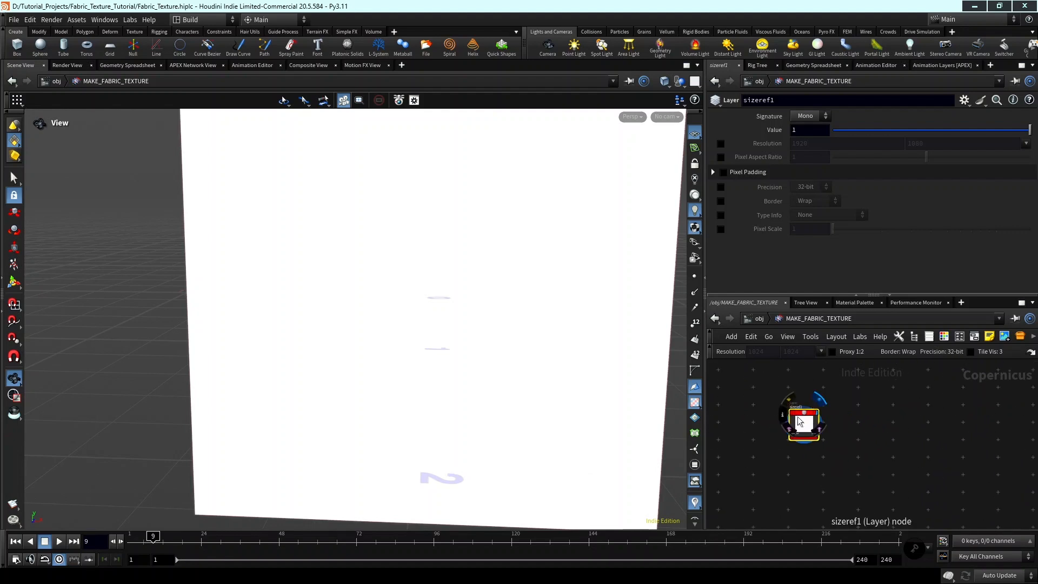
scroll(850, 429, "down", 1)
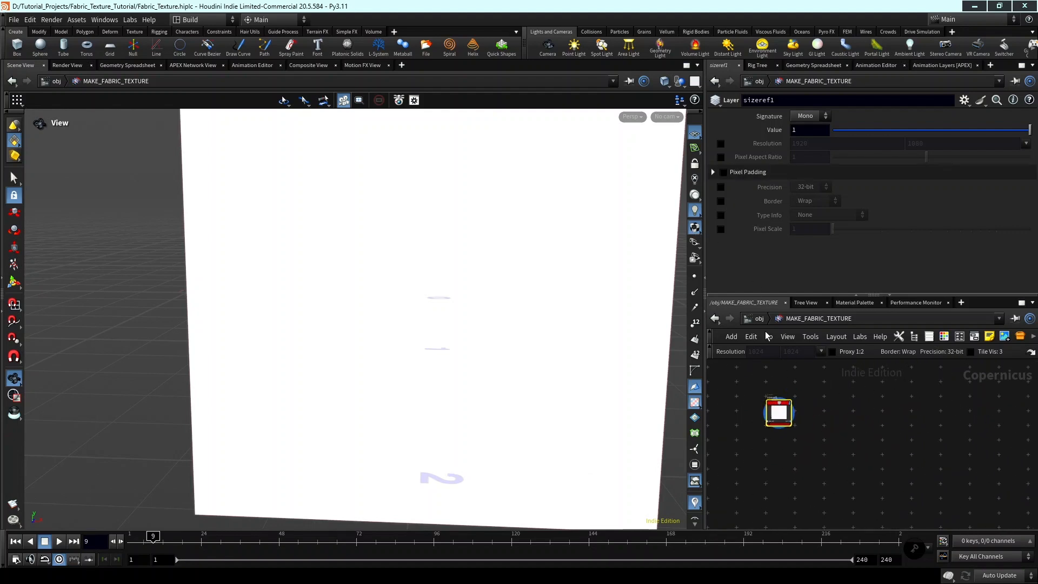
Add a Tile Pattern node to the Copernicus network below the size reference layer.
scroll(787, 394, "up", 2)
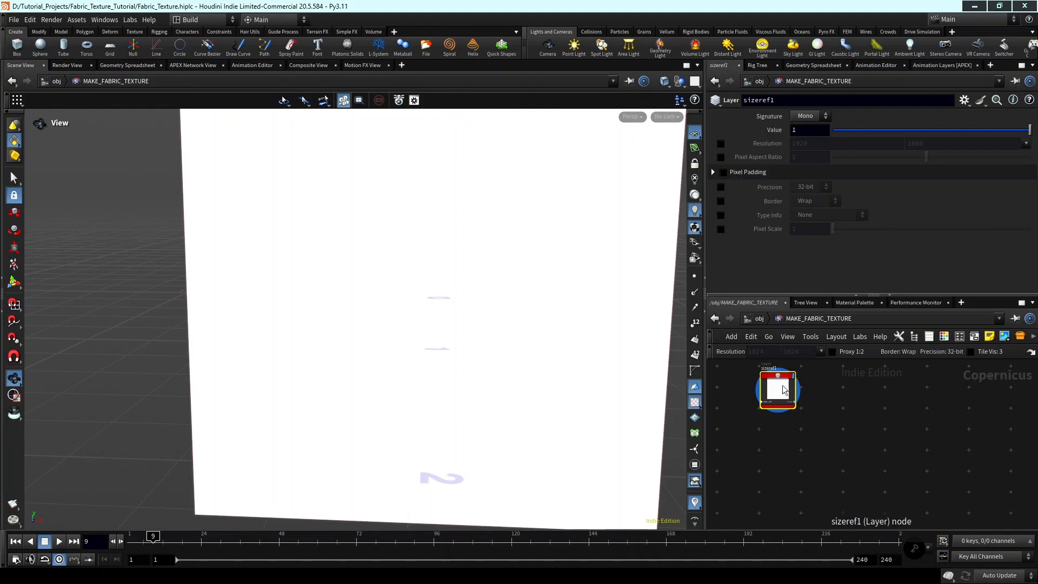
key("Tab")
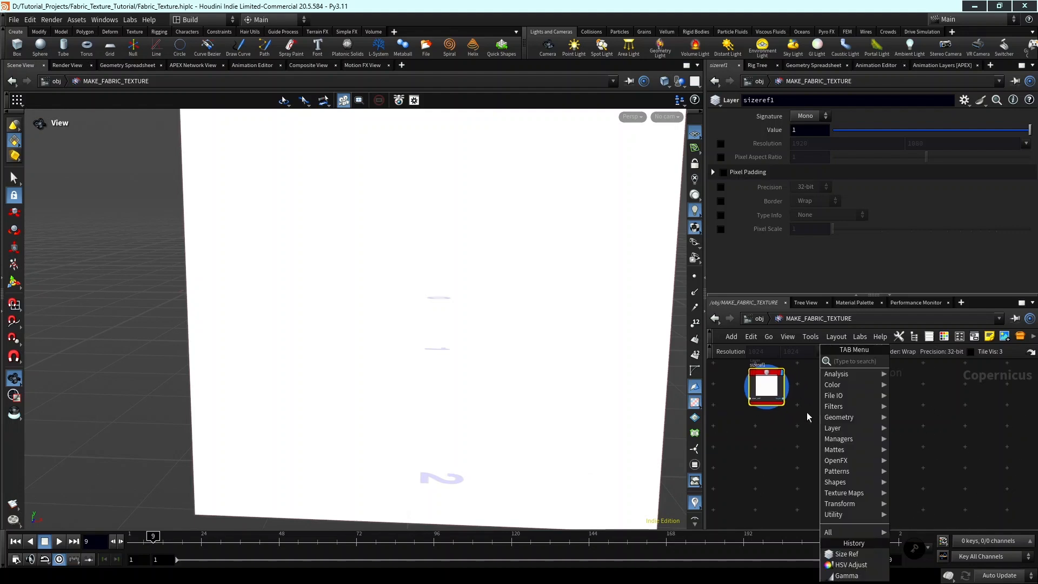
key("Escape")
key("Tab")
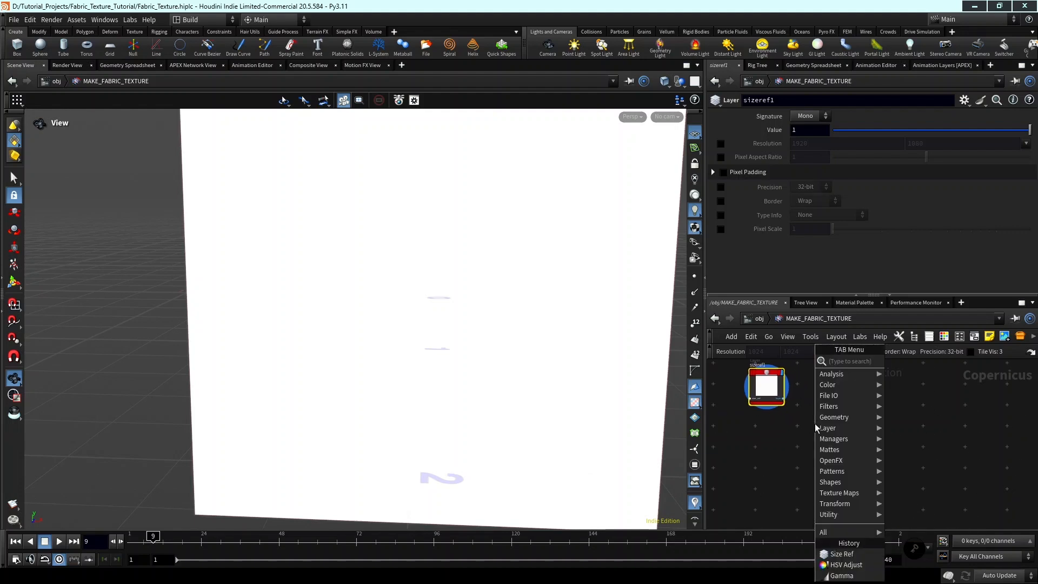
type("TILE PATTE")
key("Return")
key("Return")
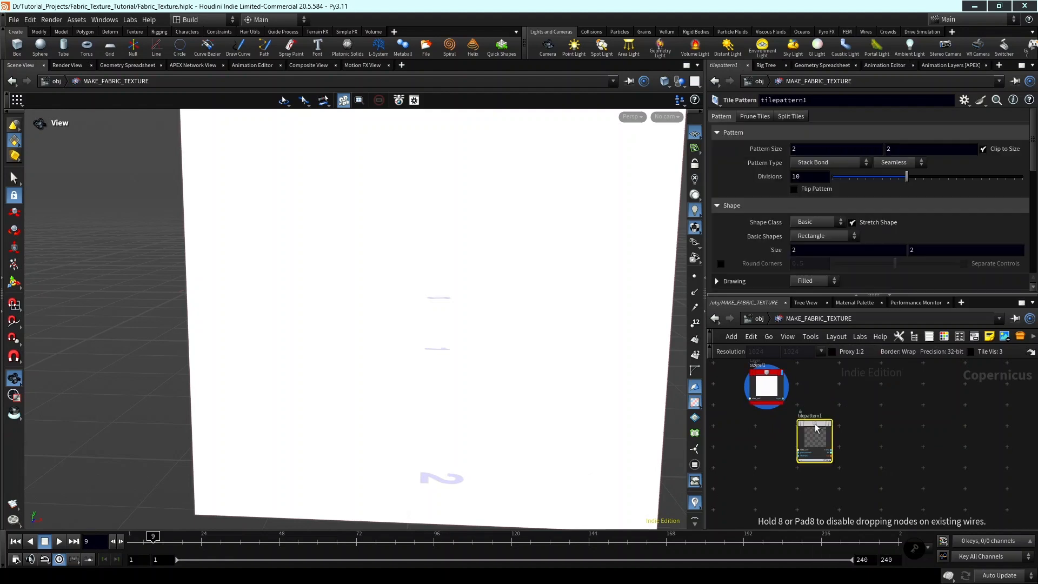
Connect the sizeref1 layer output to the size_ref input of the Tile Pattern node and display the pattern in the viewport.
scroll(856, 447, "up", 4)
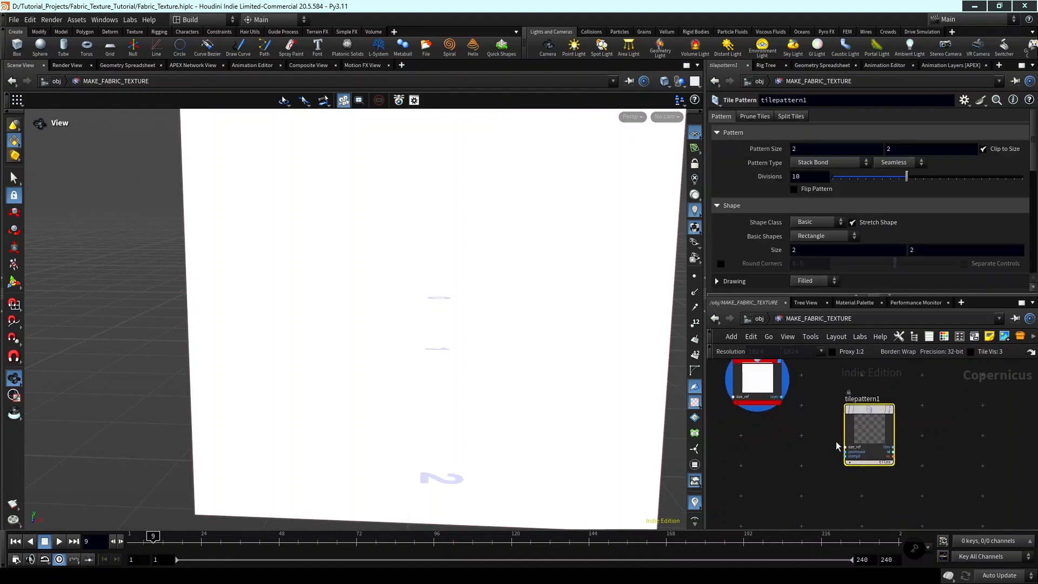
left_click(855, 448)
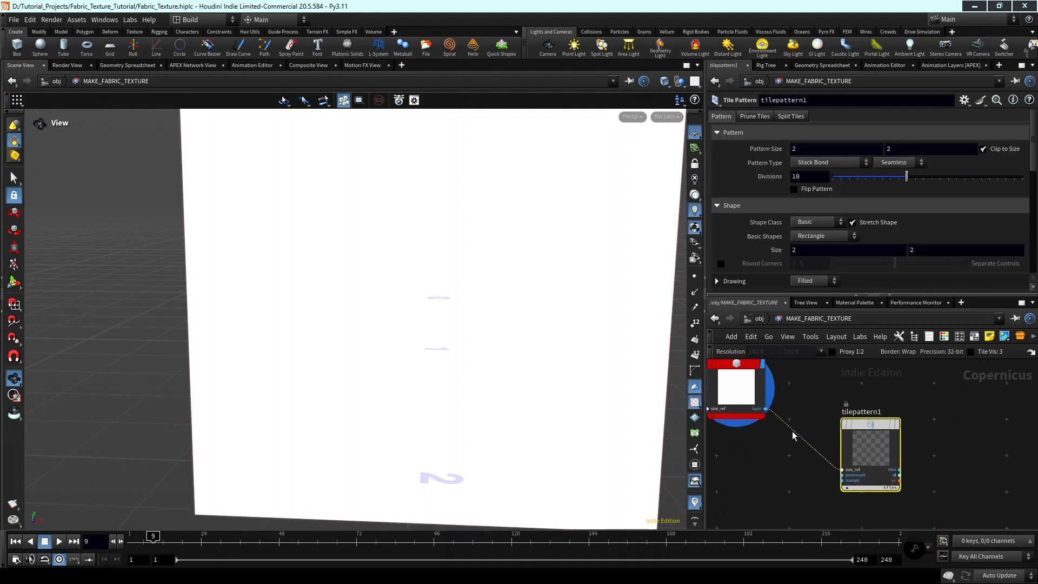
left_click(765, 408)
left_click(894, 428)
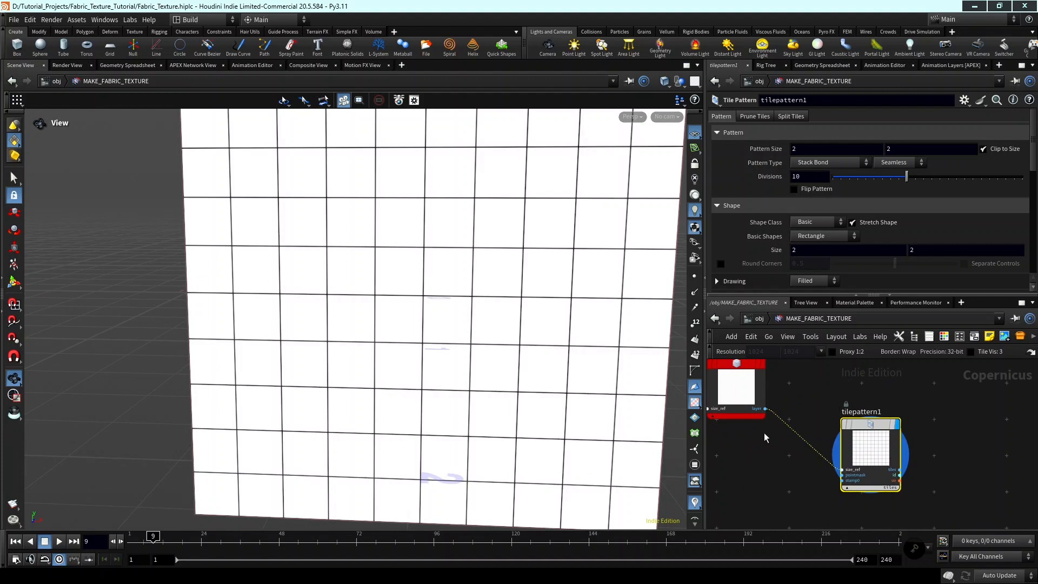
Set the tile pattern type to Basketwave with 4 divisions.
left_click(812, 164)
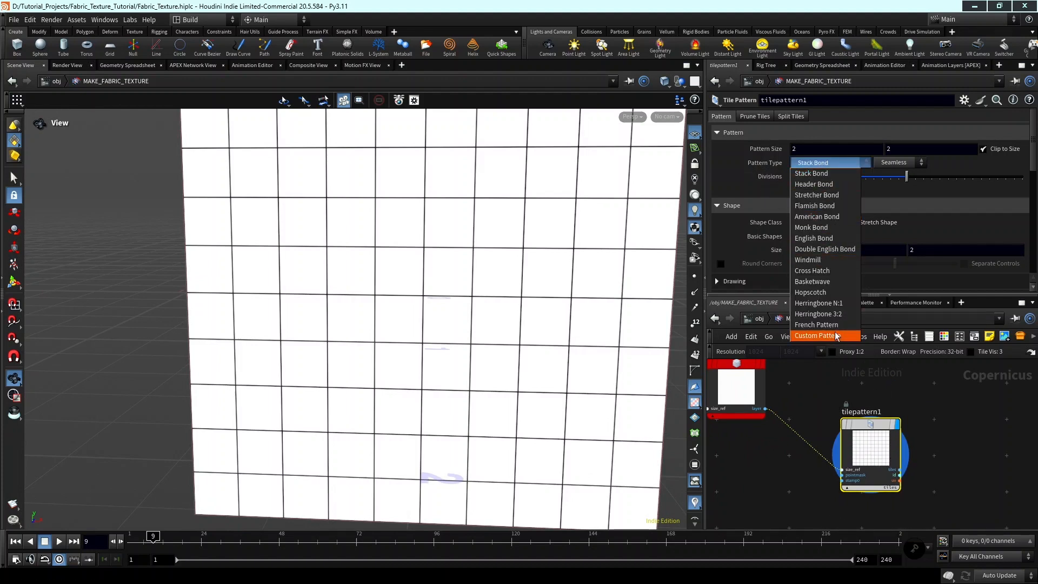
left_click(826, 282)
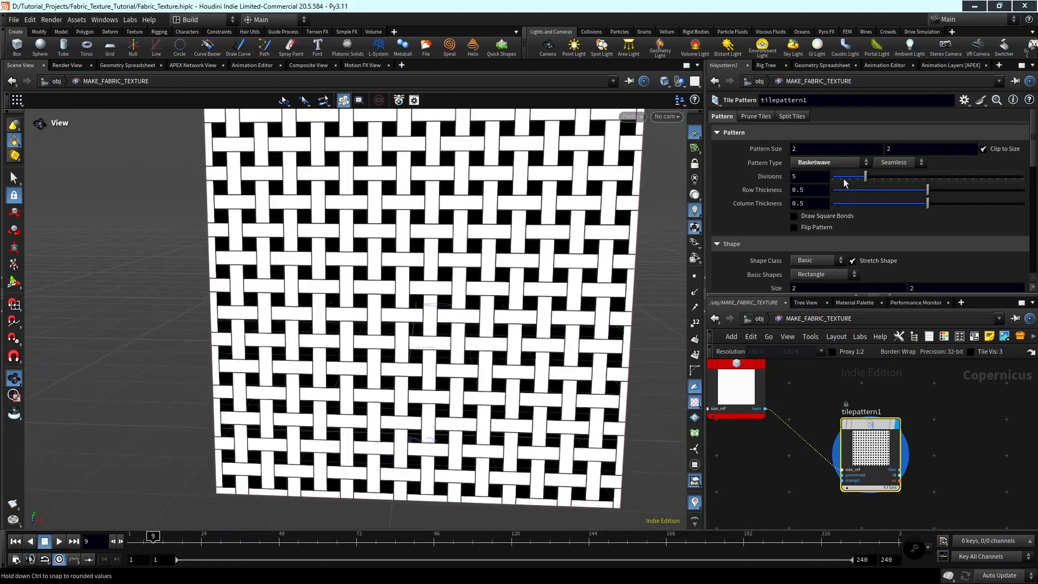
left_click(794, 177)
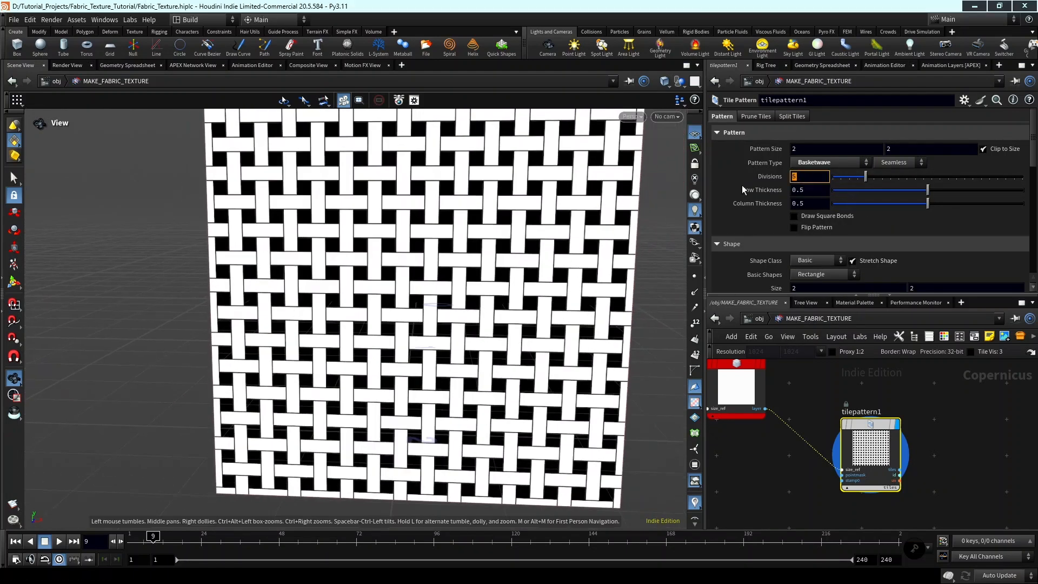
type("4")
key("Return")
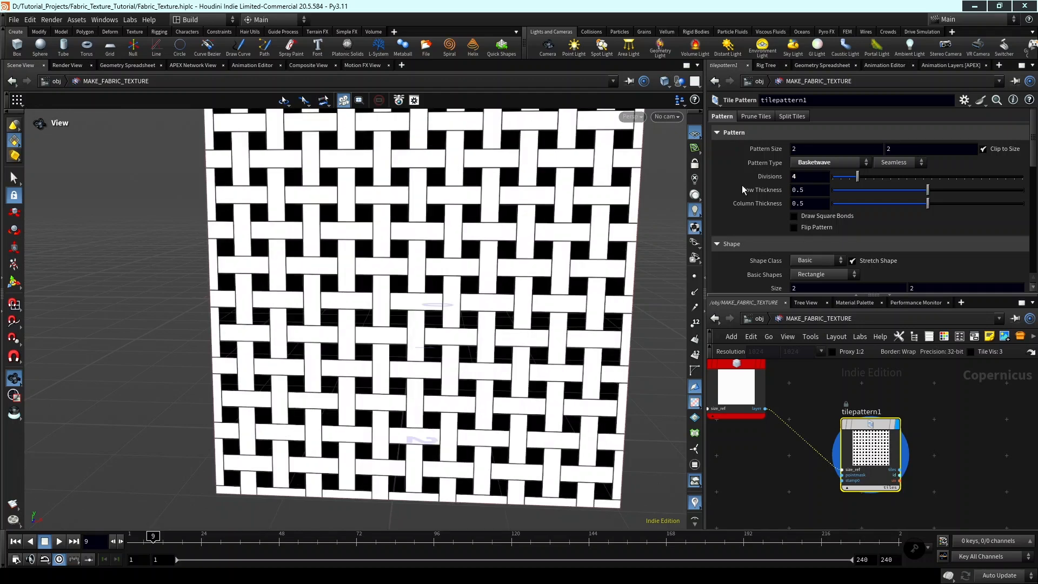
Enable Round Corners on the tile shape and set its amount to 0.574.
scroll(957, 187, "down", 1)
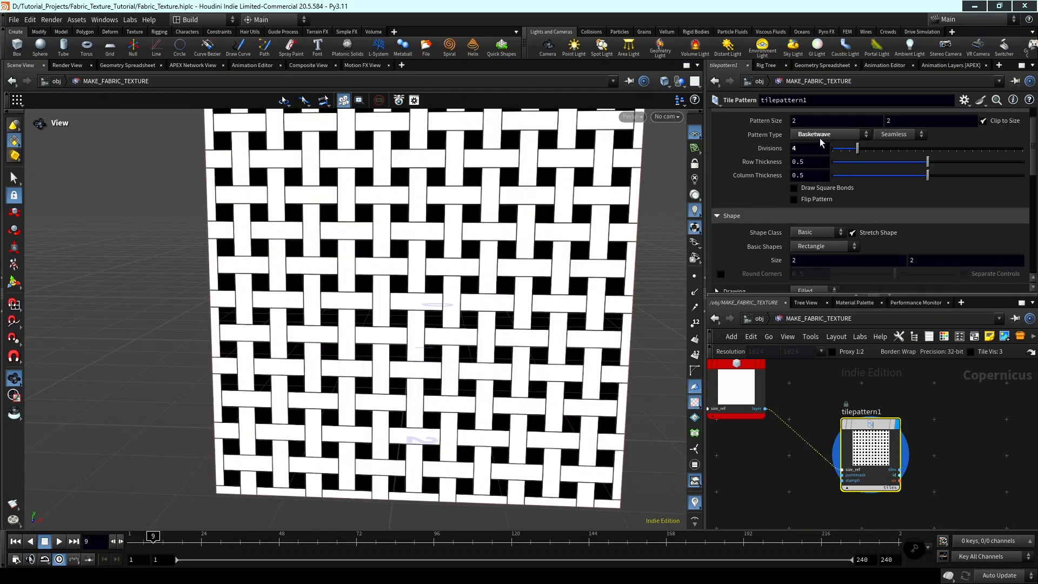
left_click(794, 147)
scroll(844, 206, "down", 3)
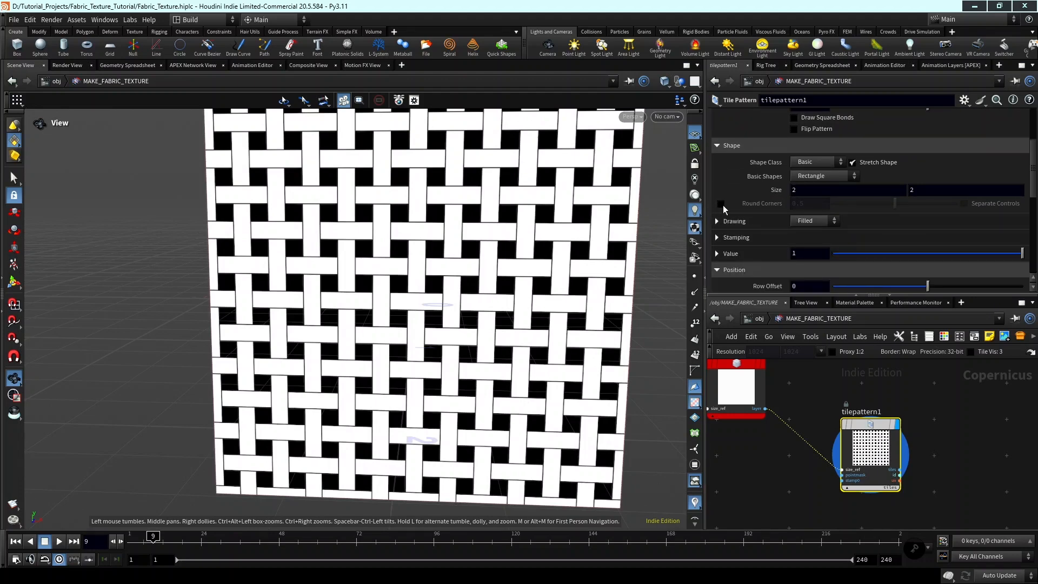
left_click(721, 204)
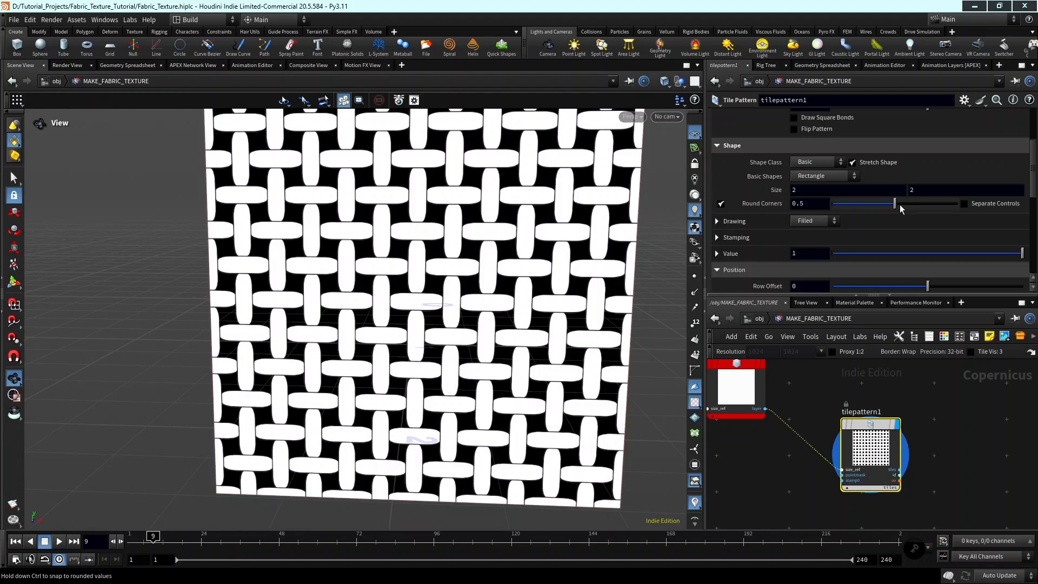
left_click_drag(900, 206, 904, 205)
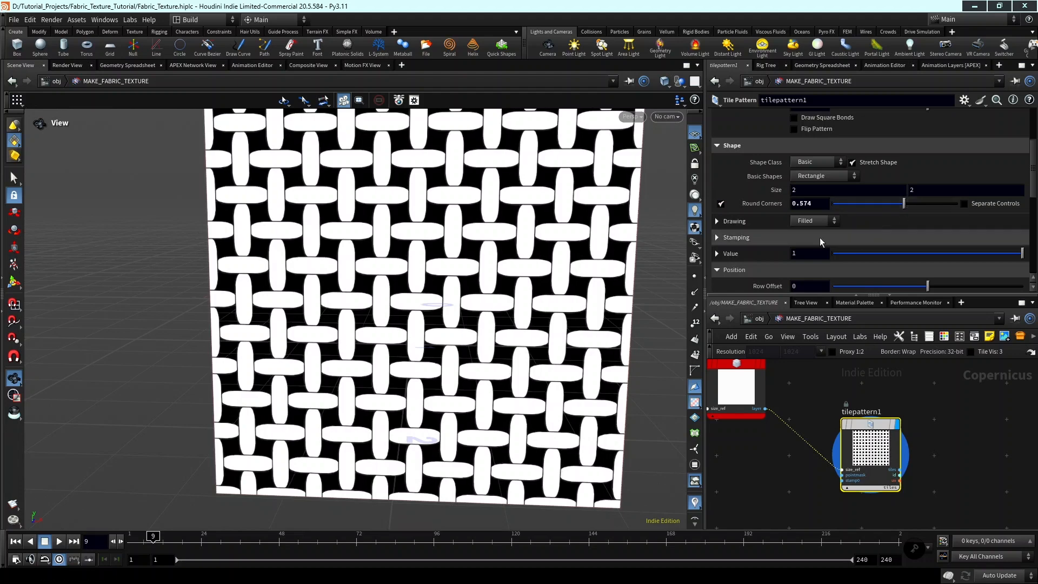
Draw the tiles as a Gradient with the Concentric gradient type.
scroll(860, 213, "down", 3)
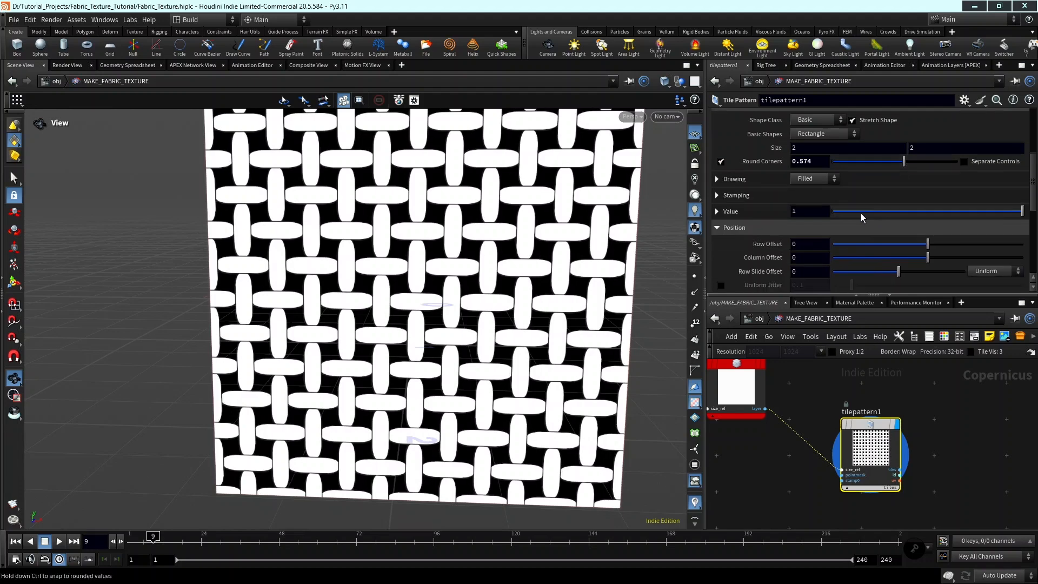
left_click(734, 179)
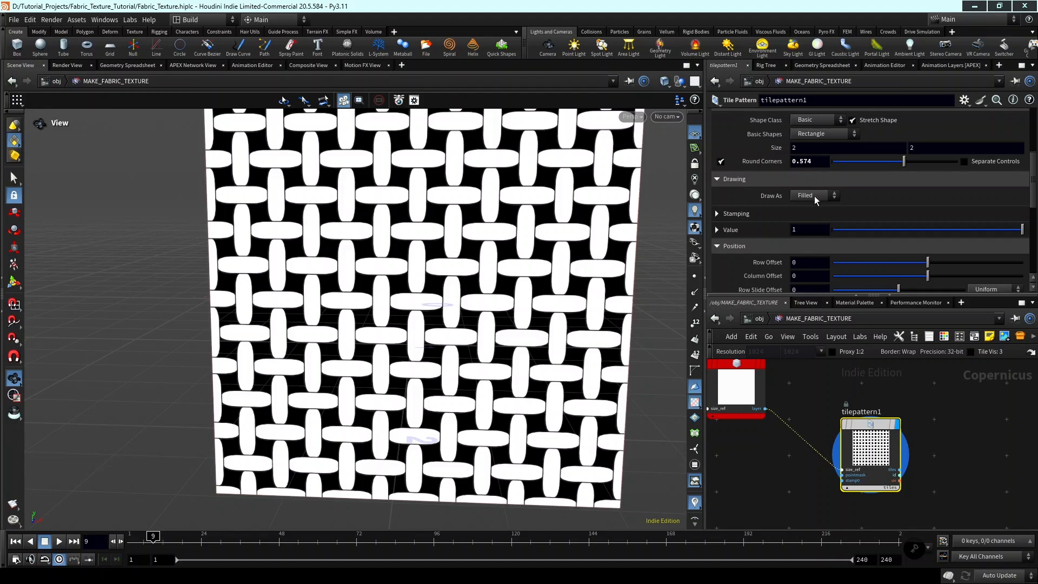
left_click(806, 195)
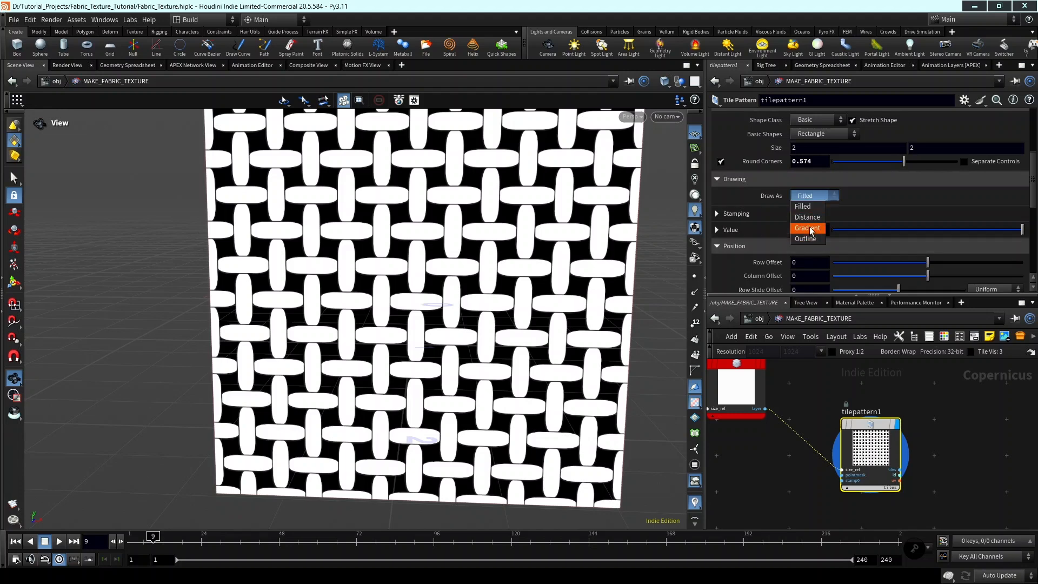
left_click(809, 228)
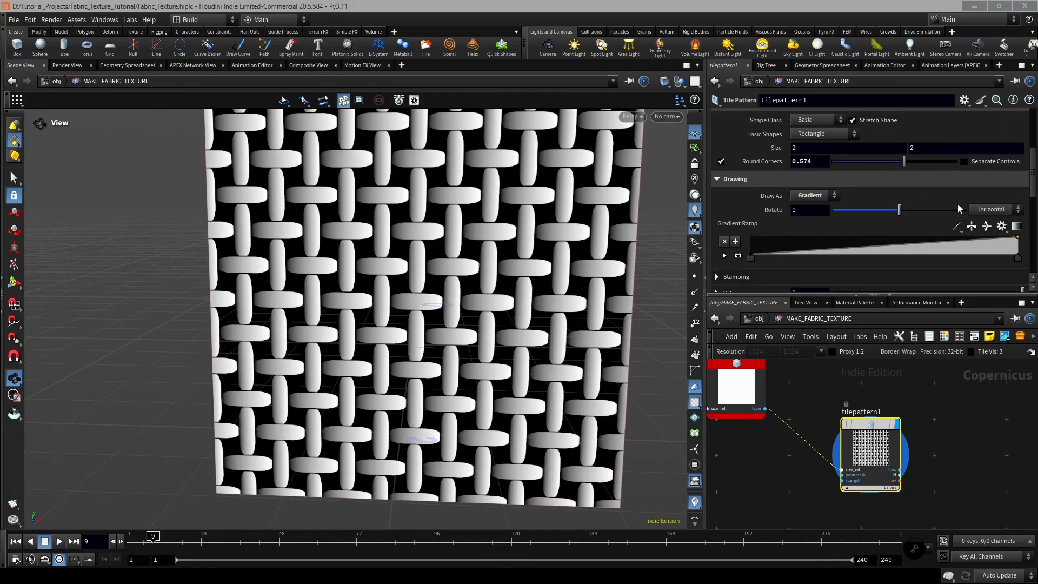
left_click(989, 210)
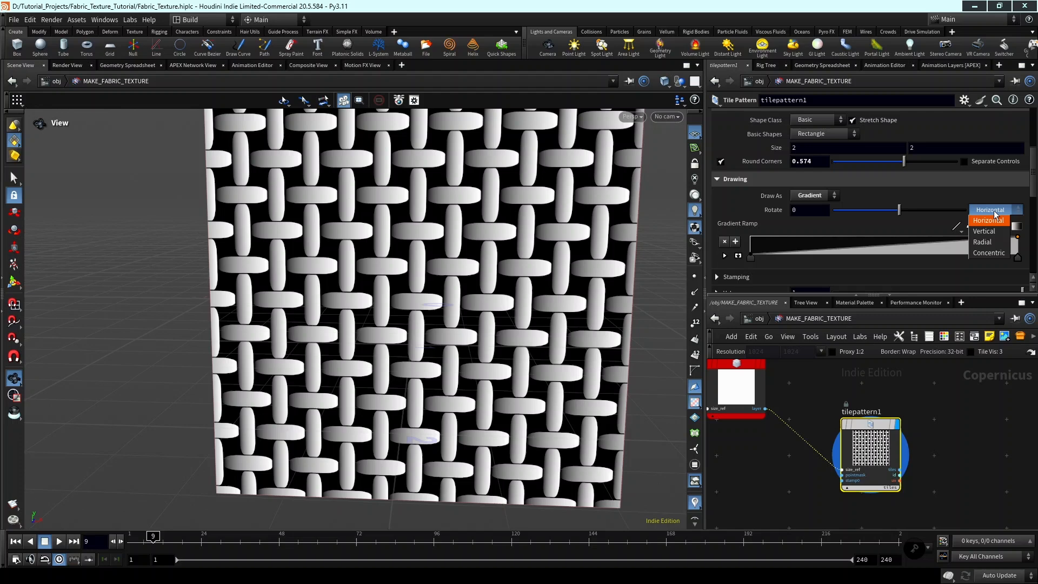
left_click(988, 252)
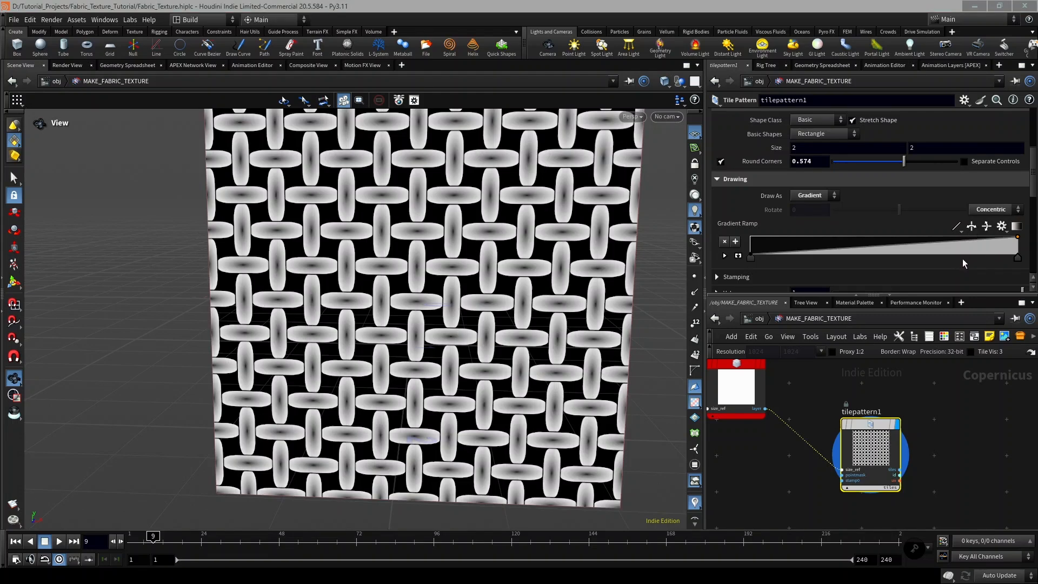
Reverse the gradient ramp and set its first point's interpolation to Bezier.
left_click(971, 227)
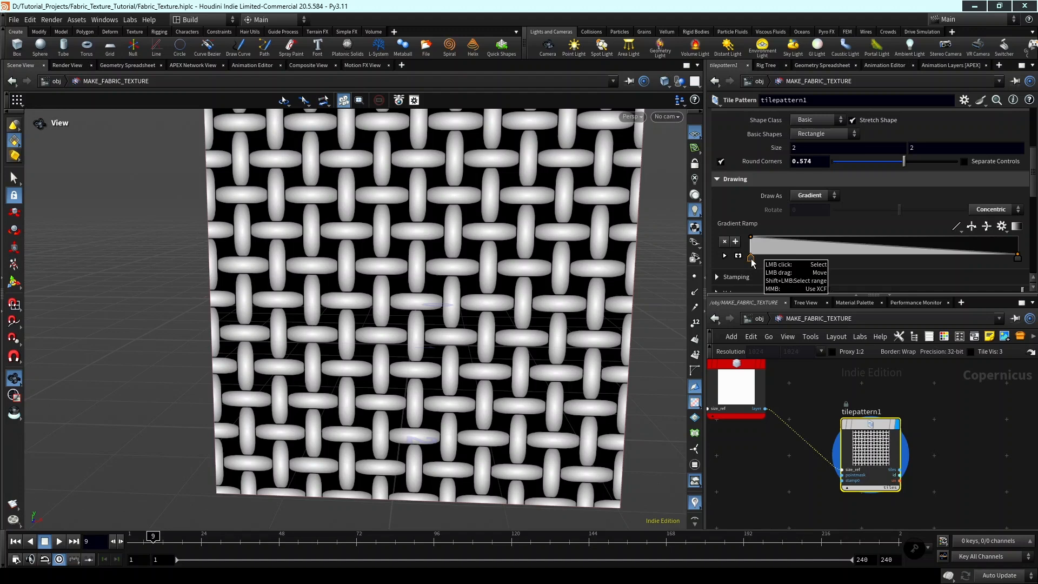
left_click(724, 256)
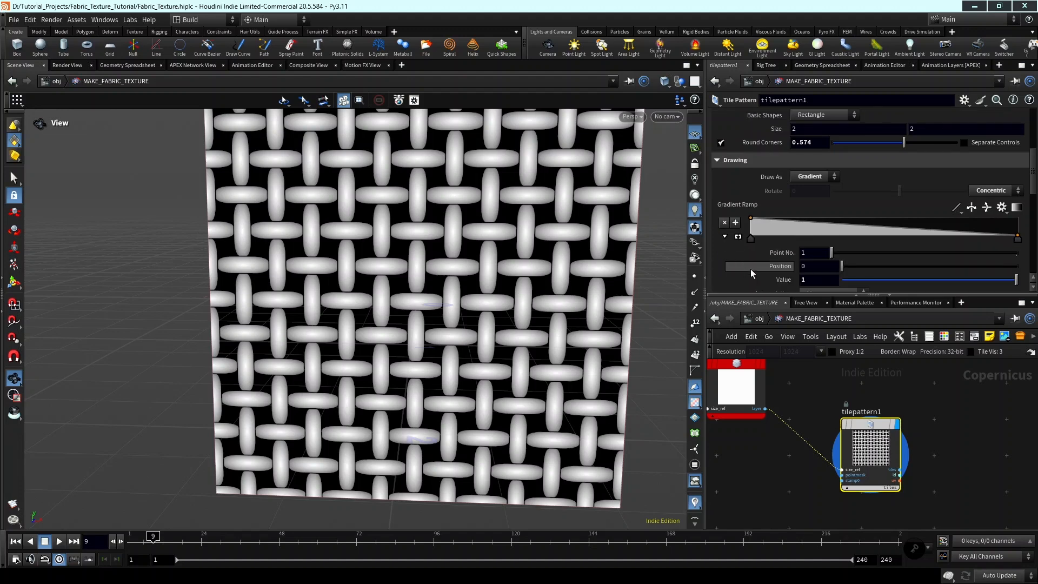
scroll(839, 265, "down", 2)
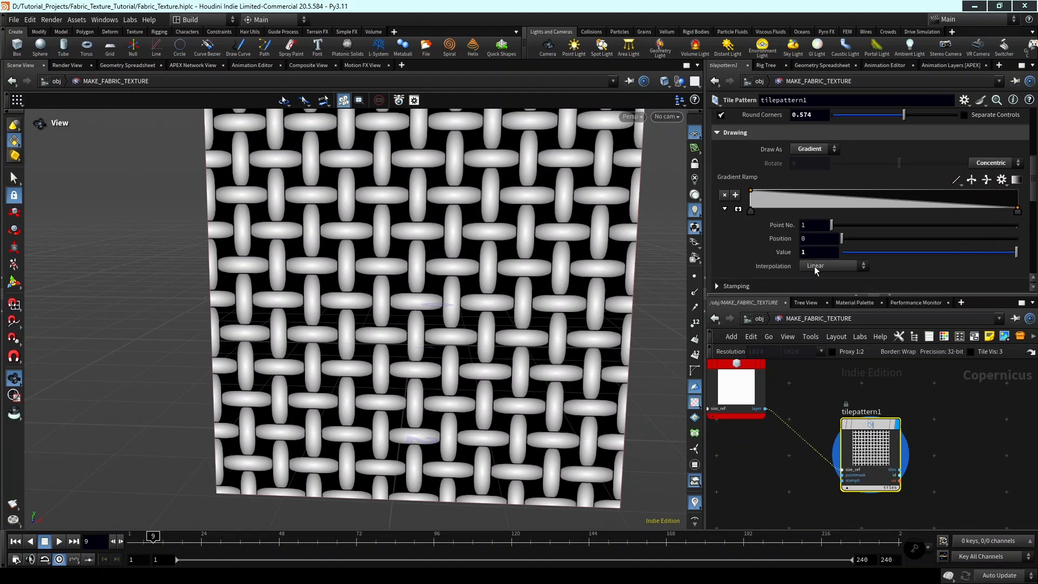
left_click(815, 267)
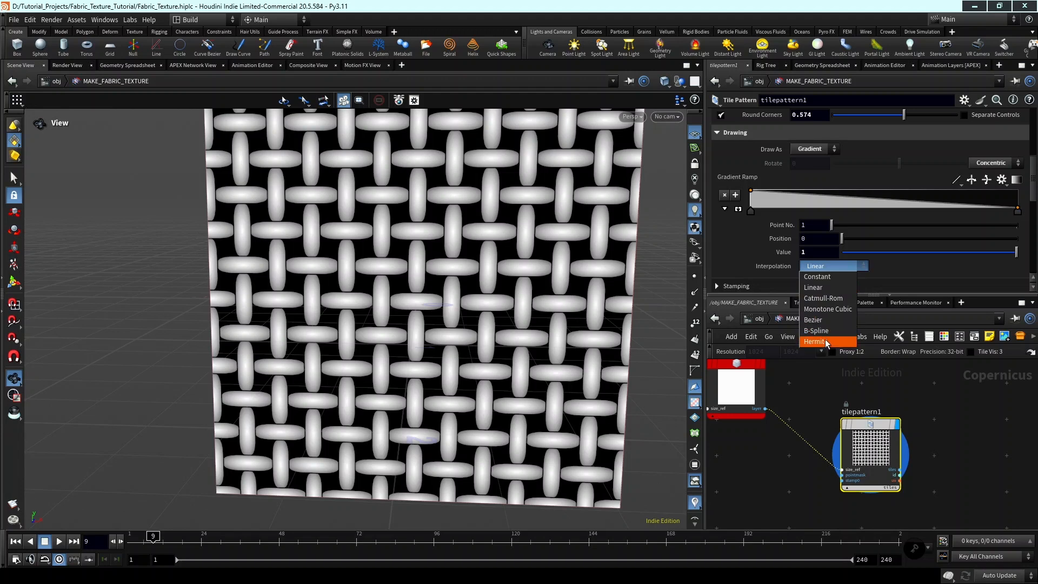
left_click(827, 320)
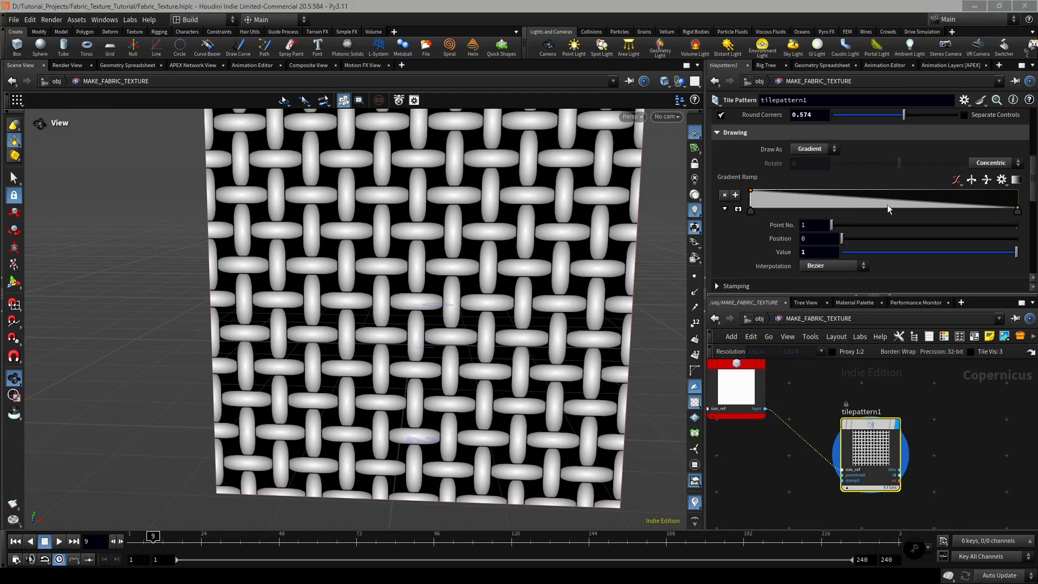
Add a Bezier point to the gradient ramp and place it at position 1 with value 1.
left_click(922, 192)
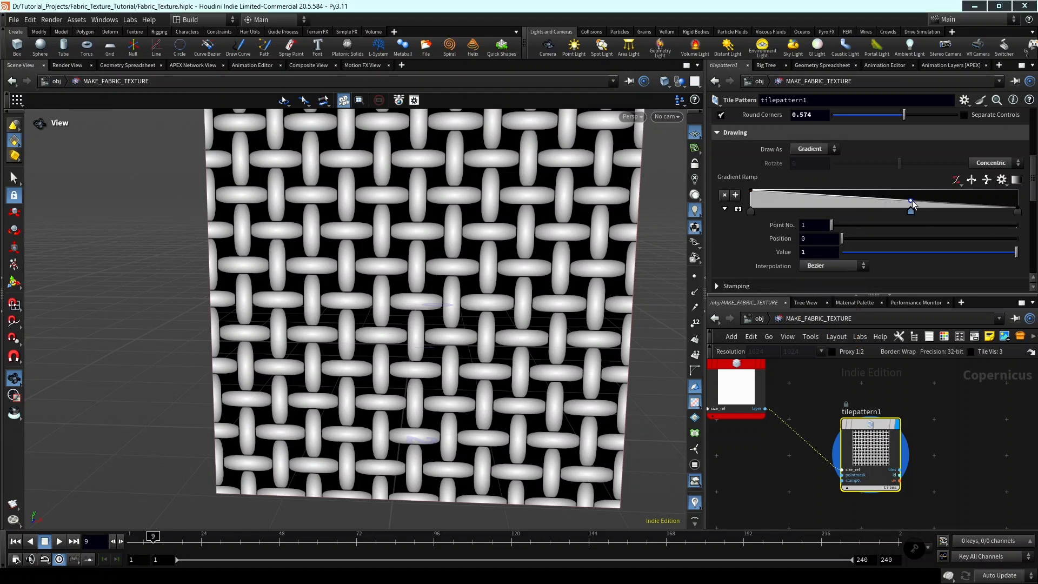
left_click_drag(922, 192, 1023, 193)
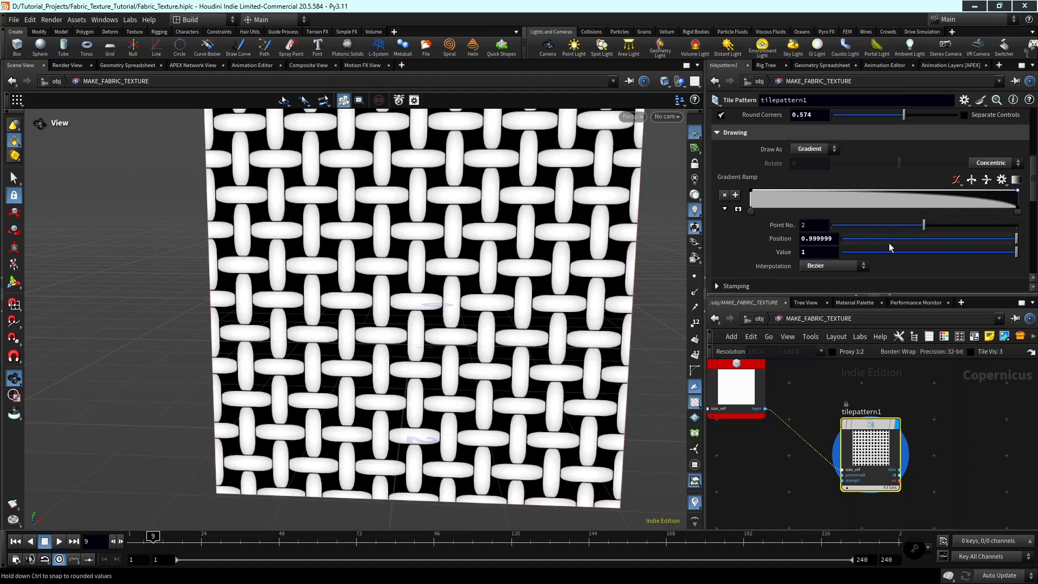
left_click_drag(1015, 242, 1025, 245)
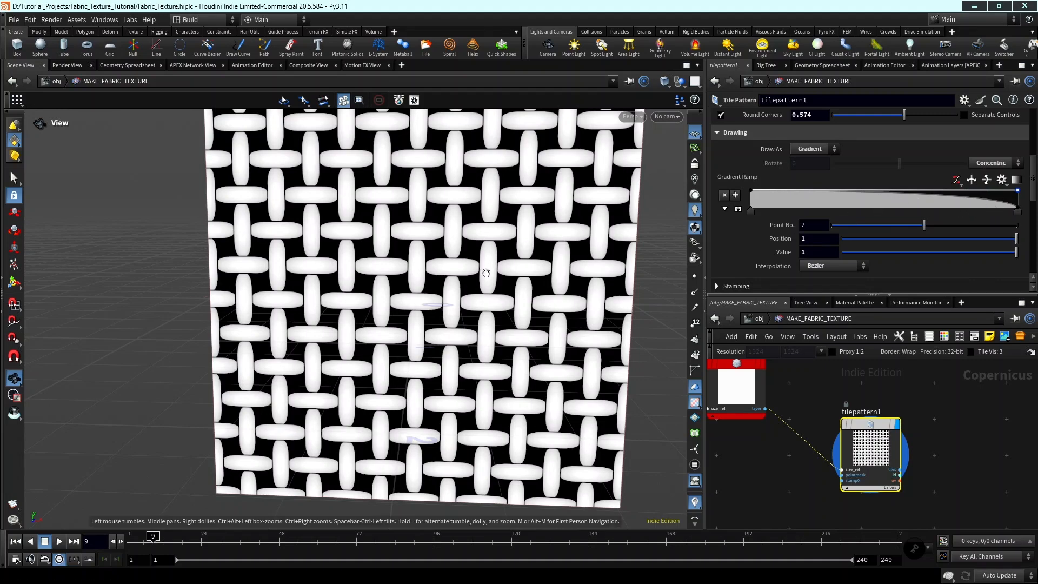
Switch the tile pattern's Rotate Tile mode from Uniform to Set Varying.
scroll(488, 276, "up", 2)
middle_click_drag(494, 296, 520, 248)
scroll(783, 221, "down", 1)
scroll(769, 241, "down", 5)
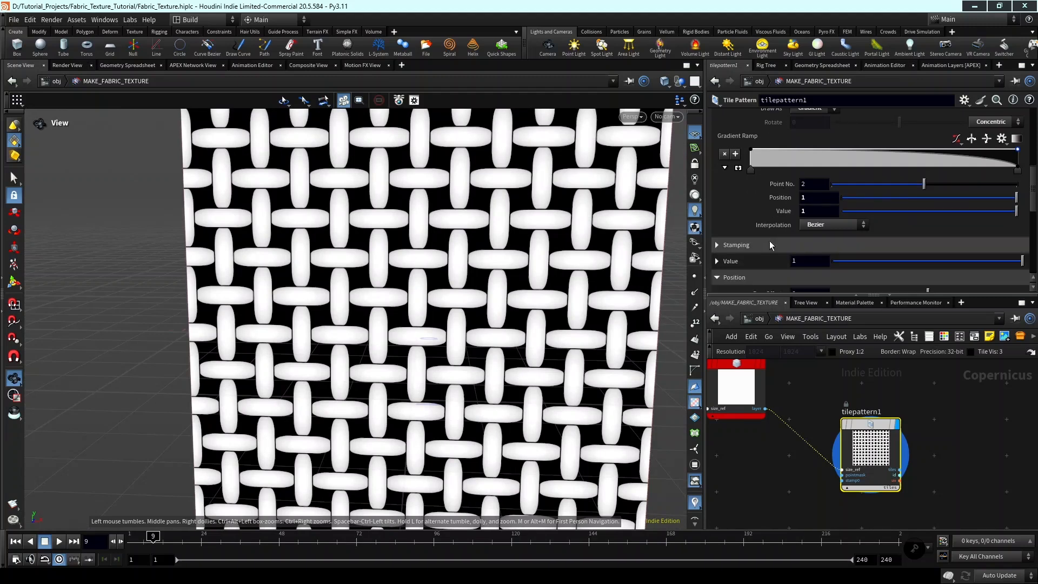
scroll(768, 238, "down", 1)
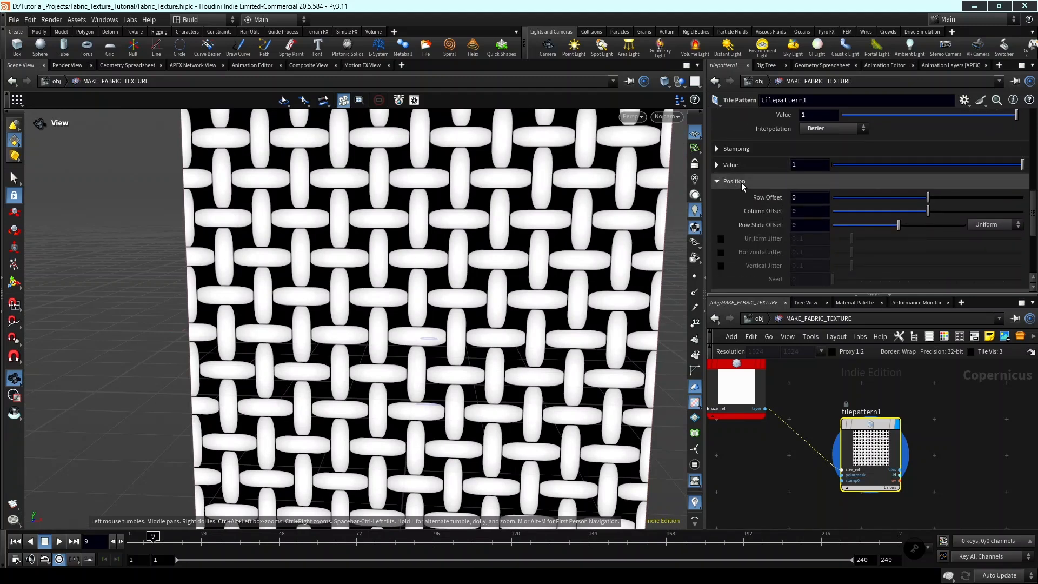
scroll(742, 186, "down", 5)
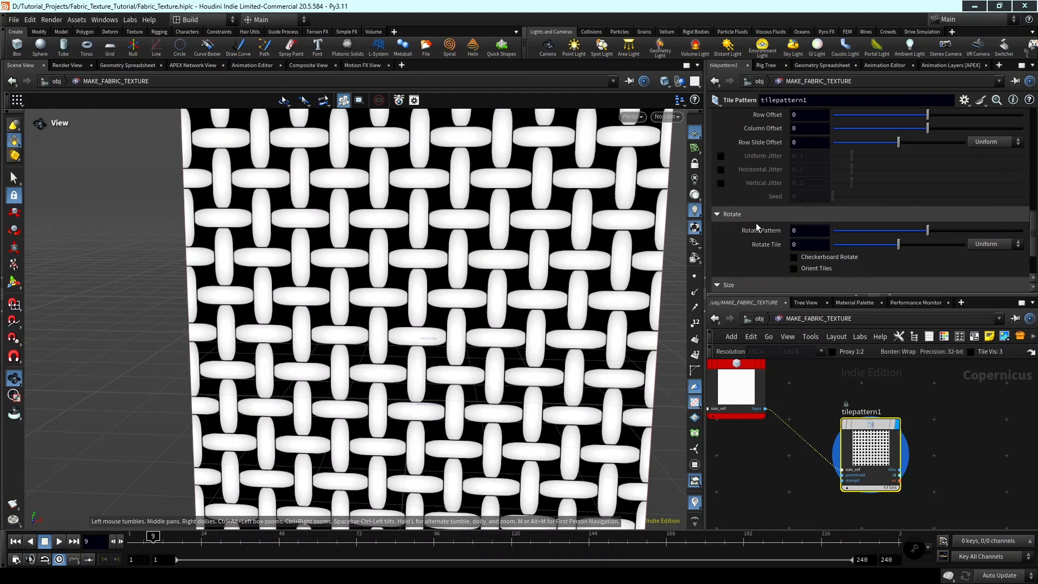
scroll(852, 245, "down", 2)
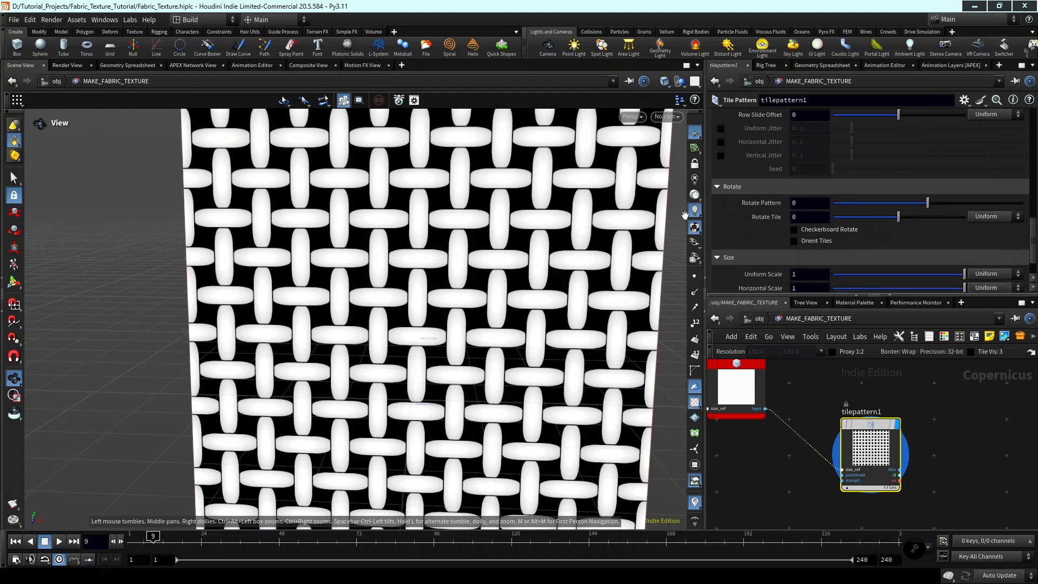
left_click(995, 217)
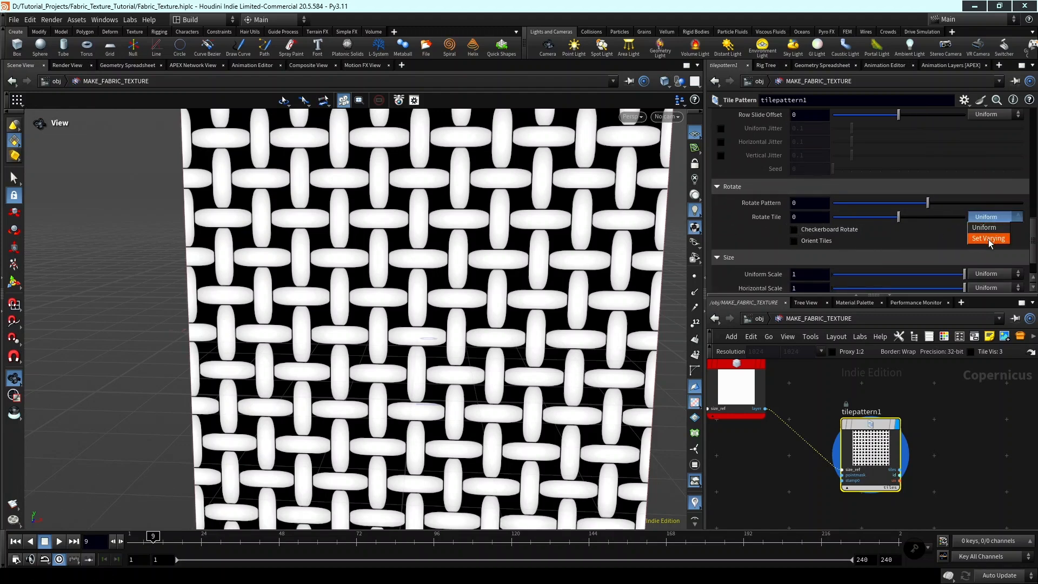
left_click(988, 239)
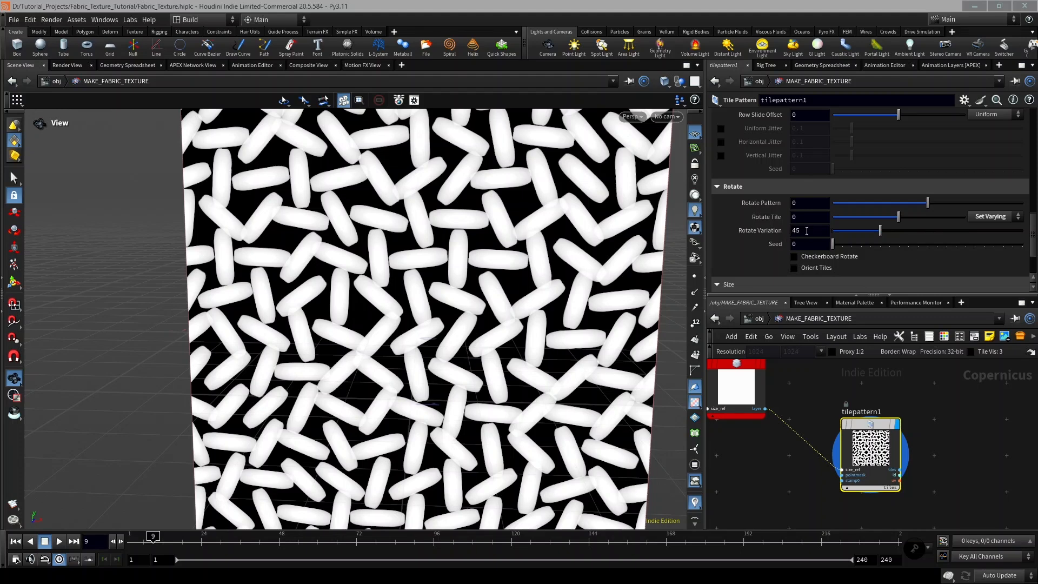
Set the tile pattern's Rotate Variation to 4.
left_click(807, 230)
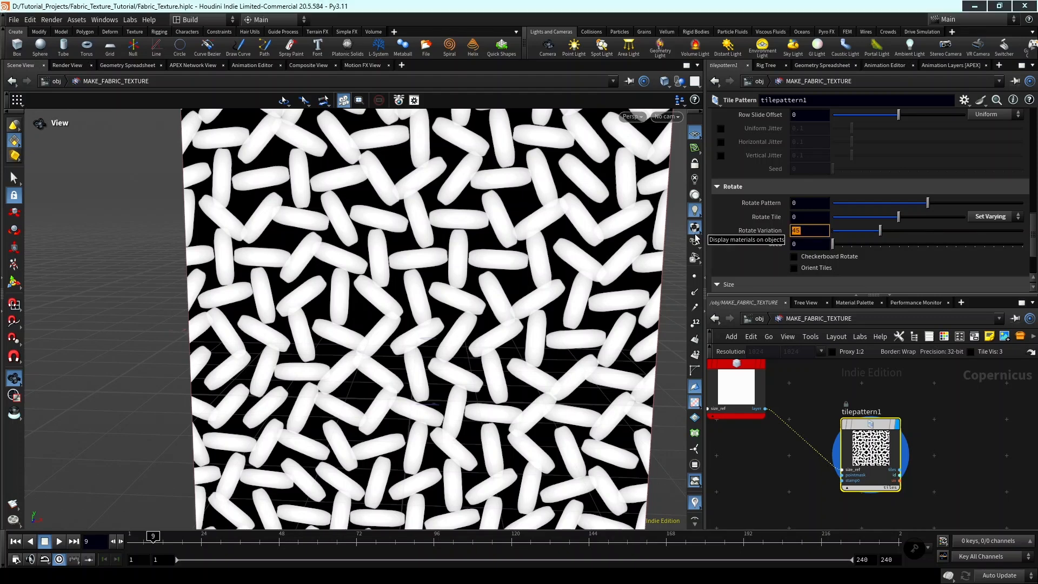
type("4")
key("Return")
left_click_drag(602, 261, 497, 301)
mouse_move(470, 316)
middle_mouse_down()
mouse_move(488, 333)
mouse_move(450, 320)
middle_mouse_up()
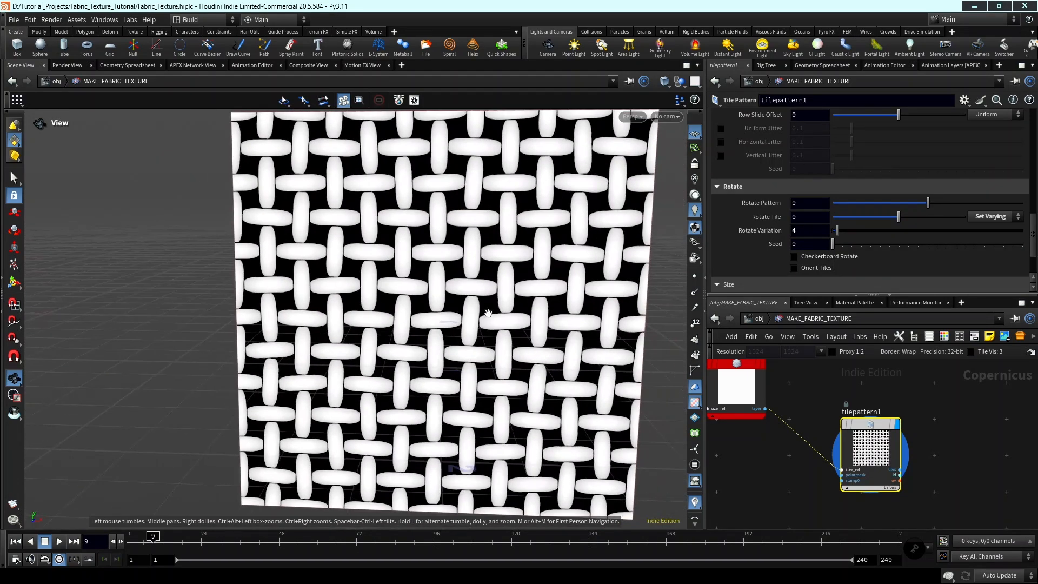
Reduce the tile pattern's Rotate Variation to 3.5.
left_click(829, 232)
type("3.5")
key("Return")
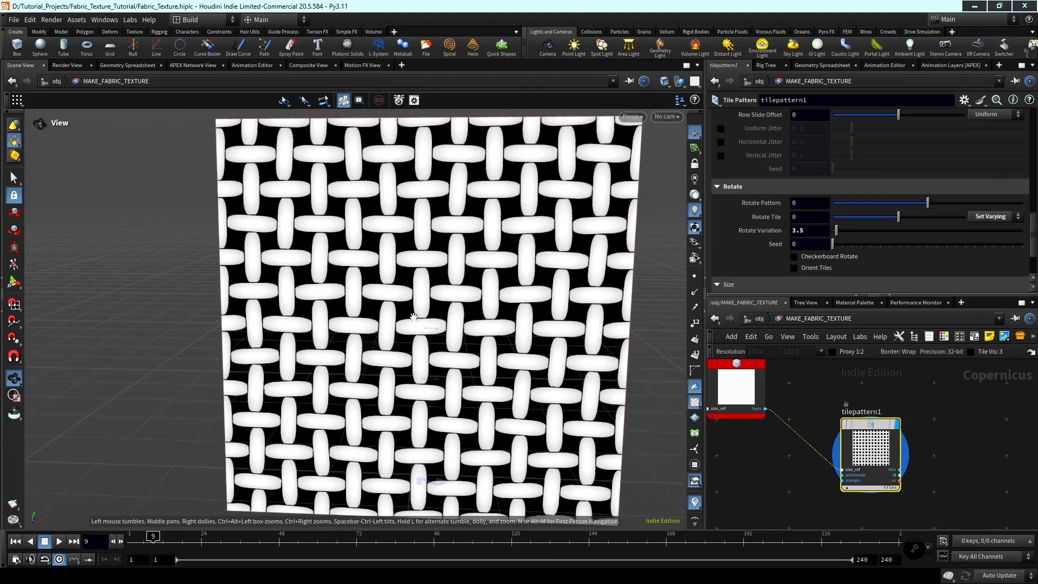
scroll(414, 317, "up", 1)
middle_click_drag(413, 317, 395, 297)
scroll(889, 243, "up", 4)
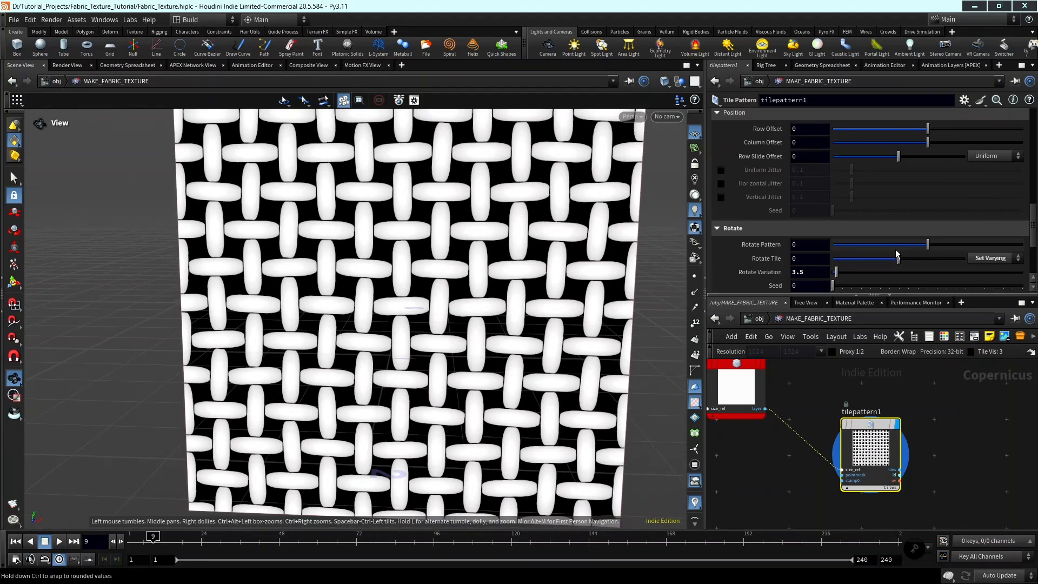
Set the basket-weave pattern's Divisions to 32 for a much finer weave.
scroll(875, 446, "down", 2)
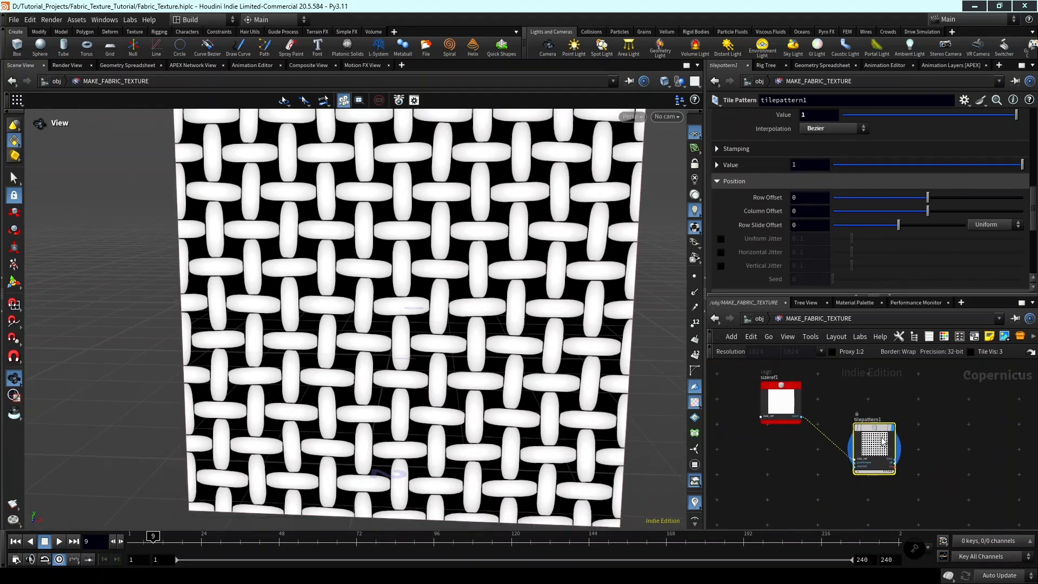
scroll(913, 432, "down", 3)
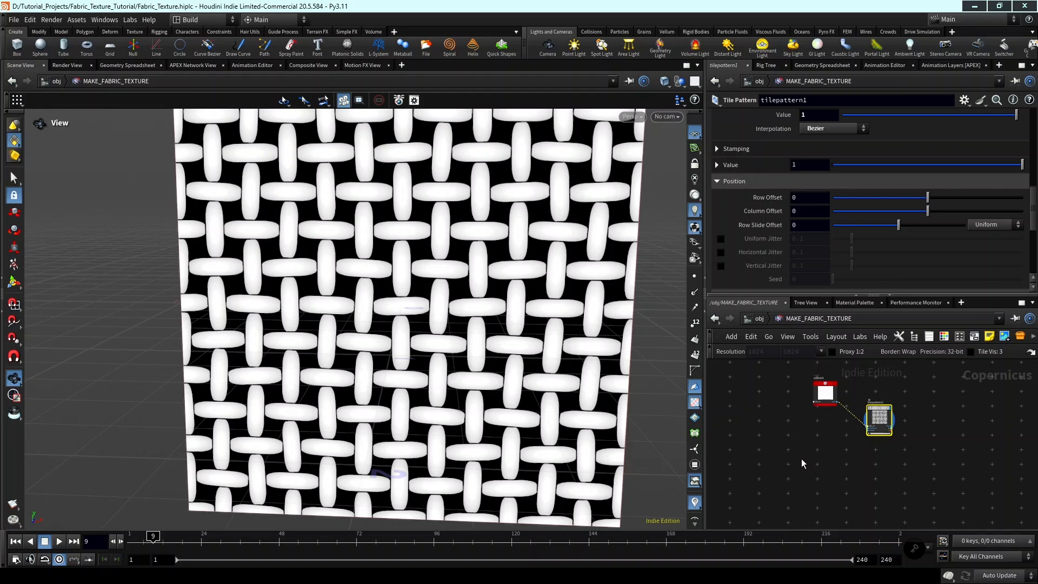
mouse_move(414, 323)
middle_mouse_down()
mouse_move(378, 325)
mouse_move(405, 311)
middle_mouse_up()
middle_click_drag(519, 341, 524, 352)
scroll(905, 407, "up", 2)
scroll(868, 230, "up", 5)
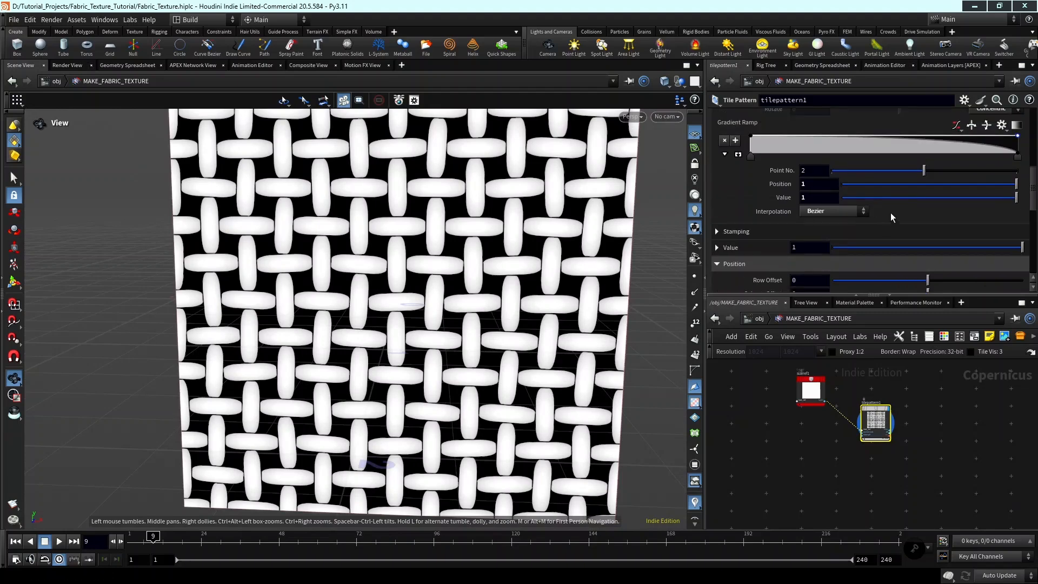
scroll(892, 221, "up", 10)
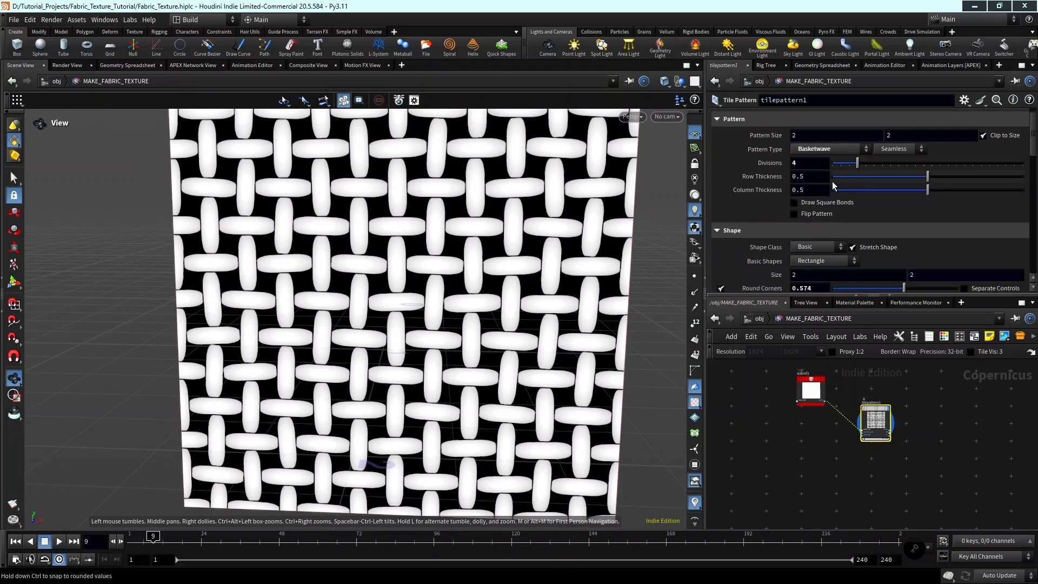
scroll(833, 185, "up", 2)
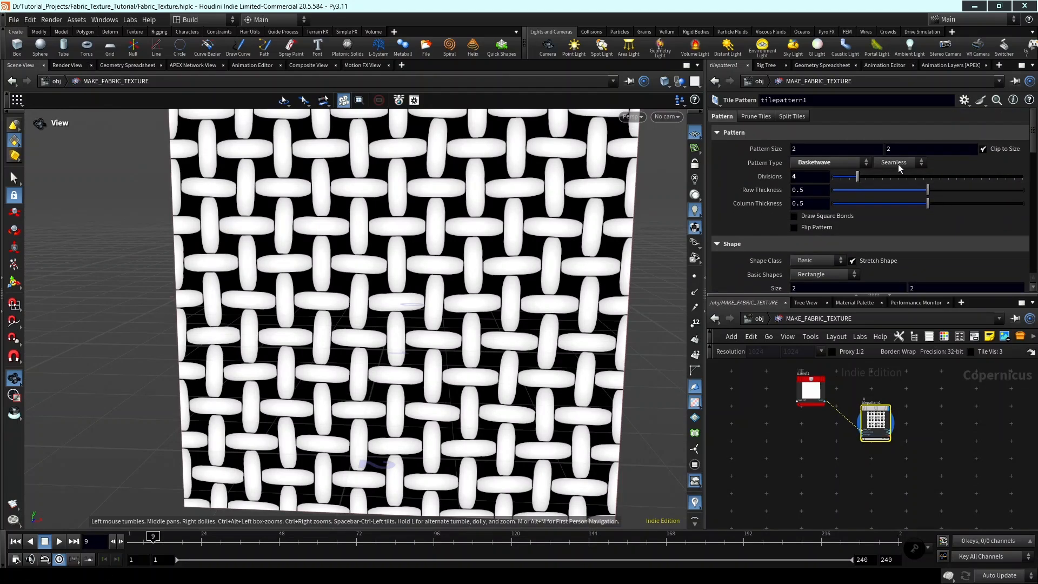
left_click(823, 180)
mouse_move(743, 180)
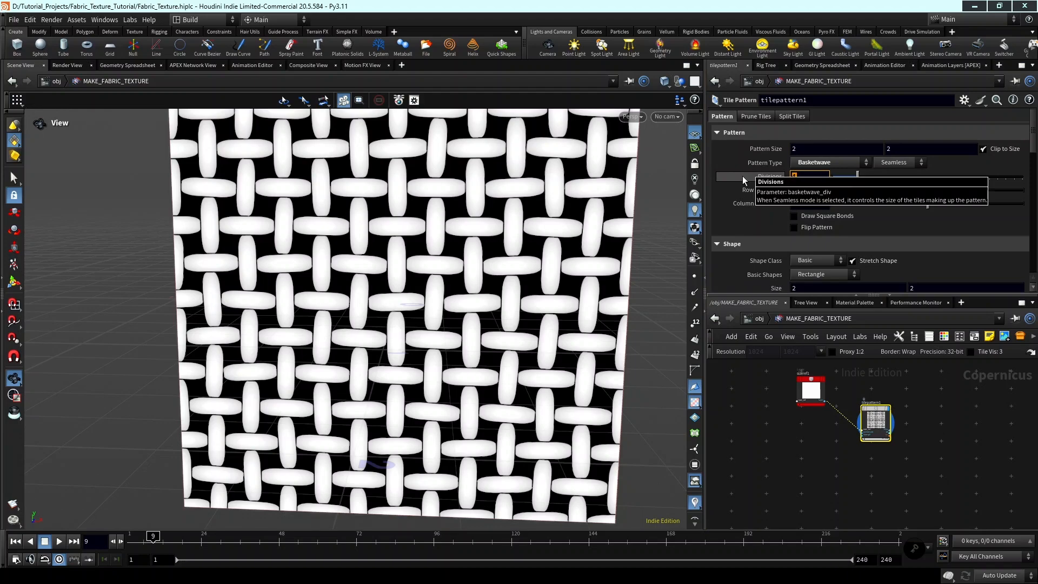
key("Return")
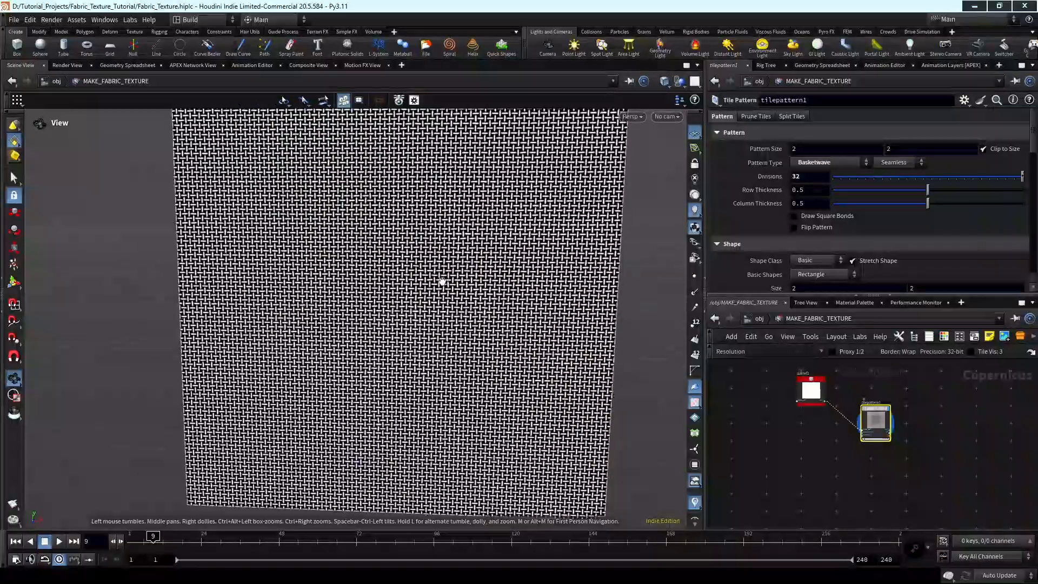
scroll(424, 278, "up", 3)
scroll(424, 278, "down", 2)
middle_click_drag(424, 278, 435, 284)
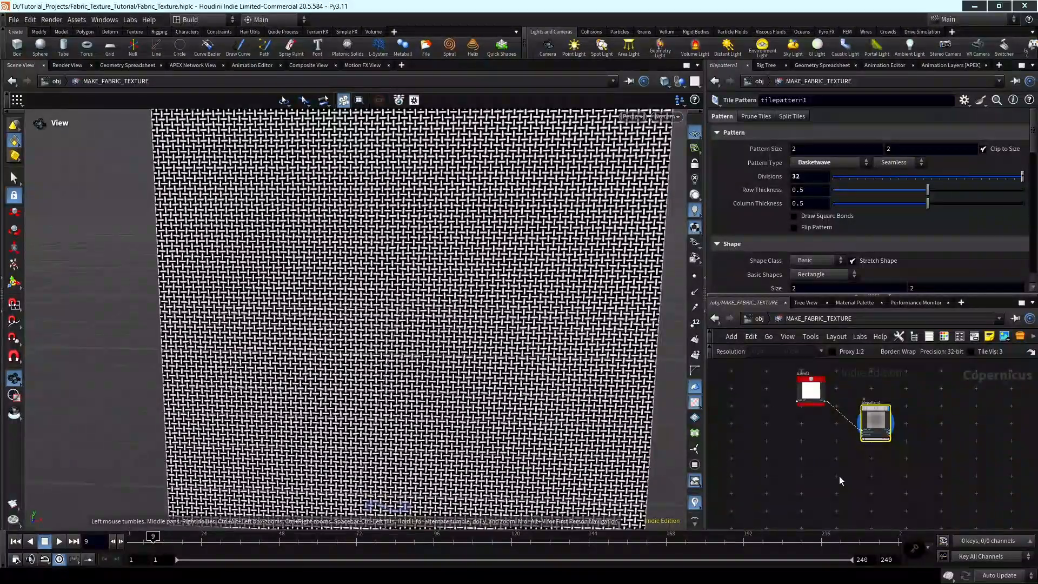
Add a SOP Import node in free space below the existing nodes of the Copernicus network.
key("Tab")
type("s")
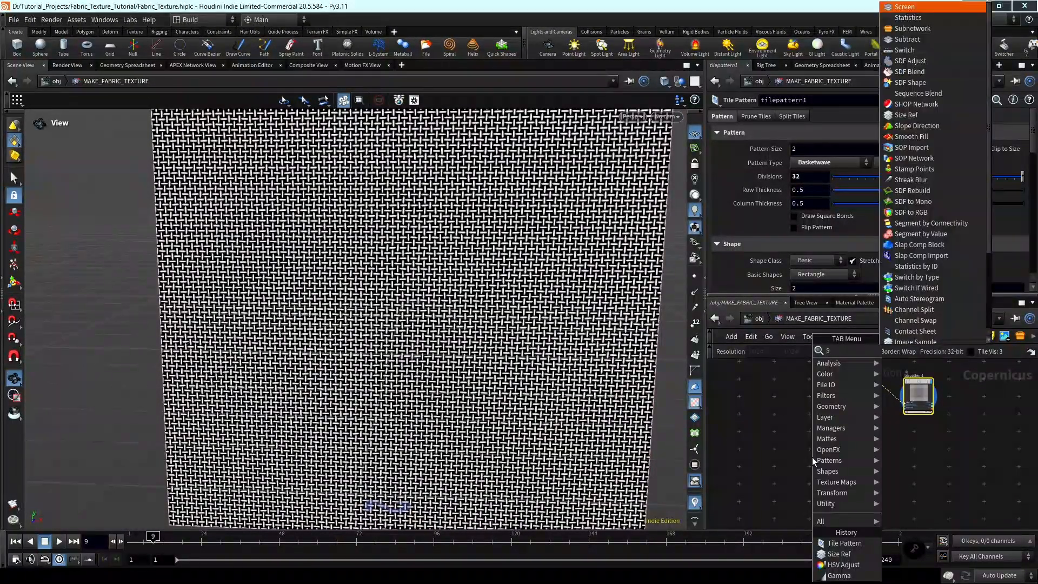
type("op im")
key("Return")
left_click(812, 457)
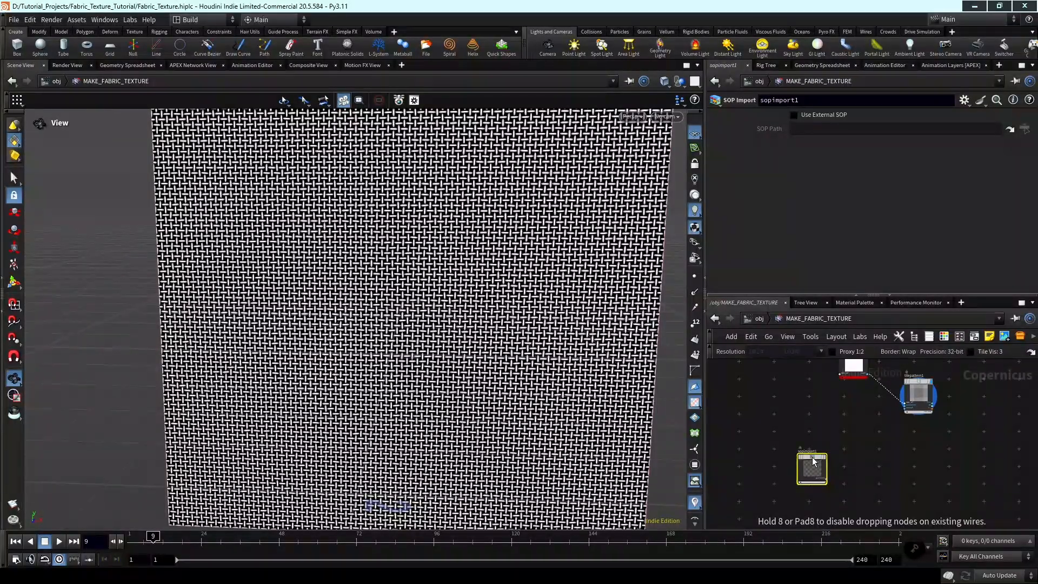
scroll(826, 435, "up", 4)
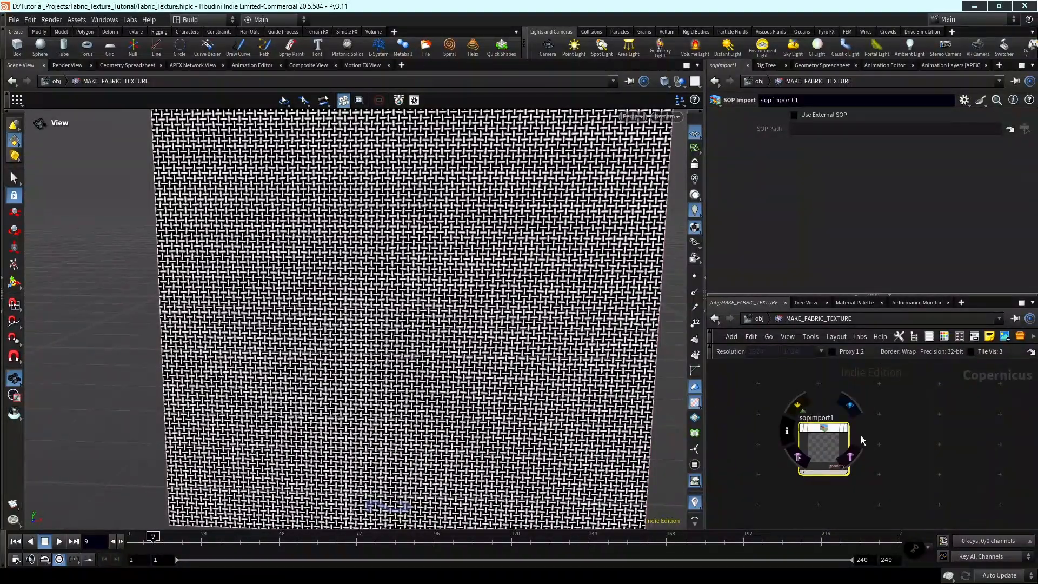
scroll(861, 436, "down", 4)
middle_click_drag(864, 445, 888, 473)
scroll(819, 468, "up", 5)
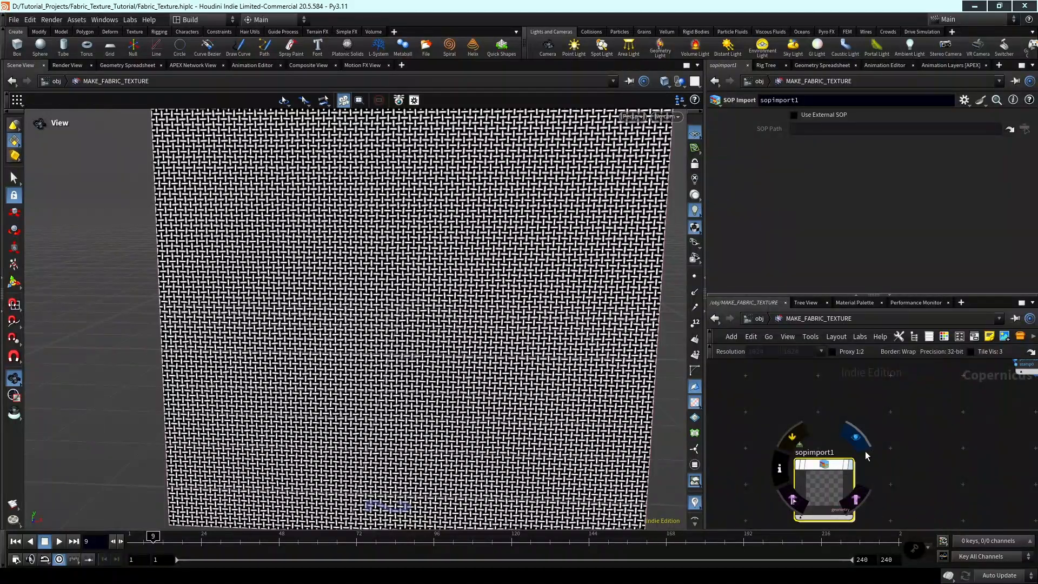
scroll(864, 450, "down", 2)
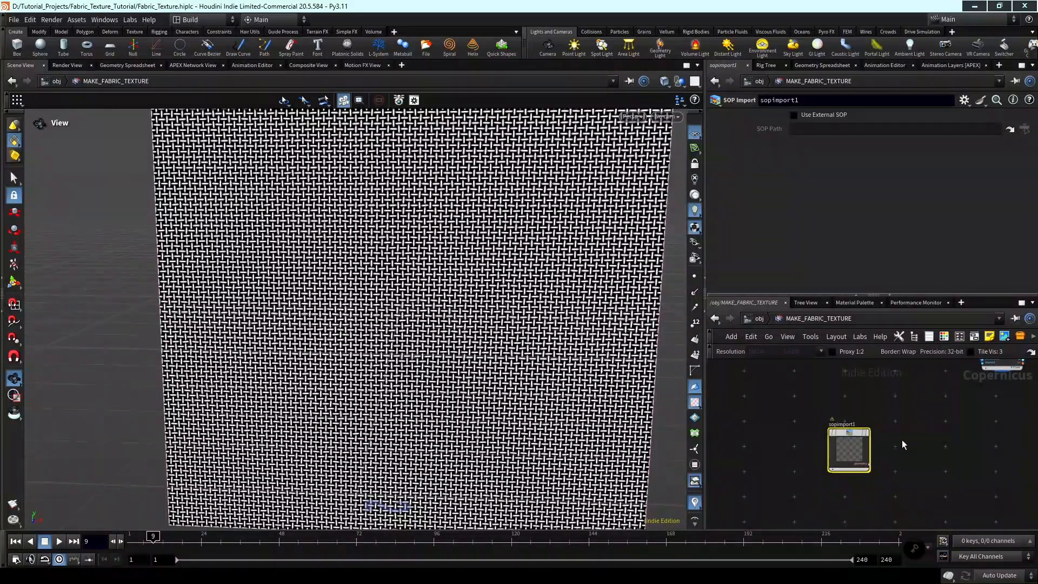
Rename the SOP Import node as CREATE_PATTERN.
double_click(847, 426)
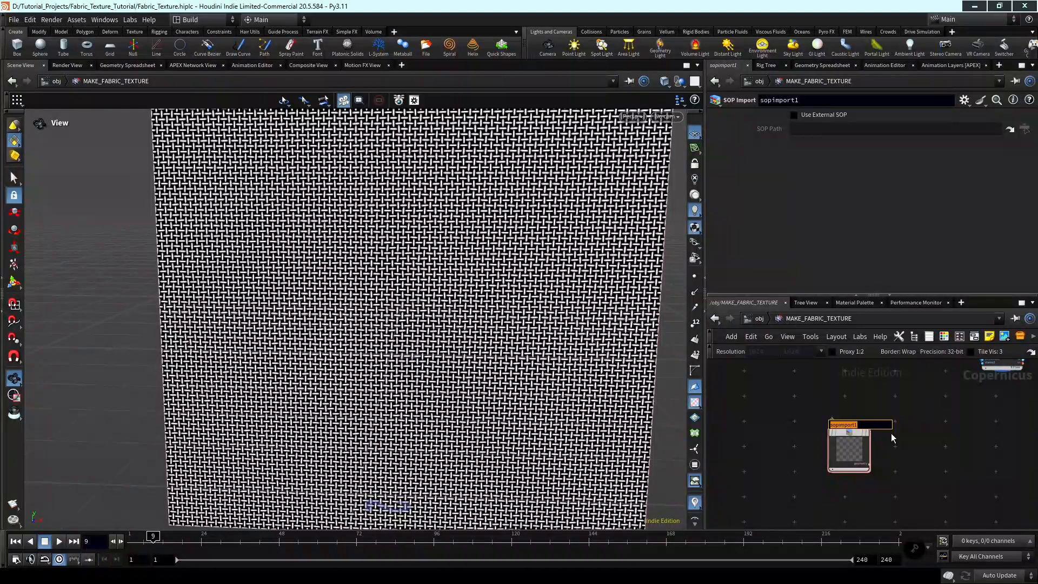
type("CREATE_PATTERN")
key("Return")
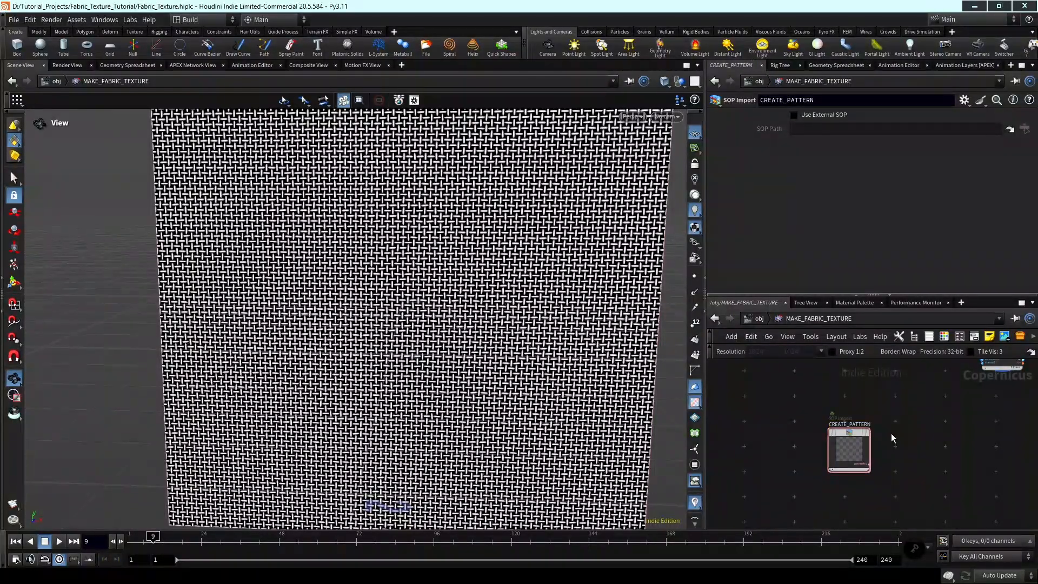
Rename the SOP Import node in lowercase as create_pattern.
double_click(864, 425)
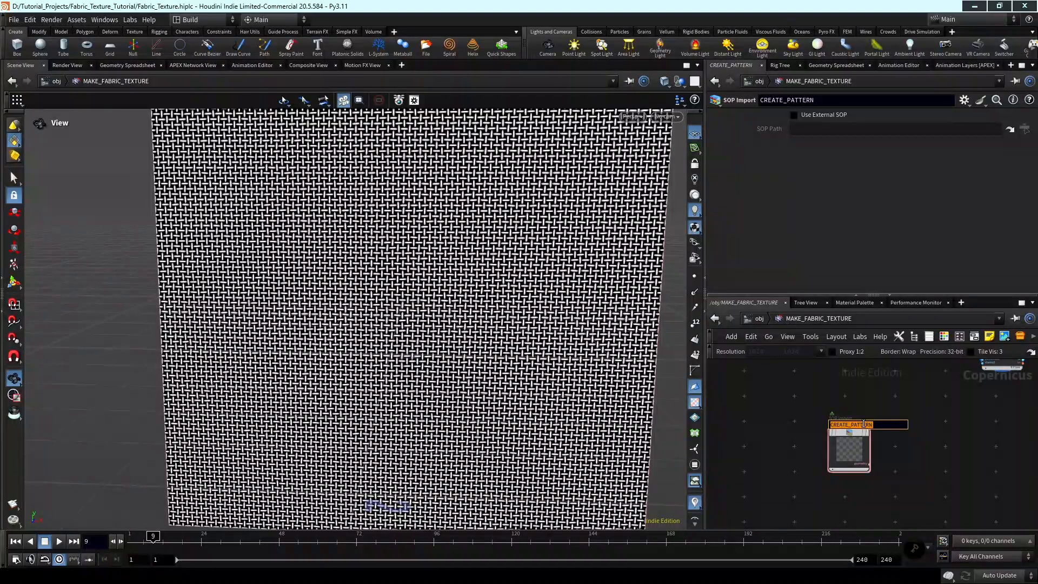
type("create_pattern")
key("Return")
Enter the create_pattern network and add a Labs Simple Shapes node to it.
double_click(849, 448)
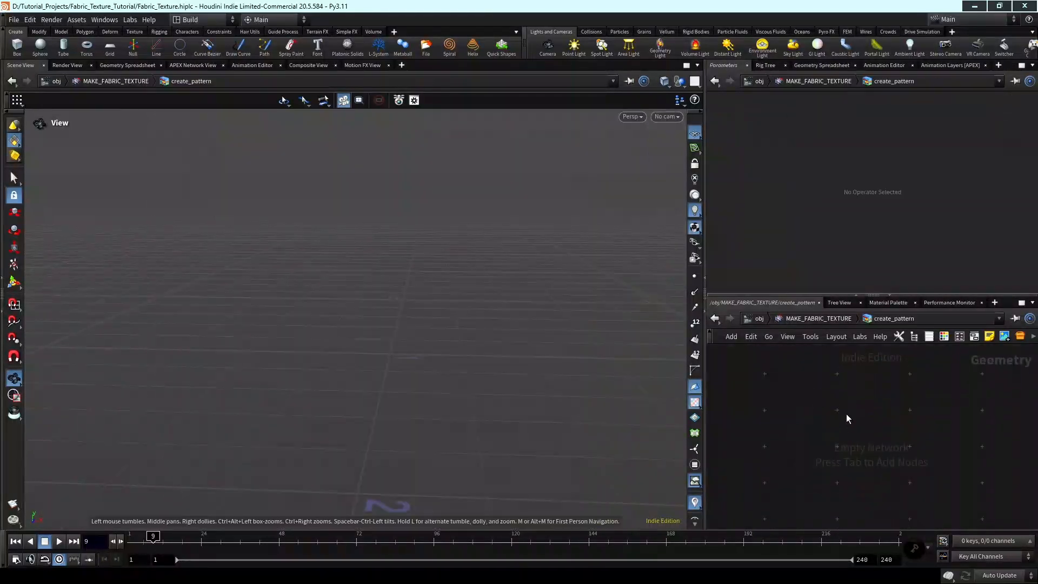
key("Tab")
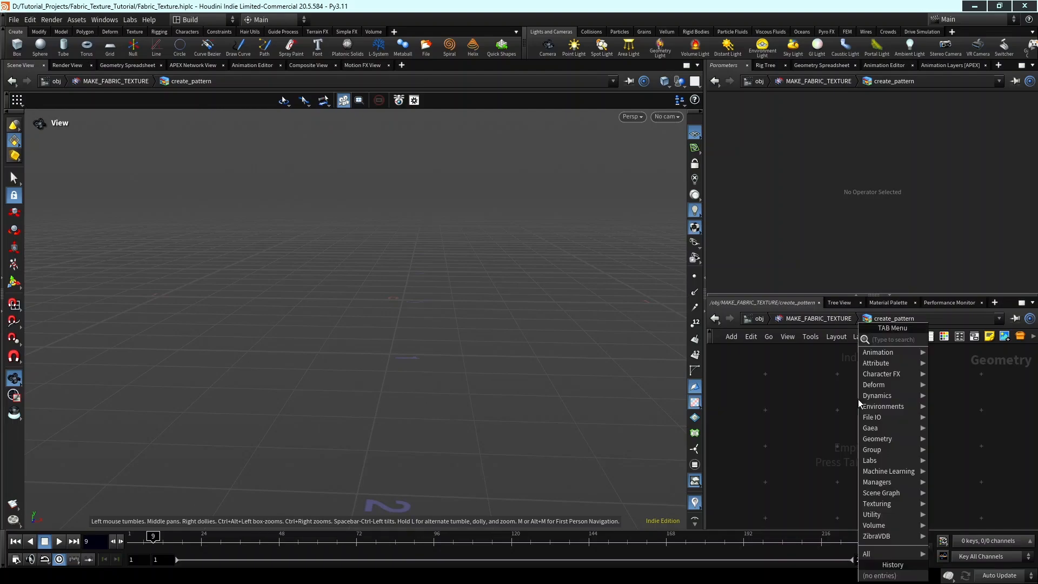
type("labs simple sh")
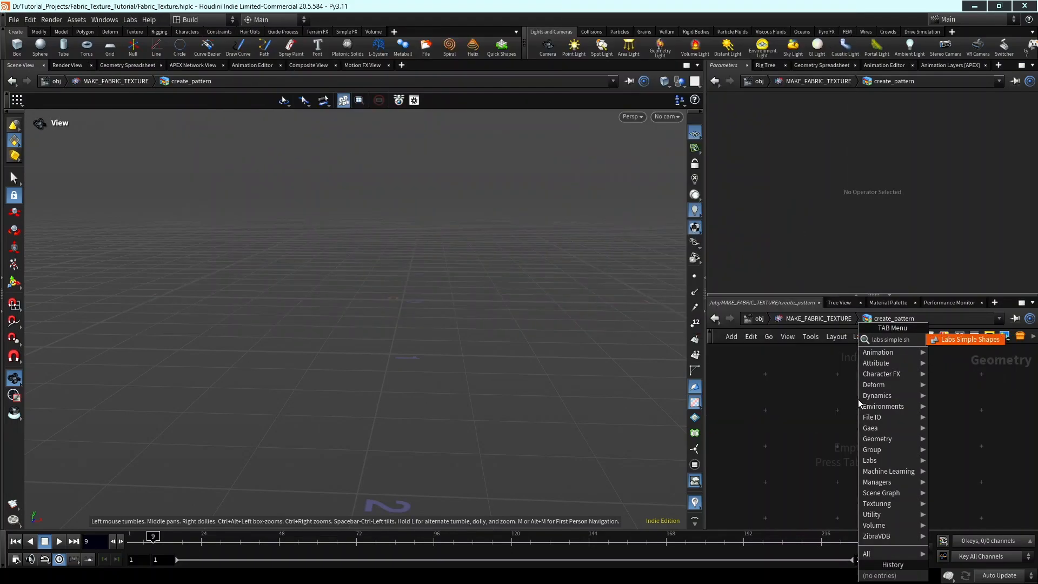
key("Return")
left_click(859, 400)
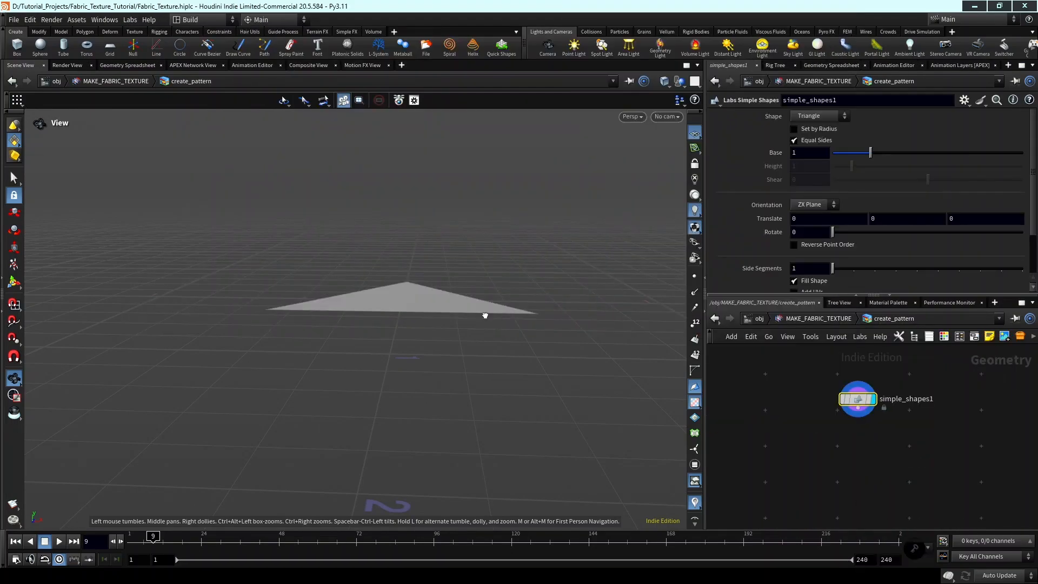
key("h")
left_click_drag(524, 412, 516, 351)
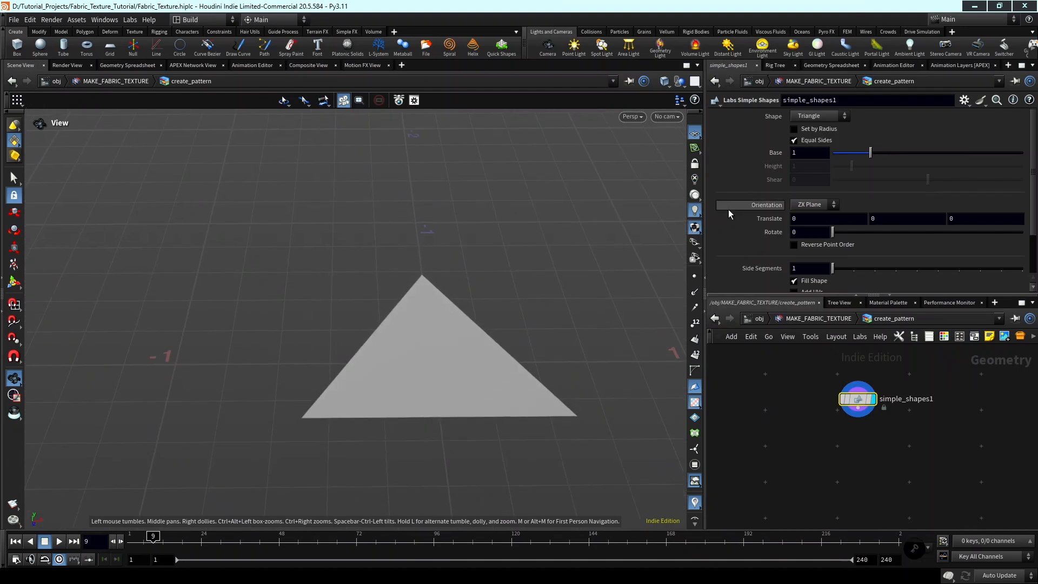
Set the simple shape's orientation to XY Plane.
left_click(799, 206)
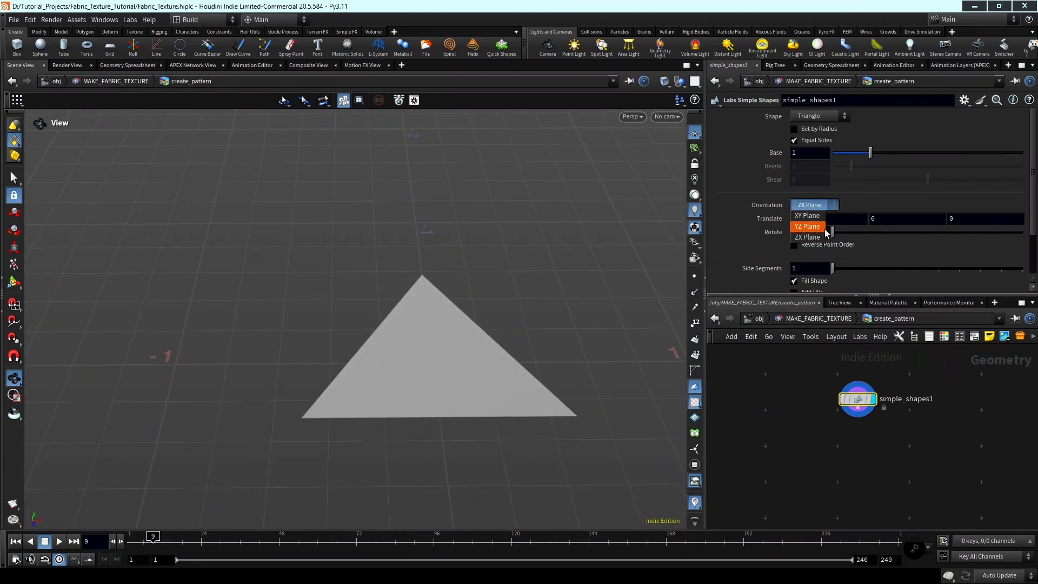
left_click(807, 216)
left_click_drag(475, 301, 580, 270)
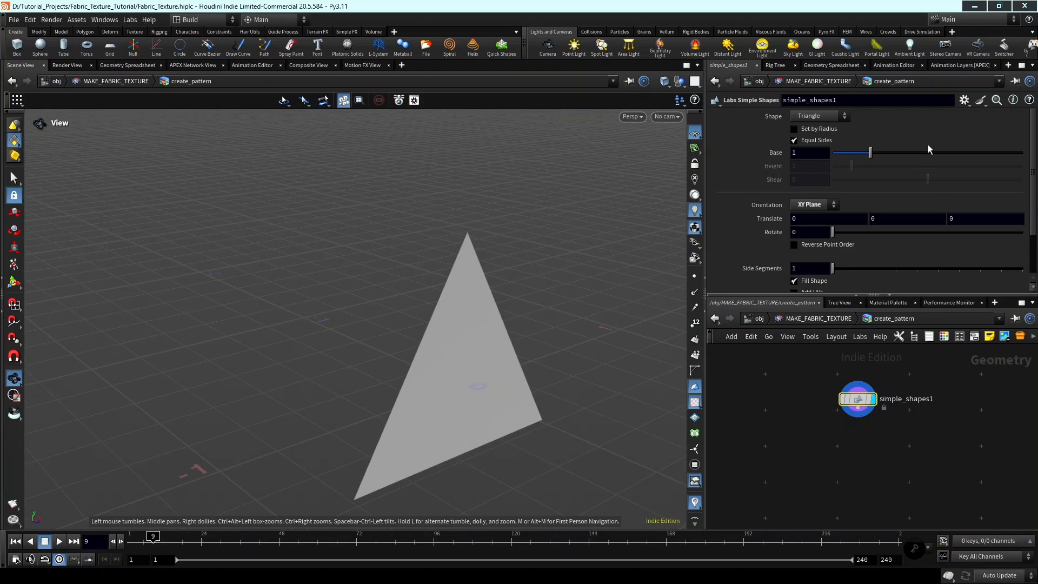
Change the simple shape to a Star of type Double Star with 4 sides.
left_click(822, 116)
left_click(825, 158)
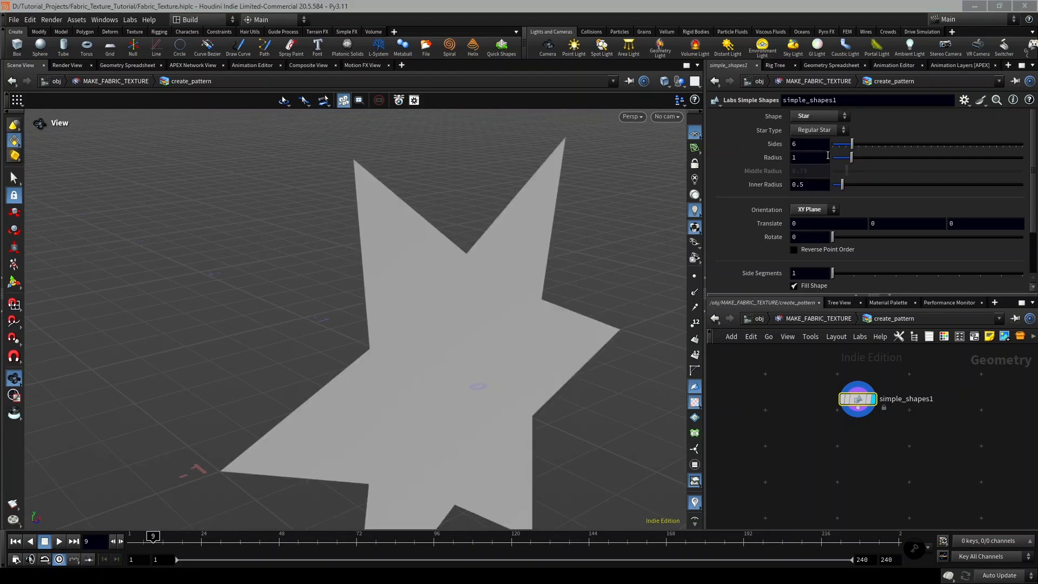
left_click(825, 133)
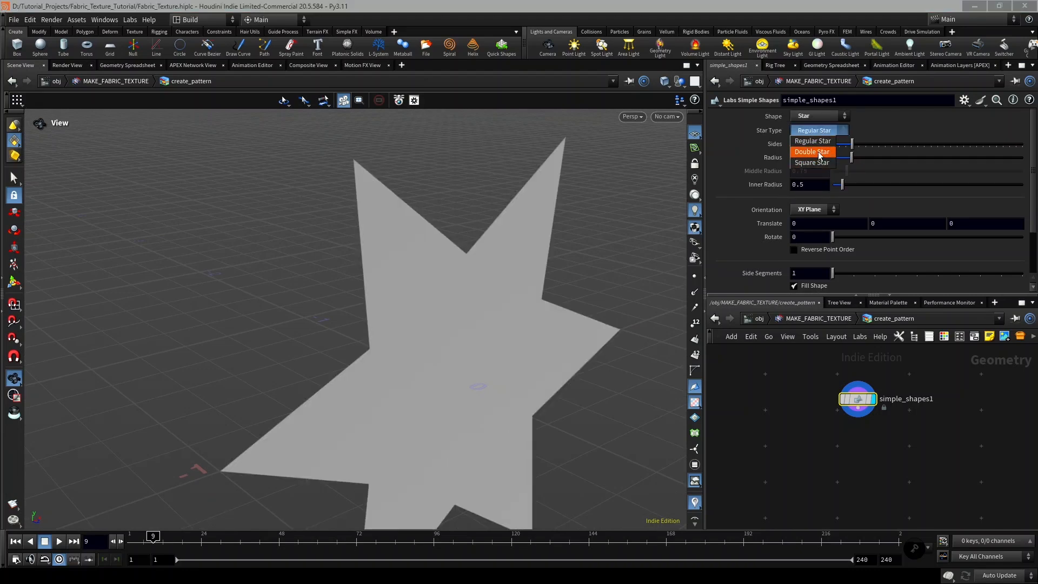
left_click(820, 147)
left_click_drag(563, 294, 556, 273)
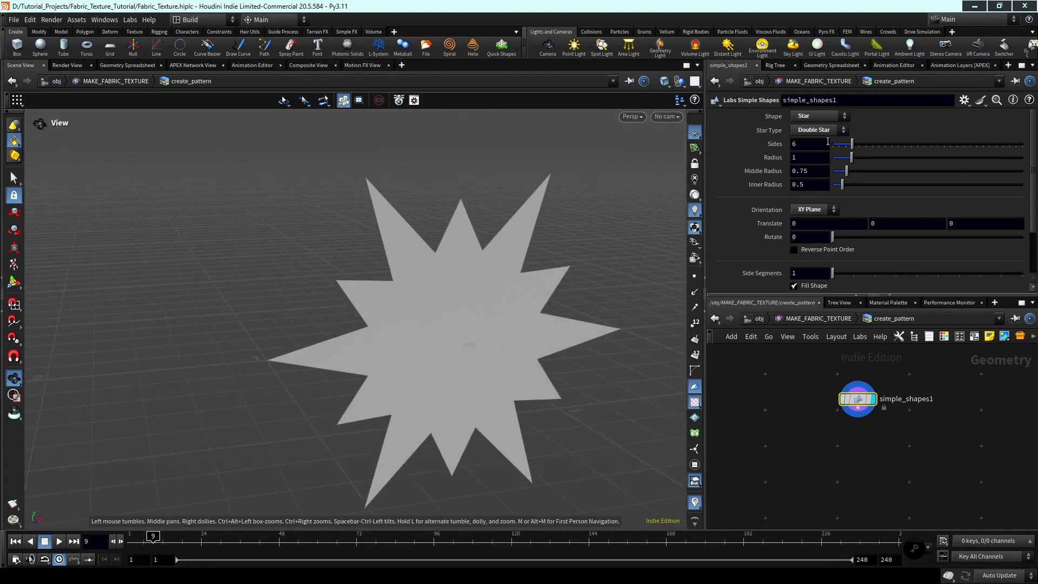
type("4")
key("Return")
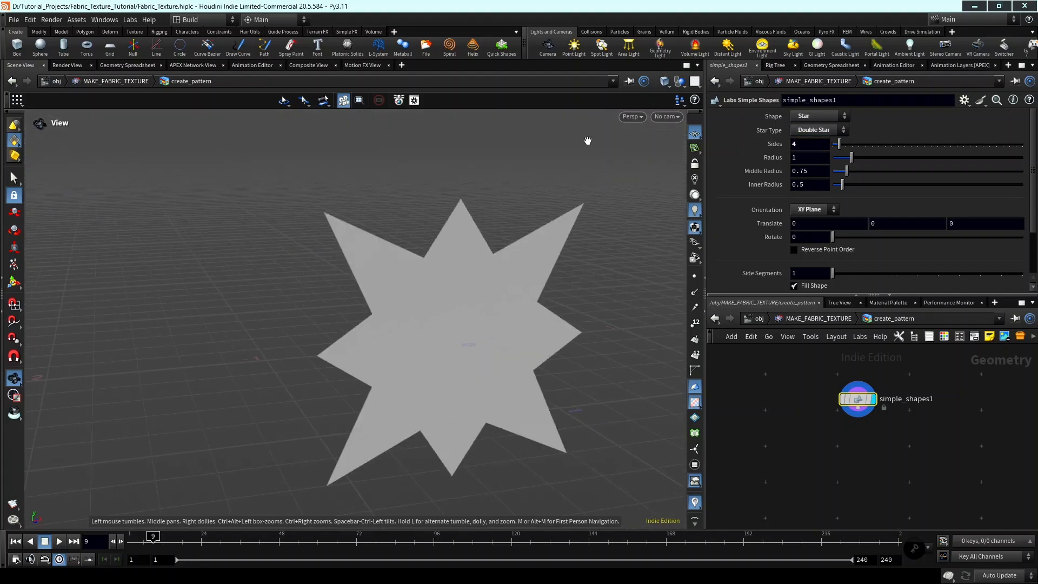
Enable the simple shape's Corners point group output, corners_points.
scroll(762, 213, "down", 3)
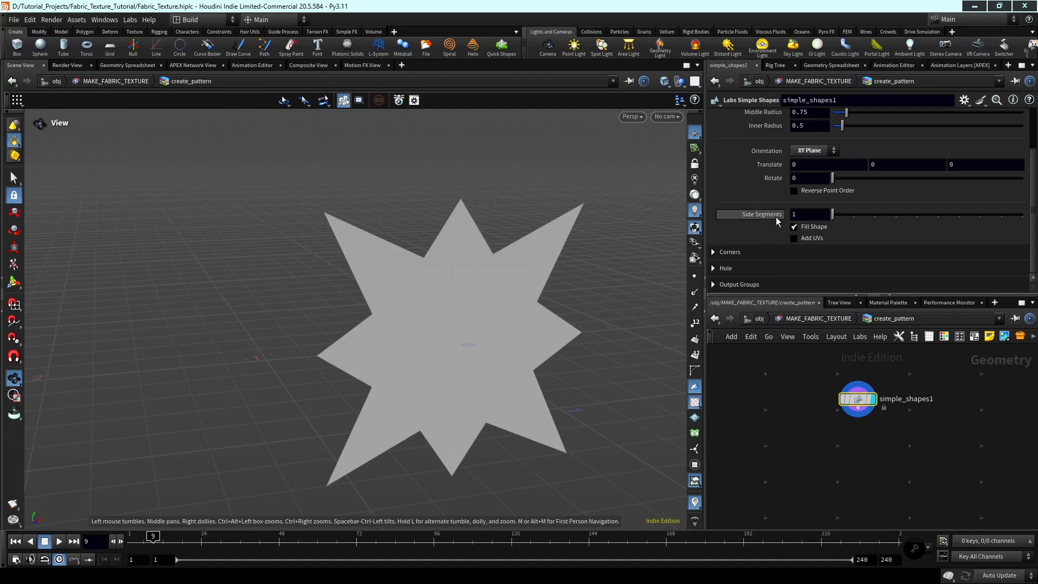
left_click(748, 284)
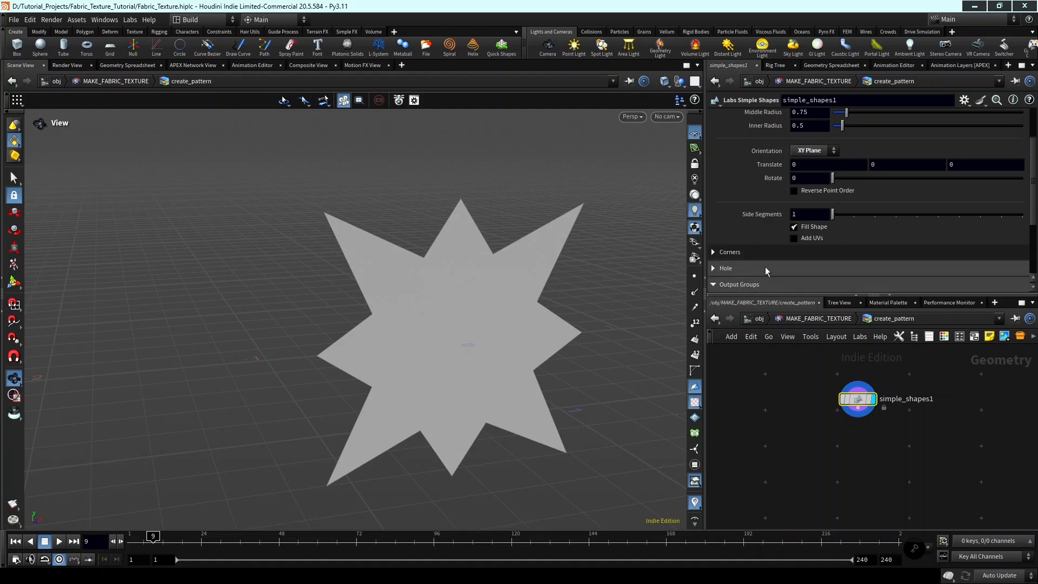
scroll(764, 267, "down", 3)
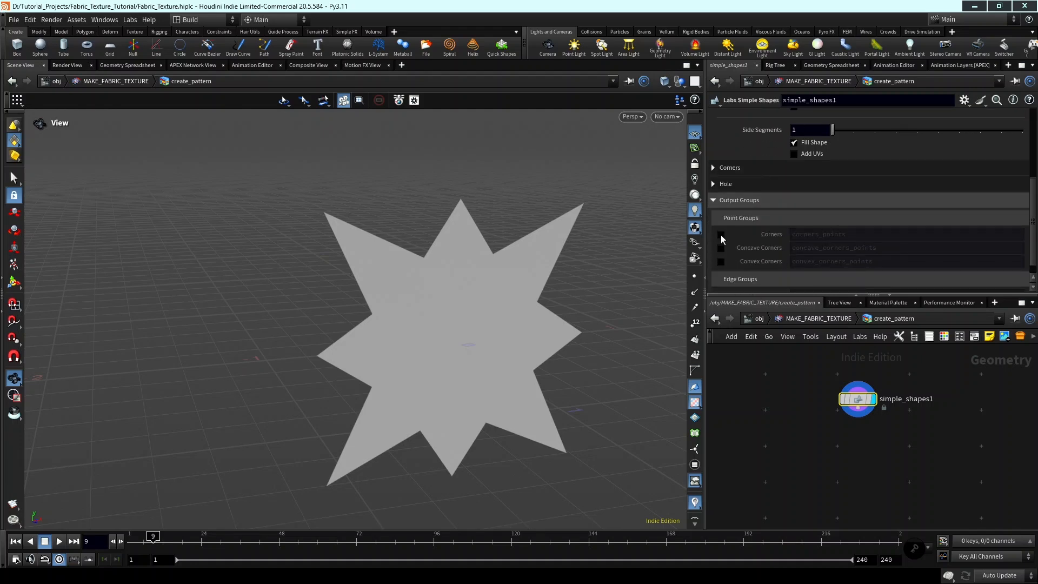
left_click(721, 234)
Add a Subdivide node connected to the output of simple_shapes1 and display its result.
scroll(790, 428, "down", 3)
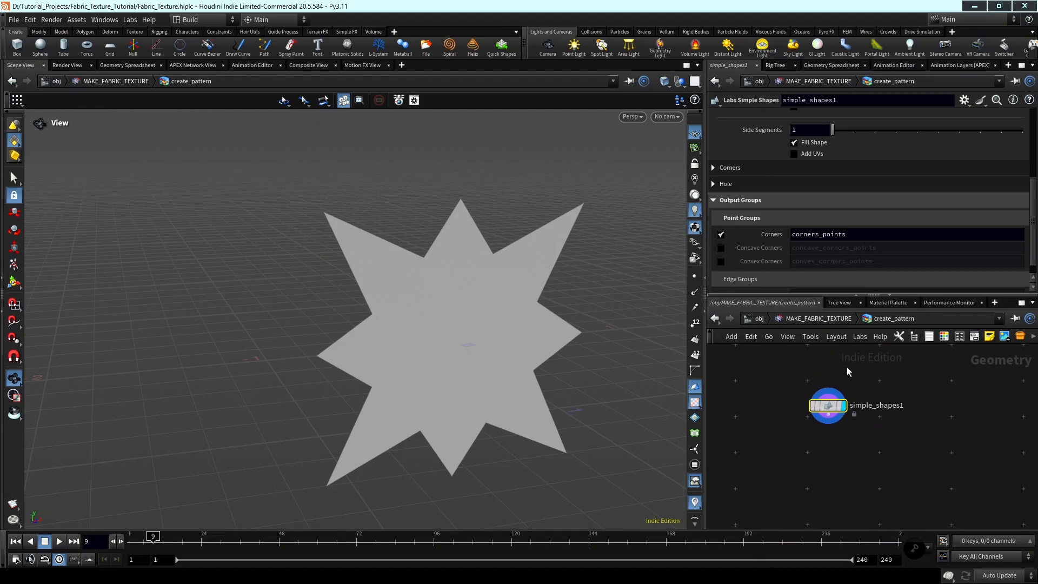
middle_click_drag(832, 456, 815, 432)
left_click(810, 390)
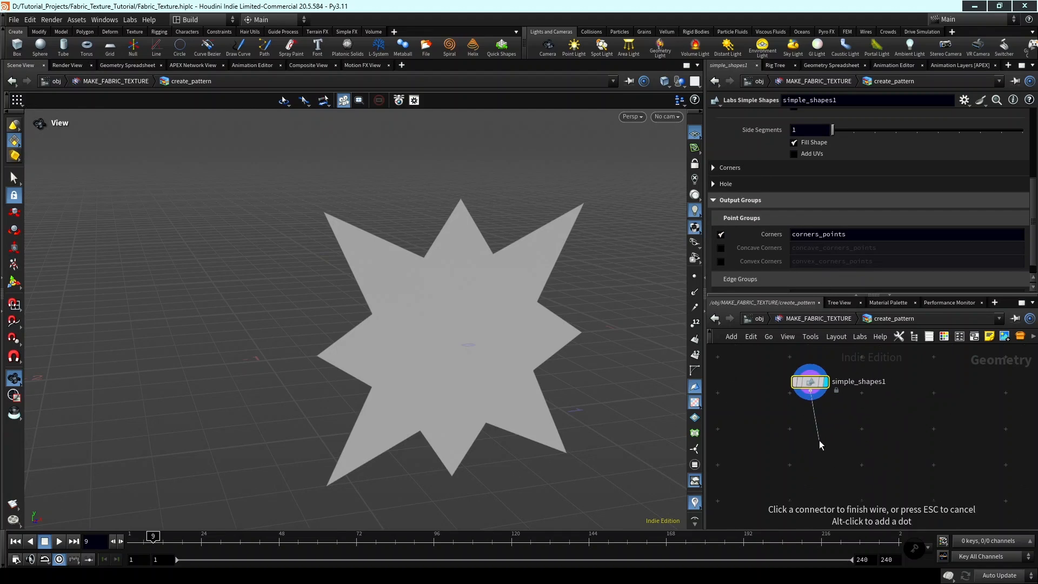
left_click(819, 439)
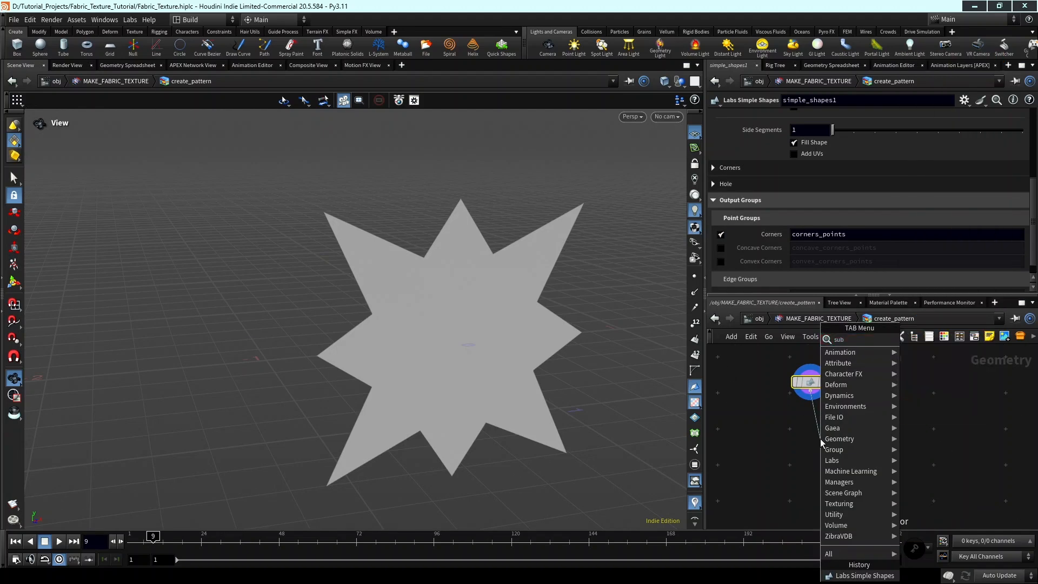
key("Escape")
scroll(821, 442, "up", 3)
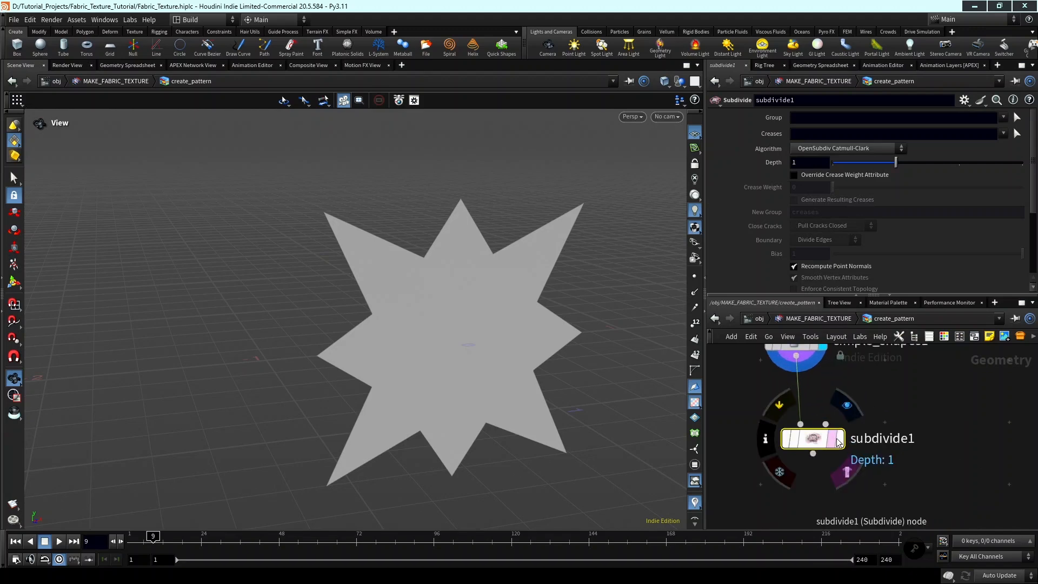
left_click(859, 439)
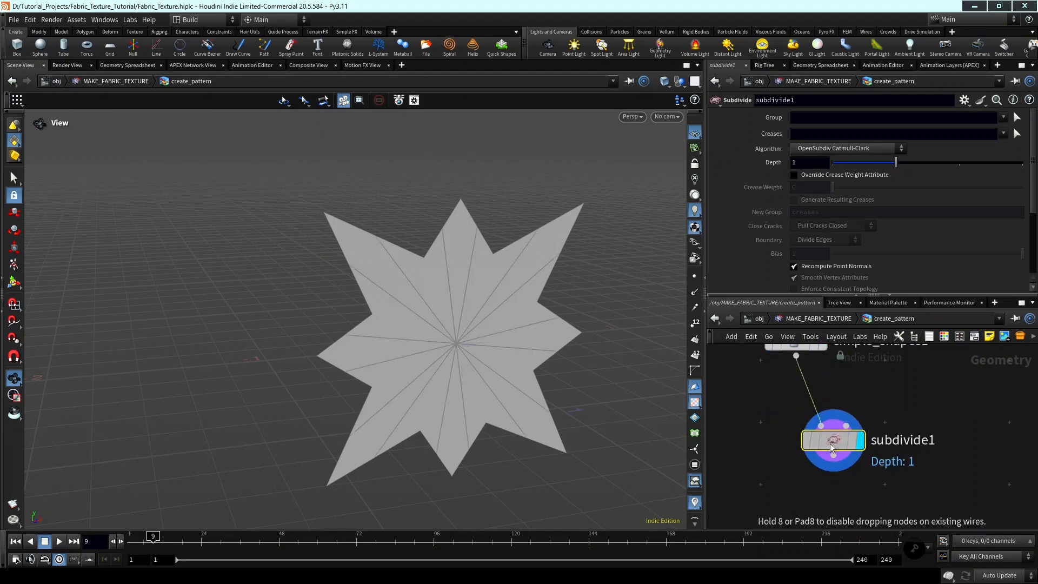
Set the Subdivide algorithm to OpenSubdiv Bilinear and its depth to 3.
left_click(825, 147)
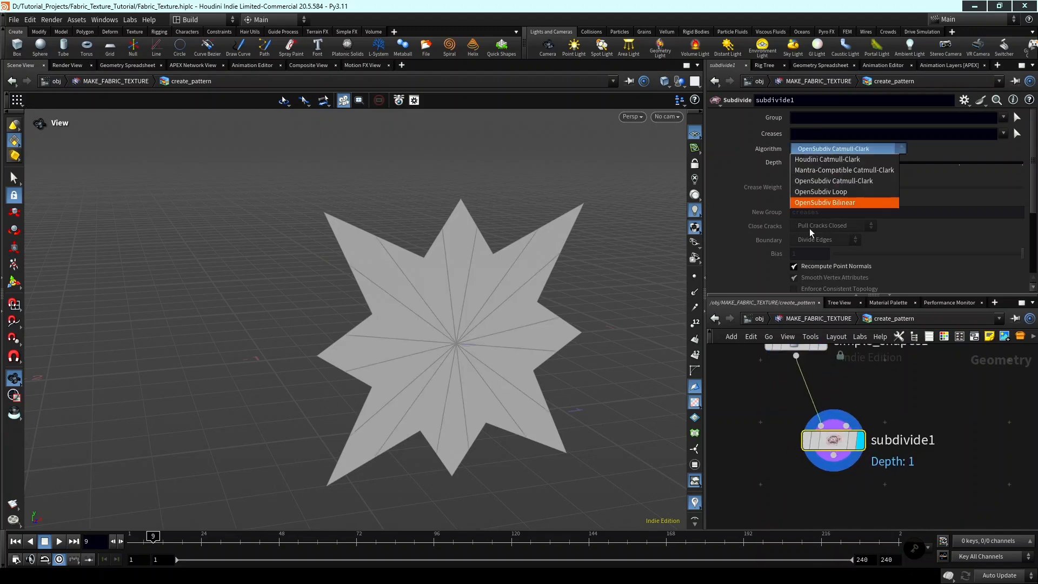
left_click(836, 204)
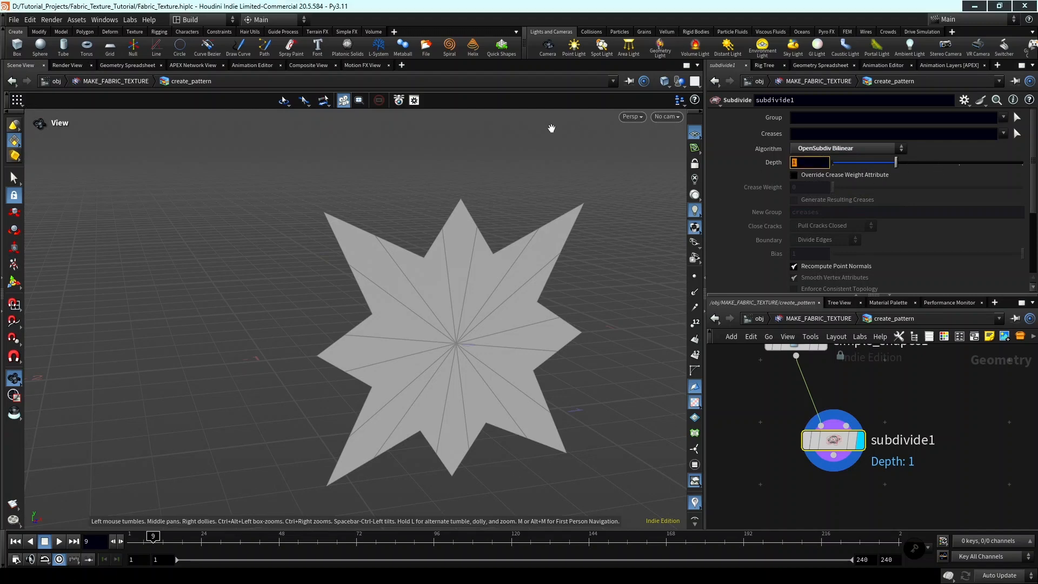
type("3")
key("Return")
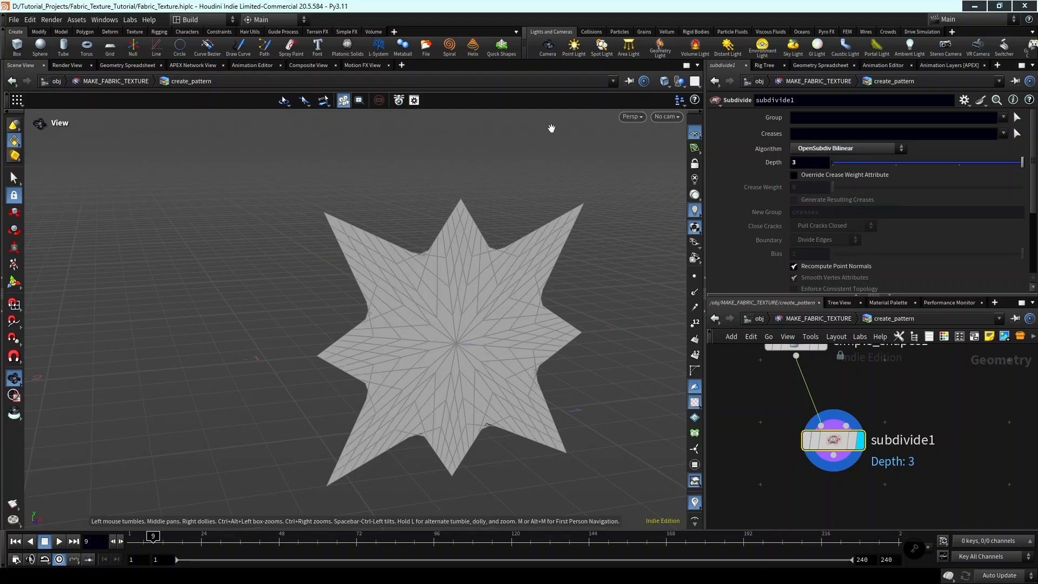
Examine the subdivided star's mesh around its inner corners from different angles.
left_click_drag(508, 246, 504, 222)
scroll(930, 391, "down", 4)
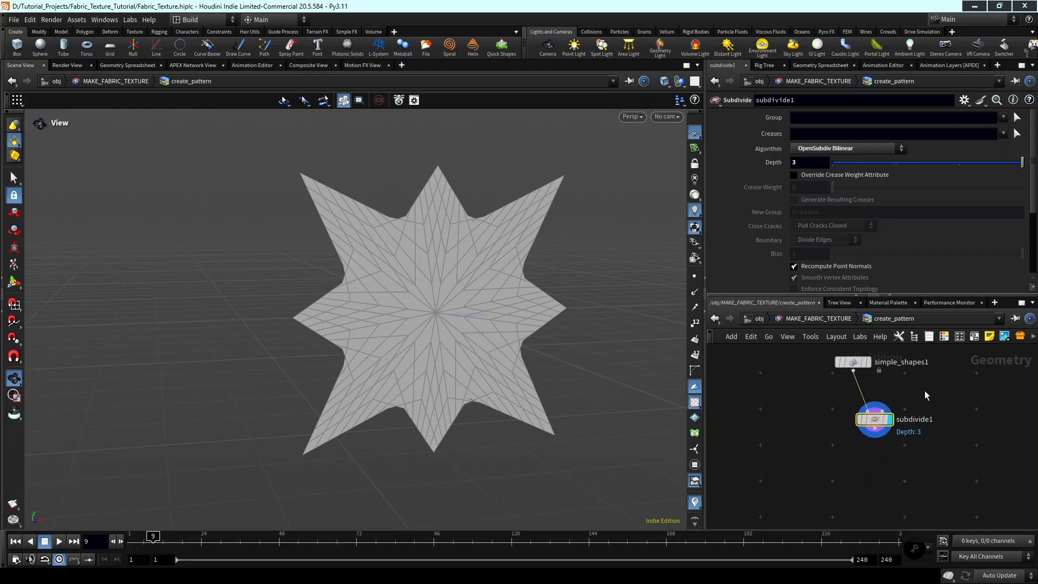
scroll(414, 324, "up", 2)
left_click_drag(415, 324, 535, 204)
left_click_drag(171, 423, 455, 384)
middle_click_drag(455, 385, 335, 361)
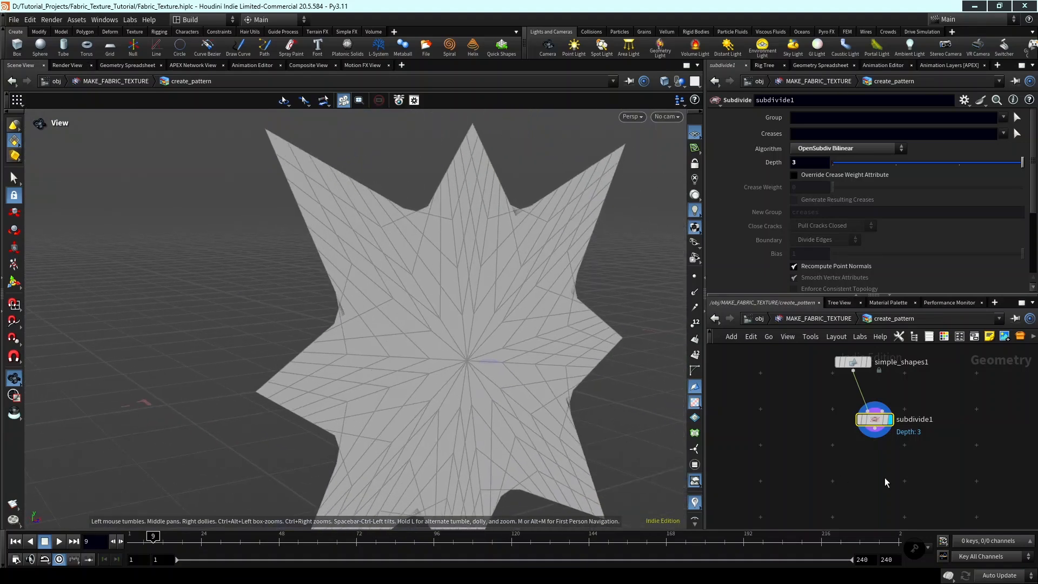
Add a displayed Normal node after the Subdivide node and set it to add normals to Primitives.
scroll(887, 475, "down", 2)
middle_click_drag(887, 476, 849, 456)
key("Tab")
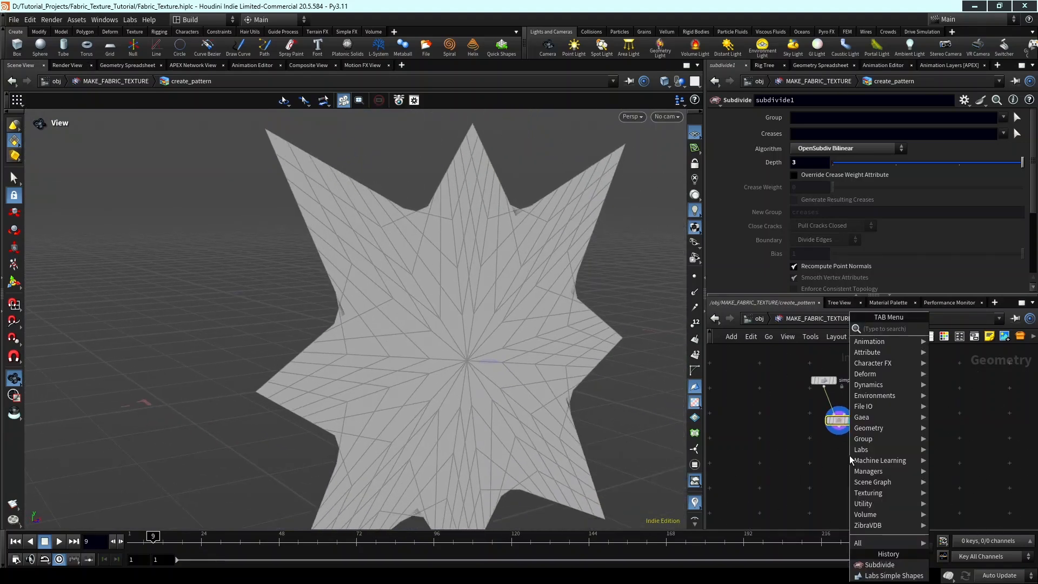
type("normal")
key("Return")
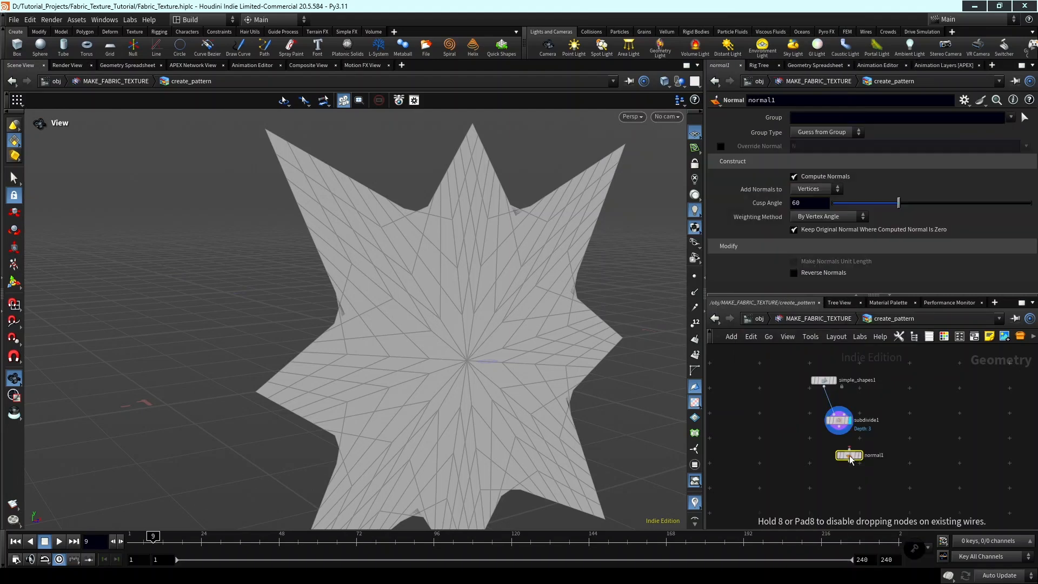
scroll(849, 444, "up", 4)
left_click(831, 412)
left_click(852, 460)
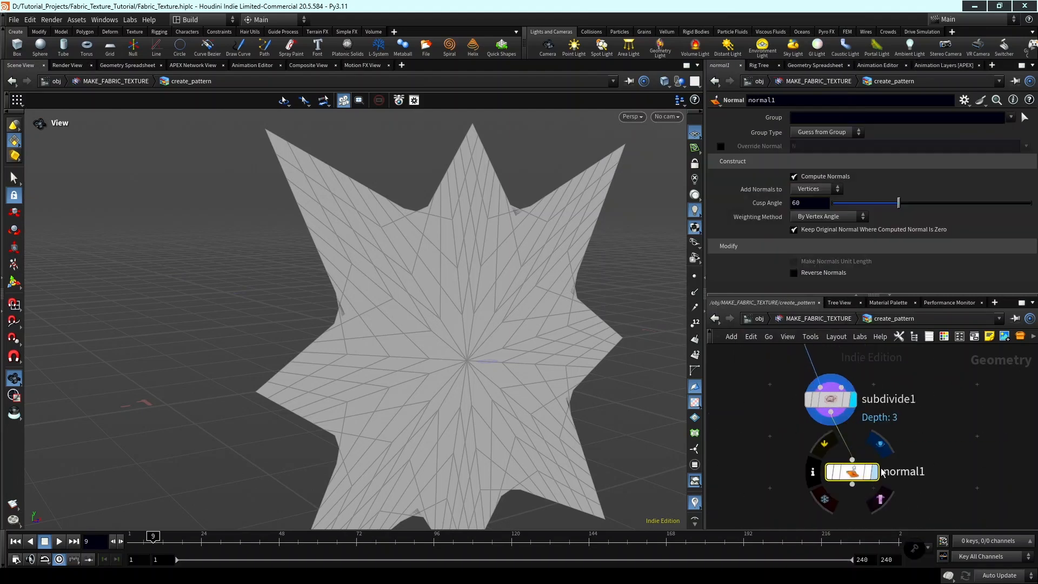
left_click(874, 472)
left_click_drag(857, 472, 835, 459)
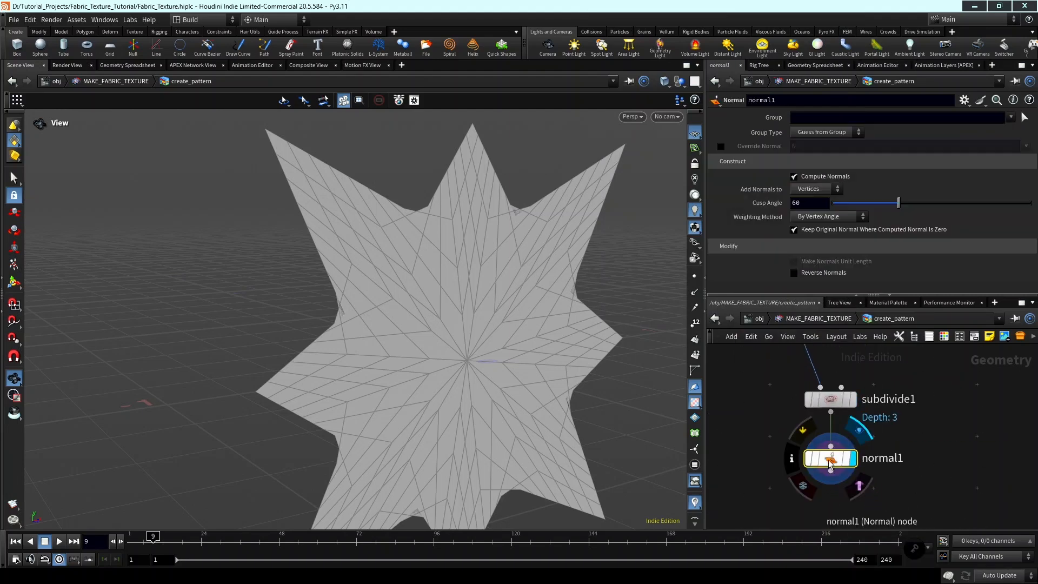
left_click(794, 189)
left_click(811, 221)
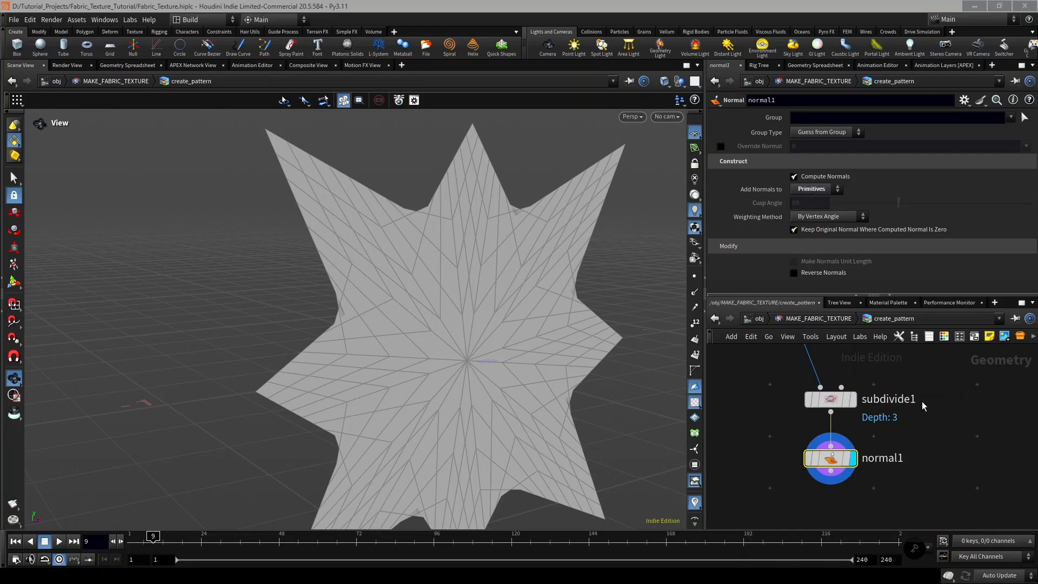
Add a Group Expression node connected to the output of the Normal node and display its result.
scroll(857, 383, "down", 3)
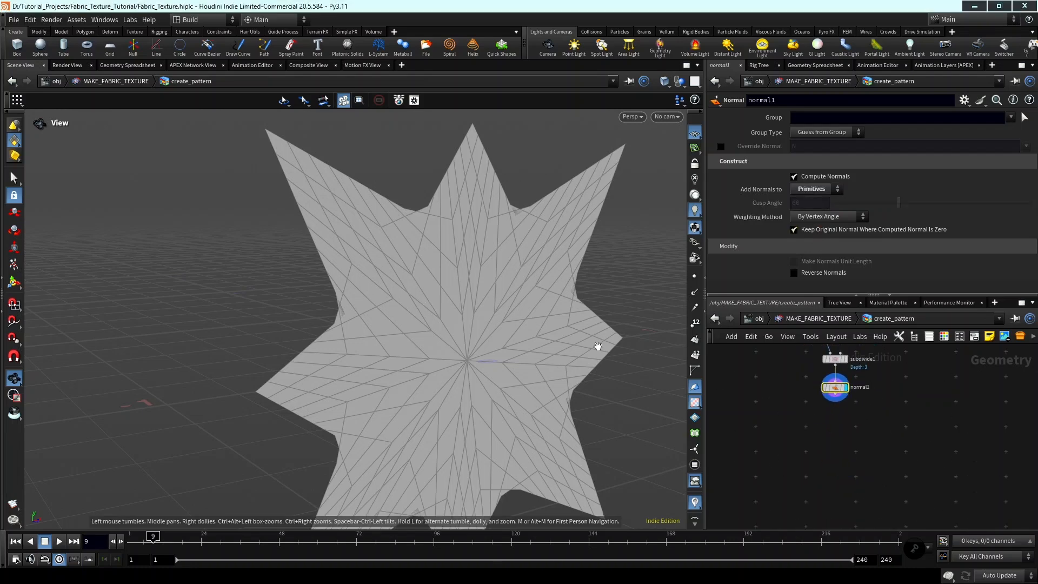
left_click_drag(556, 371, 566, 308)
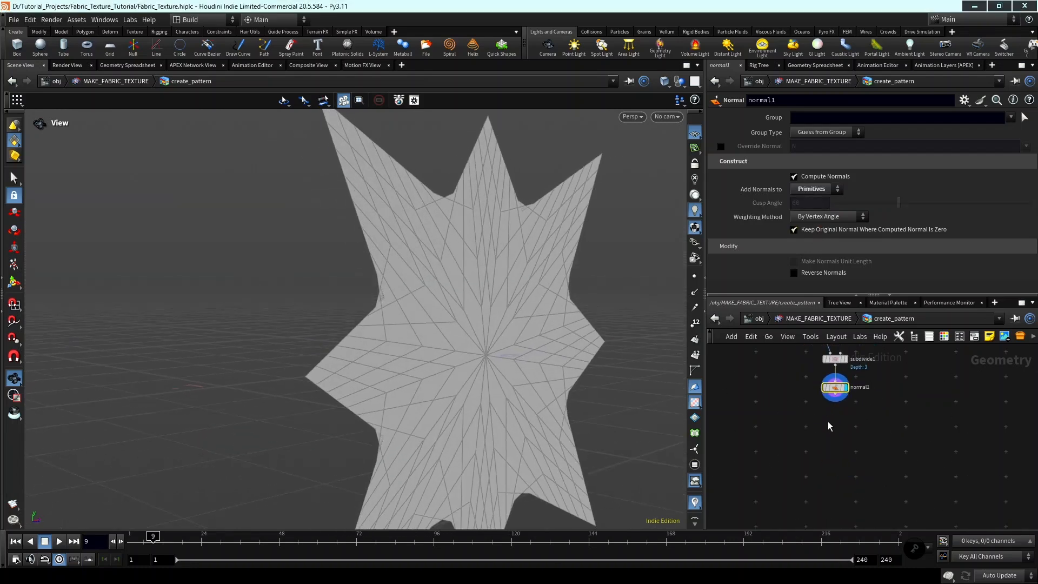
key("Tab")
type("group")
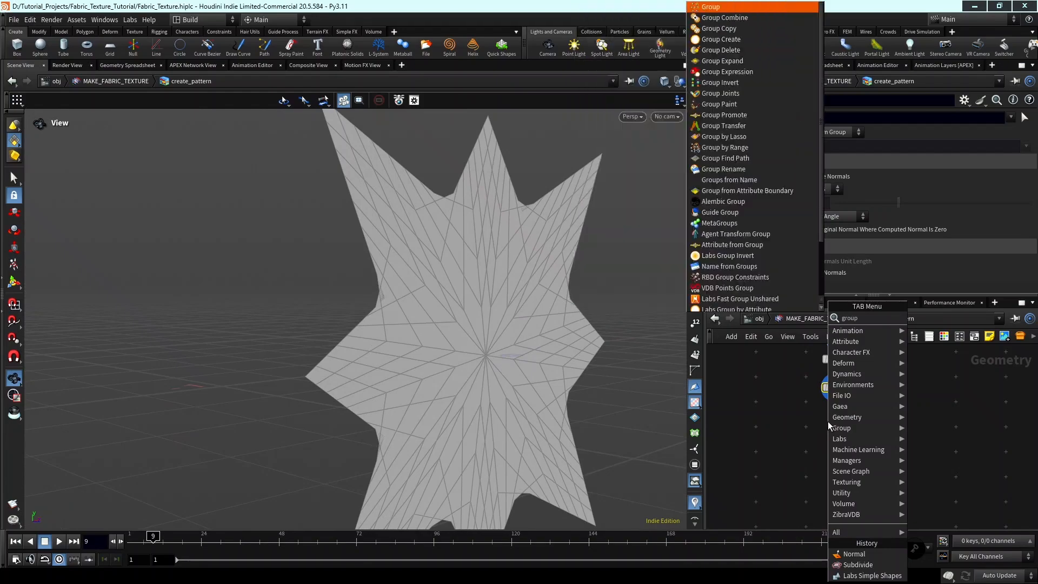
type(" exp")
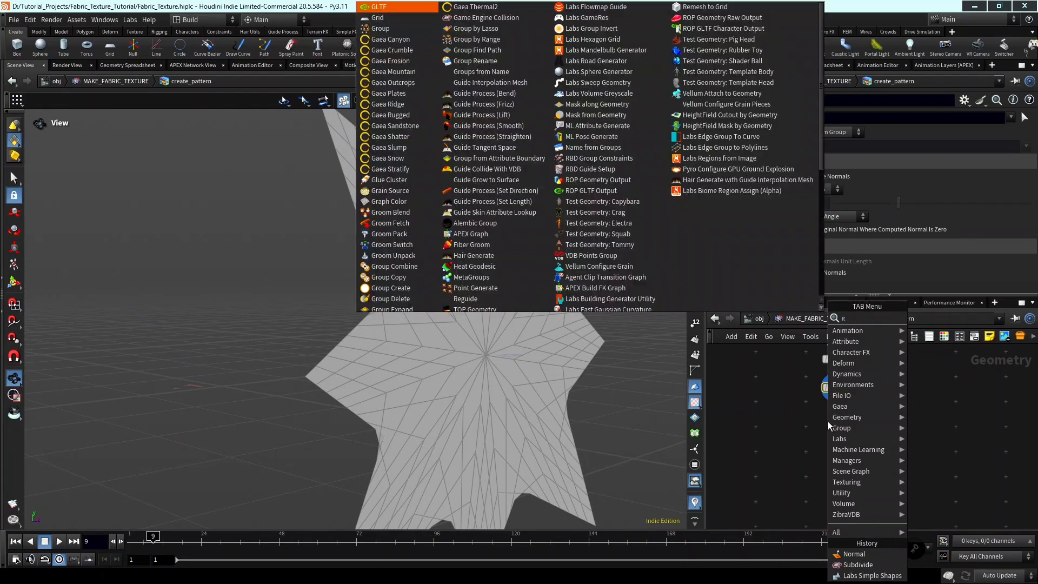
key("Down")
key("Return")
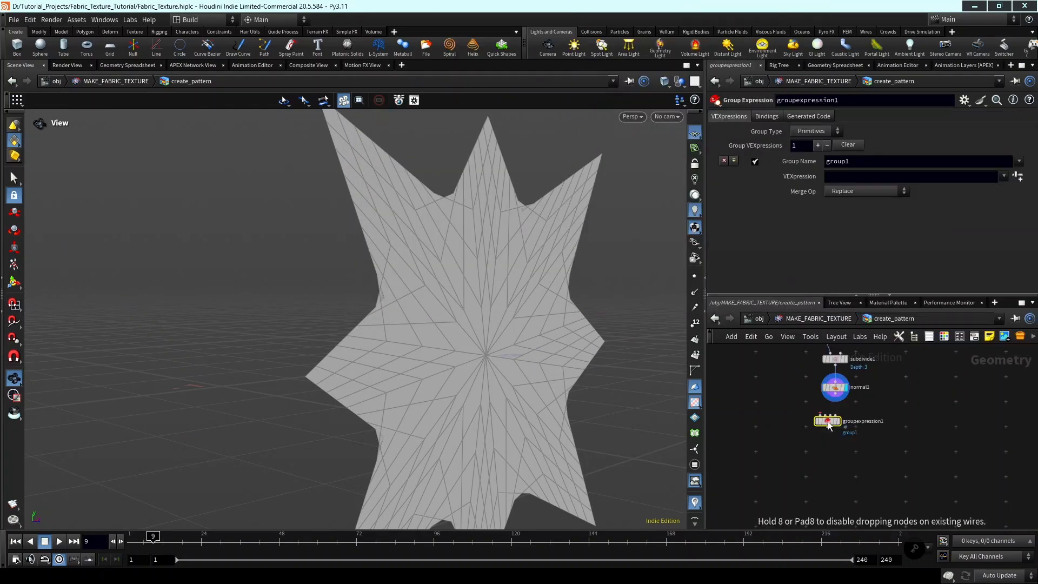
scroll(832, 411, "up", 5)
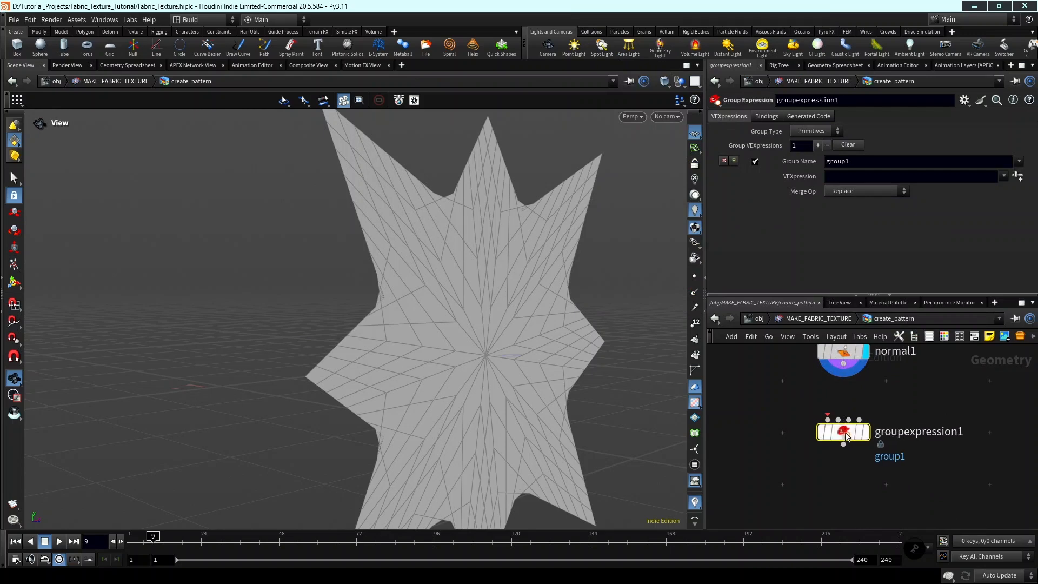
left_click_drag(835, 392, 843, 364)
left_click(866, 432)
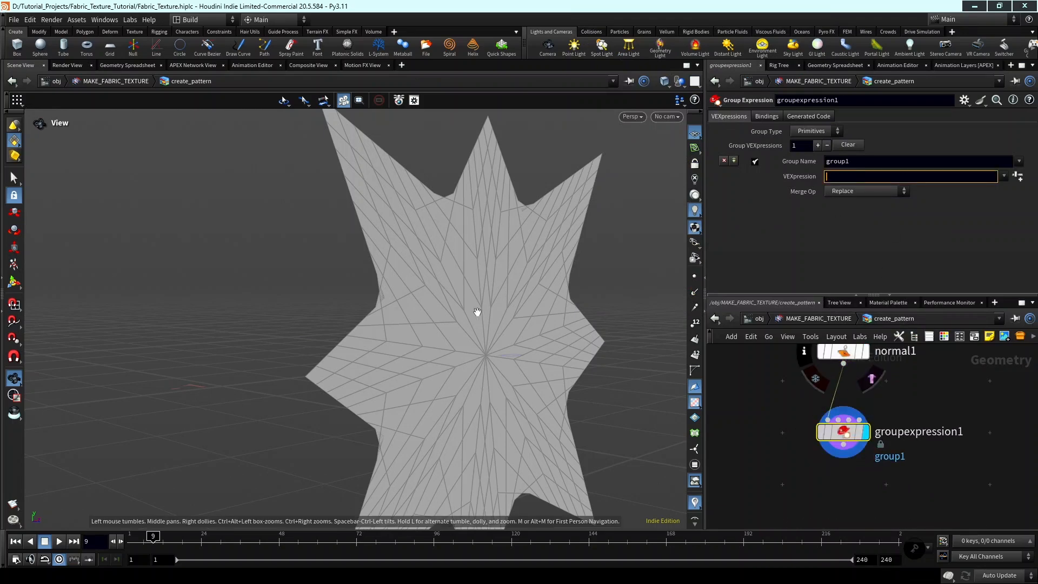
Set the primitive group's VEXpression to @N.z<0 and name the group reverse_grp.
left_click_drag(359, 331, 406, 341)
left_click(865, 177)
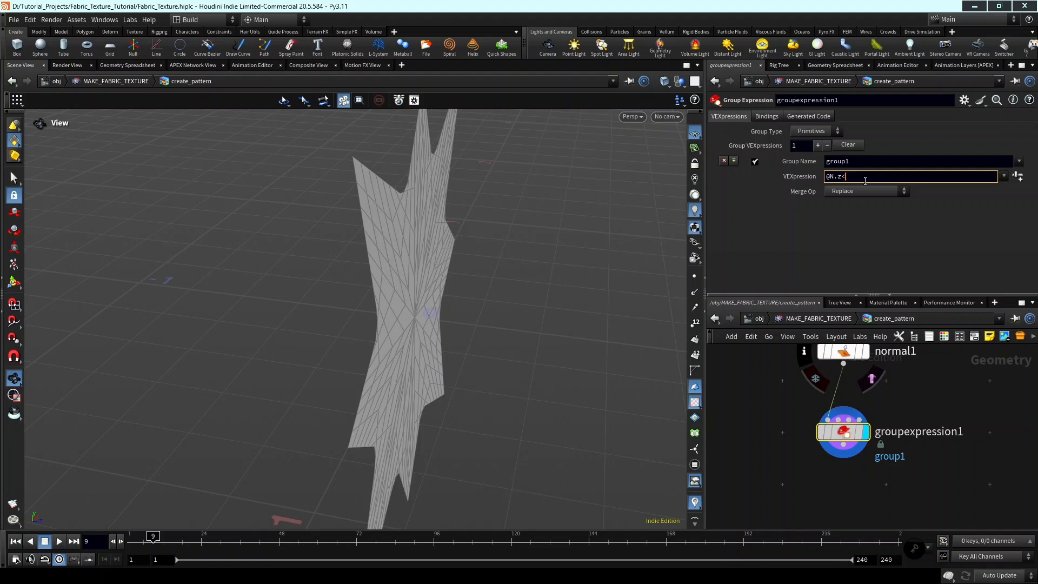
key("shift+Tab")
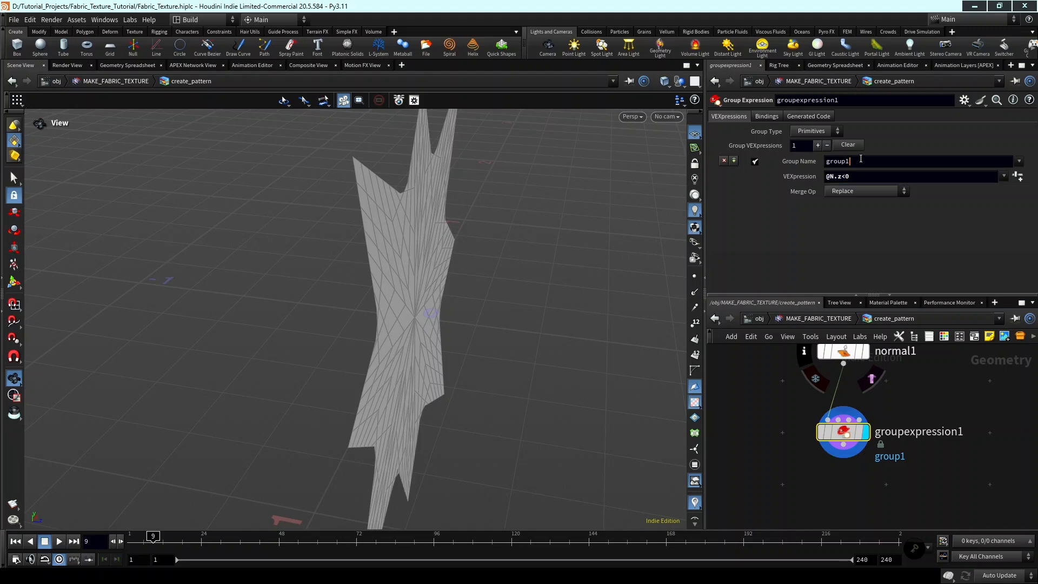
type("reverse_grp")
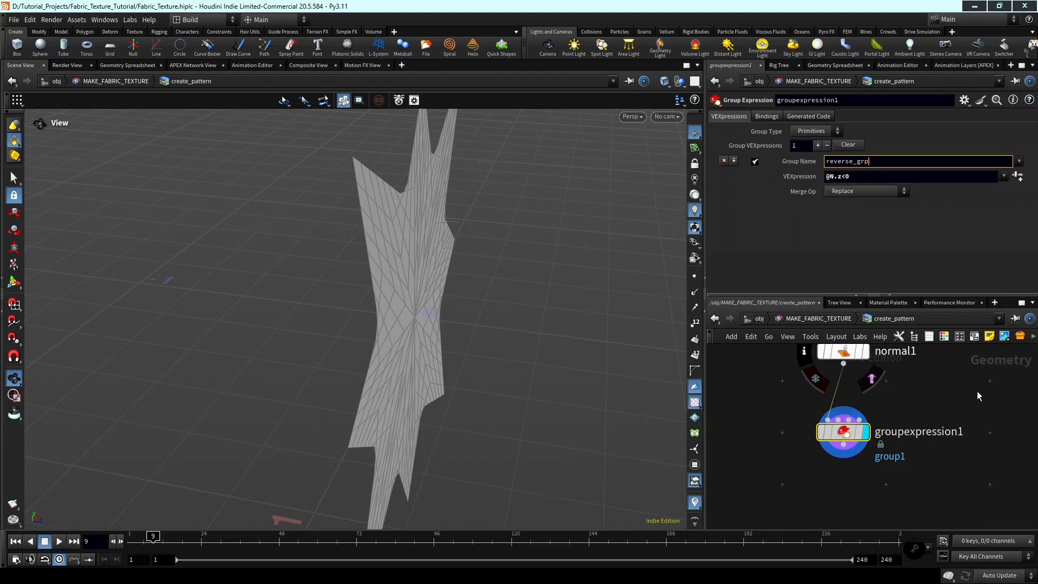
key("Return")
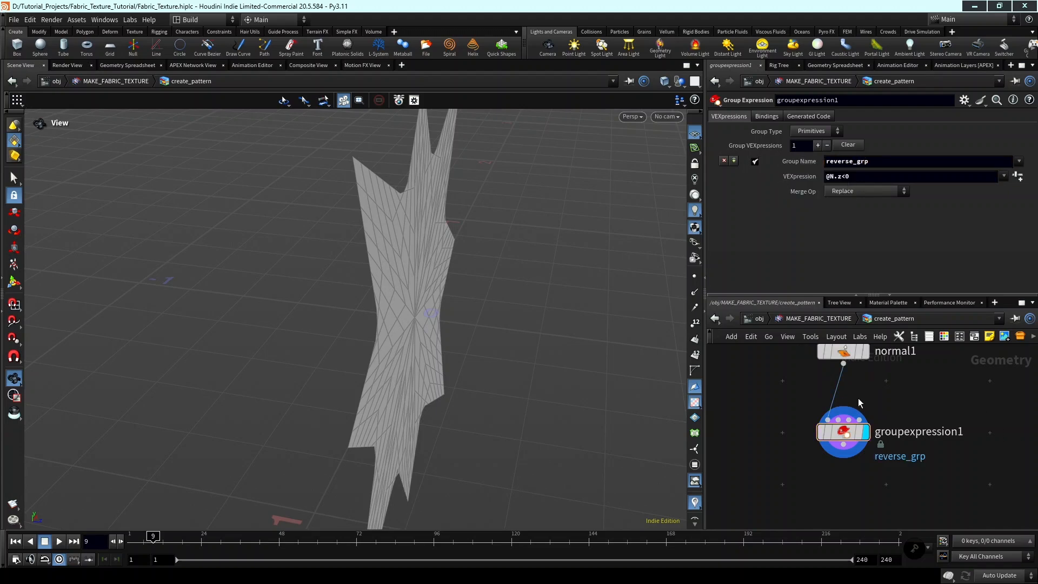
Add a Reverse node connected to the output of the Group Expression node and display its result.
left_click_drag(346, 270, 399, 359)
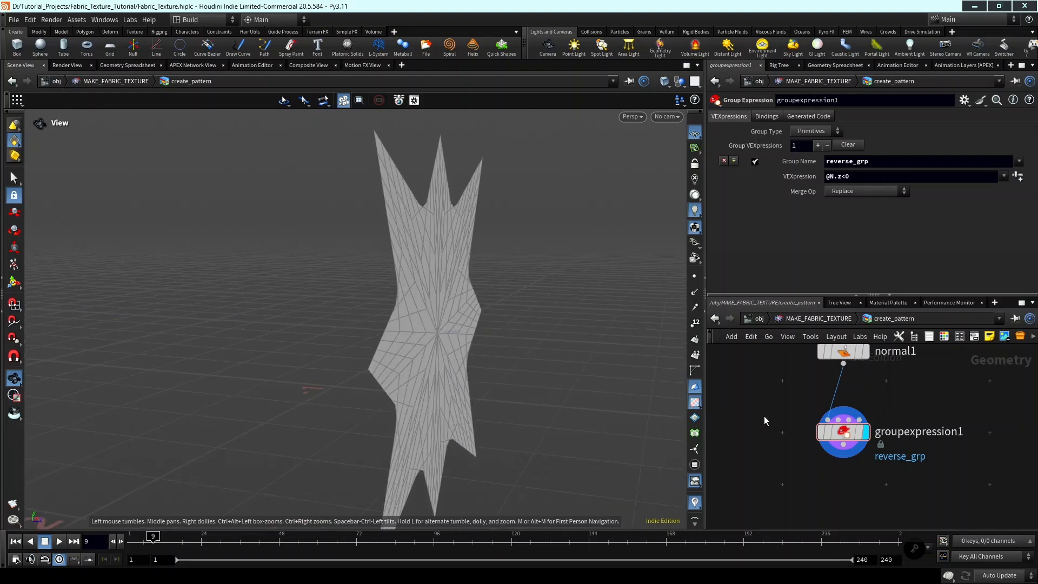
middle_click_drag(872, 462, 871, 401)
key("Tab")
type("reverse")
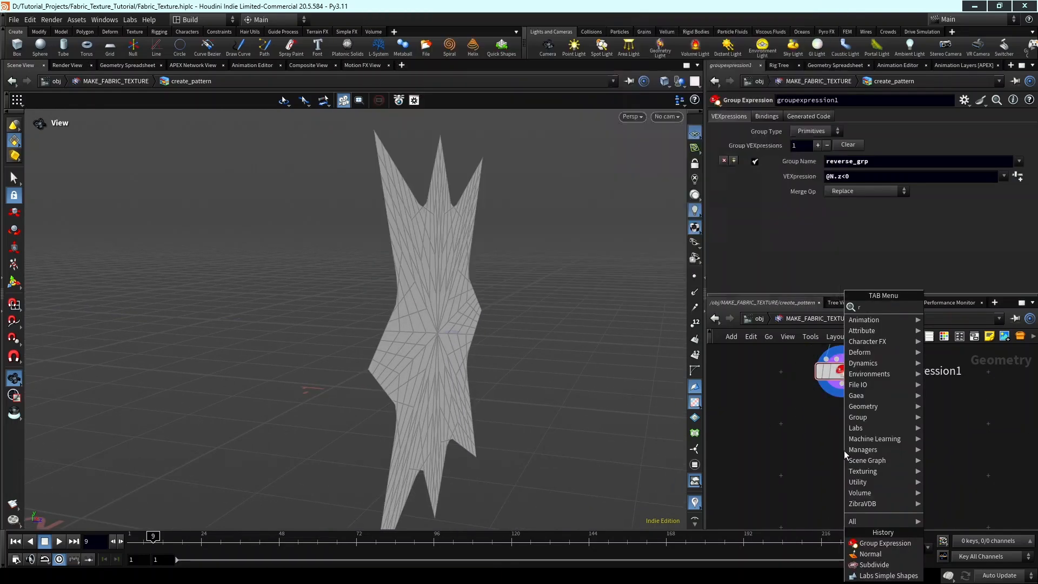
key("Return")
scroll(844, 454, "down", 1)
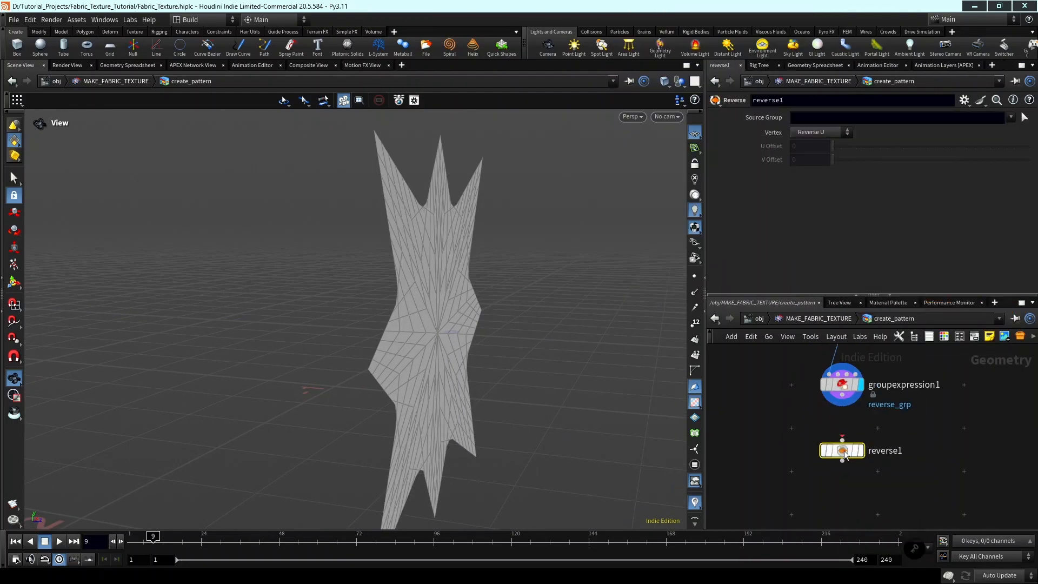
left_click(841, 440)
left_click(841, 395)
left_click(862, 453)
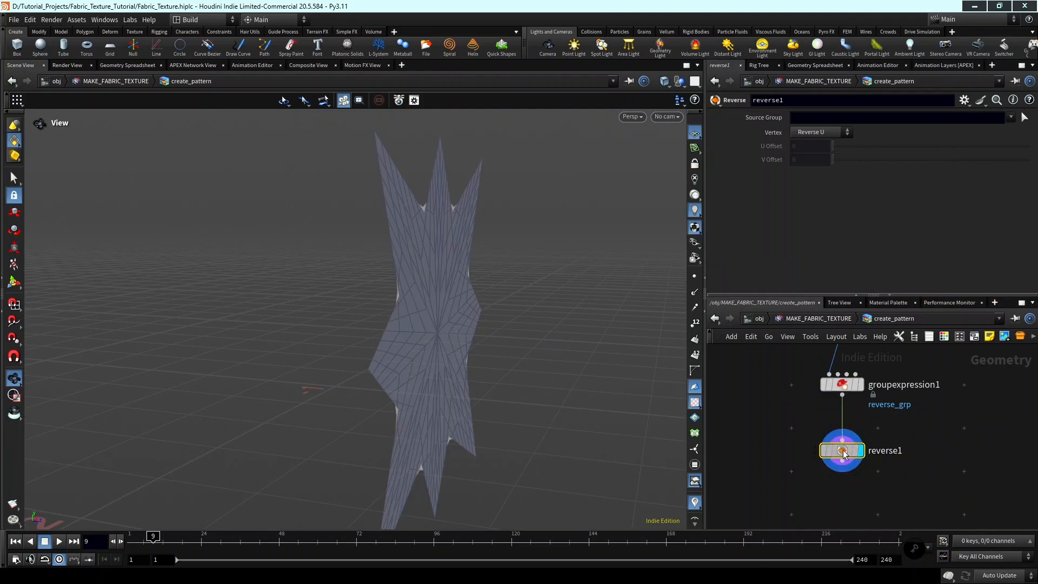
Set the Reverse node's Source Group to reverse_grp and check the star's faces.
left_click(1011, 118)
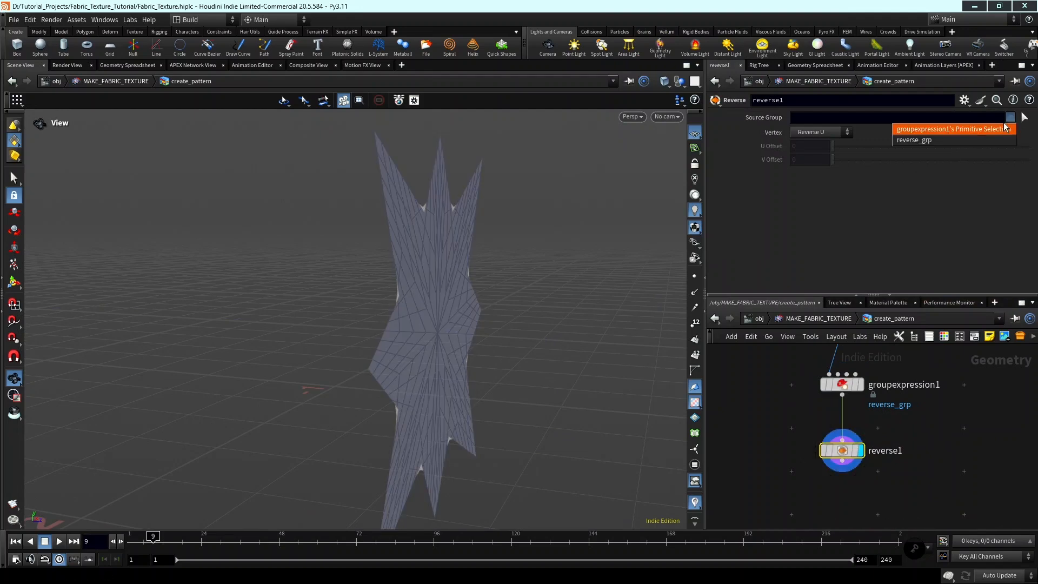
left_click(950, 141)
left_click_drag(649, 334, 428, 276)
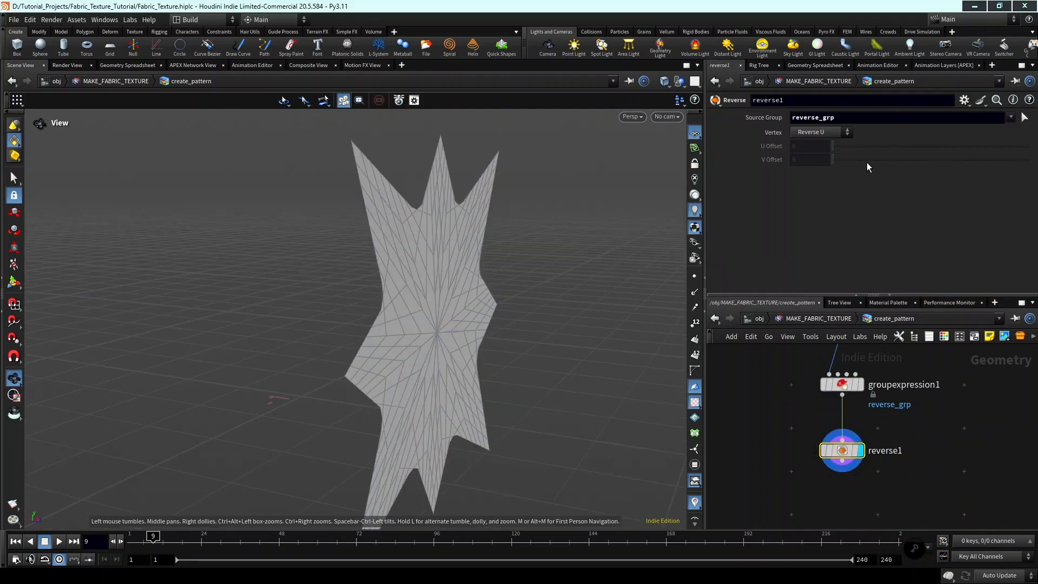
Add a Group by Range node connected below the Reverse node, align it underneath, and display its result.
middle_click_drag(900, 428, 910, 374)
left_click_drag(853, 399, 853, 381)
middle_click_drag(891, 399, 893, 463)
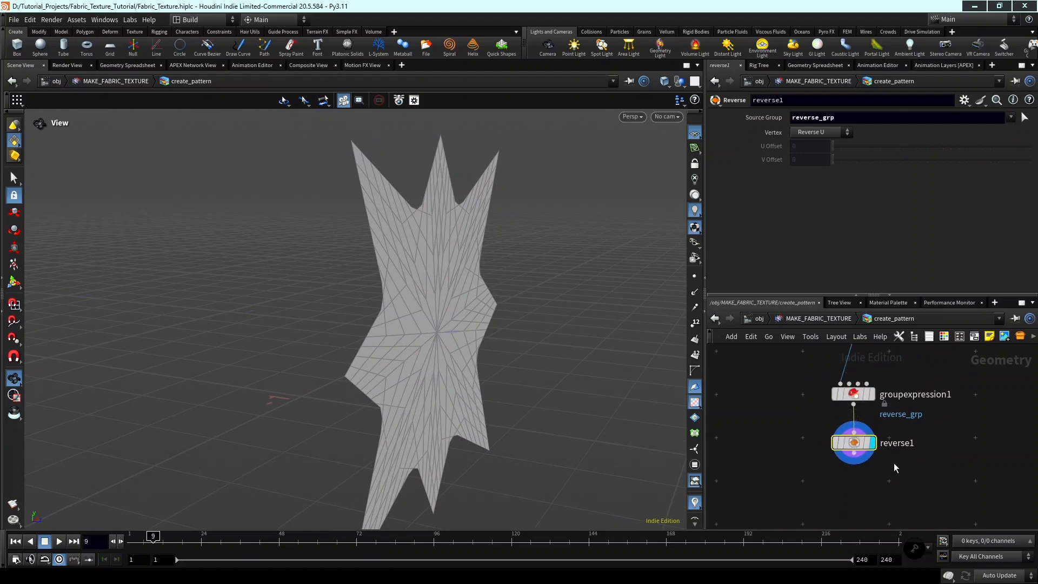
key("Tab")
type("g")
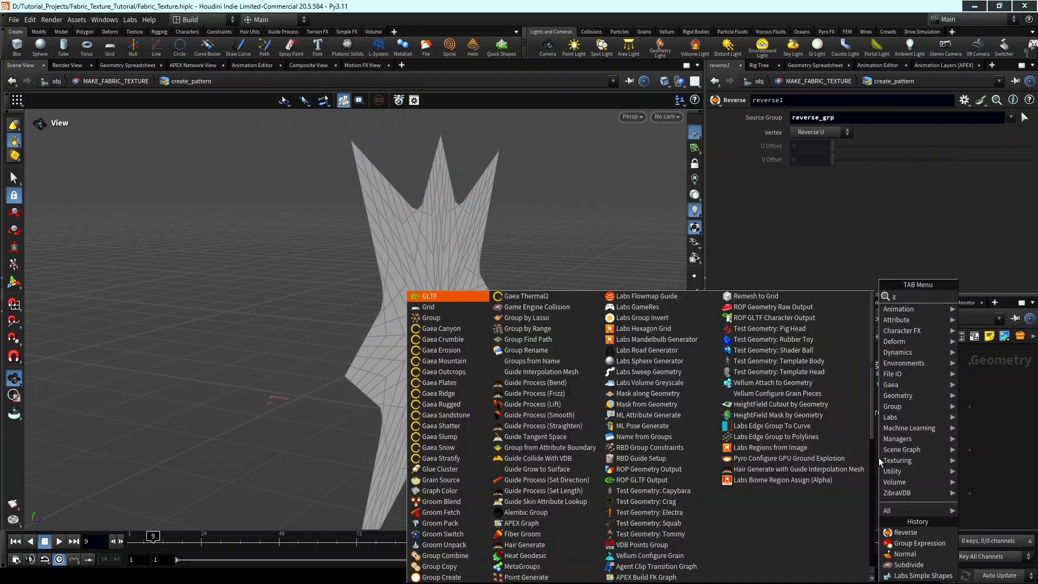
type("roup by ran")
key("Return")
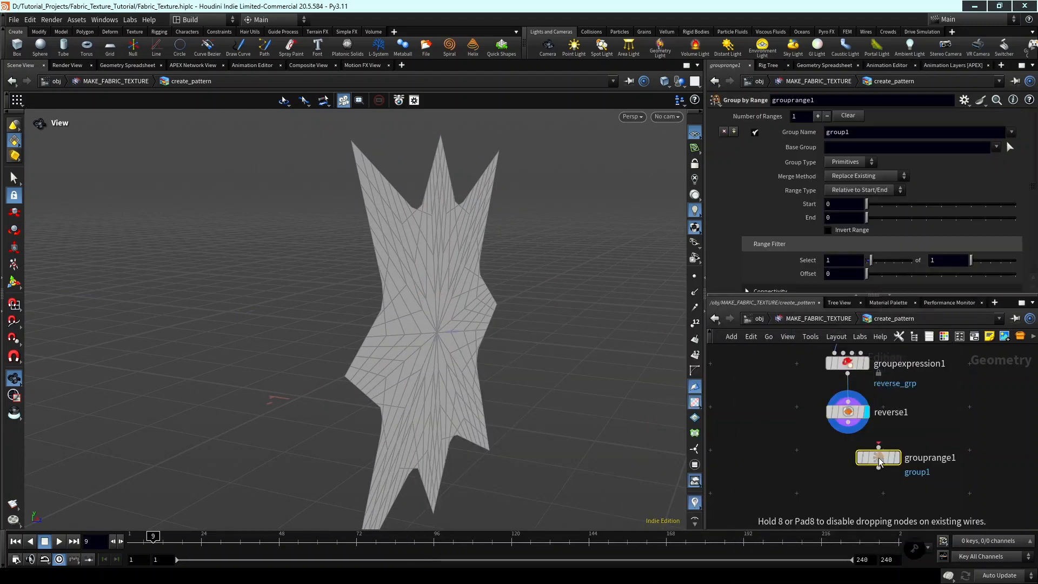
left_click(878, 461)
scroll(878, 461, "up", 4)
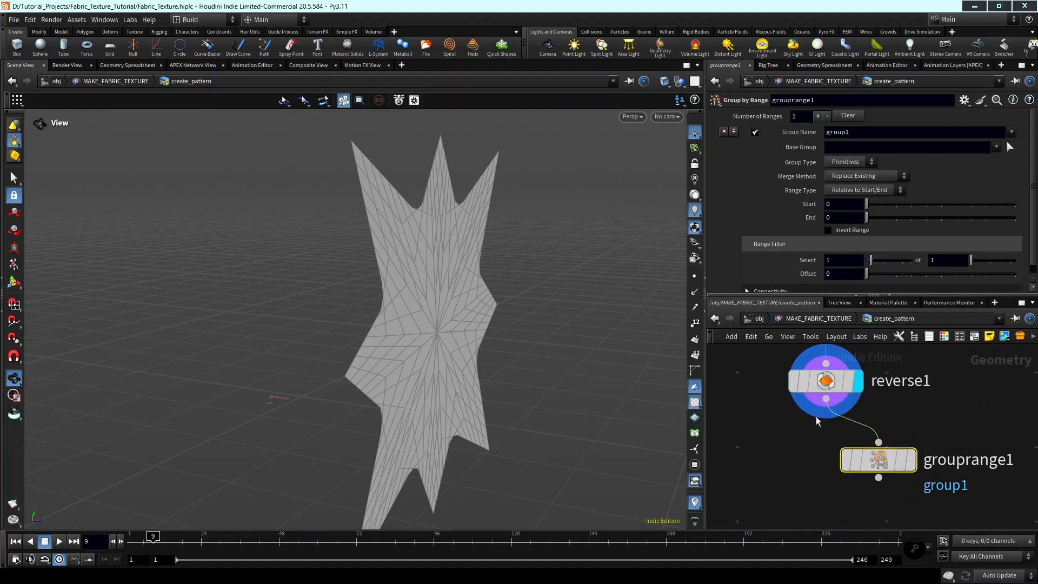
left_click_drag(877, 460, 829, 455)
left_click(858, 454)
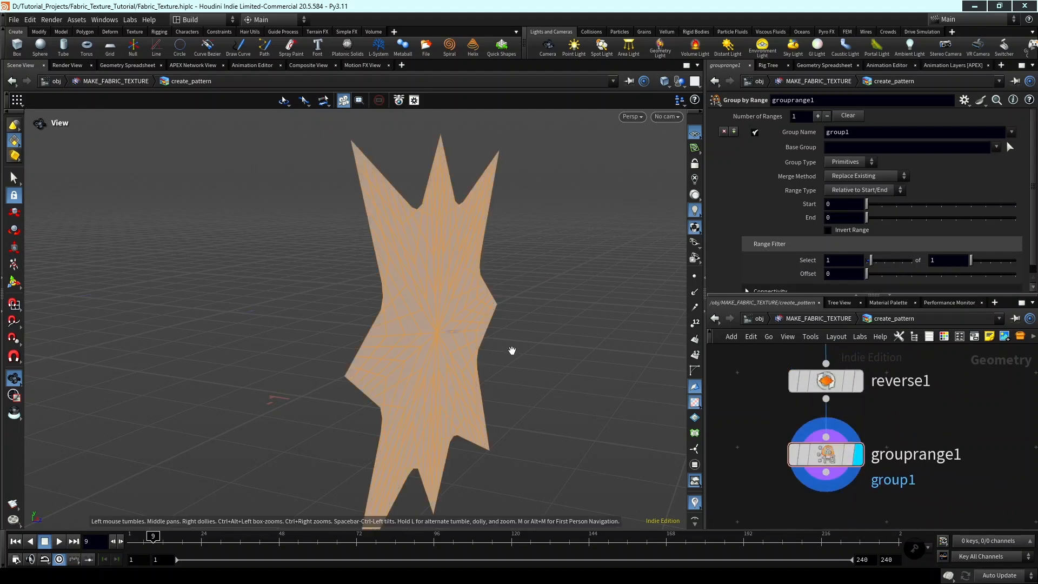
Set the Group by Range node's range filter to select 5 of 8 primitives.
left_click_drag(511, 351, 567, 297)
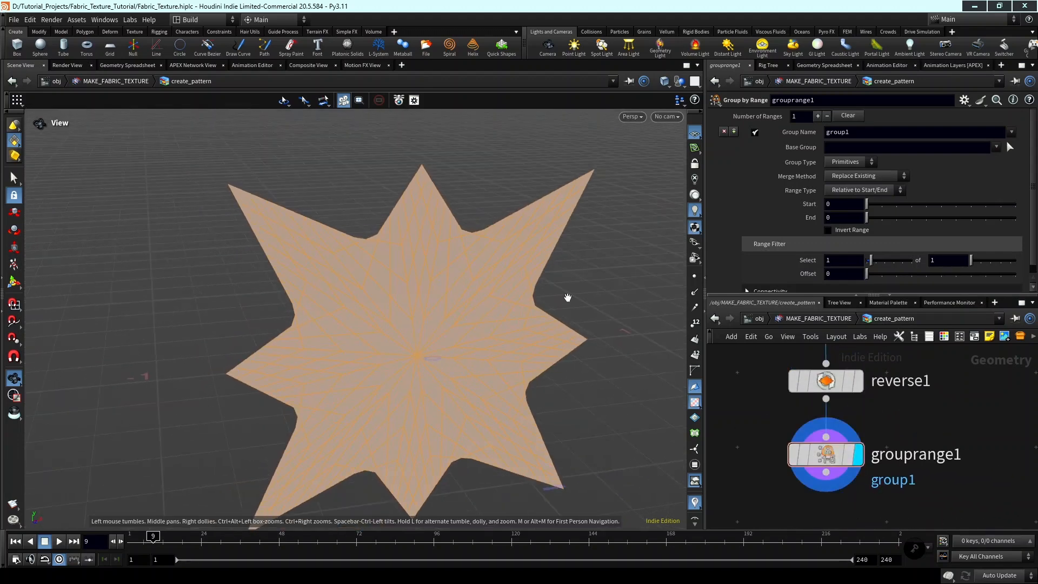
left_click(844, 258)
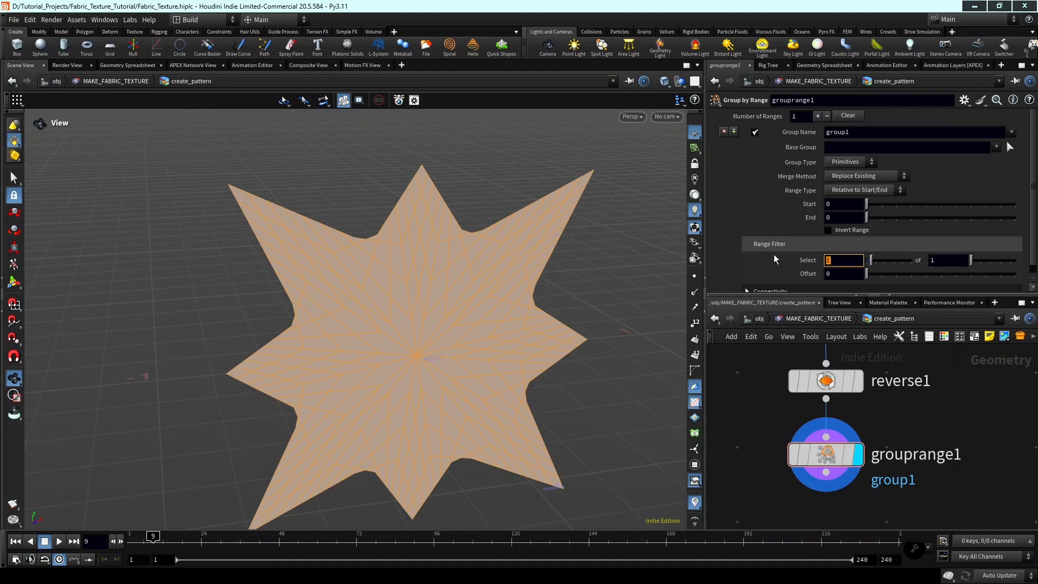
type("5")
key("Tab")
type("8")
key("Return")
mouse_move(494, 292)
left_mouse_down()
mouse_move(519, 267)
mouse_move(507, 289)
left_mouse_up()
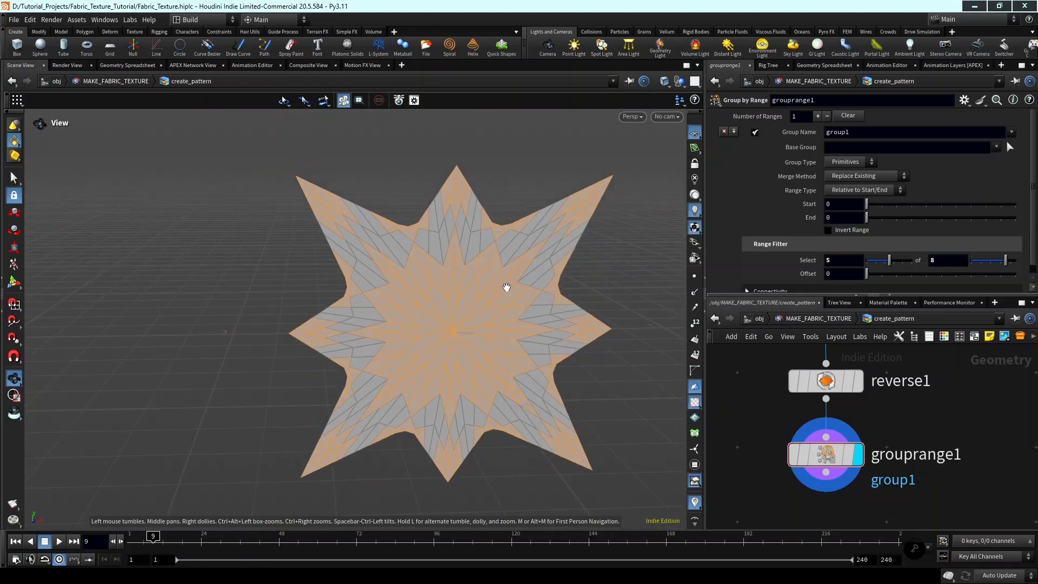
middle_click_drag(507, 289, 543, 296)
Add a Blast node connected to the output of the Group by Range node and display its result.
scroll(991, 460, "down", 2)
middle_click_drag(990, 454, 983, 414)
key("Tab")
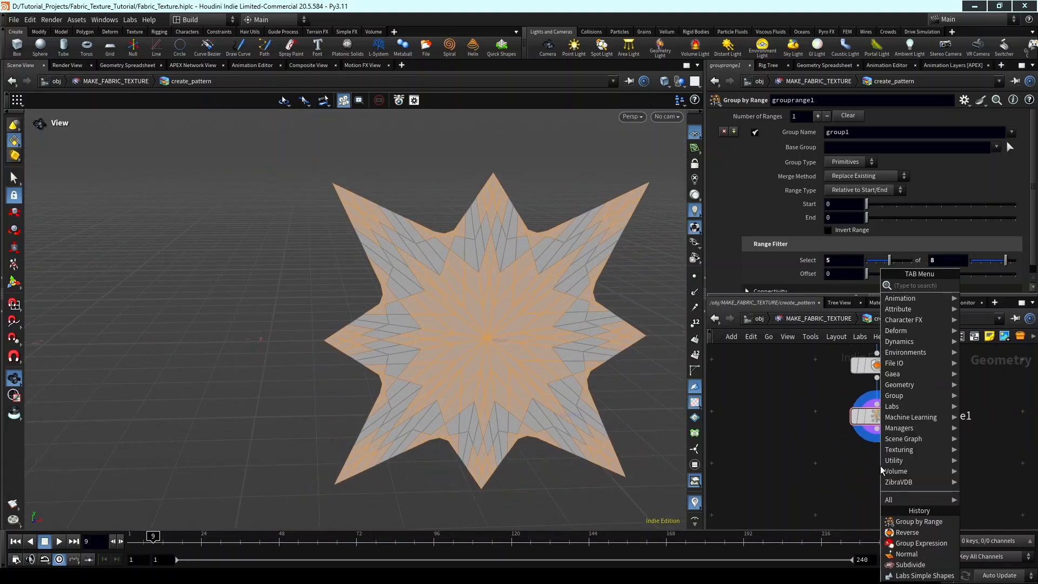
type("blast")
key("Return")
scroll(880, 466, "up", 2)
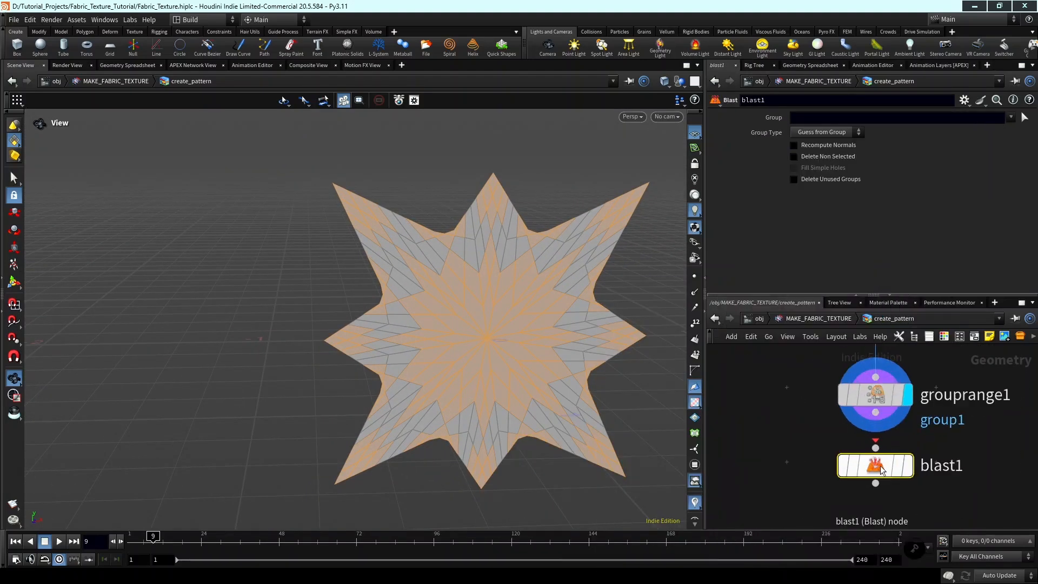
left_click_drag(879, 465, 880, 486)
left_click(876, 412)
left_click(876, 469)
left_click(910, 483)
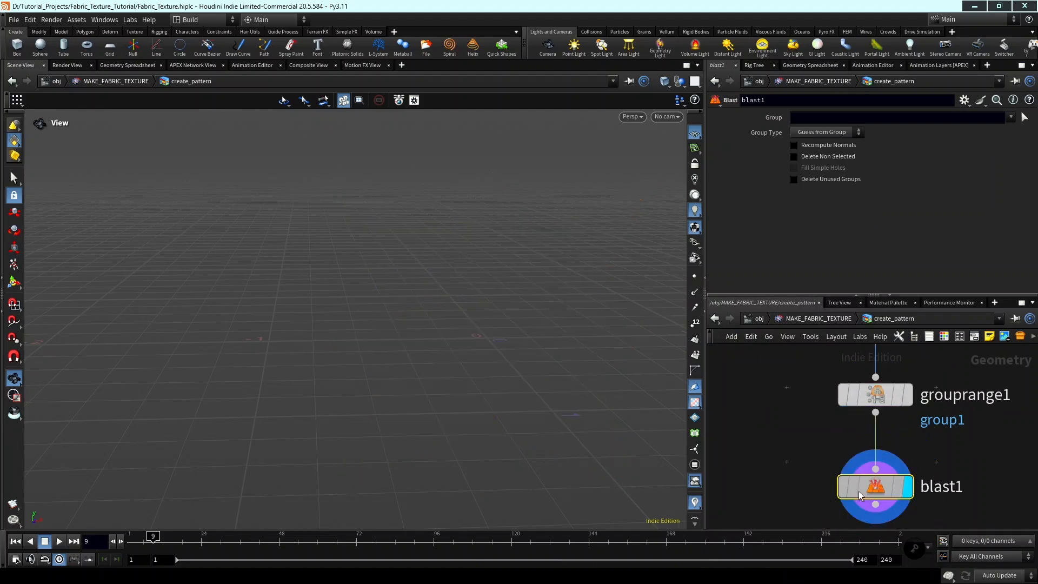
Rename the primitive group of the Group by Range node to range_grp.
left_click(1011, 117)
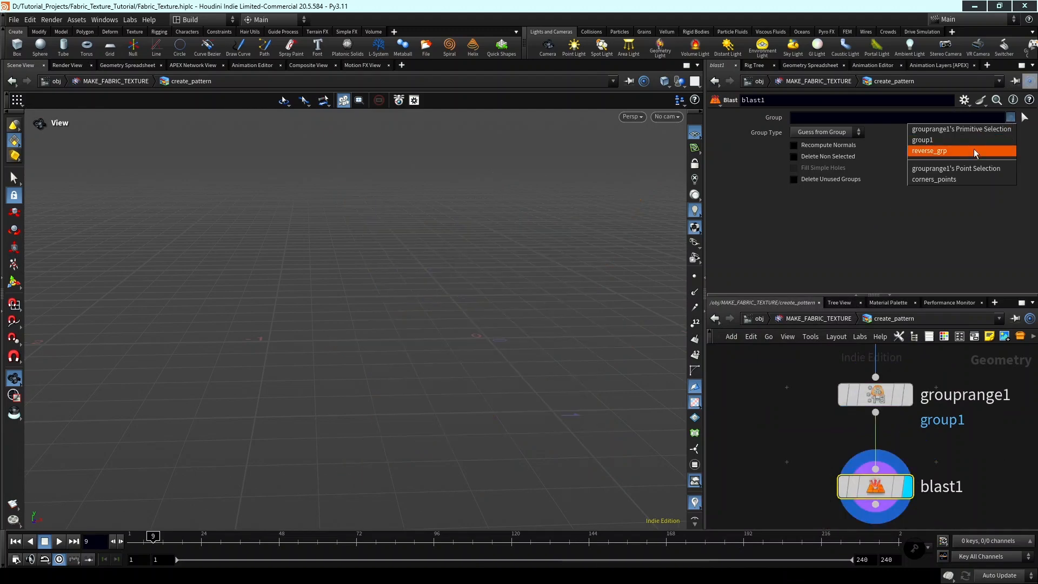
left_click(841, 210)
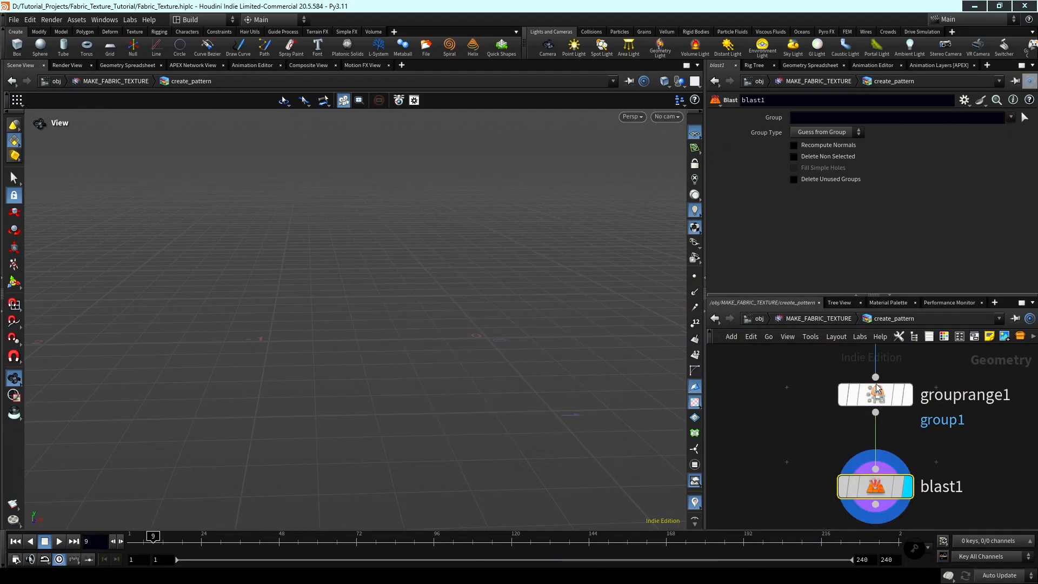
left_click(873, 394)
left_click_drag(861, 132, 814, 142)
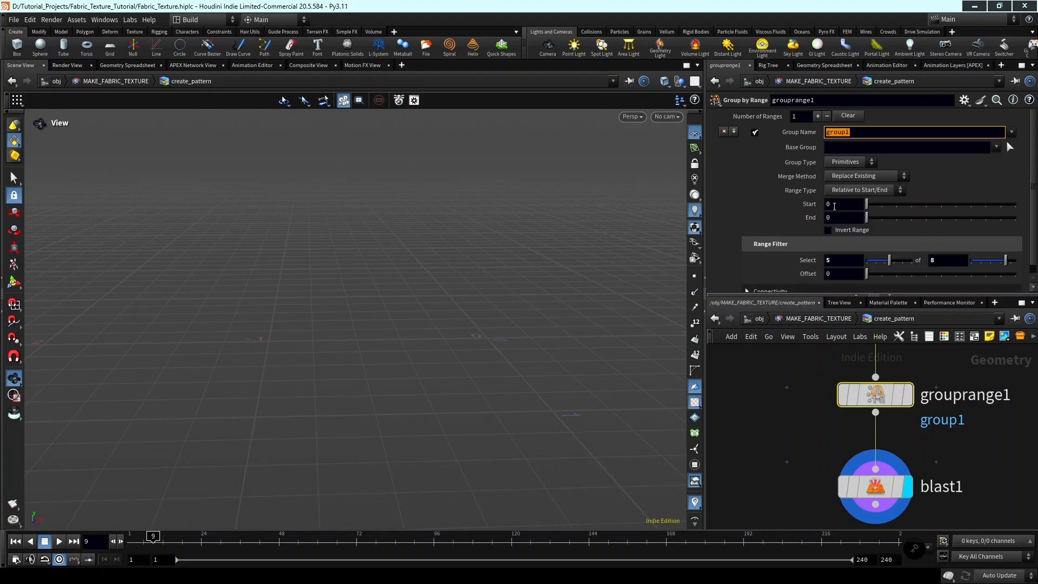
type("range_grp")
key("Return")
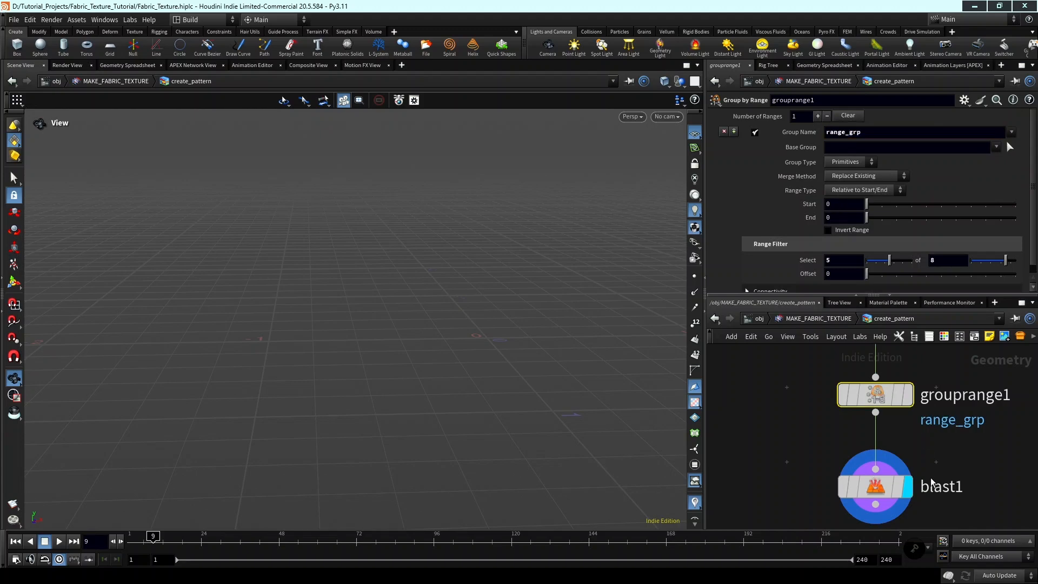
Set the Blast node's Group to range_grp and inspect the remaining star pieces.
left_click(887, 486)
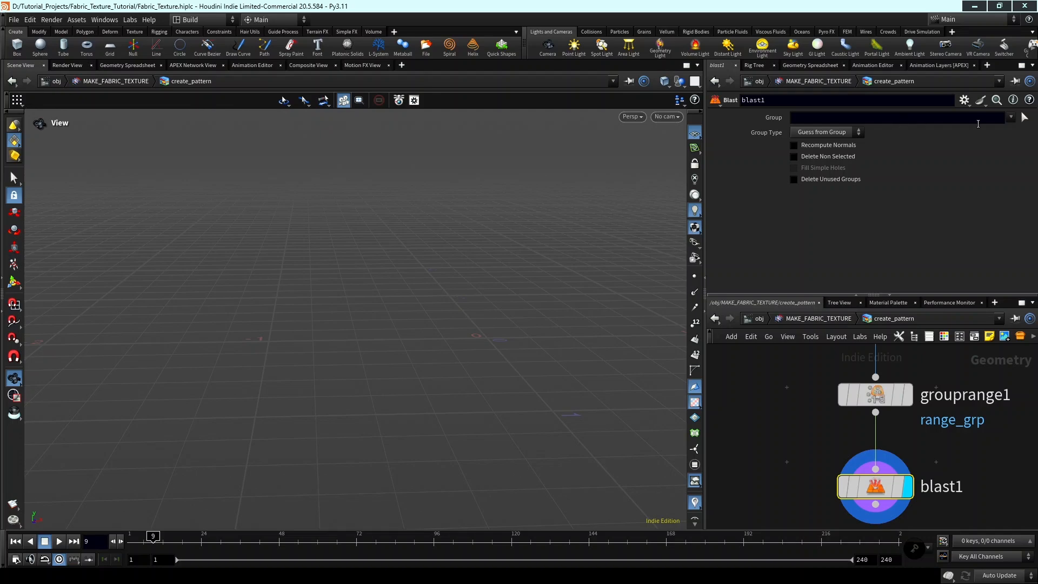
left_click(1009, 124)
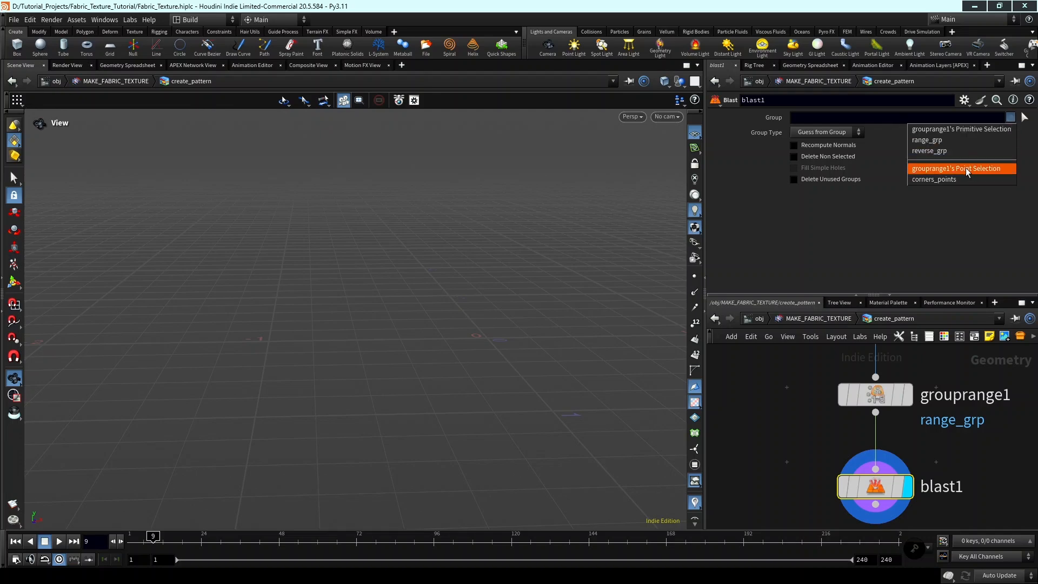
left_click(949, 144)
middle_click_drag(478, 291, 436, 286)
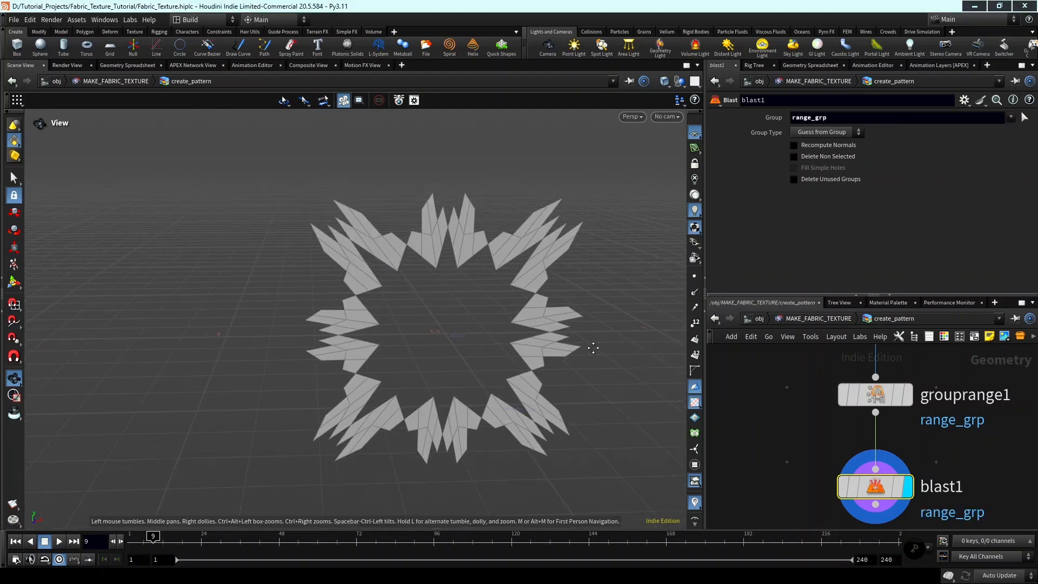
middle_click_drag(593, 348, 512, 328)
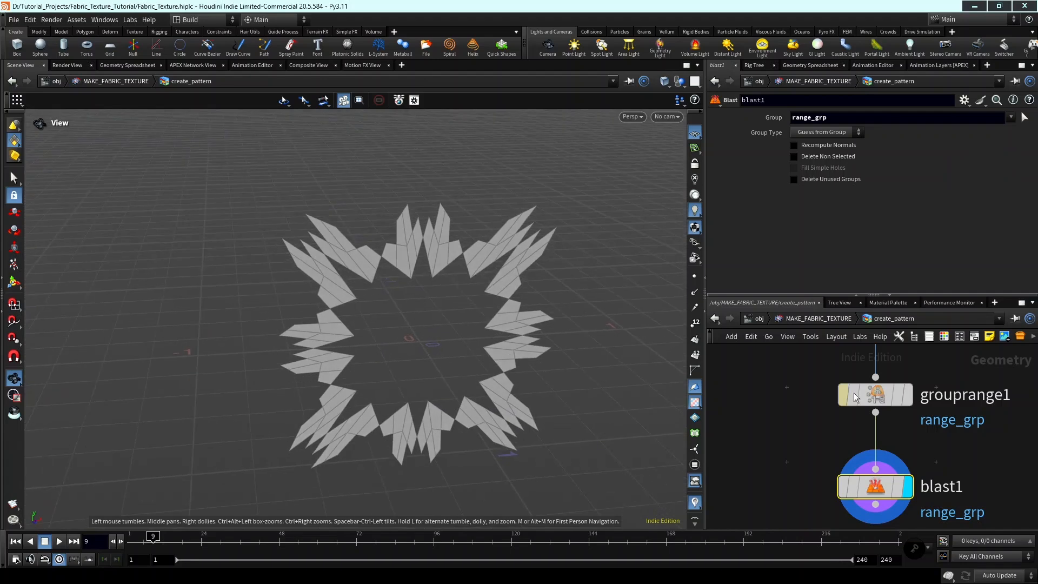
Try pattern variations in the Group by Range filter with Offset 4 and Select 3 and 5, and return Offset to 0.
left_click(875, 395)
mouse_move(875, 281)
left_mouse_down()
mouse_move(992, 280)
mouse_move(866, 281)
left_mouse_up()
scroll(960, 439, "down", 3)
middle_click_drag(959, 439, 944, 444)
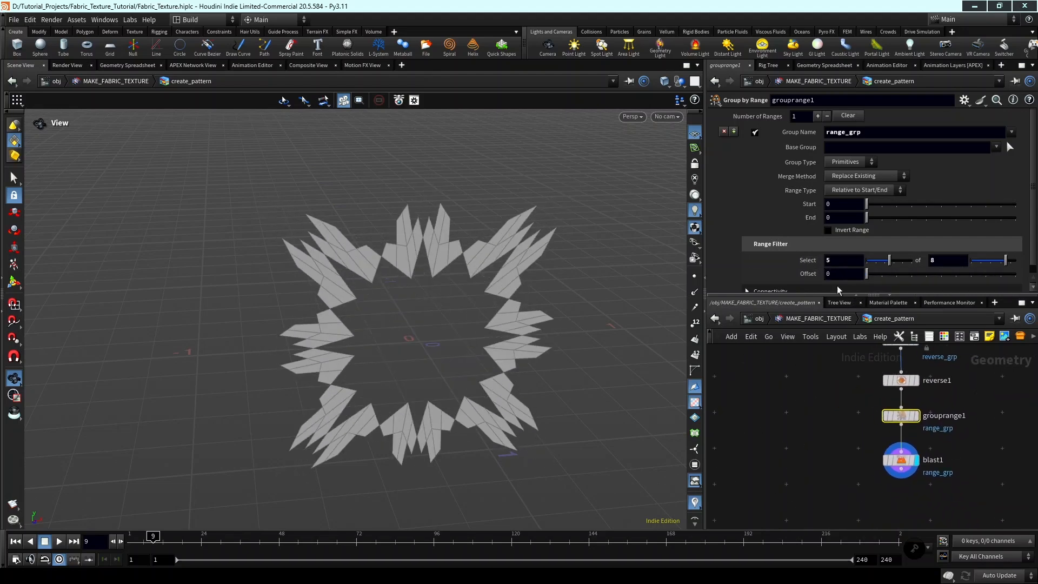
left_click_drag(911, 274, 885, 271)
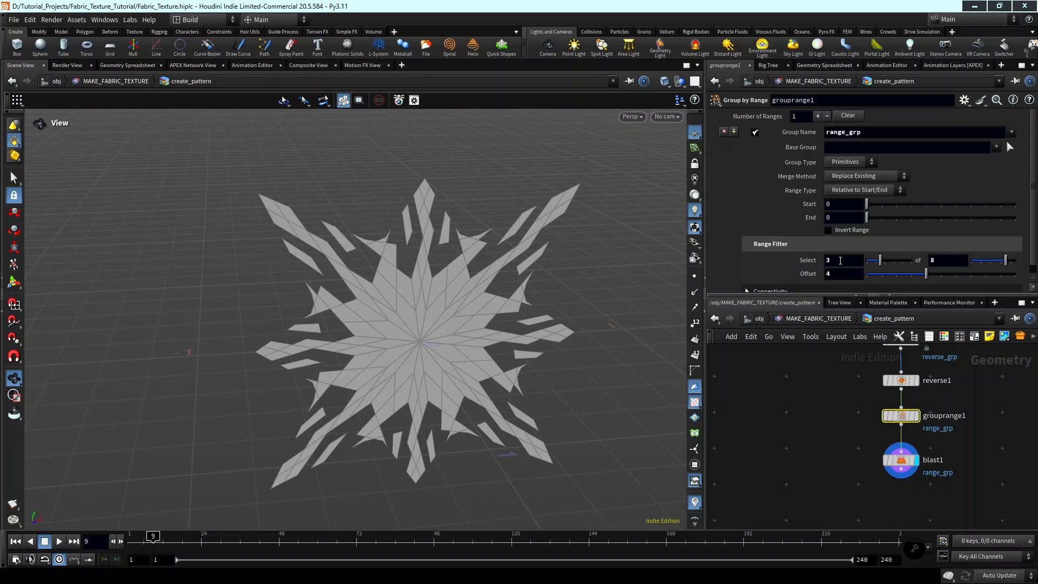
left_click_drag(840, 261, 782, 263)
type("5")
key("Return")
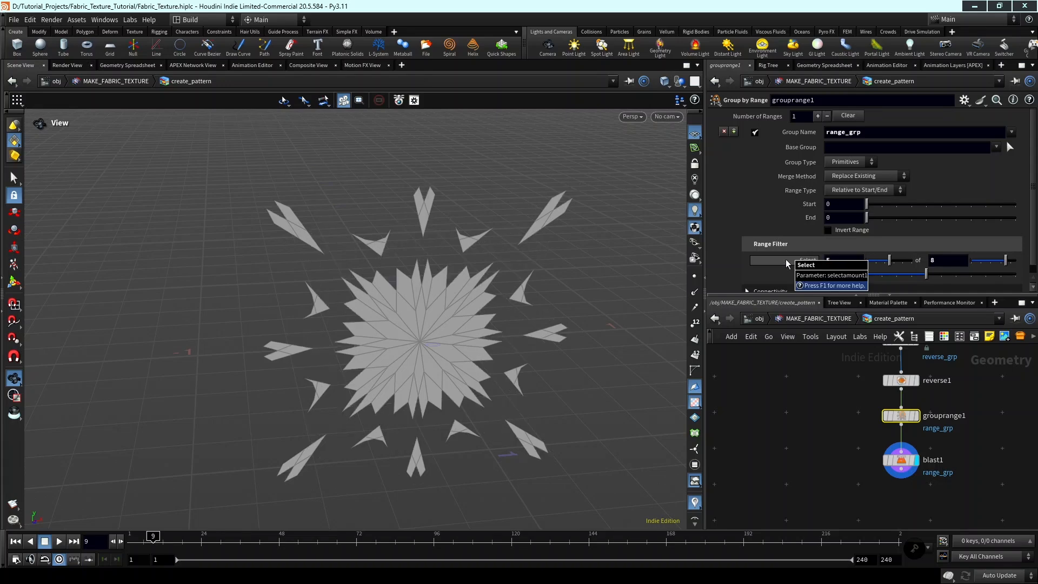
scroll(863, 394, "down", 3)
middle_click_drag(859, 400, 801, 424)
left_click_drag(924, 277, 858, 277)
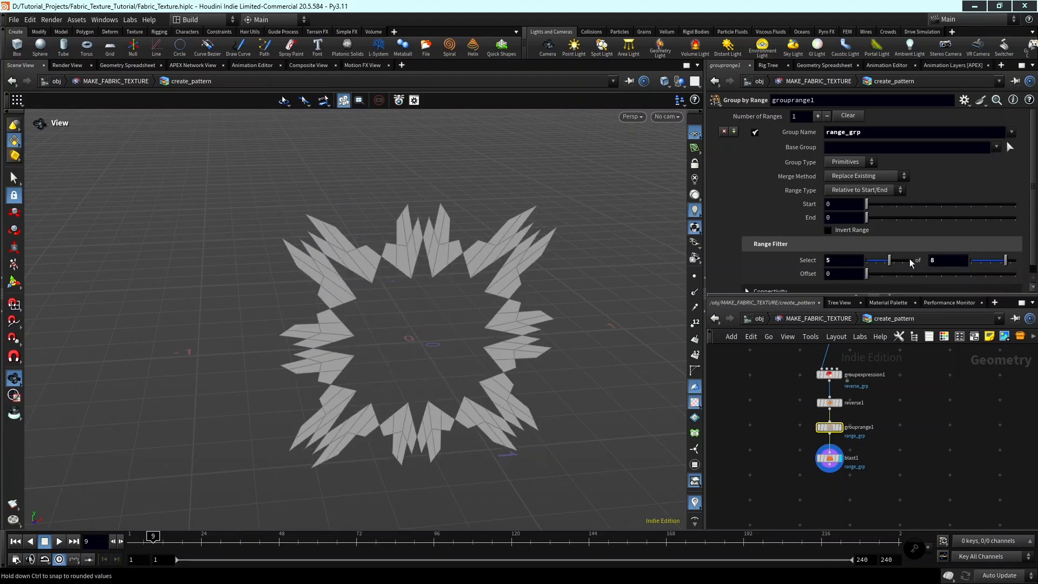
Try a range filter Offset of 8 on the Group by Range node and reset it to 0.
double_click(855, 276)
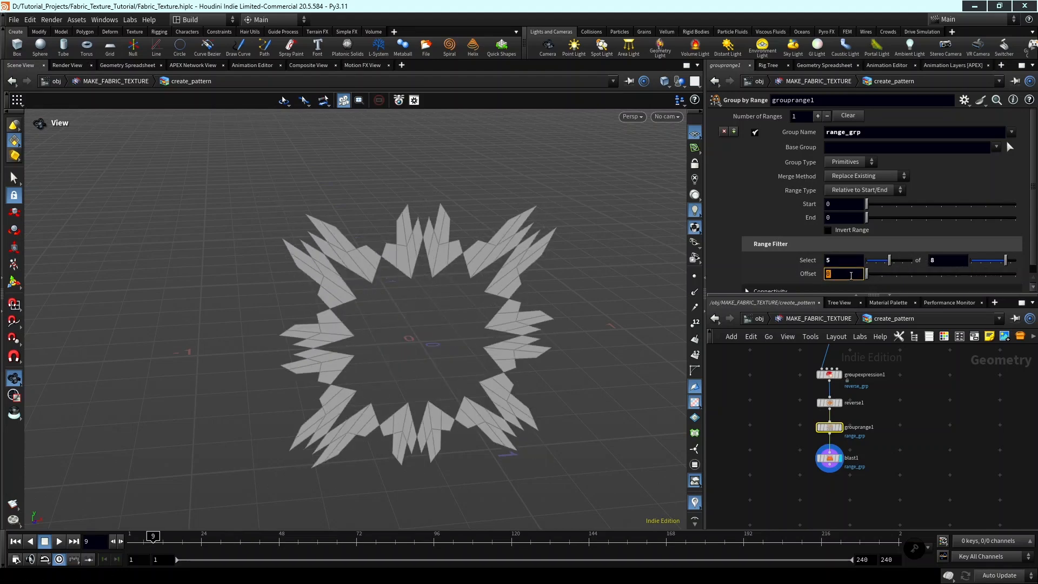
left_click_drag(833, 274, 808, 276)
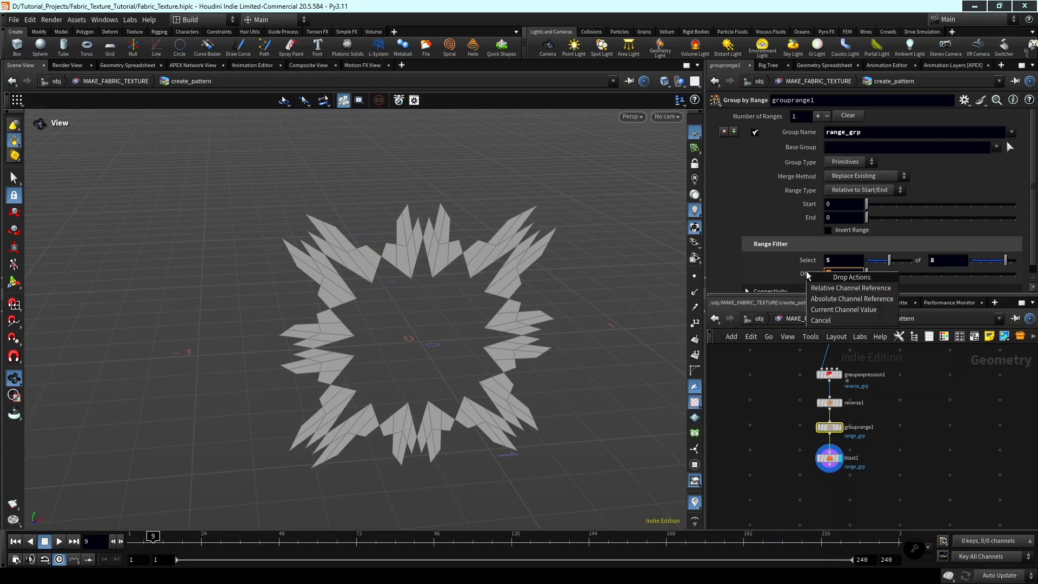
left_click(839, 270)
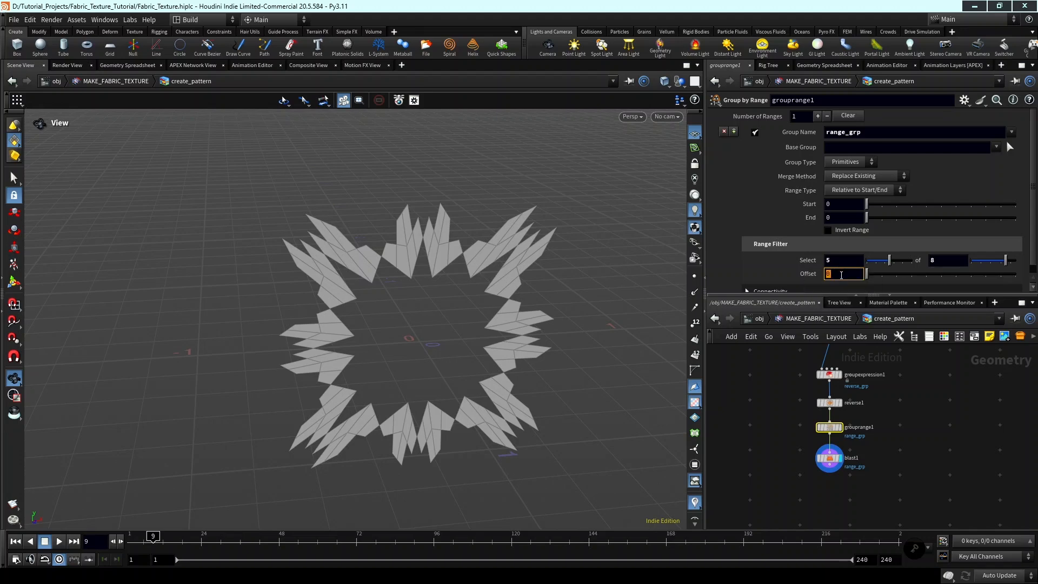
type("8")
key("Return")
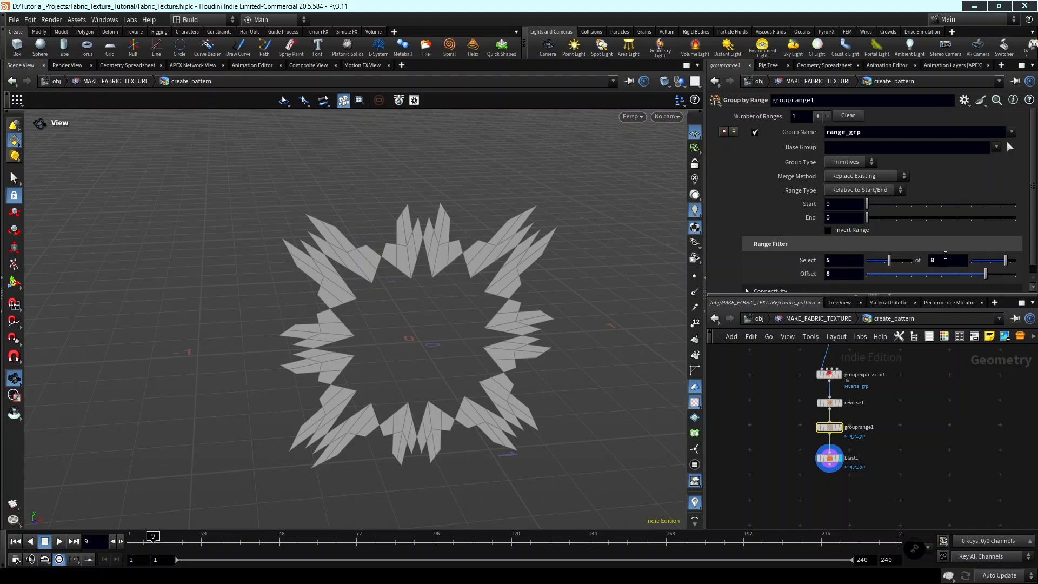
left_click_drag(877, 275, 842, 266)
scroll(899, 433, "down", 2)
middle_click_drag(900, 459, 920, 484)
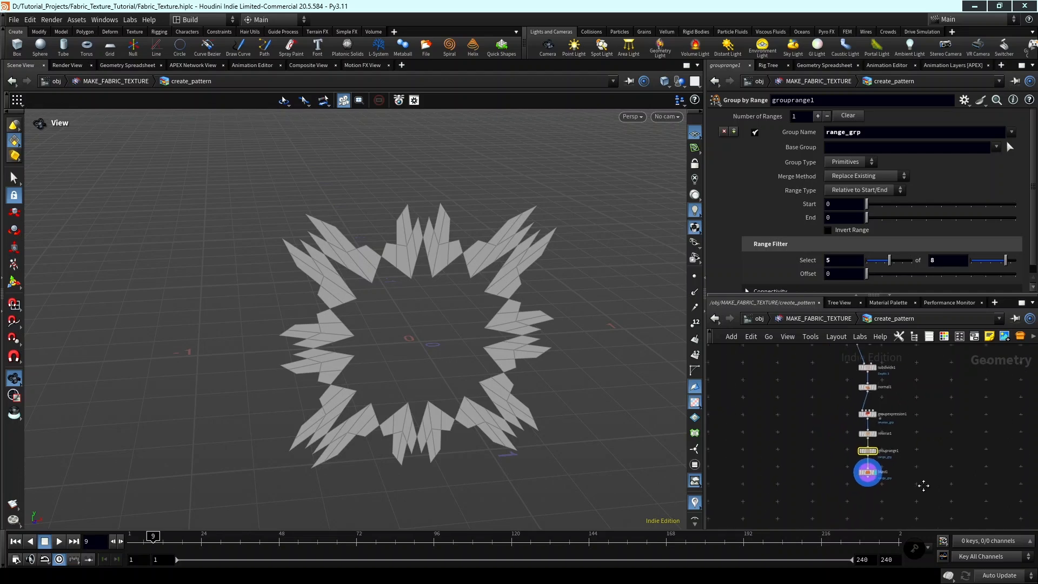
scroll(854, 469, "up", 1)
middle_click_drag(854, 469, 873, 473)
scroll(872, 470, "down", 3)
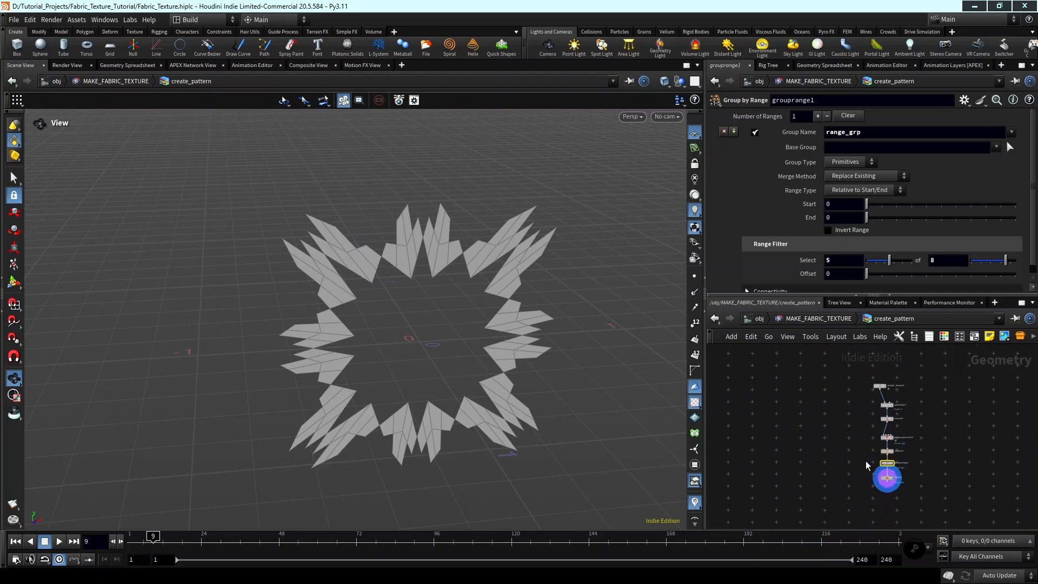
Branch a second Blast node off the output of simple_shapes1, beside the subdivide chain.
middle_click_drag(868, 409, 877, 453)
scroll(878, 449, "up", 5)
left_click(886, 428)
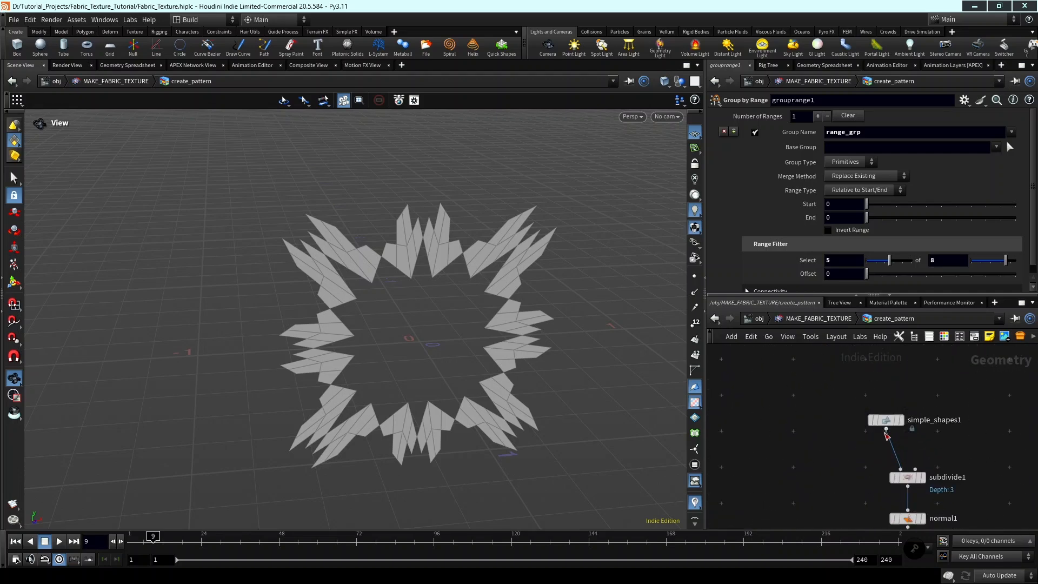
scroll(875, 444, "down", 3)
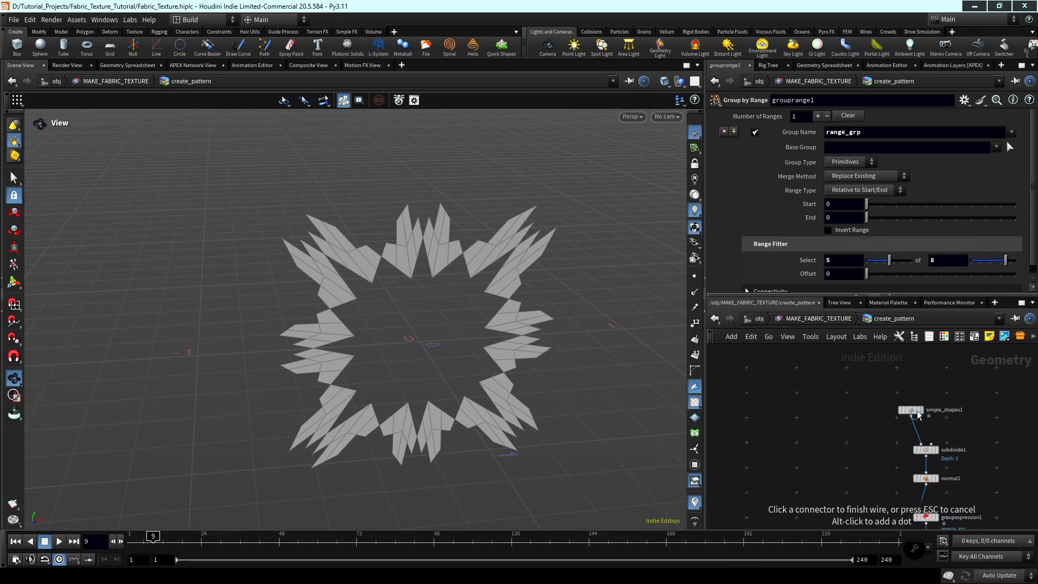
middle_click_drag(903, 419, 933, 399)
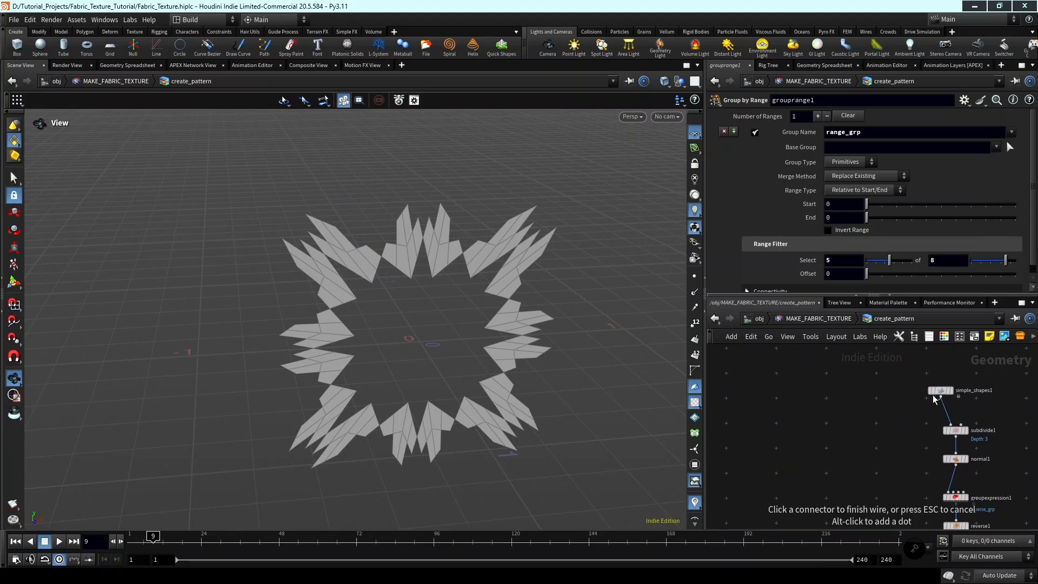
key("Tab")
type("bla")
key("Return")
left_click(860, 426)
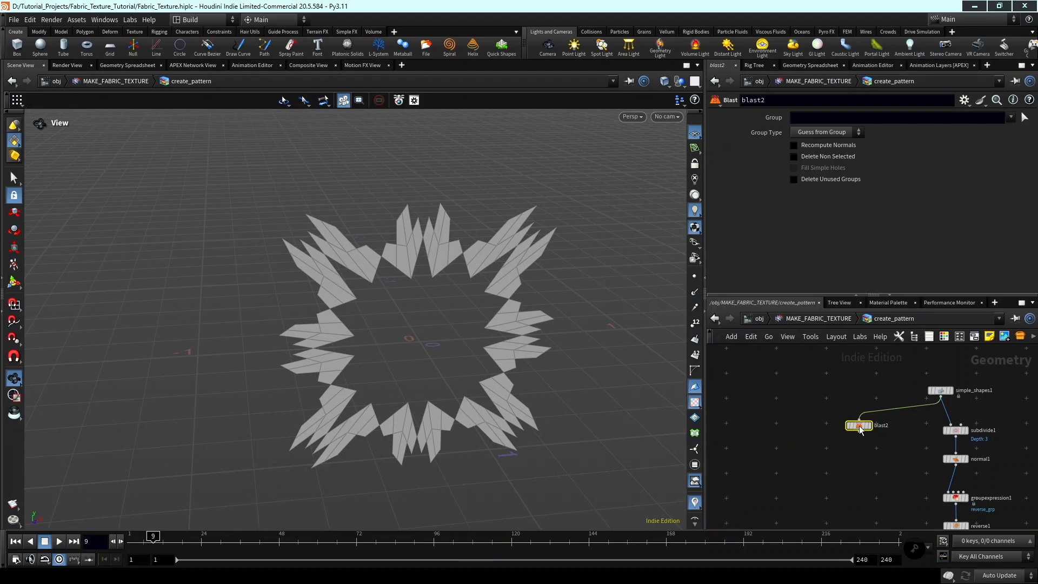
Display the blast2 node and set its Group to corners_points.
scroll(860, 430, "up", 5)
left_click(870, 423)
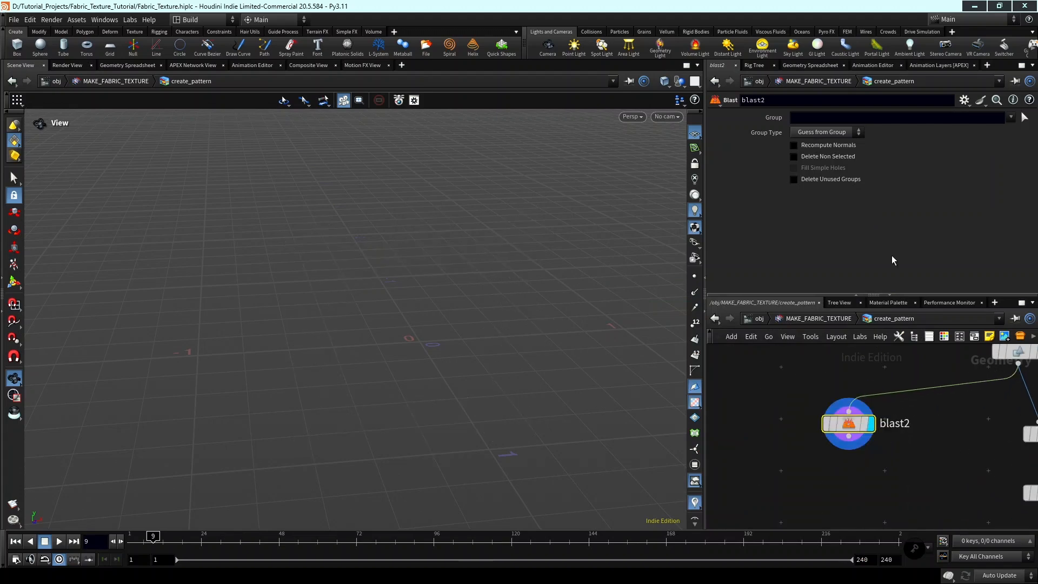
left_click(985, 132)
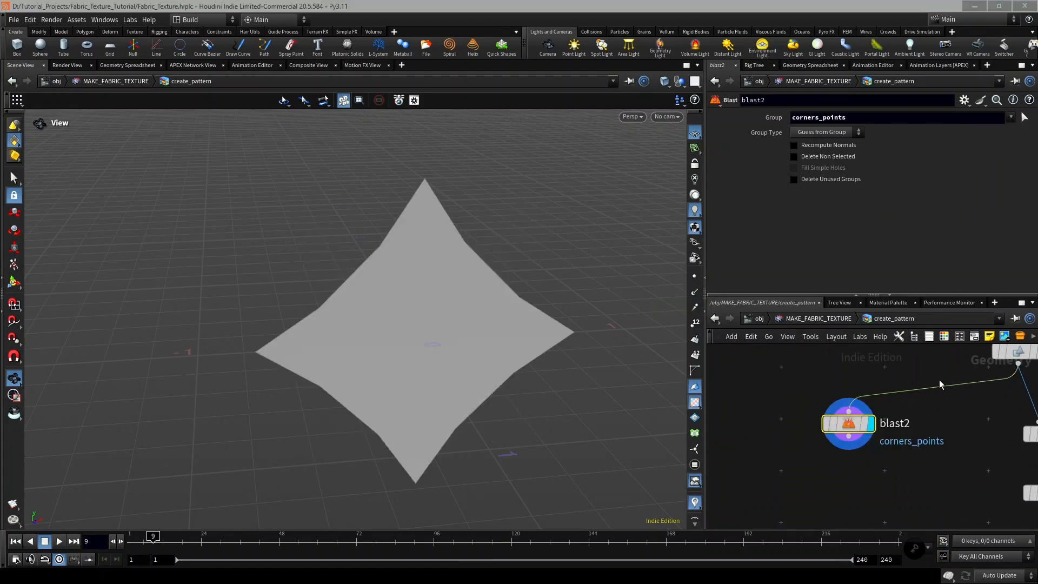
scroll(861, 416, "down", 3)
scroll(843, 423, "up", 3)
left_click_drag(831, 429, 833, 439)
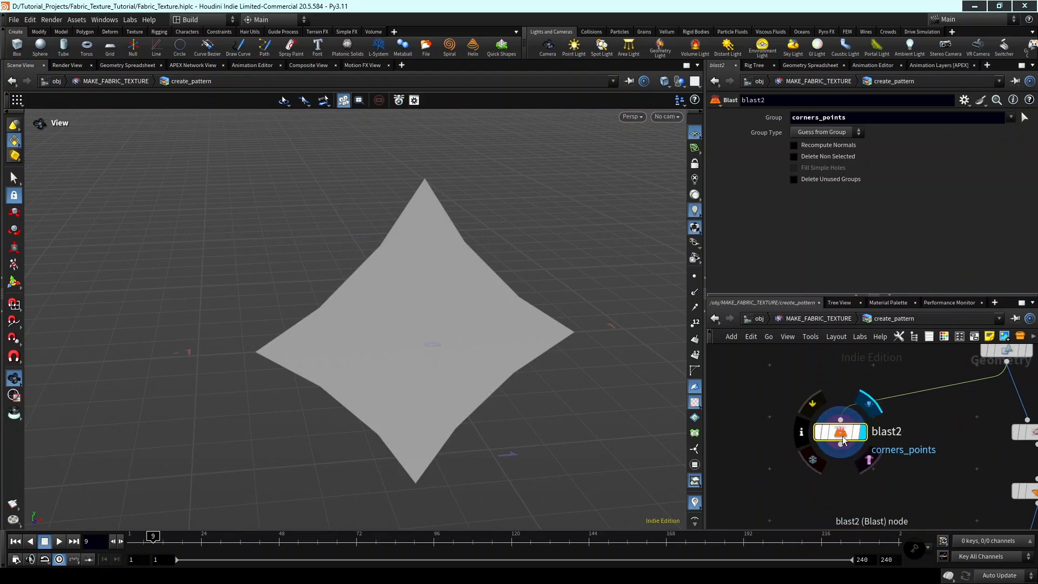
key("Tab")
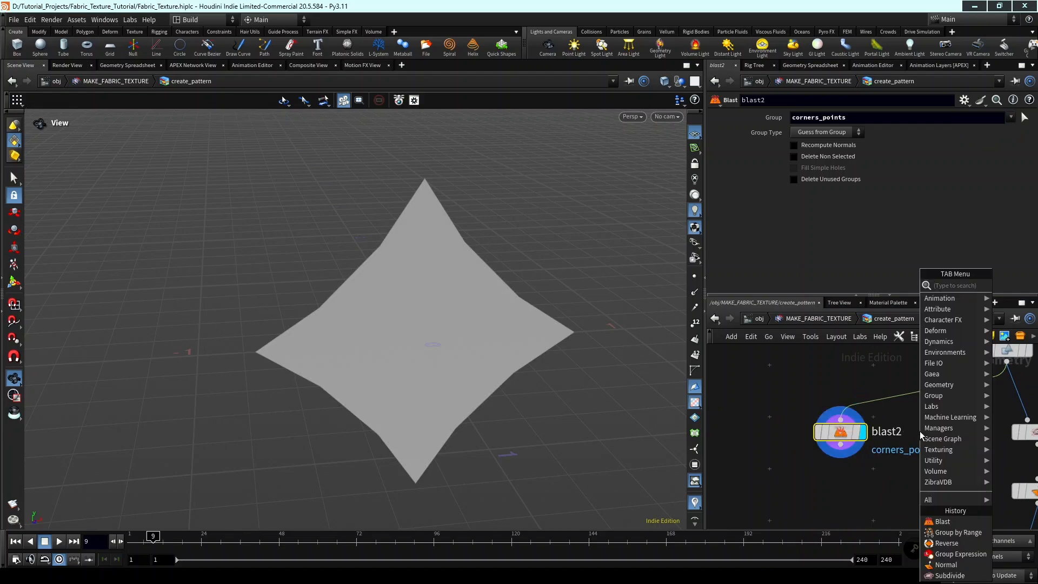
type("convert")
key("Return")
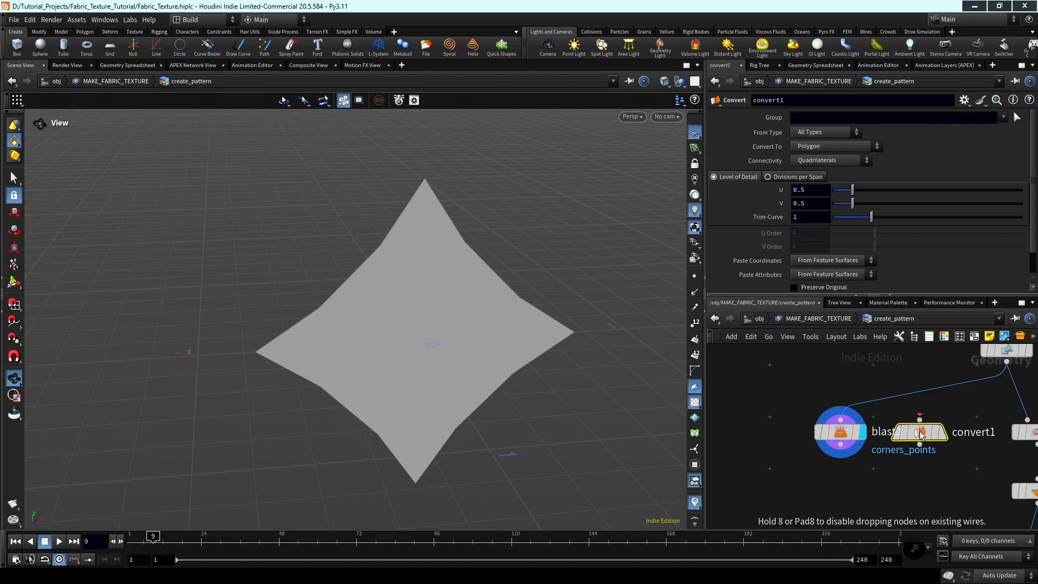
key("Escape")
Insert a Convert Line node between simple_shapes1 and blast2 and inspect the remaining corner lines.
key("Tab")
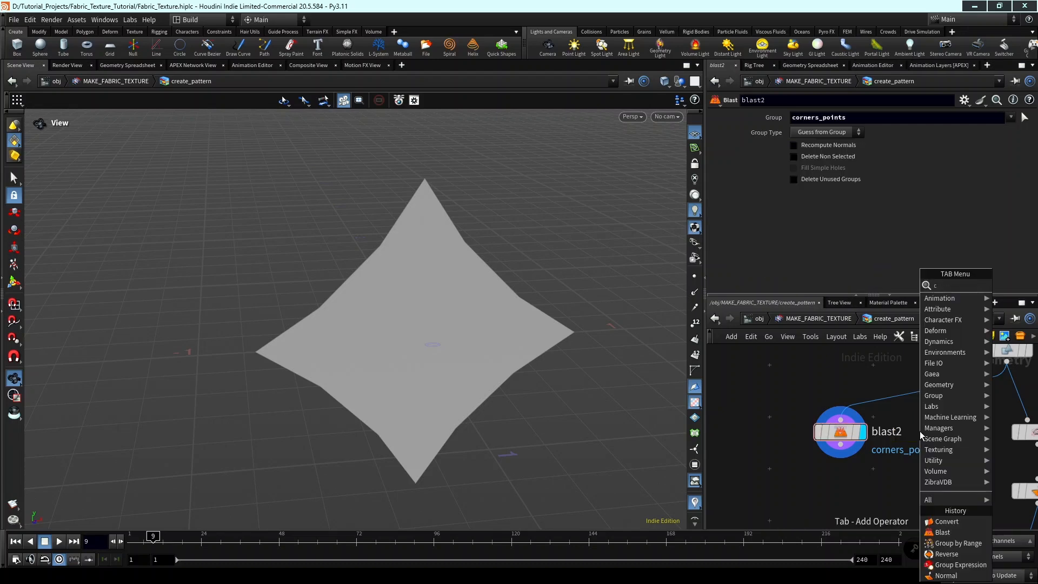
type("convertline")
key("Return")
left_click(920, 431)
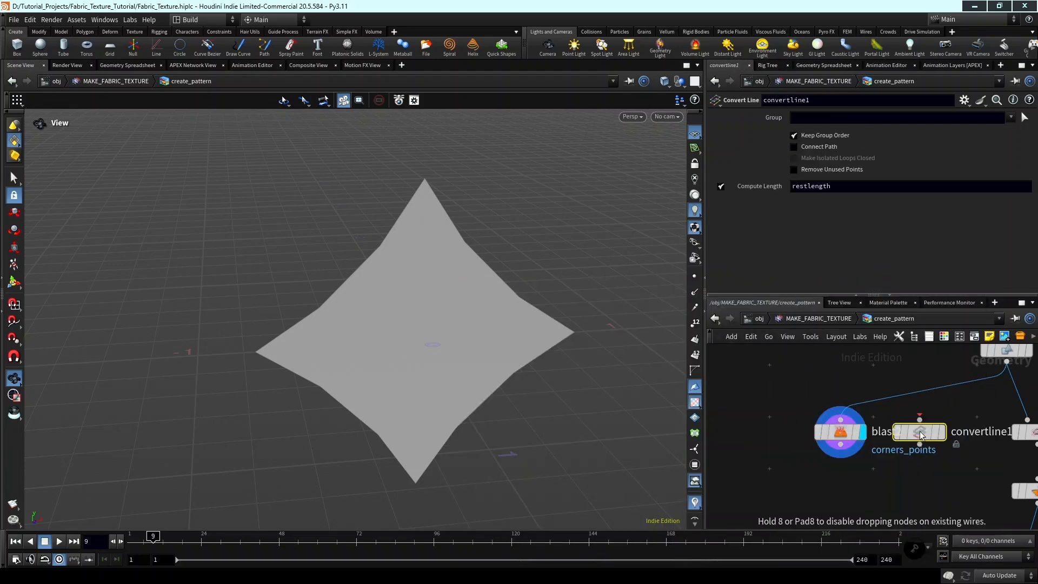
scroll(920, 431, "up", 3)
left_click_drag(920, 436, 867, 374)
scroll(892, 416, "down", 3)
middle_click_drag(899, 419, 930, 417)
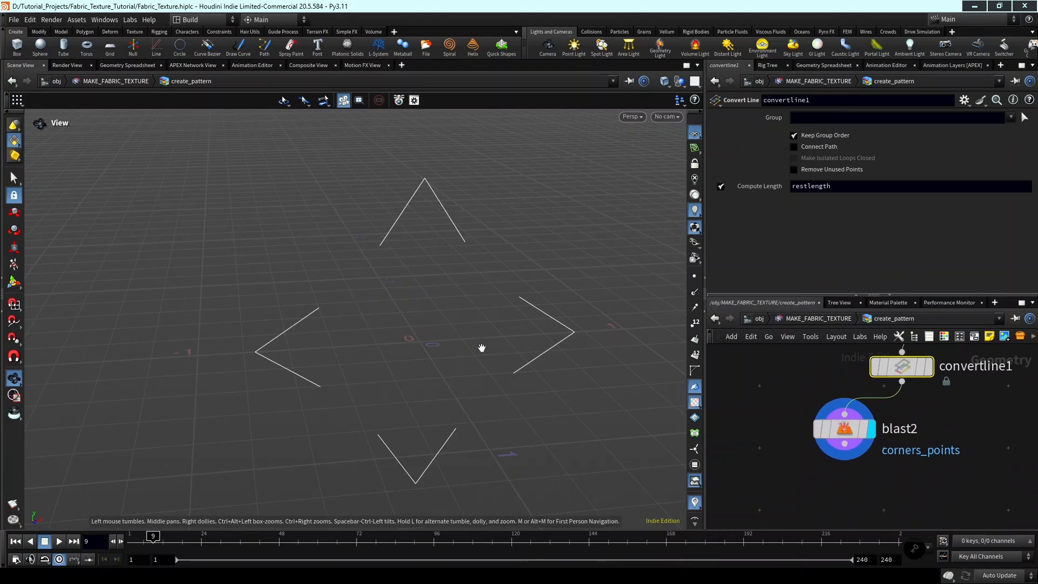
scroll(481, 348, "down", 1)
middle_click_drag(379, 346, 408, 288)
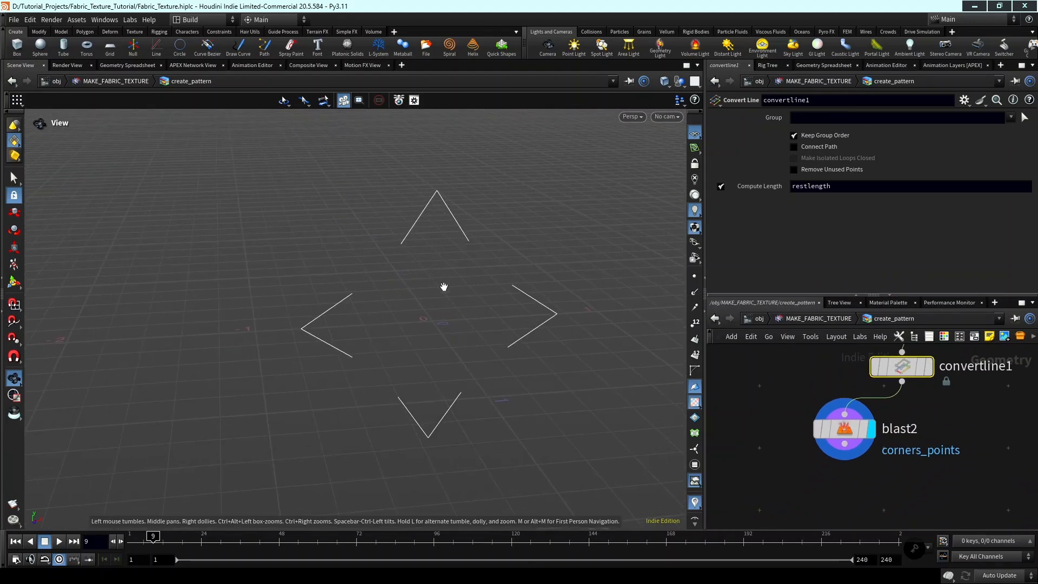
Add a Transform node below blast2, connect it to blast2's output and display it.
middle_click_drag(877, 481, 828, 460)
key("Tab")
type("tr")
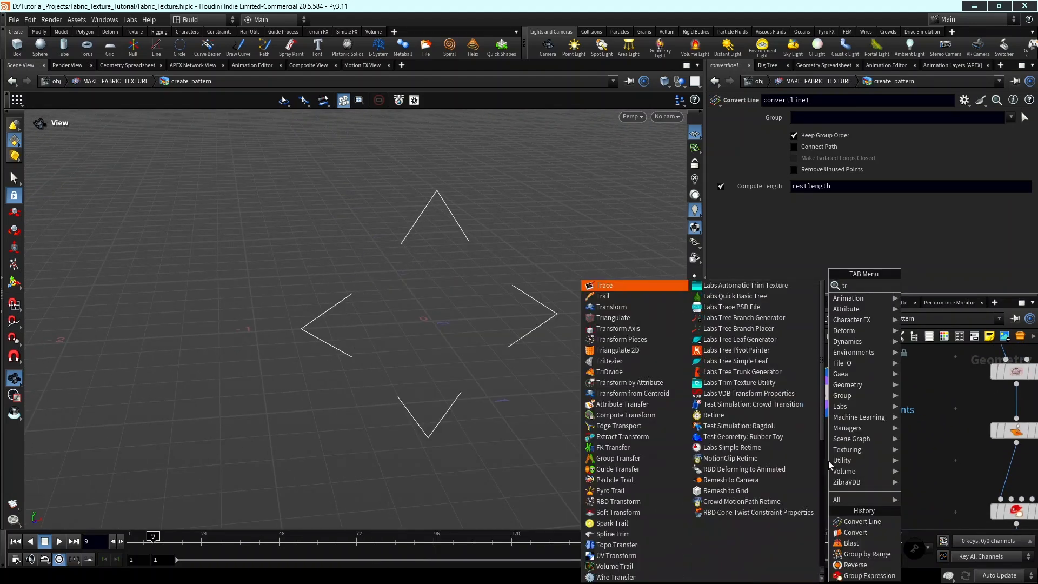
type("ansf")
key("Return")
left_click(829, 460)
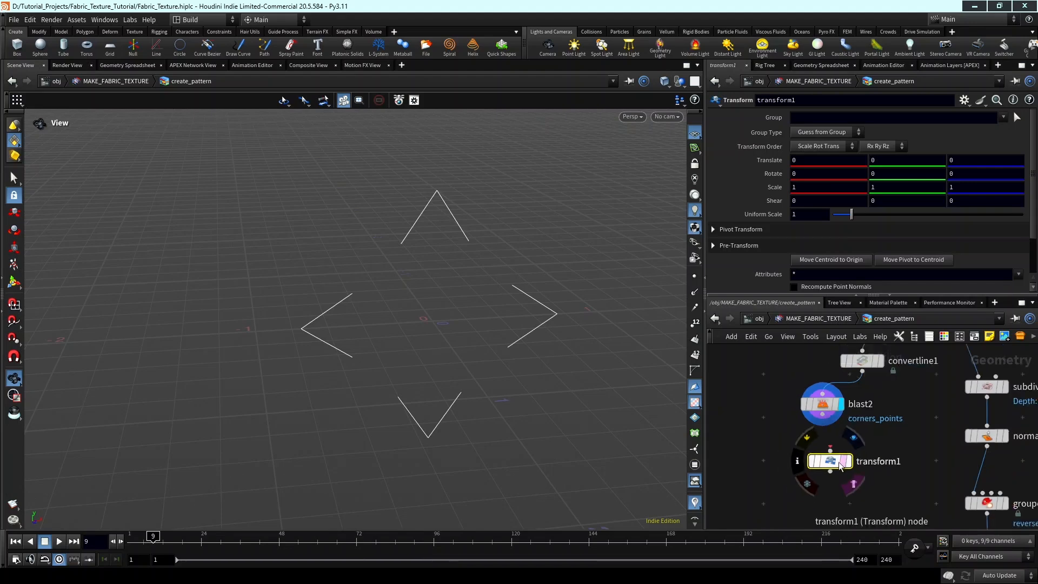
left_click(831, 448)
left_click(821, 411)
scroll(825, 458, "up", 2)
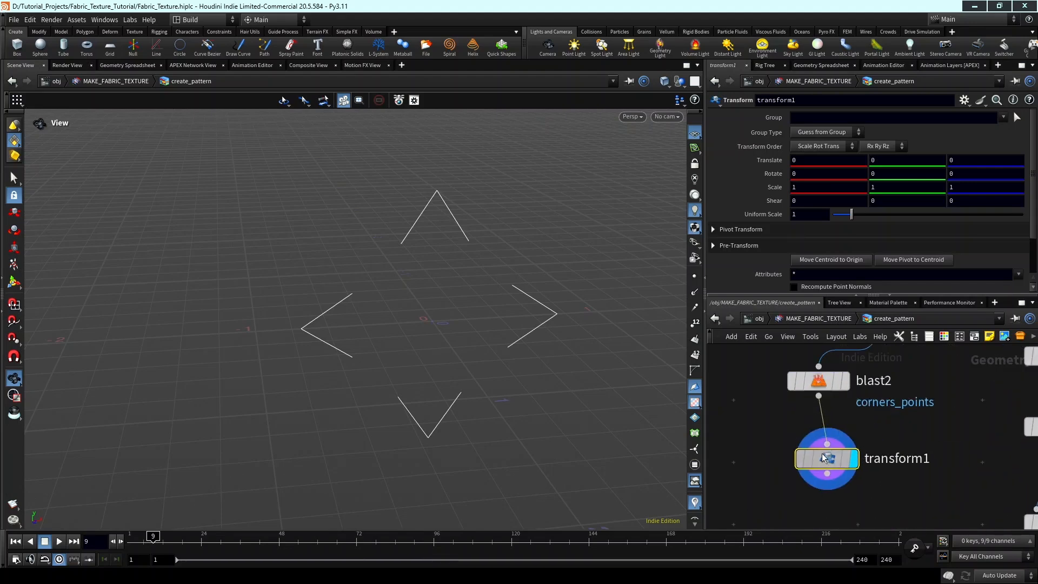
left_click_drag(823, 457, 814, 435)
Set the Uniform Scale of transform1 to 1.88 to enlarge the corner lines.
left_click_drag(853, 214, 869, 217)
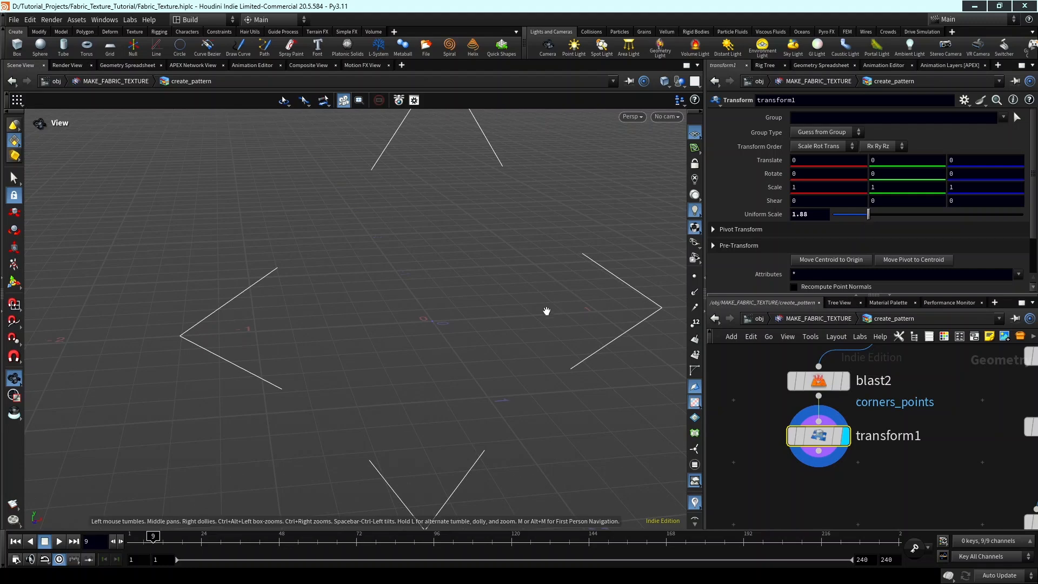
scroll(546, 311, "down", 1)
middle_click_drag(540, 324, 495, 351)
Line up convertline1, blast2 and transform1 in a straight, evenly spaced column.
scroll(938, 447, "down", 3)
middle_click_drag(910, 465, 871, 462)
scroll(871, 462, "down", 2)
left_click_drag(867, 469, 866, 405)
key("l")
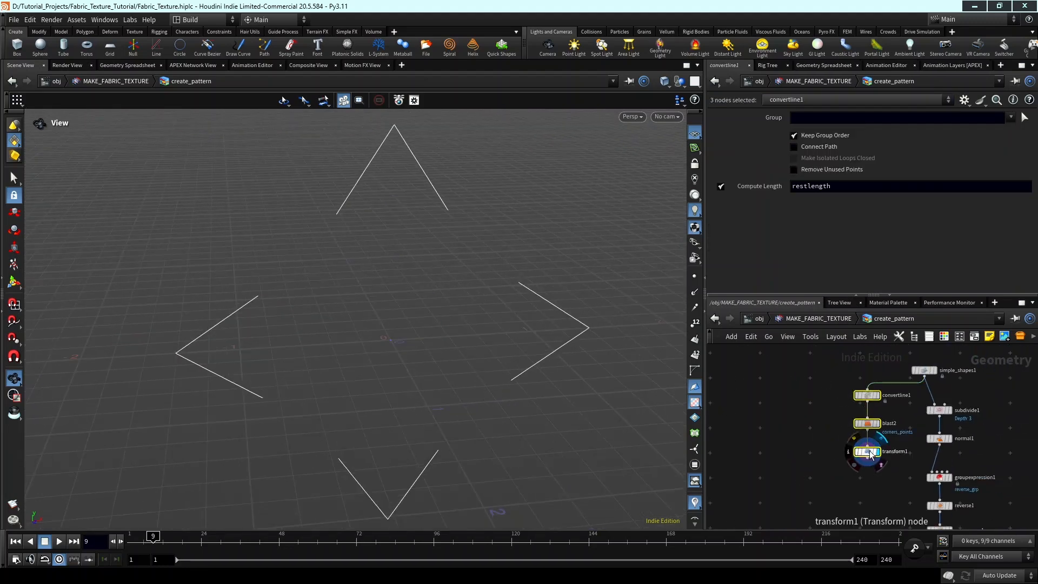
Line up the chain from subdivide1 to blast1 in a straight, evenly spaced column.
middle_click_drag(912, 466, 874, 435)
scroll(875, 444, "down", 3)
left_click(911, 473)
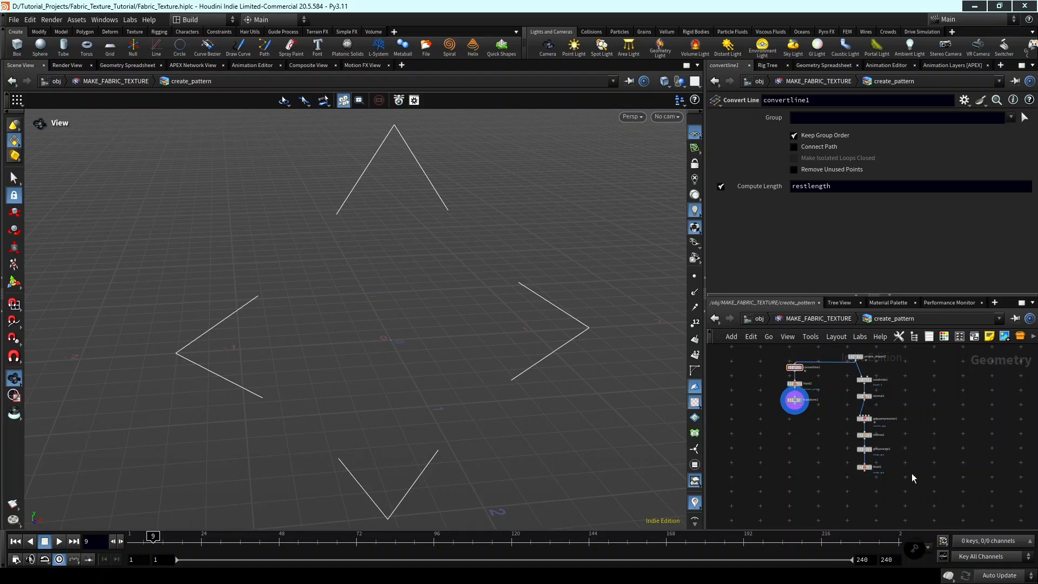
left_click_drag(908, 490, 846, 369)
left_click(880, 476)
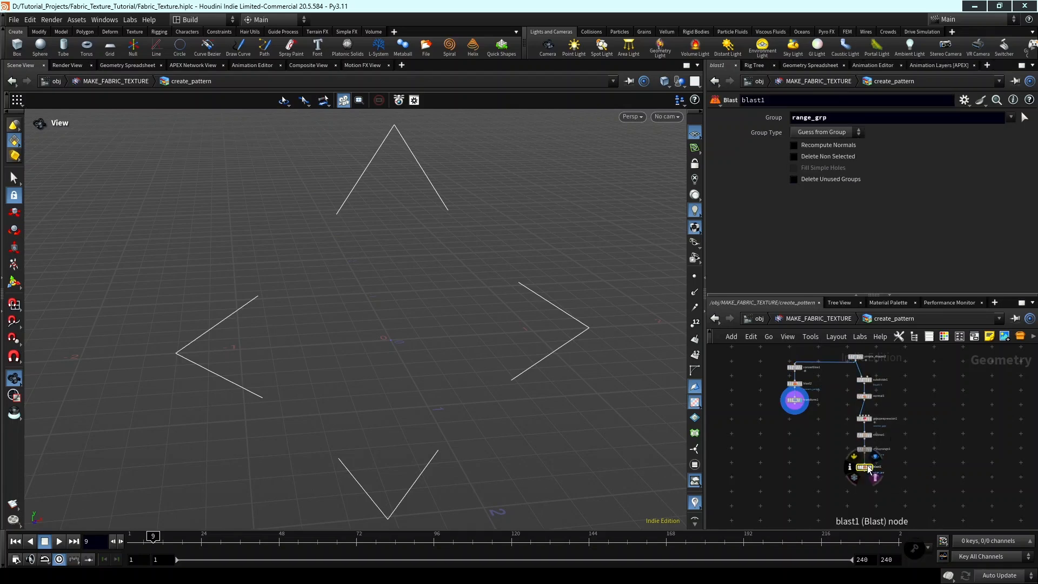
left_click_drag(854, 435, 855, 368)
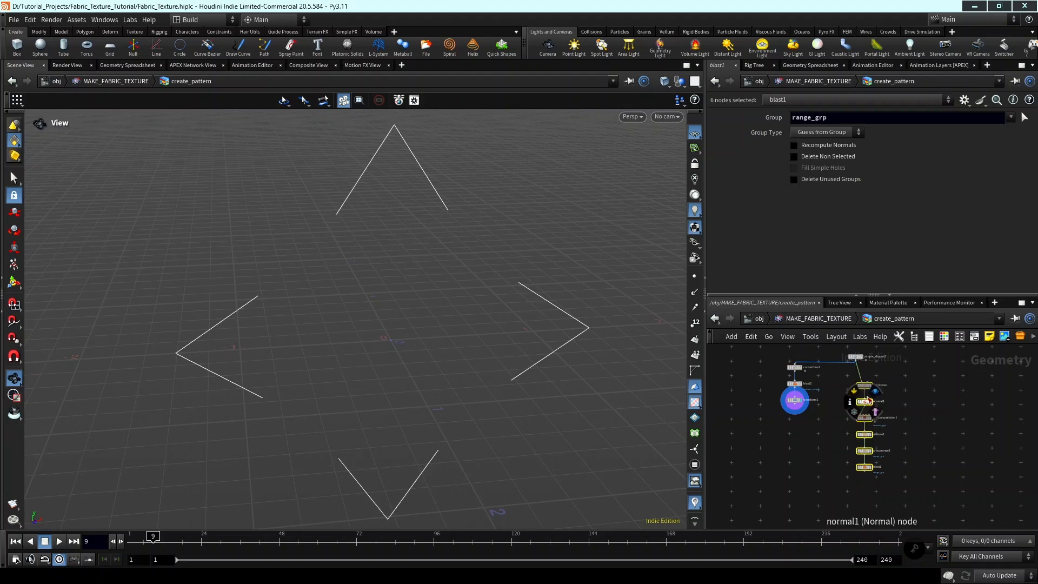
scroll(877, 453, "up", 2)
left_click(910, 471)
scroll(898, 478, "down", 2)
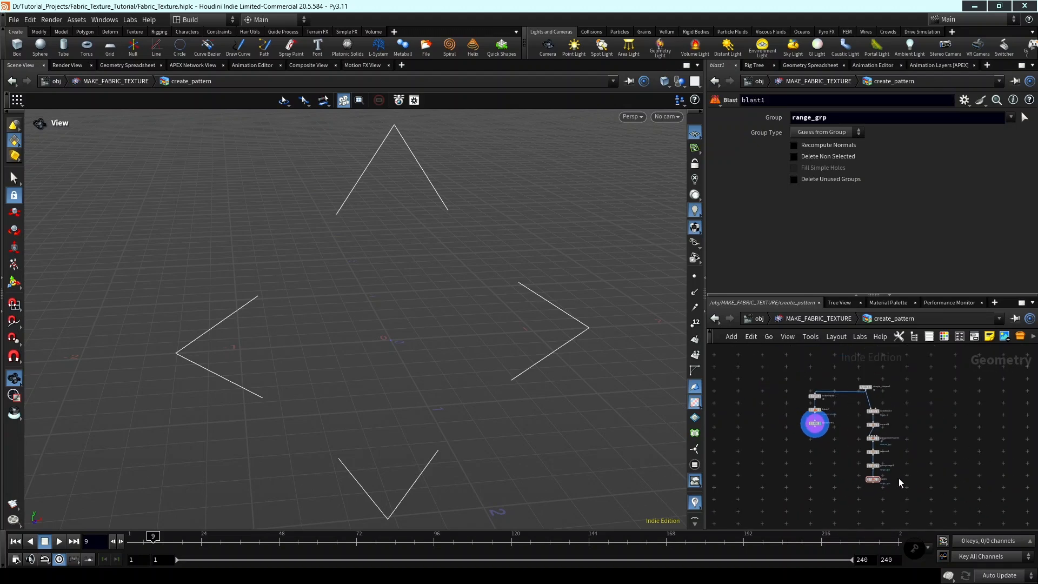
Duplicate the six-node chain from subdivide1 to blast1 and place the copy beside the original, fed by simple_shapes1.
left_click_drag(894, 496, 866, 373)
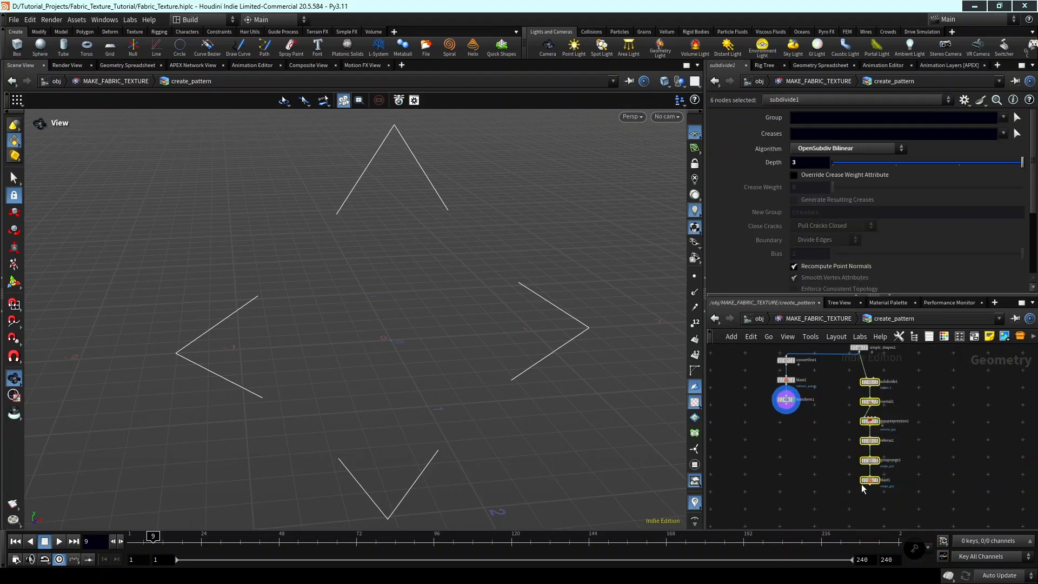
left_click_drag(870, 481, 829, 470, "alt")
middle_click_drag(853, 477, 896, 482)
scroll(884, 479, "down", 4)
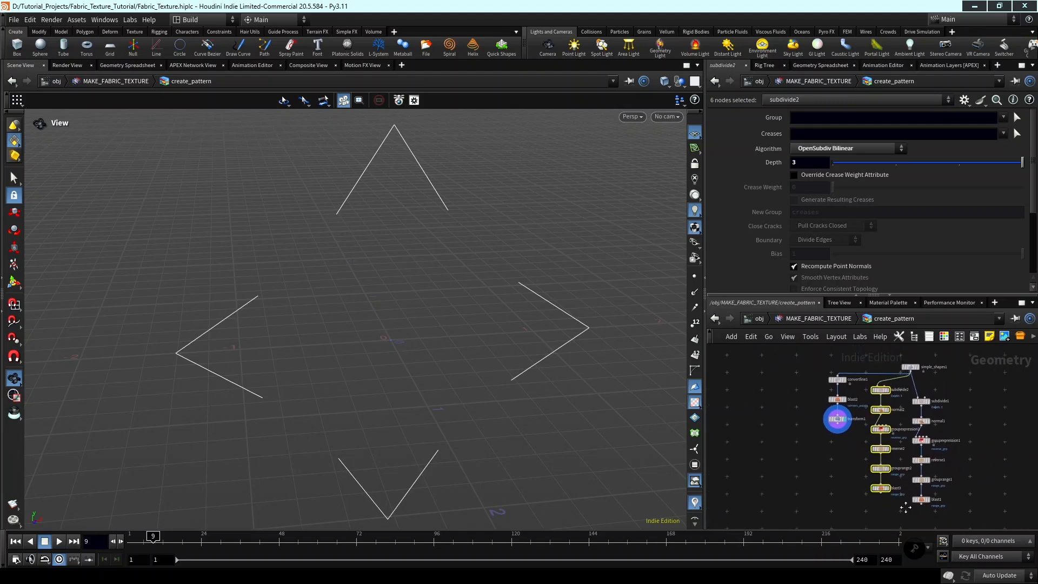
left_click(899, 468)
scroll(876, 423, "up", 4)
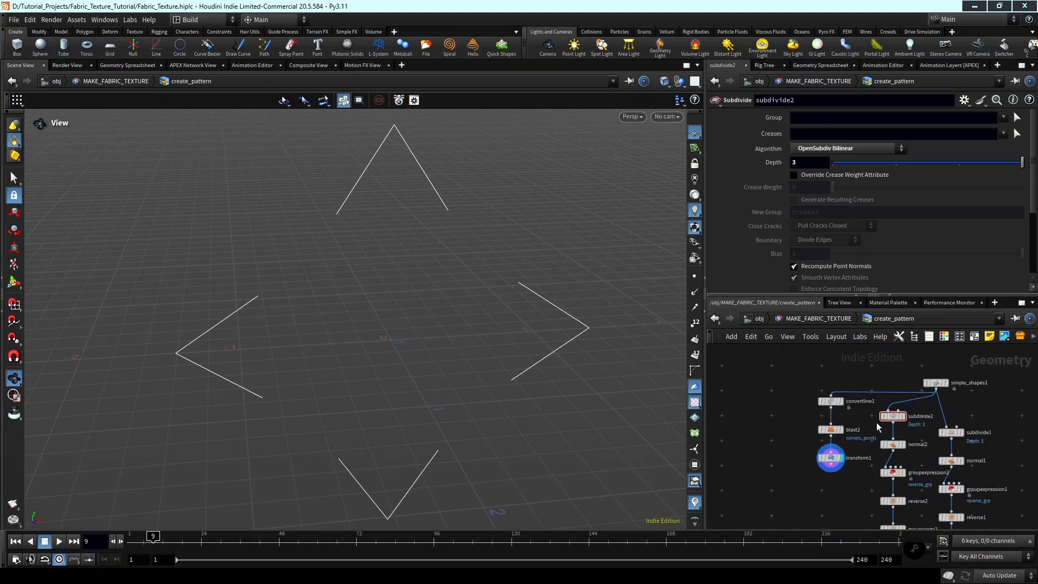
Spread the network out by moving the convertline1 branch and the original subdivide1 chain away from the duplicated chain.
middle_click_drag(879, 428, 860, 401)
scroll(860, 401, "down", 2)
left_click_drag(839, 449, 813, 443)
middle_click_drag(842, 500, 817, 463)
scroll(816, 463, "up", 2)
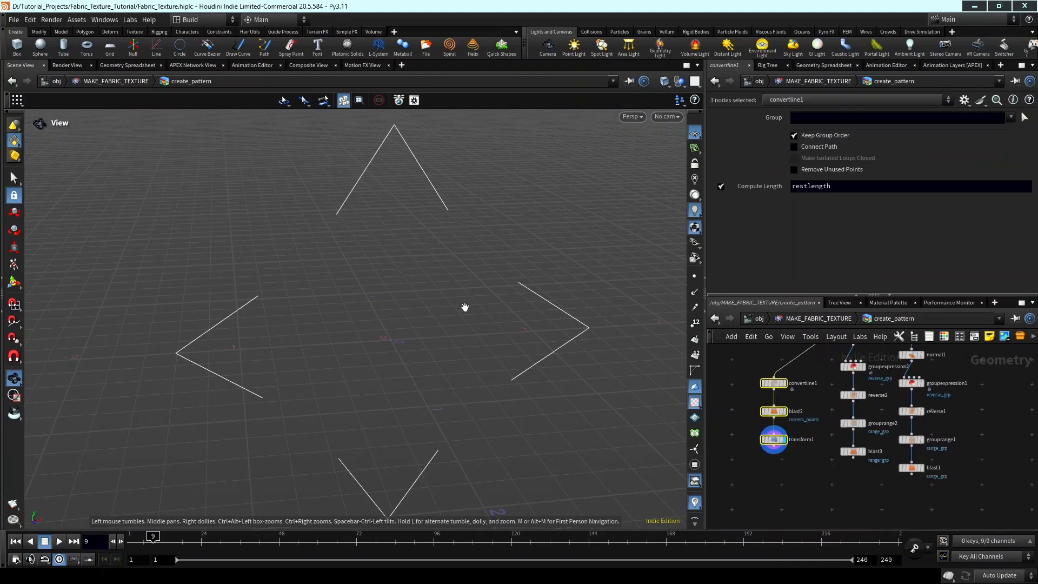
scroll(865, 443, "down", 2)
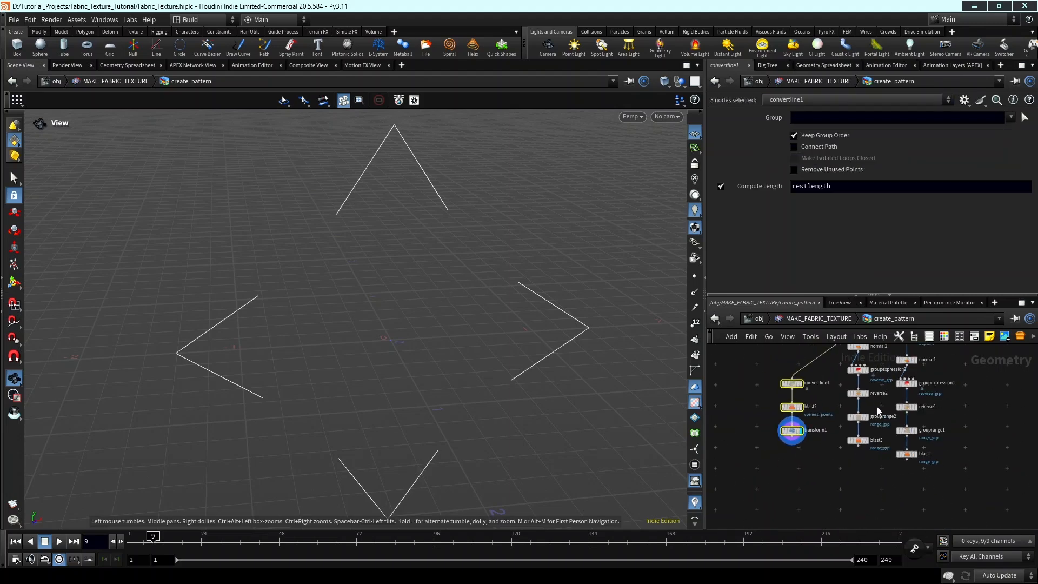
middle_click_drag(881, 414, 859, 434)
left_click_drag(939, 495, 880, 351)
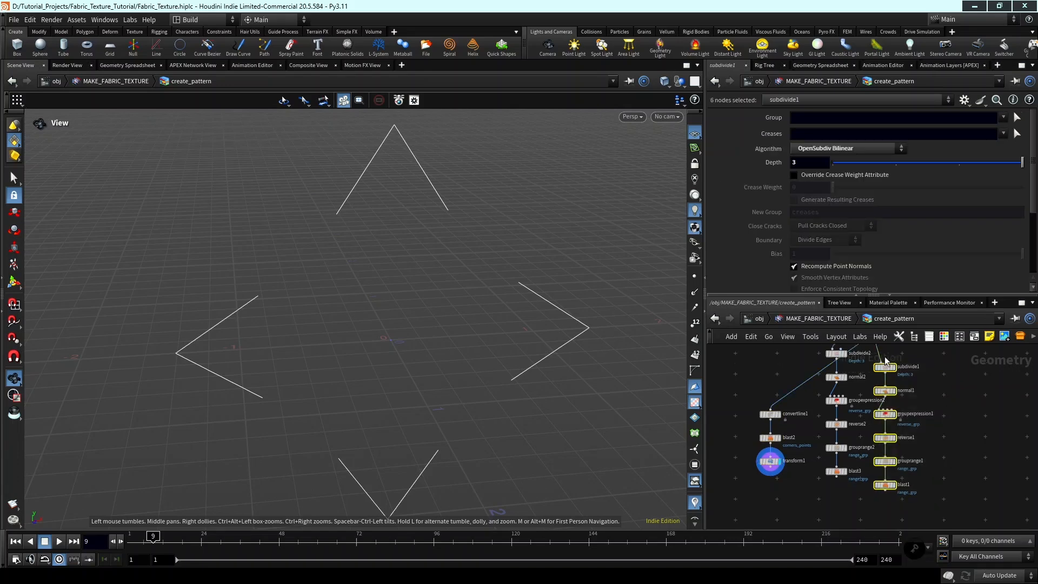
middle_click_drag(930, 388, 930, 405)
left_click_drag(889, 373, 921, 369)
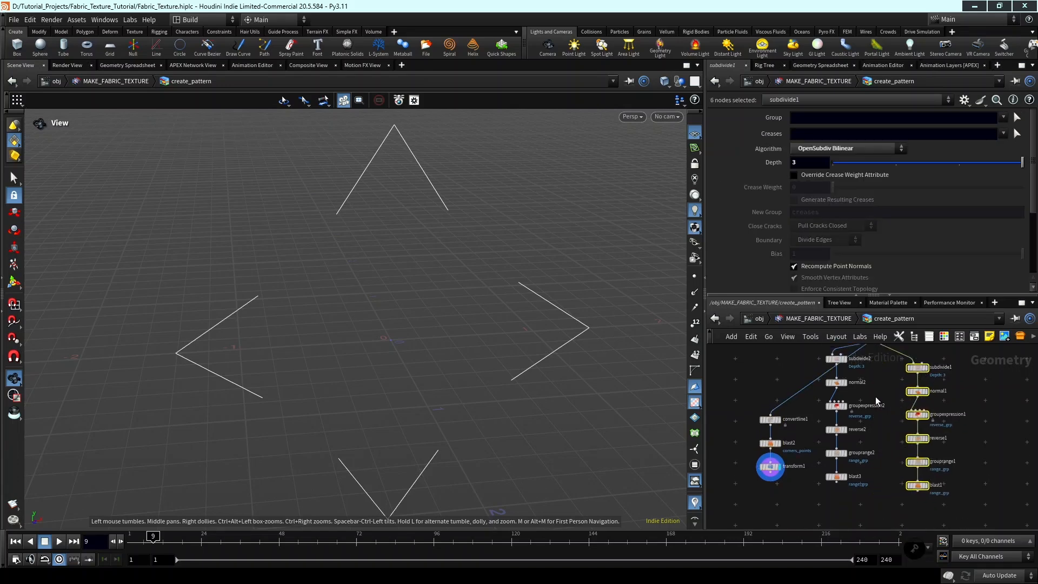
Add a Transform node under blast3, wire it to blast3's output and display the duplicated pattern.
scroll(866, 478, "up", 2)
middle_click_drag(866, 479, 916, 449)
left_click(825, 468)
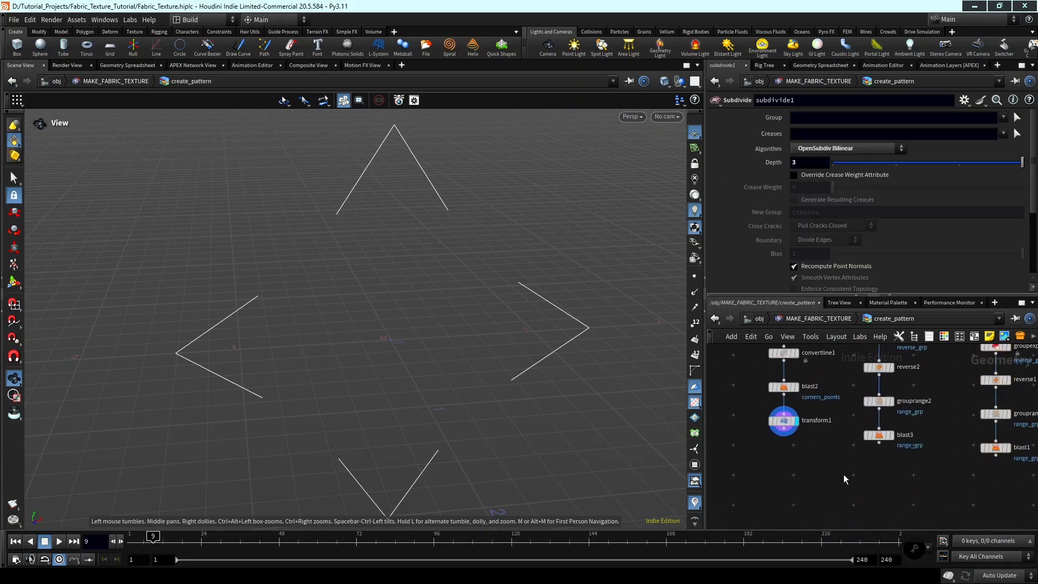
key("Tab")
type("transform")
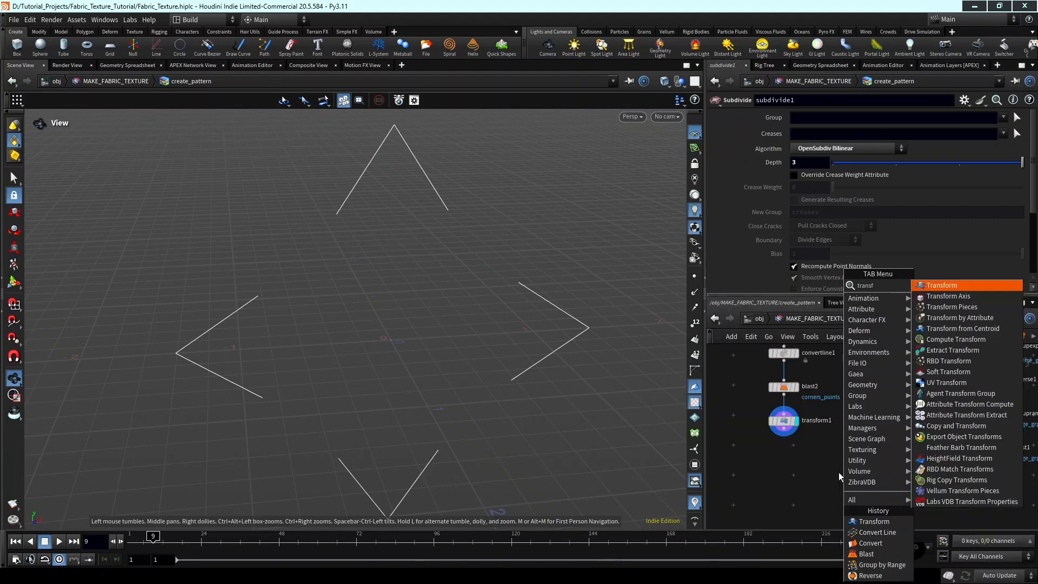
key("Return")
left_click(838, 472)
scroll(839, 476, "up", 3)
left_click_drag(836, 475, 896, 470)
left_click(896, 430)
left_click(897, 460)
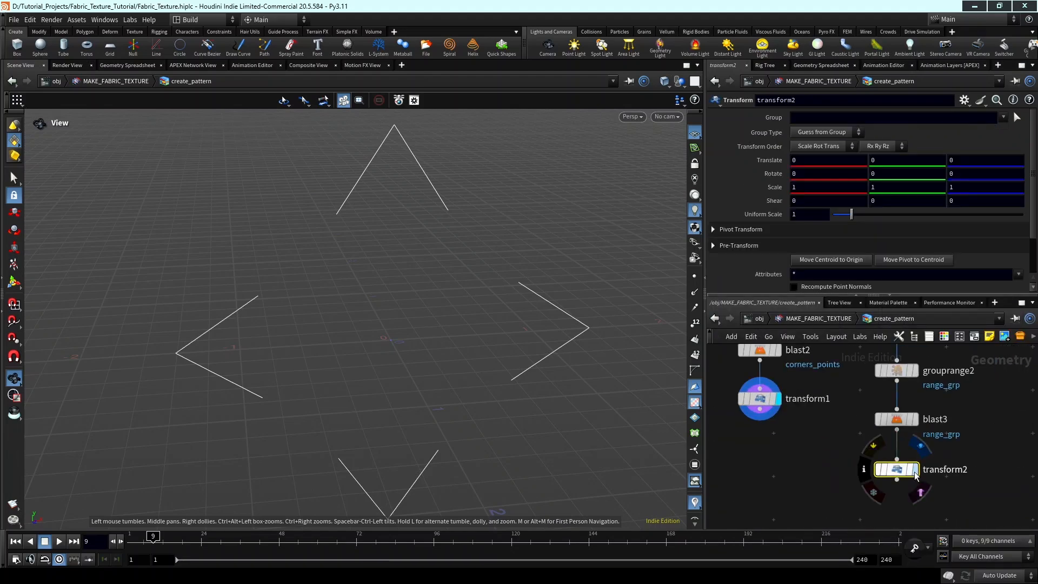
left_click(915, 474)
Increase the range filter Offset on grouprange2 to vary the duplicated star pattern, and inspect the result.
left_click(892, 370)
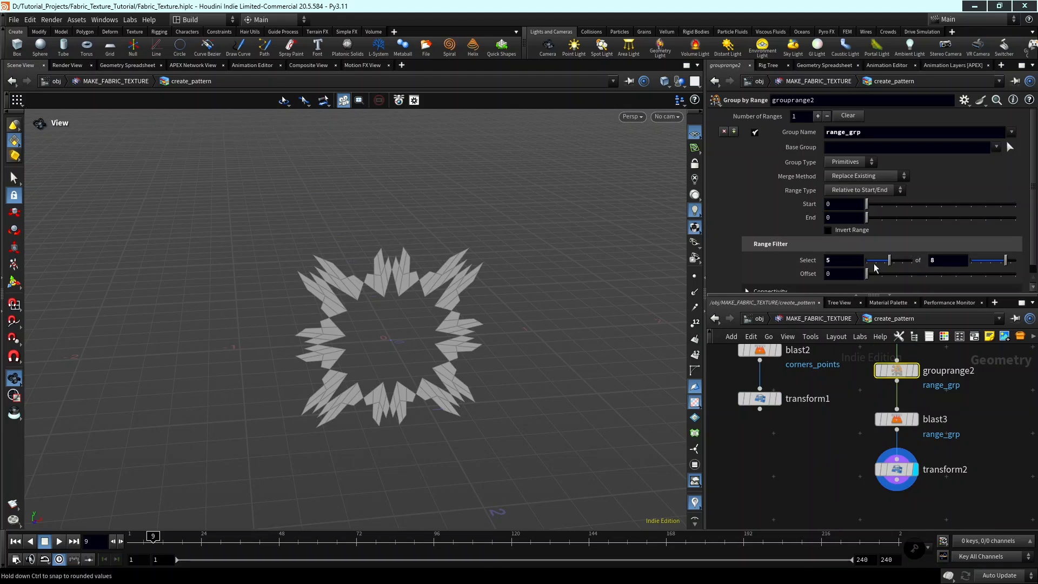
left_click_drag(867, 273, 967, 280)
mouse_move(372, 308)
middle_mouse_down()
mouse_move(418, 311)
mouse_move(392, 313)
middle_mouse_up()
Move the convertline1, blast2 and transform1 branch down so that transform1 sits roughly level with transform2.
scroll(904, 426, "down", 5)
middle_click_drag(826, 449, 833, 467)
left_click_drag(853, 468, 838, 425)
middle_click_drag(855, 471, 822, 426)
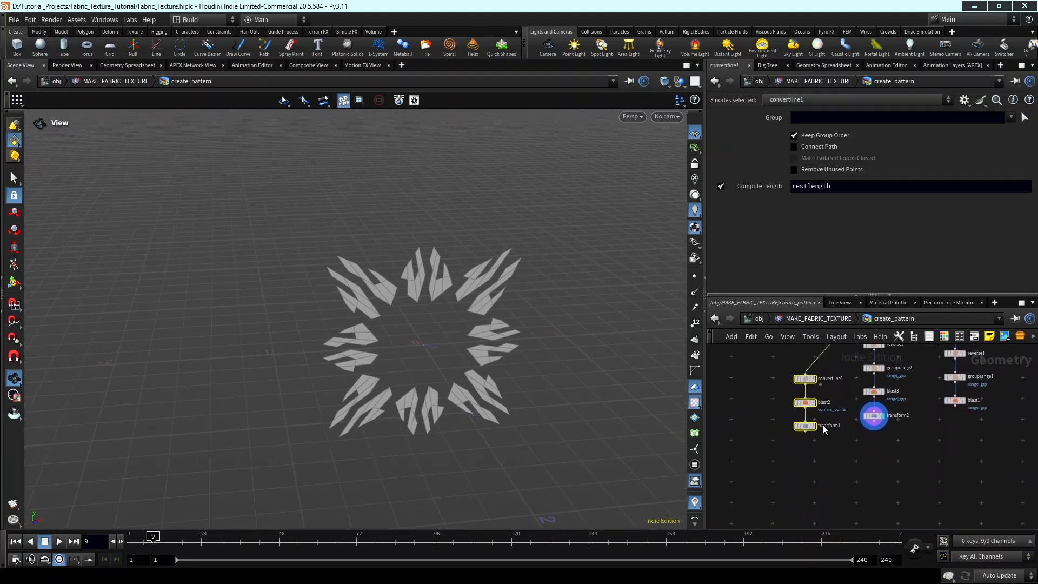
Add a Copy to Points node below transform1.
key("Tab")
type("copy t")
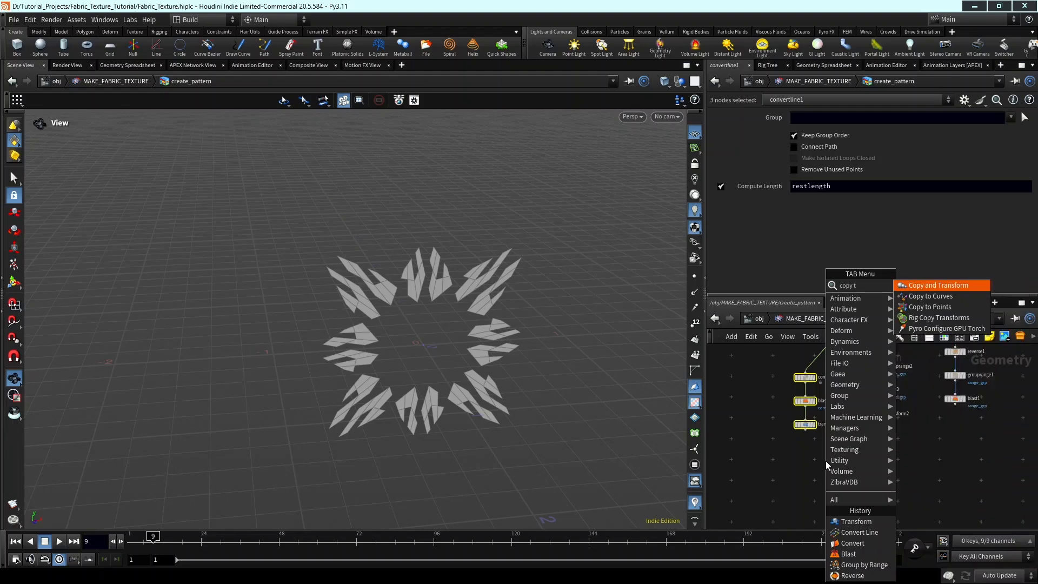
key("BackSpace")
key("BackSpace")
type("po")
key("Return")
left_click(825, 461)
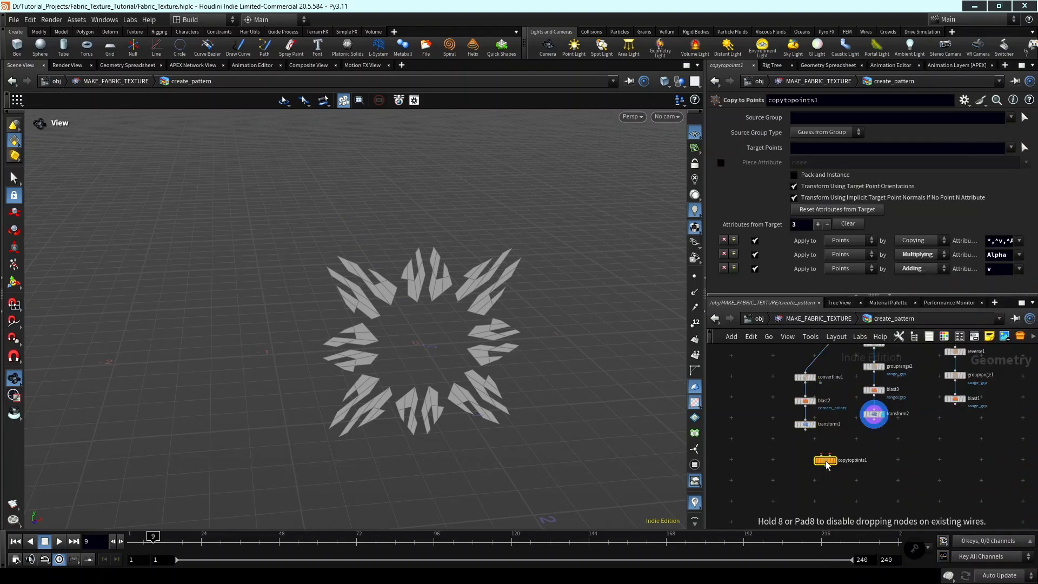
Wire transform2 into copytopoints1's first input and transform1 into its second, and display the copied pattern.
scroll(825, 460, "up", 5)
left_click(813, 449)
left_click(936, 375)
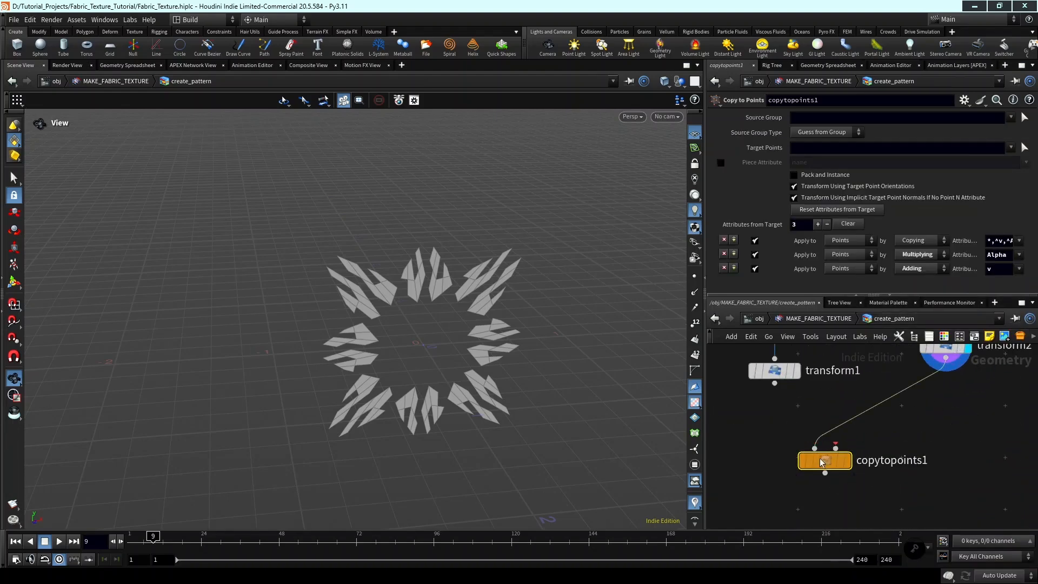
left_click(835, 449)
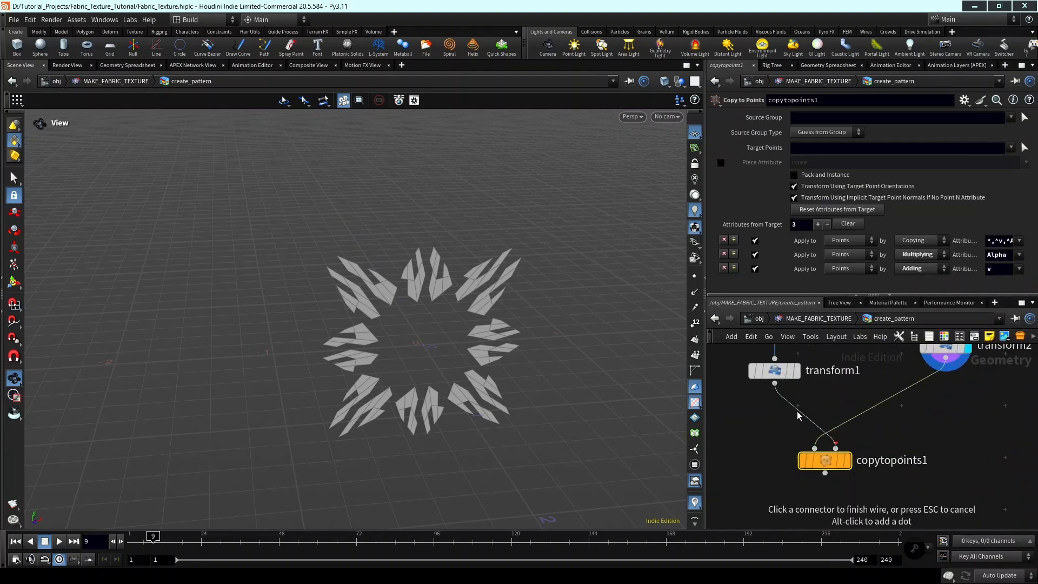
left_click(848, 461)
left_click_drag(377, 329, 404, 336)
scroll(405, 335, "down", 3)
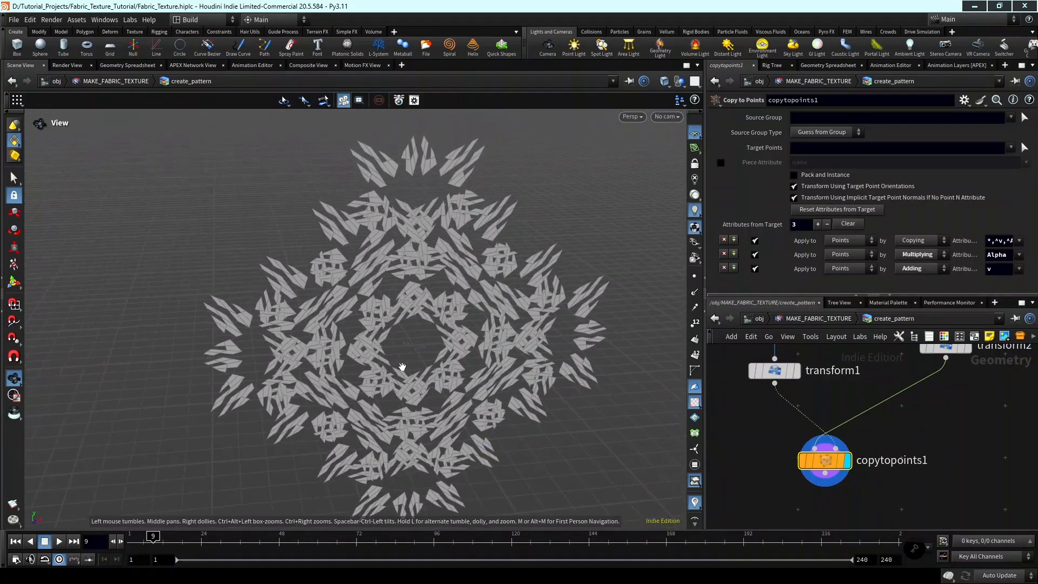
middle_click_drag(408, 332, 397, 348)
scroll(887, 424, "down", 4)
Set the Uniform Scale of transform2 to 0.37 to shrink the copied stars.
middle_click_drag(898, 393, 887, 429)
scroll(887, 429, "up", 4)
left_click(925, 402)
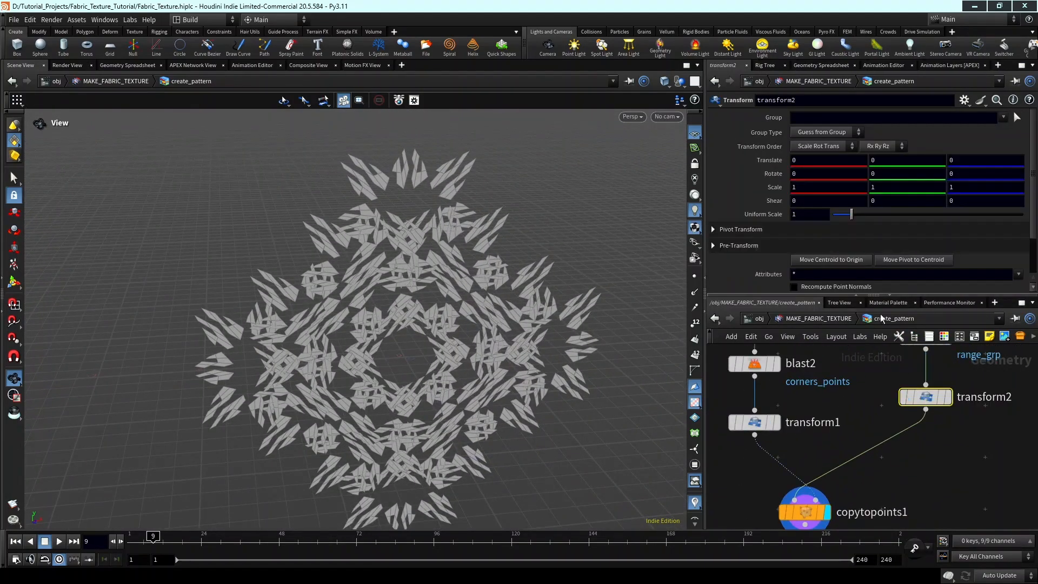
left_click_drag(851, 216, 841, 219)
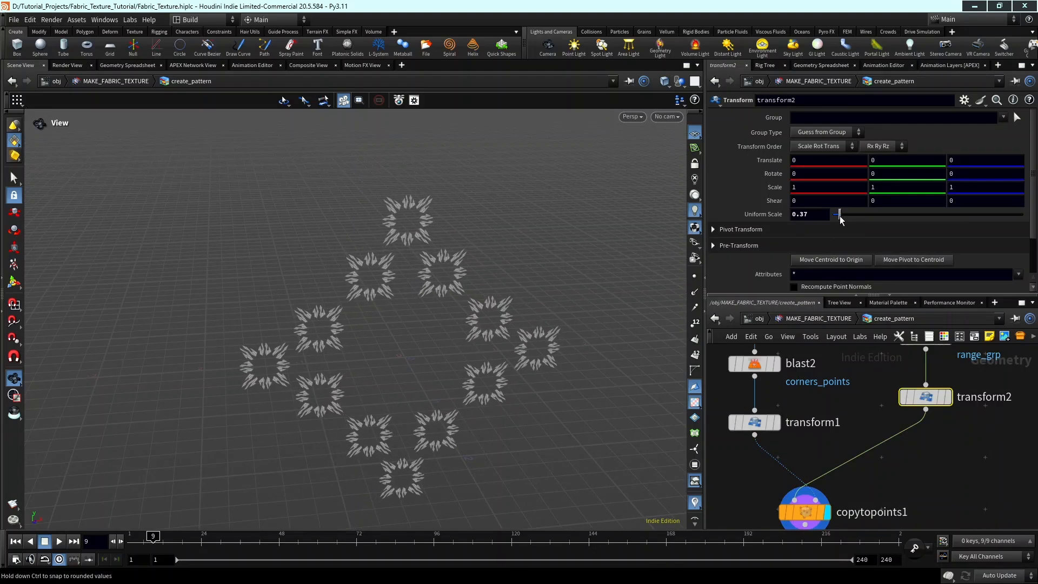
left_click_drag(483, 364, 453, 339)
middle_click_drag(467, 356, 453, 293)
scroll(846, 478, "down", 4)
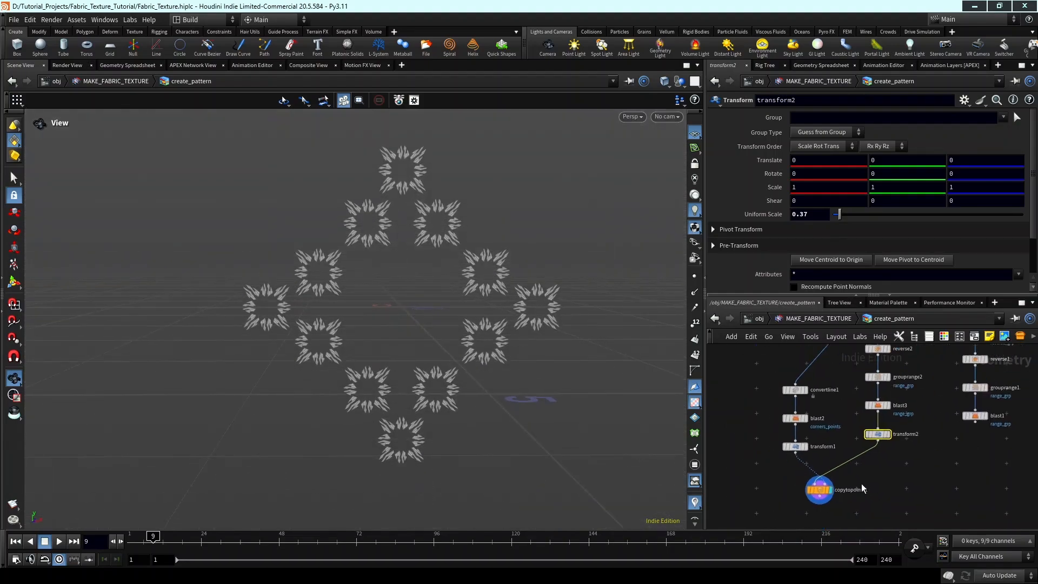
Add a Merge node beside copytopoints1, below the blast1 branch.
middle_click_drag(878, 496, 818, 495)
scroll(851, 499, "down", 1)
key("Tab")
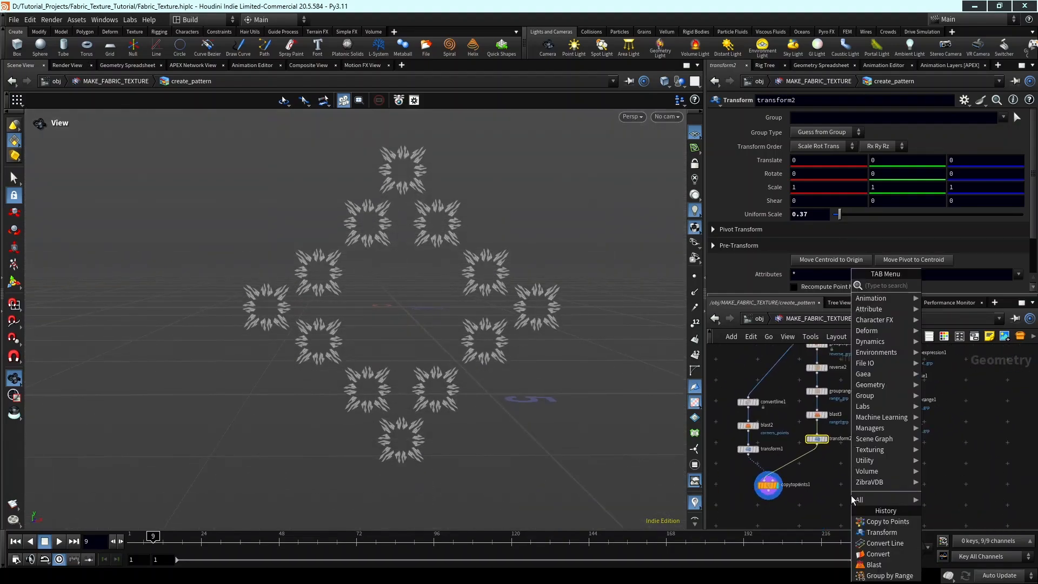
type("merge")
key("Return")
left_click(850, 496)
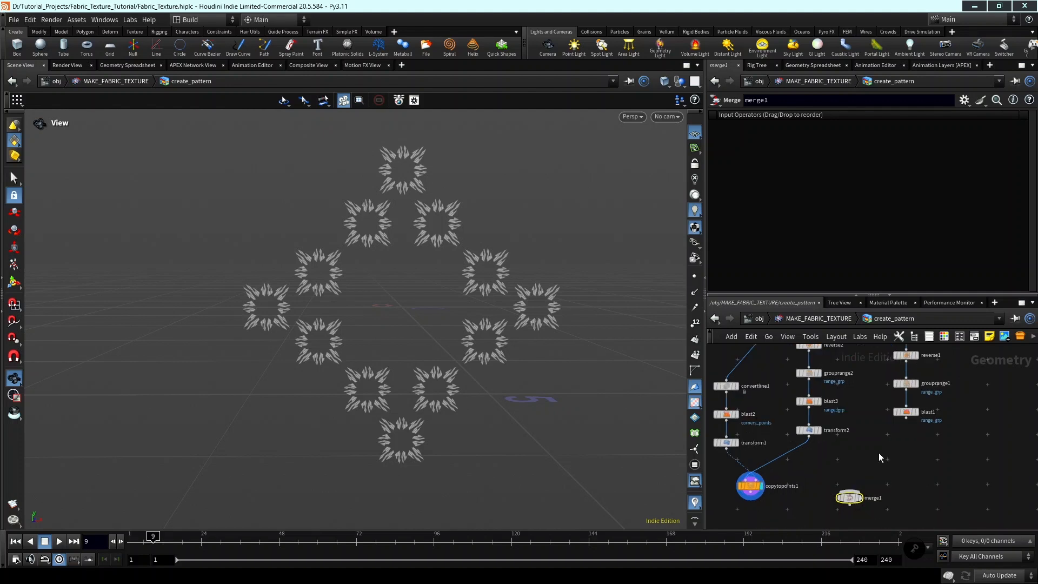
Wire blast1 and copytopoints1 into merge1 and display the merged result.
scroll(896, 424, "up", 3)
left_click(914, 417)
middle_click_drag(897, 482, 996, 392)
left_click(913, 450)
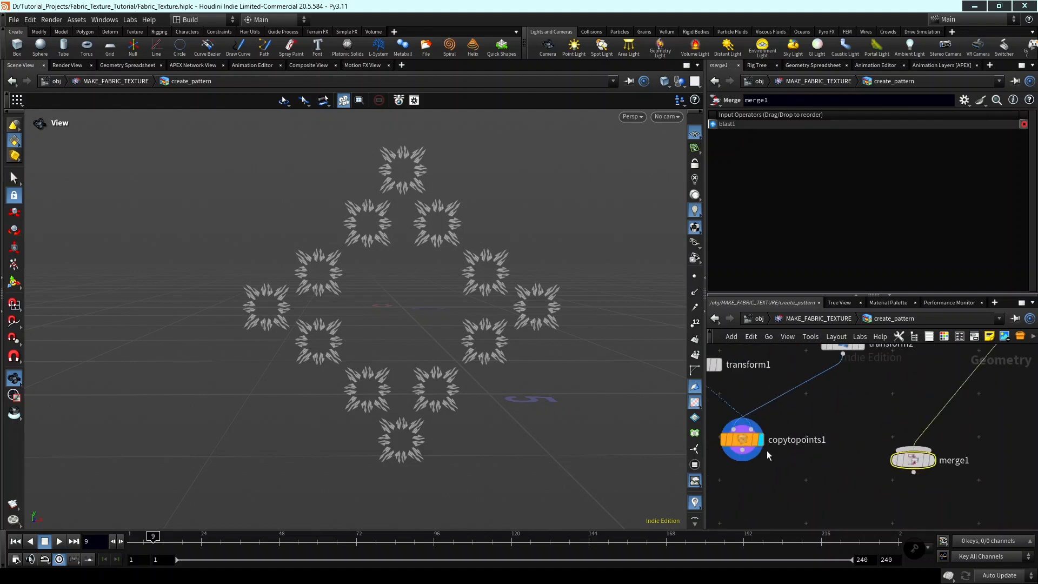
left_click(913, 448)
left_click(930, 460)
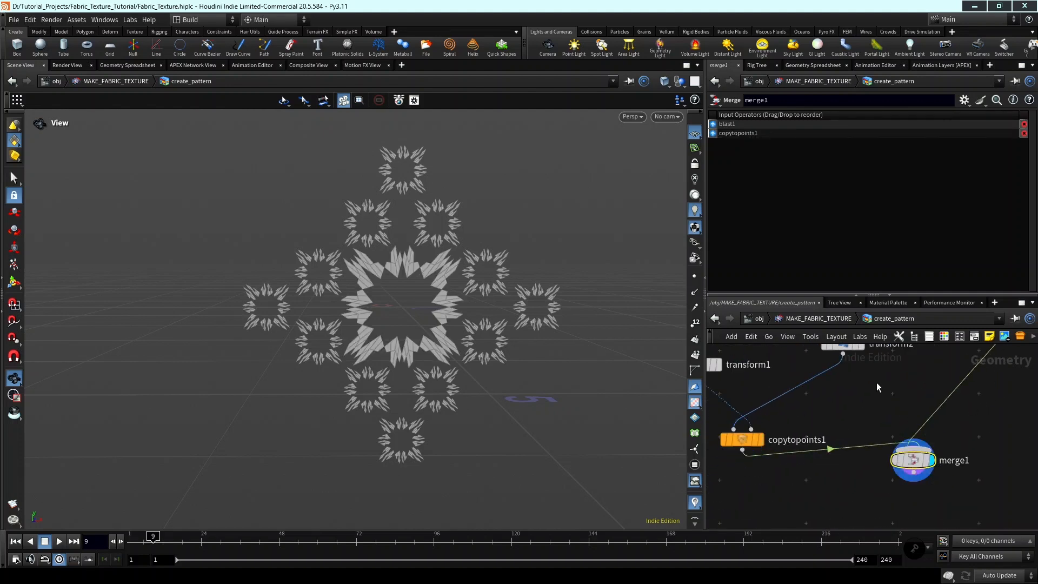
Reorder merge1's inputs so that copytopoints1 comes before blast1, and inspect the combined pattern.
left_click(713, 134)
left_click_drag(389, 342, 485, 365)
middle_click_drag(420, 325, 439, 343)
left_click_drag(439, 342, 391, 331)
right_click_drag(345, 275, 380, 320)
middle_click_drag(380, 320, 389, 285)
right_click_drag(465, 346, 459, 332)
middle_click_drag(459, 332, 484, 345)
left_click_drag(485, 345, 519, 351)
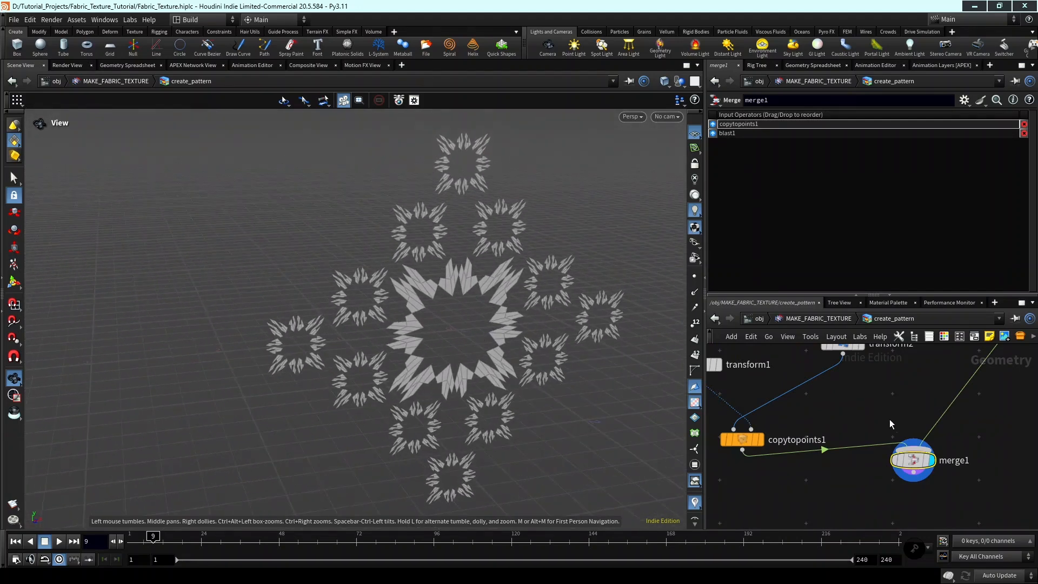
Set the range filter Offset on grouprange1 to 4.
scroll(908, 397, "down", 5)
middle_click_drag(908, 398, 871, 464)
scroll(871, 464, "up", 4)
left_click(899, 427)
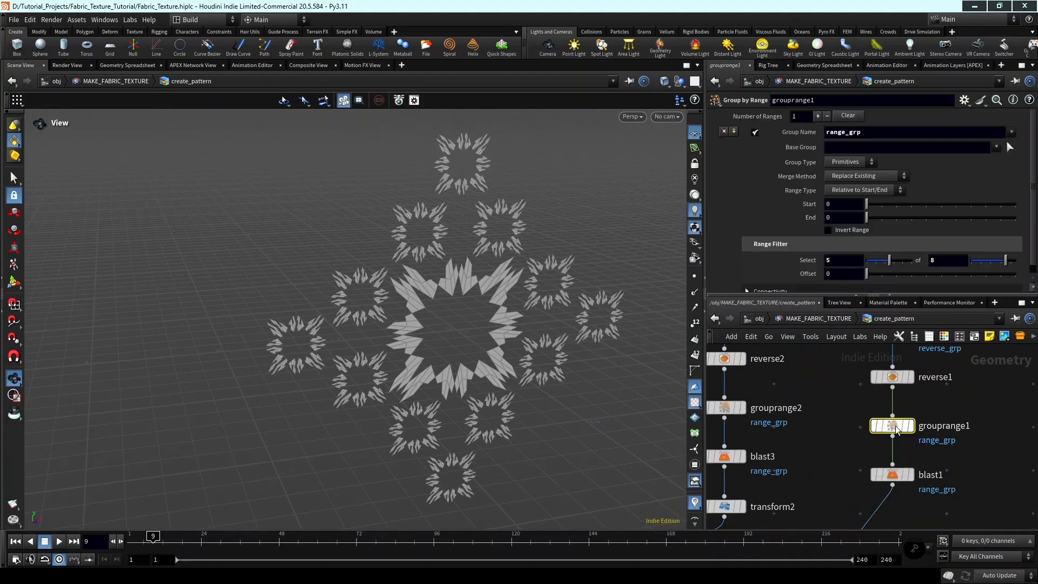
left_click_drag(867, 273, 925, 284)
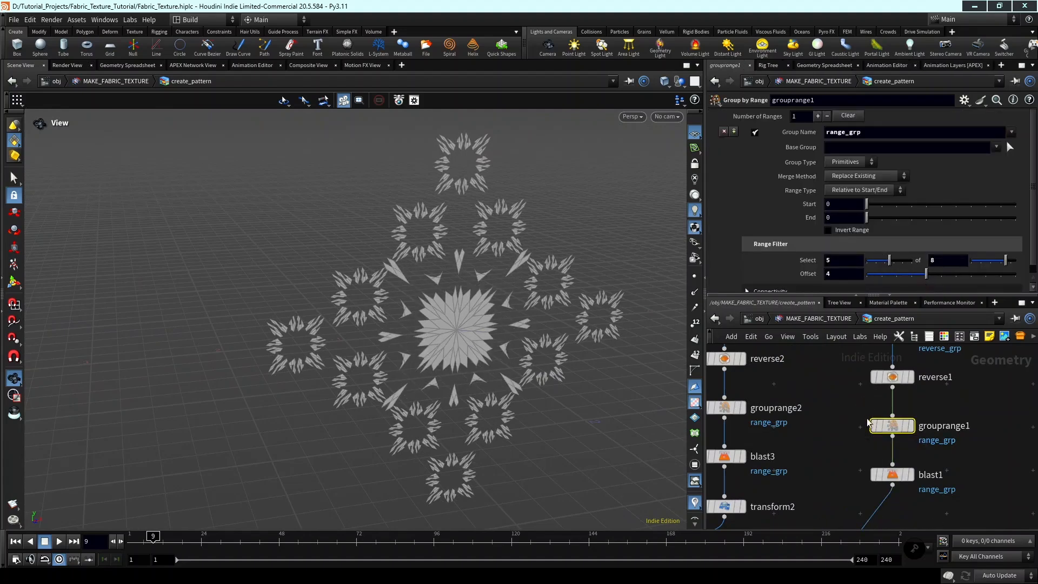
Enable Delete Non Selected on blast1 to invert which primitives of the central star remain.
scroll(867, 431, "down", 2)
middle_click_drag(883, 452, 867, 434)
scroll(871, 436, "up", 2)
left_click(861, 447)
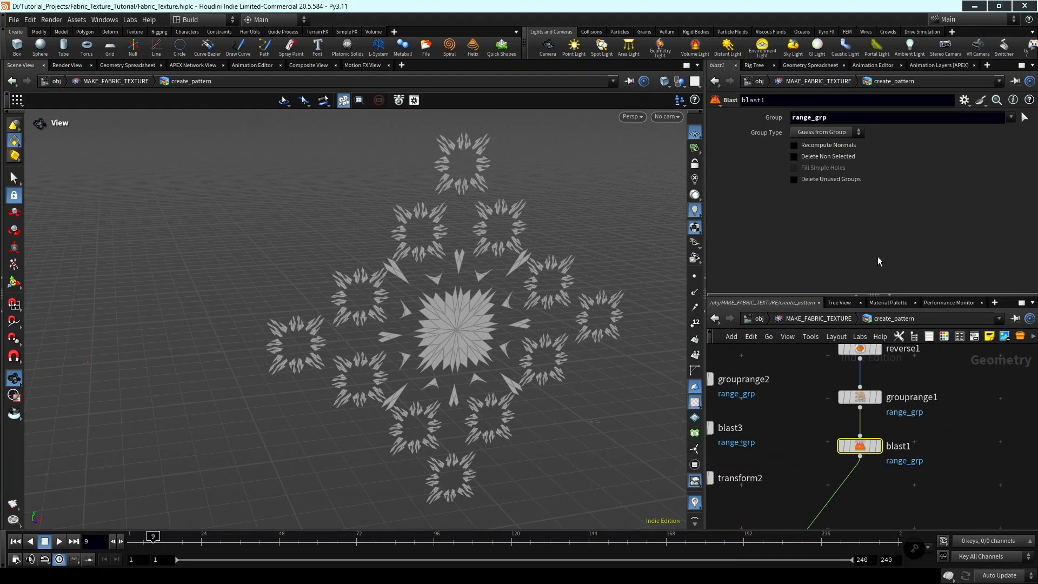
left_click(823, 156)
middle_click_drag(442, 329, 503, 346)
Set the Depth of subdivide2 to 2 to change the shape of the small copied stars.
scroll(823, 458, "down", 1)
middle_click_drag(822, 457, 913, 537)
scroll(873, 461, "up", 1)
mouse_move(787, 456)
left_click(817, 489)
scroll(873, 487, "down", 1)
middle_click_drag(887, 406, 913, 513)
left_click(881, 440)
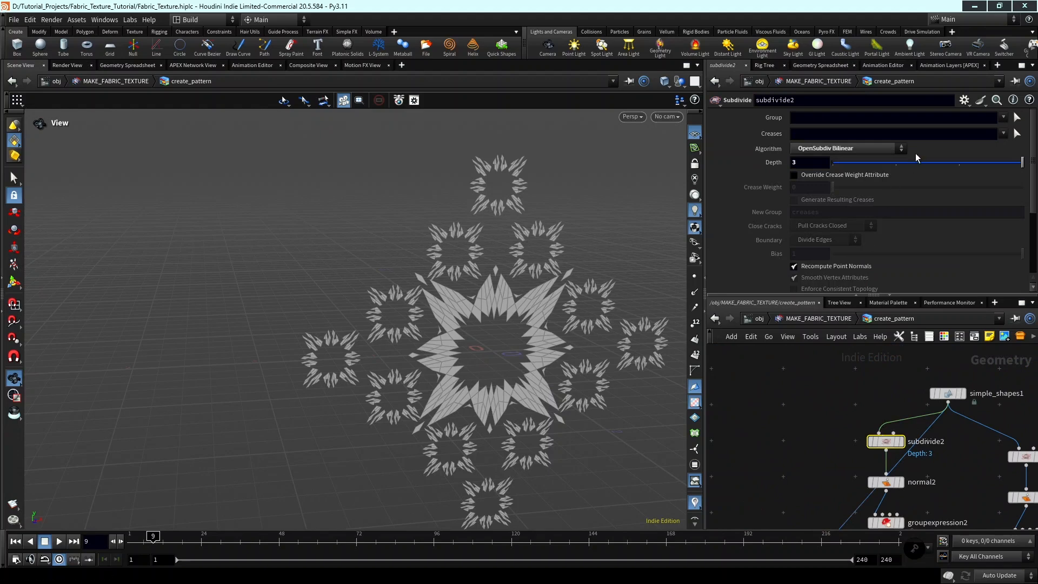
left_click(960, 164)
scroll(470, 358, "down", 1)
middle_click_drag(432, 350, 412, 340)
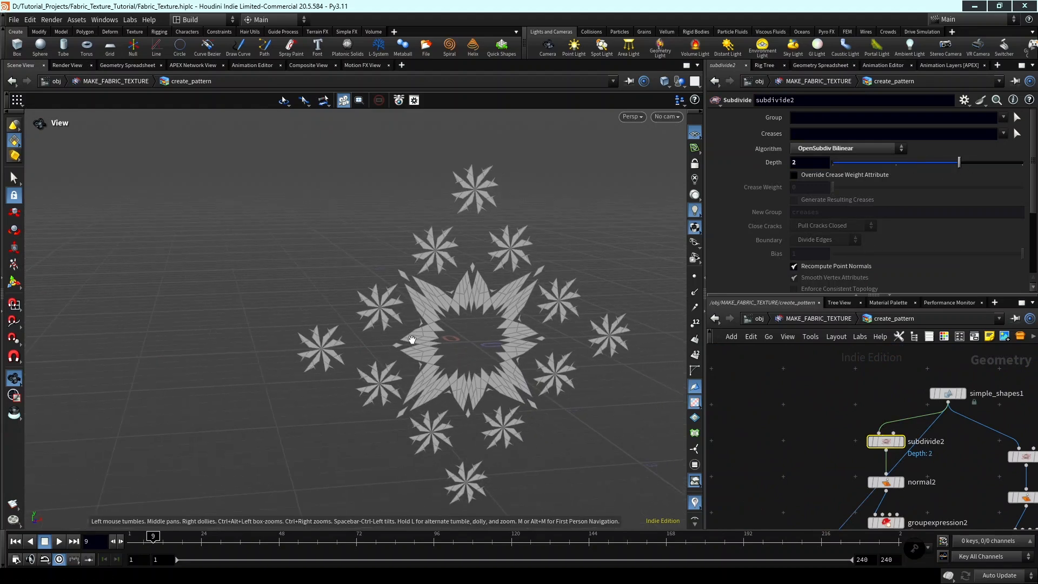
Examine the merged ornament from several angles along with the end of the node network at merge1.
scroll(411, 339, "up", 4)
middle_click_drag(493, 252, 481, 272)
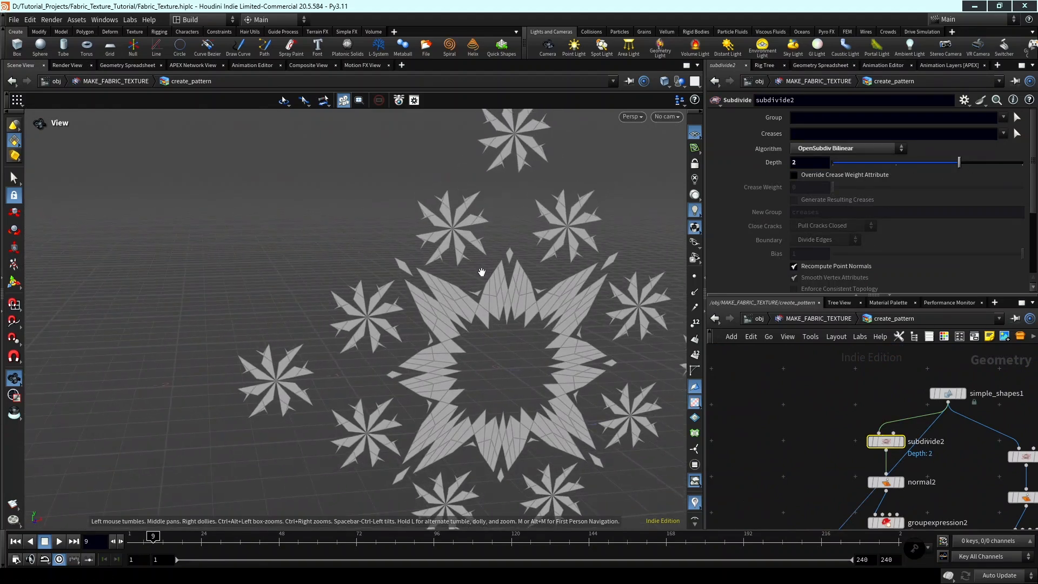
scroll(482, 272, "down", 4)
scroll(804, 425, "down", 3)
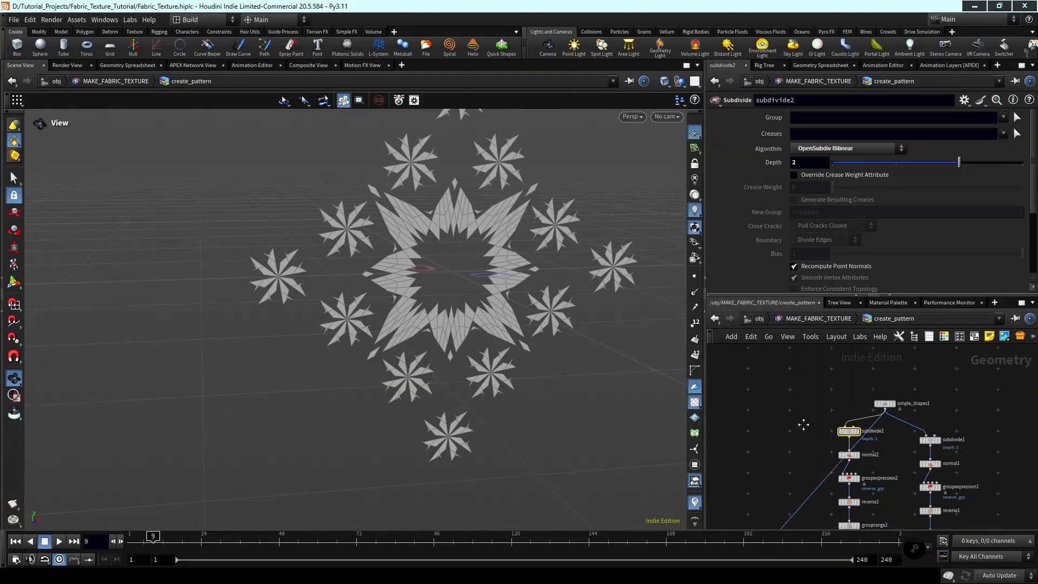
middle_click_drag(803, 425, 798, 335)
middle_click_drag(883, 462, 874, 363)
middle_click_drag(859, 463, 839, 451)
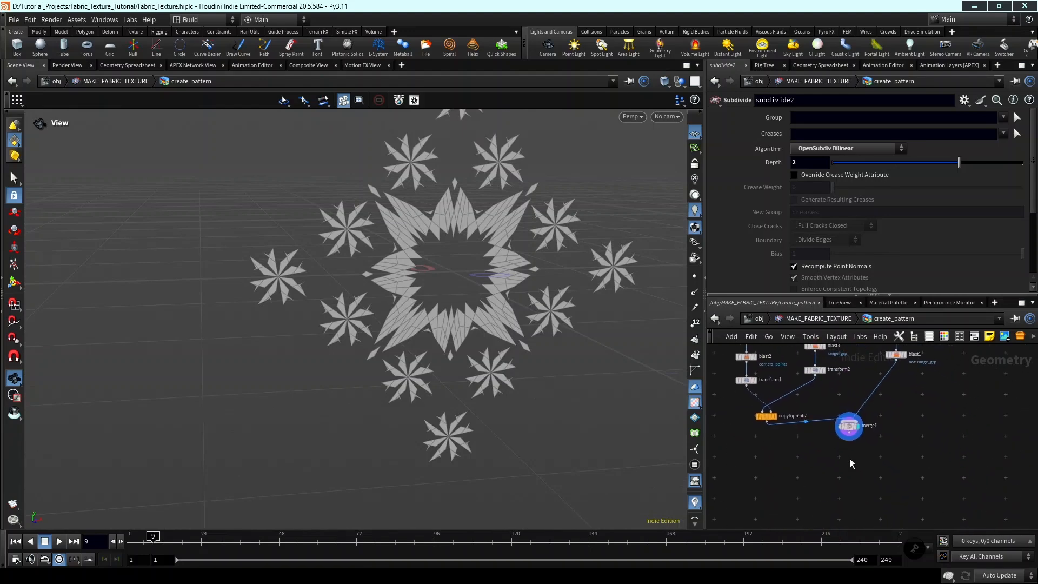
scroll(850, 463, "up", 2)
left_click_drag(423, 305, 473, 327)
middle_click_drag(498, 349, 521, 335)
mouse_move(459, 335)
left_mouse_down()
mouse_move(472, 342)
mouse_move(467, 353)
left_mouse_up()
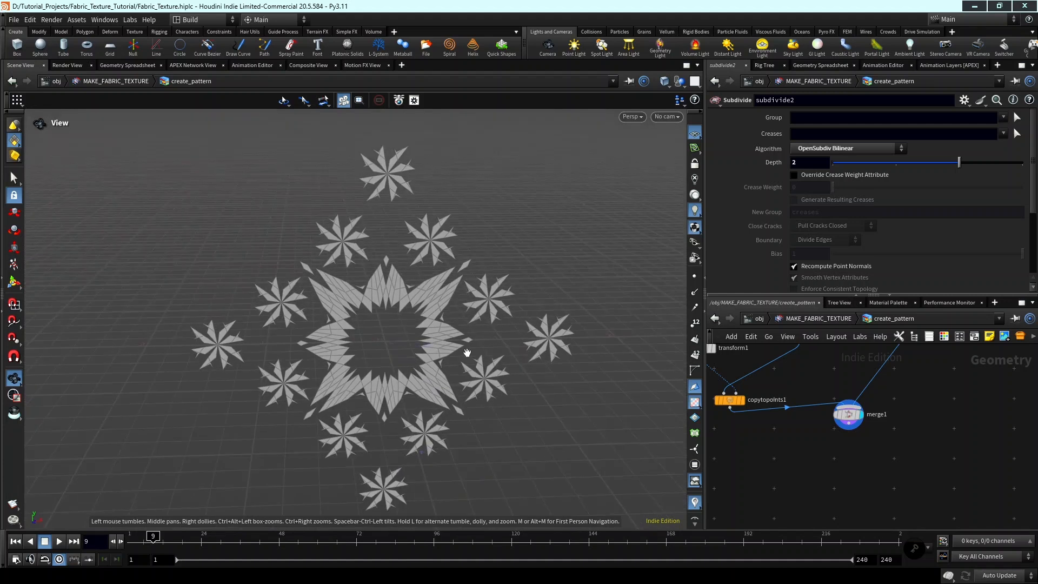
middle_click_drag(467, 352, 470, 348)
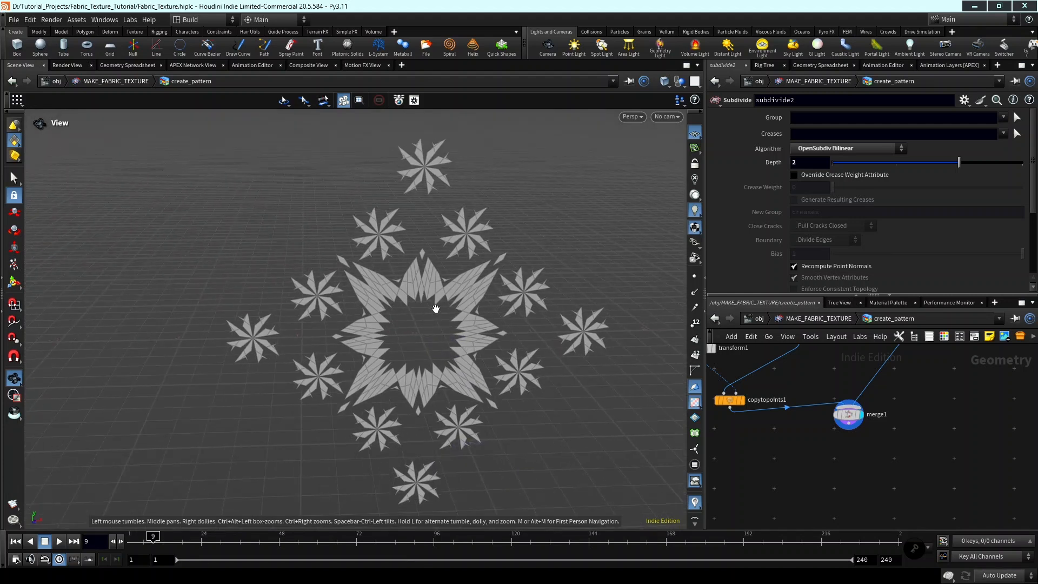
Set the Sides of the star in simple_shapes1 to 5.
scroll(892, 426, "down", 4)
middle_click_drag(905, 421, 918, 556)
scroll(889, 400, "up", 6)
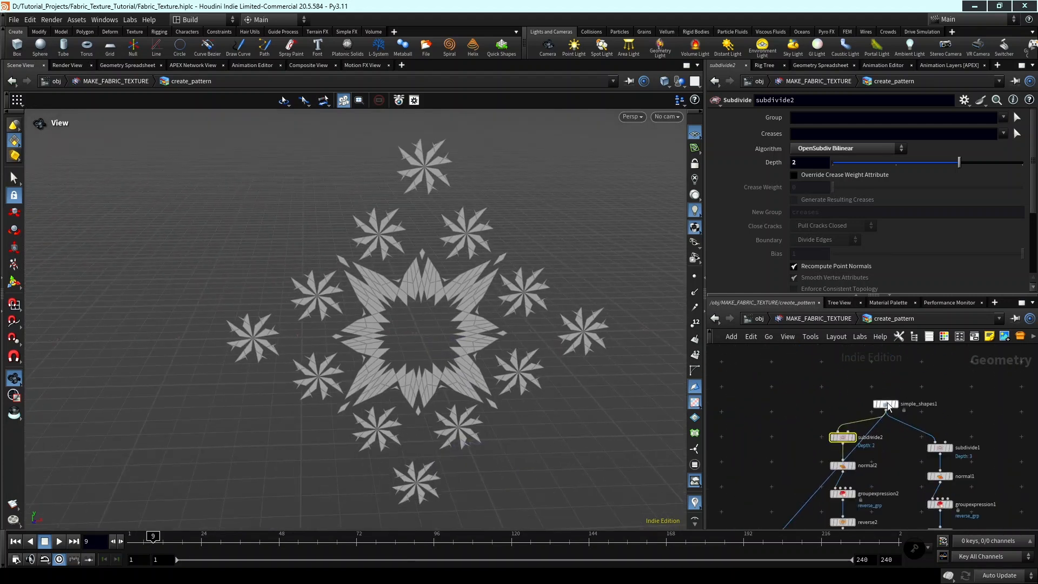
left_click(885, 403)
scroll(838, 174, "up", 6)
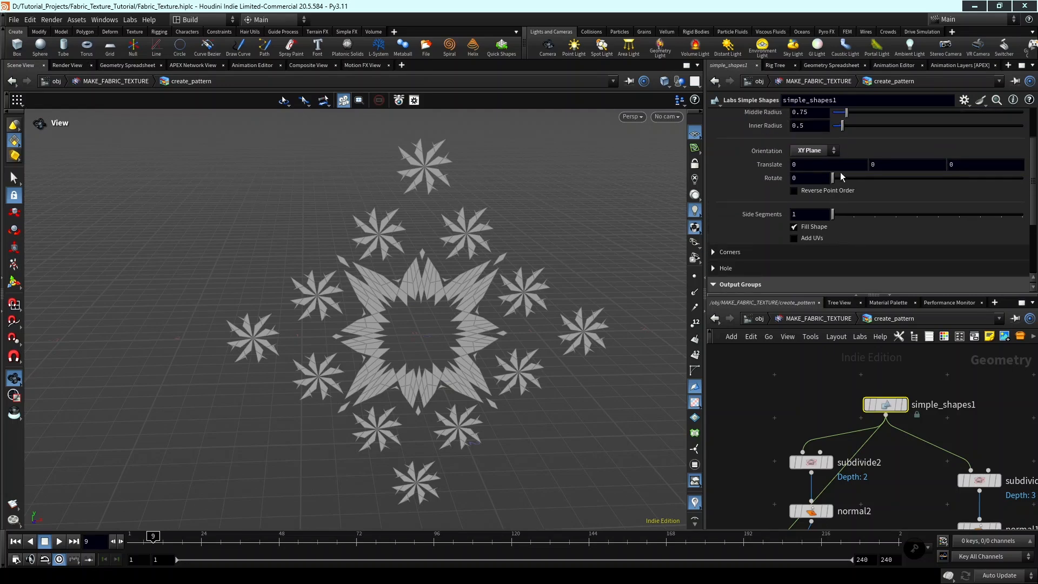
double_click(809, 144)
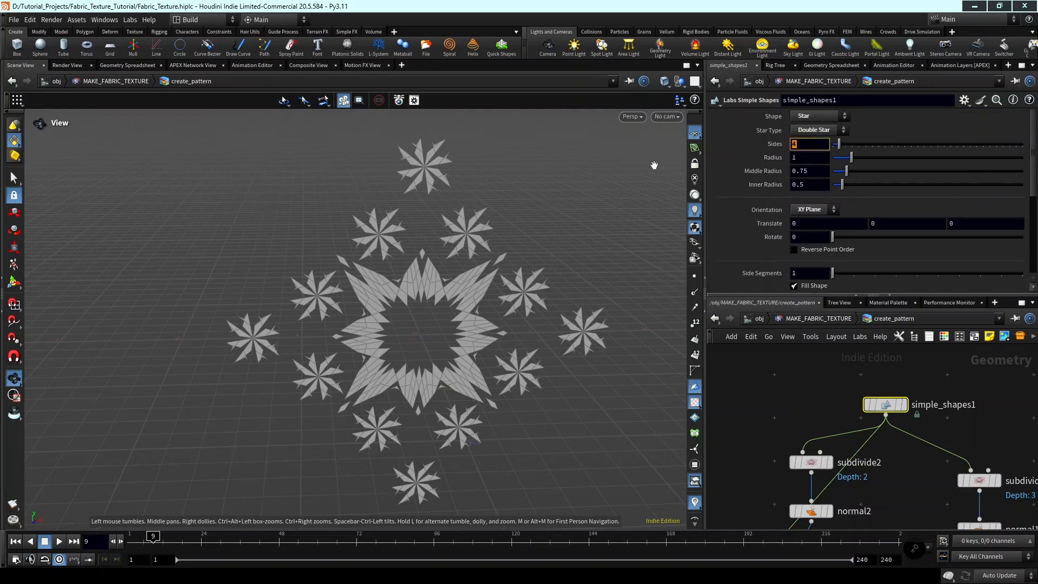
type("5")
key("Return")
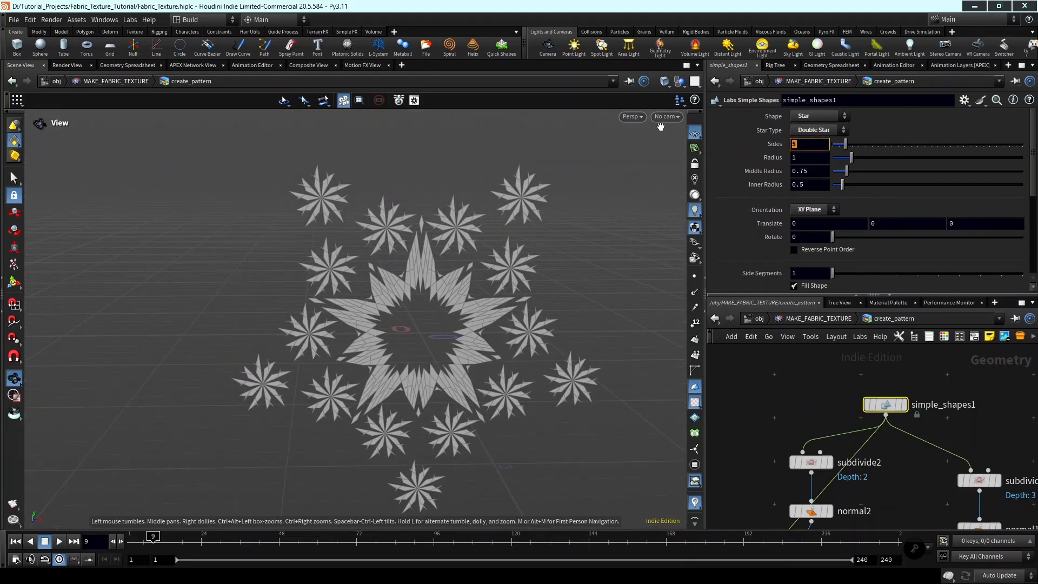
Return the Sides of simple_shapes1 to 4 and inspect the pattern.
type("4")
key("Return")
left_click_drag(519, 285, 491, 308)
scroll(950, 448, "down", 4)
scroll(950, 449, "down", 2)
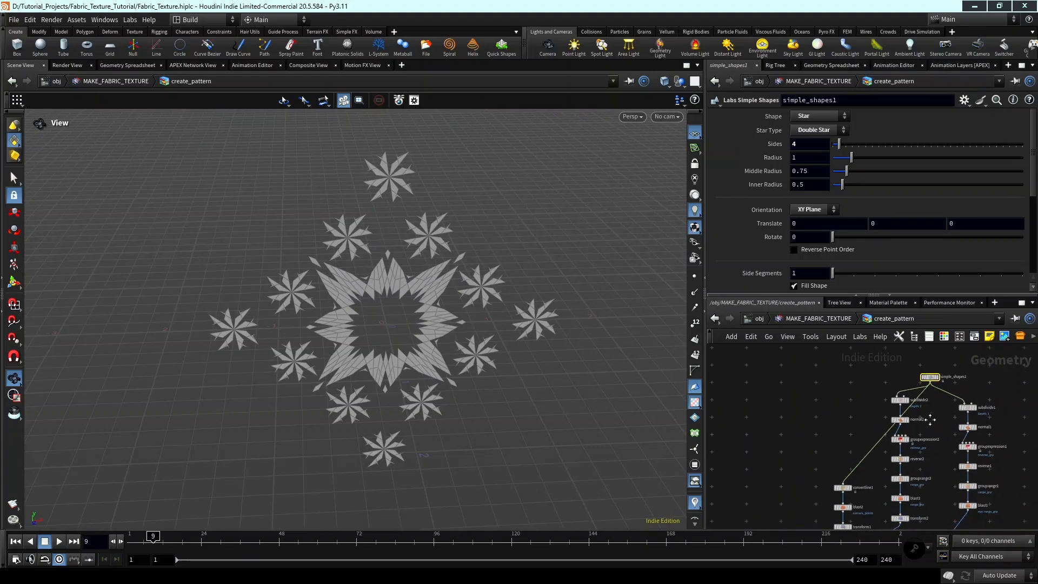
Try a Sides value of 6 on simple_shapes1 and inspect the pattern from different angles.
type("6")
key("Return")
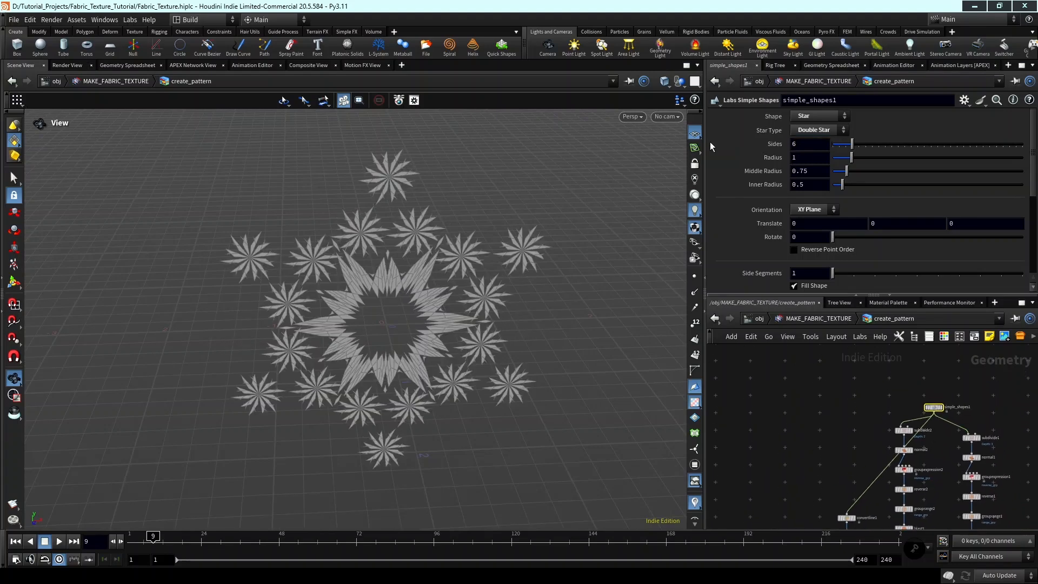
left_click_drag(482, 242, 441, 233)
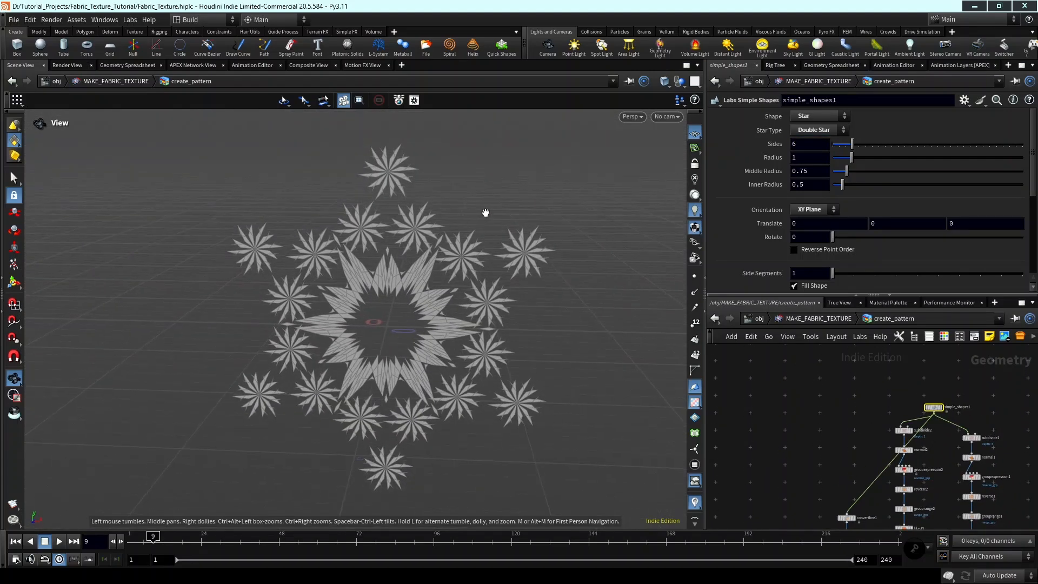
left_click_drag(431, 269, 455, 278)
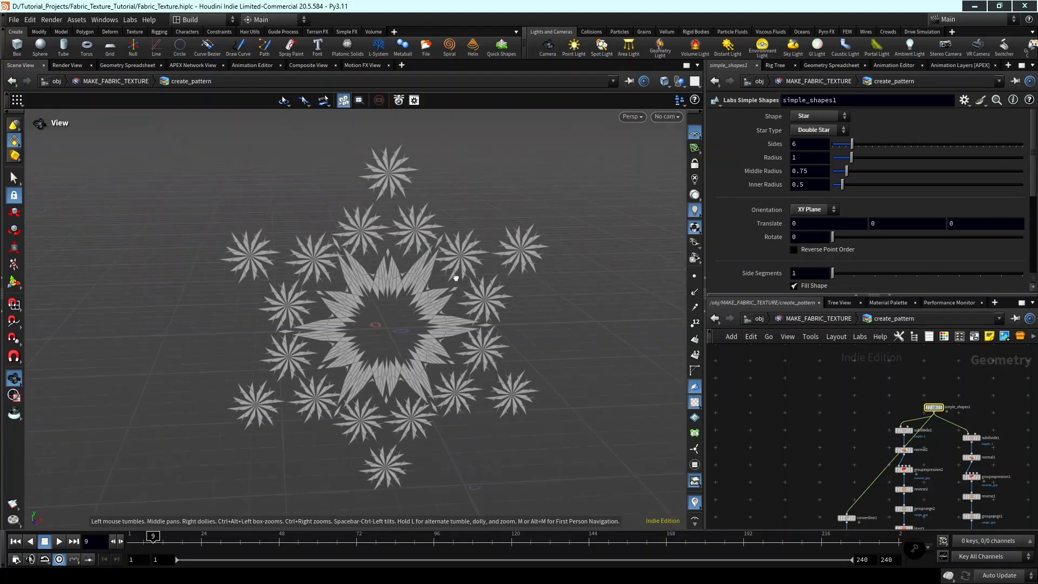
left_click_drag(584, 238, 490, 323)
Set the Sides of simple_shapes1 back to 4 and bring the whole node network into view.
left_click(803, 143)
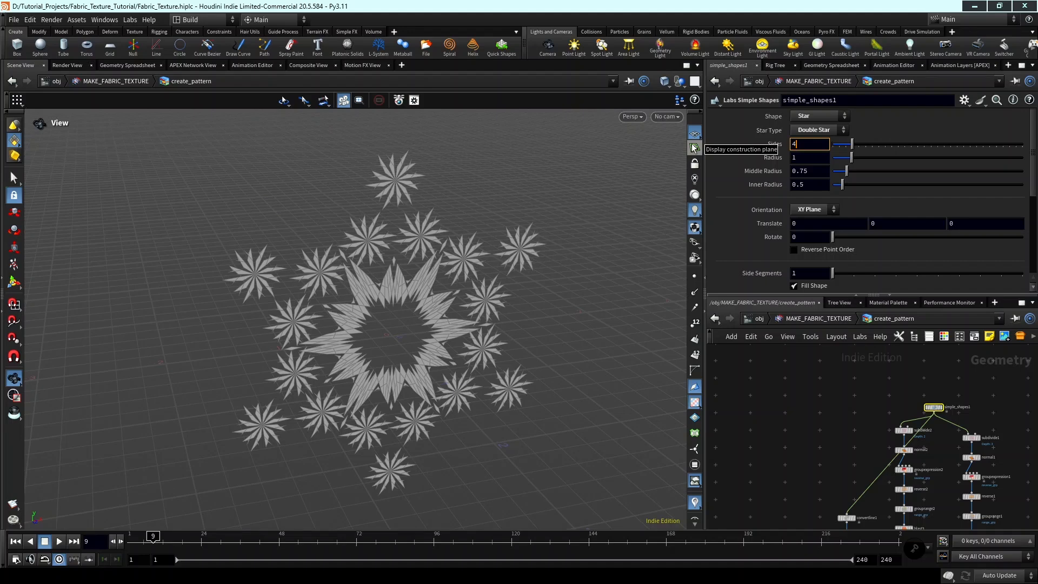
key("Return")
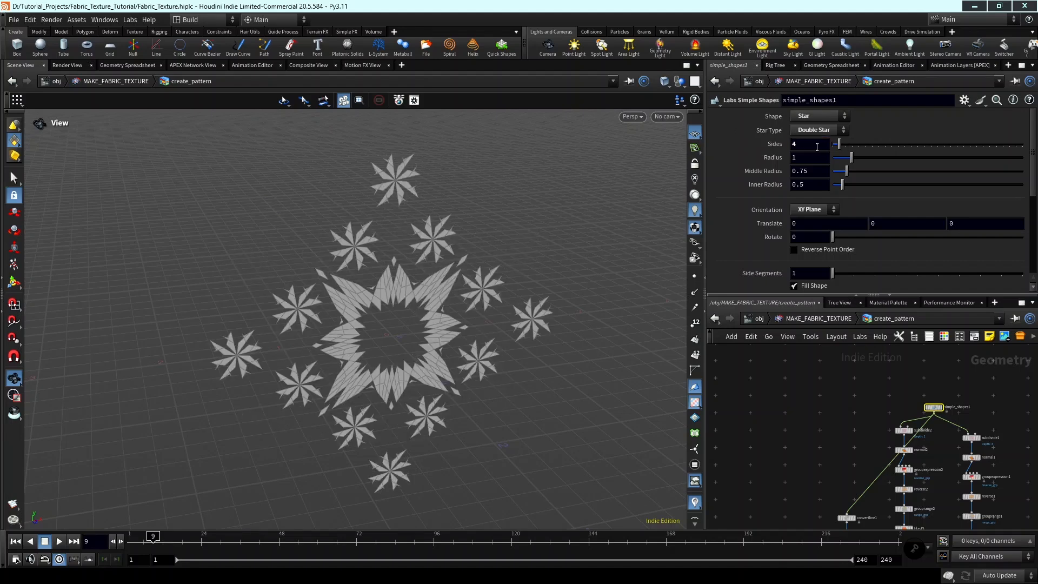
scroll(772, 485, "down", 4)
middle_click_drag(776, 502, 779, 426)
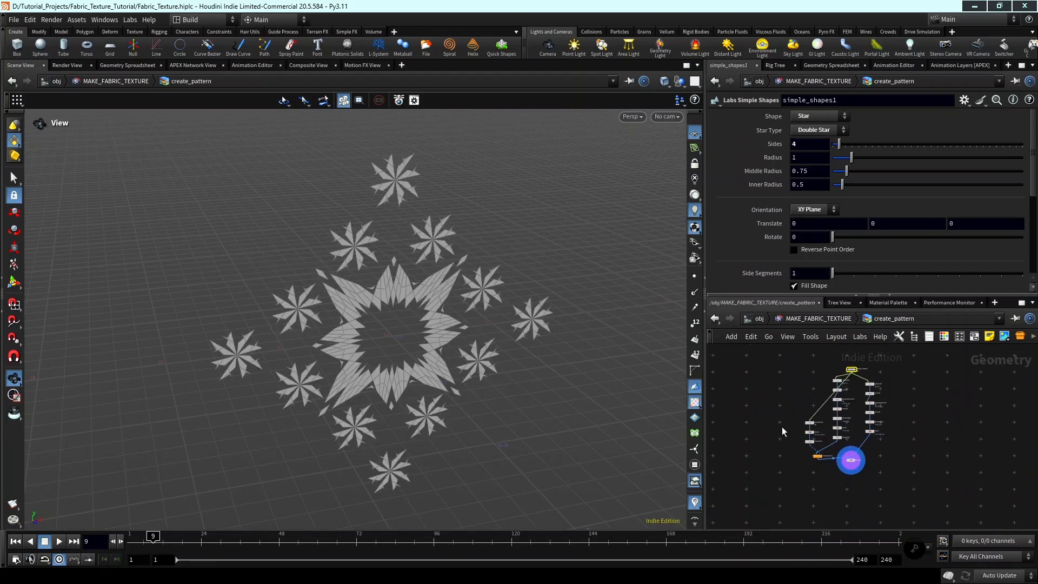
Add a Clip node after merge1, wire it to the merge output, align it beneath and display its result.
scroll(830, 482, "up", 3)
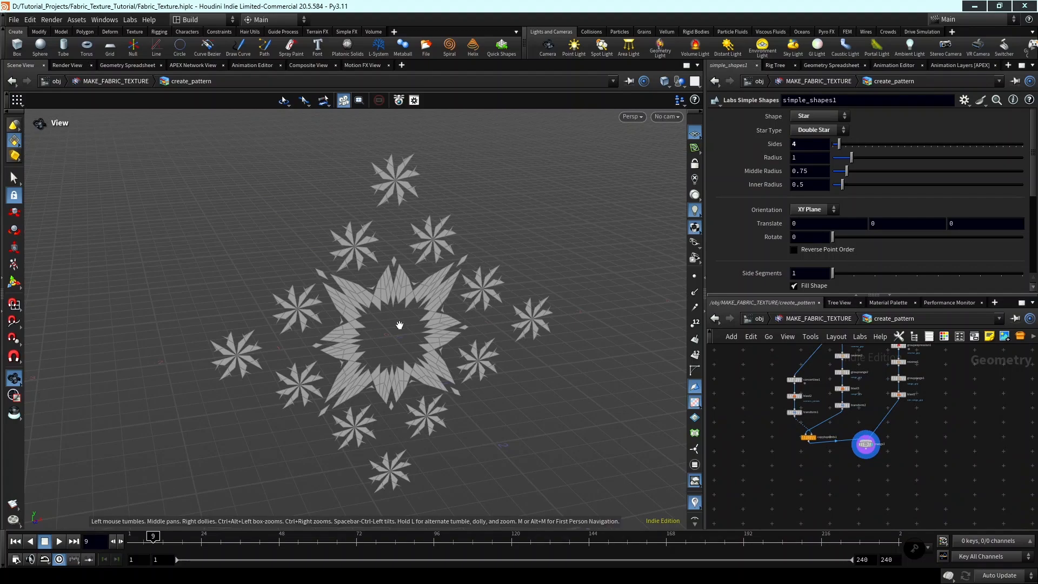
mouse_move(400, 326)
left_mouse_down()
mouse_move(430, 352)
mouse_move(402, 331)
left_mouse_up()
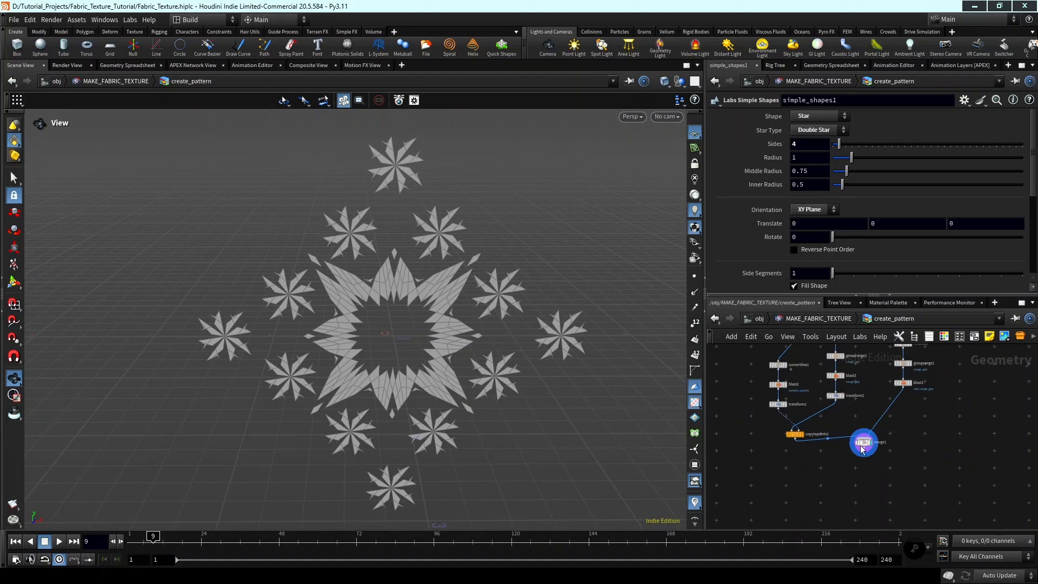
scroll(871, 448, "up", 3)
left_click_drag(867, 442, 870, 475)
scroll(876, 461, "up", 2)
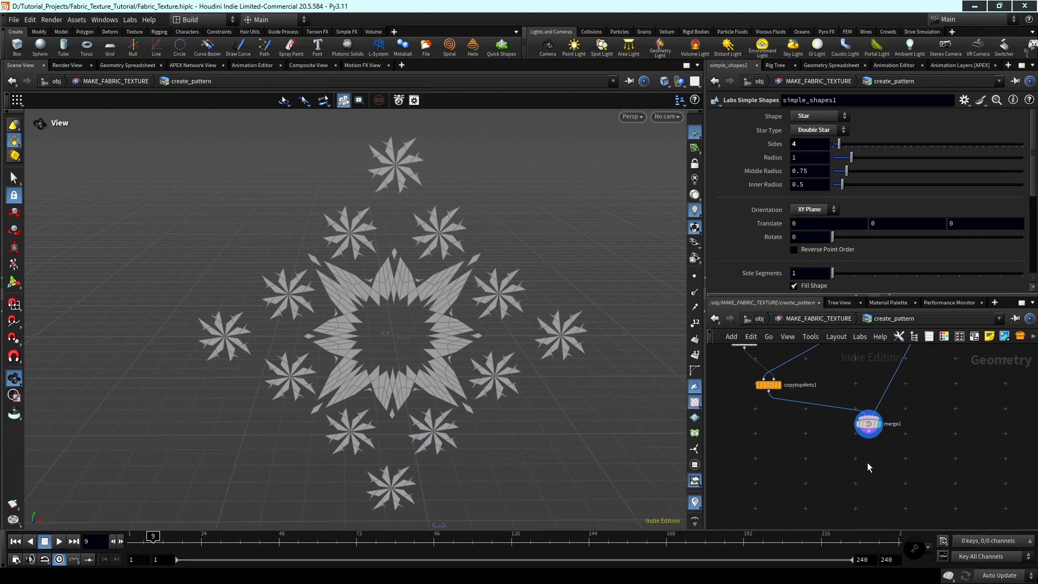
left_click_drag(375, 343, 394, 348)
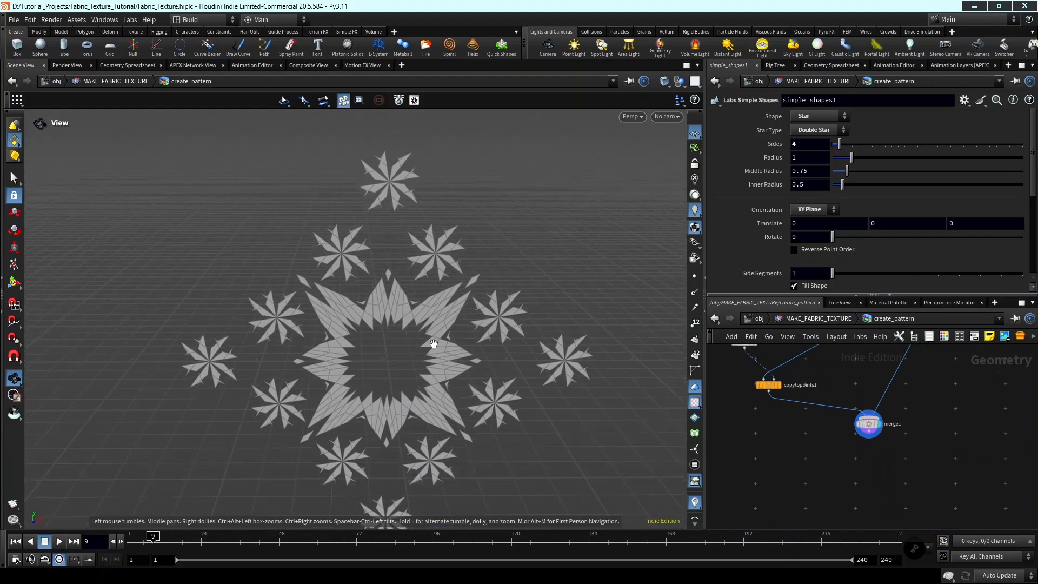
scroll(844, 433, "up", 1)
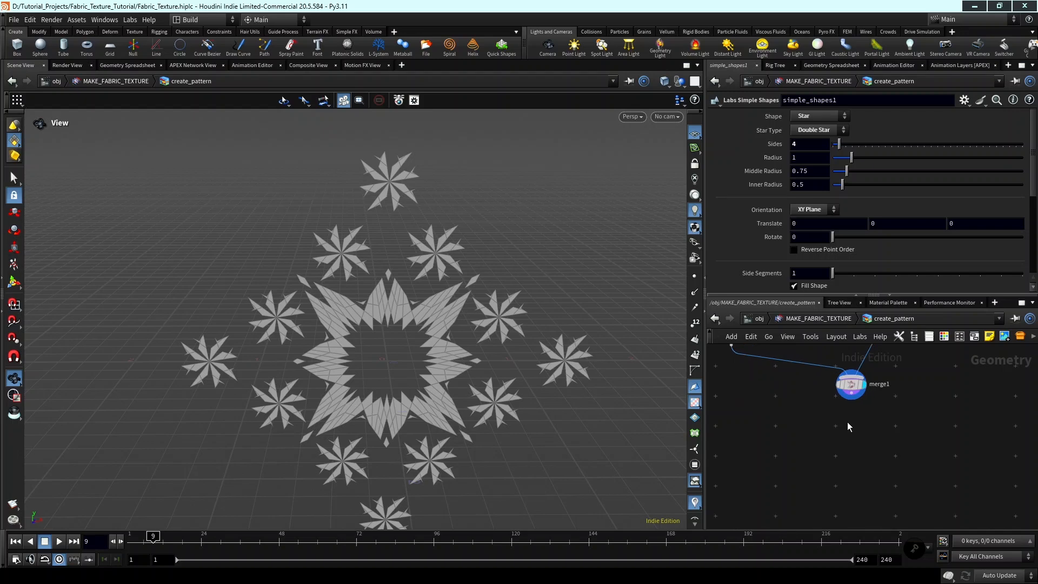
key("Tab")
type("clip")
key("Return")
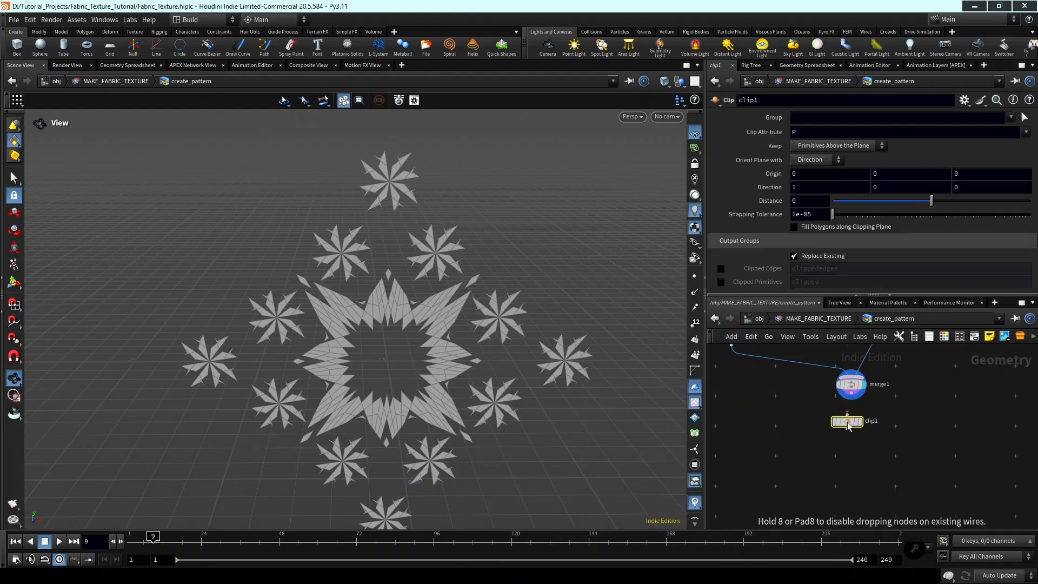
left_click(848, 422)
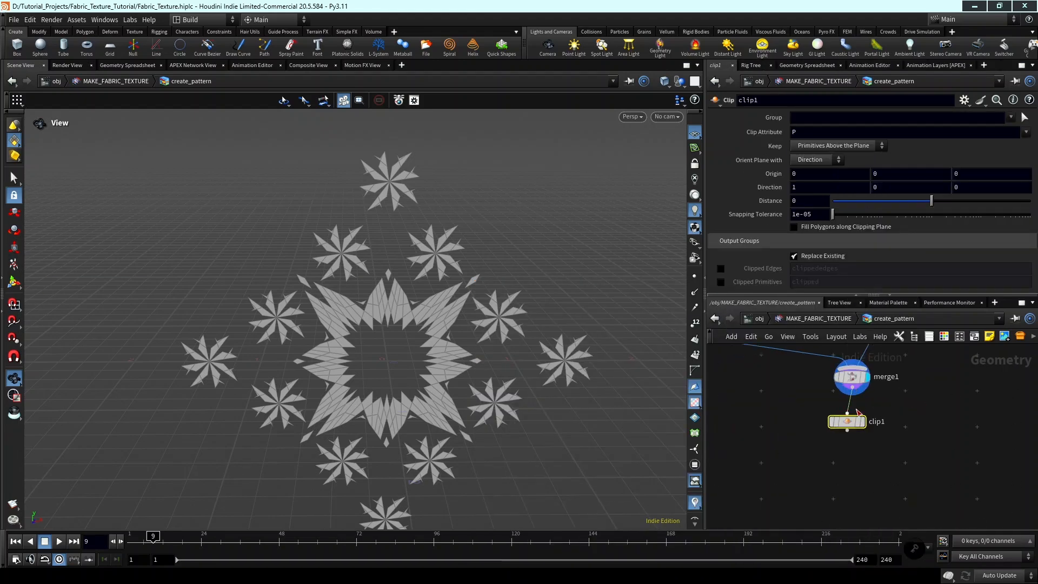
scroll(859, 423, "up", 1)
left_click(863, 422)
left_click_drag(853, 422, 858, 425)
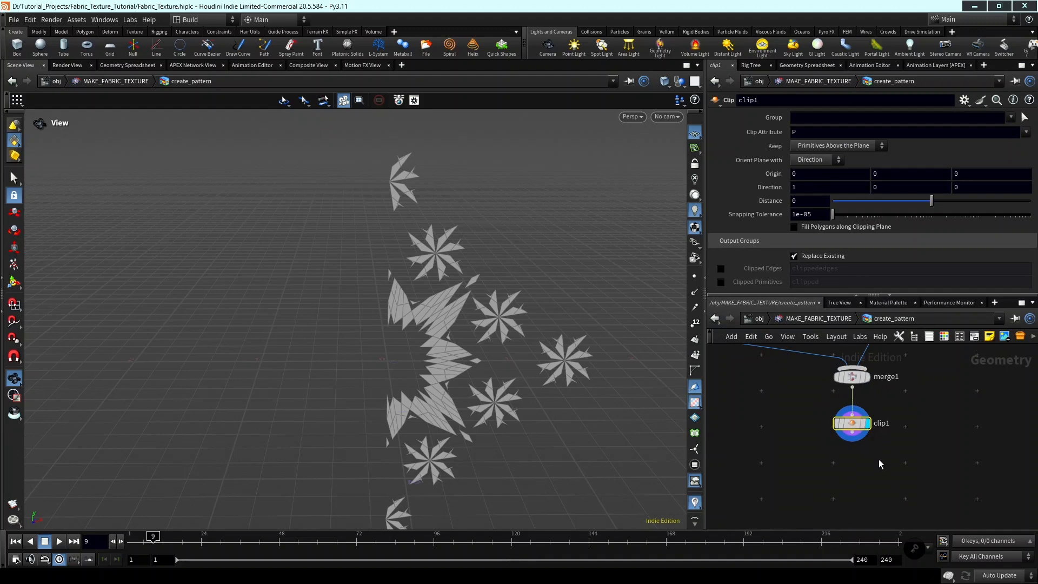
Add a second Clip node after clip1, connect it to clip1's output, align it beneath and display it.
key("Tab")
type("clip")
key("Return")
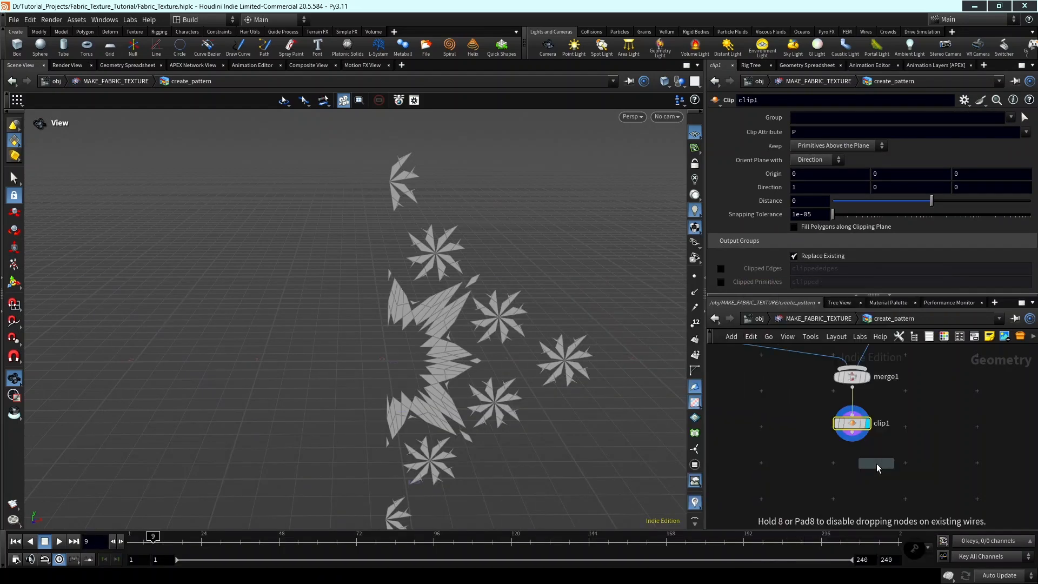
left_click(877, 463)
scroll(877, 463, "up", 1)
left_click(875, 451)
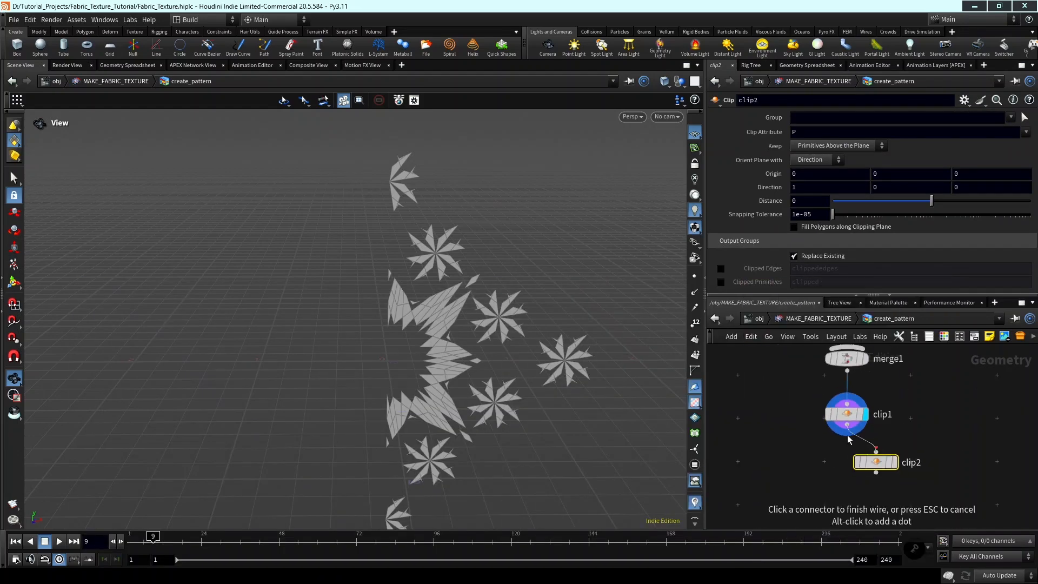
left_click(848, 426)
left_click(895, 463)
left_click_drag(892, 463, 863, 463)
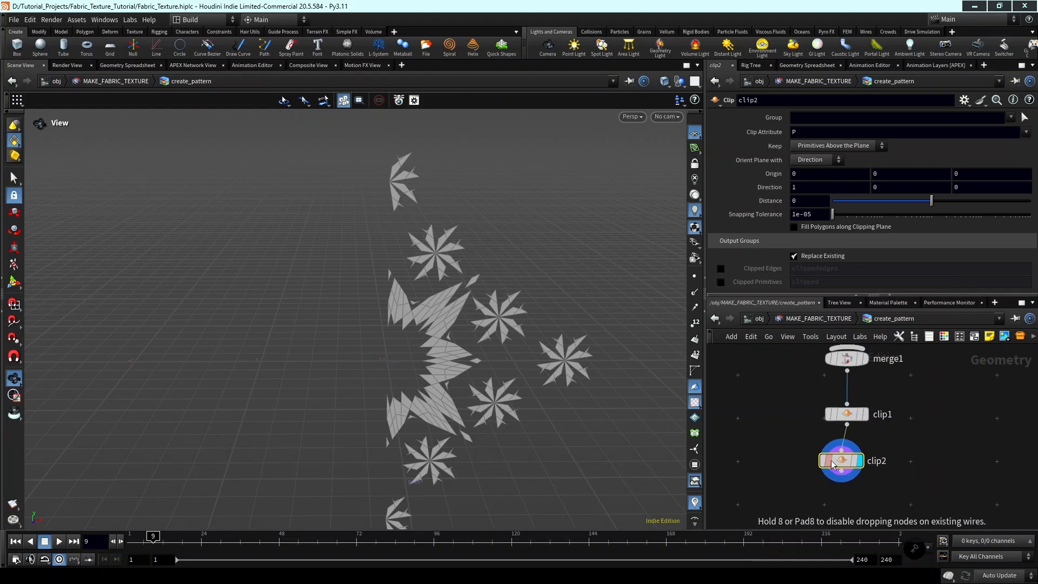
Set the Direction of clip2 to 0, 1, 0 to keep only the upper quarter of the pattern.
type("1")
key("Return")
double_click(826, 187)
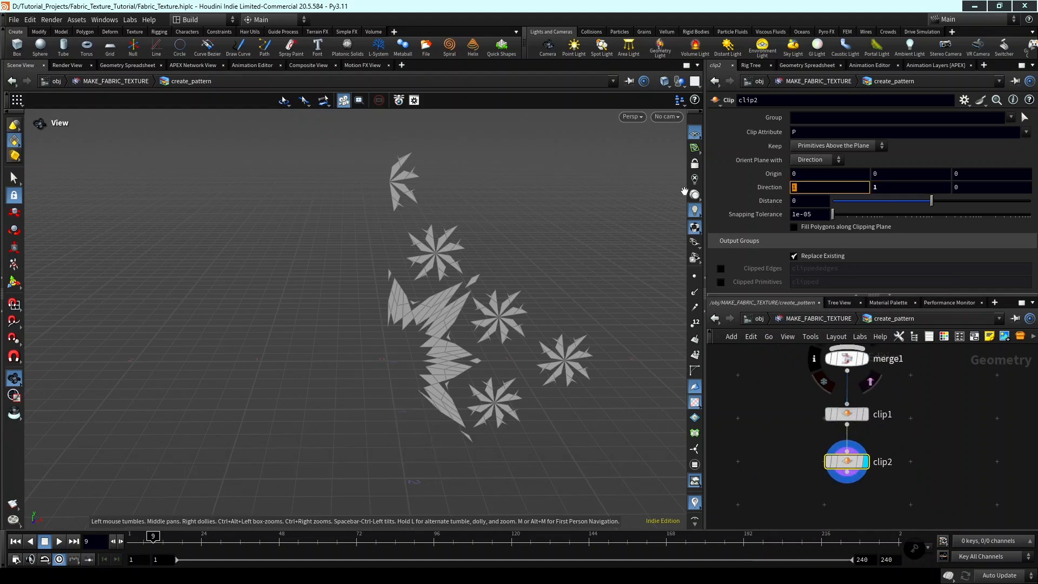
type("0")
key("Return")
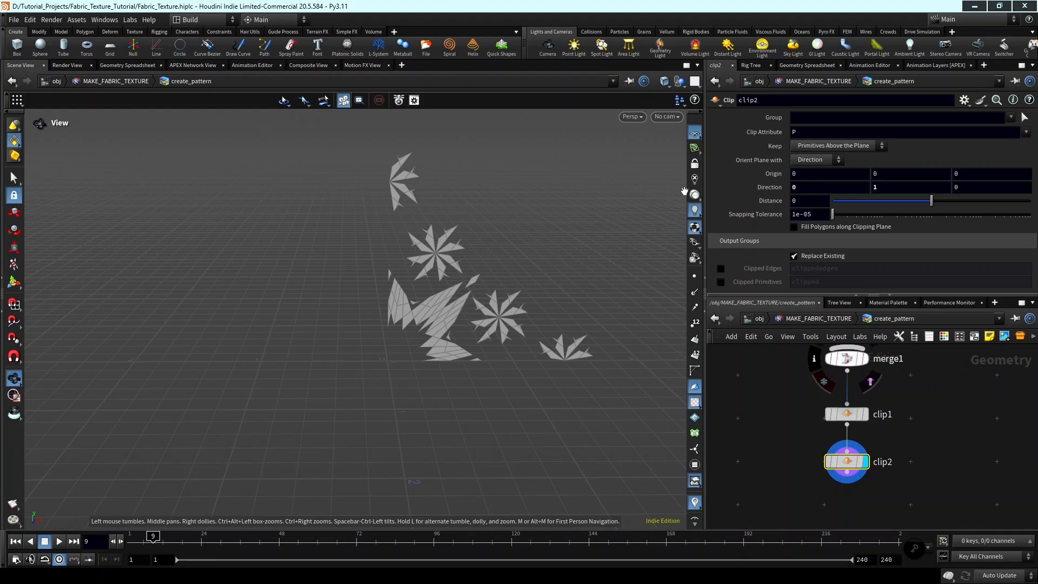
middle_click_drag(342, 307, 301, 324)
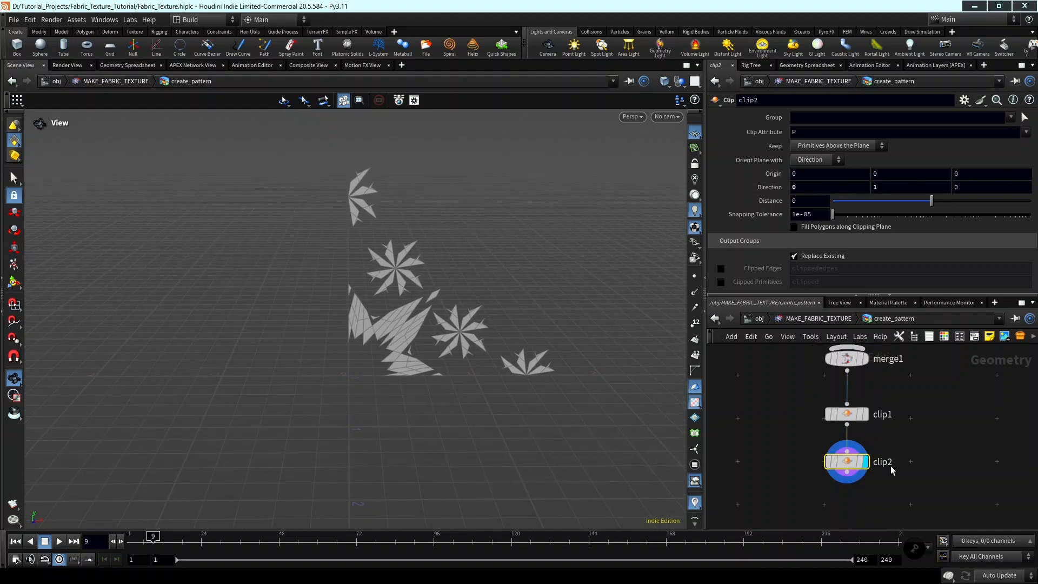
Add a Null node below clip2 and connect it to clip2's output.
middle_click_drag(866, 506, 865, 441)
scroll(865, 441, "down", 1)
key("Tab")
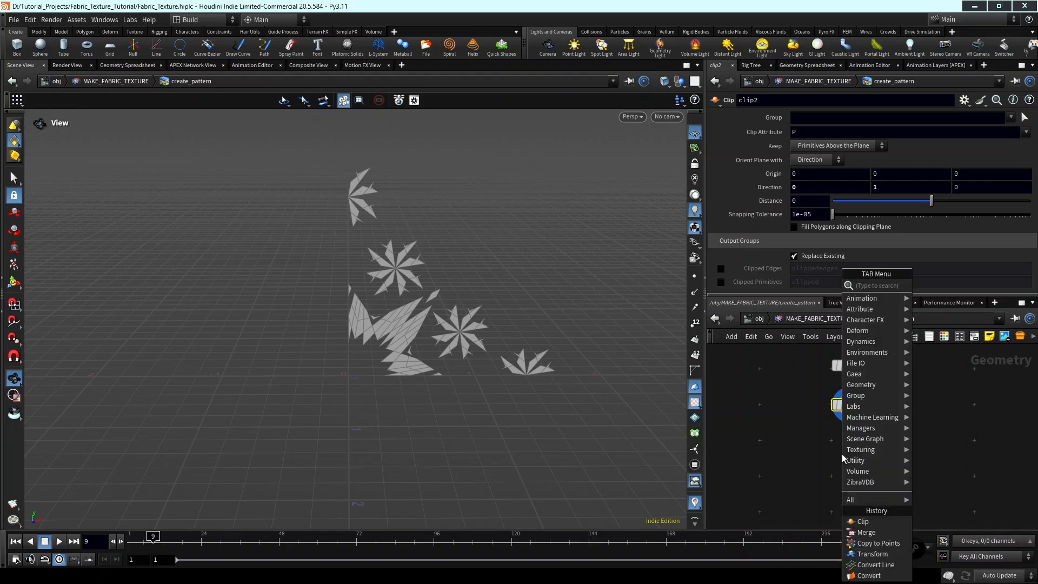
type("null")
key("Return")
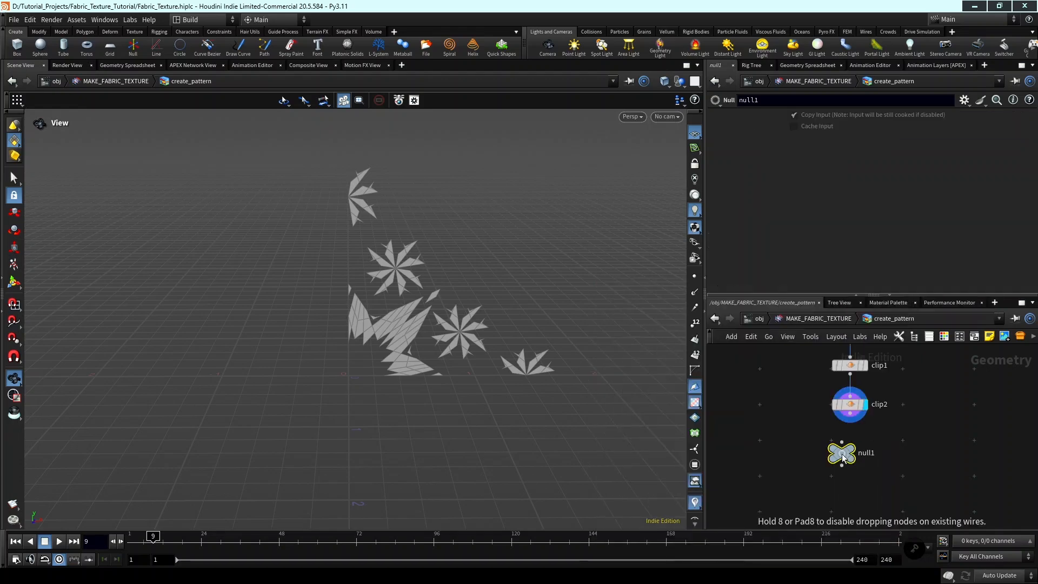
scroll(842, 453, "up", 2)
left_click(855, 459)
left_click(854, 441)
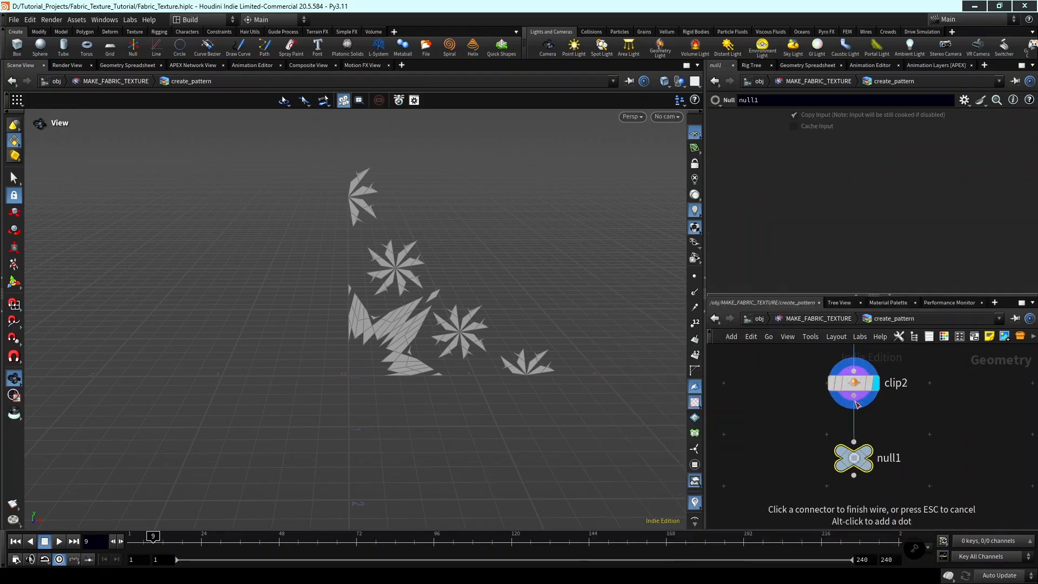
left_click(853, 395)
Rename the Null node to OUT_PATTERN and make it the displayed node.
double_click(887, 458)
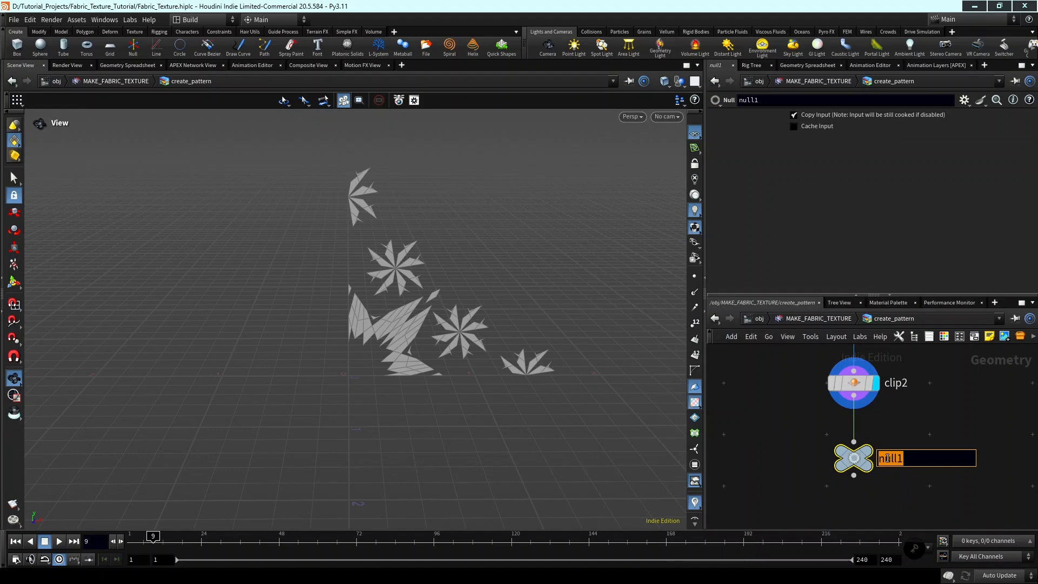
type("OUT_PATTERN")
key("Return")
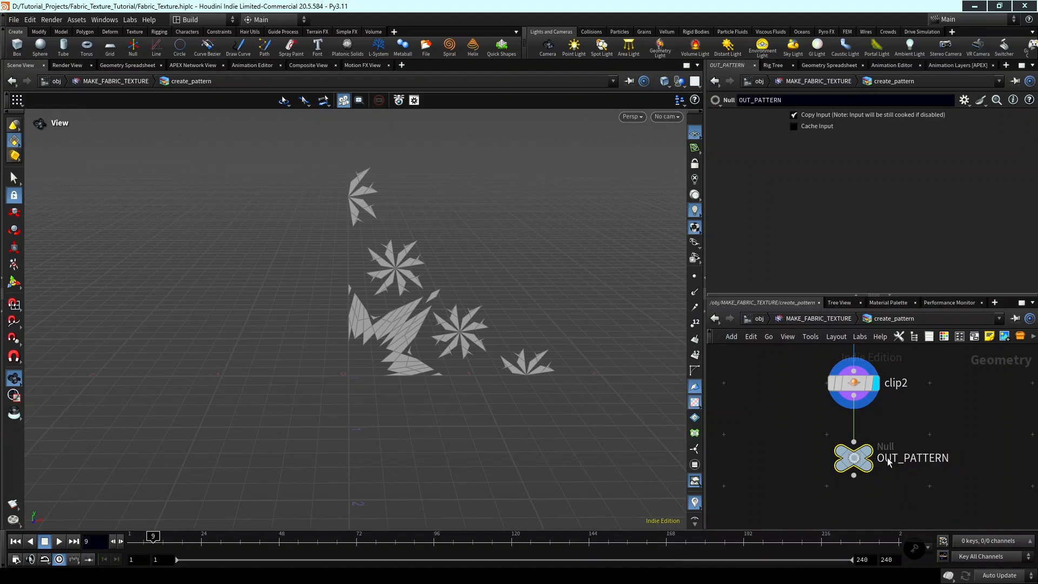
scroll(888, 461, "up", 2)
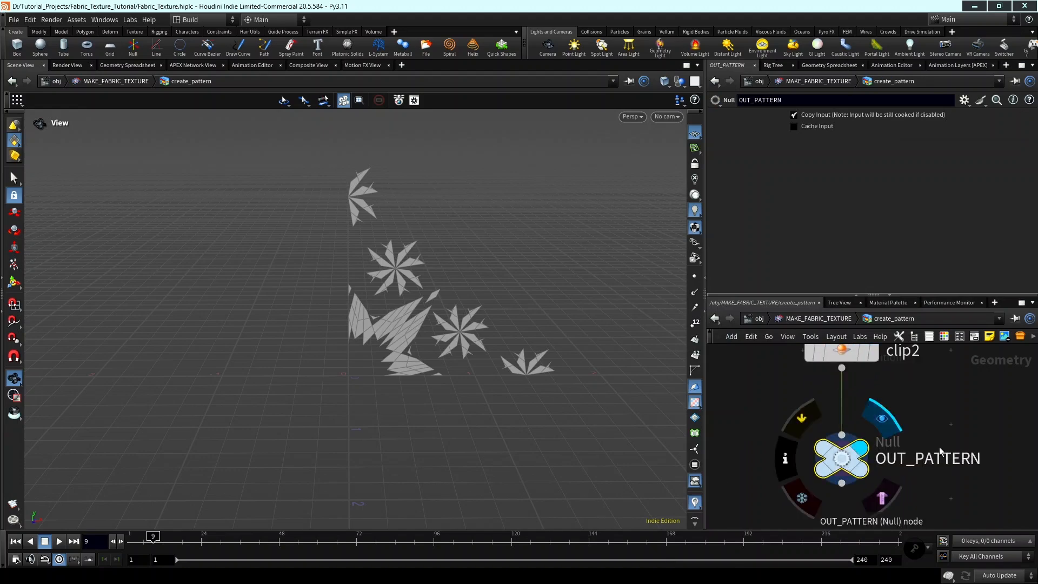
scroll(956, 442, "down", 1)
middle_click_drag(965, 439, 970, 464)
Go back up to the MAKE_FABRIC_TEXTURE network and display the create_pattern SOP Import node.
left_click(826, 320)
scroll(895, 431, "down", 3)
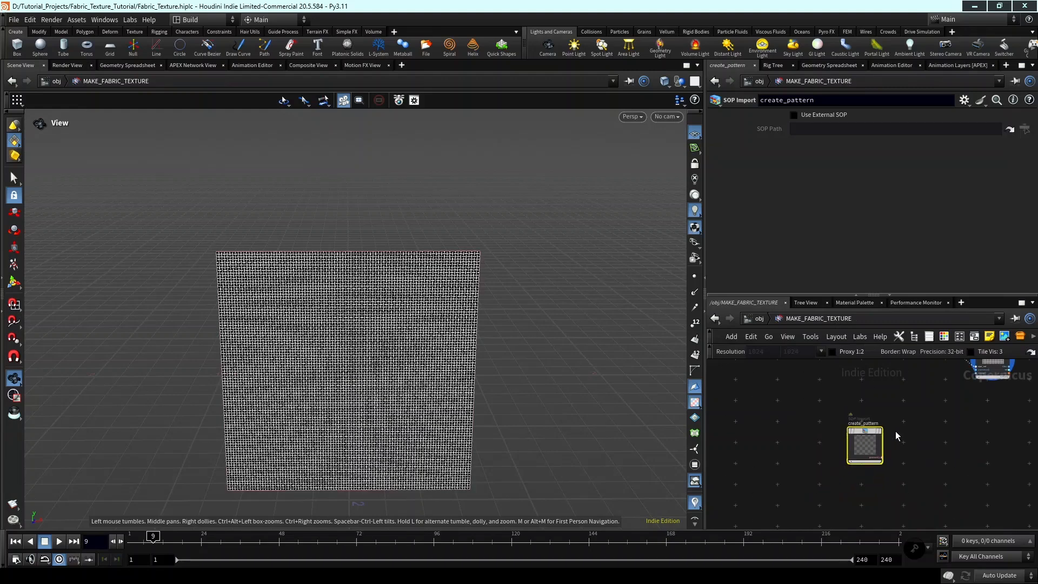
middle_click_drag(895, 430, 898, 431)
scroll(878, 431, "up", 4)
left_click(890, 430)
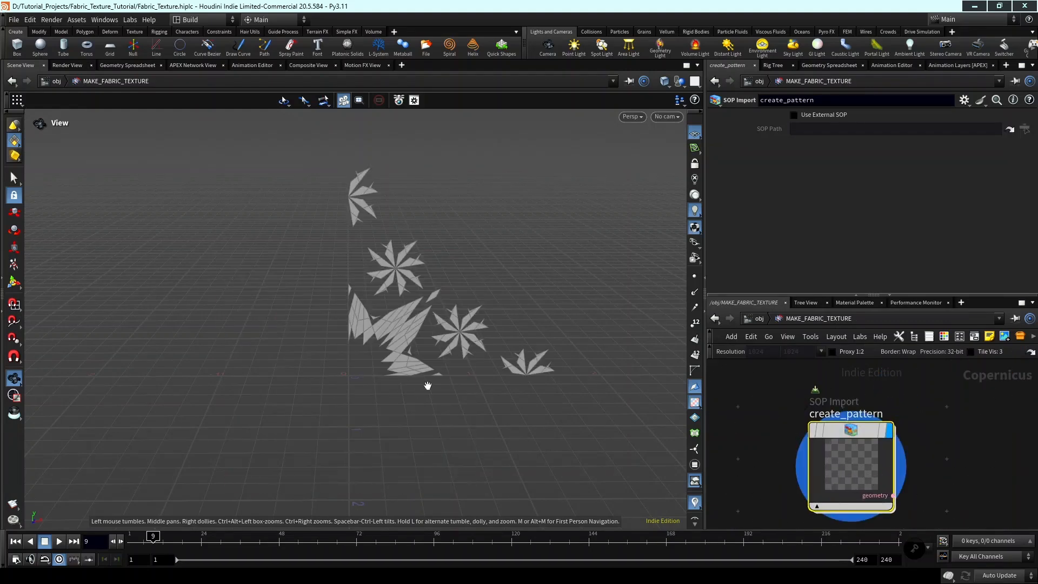
scroll(427, 386, "down", 1)
middle_click_drag(428, 385, 398, 403)
scroll(919, 462, "down", 1)
middle_click_drag(920, 461, 900, 440)
scroll(904, 444, "down", 3)
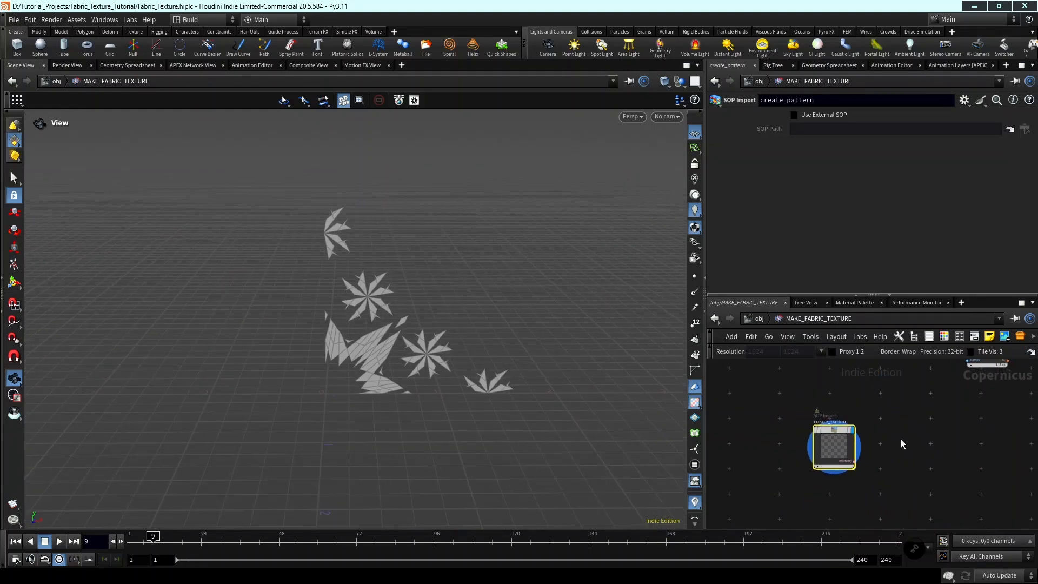
key("Tab")
key("Escape")
key("Tab")
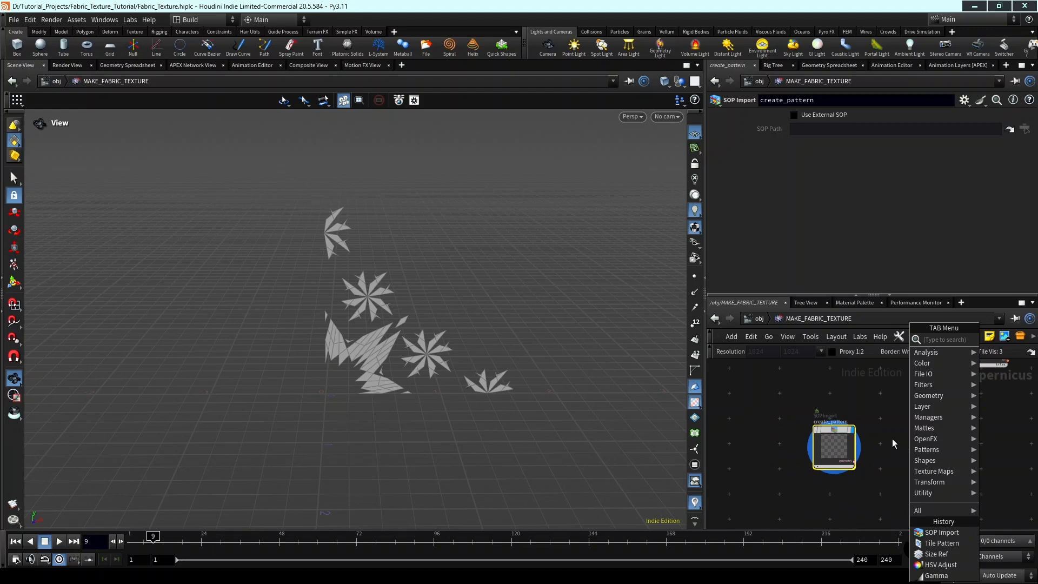
key("Escape")
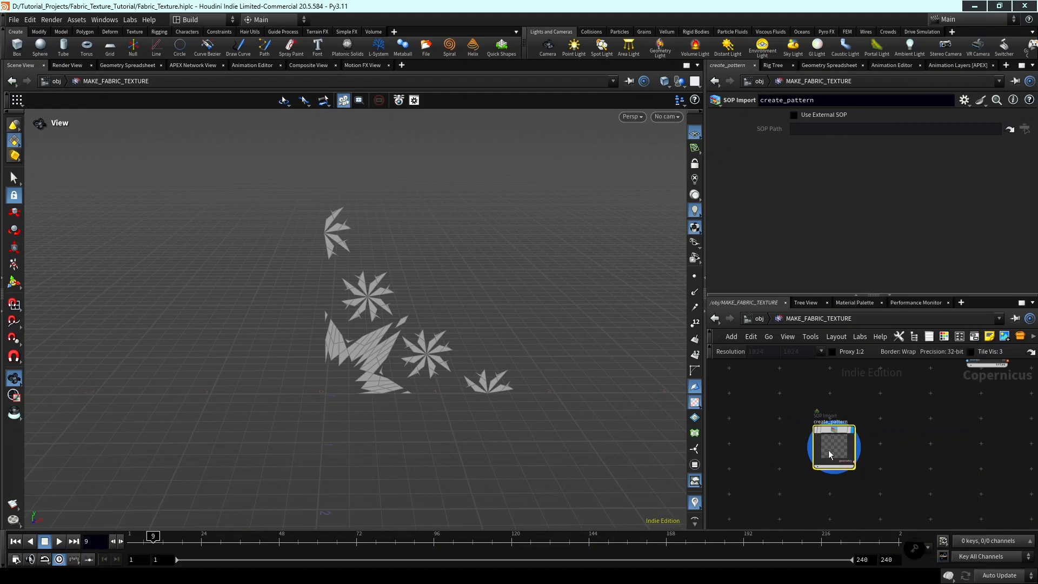
Add a Rasterize Setup node beside create_pattern, connect create_pattern's geometry output to its source input and display it.
scroll(832, 432, "up", 2)
key("Tab")
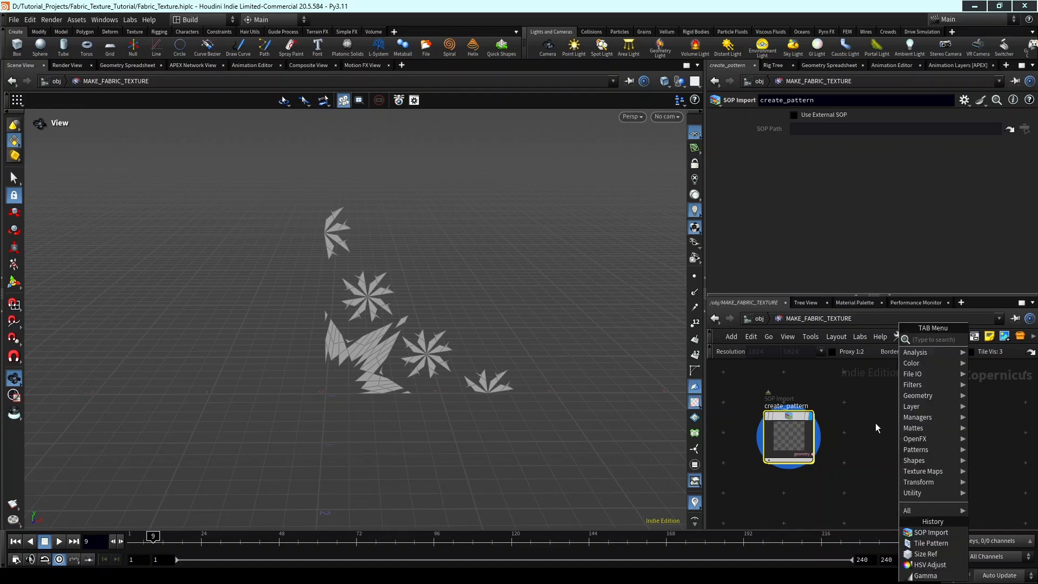
key("Escape")
key("Tab")
type("rast")
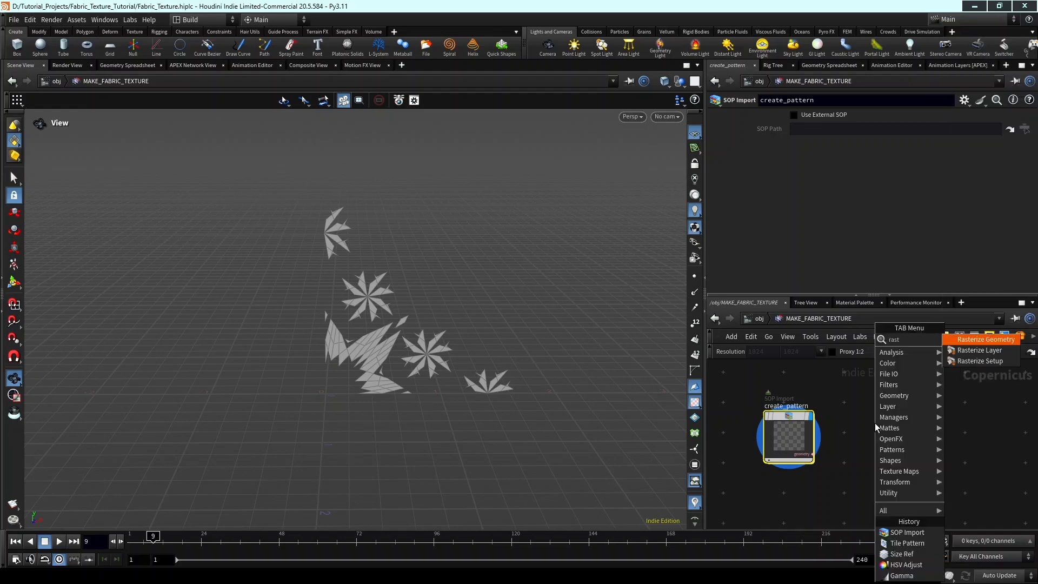
key("Down")
key("Down")
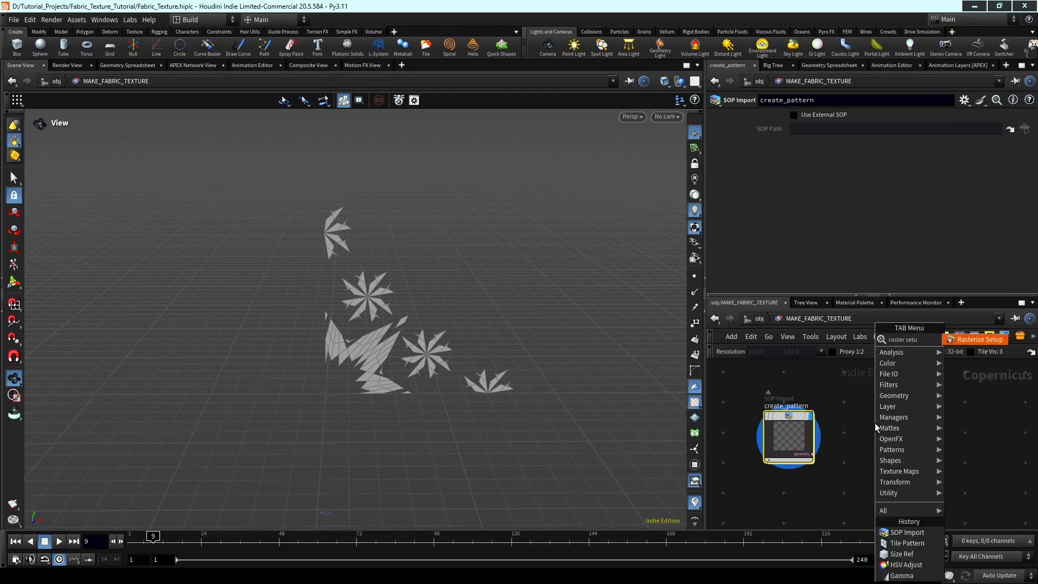
key("Return")
scroll(839, 458, "up", 3)
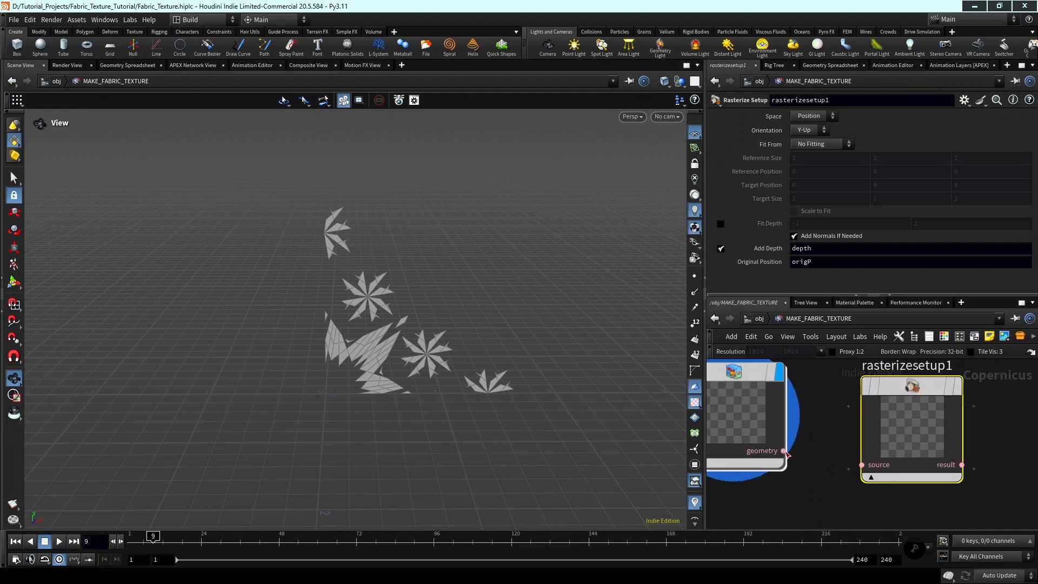
scroll(831, 489, "down", 2)
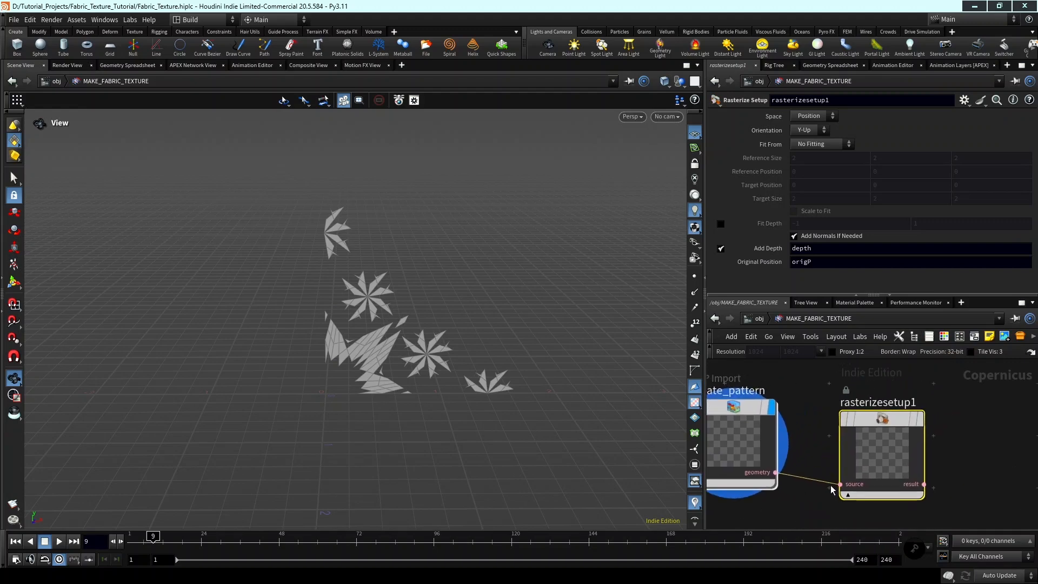
left_click(919, 419)
scroll(987, 463, "down", 2)
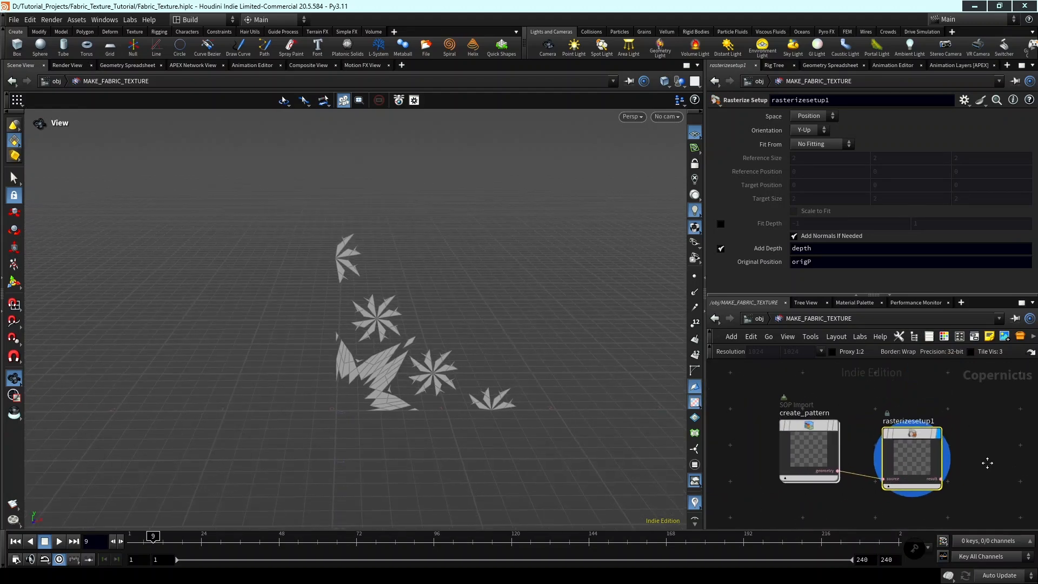
Add a Rasterize Geometry node after rasterizesetup1 and connect rasterizesetup1's result output to its geometry input.
middle_click_drag(986, 463, 982, 466)
left_click_drag(898, 454, 901, 446)
scroll(972, 453, "down", 2)
middle_click_drag(979, 453, 932, 449)
key("Tab")
key("Tab")
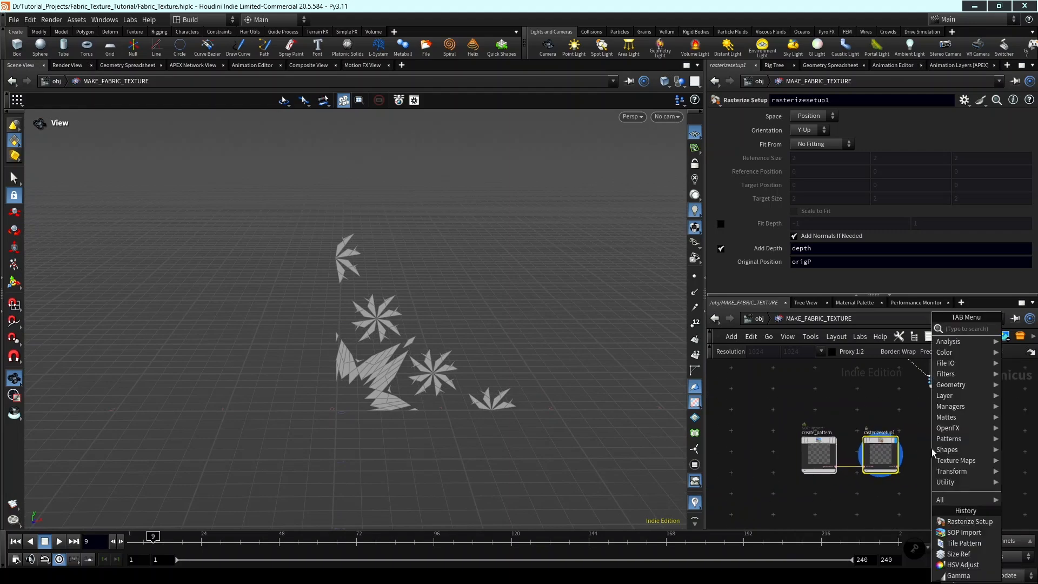
type("raster")
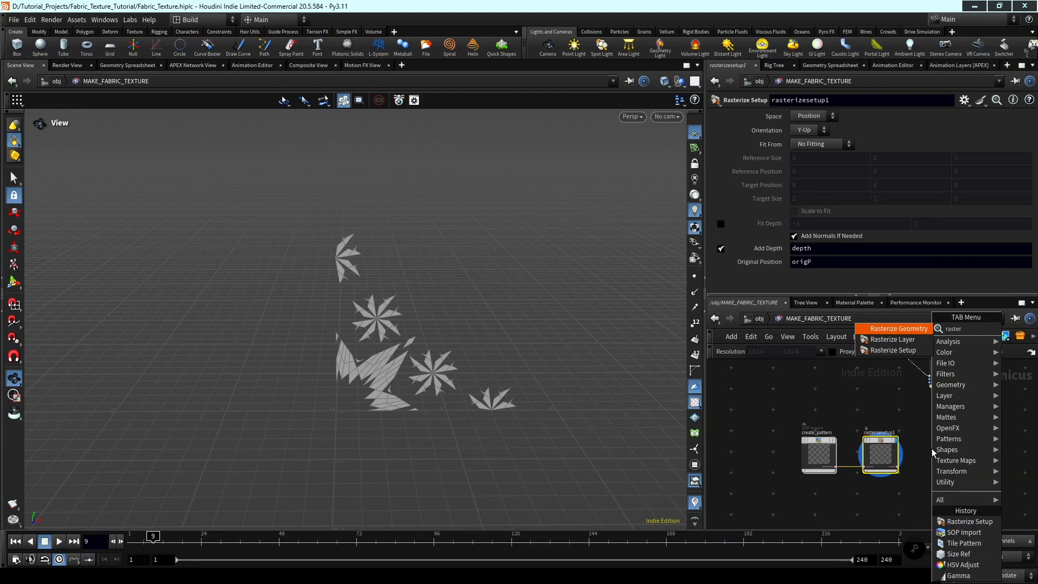
key("Return")
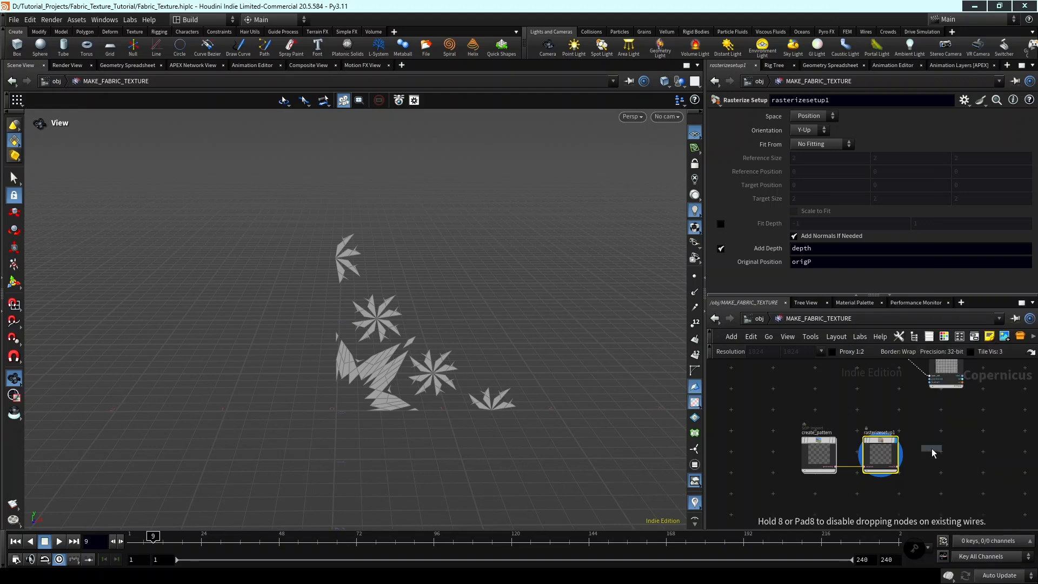
left_click(932, 450)
scroll(931, 452, "up", 4)
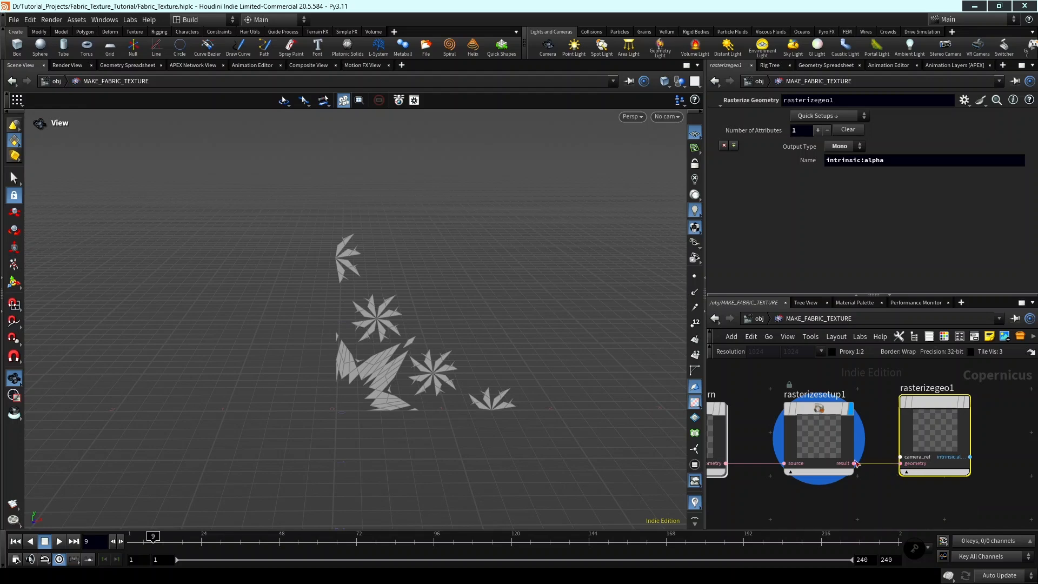
scroll(910, 494, "down", 3)
Connect sizeref1's layer output to the camera_ref input of rasterizegeo1 and display rasterizegeo1.
scroll(910, 495, "up", 4)
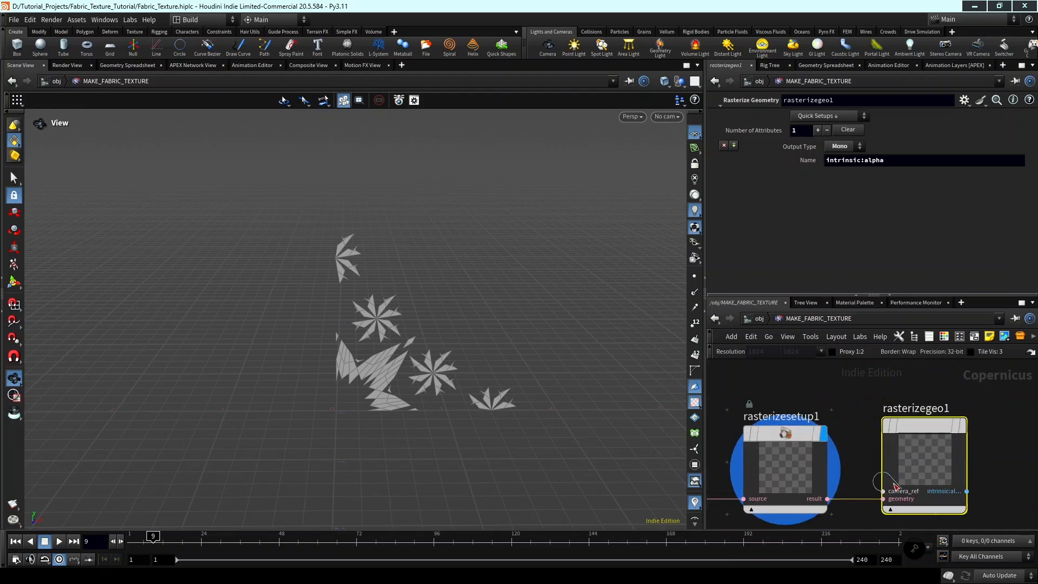
left_click(881, 487)
scroll(875, 385, "down", 3)
middle_click_drag(875, 384, 908, 464)
middle_click_drag(881, 405, 865, 346)
left_click(881, 396)
scroll(929, 437, "up", 3)
left_click(973, 369)
left_click_drag(589, 374, 580, 382)
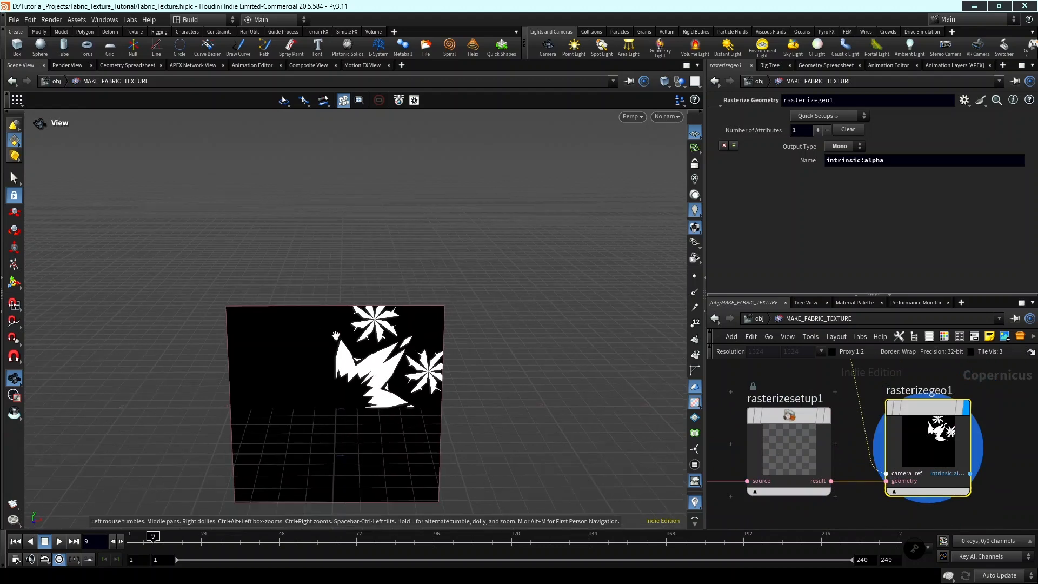
middle_click_drag(580, 382, 620, 324)
On rasterizesetup1, set Fit From to Bounding Box and enable Scale to Fit so the pattern fills the image.
scroll(924, 411, "down", 2)
scroll(899, 421, "down", 1)
middle_click_drag(839, 426, 878, 438)
scroll(878, 438, "up", 2)
left_click(876, 438)
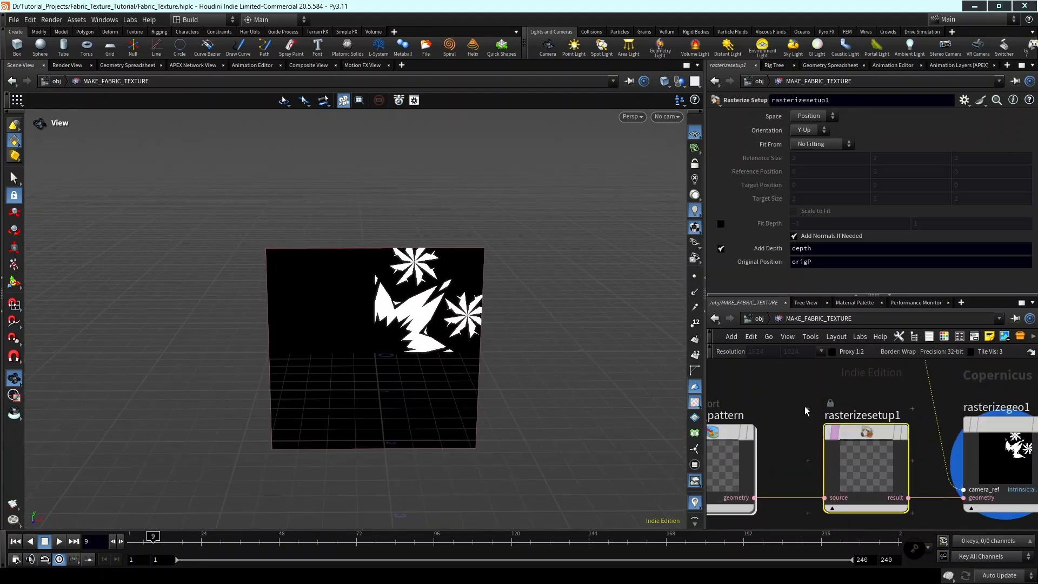
middle_click_drag(536, 270, 558, 263)
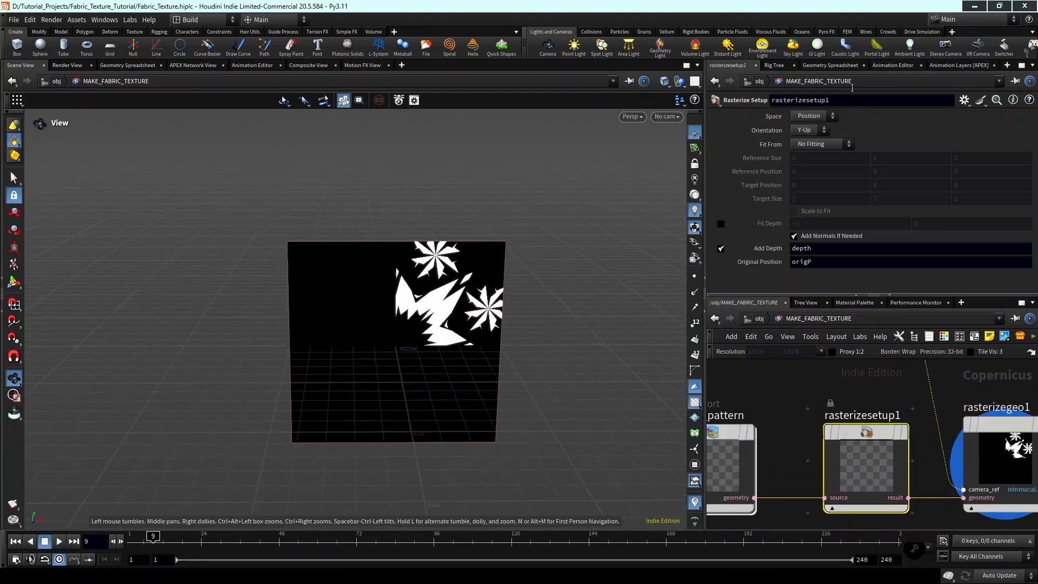
left_click(821, 143)
left_click(819, 167)
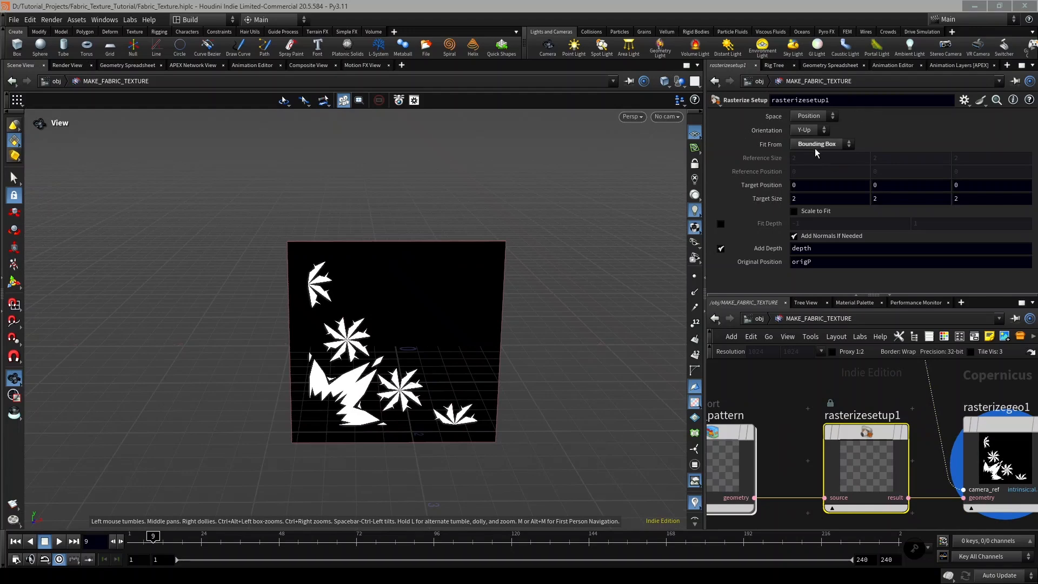
left_click(794, 211)
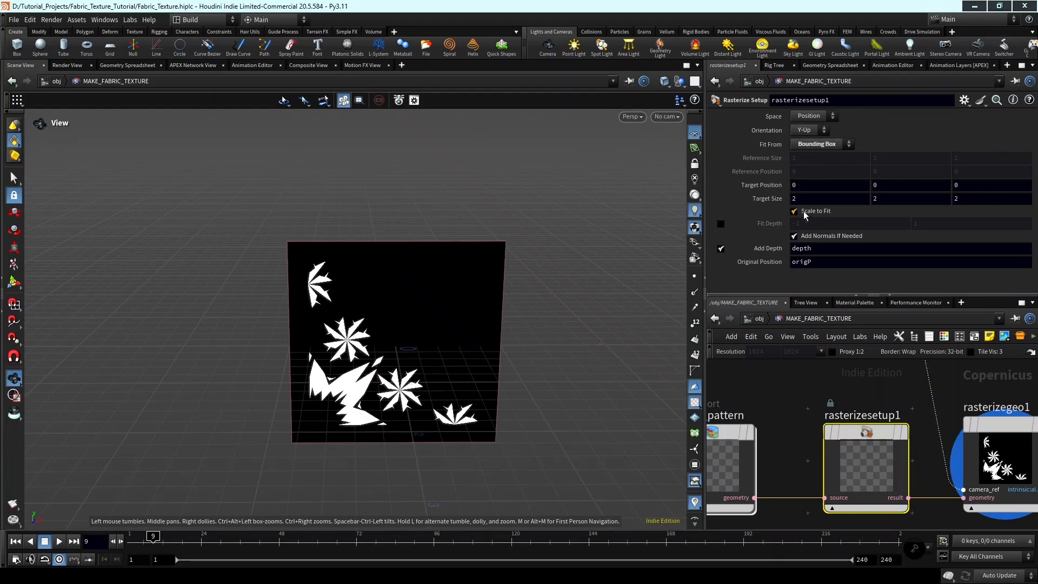
middle_click_drag(517, 308, 530, 348)
scroll(500, 361, "up", 2)
left_click_drag(499, 362, 553, 319)
scroll(991, 454, "down", 10)
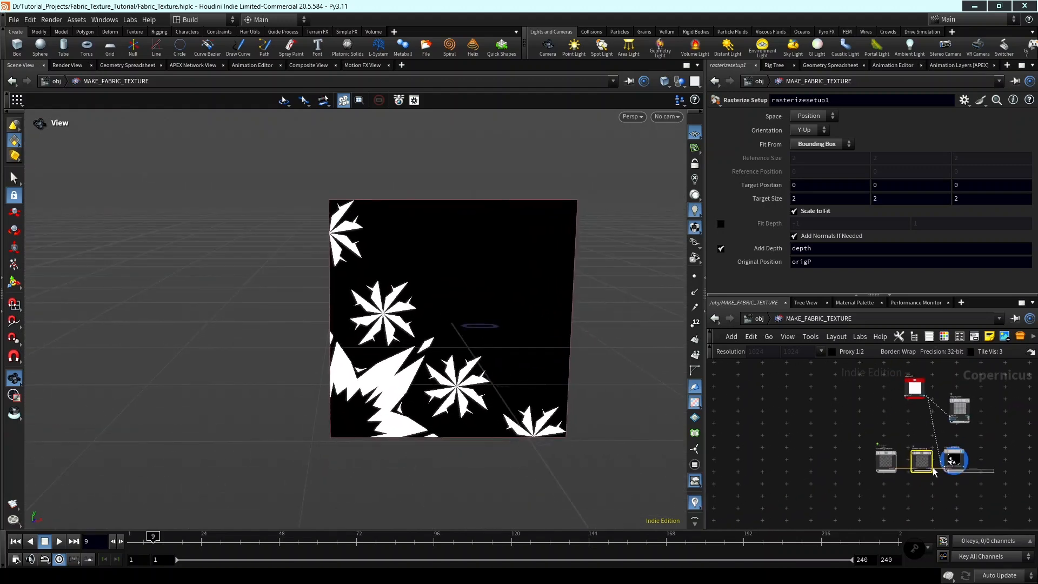
Move the create_pattern, rasterizesetup1 and rasterizegeo1 nodes together to free space below tilepattern1.
left_click_drag(990, 454, 873, 476)
left_click_drag(964, 464, 906, 489)
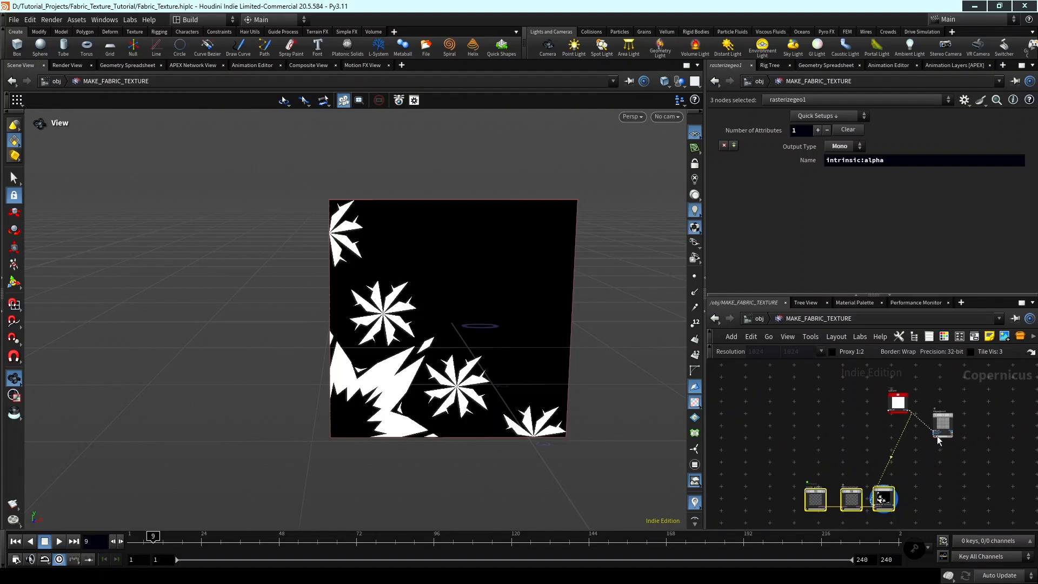
Create a reference copy of the tilepattern1 node and place it below the original.
scroll(924, 441, "up", 6)
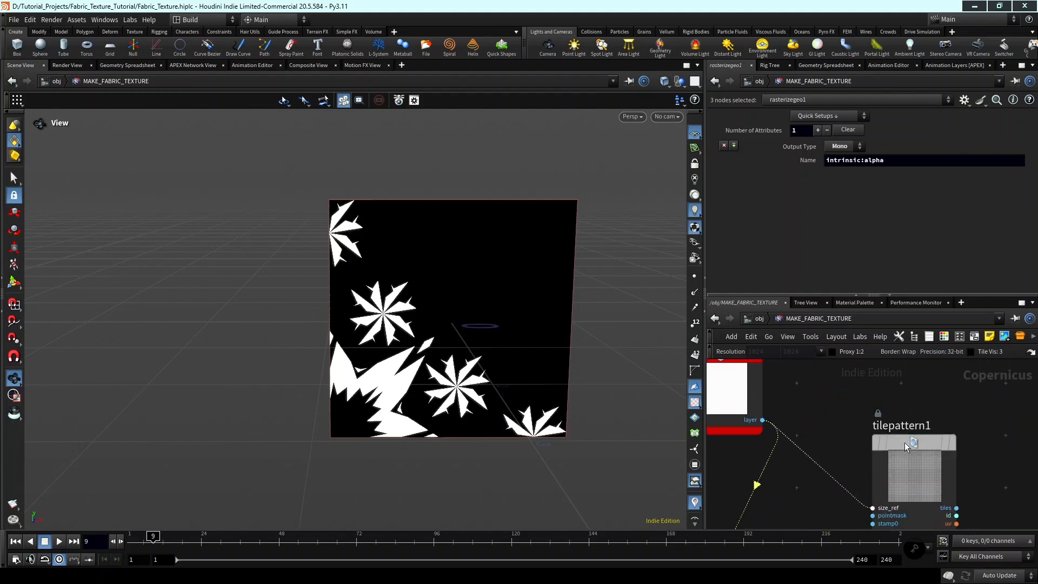
left_click(904, 442)
scroll(900, 428, "down", 1)
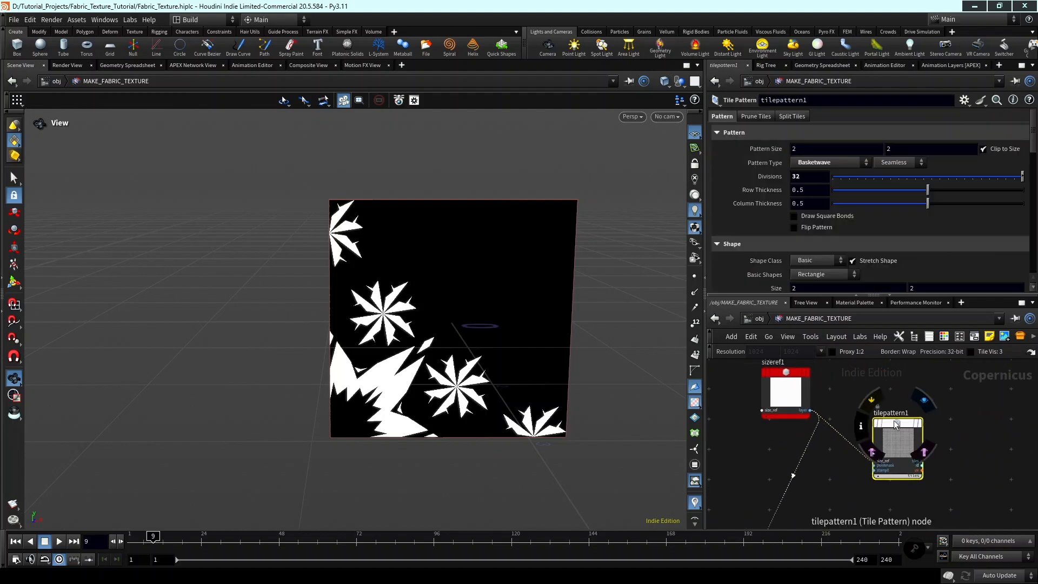
right_click(895, 425)
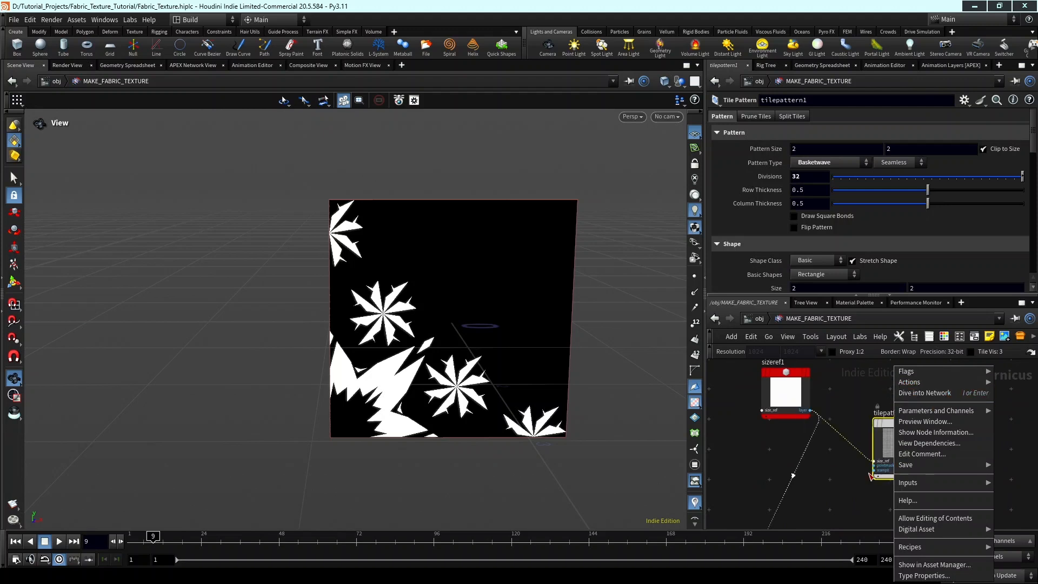
left_click(869, 474)
right_click(893, 429)
left_click(888, 433)
right_click(897, 423)
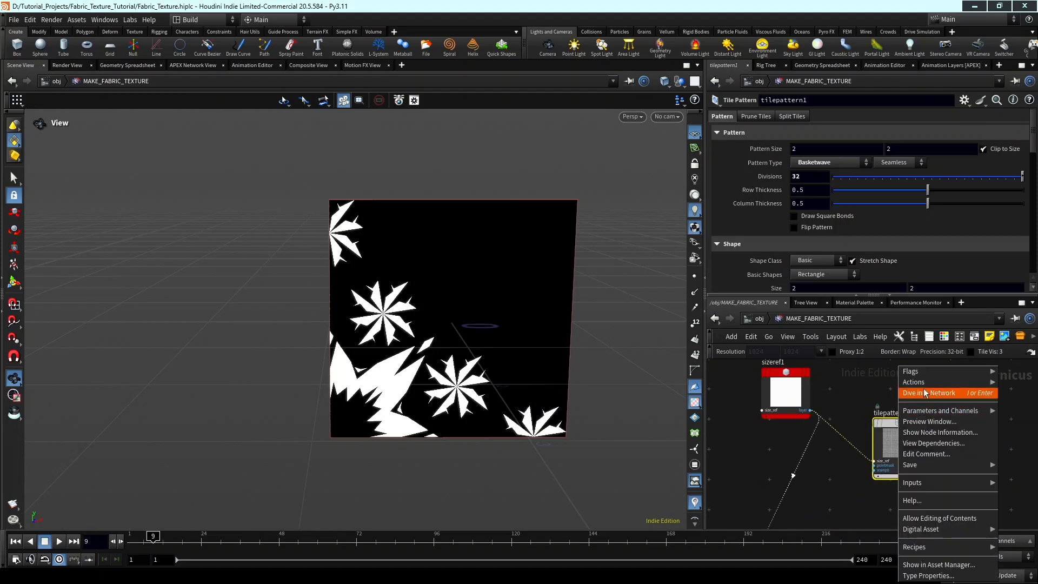
mouse_move(905, 386)
left_click(863, 439)
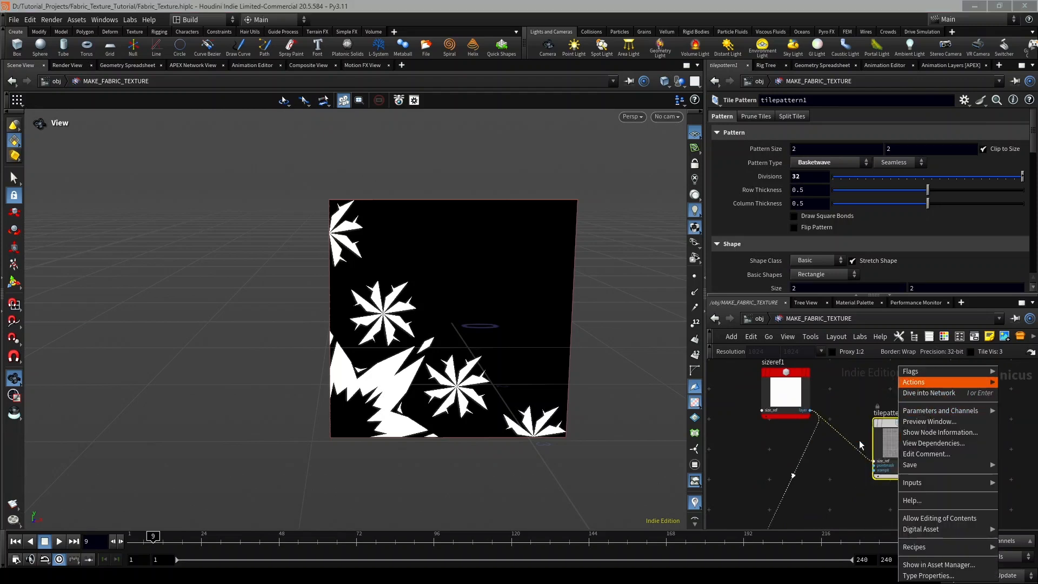
scroll(900, 479, "down", 1)
middle_click_drag(901, 480, 914, 503)
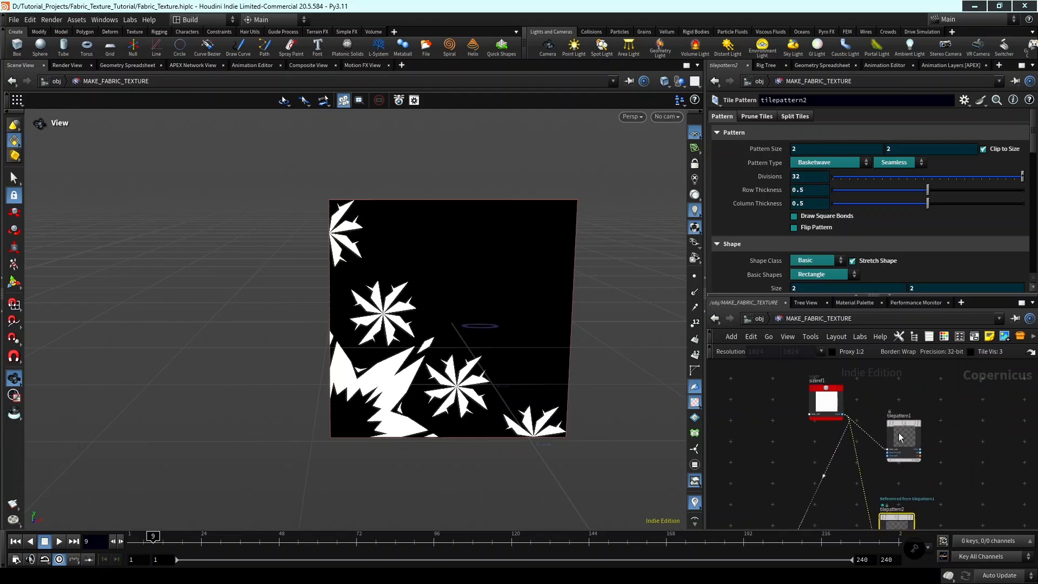
Compare tilepattern1 with its reference copy and move tilepattern2 down to the level of rasterizegeo1.
left_click(899, 435)
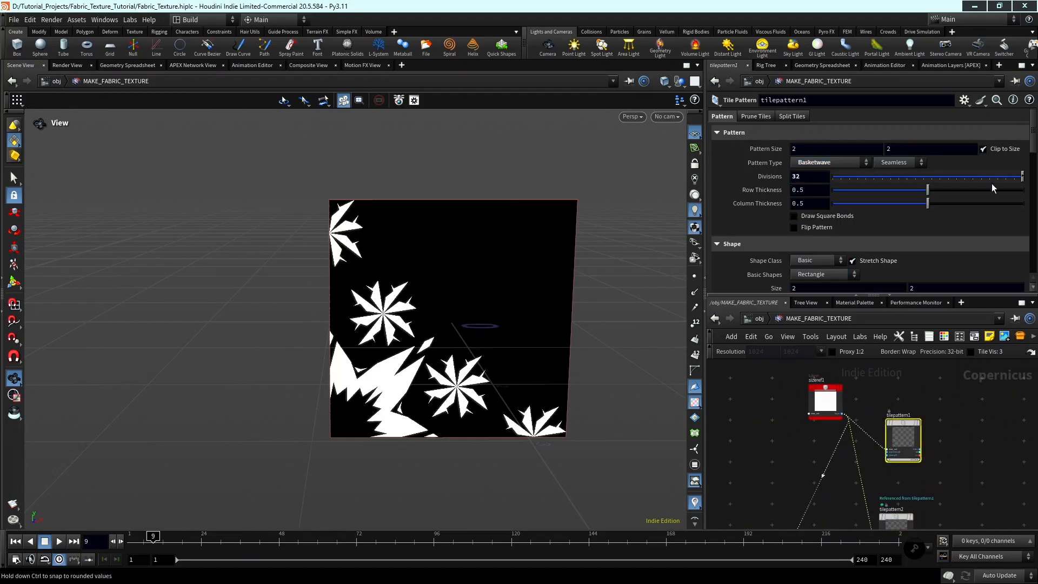
scroll(907, 421, "up", 4)
scroll(920, 426, "down", 3)
middle_click_drag(950, 429, 953, 341)
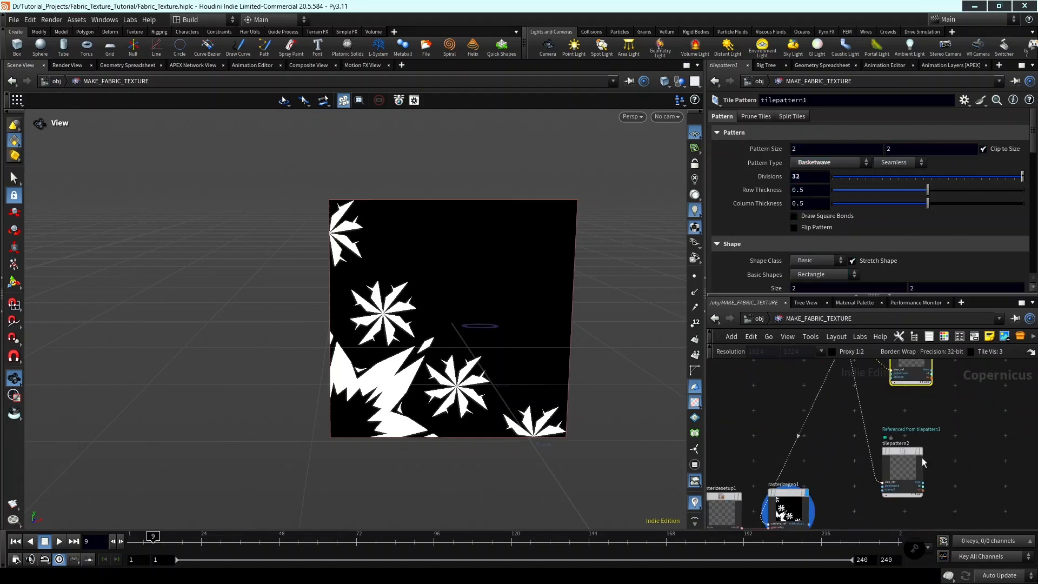
left_click(905, 464)
left_click_drag(909, 466, 932, 501)
middle_click_drag(963, 521, 980, 468)
Connect rasterizegeo1's intrinsic:alpha output to the pointmask input of tilepattern2.
scroll(947, 476, "up", 2)
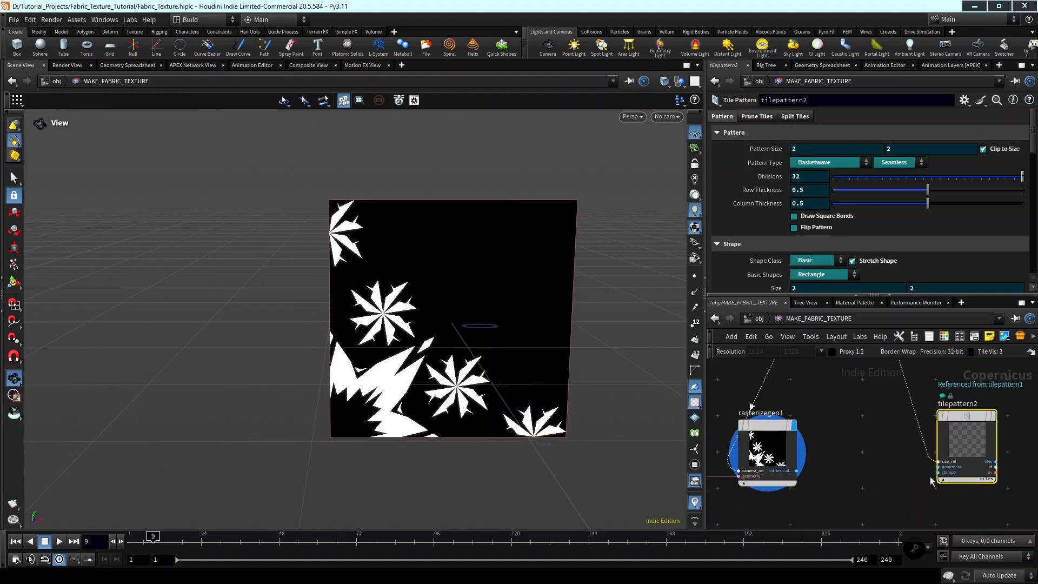
scroll(938, 470, "up", 2)
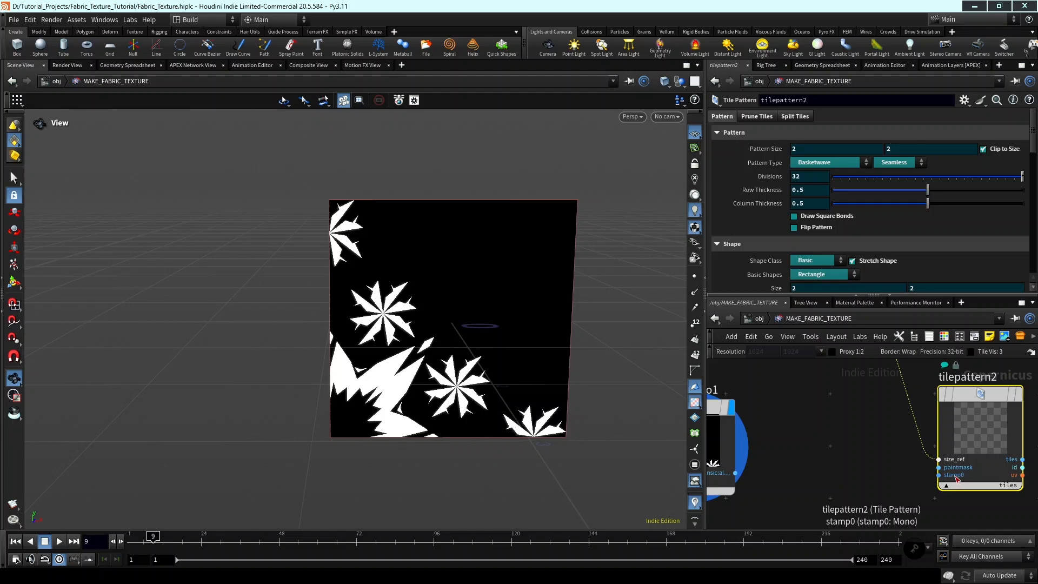
scroll(908, 469, "down", 1)
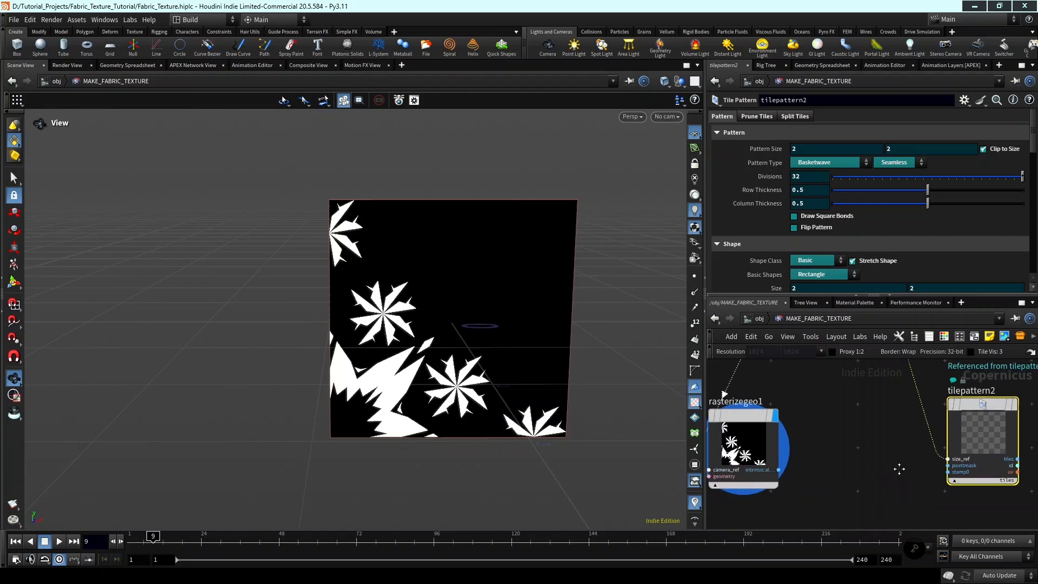
scroll(821, 470, "up", 1)
middle_click_drag(794, 469, 889, 473)
left_click(857, 476)
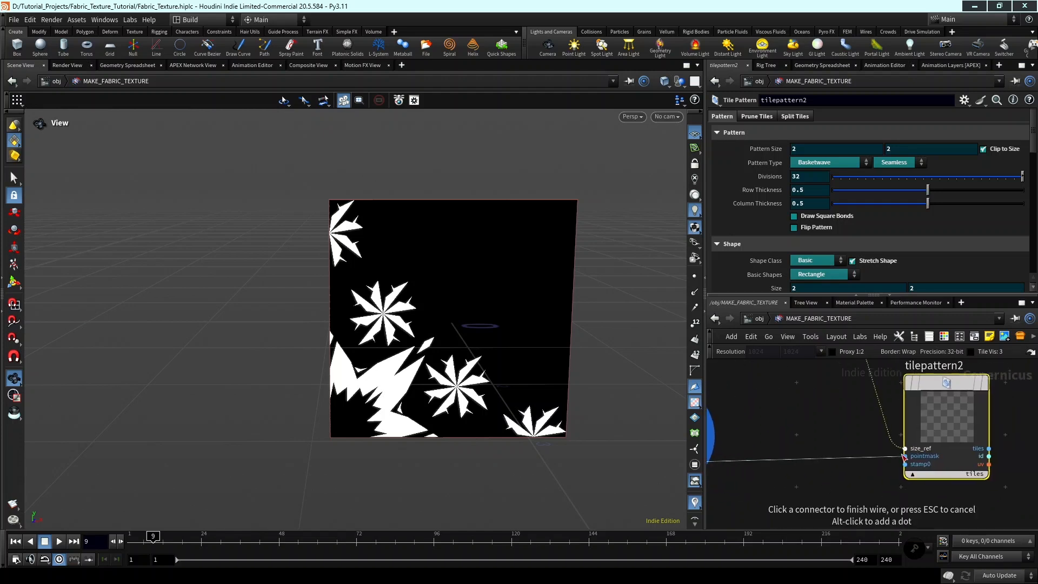
left_click(925, 458)
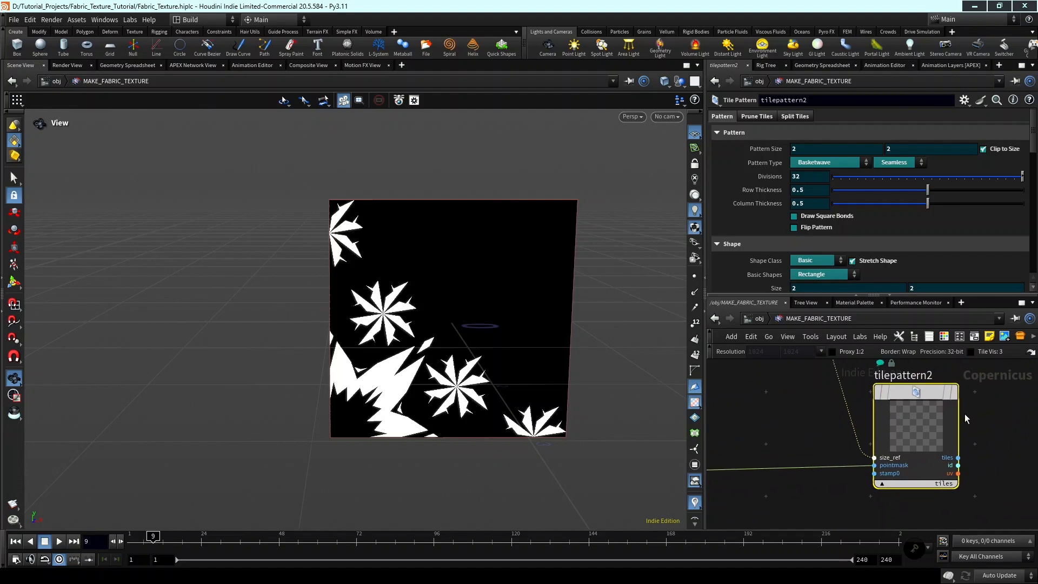
Display tilepattern2 and inspect the masked weave along the edge of the image.
mouse_move(958, 397)
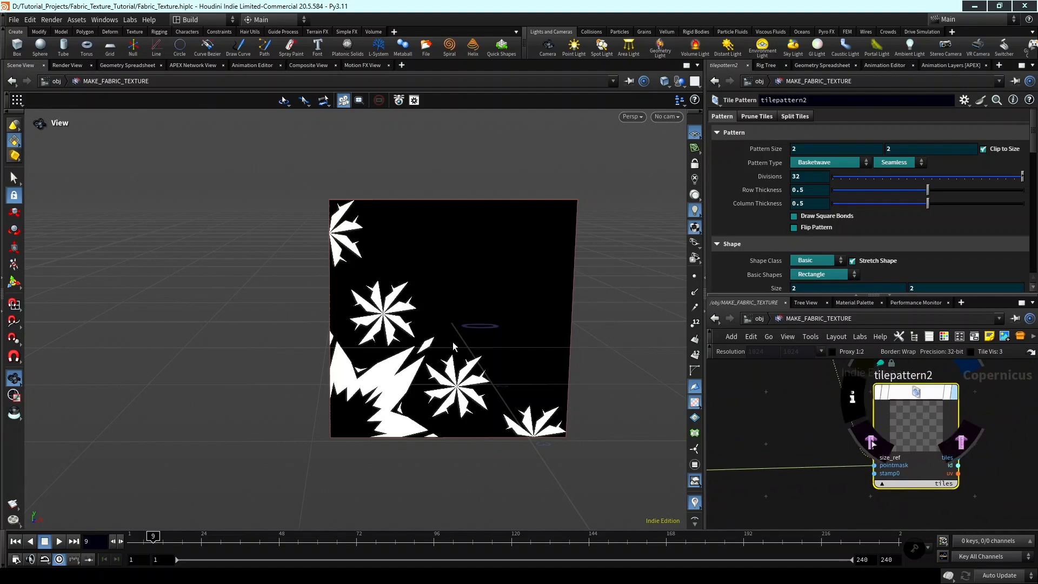
scroll(463, 357, "up", 5)
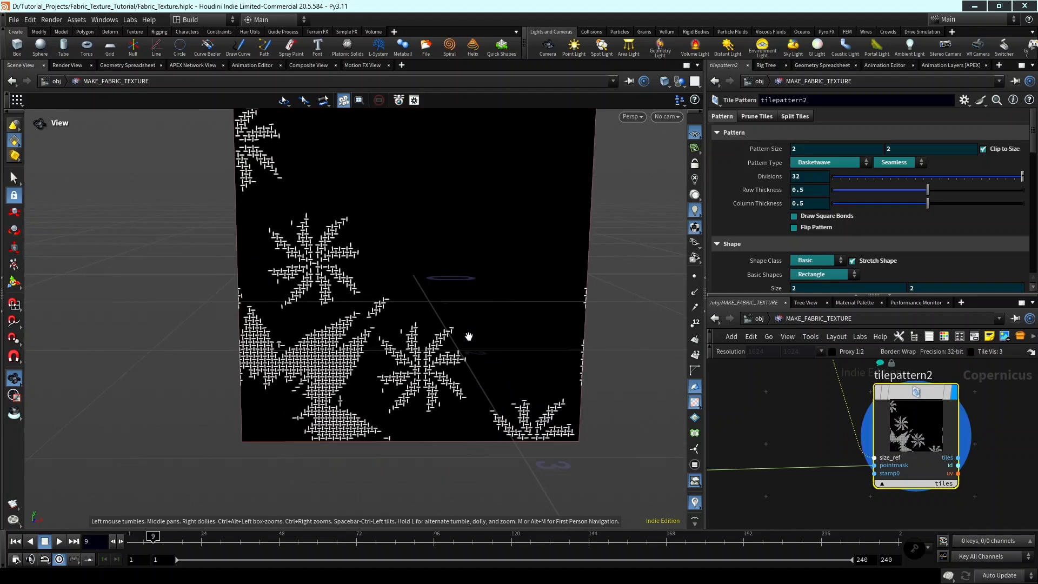
scroll(622, 365, "up", 5)
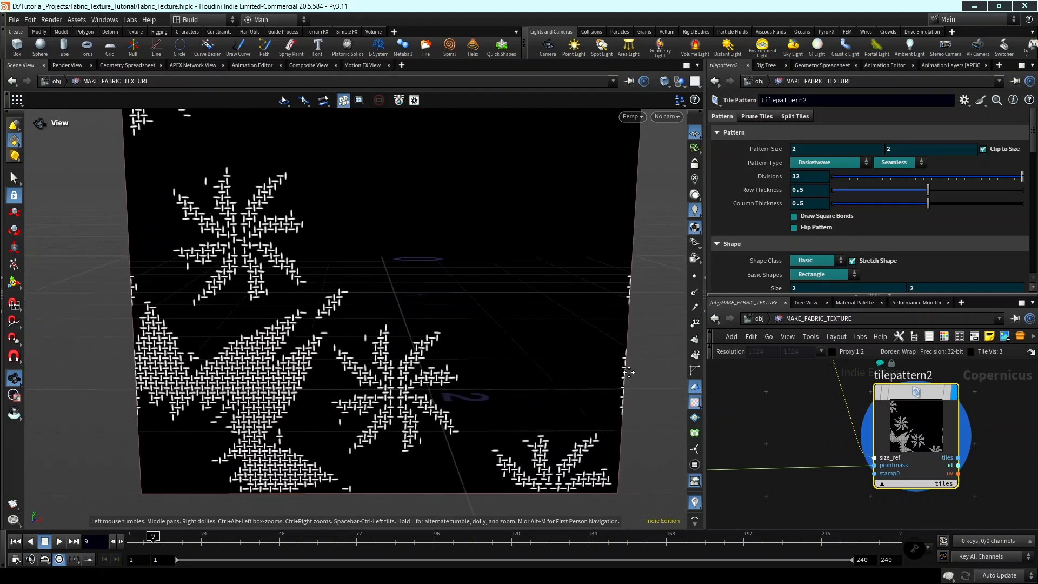
scroll(628, 372, "up", 6)
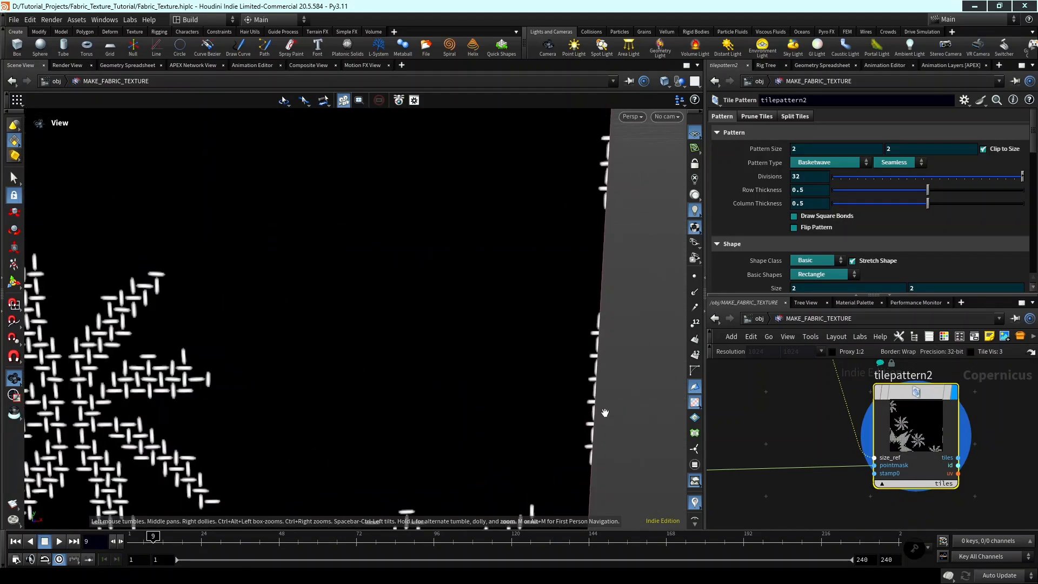
Hide the viewport's reference grid and fit the whole masked tilepattern2 image in view.
scroll(605, 412, "down", 8)
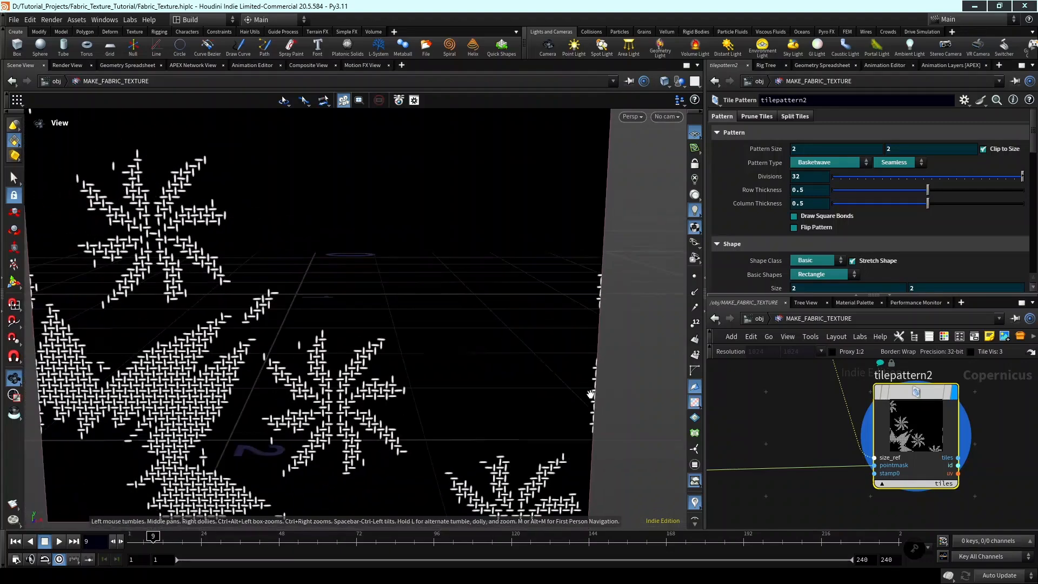
scroll(591, 393, "down", 8)
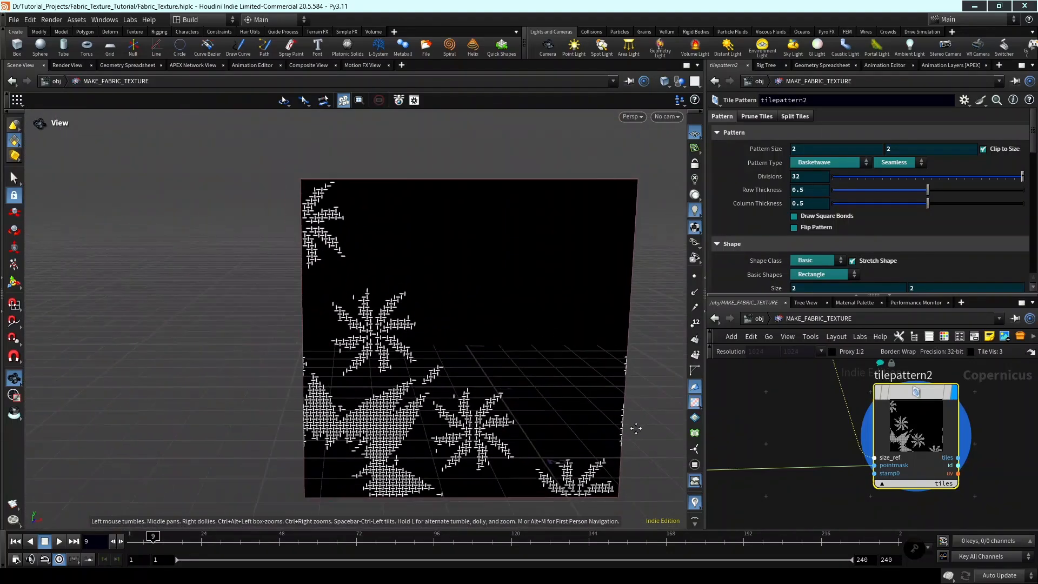
left_click_drag(636, 428, 637, 432)
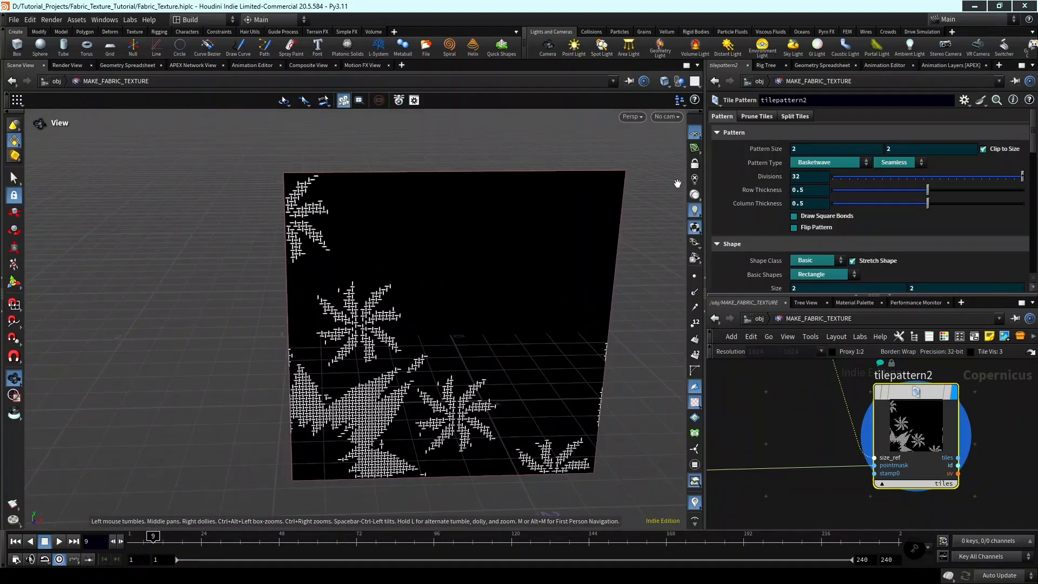
left_click(693, 134)
middle_click_drag(550, 266, 532, 229)
left_click_drag(545, 266, 536, 240)
scroll(832, 424, "down", 3)
scroll(885, 423, "down", 3)
Insert a Layer Properties node into the wire between rasterizegeo1 and tilepattern2.
middle_click_drag(832, 425, 936, 424)
left_click_drag(891, 490, 749, 404)
middle_click_drag(878, 421, 805, 421)
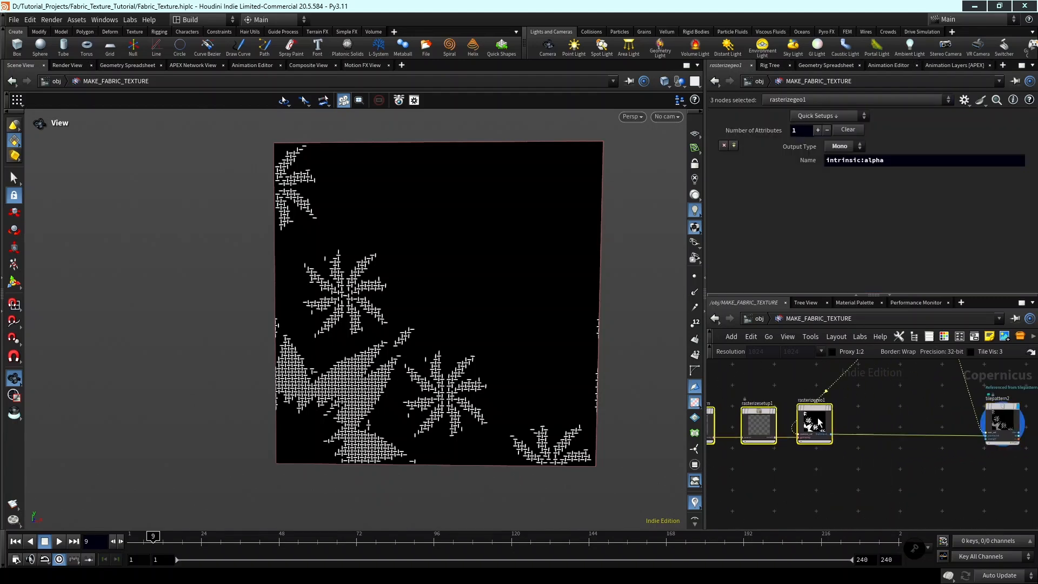
key("Tab")
type("layer prop")
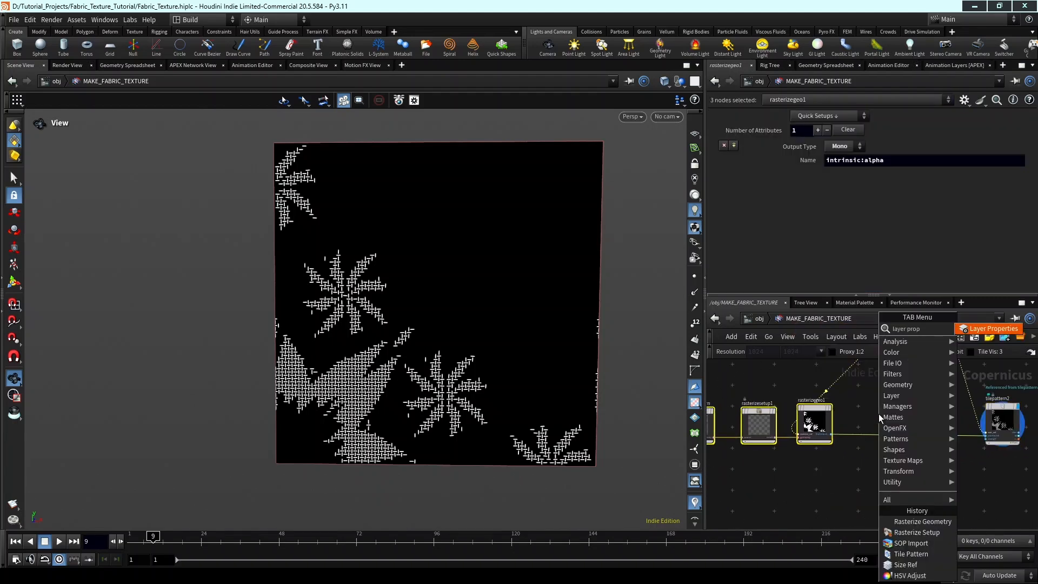
key("Return")
left_click(878, 414)
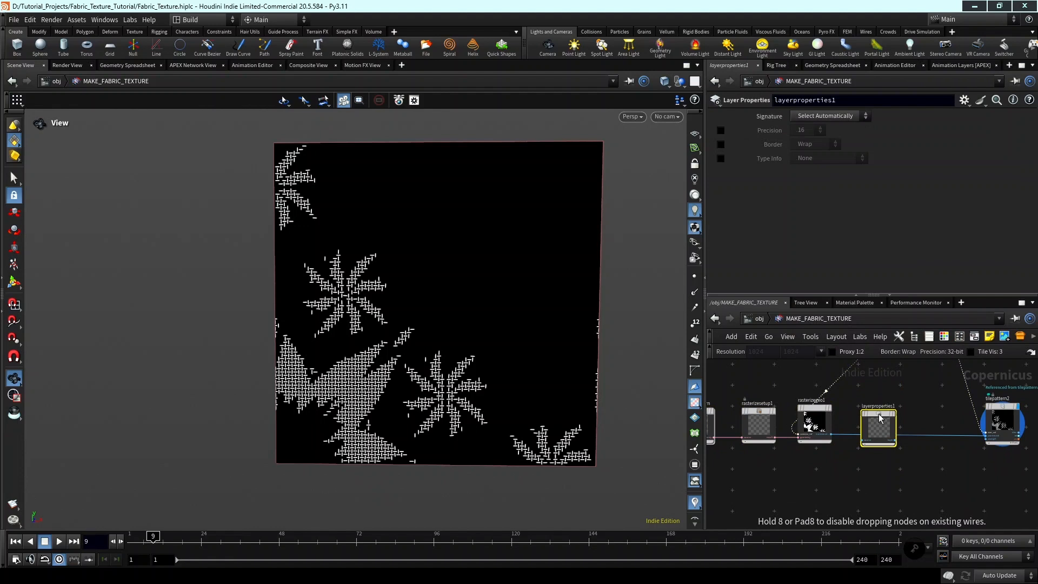
scroll(878, 413, "up", 3)
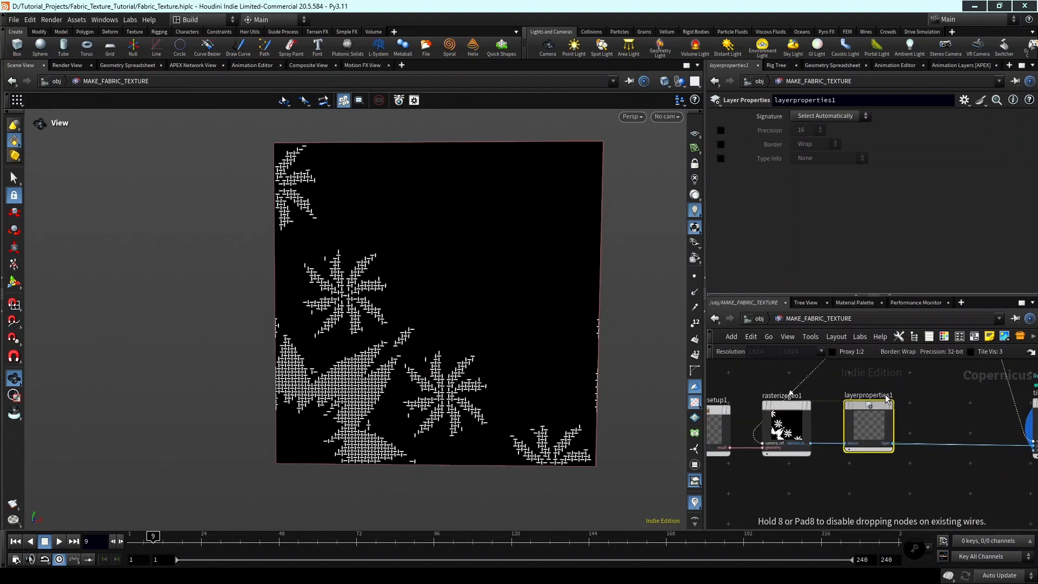
left_click_drag(884, 394, 893, 418)
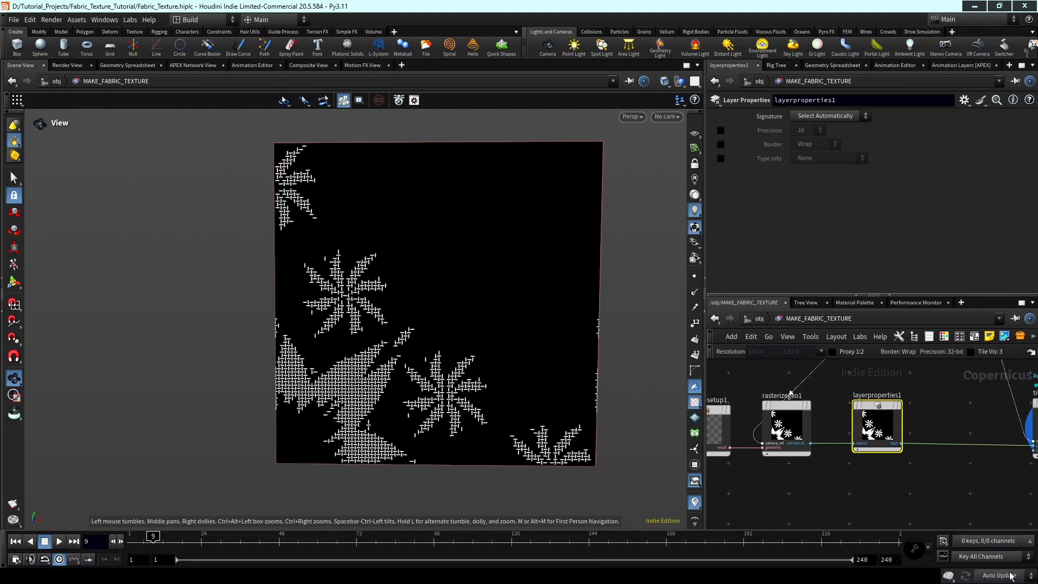
Set the update mode to Manual, then enable the Border override on layerproperties1 and set it to Mirror.
left_click(1006, 575)
left_click(992, 564)
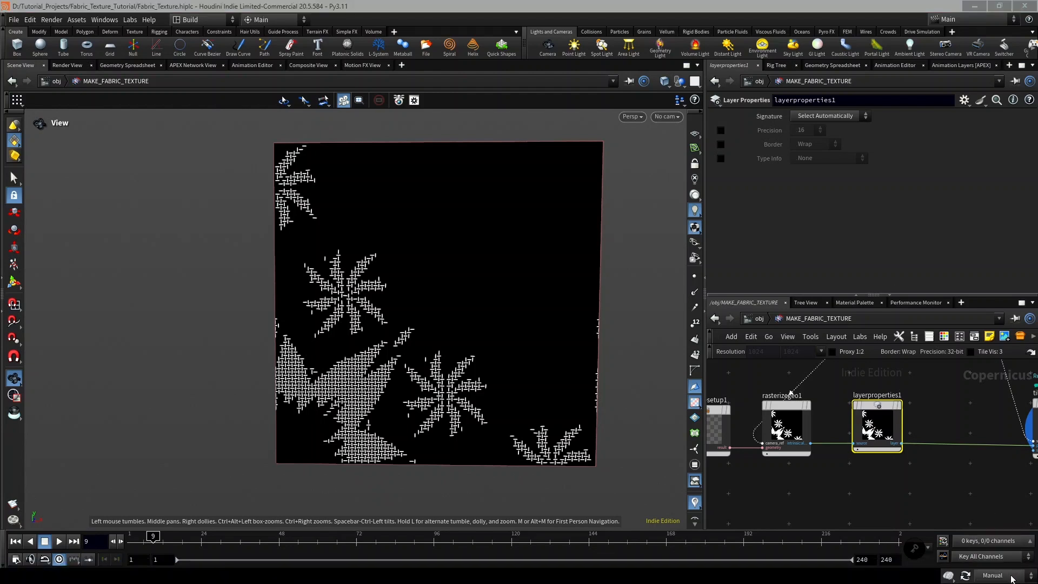
left_click(721, 144)
left_click(811, 143)
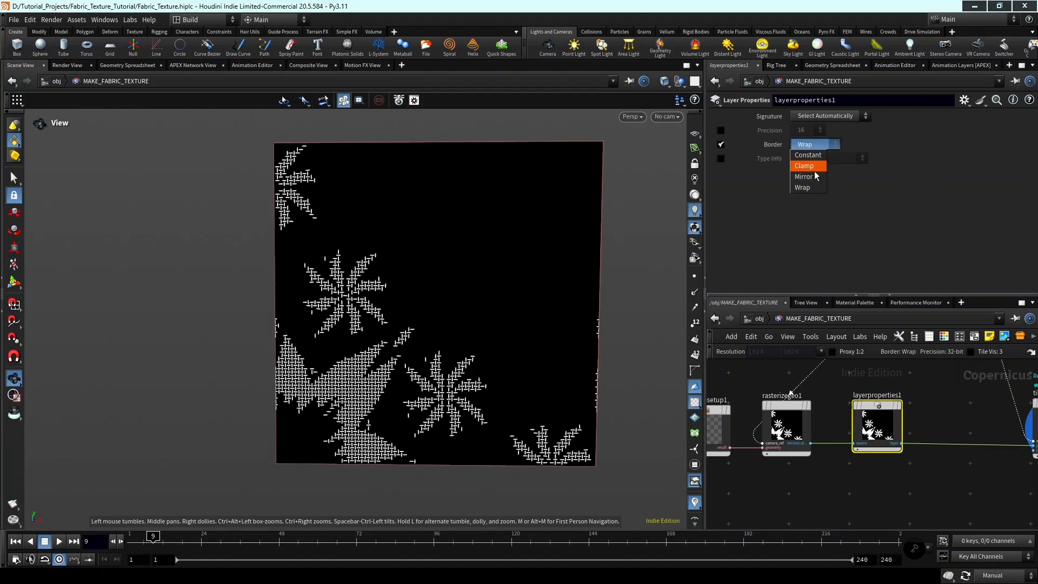
left_click(813, 178)
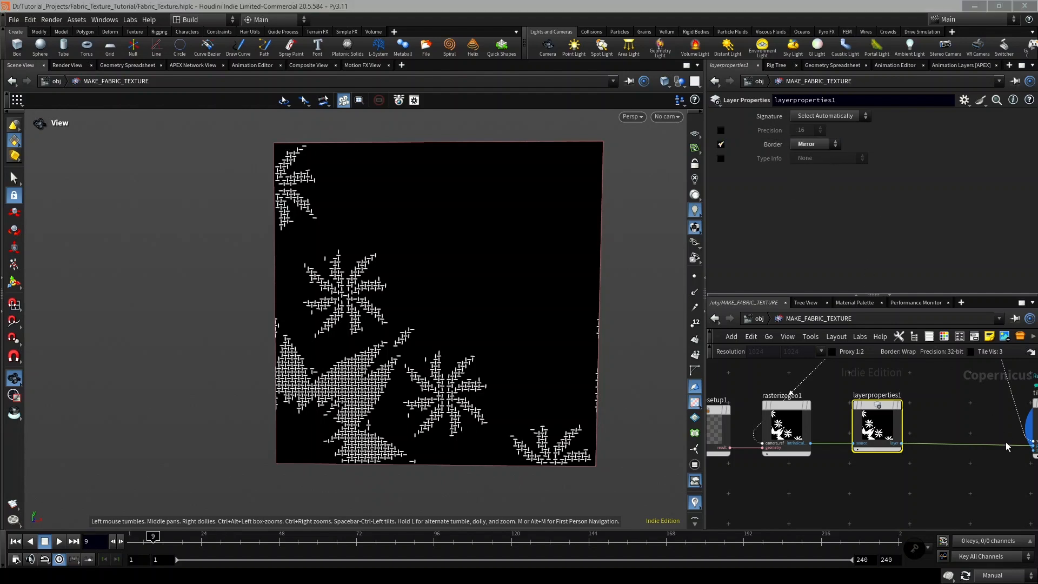
Set the scene's update mode back to Auto Update.
left_click(1004, 575)
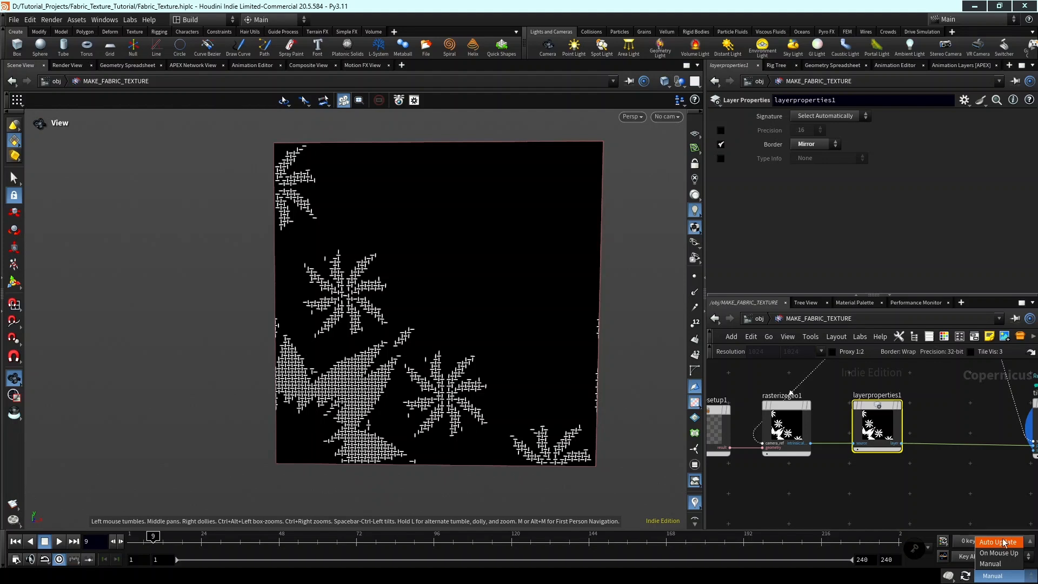
left_click(986, 501)
left_click(1004, 575)
left_click(1001, 543)
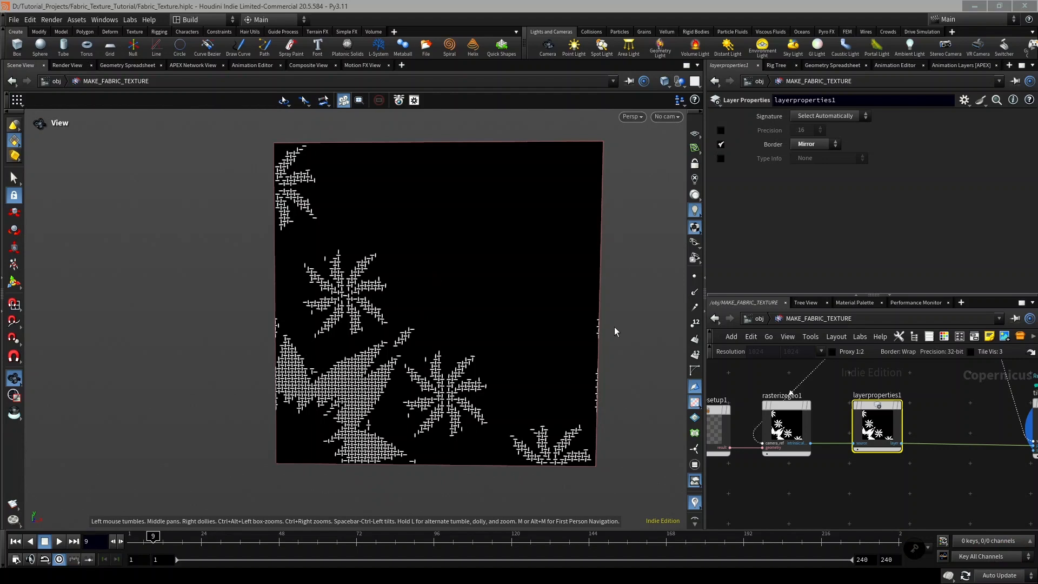
Select tilepattern2, but show tilepattern1's unmasked weave in the viewport by setting its display flag.
middle_click_drag(614, 326, 579, 330)
scroll(939, 481, "down", 5)
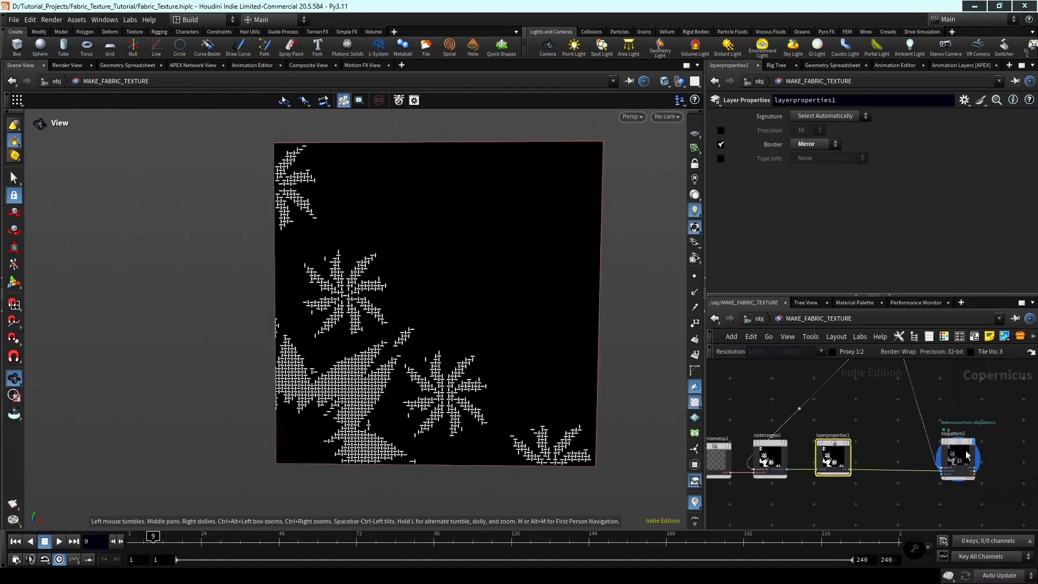
scroll(987, 472, "down", 3)
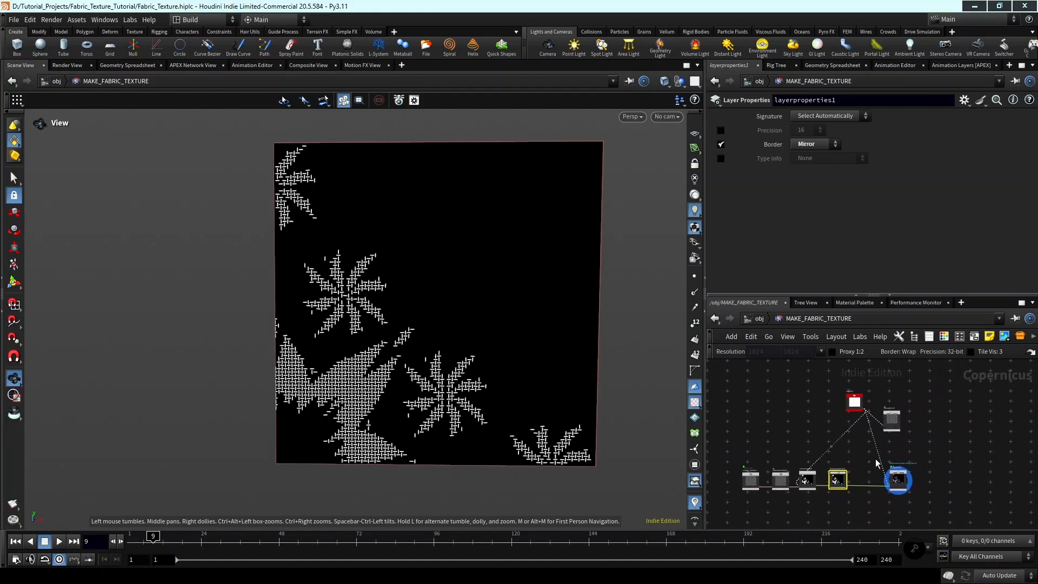
left_click_drag(958, 478, 792, 433)
left_click_drag(973, 440, 959, 455)
middle_click_drag(980, 439, 981, 465)
left_click(981, 464)
scroll(949, 407, "up", 3)
scroll(949, 407, "up", 2)
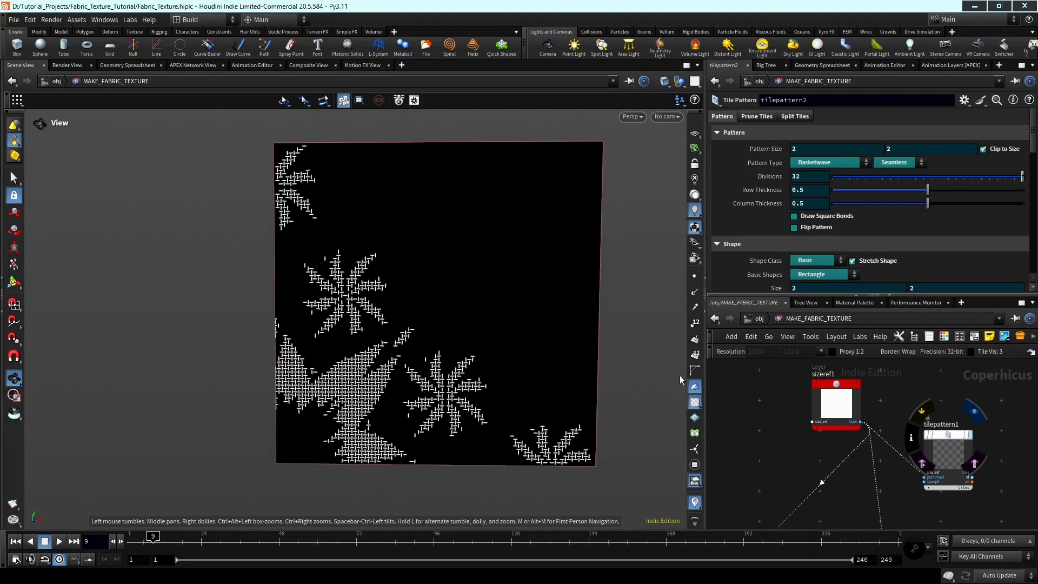
left_click(975, 414)
scroll(1017, 440, "down", 3)
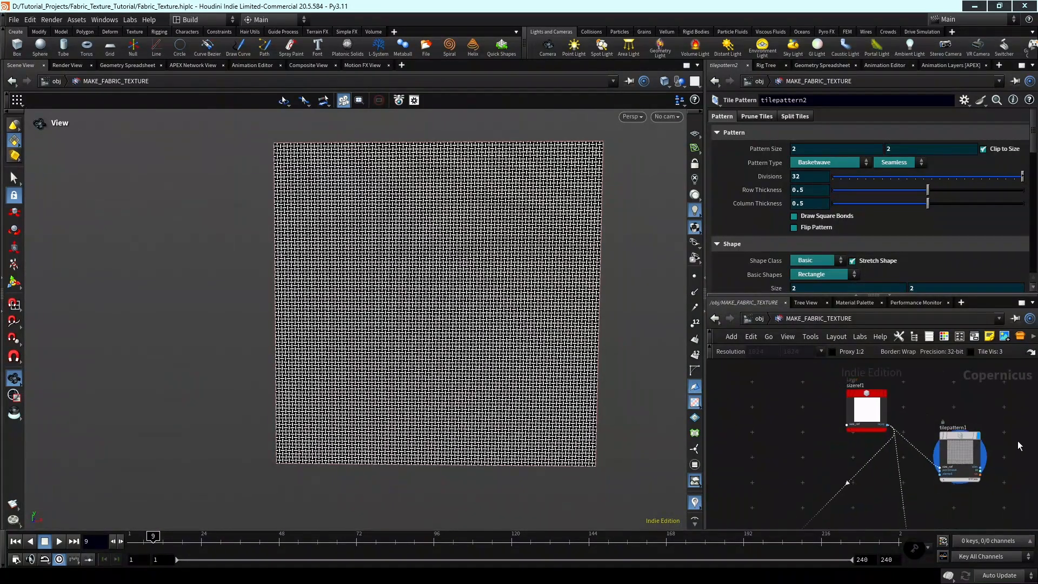
Examine tilepattern1's full basketweave in the viewport, both close up and as a whole.
mouse_move(970, 462)
middle_mouse_down()
mouse_move(954, 335)
mouse_move(959, 473)
middle_mouse_up()
scroll(945, 413, "up", 3)
scroll(951, 408, "down", 4)
scroll(932, 436, "up", 3)
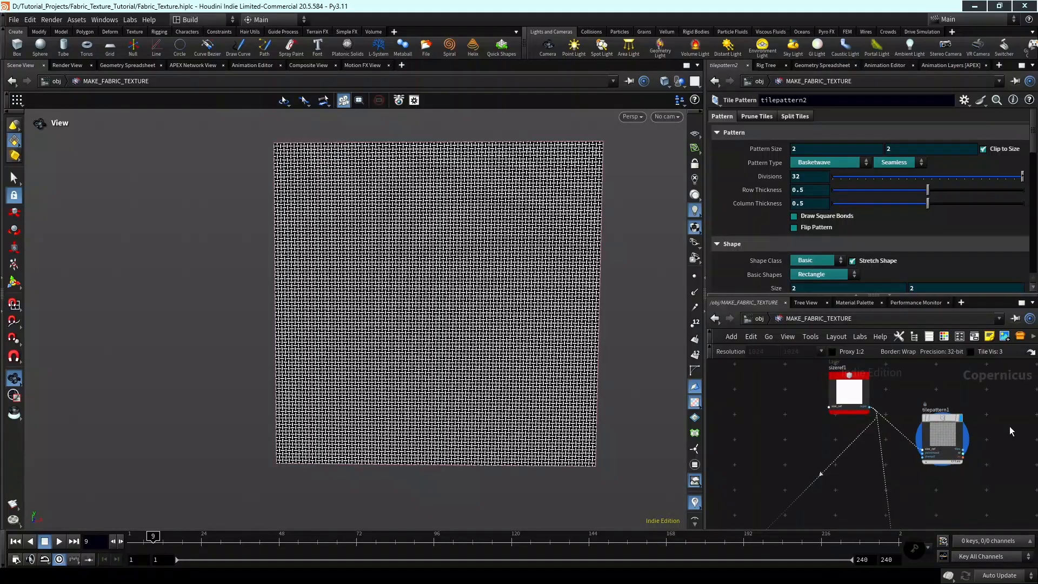
middle_click_drag(962, 421, 915, 438)
scroll(995, 454, "down", 2)
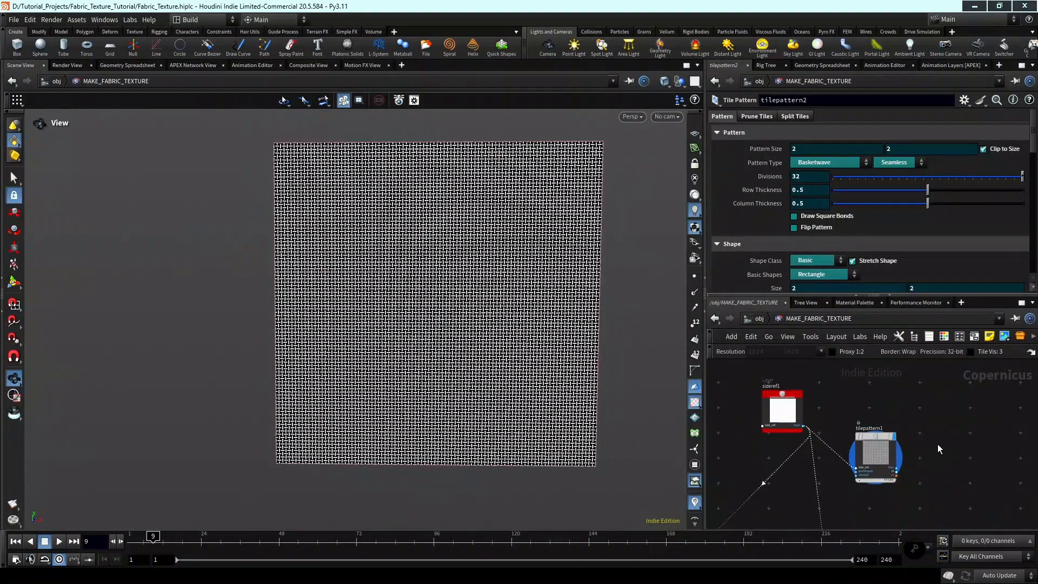
middle_click_drag(939, 446, 889, 450)
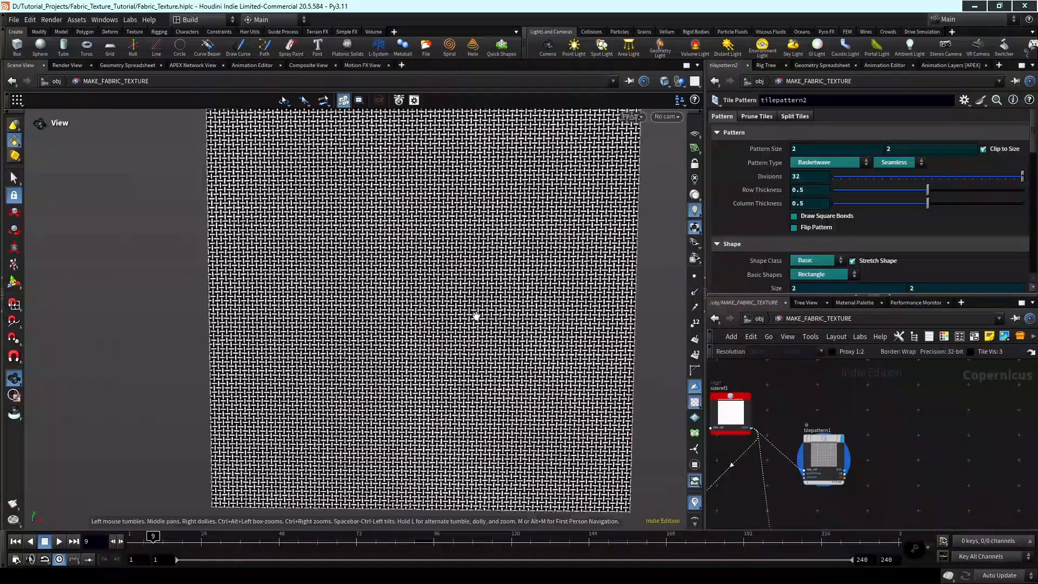
scroll(475, 317, "up", 10)
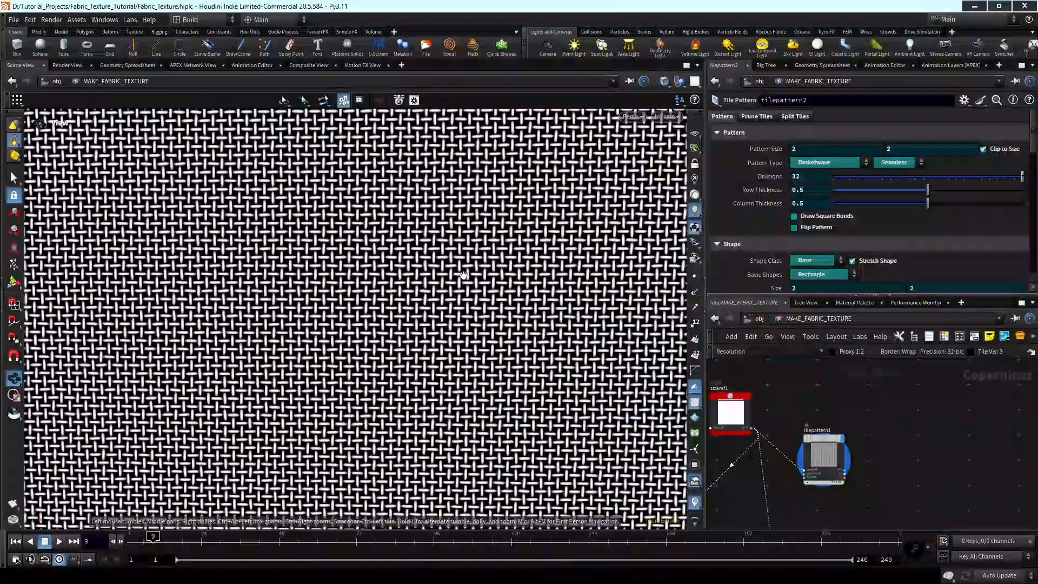
scroll(463, 274, "up", 5)
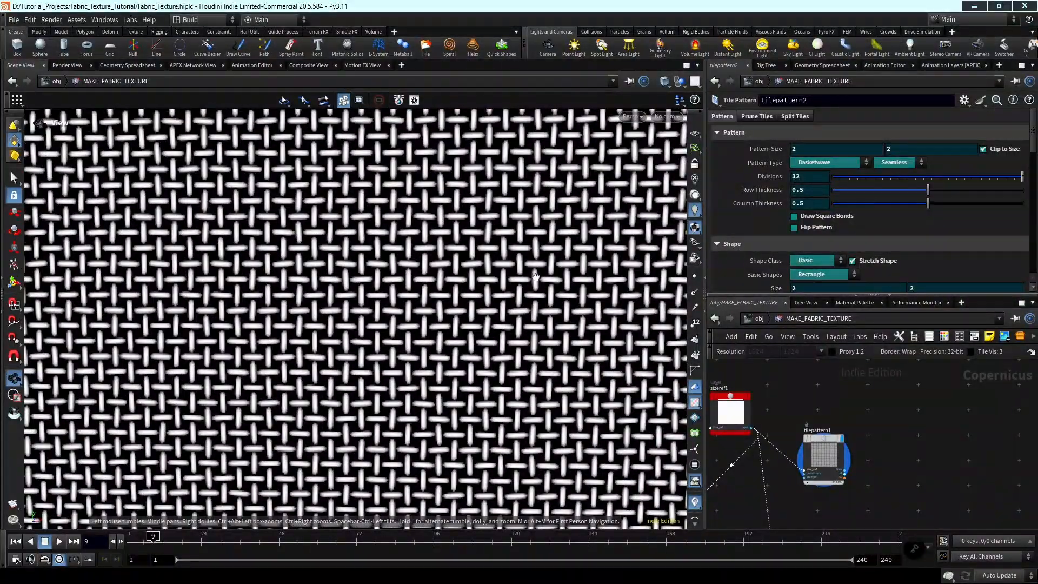
scroll(617, 341, "down", 5)
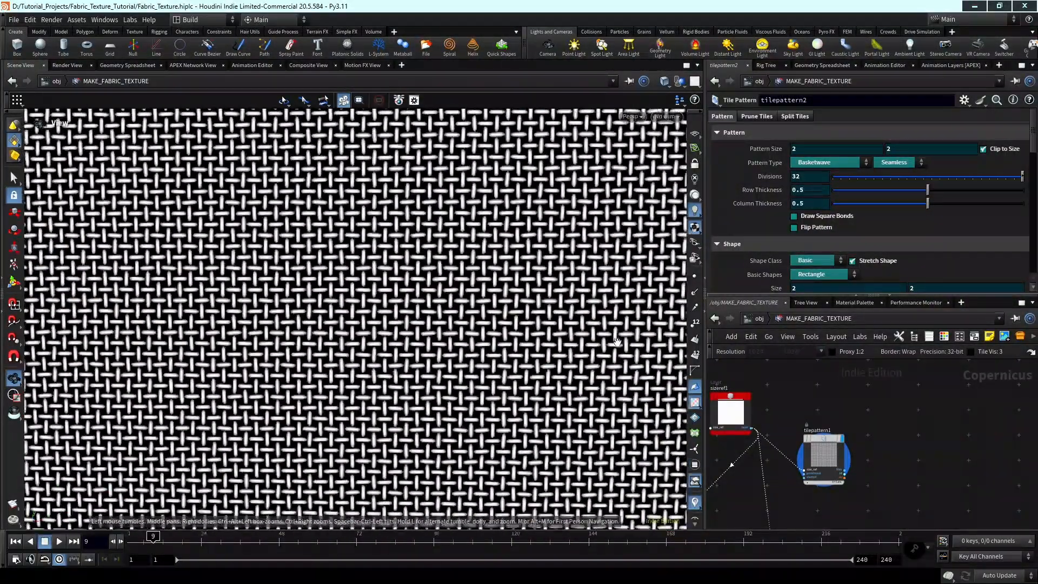
scroll(475, 308, "down", 5)
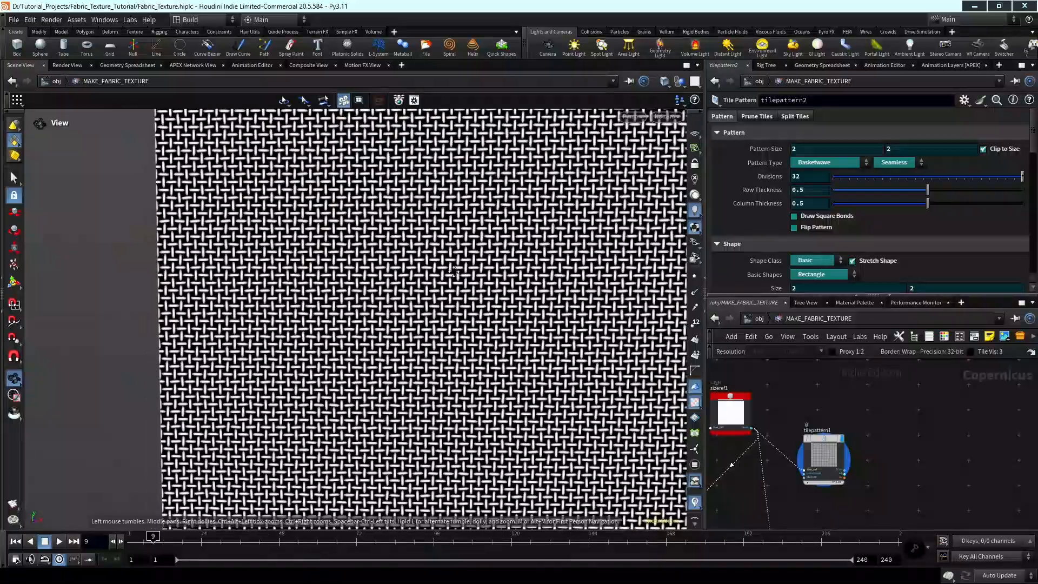
scroll(453, 271, "down", 5)
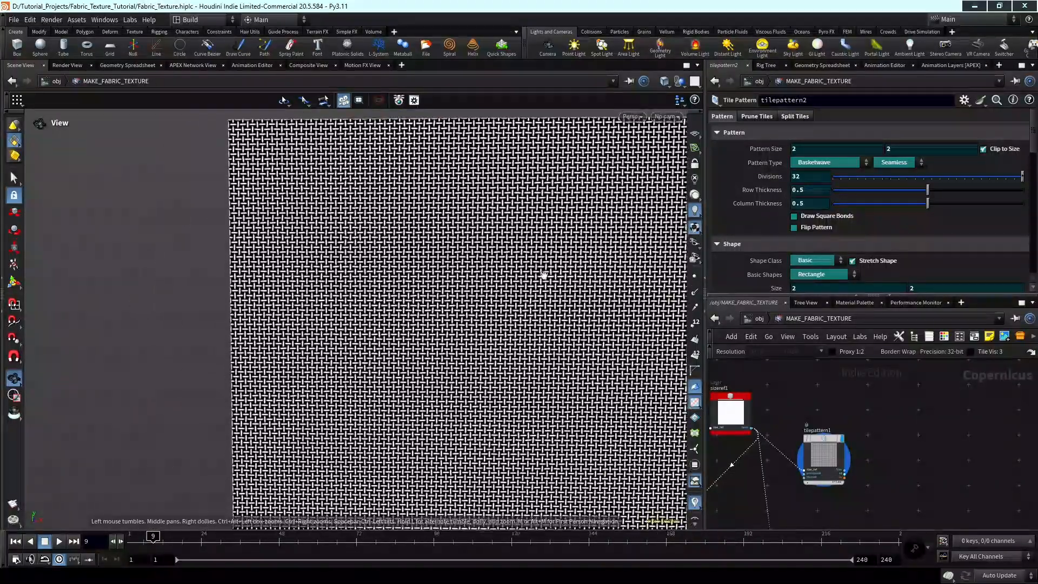
scroll(543, 275, "down", 2)
middle_click_drag(544, 275, 537, 275)
scroll(908, 440, "down", 3)
scroll(804, 433, "up", 4)
middle_click_drag(915, 444, 817, 450)
scroll(812, 446, "up", 2)
scroll(813, 446, "down", 3)
scroll(836, 451, "up", 3)
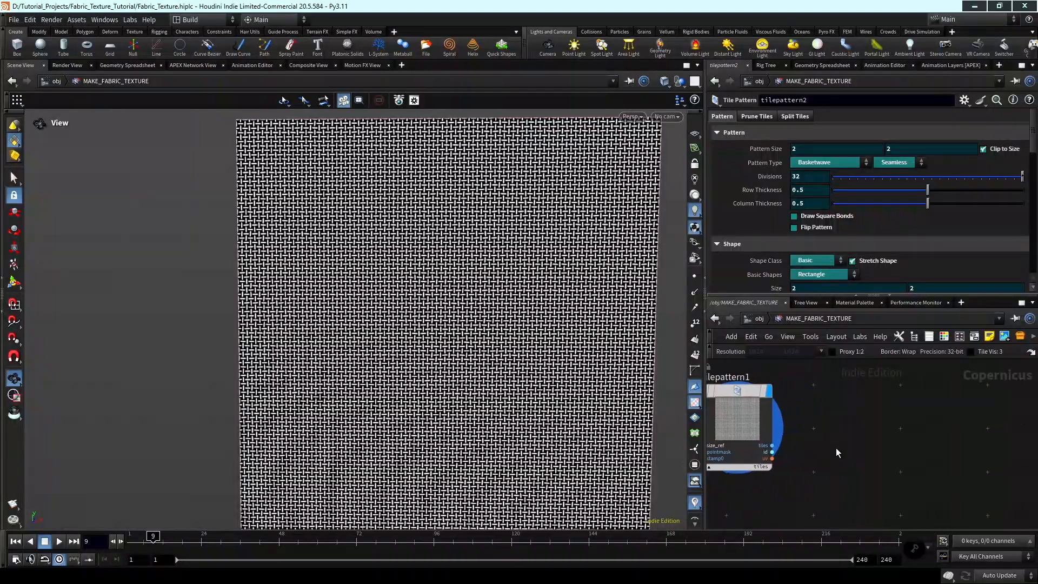
scroll(883, 423, "down", 2)
scroll(883, 424, "down", 2)
middle_click_drag(878, 415, 860, 408)
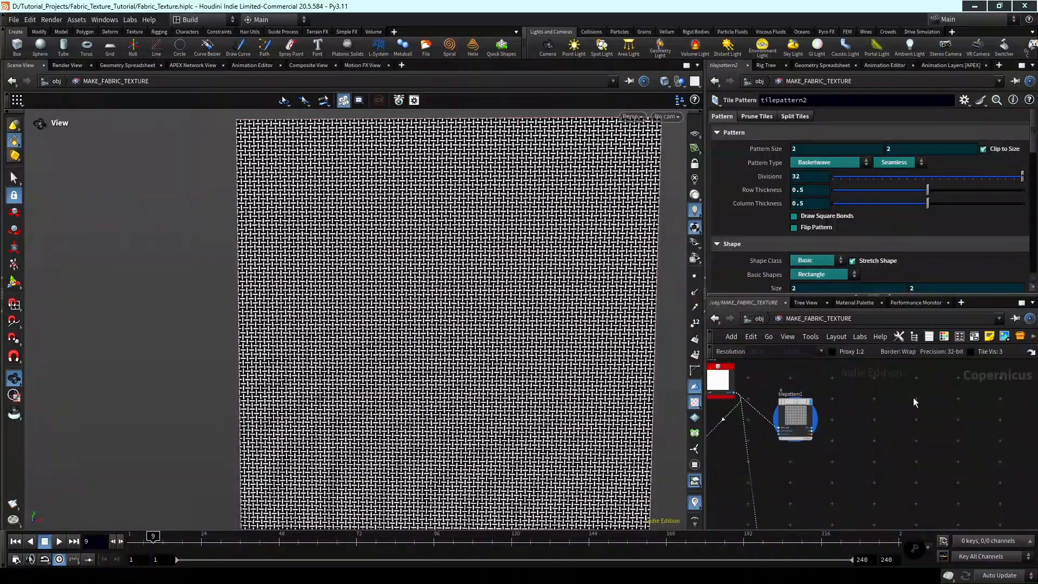
Add a UV Sample node to the right of tilepattern1 and move sizeref1 farther left.
key("Tab")
type("tile")
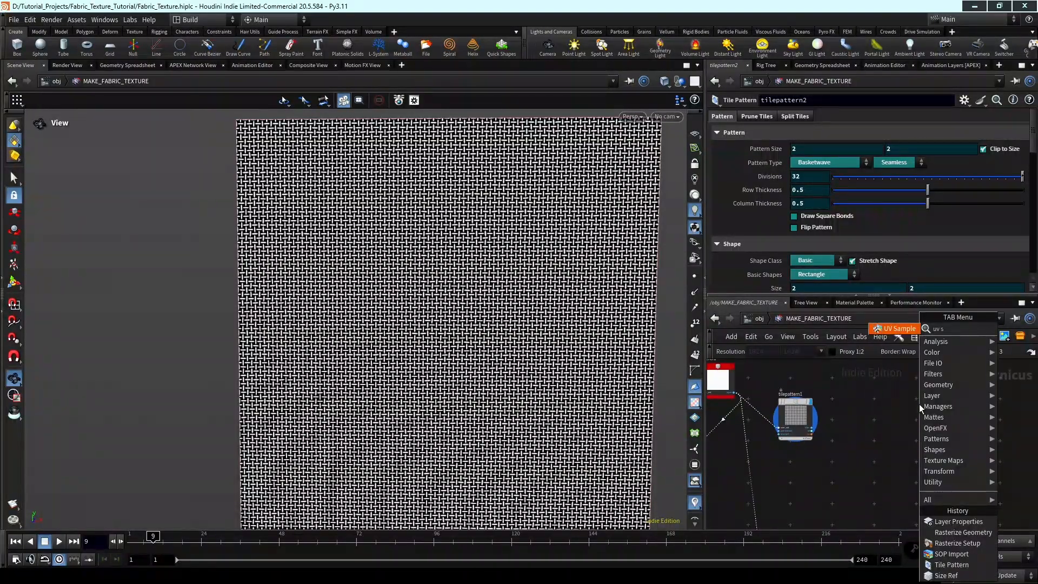
key("Return")
left_click(919, 404)
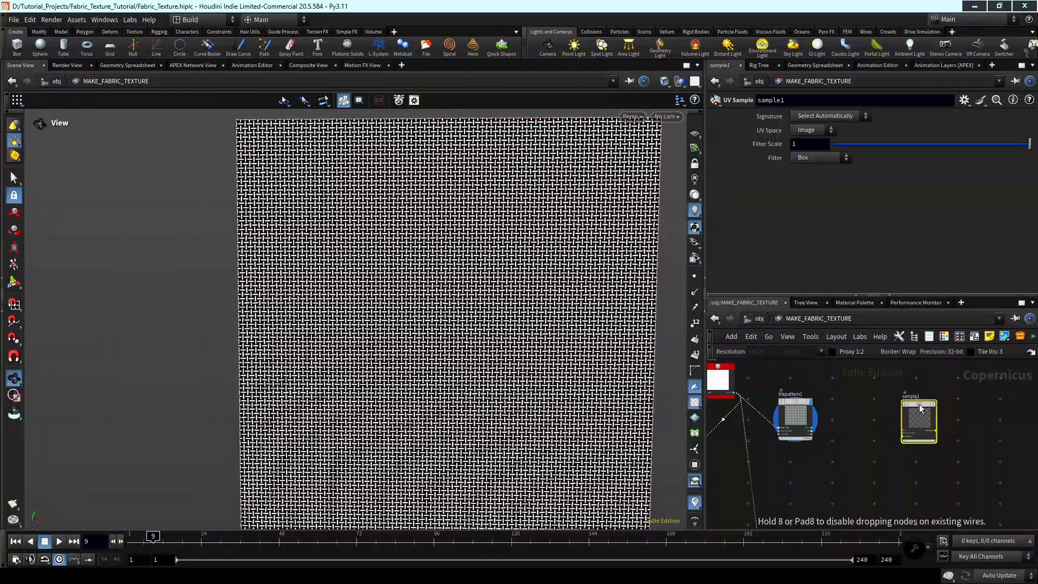
scroll(876, 424, "down", 3)
middle_click_drag(841, 390, 884, 440)
scroll(845, 439, "up", 2)
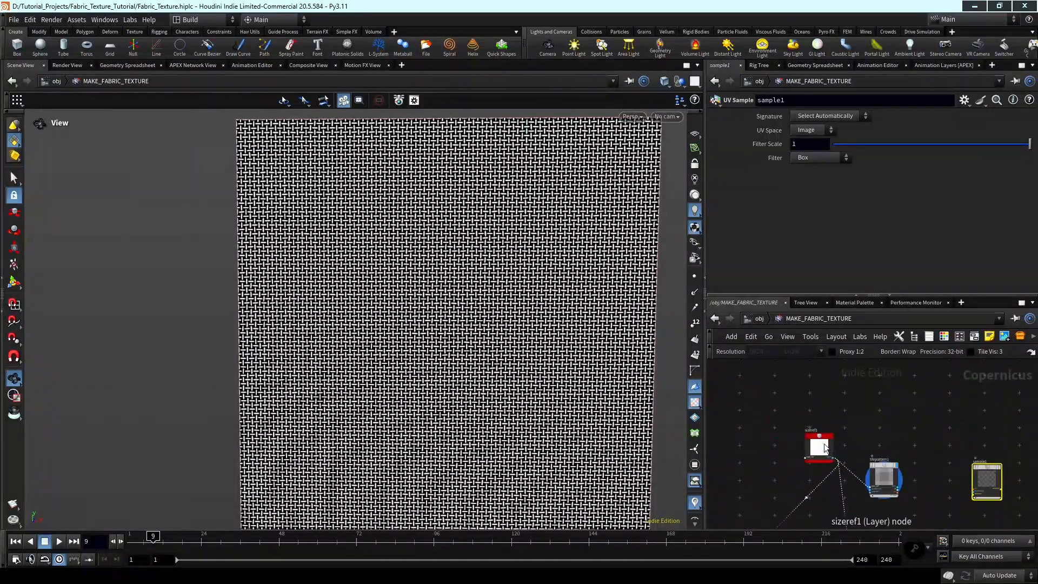
left_click_drag(821, 446, 796, 440)
key("Tab")
left_click(829, 399)
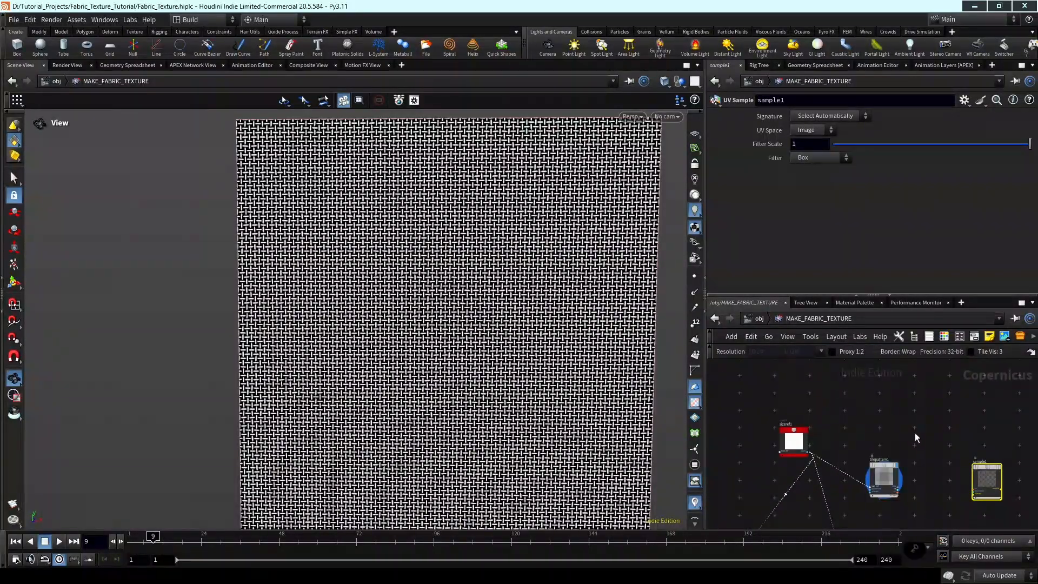
Add a Fractal Noise node below tilepattern1.
middle_click_drag(921, 486, 879, 409)
key("Tab")
type("fra")
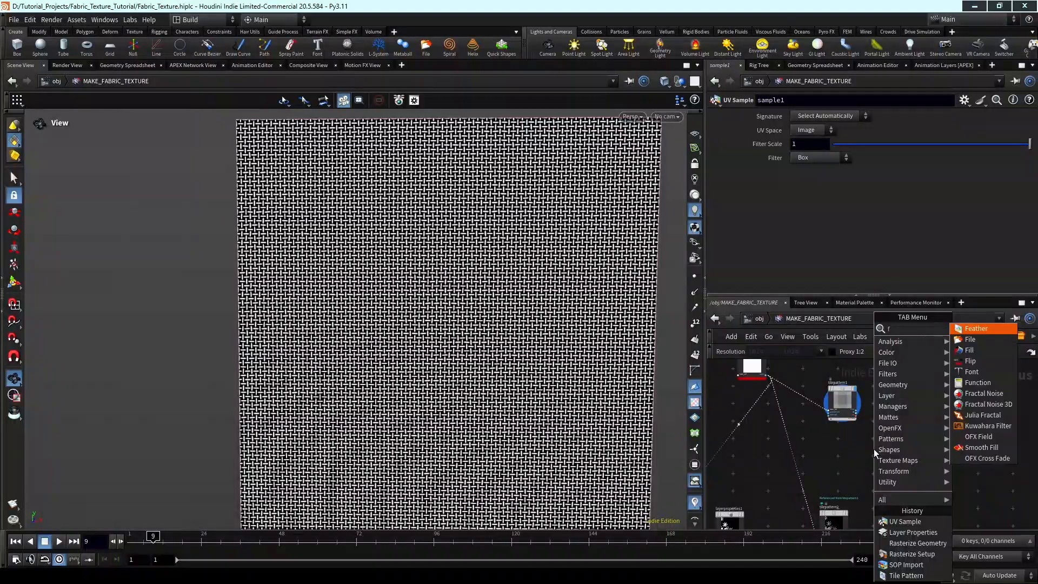
key("Return")
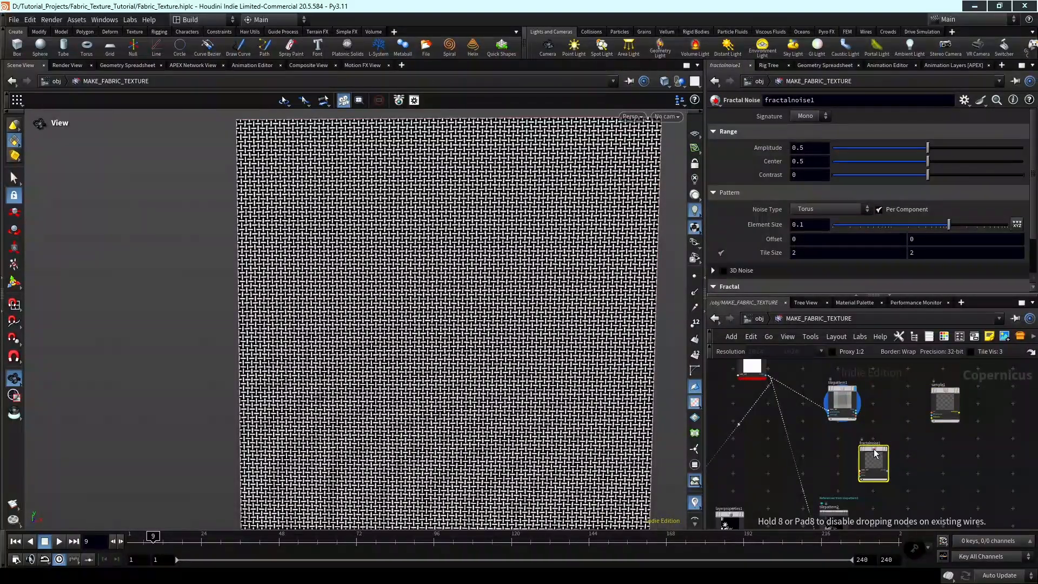
scroll(943, 394, "down", 3)
middle_click_drag(945, 442, 978, 418)
left_click_drag(923, 459, 905, 499)
Select tilepattern2 and switch the network's connection wires to the curved style.
scroll(934, 427, "down", 2)
middle_click_drag(933, 428, 863, 424)
scroll(952, 487, "up", 4)
left_click(975, 481)
key("shift+s")
Display fractalnoise1 in the viewport and view its whole noise pattern.
scroll(993, 449, "down", 3)
middle_click_drag(855, 460, 927, 425)
scroll(943, 397, "up", 2)
scroll(891, 411, "up", 4)
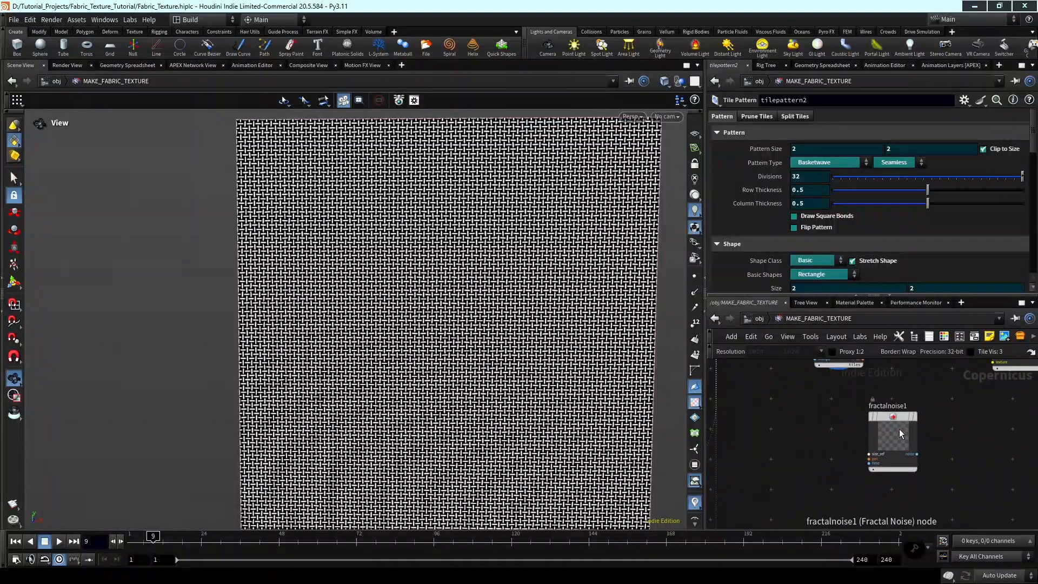
left_click_drag(899, 430, 875, 446)
left_click(891, 432)
scroll(924, 452, "down", 3)
scroll(579, 352, "down", 2)
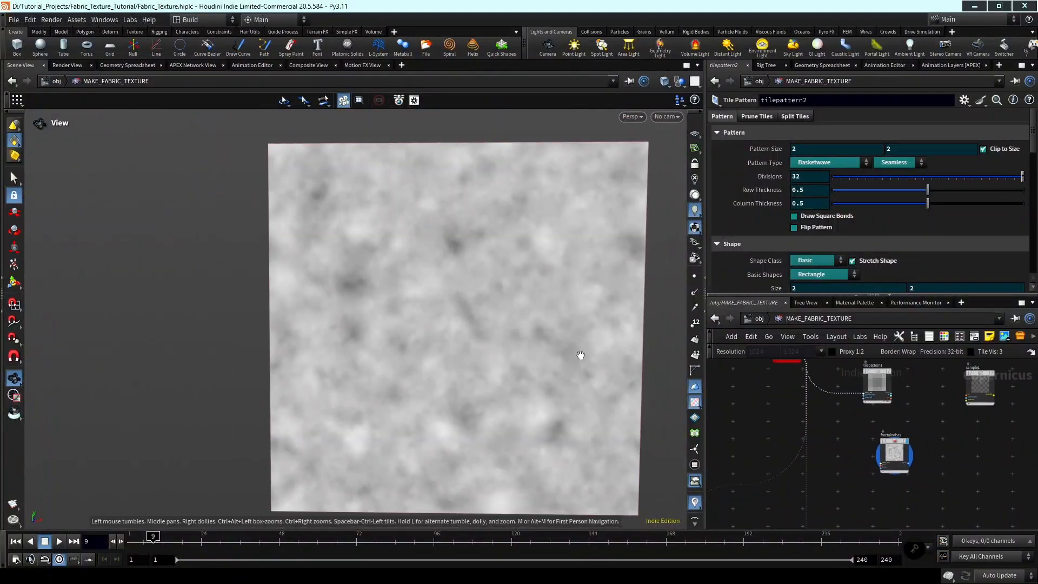
Connect the size_ref input of fractalnoise1 to the output of the sizeref1 node.
scroll(881, 454, "up", 5)
left_click(904, 490)
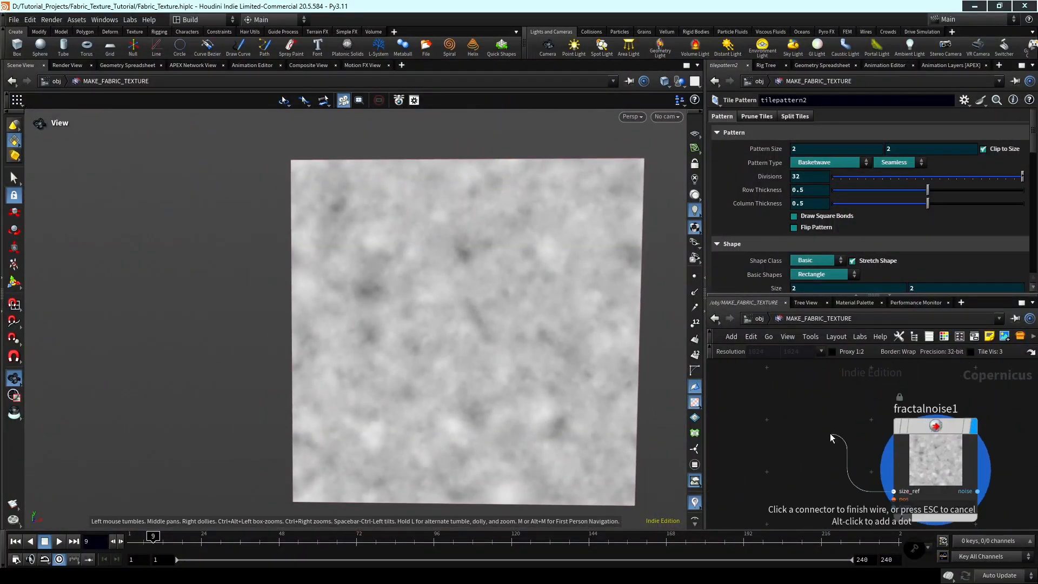
scroll(865, 449, "down", 3)
middle_click_drag(804, 399, 834, 366)
scroll(822, 420, "up", 2)
left_click(825, 398)
scroll(851, 455, "down", 2)
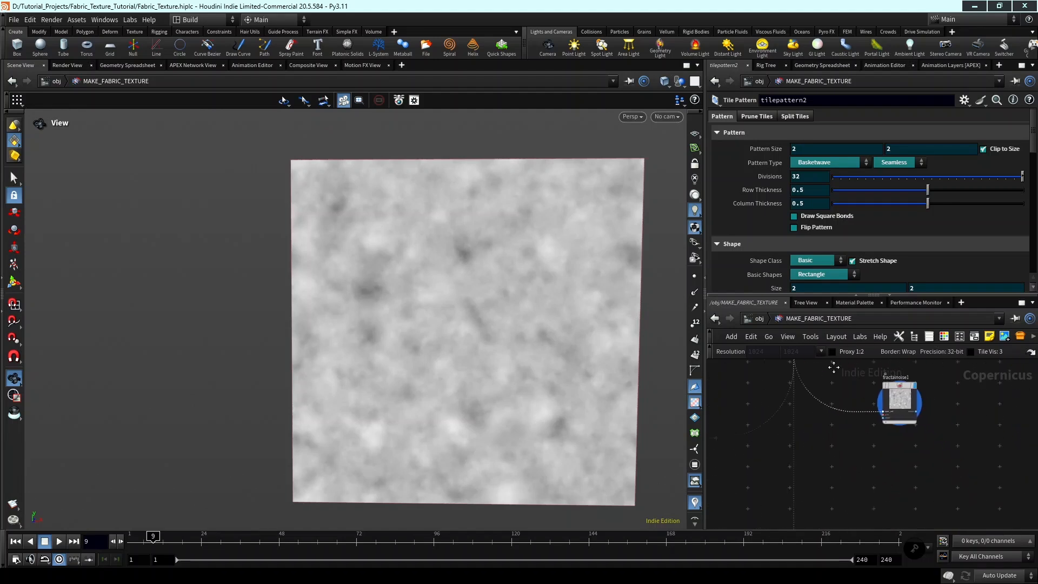
Select fractalnoise1 and set its Noise Type to Worley Cellular F1.
scroll(927, 410, "up", 3)
middle_click_drag(919, 395, 935, 449)
left_click(897, 421)
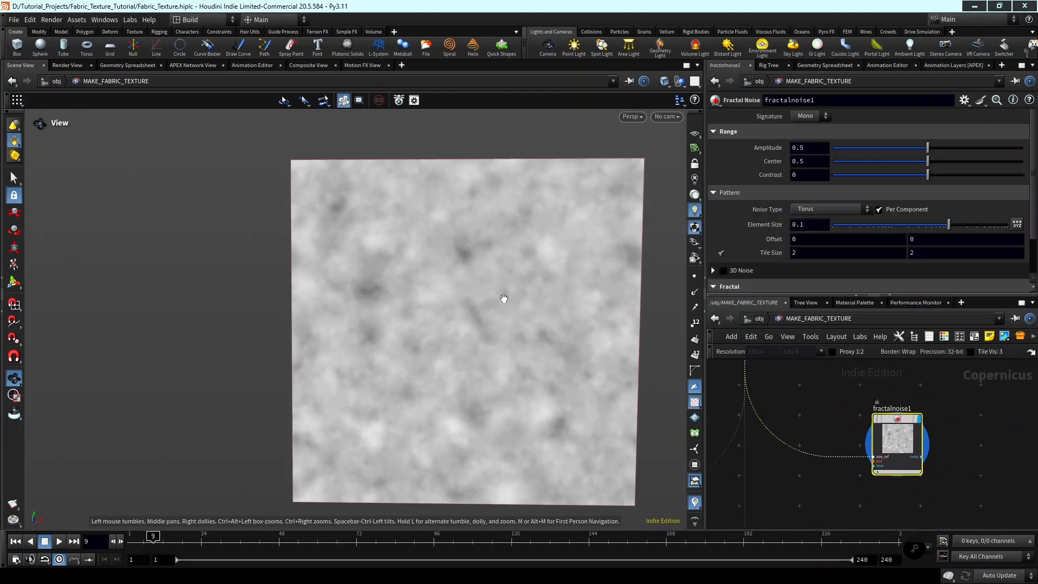
left_click(828, 210)
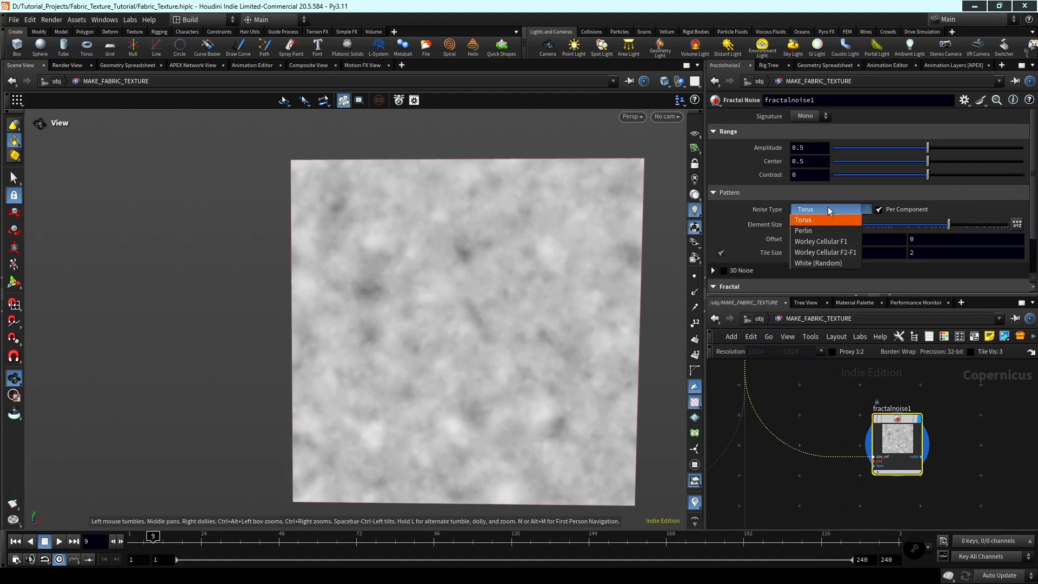
left_click(838, 242)
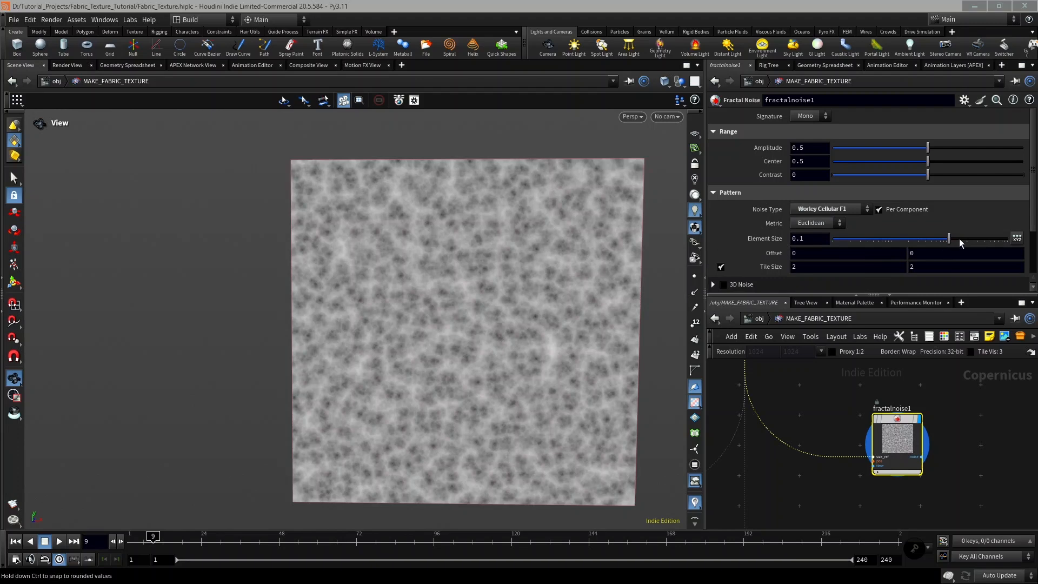
Increase the fractal noise's Roughness and raise its Center to 0.746.
scroll(957, 249, "down", 3)
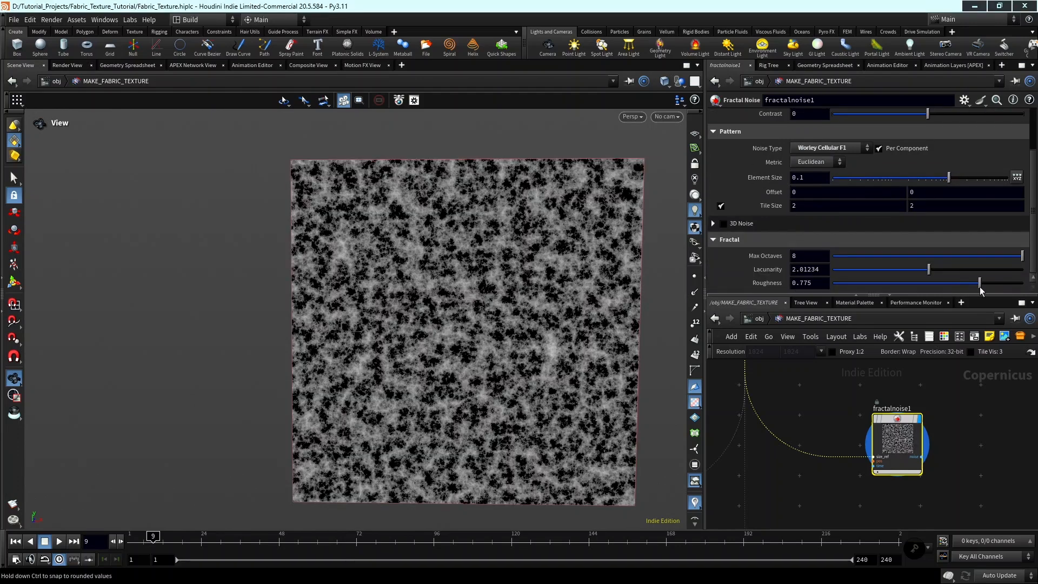
scroll(964, 222, "up", 2)
scroll(919, 189, "up", 1)
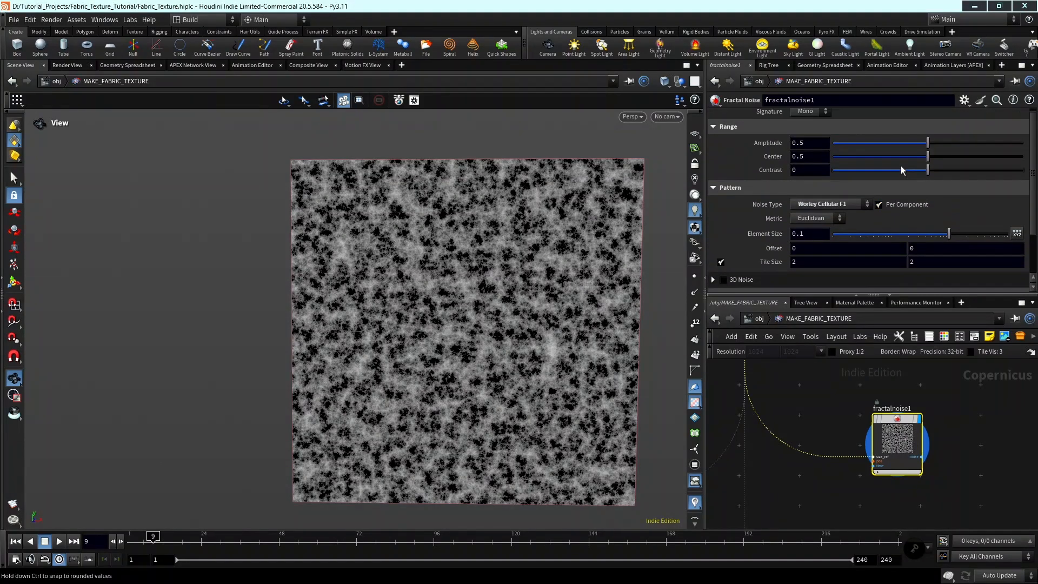
left_click_drag(940, 161, 975, 160)
Raise the noise's Element Size to about 0.74, enable per-axis element scaling and set the first Element Scale value to 4.
scroll(978, 215, "down", 1)
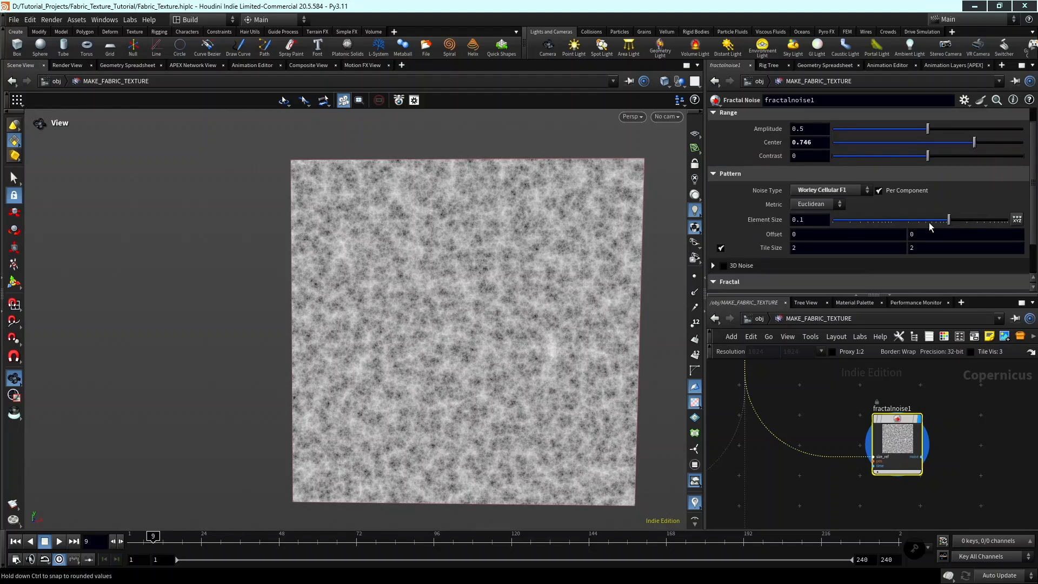
left_click_drag(952, 217, 998, 222)
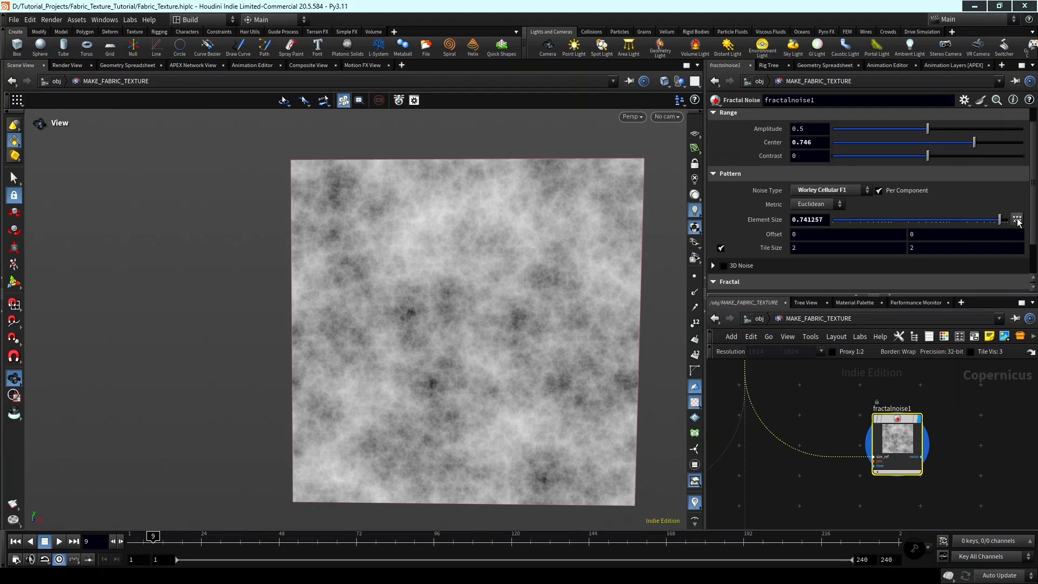
left_click(1018, 221)
left_click(814, 238)
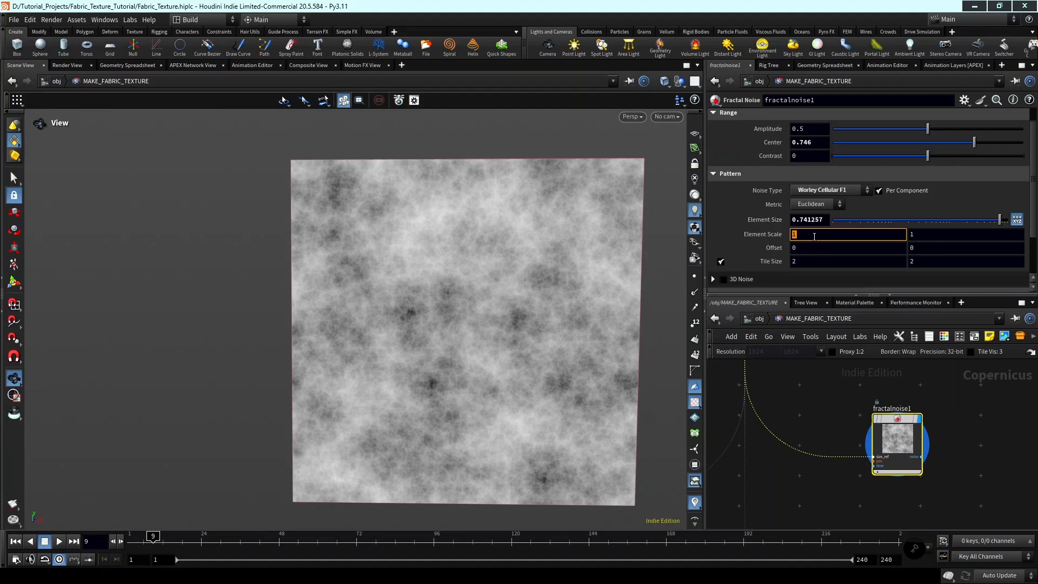
type("4")
key("Return")
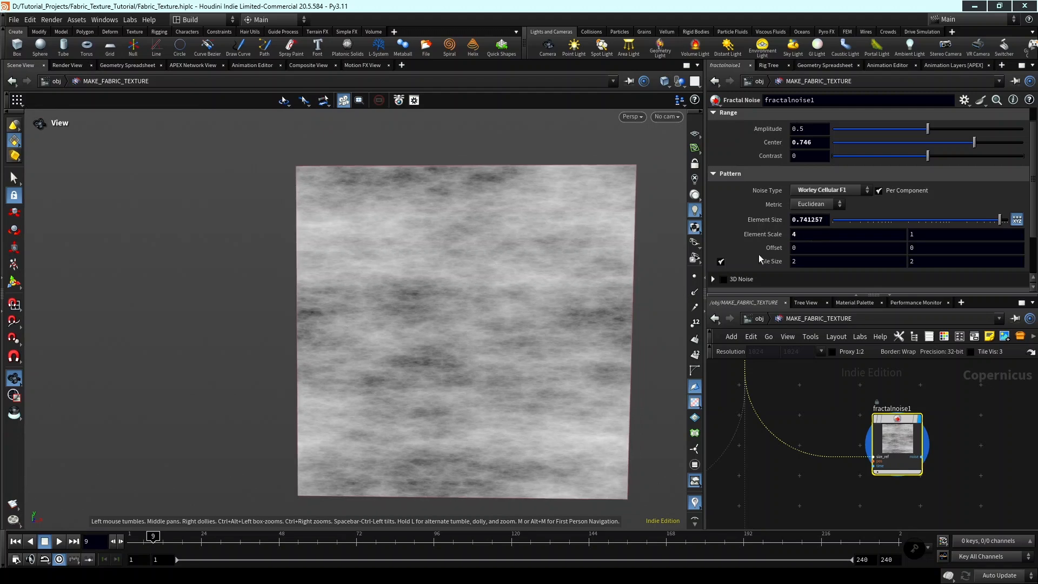
left_click_drag(807, 236, 729, 236)
type("5")
key("Return")
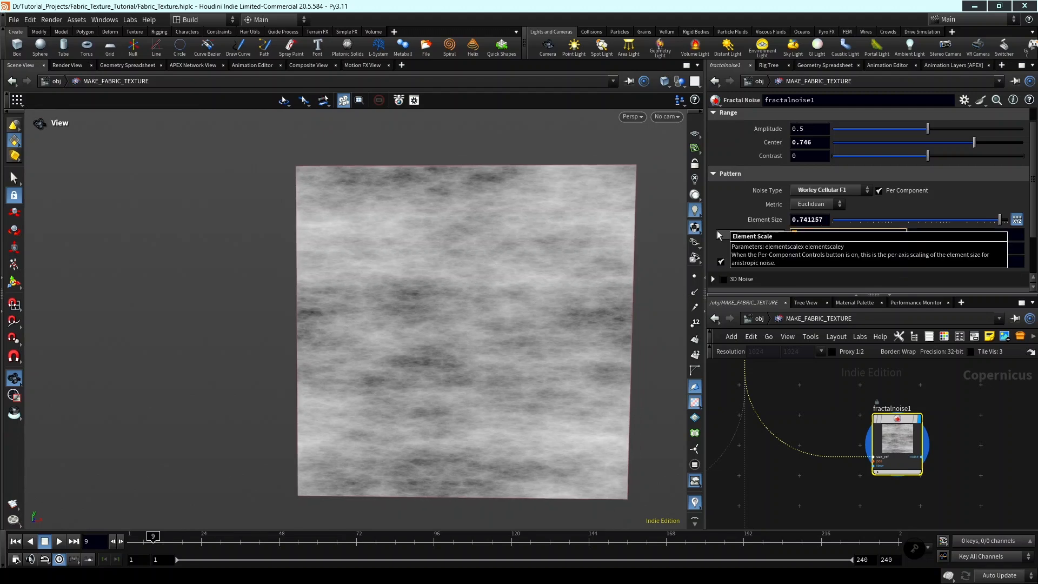
key("Return")
scroll(493, 339, "down", 2)
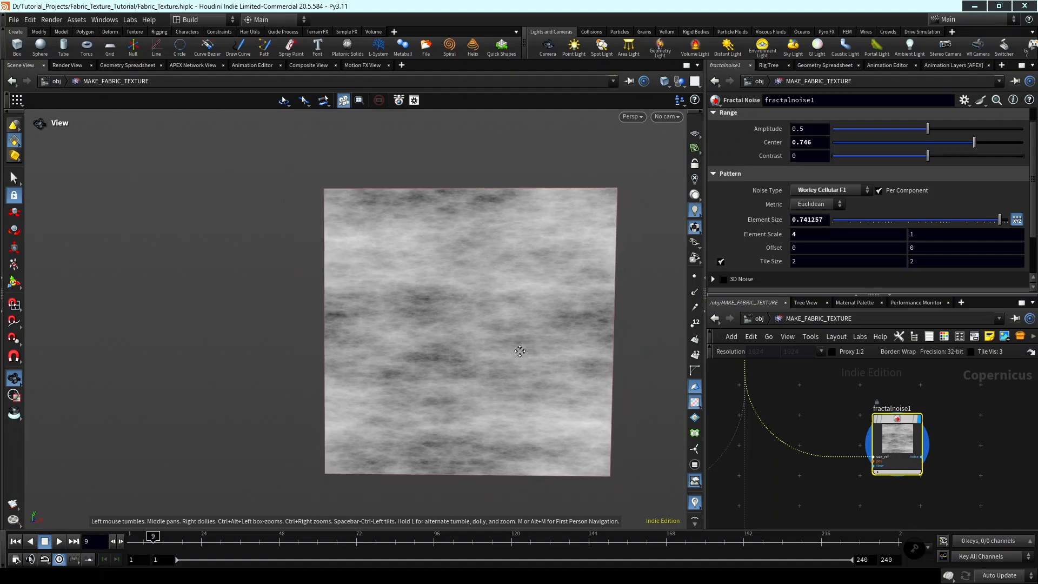
middle_click_drag(481, 333, 443, 310)
scroll(444, 310, "up", 2)
left_click_drag(444, 310, 477, 317)
scroll(863, 386, "down", 3)
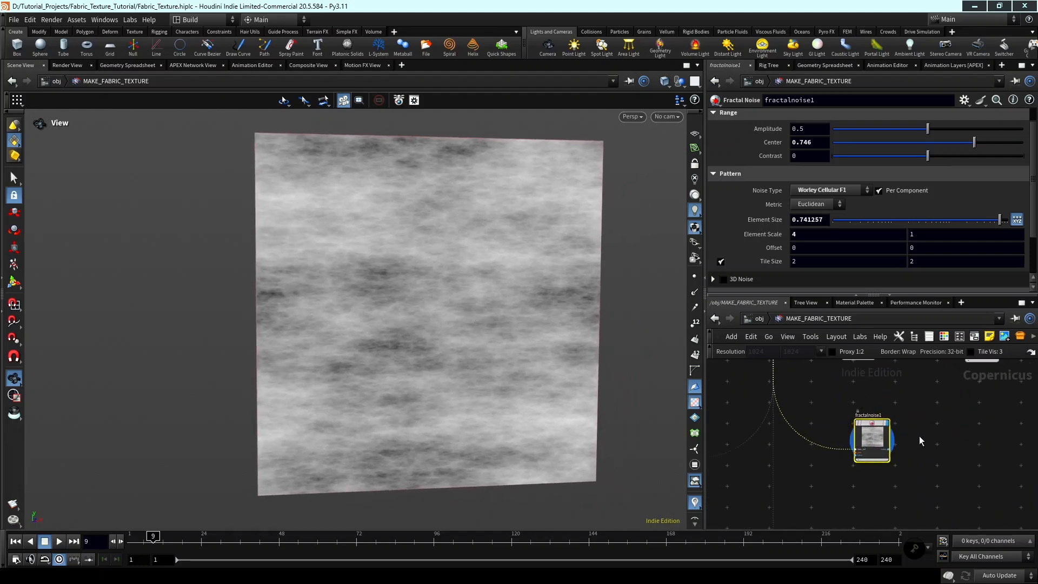
Move fractalnoise1 farther down, away from tilepattern1.
scroll(908, 438, "down", 2)
middle_click_drag(916, 443, 897, 434)
scroll(891, 435, "up", 2)
left_click_drag(907, 447, 892, 409)
scroll(903, 419, "down", 3)
middle_click_drag(891, 421, 875, 440)
scroll(875, 440, "up", 2)
left_click_drag(855, 439, 855, 465)
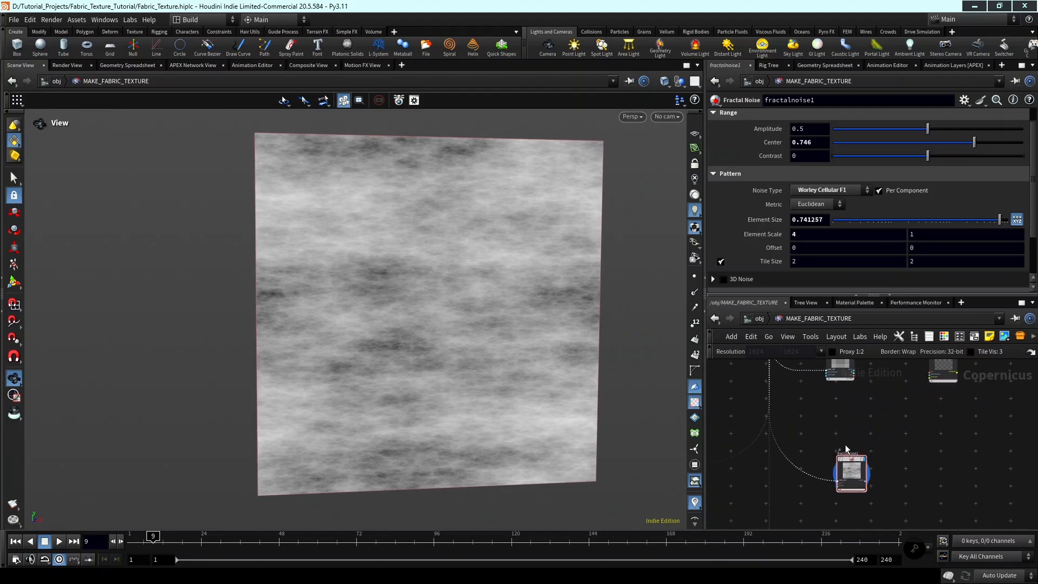
scroll(877, 488, "down", 3)
middle_click_drag(878, 489, 891, 446)
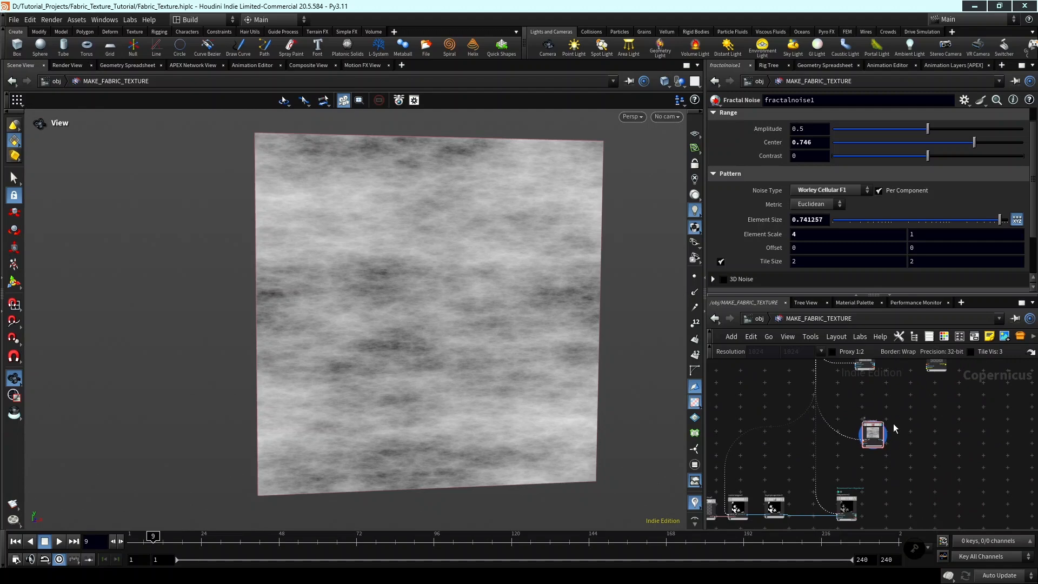
middle_click_drag(909, 425, 868, 426)
scroll(864, 425, "up", 3)
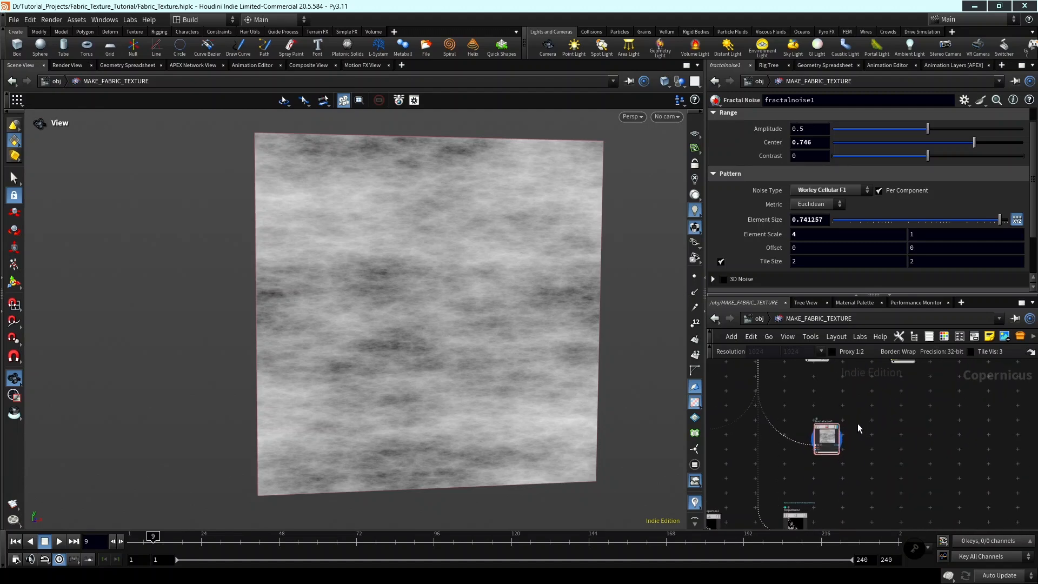
scroll(851, 426, "down", 3)
scroll(865, 427, "up", 3)
scroll(830, 439, "down", 5)
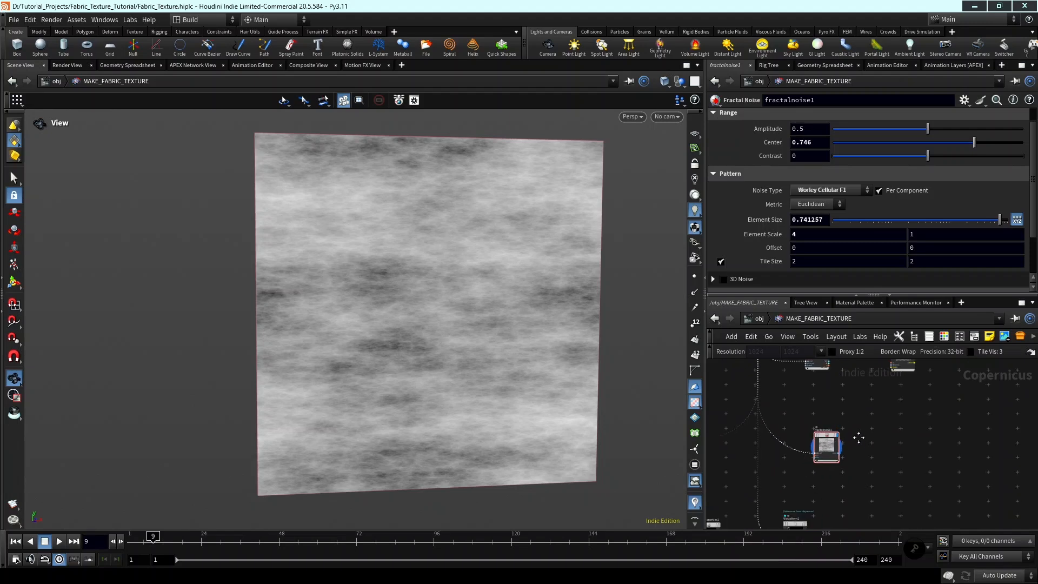
Select the five-node chain of the second weave and move it farther down in the network.
middle_click_drag(908, 420, 947, 386)
left_click_drag(776, 435, 745, 439)
left_click_drag(912, 452, 912, 471)
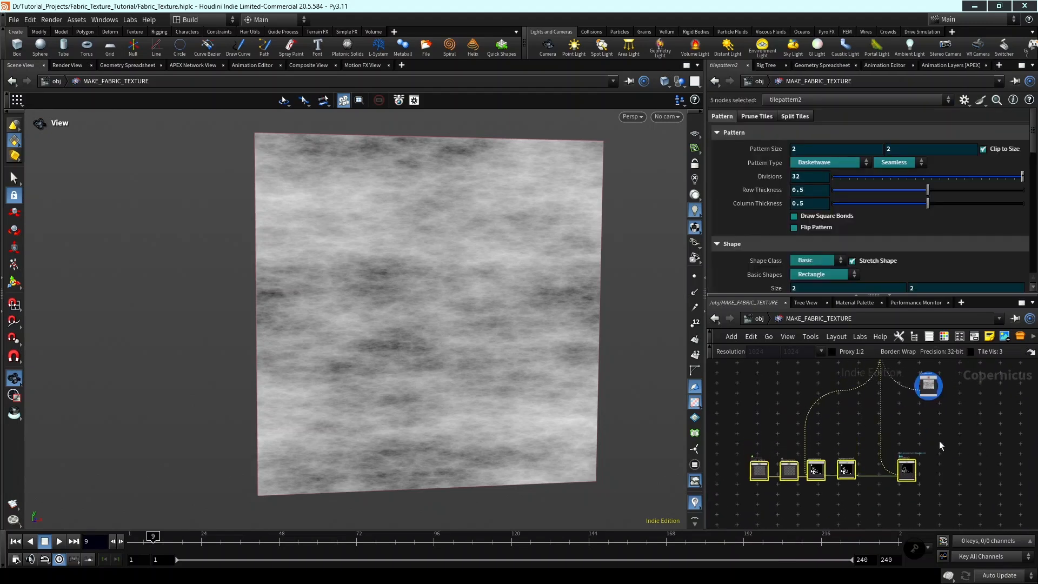
Clear the selection and move fractalnoise1 up so it sits directly beneath tilepattern1.
middle_click_drag(959, 410, 957, 457)
scroll(956, 456, "up", 3)
left_click(955, 454)
middle_click_drag(905, 416, 900, 460)
left_click_drag(903, 463, 897, 429)
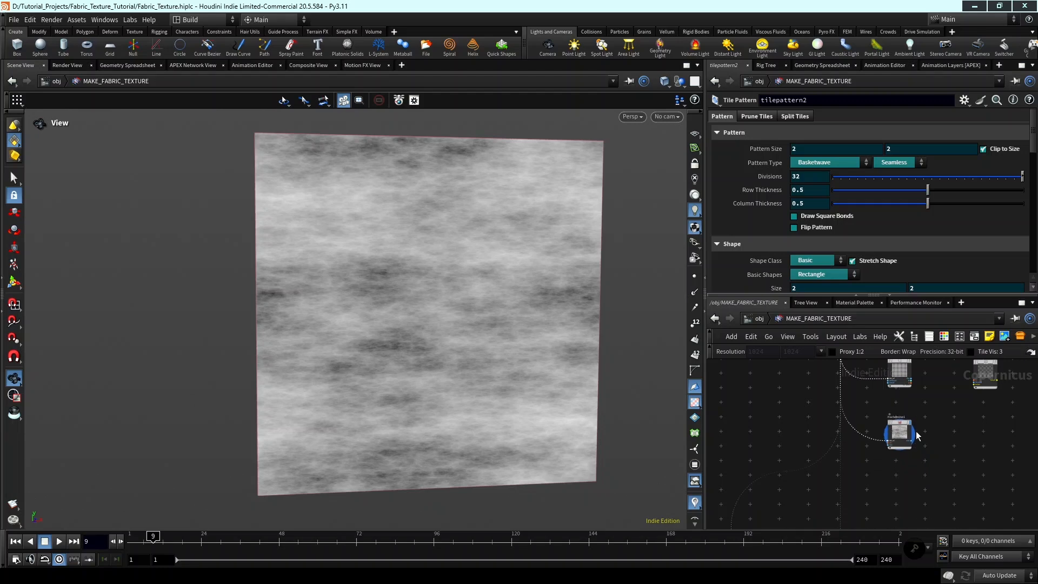
Display tilepattern1 in the viewport.
middle_click_drag(955, 407, 928, 452)
scroll(928, 451, "up", 2)
middle_click_drag(987, 426, 987, 461)
scroll(978, 432, "up", 2)
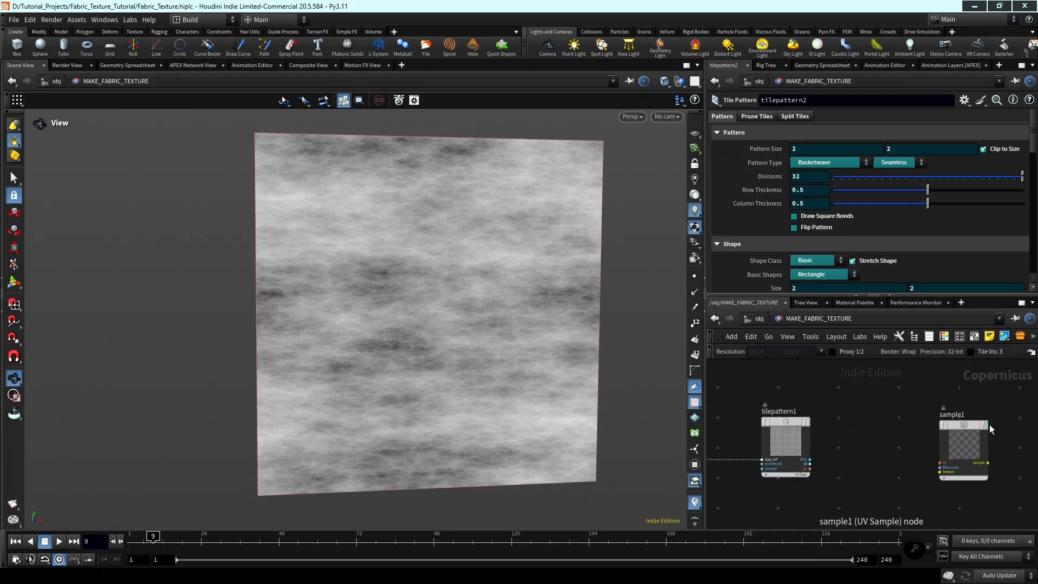
left_click(865, 435)
middle_click_drag(869, 436, 804, 425)
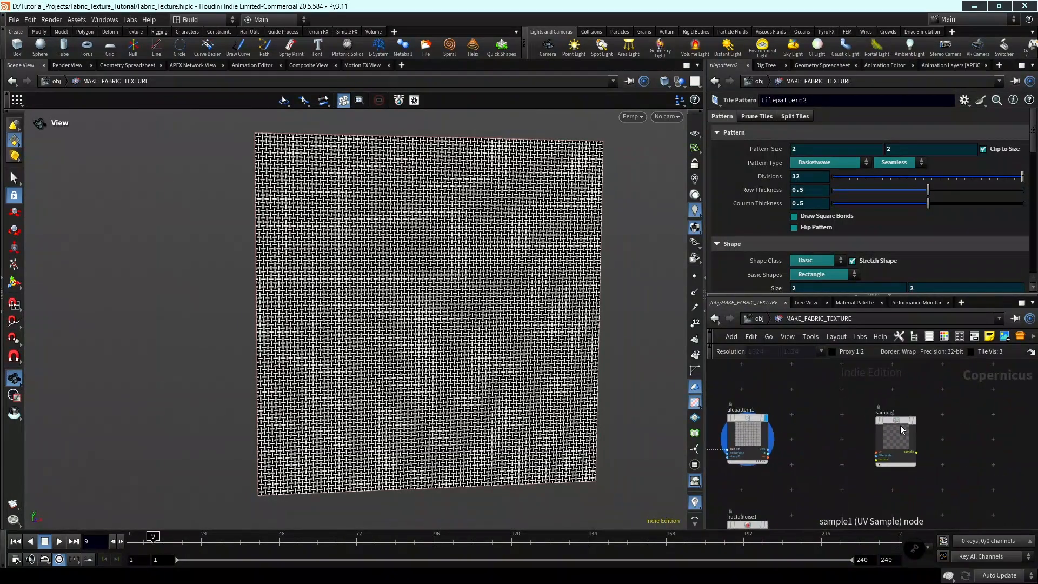
Connect the uv output of tilepattern1 to the uv input of sample1.
middle_click_drag(806, 498, 831, 447)
scroll(926, 440, "up", 3)
left_click(892, 441)
left_click(787, 446)
Connect the noise output of fractalnoise1 to the texture input of sample1.
scroll(878, 466, "down", 2)
scroll(899, 431, "up", 3)
left_click(888, 427)
scroll(877, 471, "down", 3)
middle_click_drag(878, 471, 956, 416)
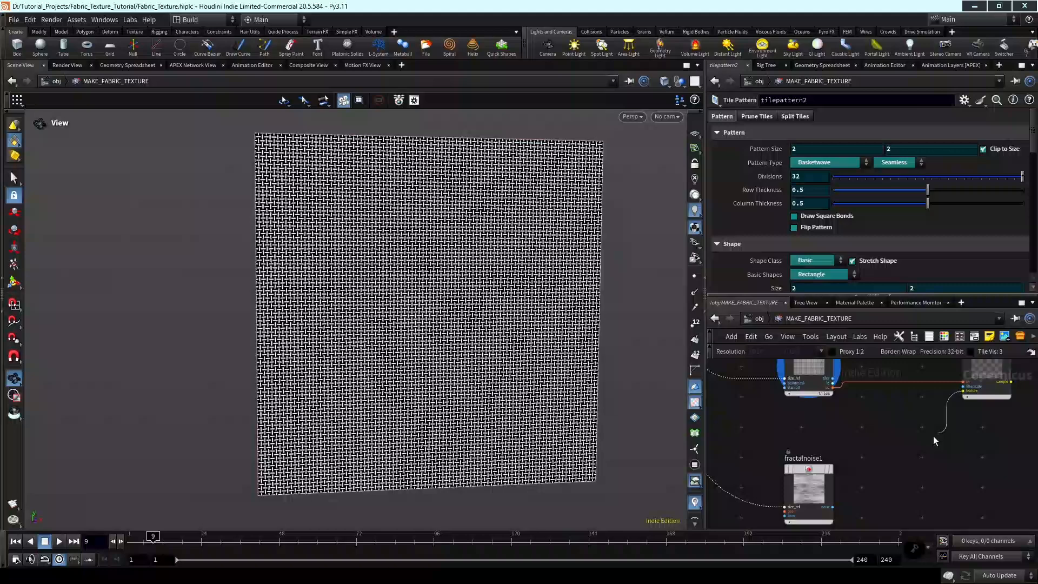
left_click(833, 507)
middle_click_drag(914, 445, 874, 522)
scroll(975, 436, "up", 2)
scroll(980, 437, "down", 1)
scroll(983, 442, "down", 1)
middle_click_drag(979, 446, 1013, 369)
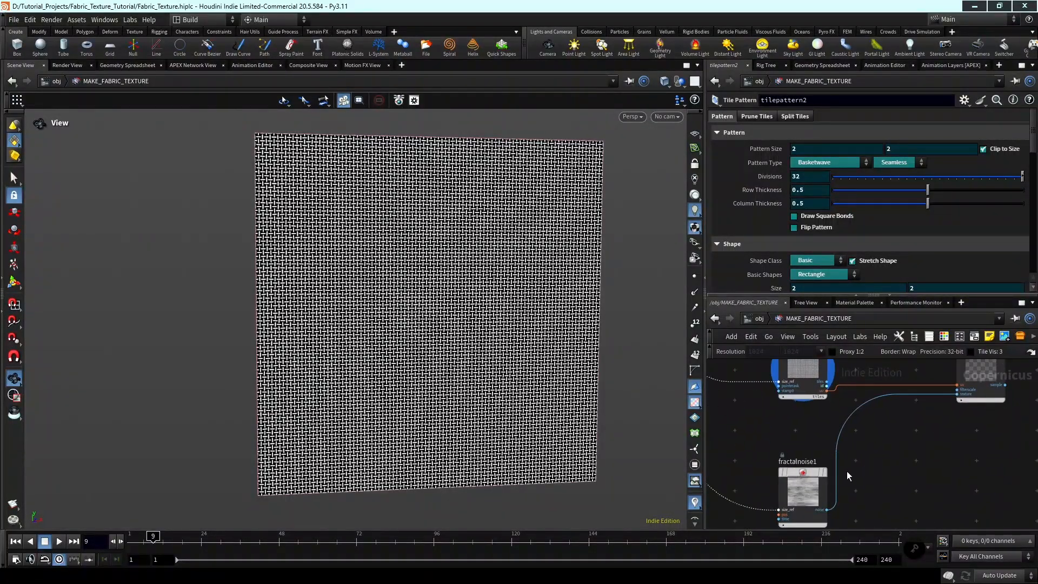
Display sample1 in the viewport and view the sampled weave up close.
middle_click_drag(900, 456, 885, 531)
scroll(962, 439, "up", 2)
left_click(999, 420)
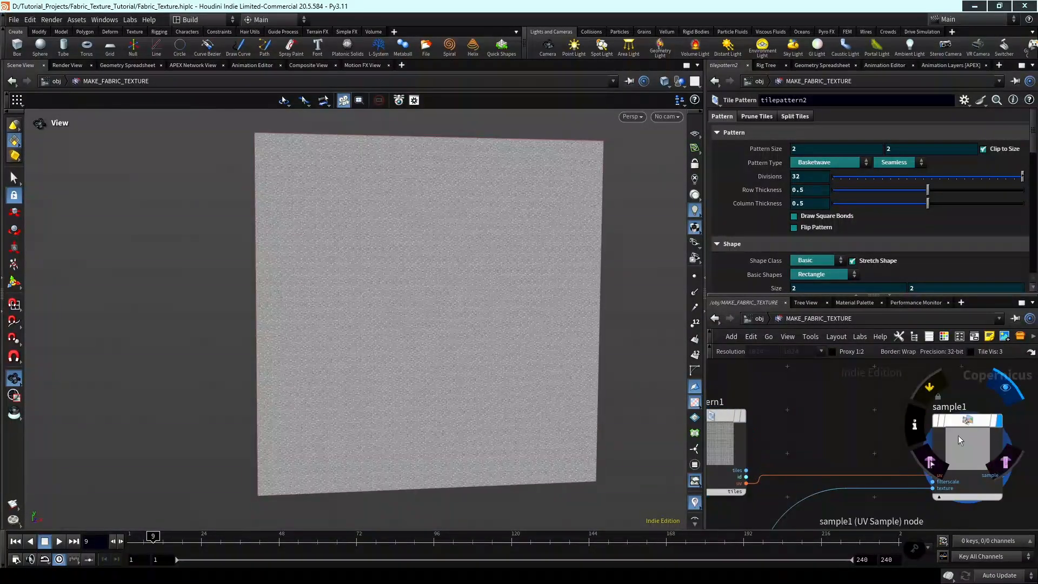
scroll(431, 324, "up", 1)
scroll(431, 325, "up", 6)
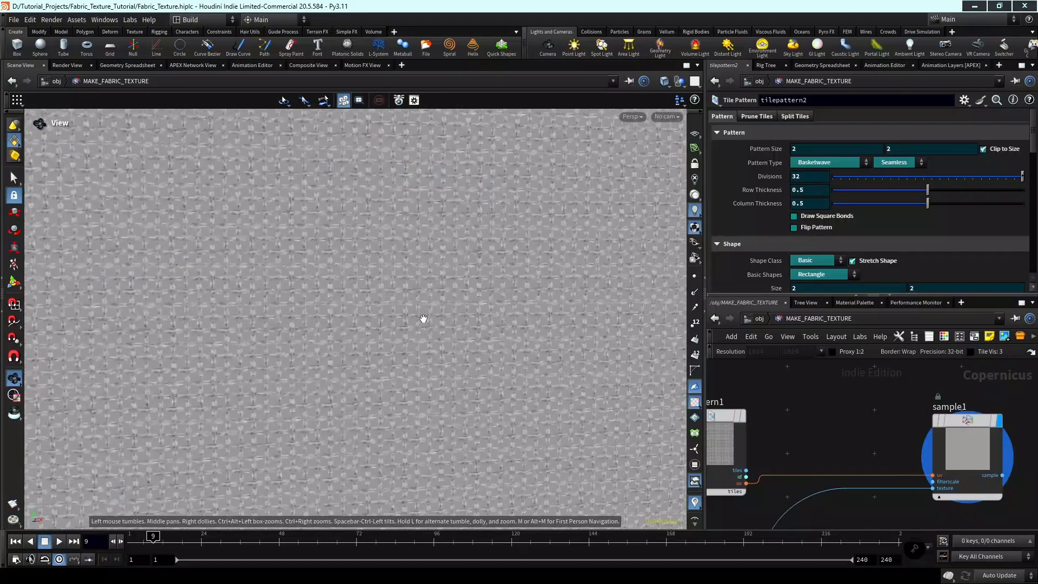
scroll(423, 318, "up", 2)
scroll(843, 414, "down", 3)
Select tilepattern1 and set its Divisions to 4.
middle_click_drag(854, 414, 951, 394)
scroll(868, 416, "up", 1)
scroll(926, 404, "down", 2)
scroll(875, 385, "up", 2)
middle_click_drag(876, 384, 890, 415)
left_click(893, 418)
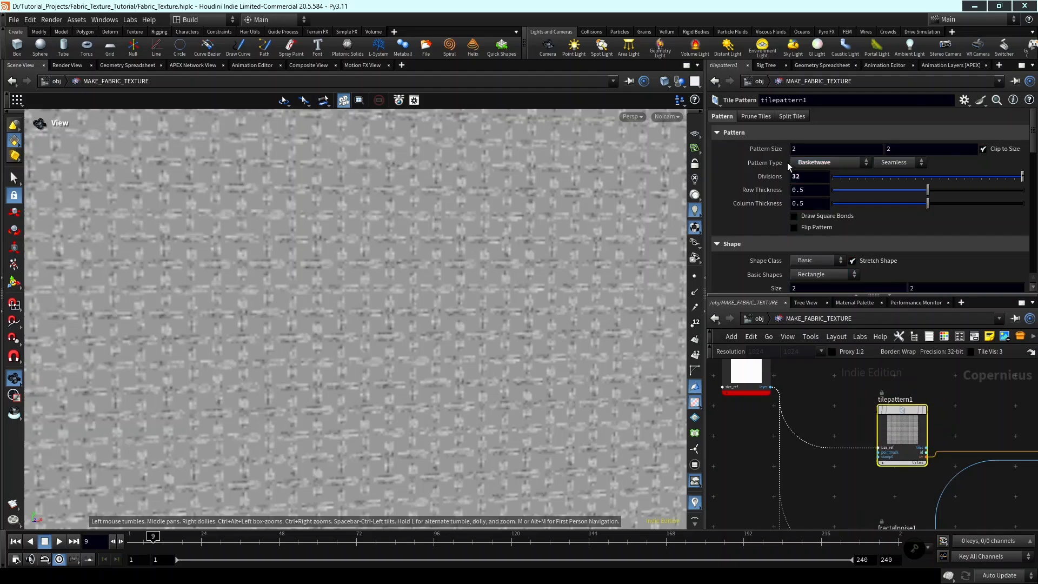
double_click(810, 176)
type("4")
key("Return")
Examine how the sampled noise runs along the horizontal and vertical threads of the weave.
scroll(549, 244, "down", 10)
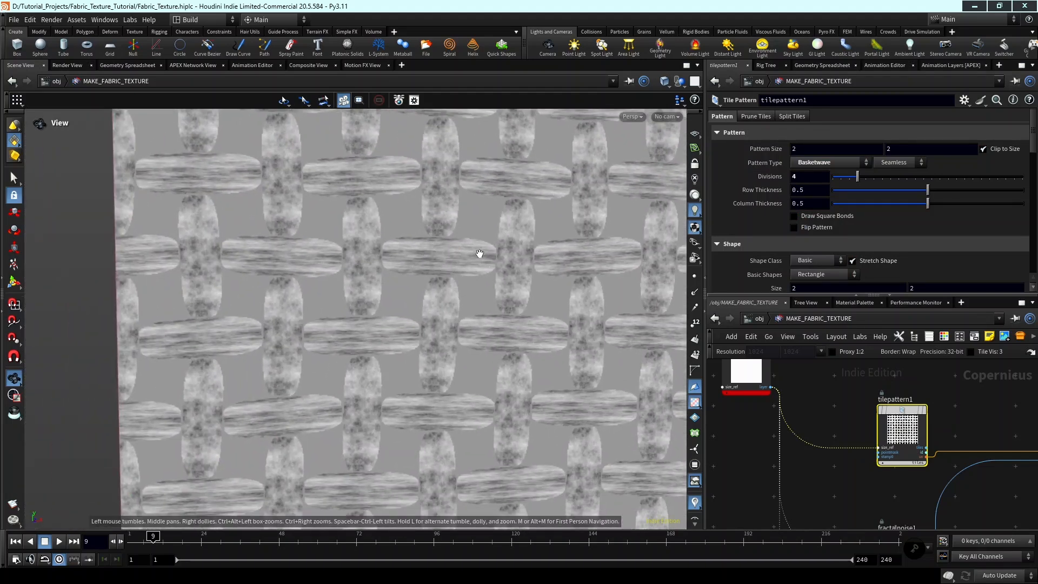
scroll(454, 256, "up", 2)
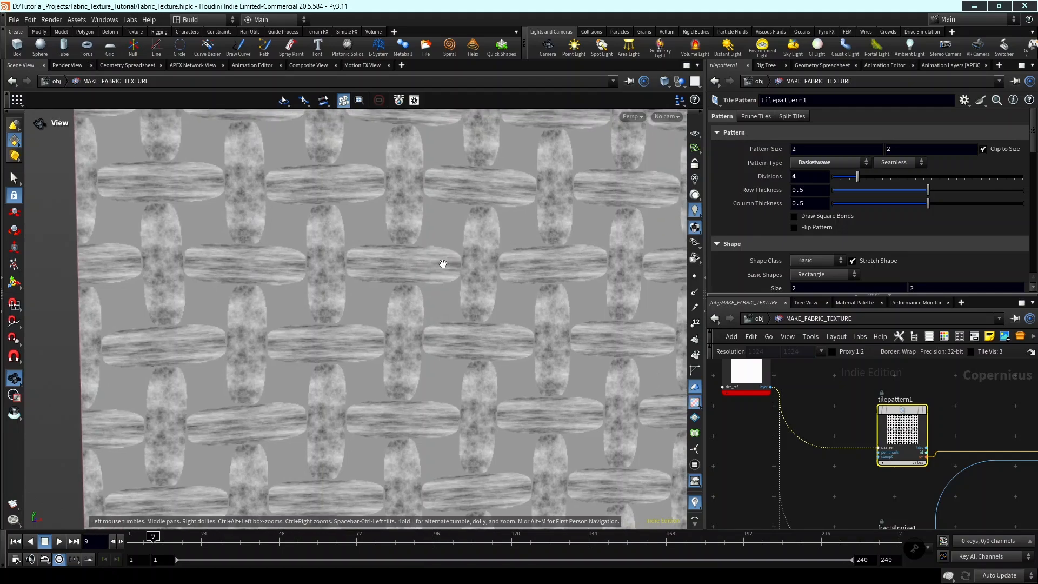
middle_click_drag(502, 283, 455, 227)
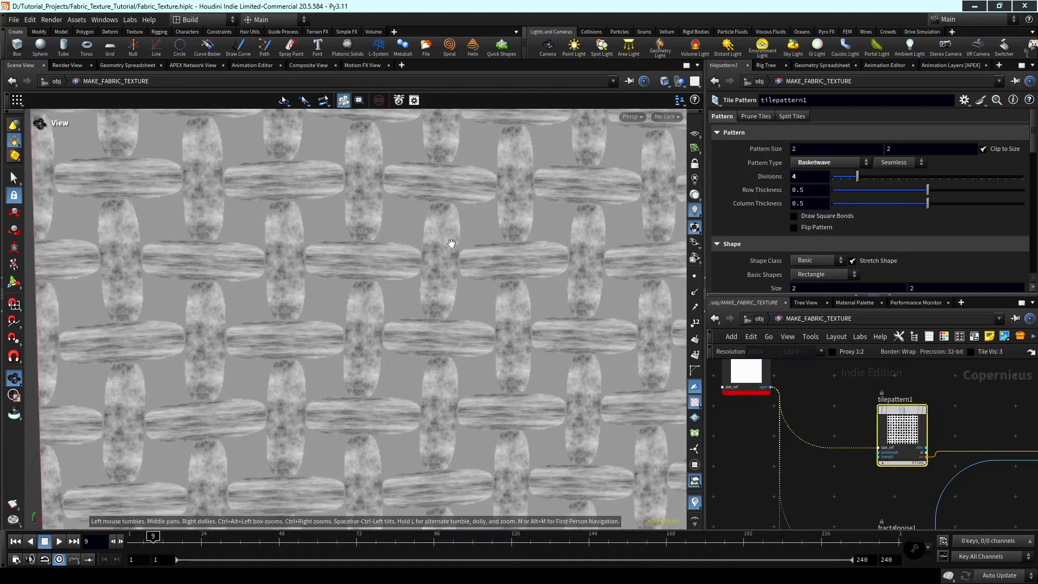
middle_click_drag(492, 259, 395, 252)
scroll(384, 263, "down", 2)
scroll(392, 241, "up", 3)
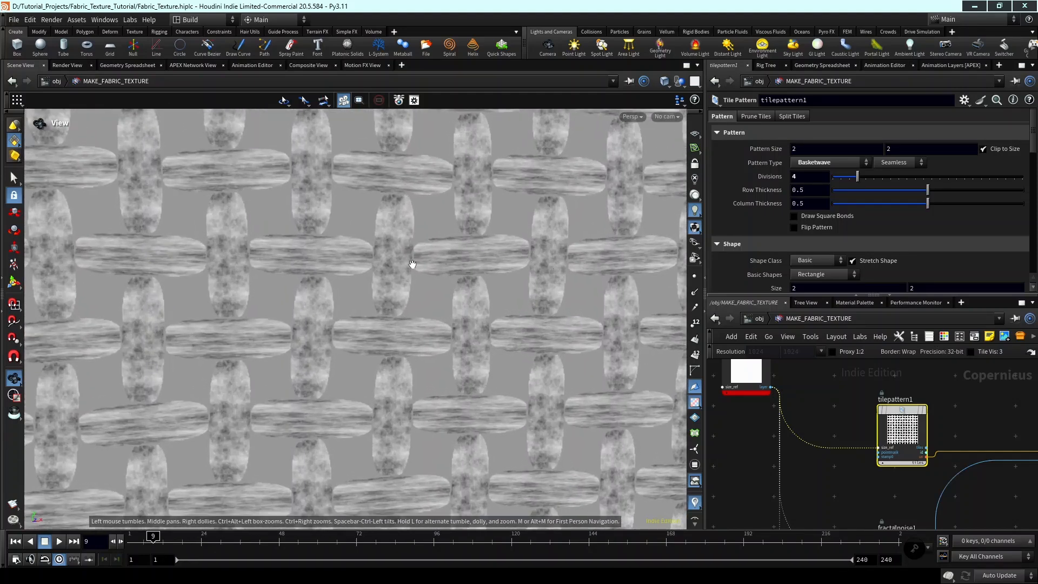
scroll(477, 280, "down", 1)
middle_click_drag(413, 263, 431, 281)
scroll(508, 278, "down", 3)
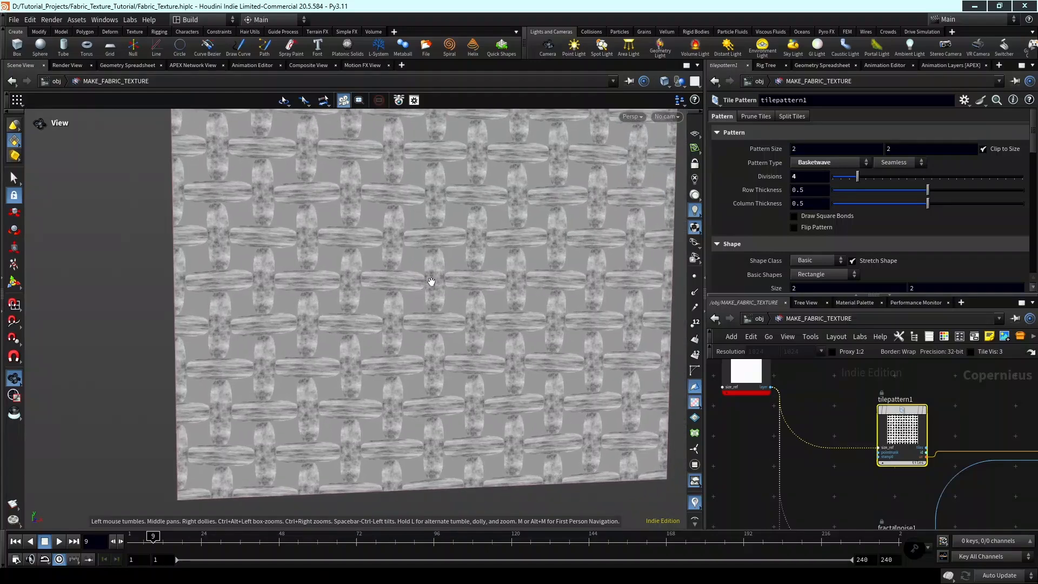
scroll(432, 282, "up", 6)
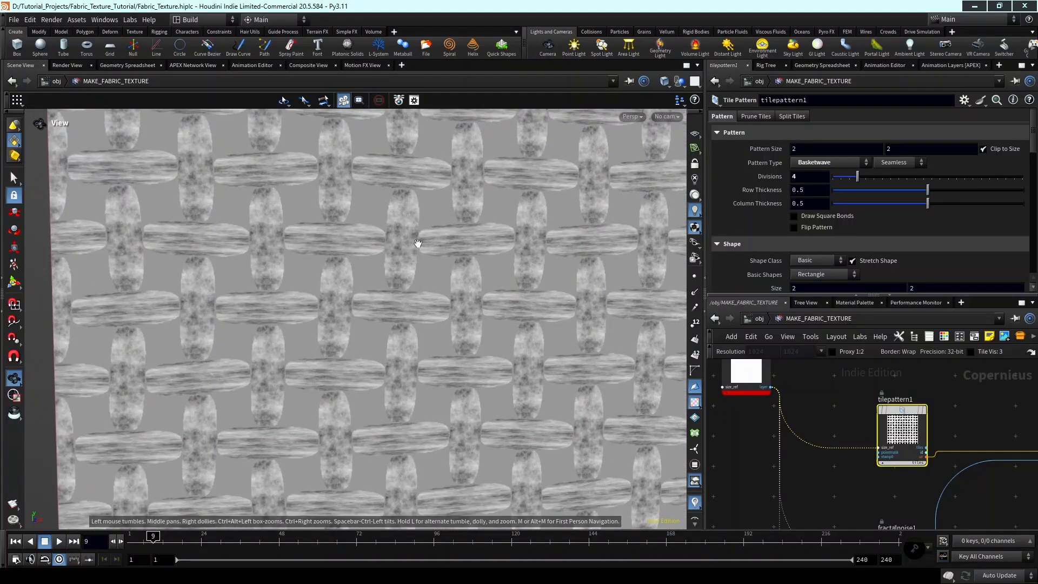
scroll(453, 253, "down", 1)
scroll(476, 278, "up", 2)
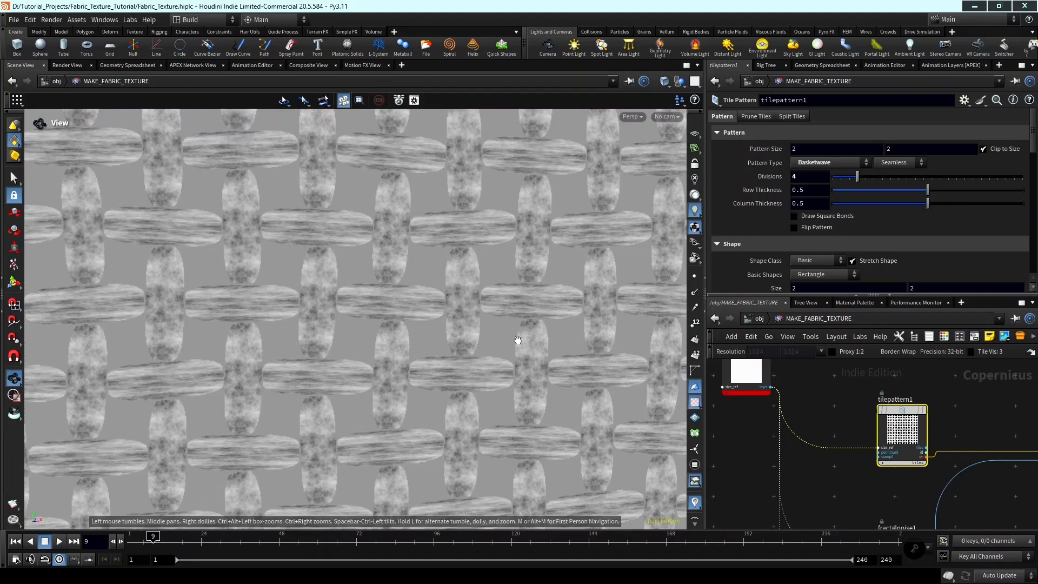
scroll(517, 340, "down", 5)
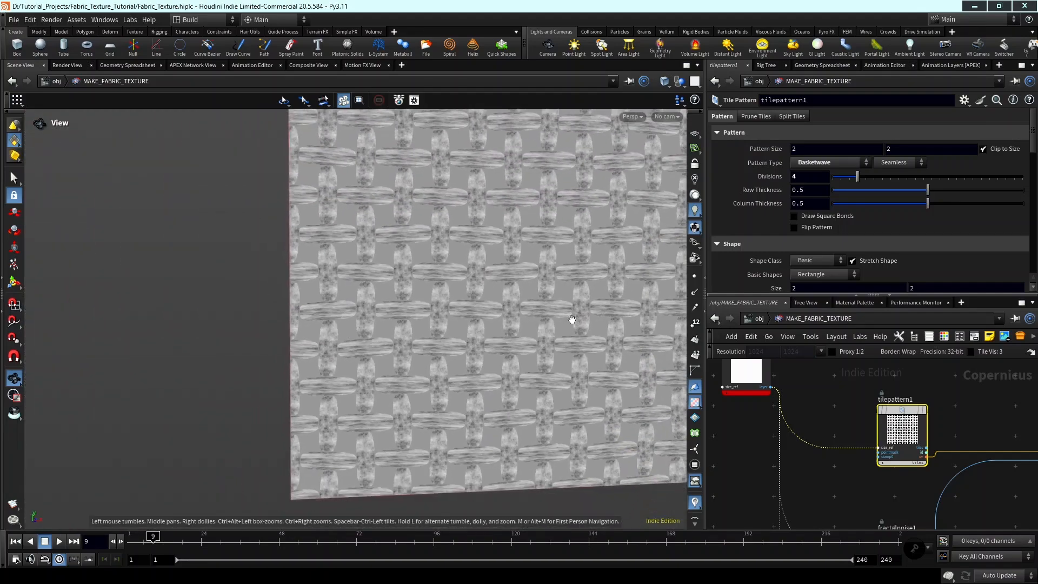
Insert a UV Transform node on the wire between tilepattern1 and sample1.
middle_click_drag(571, 319, 526, 324)
scroll(887, 403, "down", 4)
middle_click_drag(929, 406, 883, 406)
scroll(883, 406, "up", 3)
key("Tab")
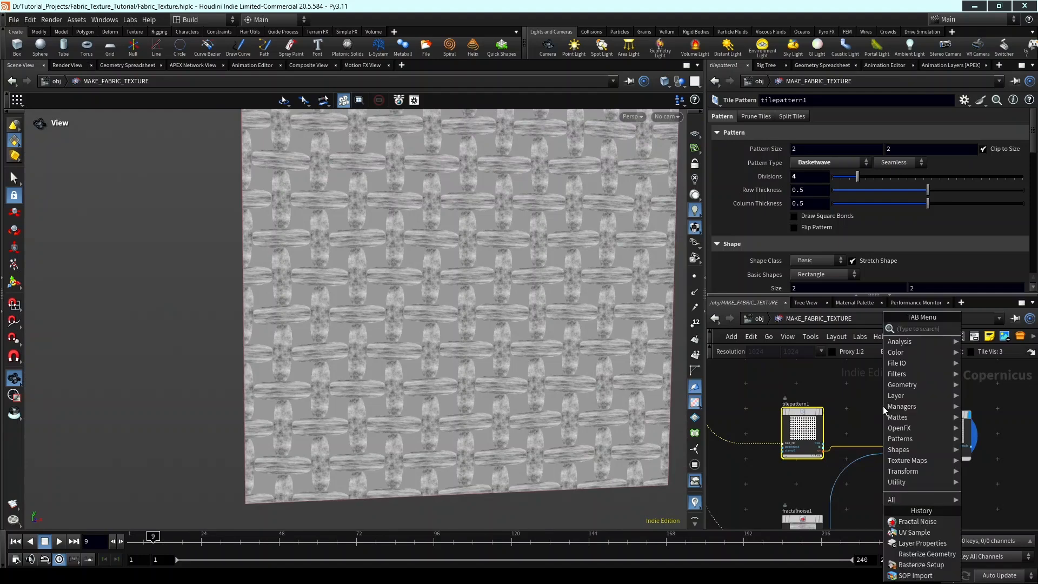
type("uv")
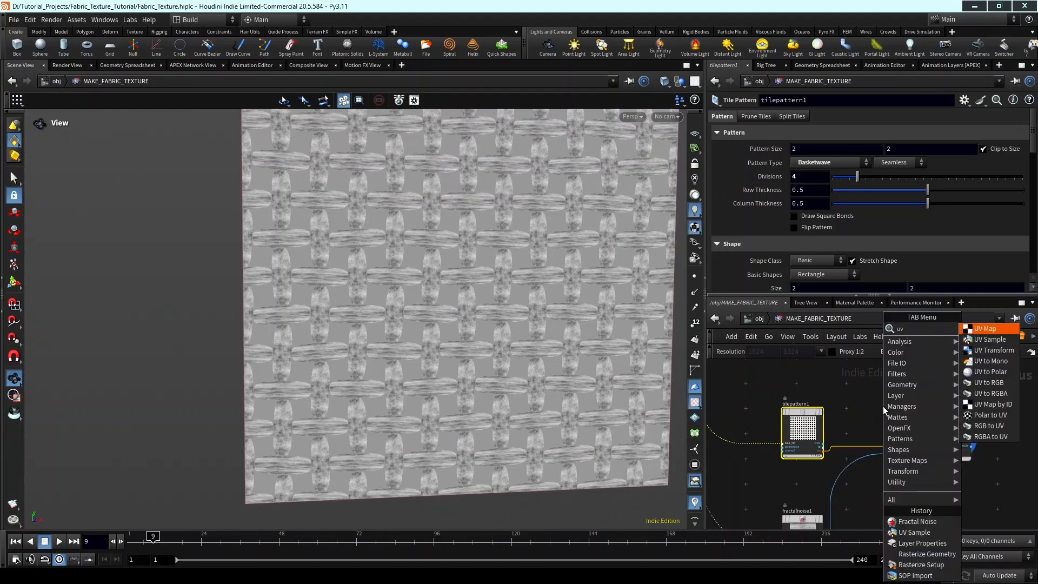
type(" tran")
key("Return")
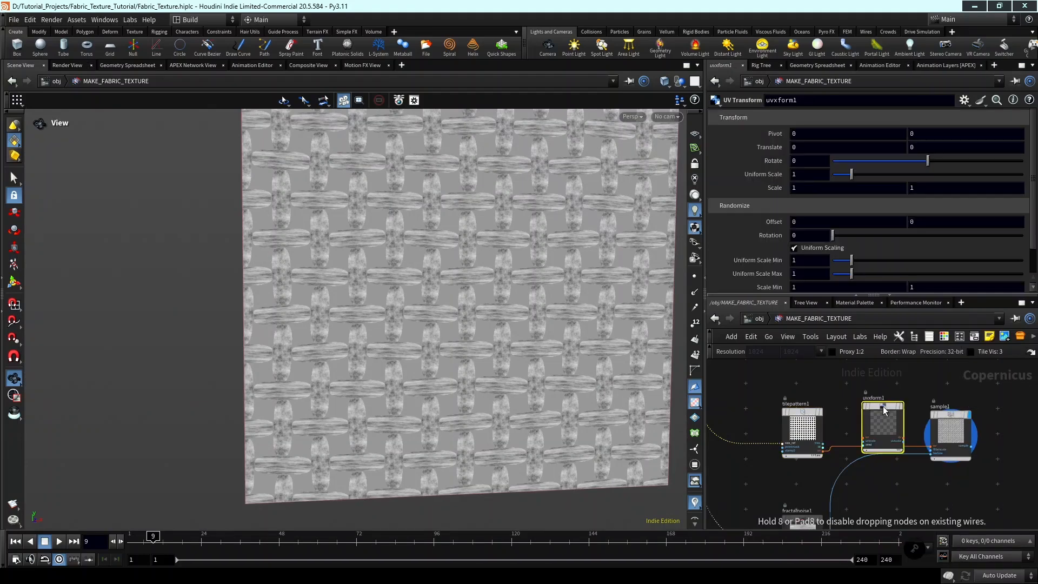
left_click(870, 419)
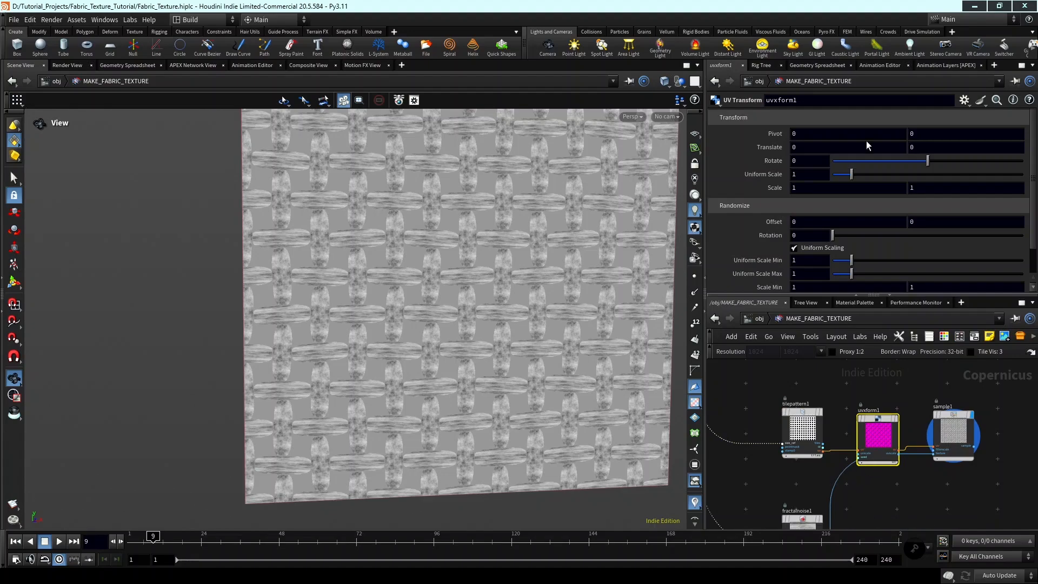
Try rotating the thread UVs with the UV Transform's Rotate at 17, and delete that node.
mouse_move(928, 160)
left_mouse_down()
mouse_move(973, 163)
mouse_move(914, 162)
mouse_move(945, 158)
mouse_move(937, 160)
left_mouse_up()
scroll(867, 404, "down", 4)
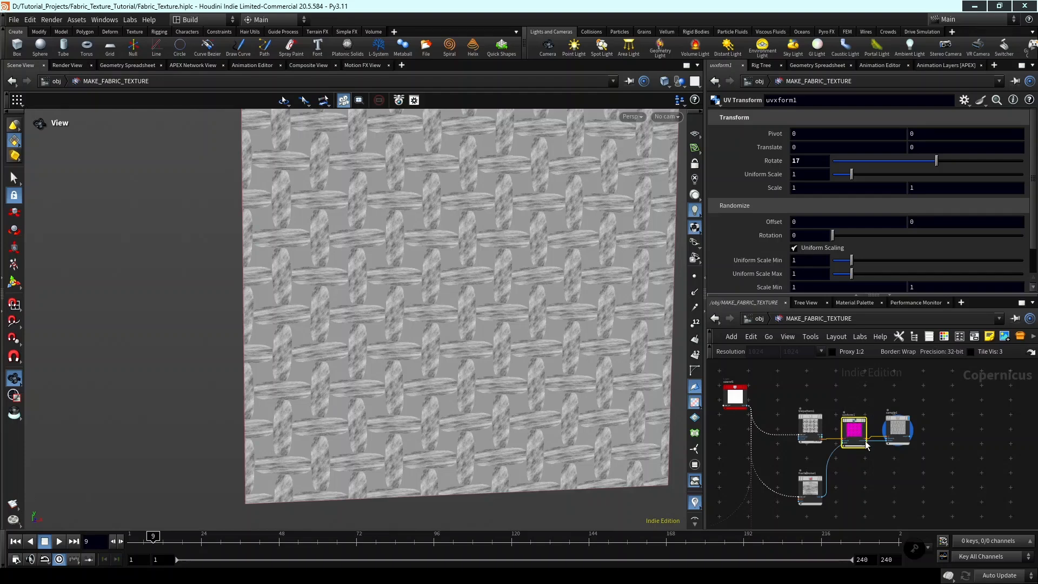
key("Delete")
scroll(870, 459, "up", 3)
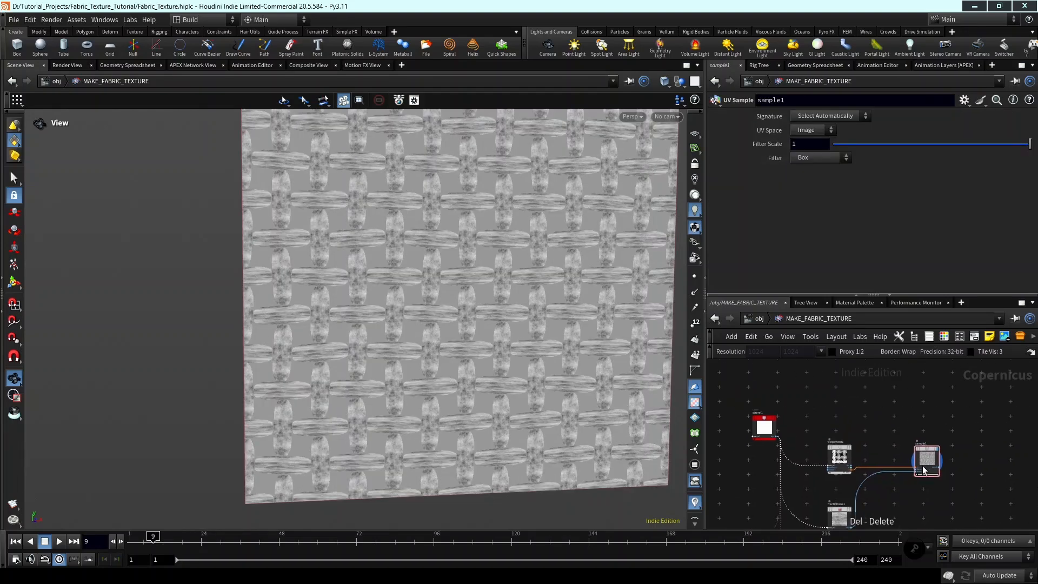
scroll(818, 471, "up", 2)
middle_click_drag(818, 471, 887, 467)
scroll(784, 472, "down", 3)
scroll(787, 463, "up", 3)
scroll(841, 469, "up", 3)
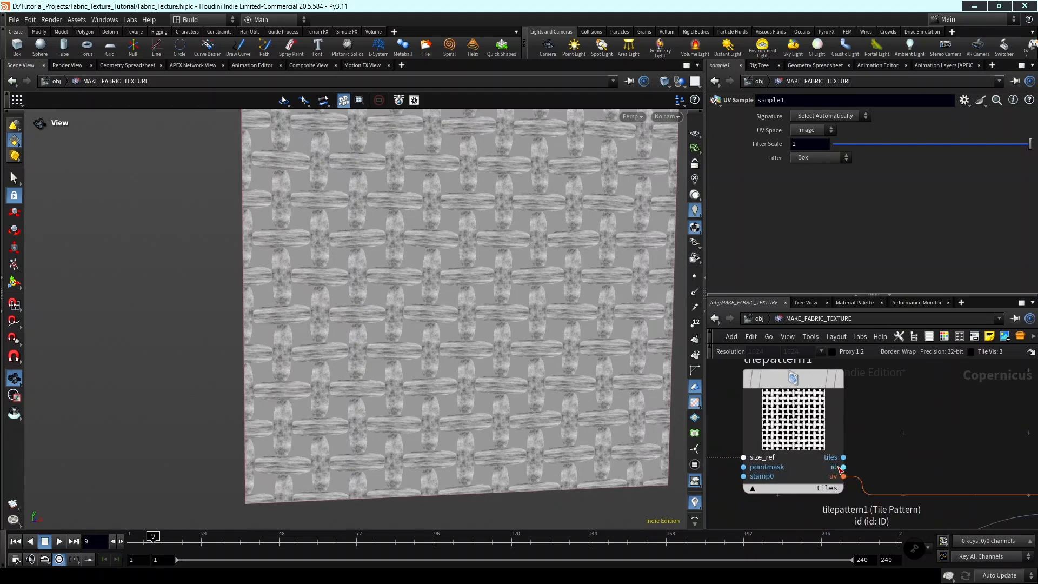
left_click(842, 470)
scroll(970, 462, "down", 4)
middle_click_drag(995, 446, 861, 443)
scroll(893, 458, "down", 1)
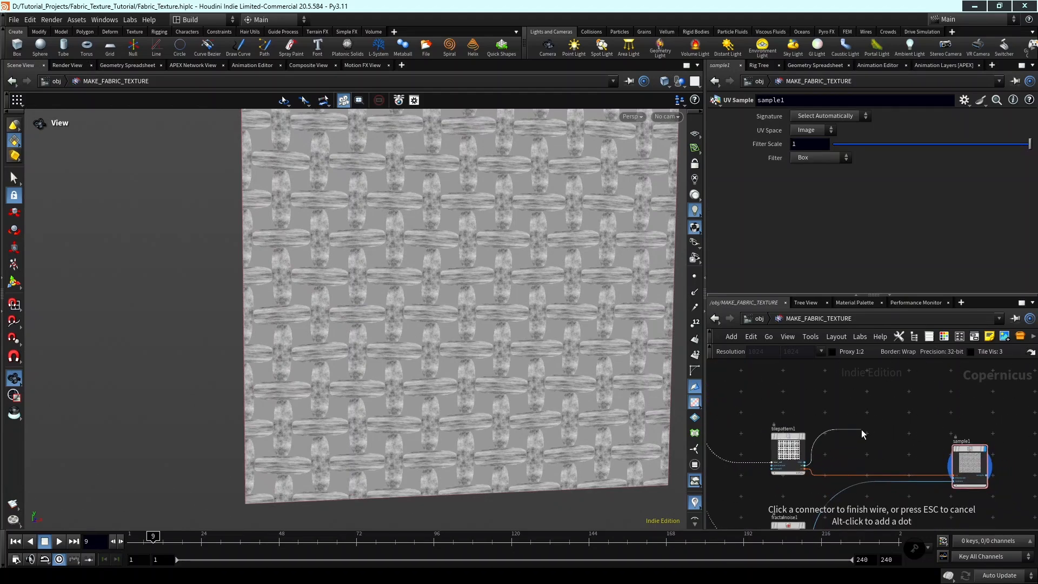
key("Escape")
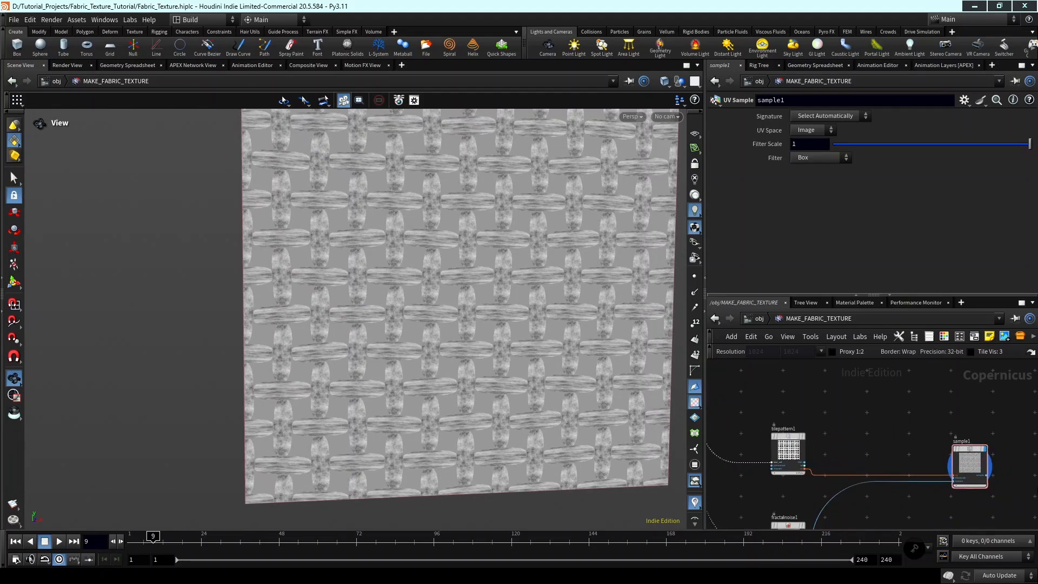
Delete the sample1 node from the network.
left_click(969, 461)
key("Delete")
scroll(843, 455, "up", 1)
scroll(860, 451, "up", 5)
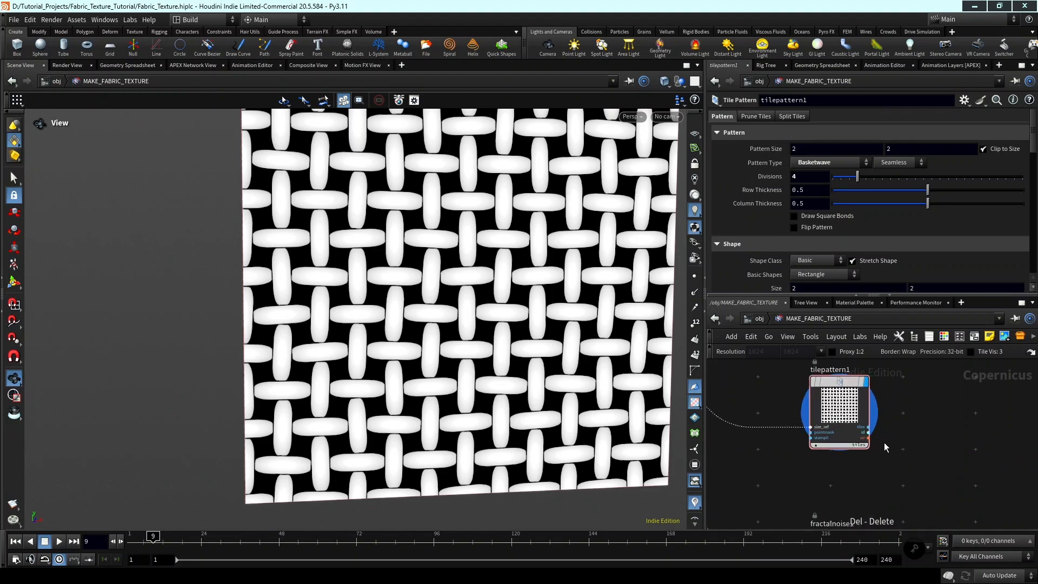
left_click(870, 454)
scroll(946, 453, "down", 4)
middle_click_drag(946, 453, 896, 438)
scroll(825, 452, "up", 3)
scroll(827, 454, "down", 3)
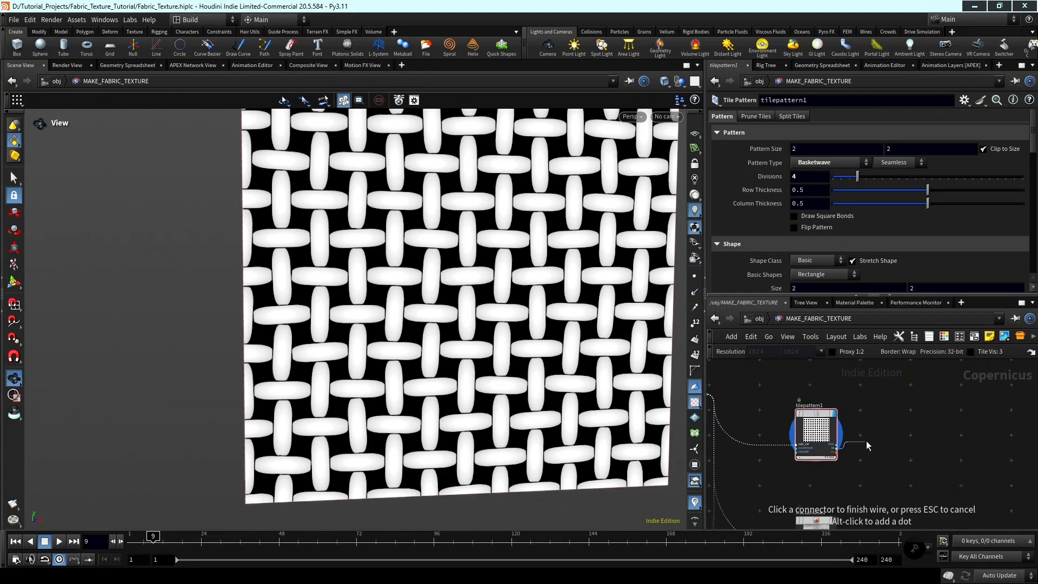
key("Tab")
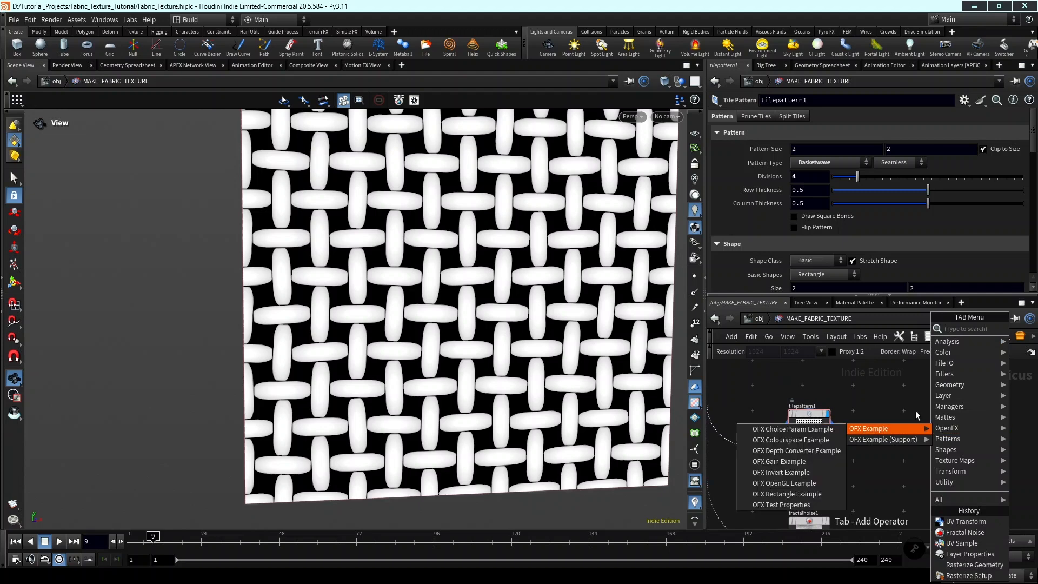
key("Escape")
Add a Statistics by ID node fed by the id output of tilepattern1 and display it in the viewport.
scroll(828, 450, "up", 2)
left_click(830, 448)
scroll(918, 431, "down", 1)
scroll(913, 430, "down", 1)
key("Tab")
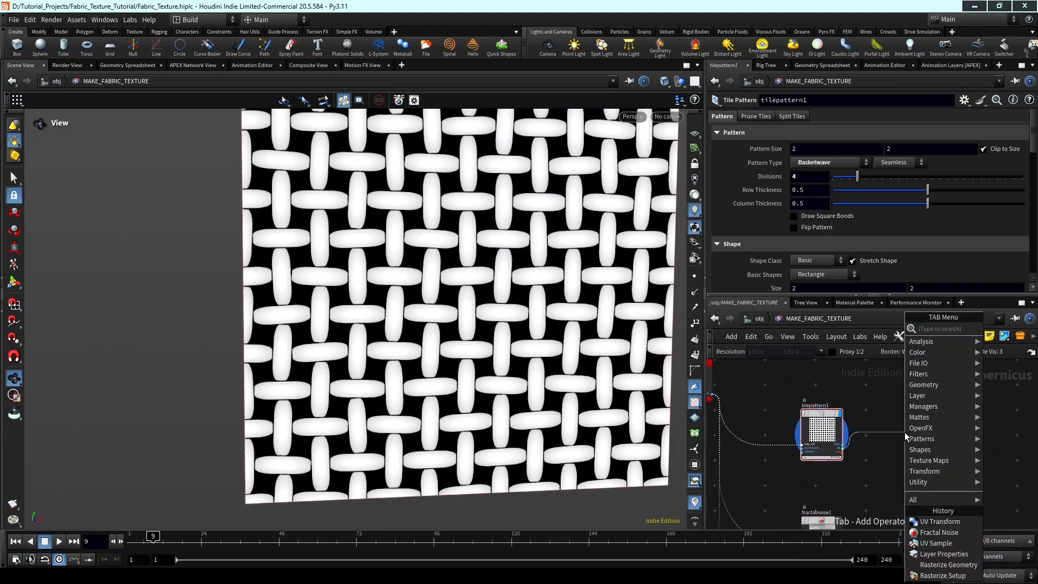
type("stati")
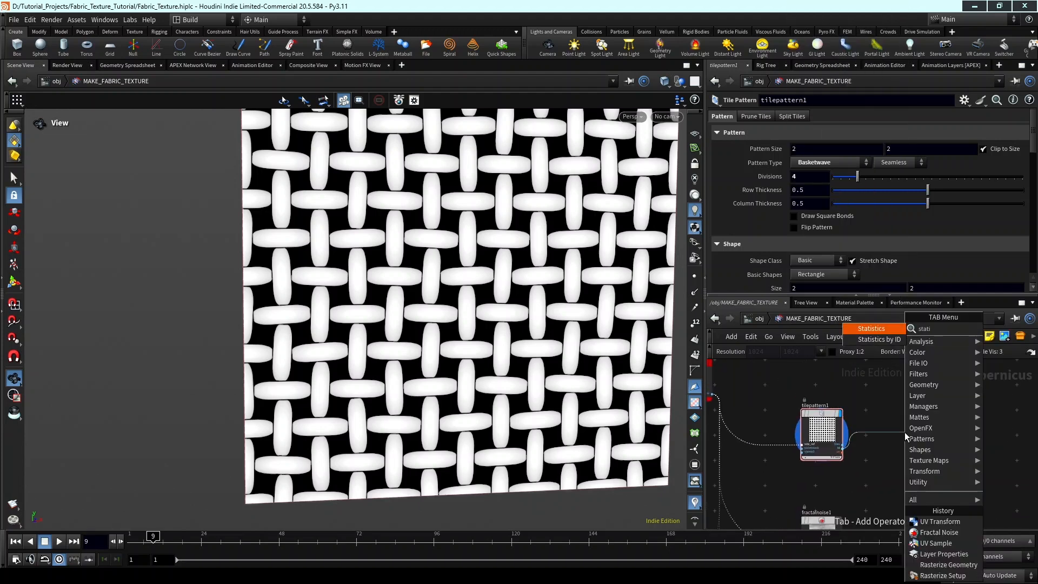
type("s by id")
key("Return")
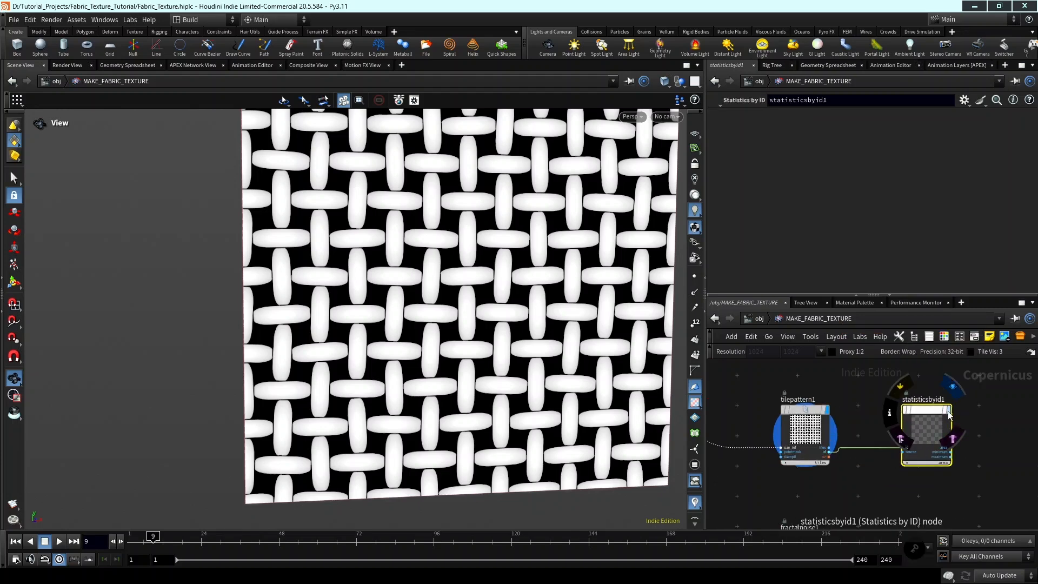
scroll(940, 413, "up", 3)
left_click(950, 411)
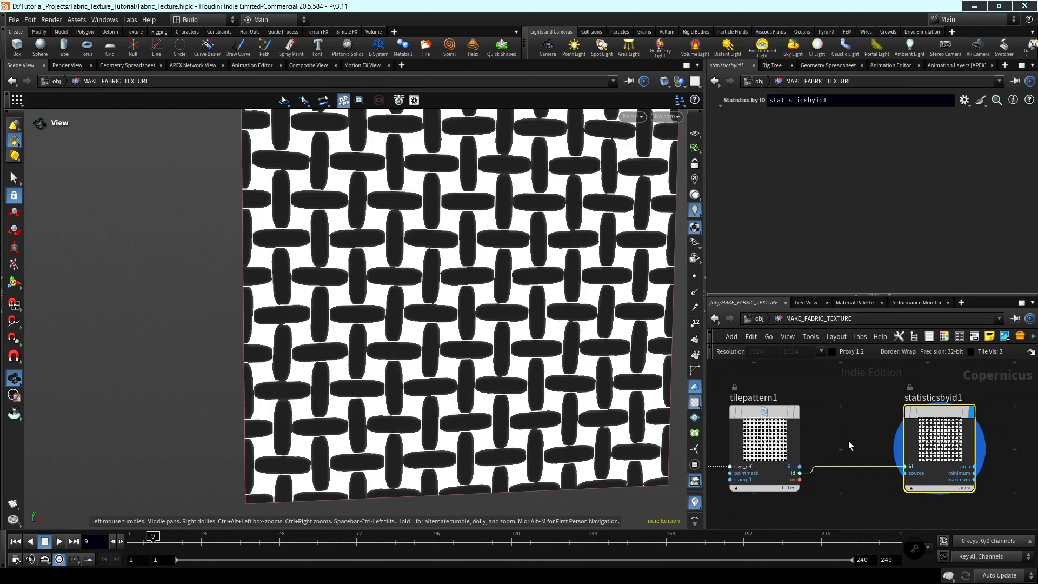
Display the id output of tilepattern1 in the viewport and view the coloured threads.
middle_click_drag(848, 440, 902, 421)
left_click(850, 391)
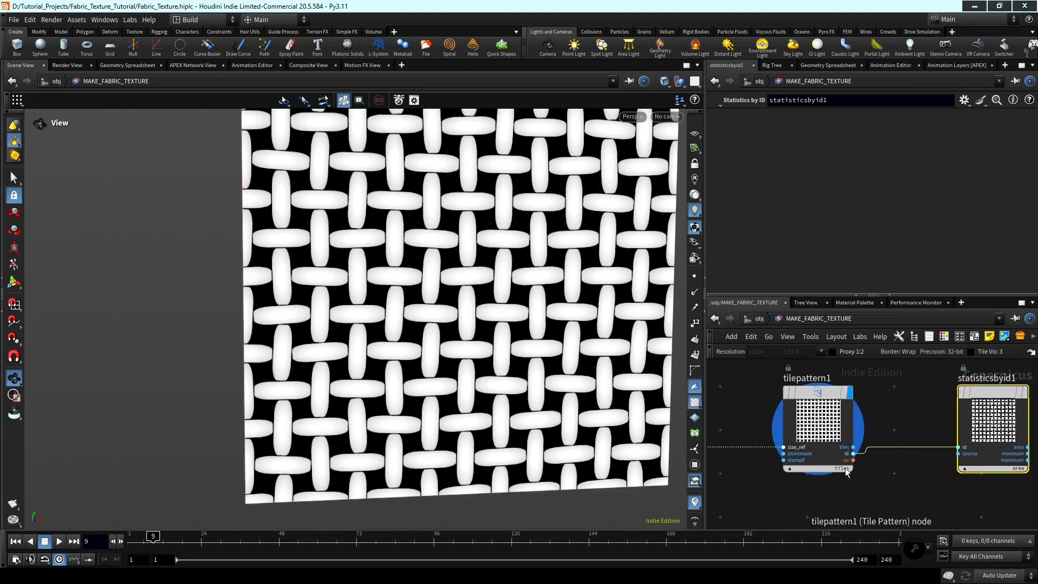
left_click(848, 486)
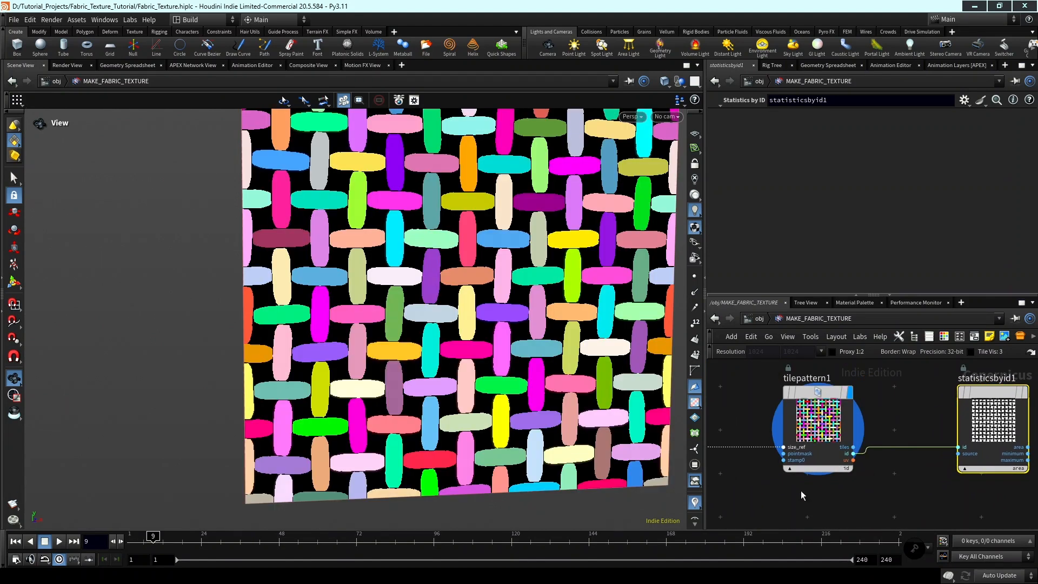
middle_click_drag(466, 279, 544, 312)
mouse_move(526, 314)
left_mouse_down()
mouse_move(557, 318)
mouse_move(524, 314)
left_mouse_up()
middle_click_drag(552, 313, 568, 289)
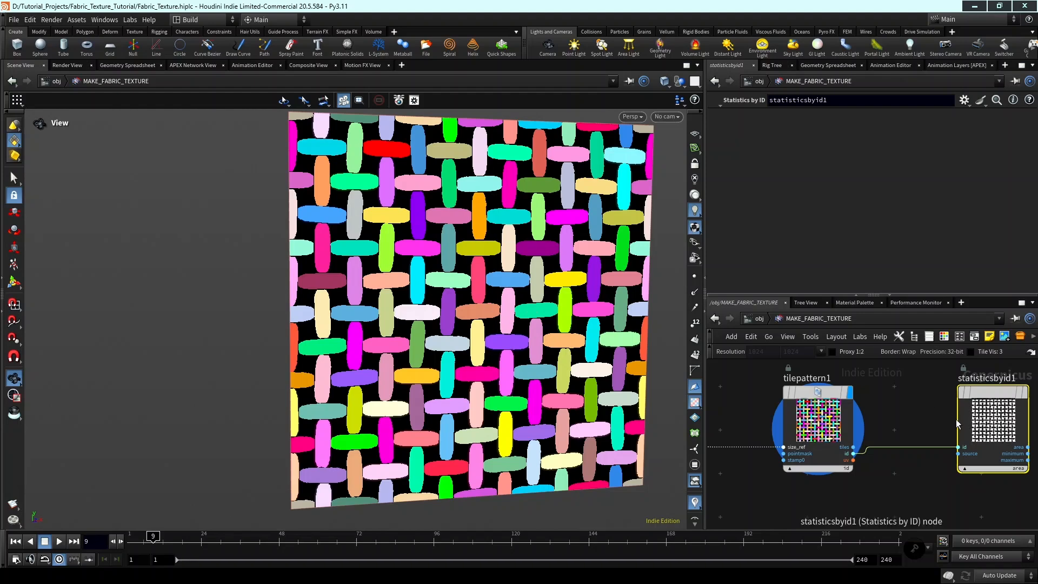
Display the area output of statisticsbyid1 and examine the shades of the horizontal and vertical threads.
scroll(959, 433, "down", 2)
middle_click_drag(948, 435, 855, 440)
scroll(905, 428, "up", 2)
scroll(919, 426, "down", 1)
middle_click_drag(931, 427, 939, 431)
scroll(929, 417, "up", 1)
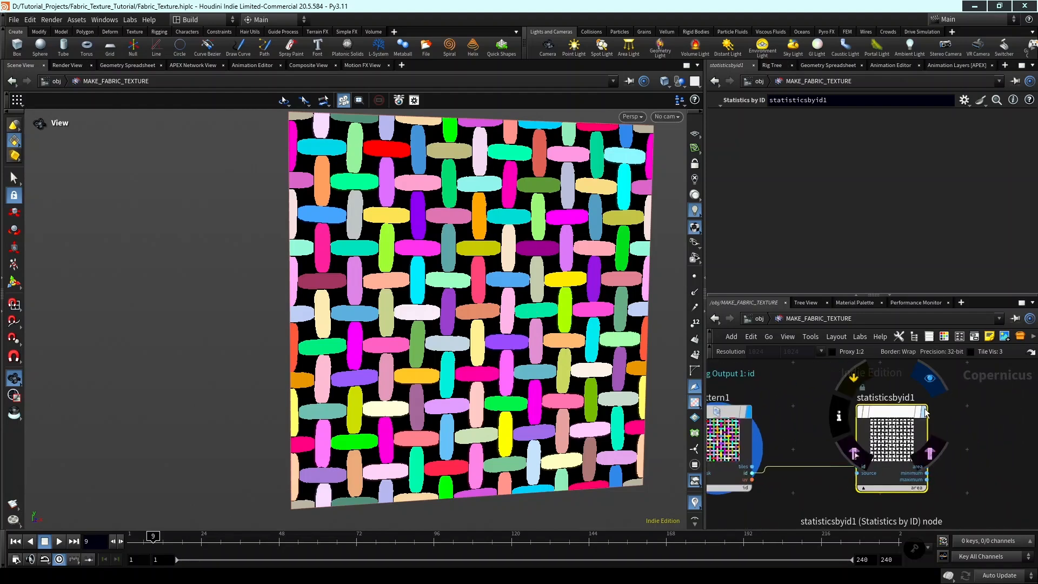
left_click(928, 380)
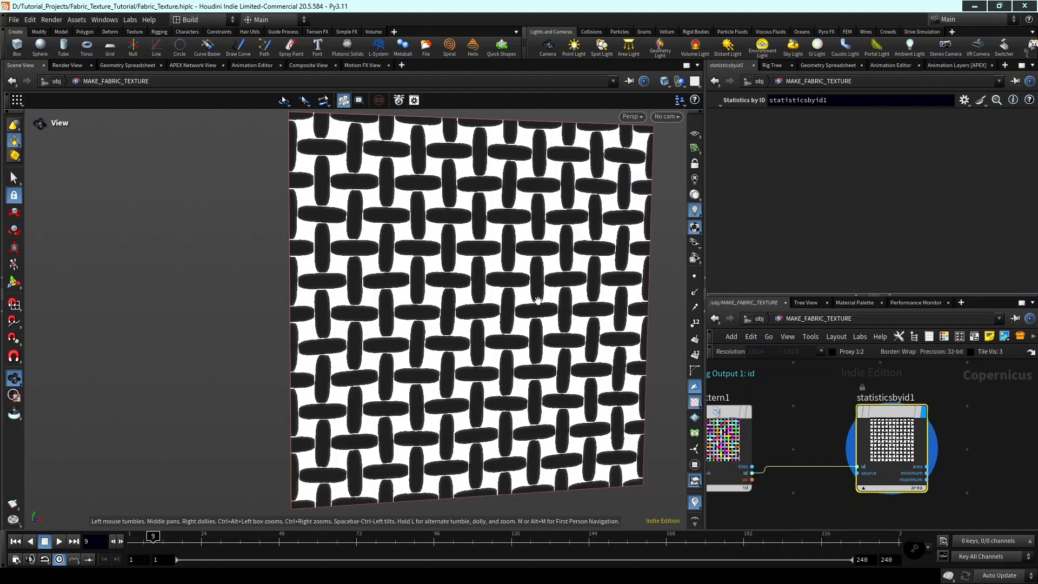
middle_click_drag(789, 405, 827, 420)
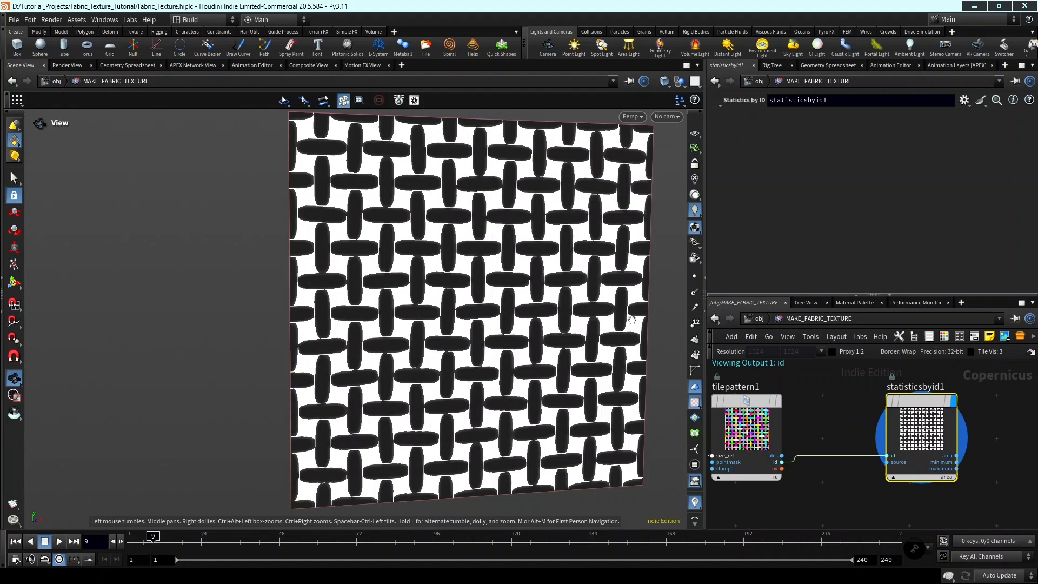
scroll(869, 434, "down", 2)
middle_click_drag(868, 433, 844, 436)
scroll(887, 436, "up", 2)
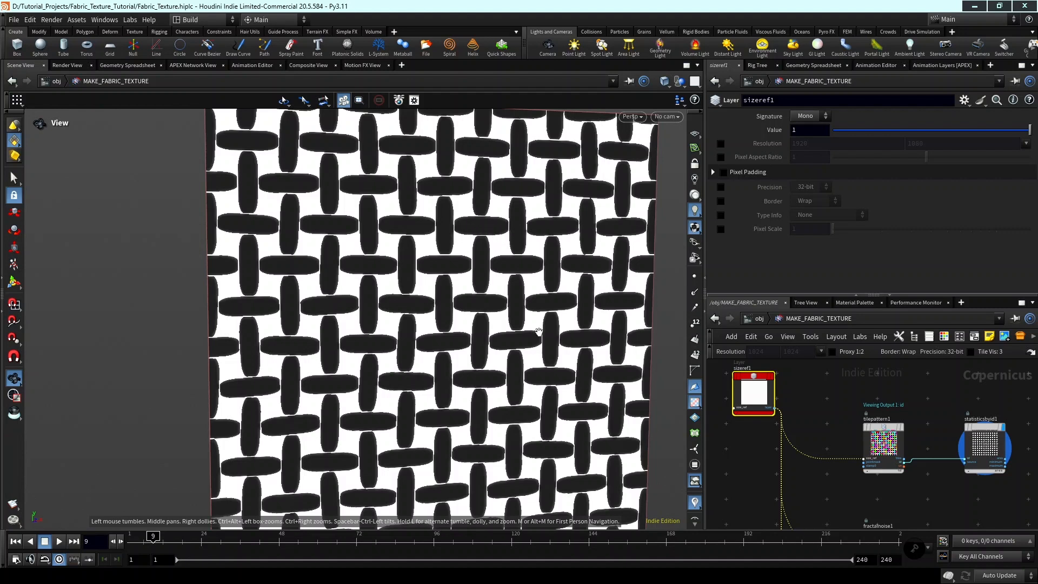
Set the Column Thickness of tilepattern1 to 0.644.
scroll(815, 397, "down", 2)
middle_click_drag(892, 428, 851, 415)
scroll(851, 415, "up", 2)
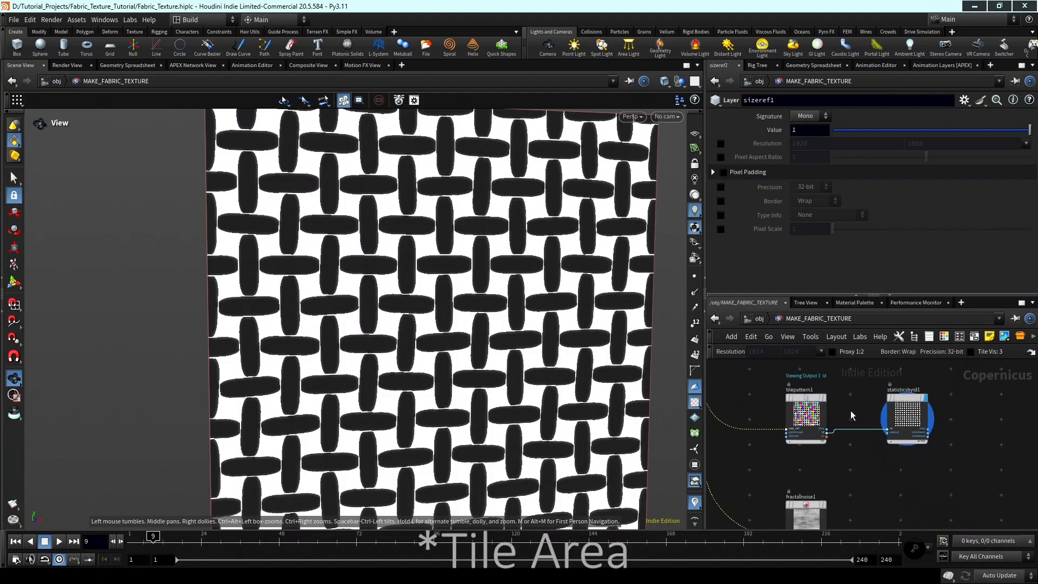
left_click(814, 409)
scroll(841, 399, "down", 2)
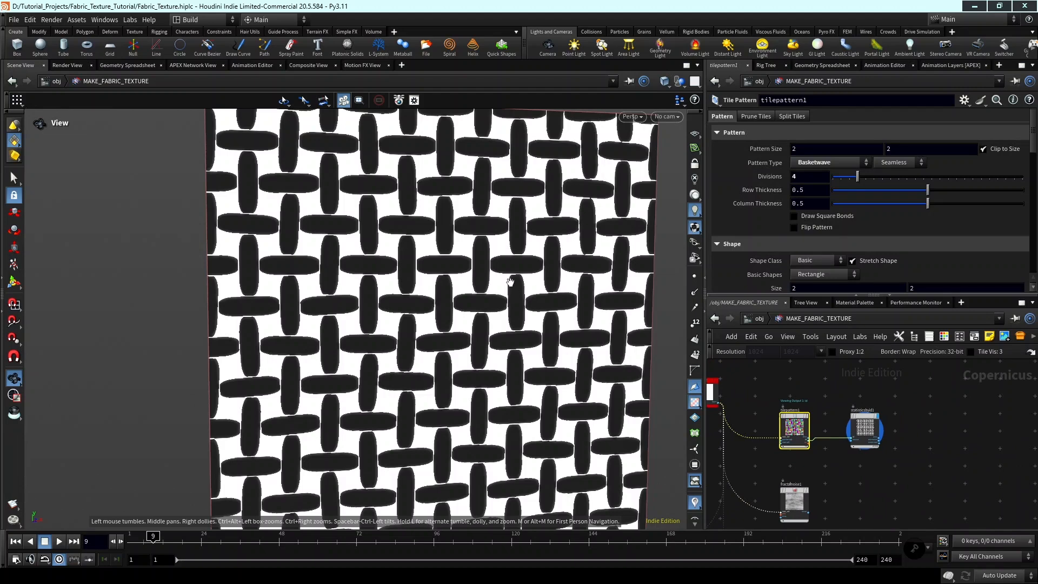
scroll(510, 281, "up", 3)
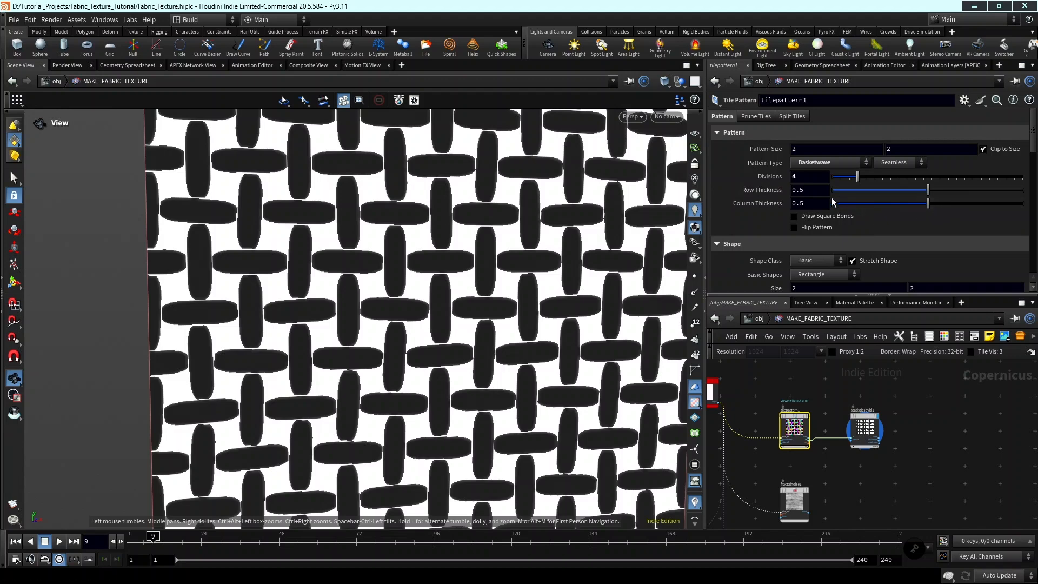
left_click(948, 204)
left_click_drag(948, 201, 967, 203)
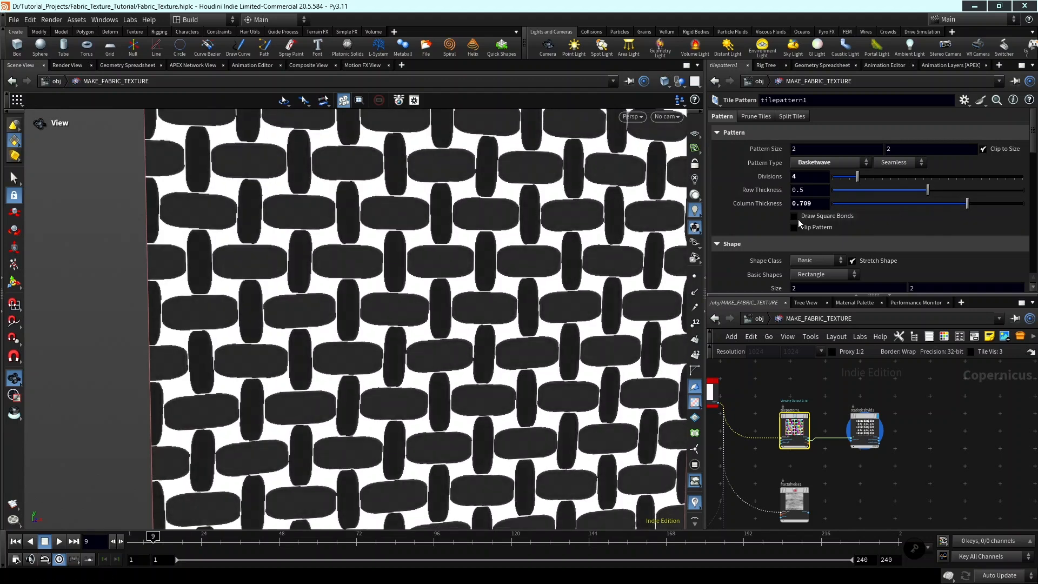
left_click(954, 204)
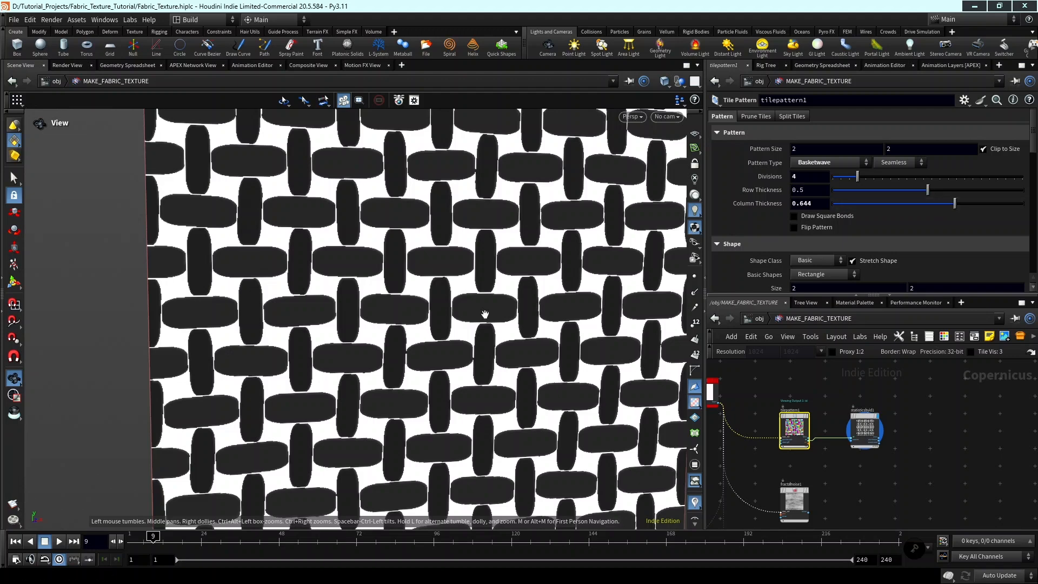
Examine up close how the area shade differs between the thick horizontal and thin vertical threads.
middle_click_drag(389, 329, 383, 322)
scroll(368, 309, "up", 10)
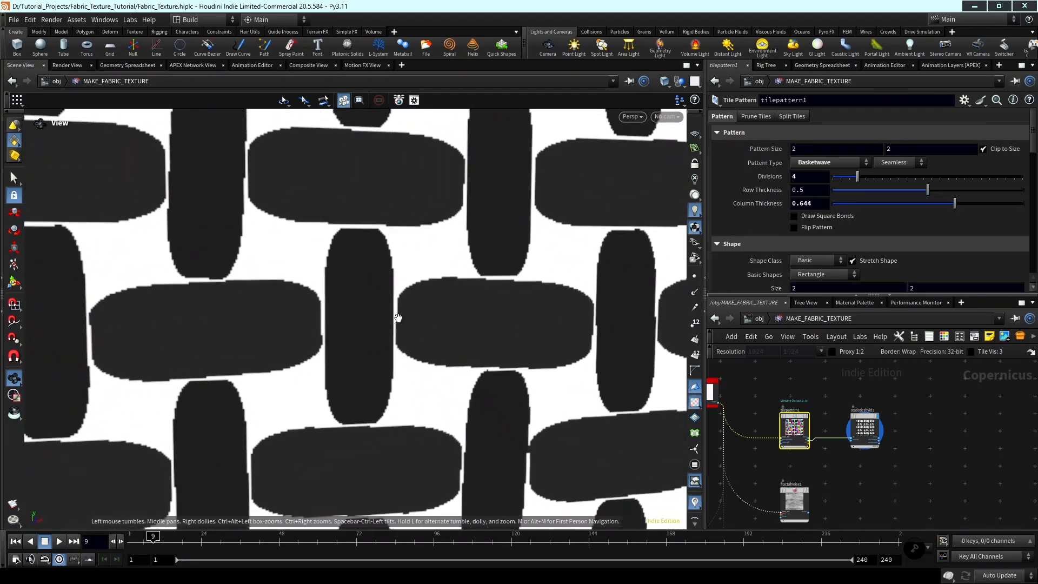
scroll(493, 323, "up", 4)
scroll(426, 325, "down", 2)
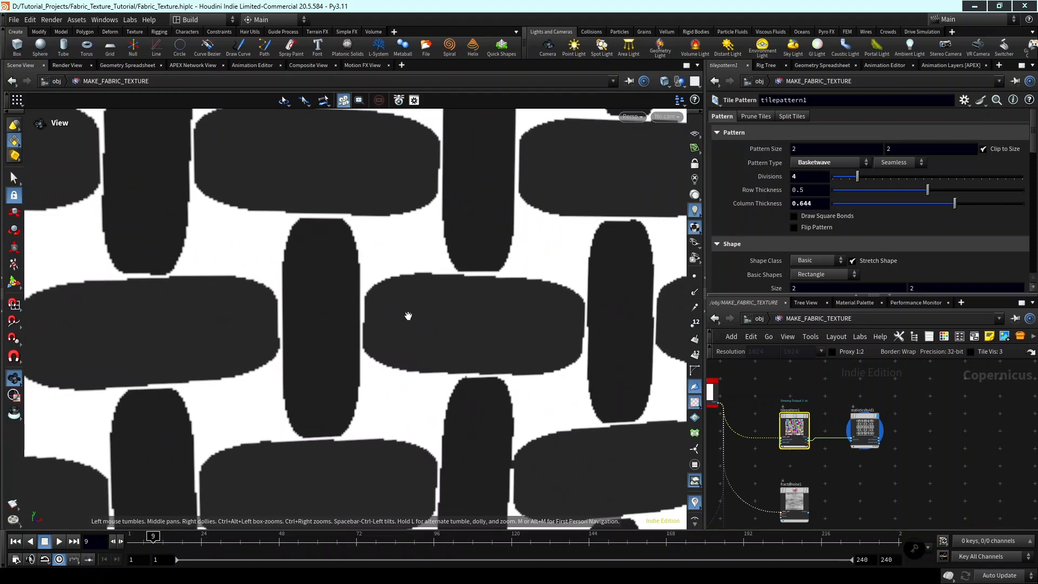
scroll(412, 318, "down", 6)
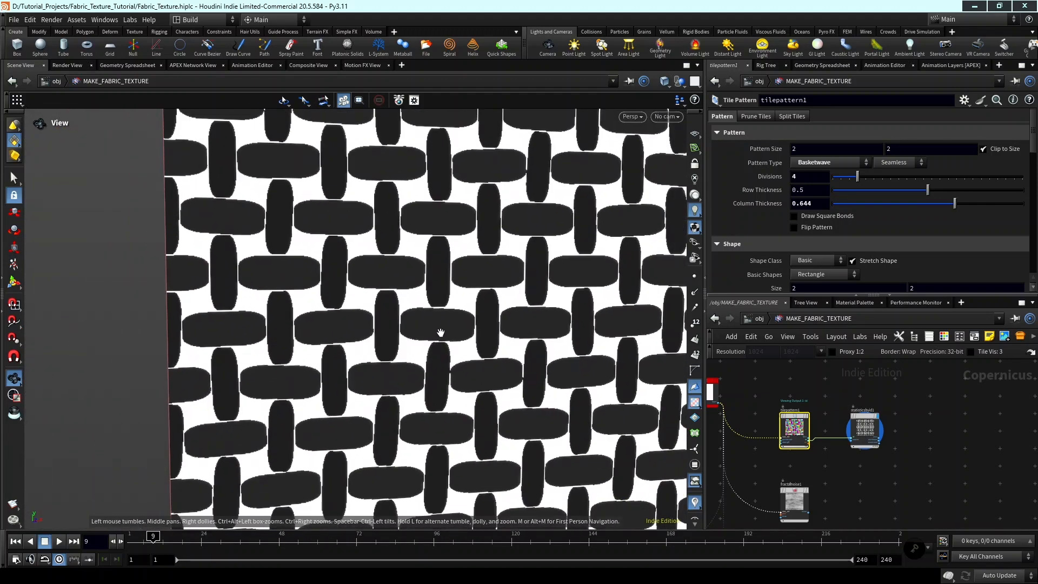
scroll(440, 331, "down", 3)
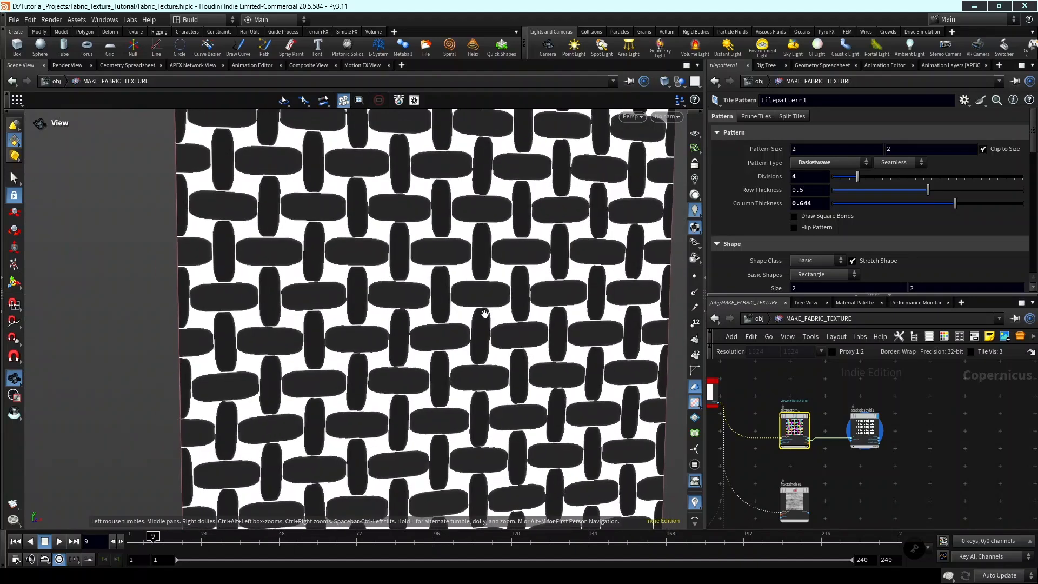
scroll(485, 314, "down", 3)
Move statisticsbyid1 farther away from tilepattern1 in the network to make room between them.
scroll(861, 423, "up", 2)
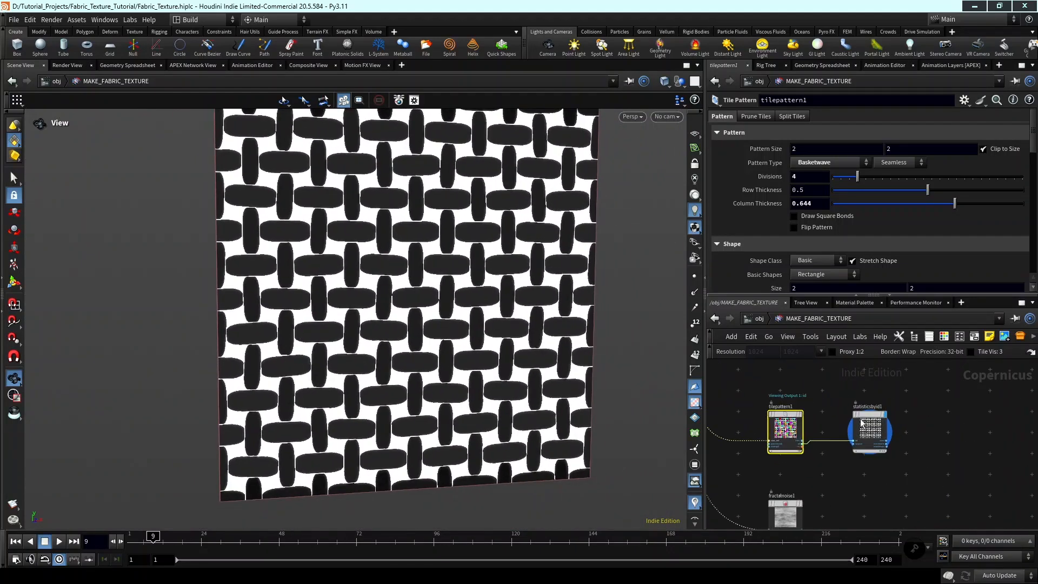
scroll(886, 417, "up", 4)
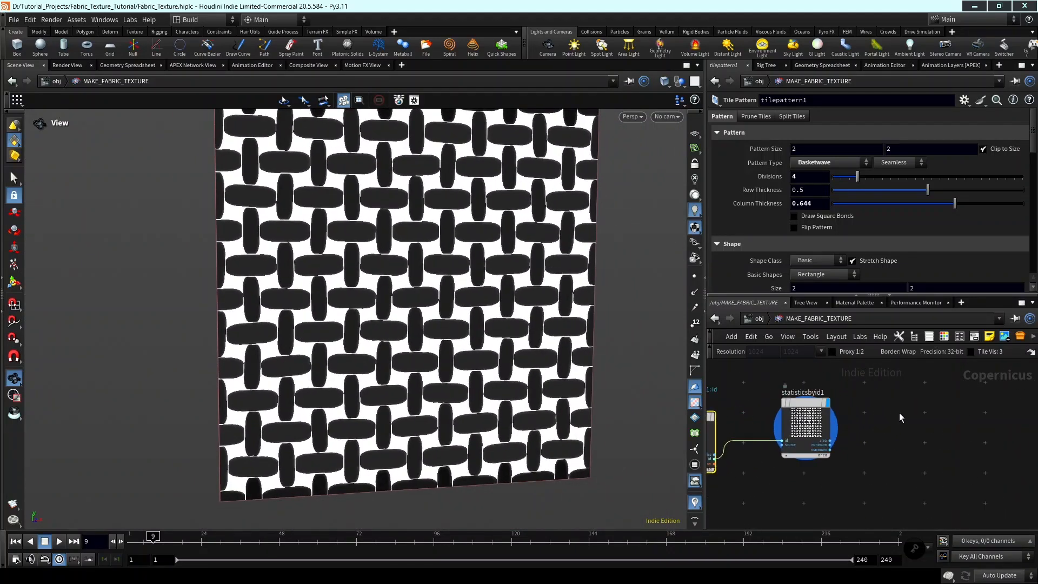
scroll(899, 413, "down", 3)
left_click(870, 420)
left_click_drag(870, 420, 941, 419)
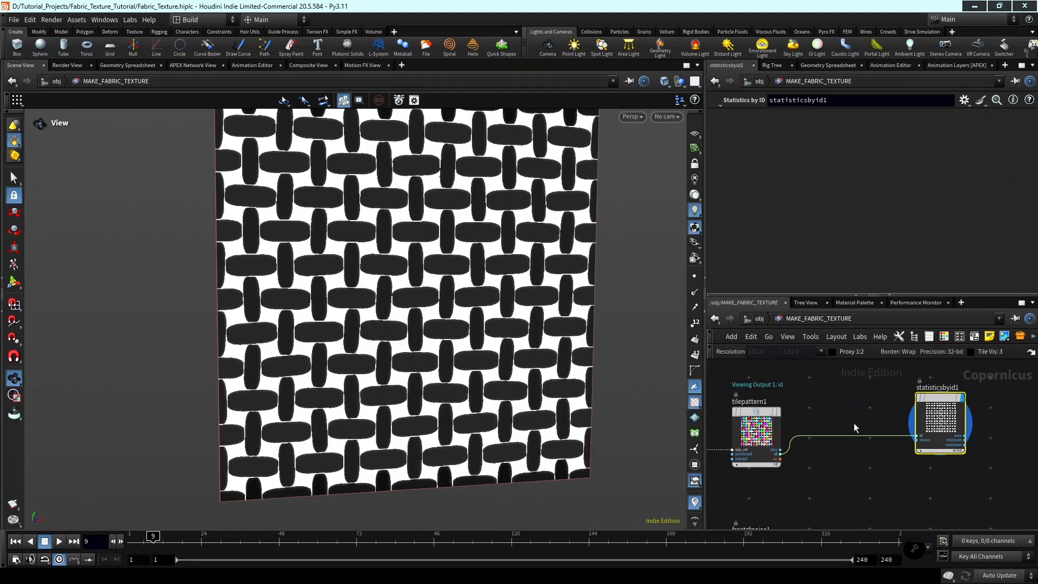
Examine the area shades of the threads up close, comparing those cut at the texture border with the inner ones.
middle_click_drag(854, 422, 881, 422)
scroll(283, 314, "up", 1)
middle_click_drag(201, 324, 252, 327)
middle_click_drag(422, 354, 408, 314)
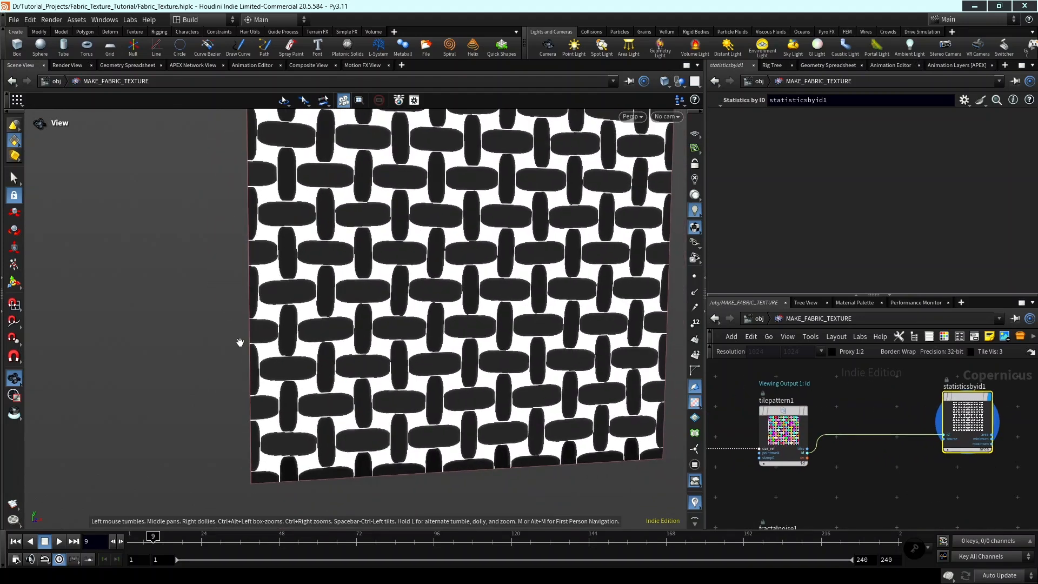
middle_click_drag(274, 355, 313, 329)
scroll(328, 313, "up", 2)
scroll(329, 313, "down", 4)
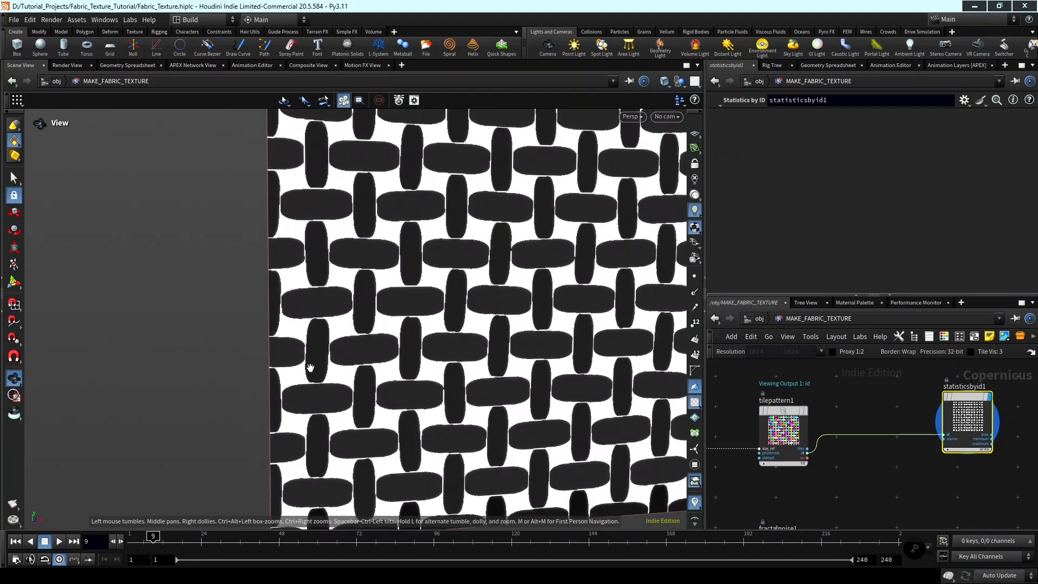
scroll(293, 385, "up", 6)
scroll(292, 369, "up", 1)
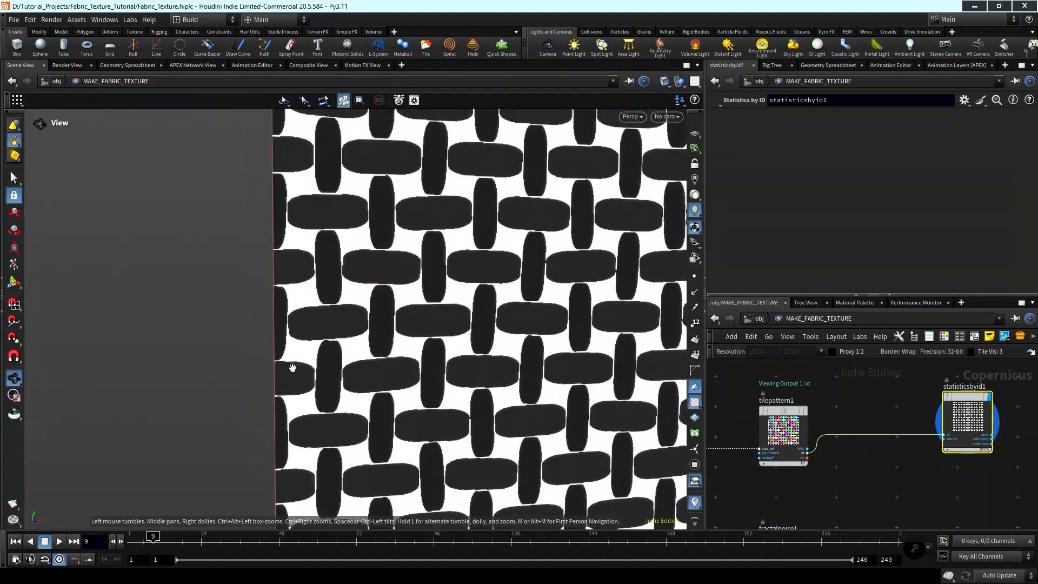
scroll(292, 389, "up", 2)
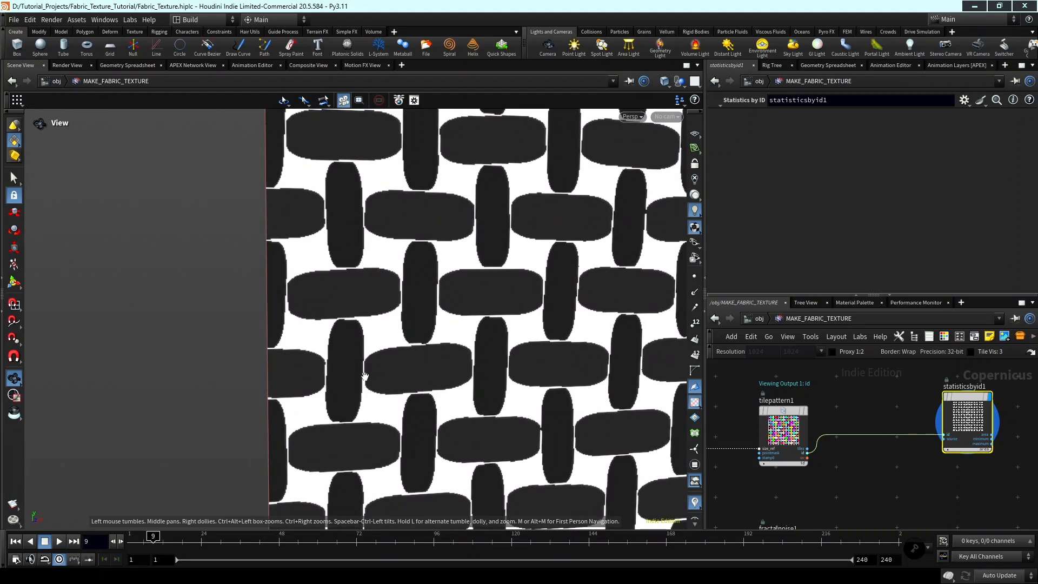
scroll(364, 376, "down", 6)
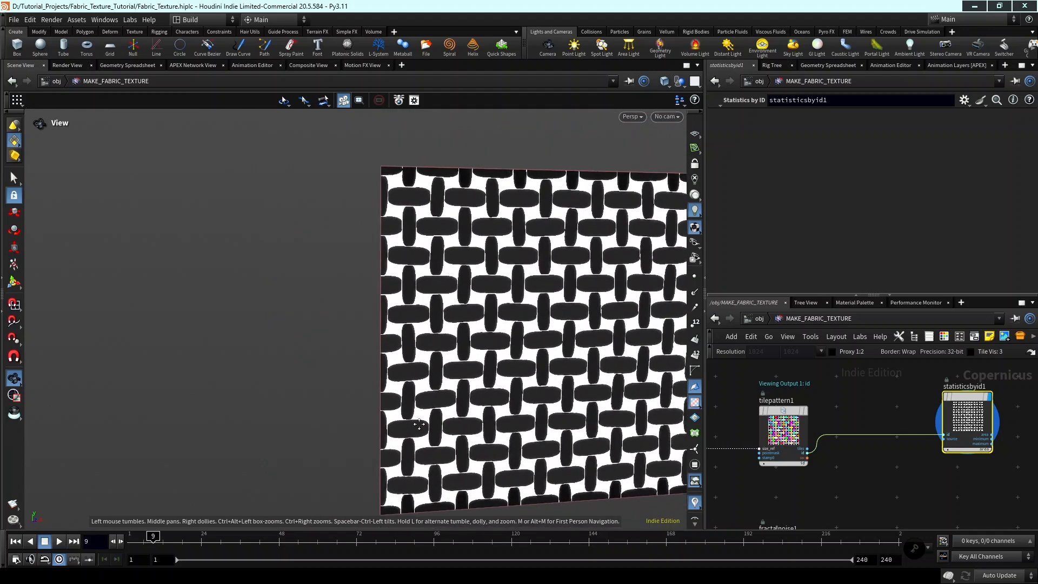
scroll(841, 469, "down", 3)
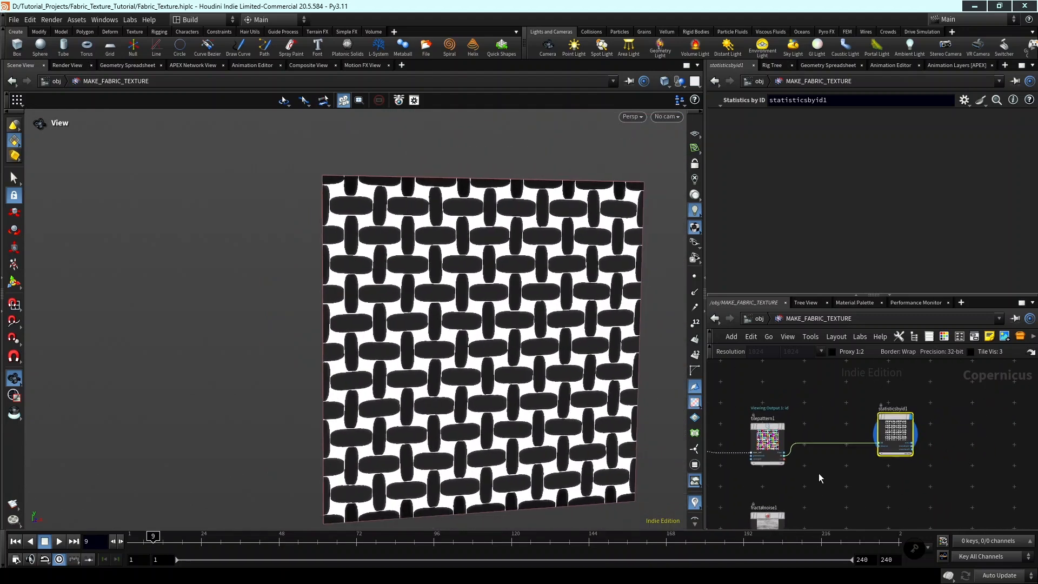
Insert a Transform 2D node between tilepattern1 and statisticsbyid1 and set its Border to Mirror.
key("Tab")
type("transf")
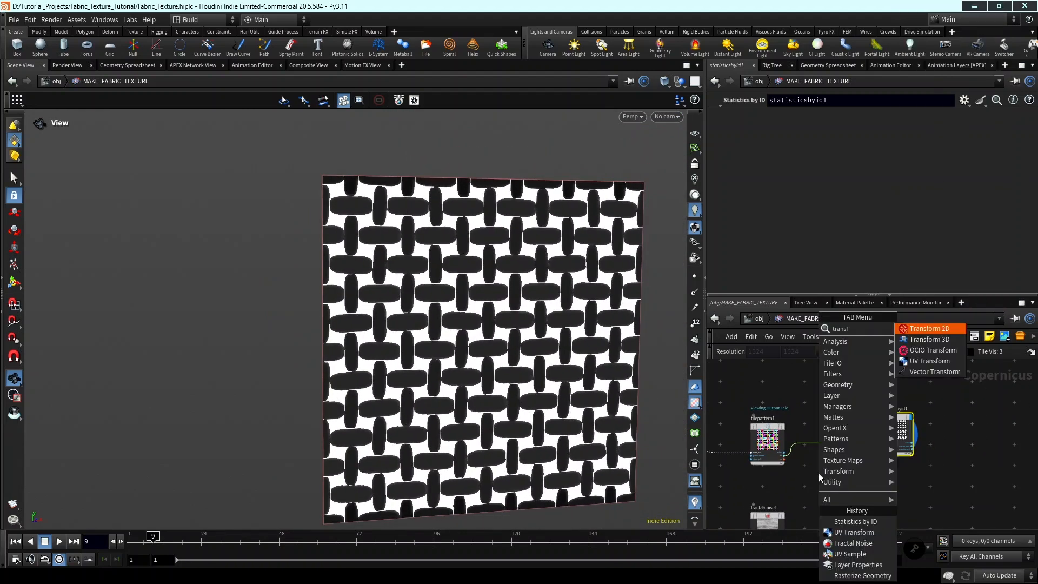
key("Return")
left_click(819, 433)
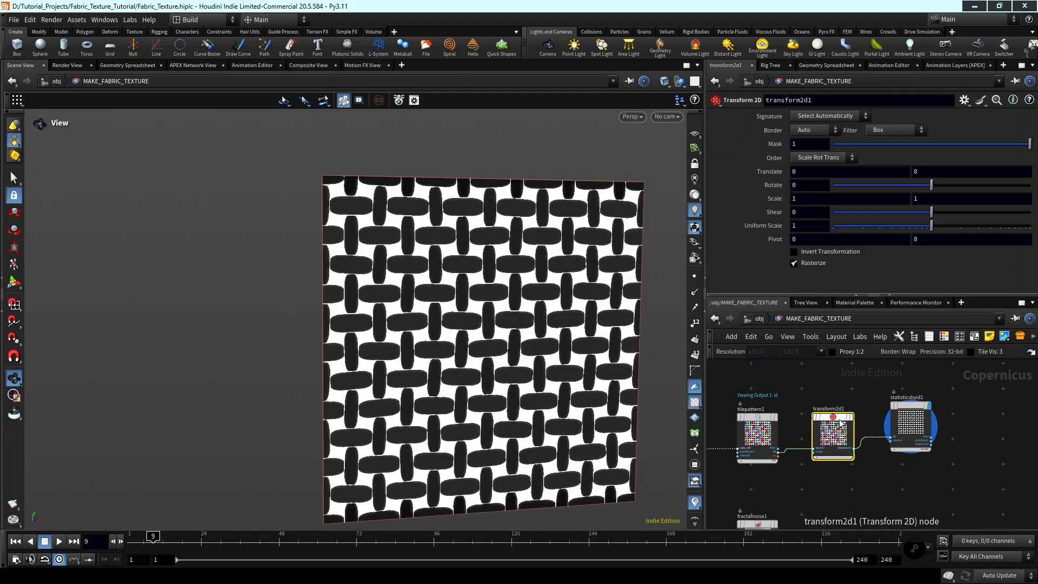
scroll(837, 441, "up", 4)
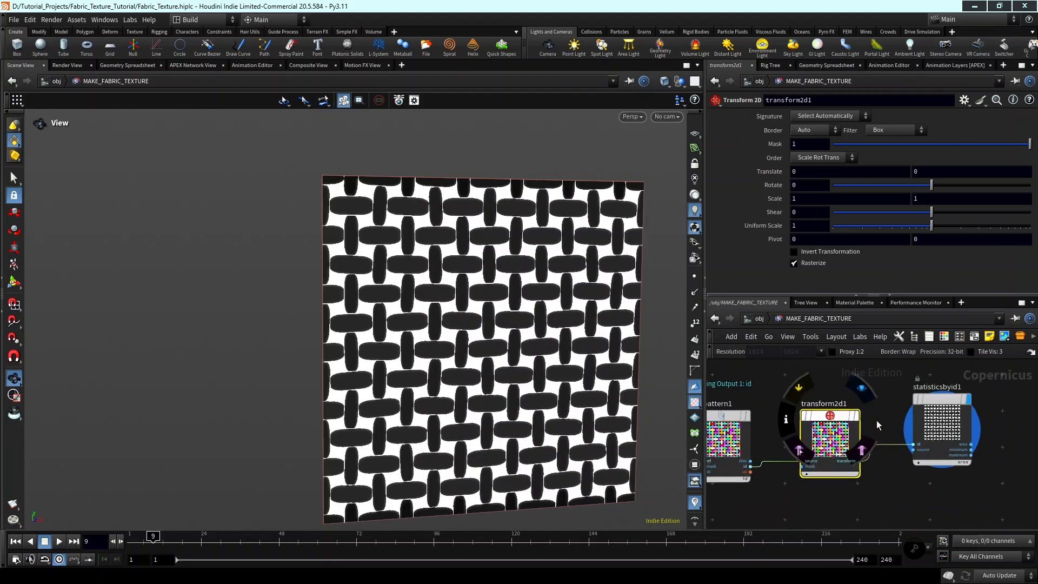
left_click(806, 128)
left_click(807, 181)
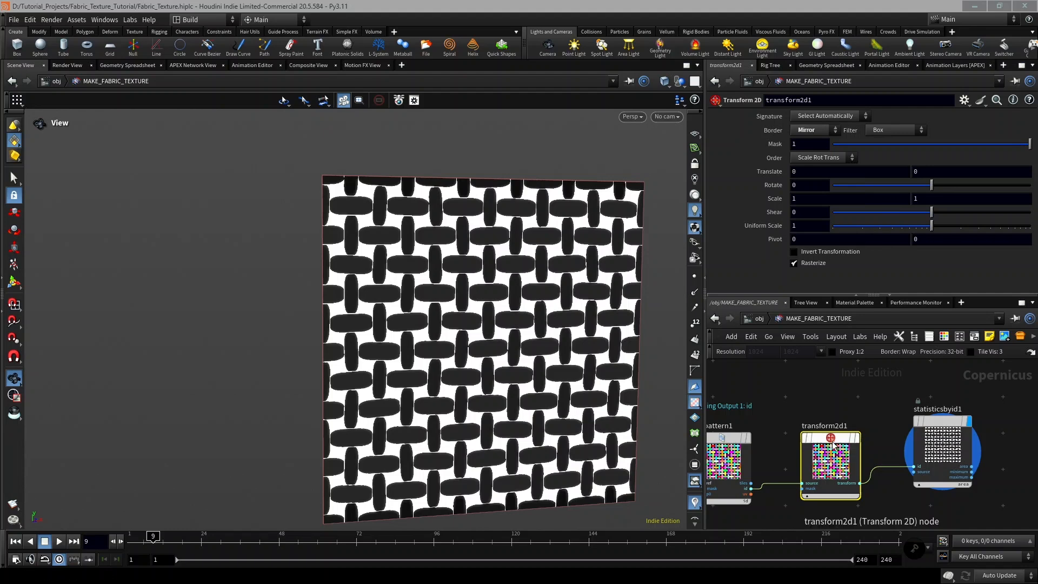
Try a Uniform Scale of 0.91 on transform2d1 and compare the pattern with the default scale.
left_click(817, 227)
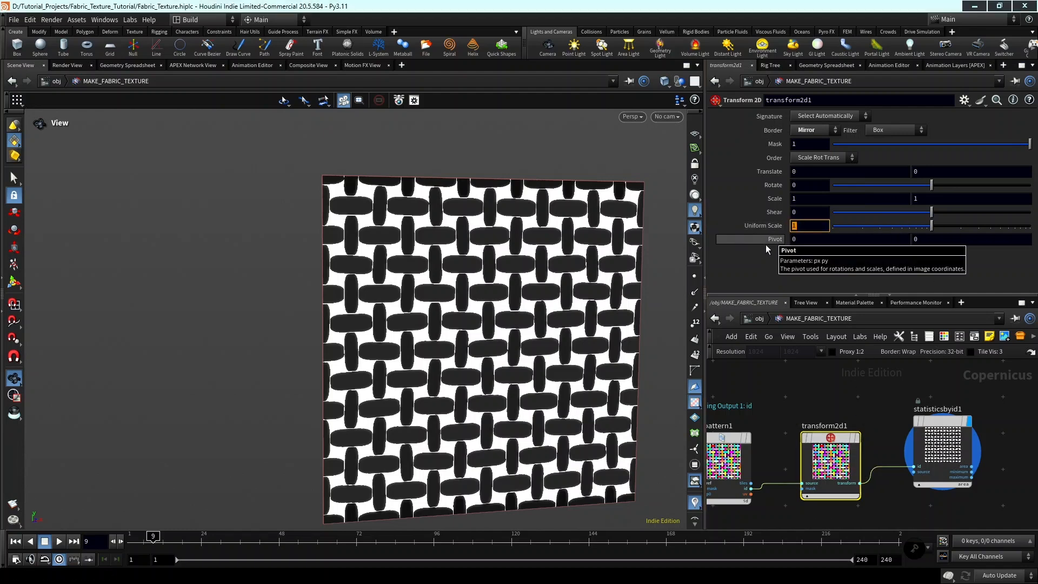
type("0.91")
key("Return")
middle_click_drag(615, 285, 612, 251)
middle_click(770, 221, "ctrl")
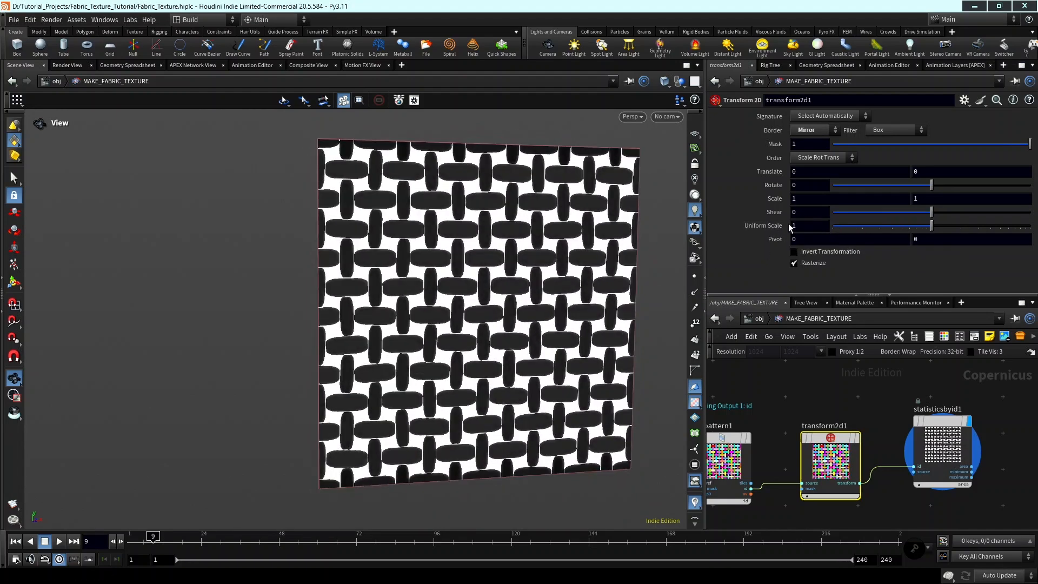
key("ctrl+z")
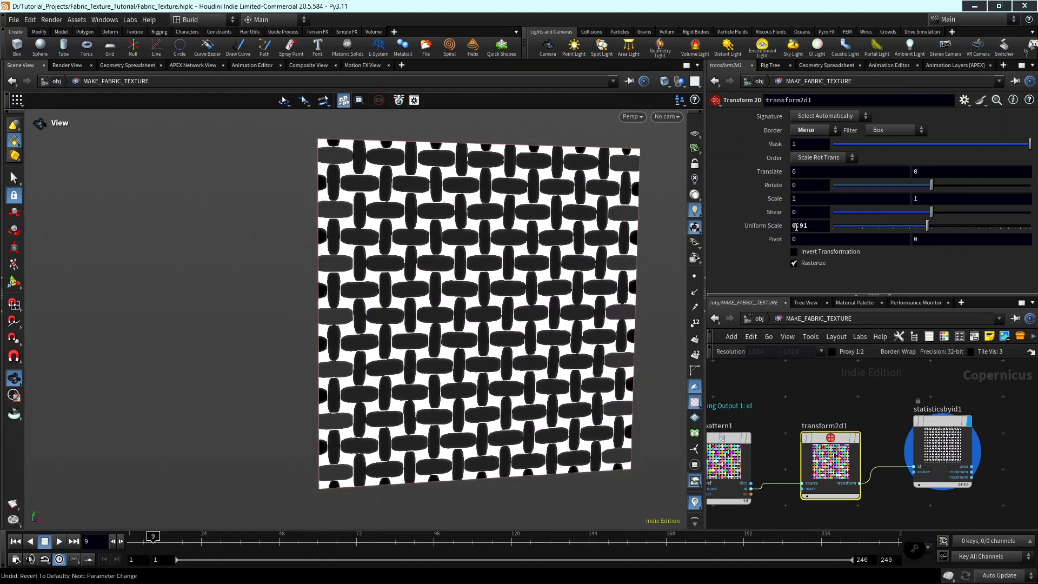
Try a Uniform Scale of 0.9 on transform2d1 and check the node against the tilepattern1 settings.
left_click_drag(809, 227, 758, 224)
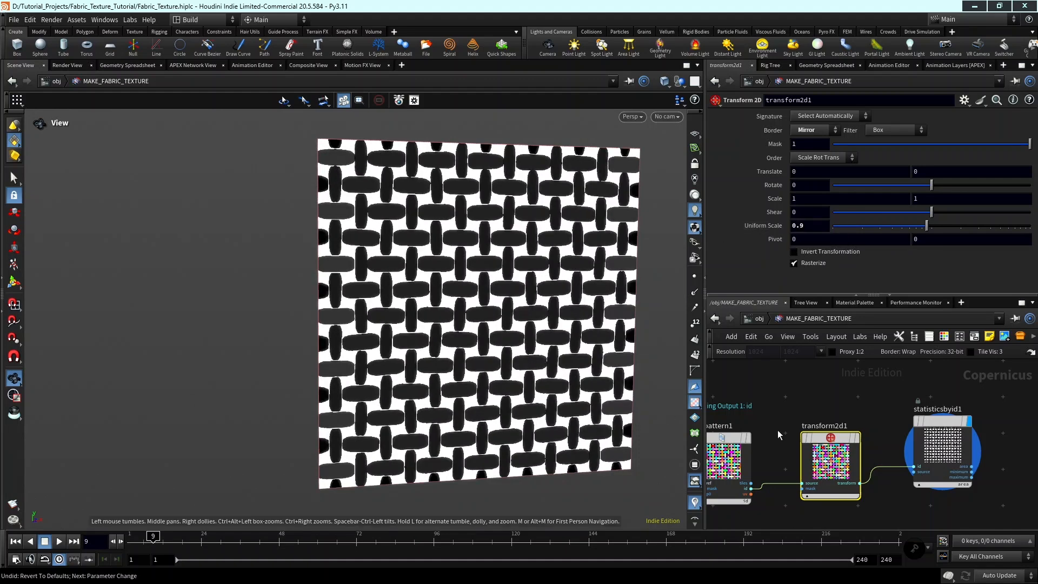
scroll(835, 403, "down", 1)
middle_click_drag(836, 403, 890, 400)
scroll(814, 427, "up", 2)
left_click(801, 433)
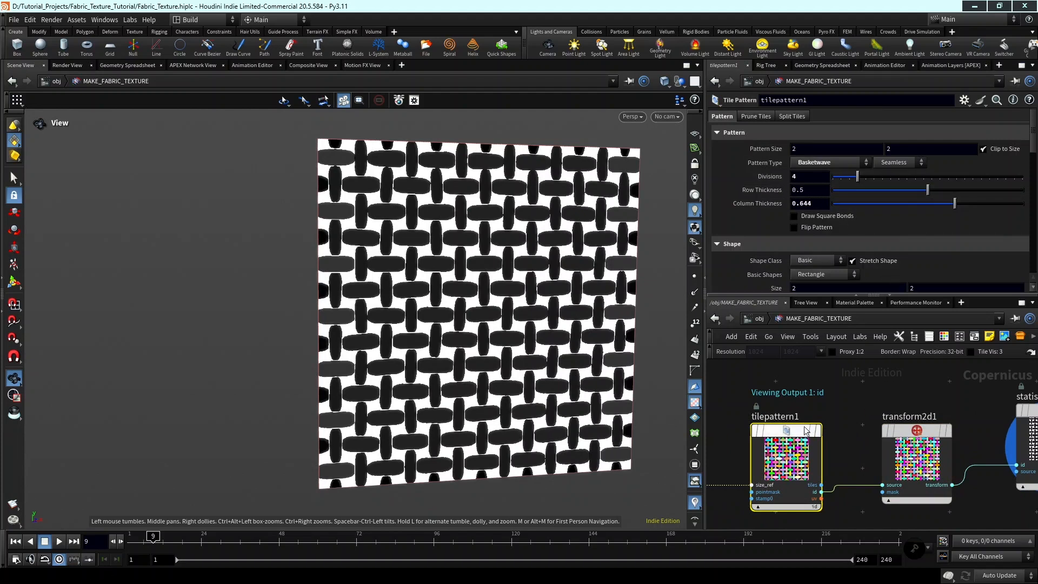
middle_click_drag(914, 421, 862, 424)
scroll(861, 424, "up", 2)
left_click(859, 431)
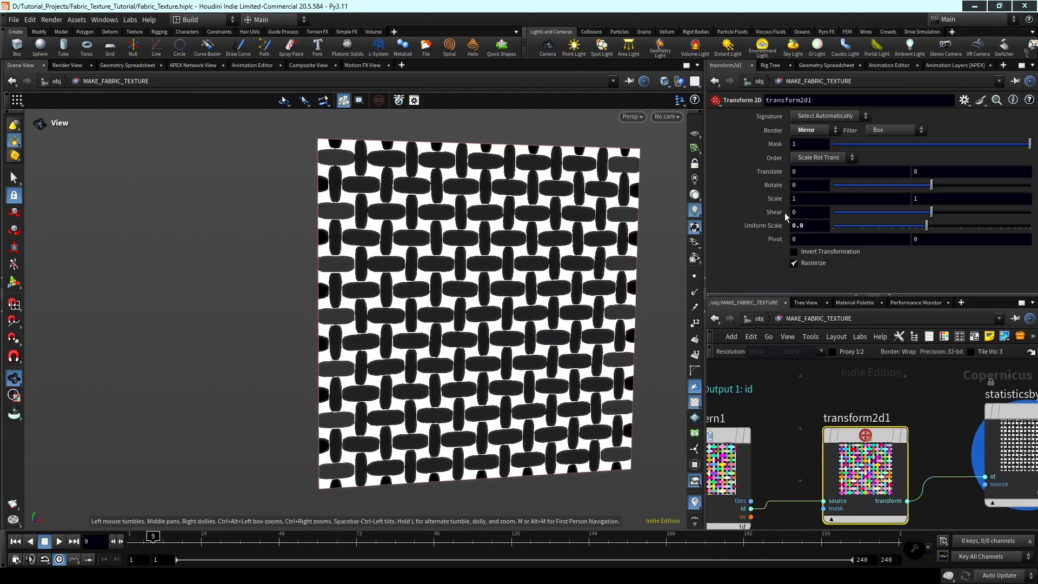
left_click(810, 227)
left_click(834, 397)
scroll(835, 398, "down", 3)
middle_click_drag(837, 399, 790, 404)
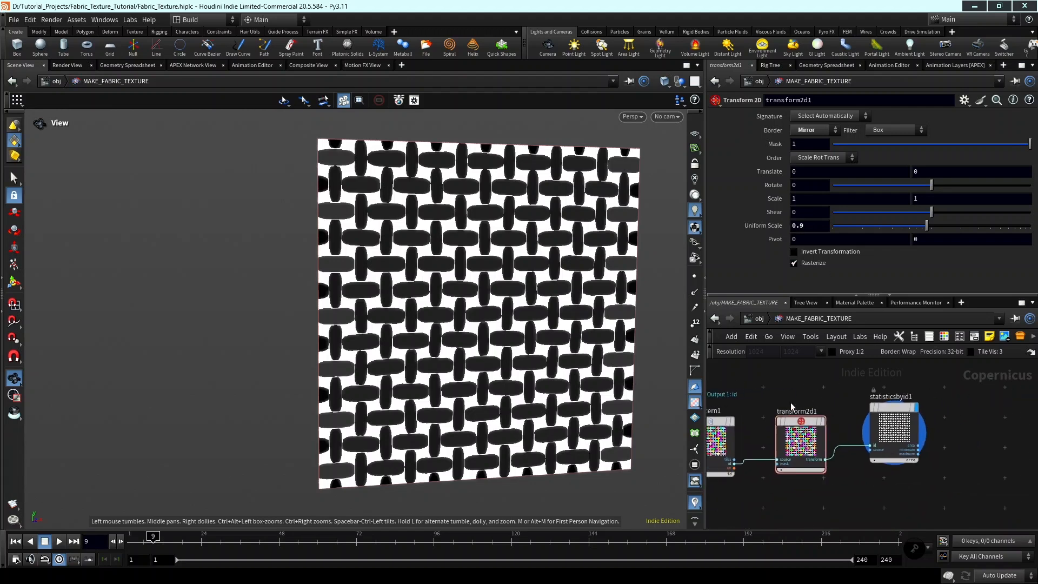
Examine the area output of statisticsbyid1 for shade differences in the threads along the texture's edges.
scroll(903, 409, "up", 2)
left_click(903, 410)
scroll(876, 416, "down", 2)
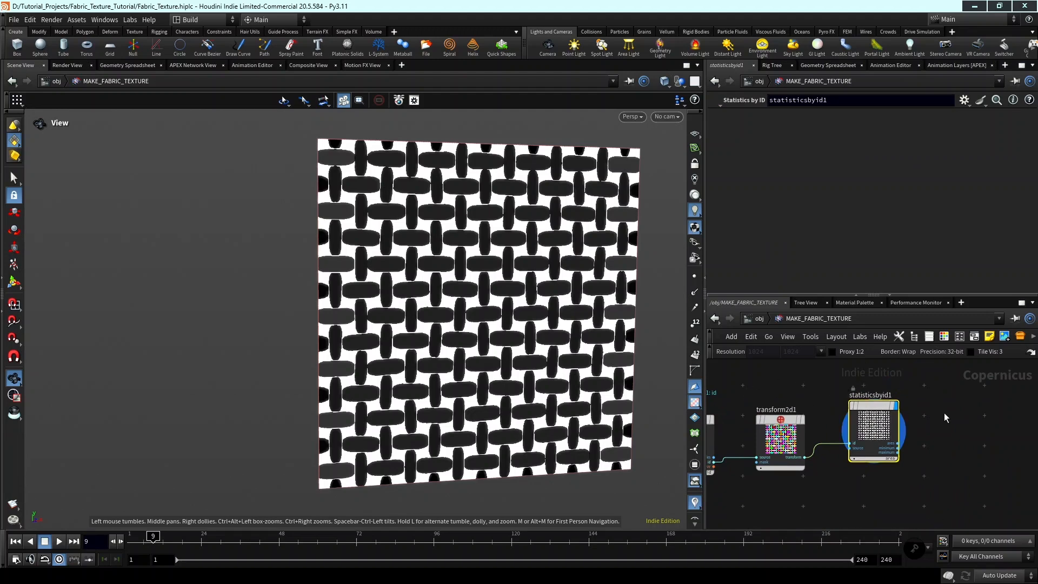
middle_click_drag(945, 416, 908, 414)
scroll(391, 297, "up", 1)
scroll(392, 297, "up", 1)
middle_click_drag(392, 298, 308, 271)
middle_click_drag(490, 308, 515, 316)
middle_click_drag(832, 378, 859, 380)
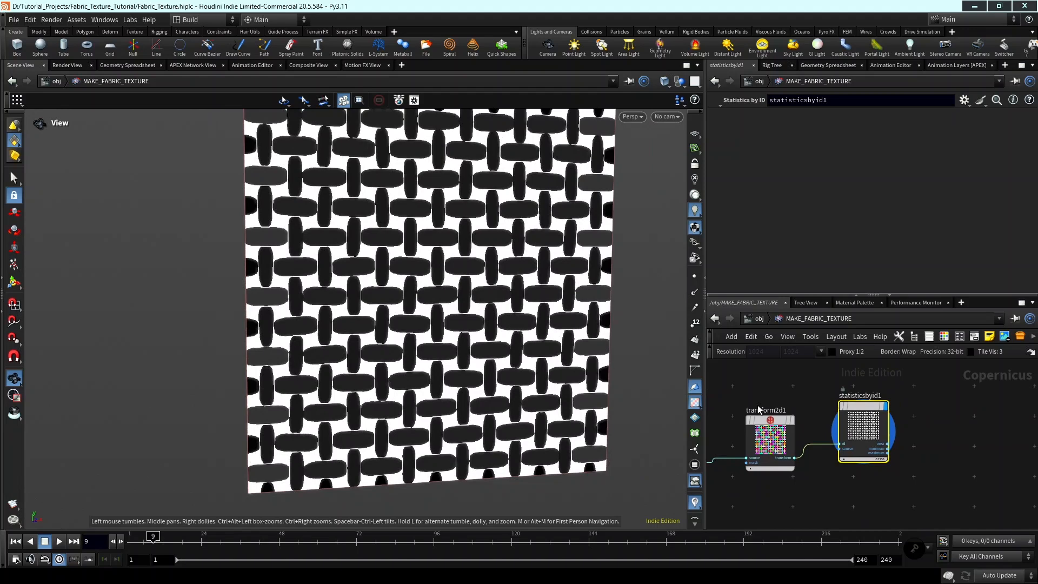
Set the Uniform Scale of transform2d1 to 0.85.
left_click(761, 421)
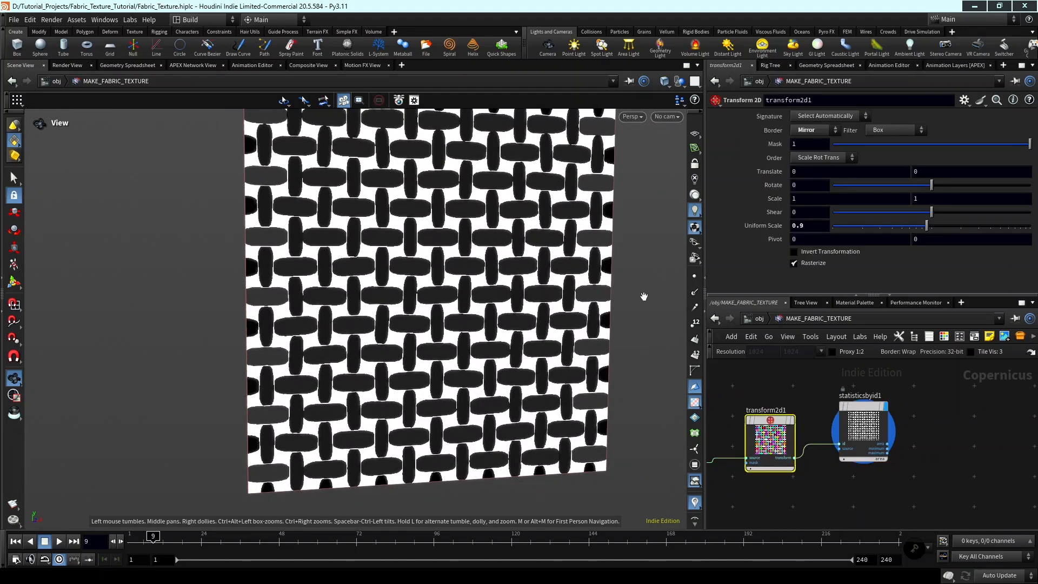
middle_click_drag(643, 296, 662, 356)
left_click(809, 226)
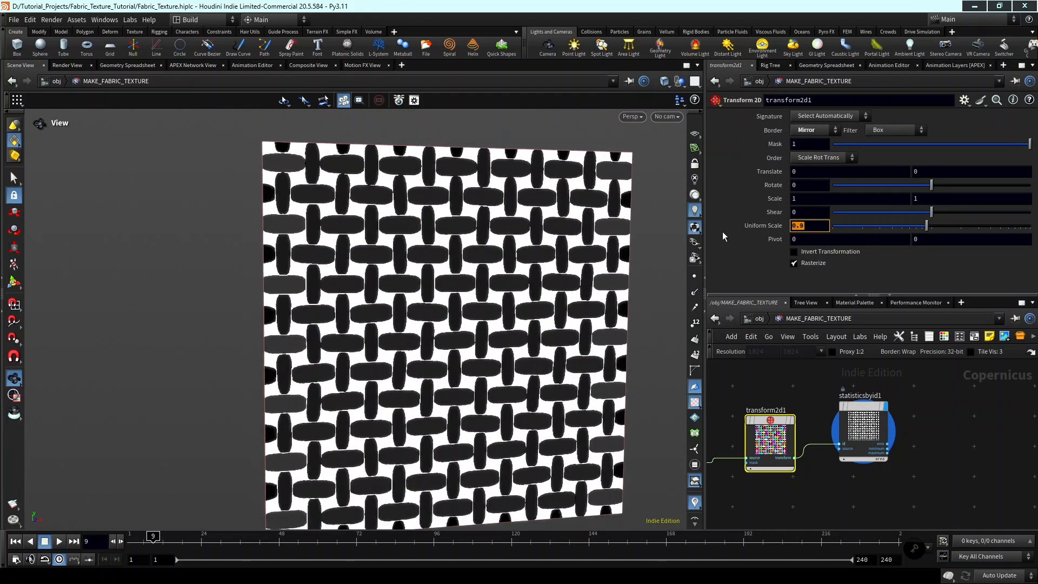
type("0.85")
key("Return")
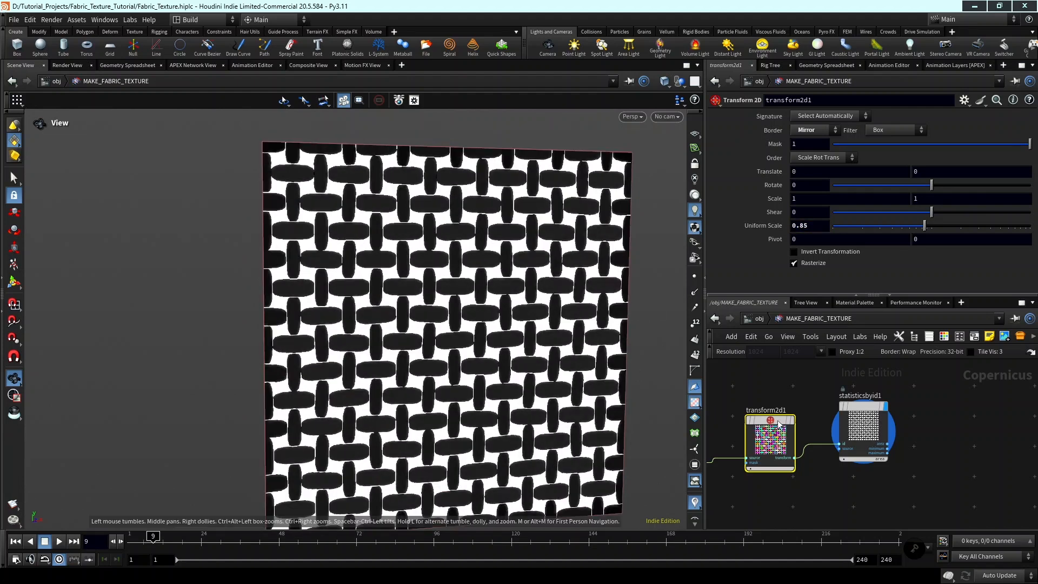
Add a Segment by Value node and place it beside statisticsbyid1 in the network.
scroll(935, 429, "down", 2)
middle_click_drag(935, 430, 896, 418)
scroll(858, 424, "up", 4)
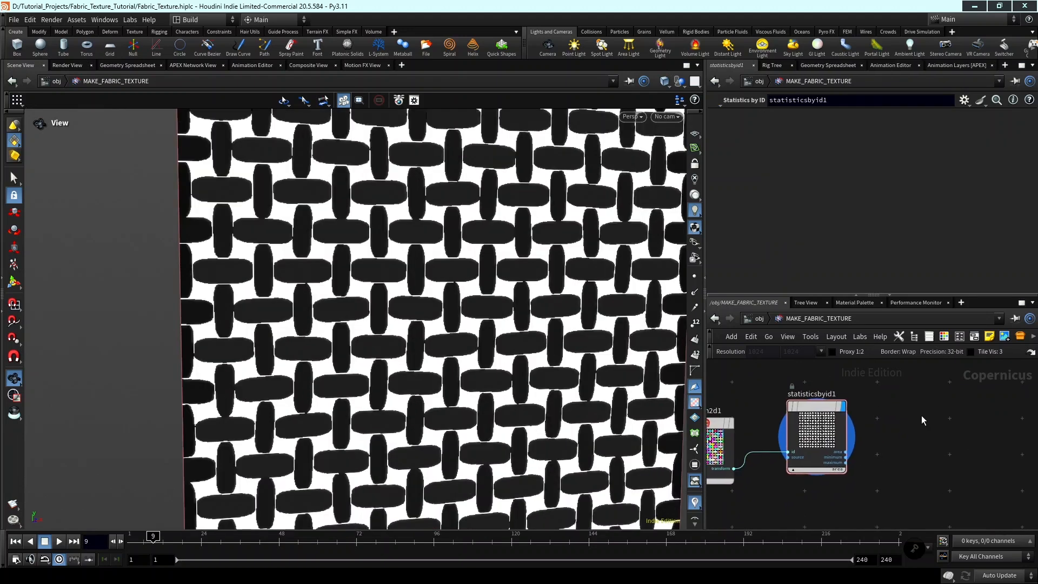
key("Tab")
type("segem")
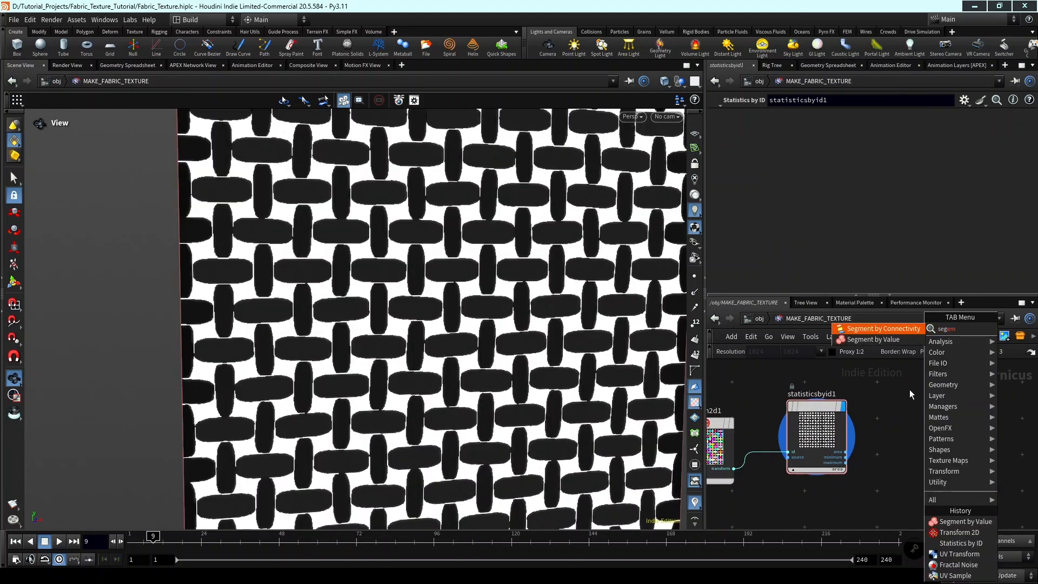
left_click(889, 340)
left_click(926, 442)
middle_click_drag(901, 454, 866, 458)
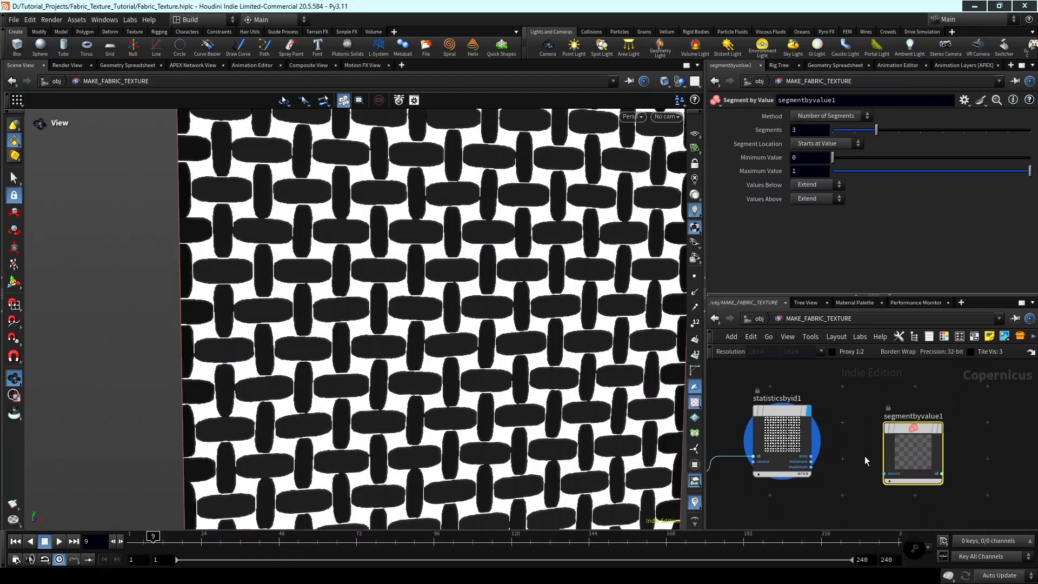
left_click_drag(924, 439, 920, 421)
Display segmentbyvalue1 and connect the area output of statisticsbyid1 to its source input.
left_click(937, 412)
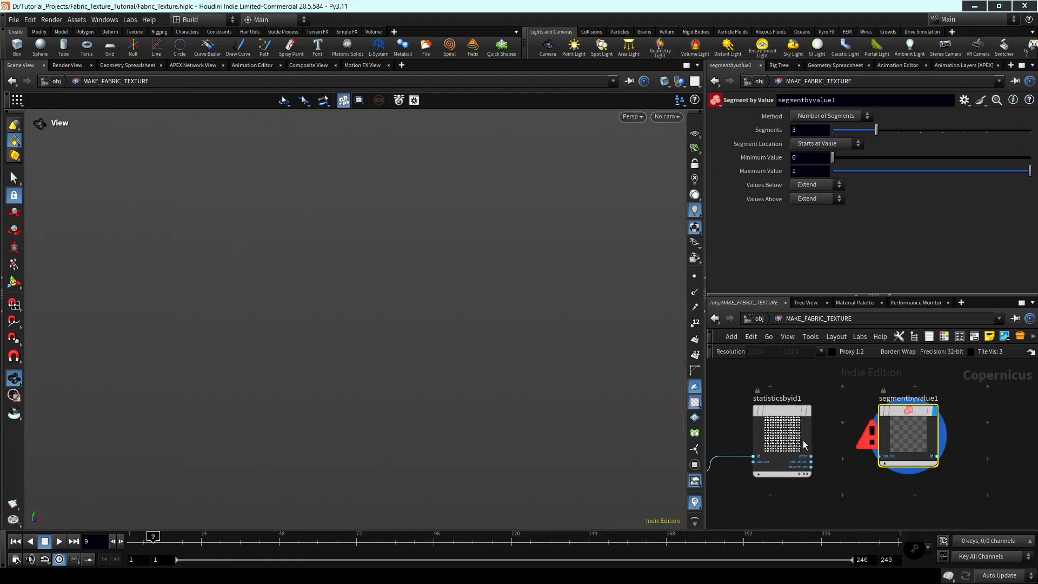
left_click(810, 456)
left_click(892, 428)
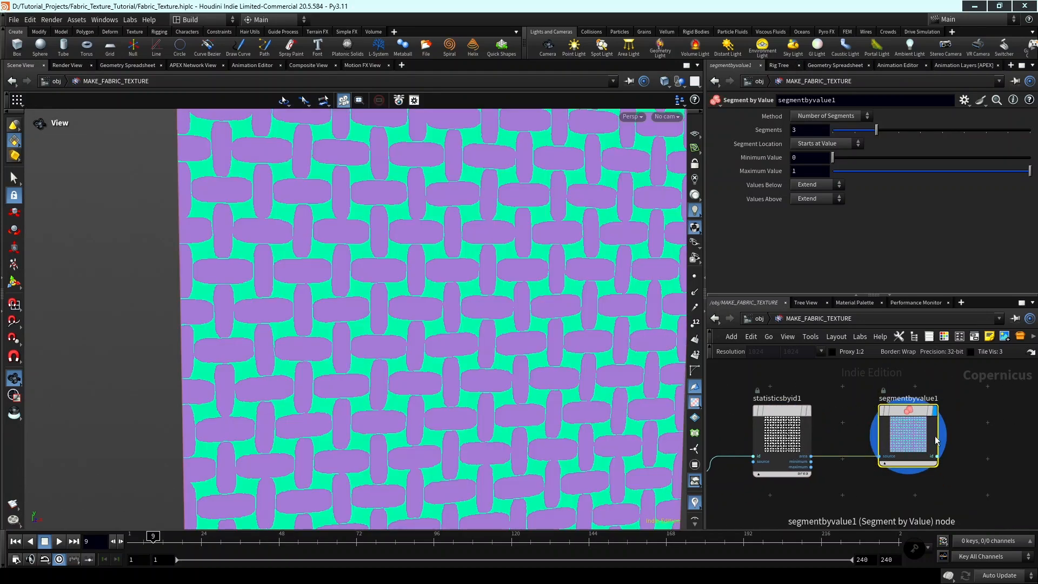
scroll(954, 434, "down", 1)
middle_click_drag(955, 434, 967, 444)
scroll(845, 426, "up", 2)
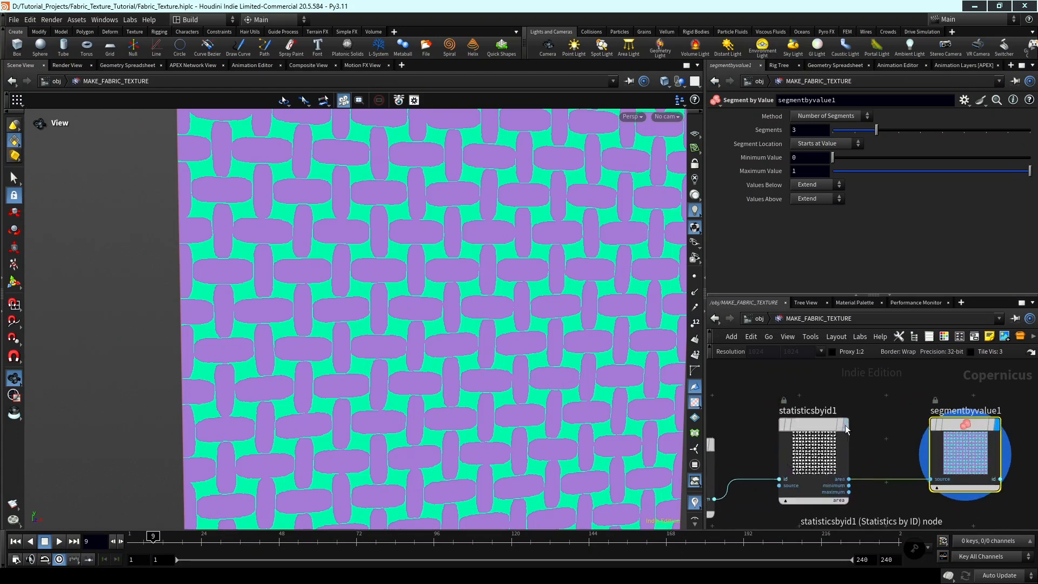
Display statisticsbyid1 again and examine up close how the area shade differs between horizontal and vertical threads.
left_click(847, 429)
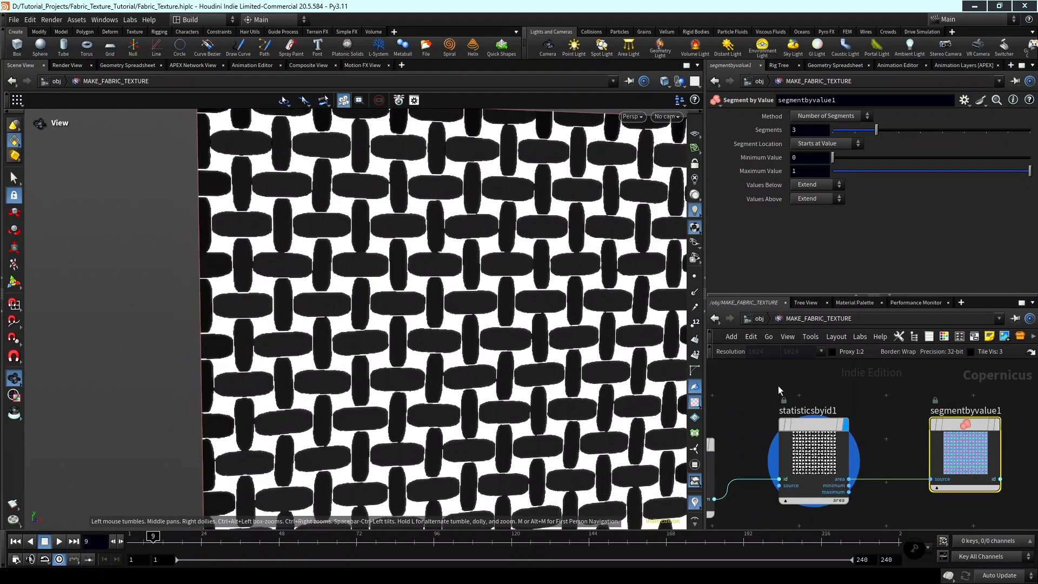
middle_click_drag(464, 317, 418, 329)
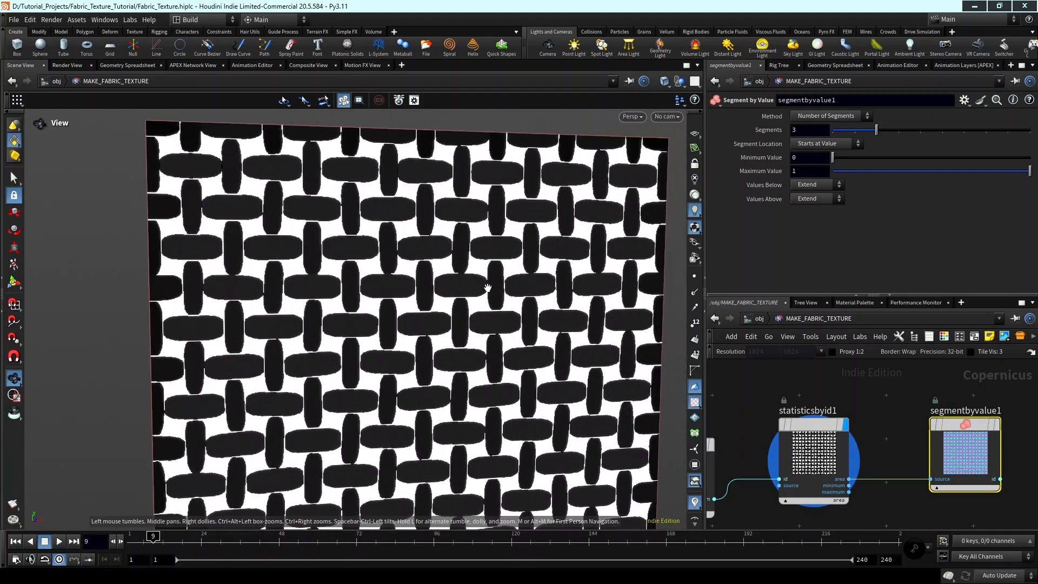
scroll(394, 263, "up", 3)
scroll(394, 264, "down", 1)
middle_click_drag(357, 247, 408, 259)
scroll(409, 258, "up", 3)
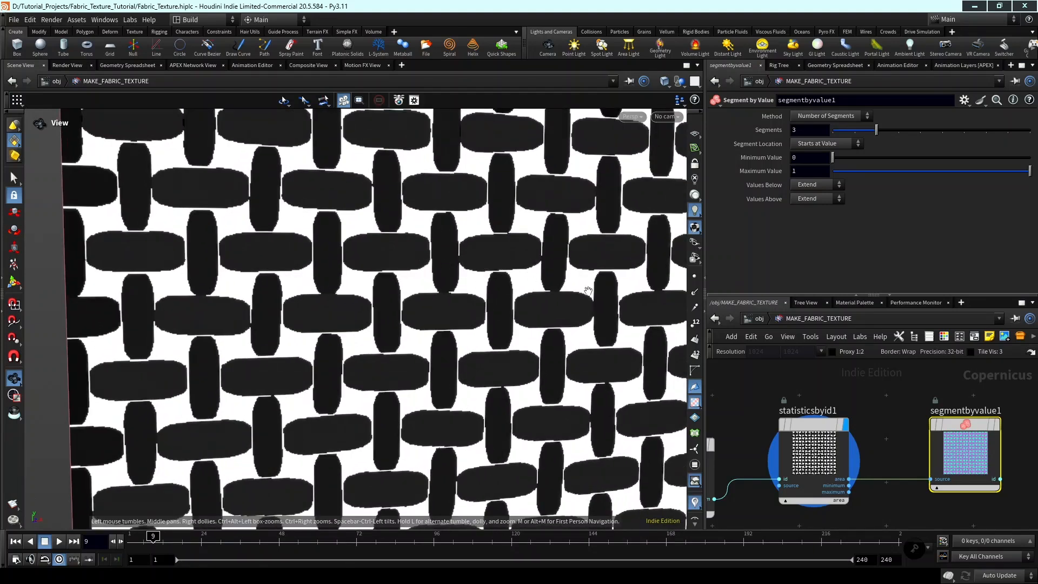
scroll(540, 311, "down", 3)
scroll(724, 435, "down", 3)
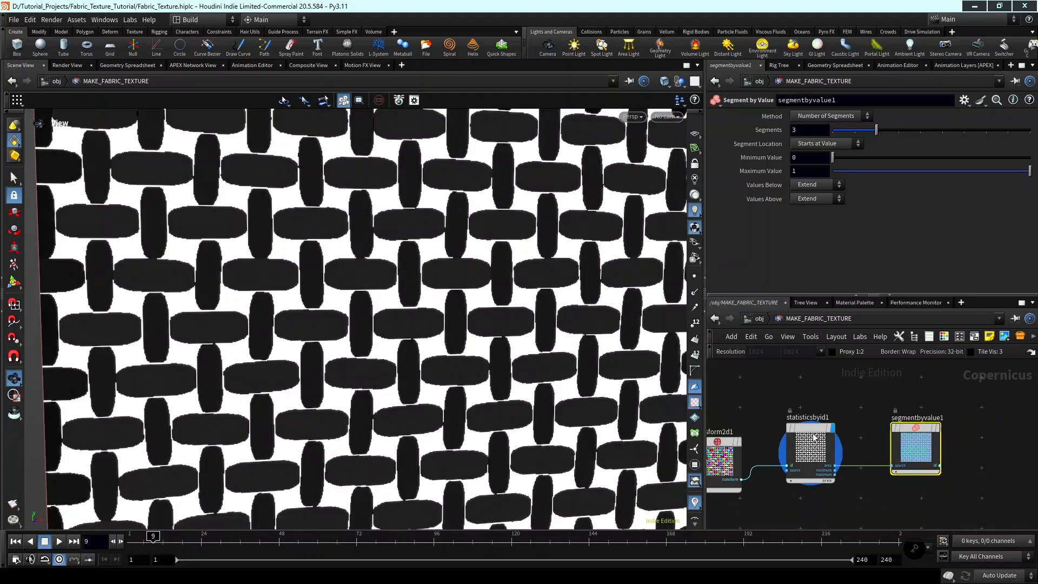
Switch the display back to segmentbyvalue1 and review its segmentation of the threads and its segment settings.
left_click(892, 426)
scroll(877, 479, "up", 1)
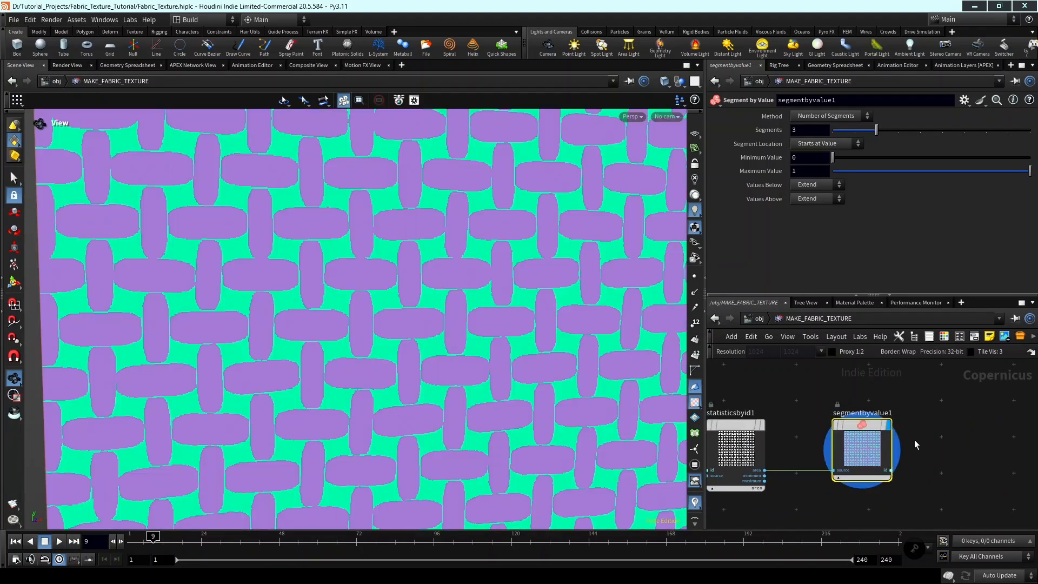
scroll(877, 476, "up", 2)
scroll(900, 448, "down", 1)
middle_click_drag(899, 450, 916, 468)
scroll(946, 456, "down", 2)
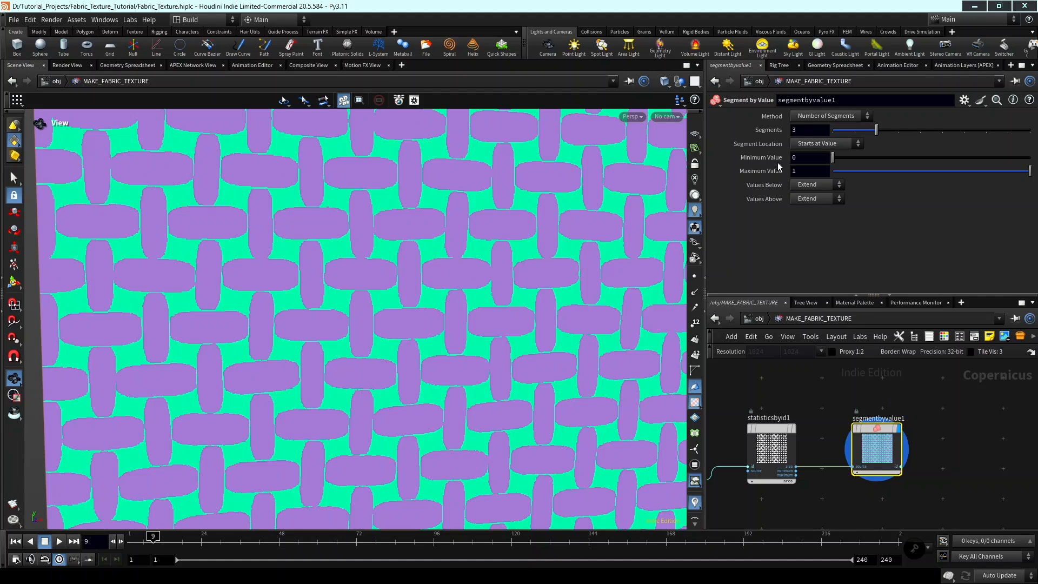
scroll(633, 243, "down", 2)
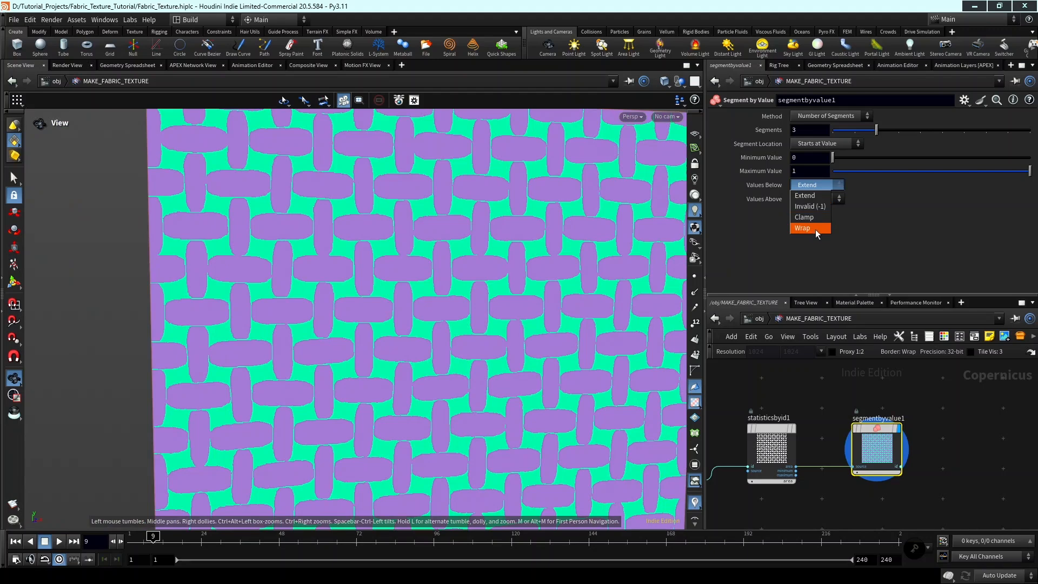
Set segmentbyvalue1 to wrap values below the range and clamp values above it.
left_click(815, 229)
left_click(814, 200)
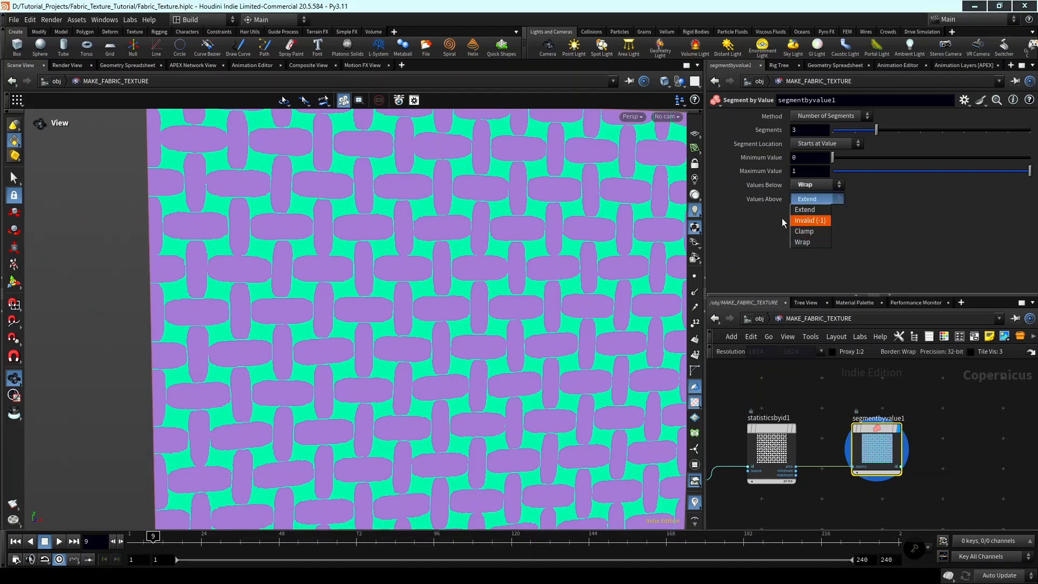
left_click(819, 231)
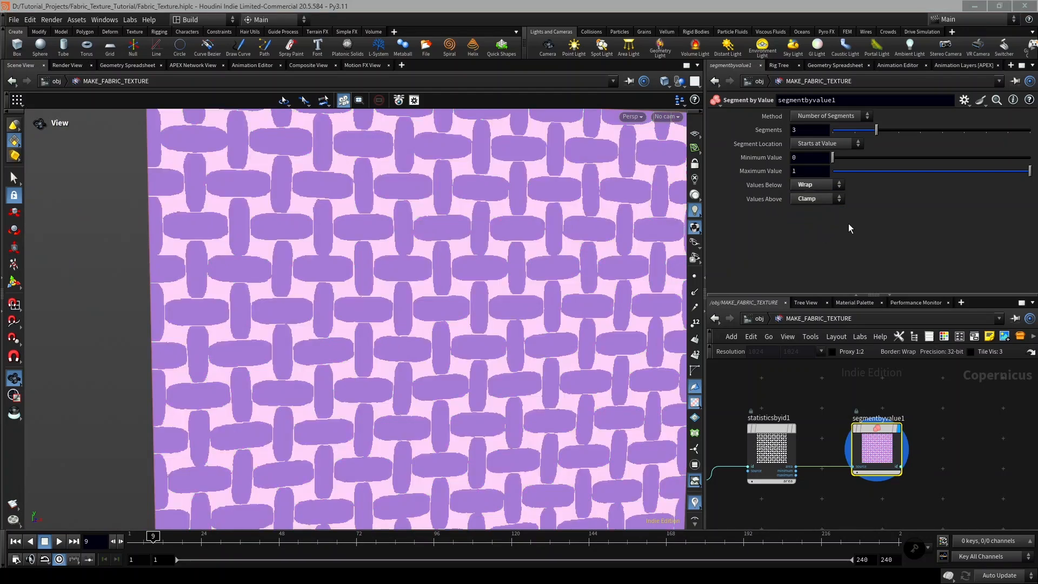
Raise the Minimum Value of segmentbyvalue1 to 0.261 to split the vertical threads from the horizontal ones.
left_click_drag(832, 157, 855, 162)
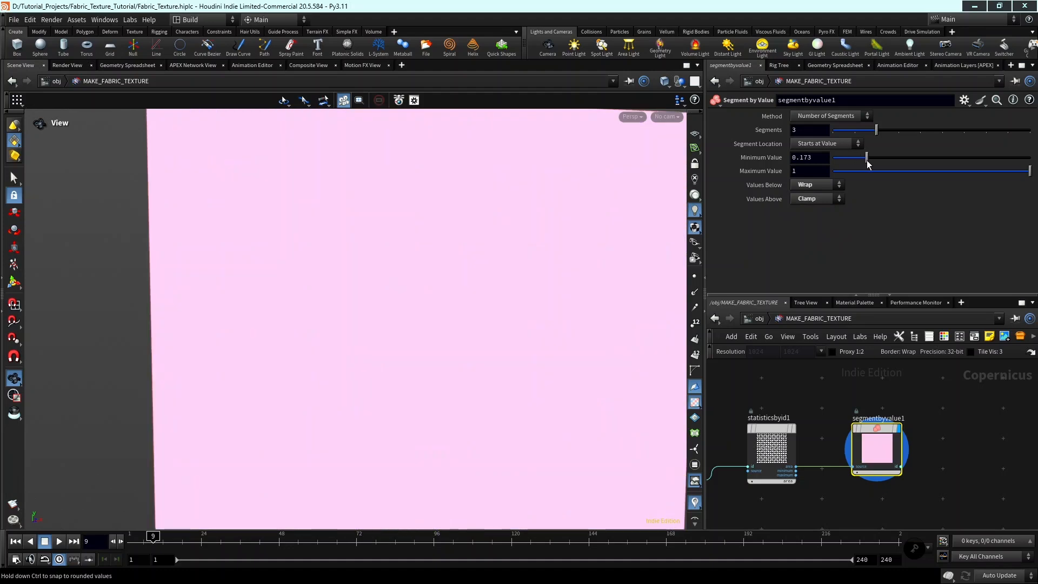
left_click_drag(870, 164, 884, 165)
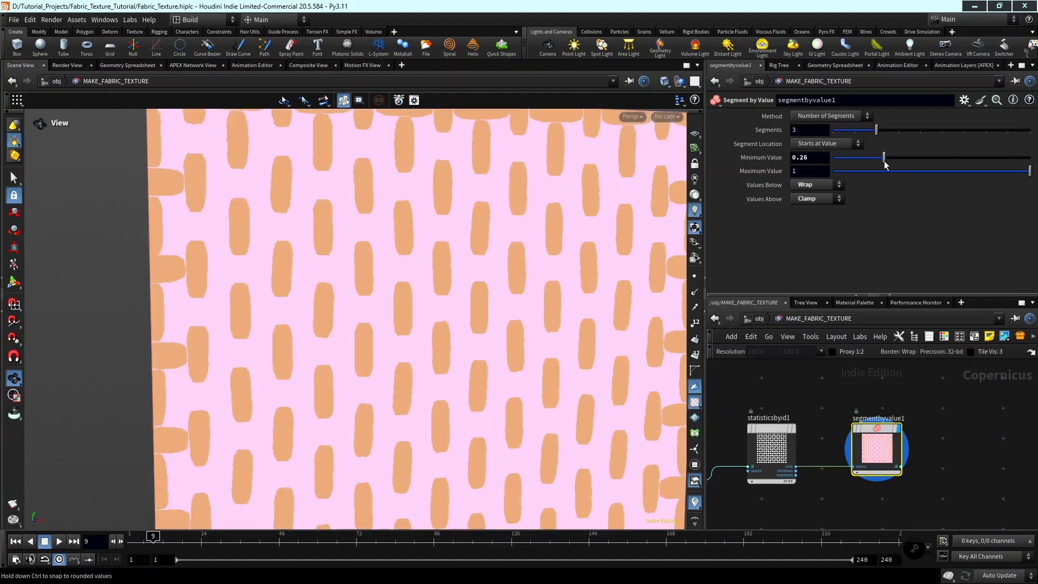
right_click_drag(269, 345, 337, 344)
middle_click_drag(336, 343, 352, 290)
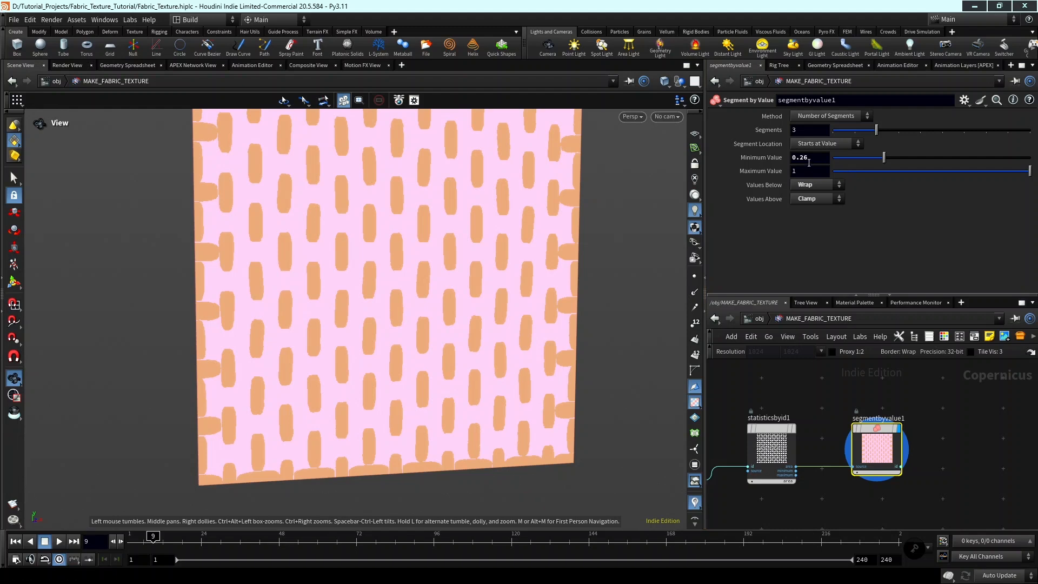
middle_click_drag(809, 162, 823, 213)
Review the scale settings of transform2d1 upstream, then return to segmentbyvalue1.
scroll(968, 366, "down", 2)
middle_click_drag(930, 389, 887, 387)
left_click_drag(862, 418, 849, 420)
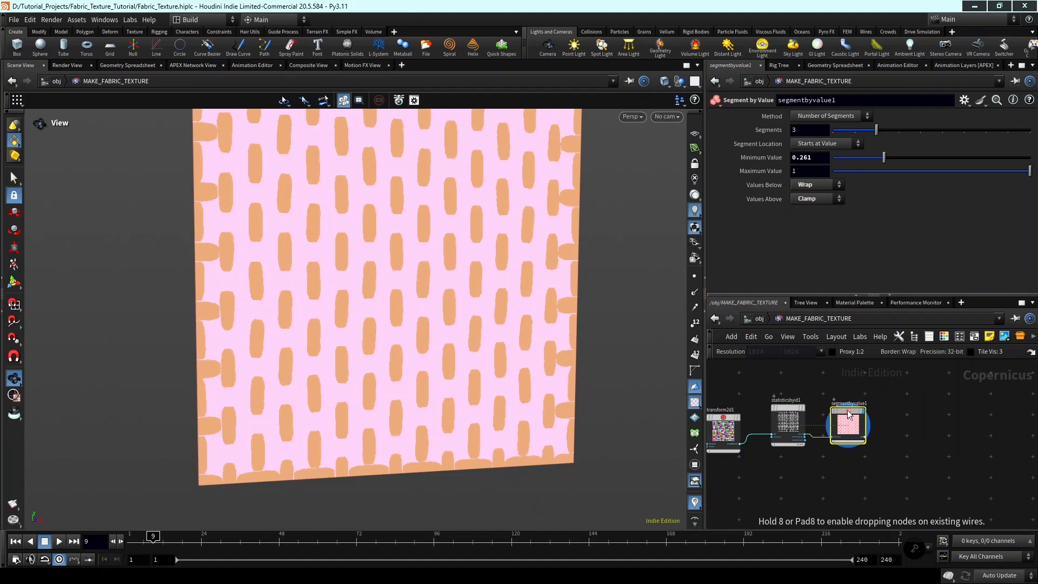
middle_click_drag(888, 423, 920, 414)
scroll(887, 429, "up", 2)
key("Tab")
key("Escape")
scroll(896, 419, "down", 2)
middle_click_drag(775, 487, 817, 499)
scroll(795, 440, "up", 2)
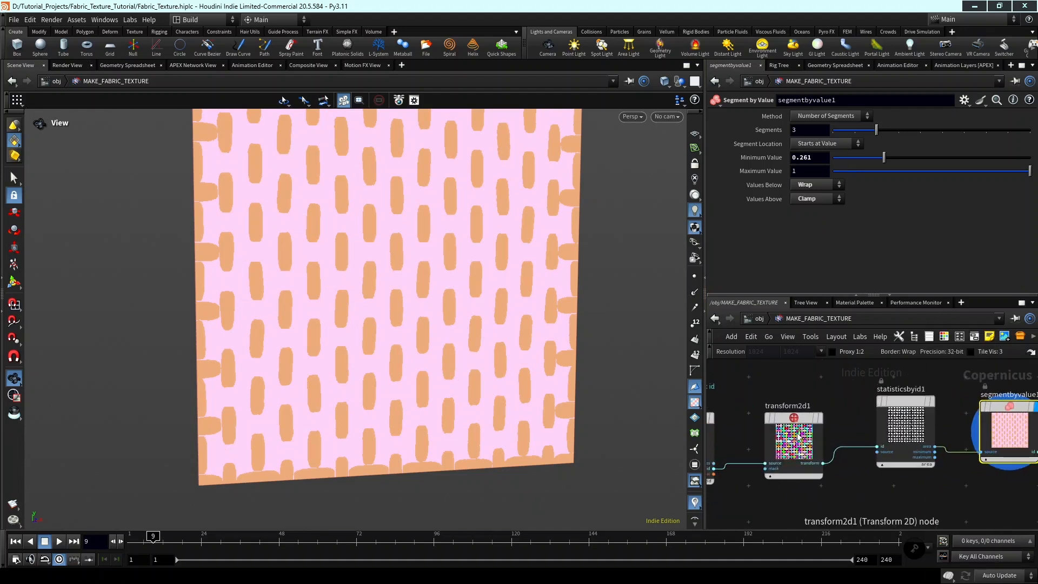
left_click(808, 430)
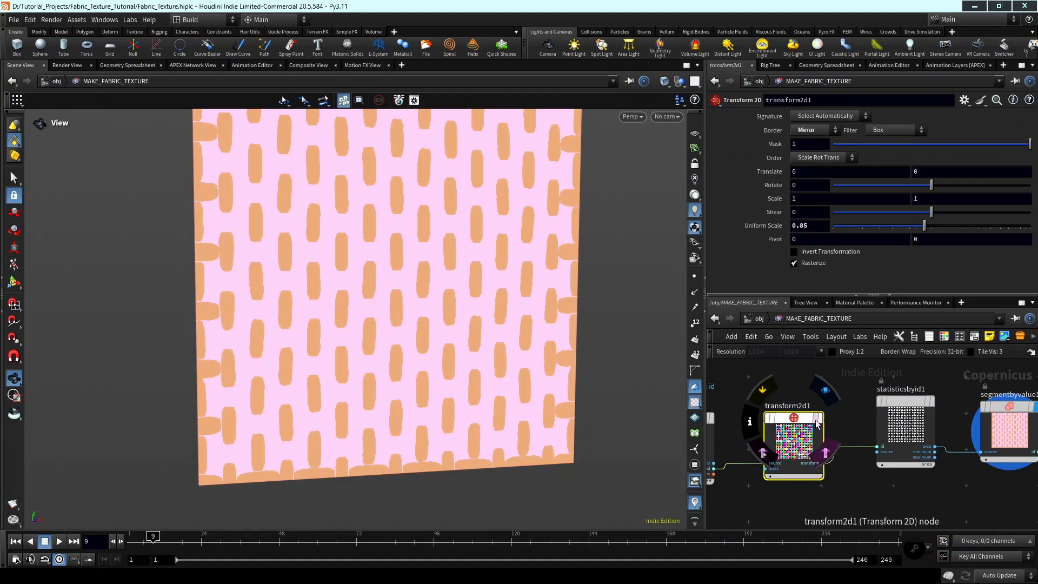
scroll(820, 385, "down", 2)
middle_click_drag(820, 384, 813, 390)
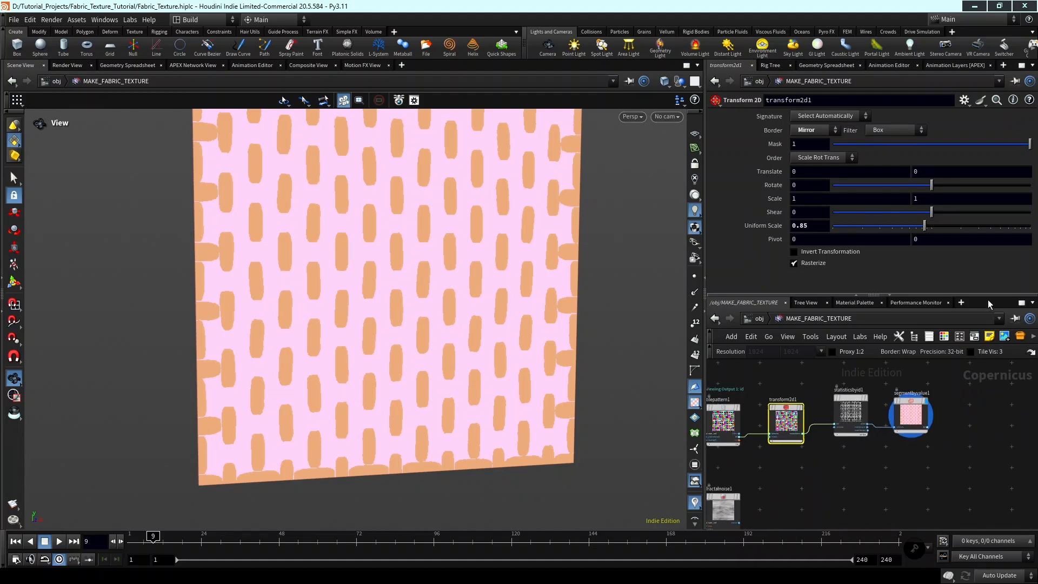
left_click(911, 414)
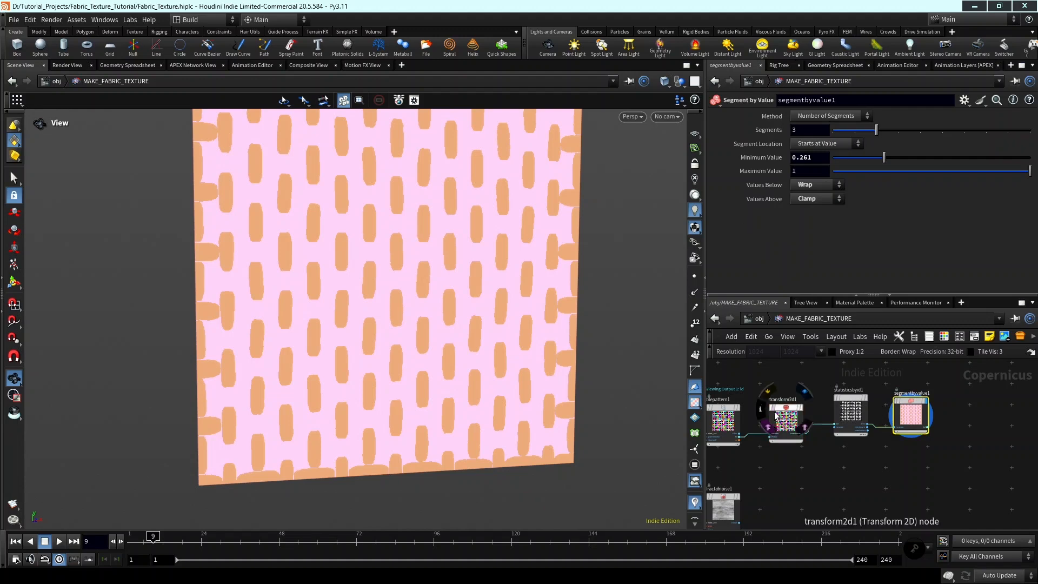
key("f")
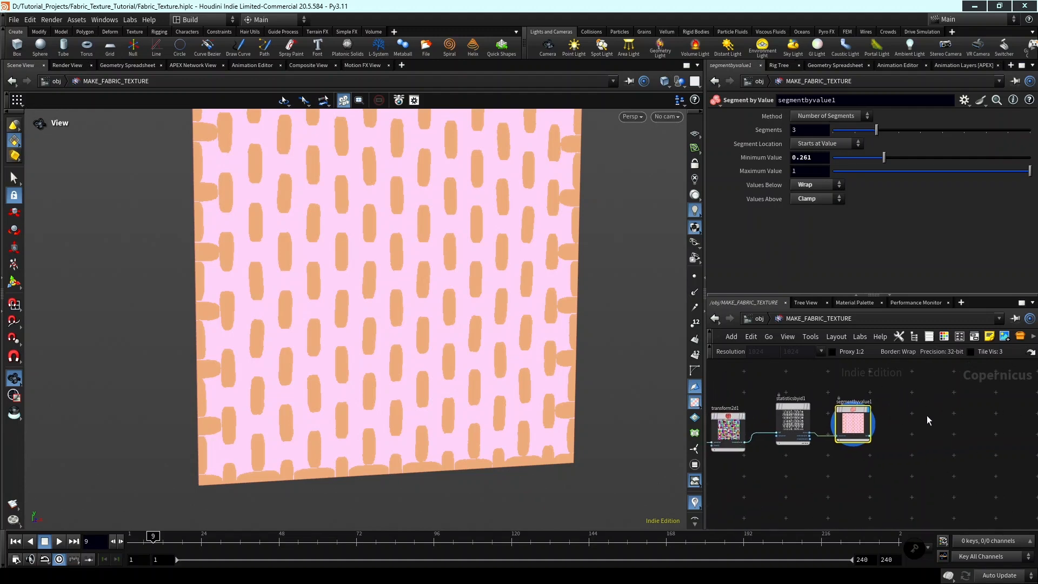
Add a Transform 2D node beside segmentbyvalue1 in the network.
key("Tab")
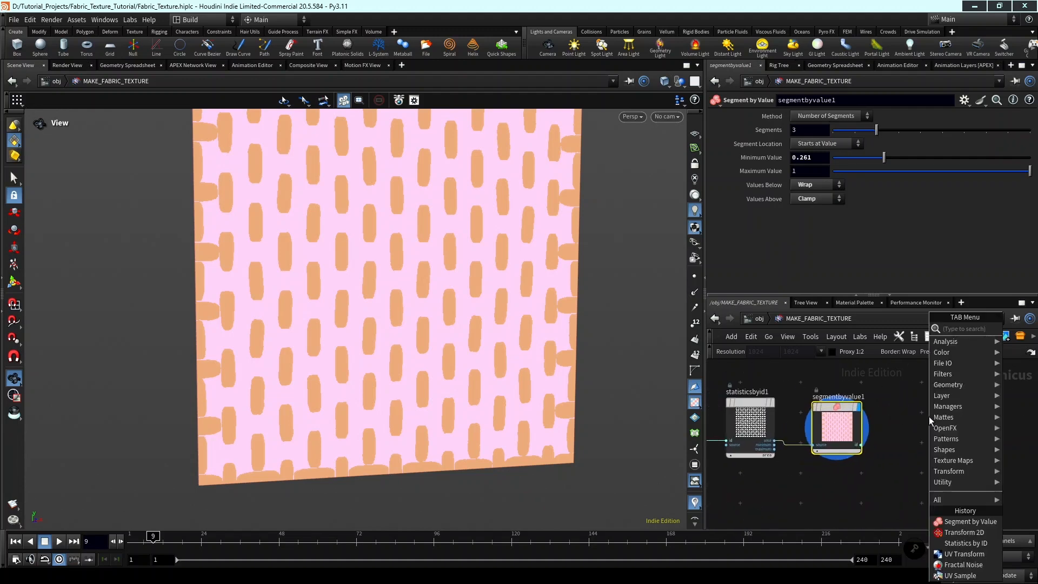
type("trans")
key("Return")
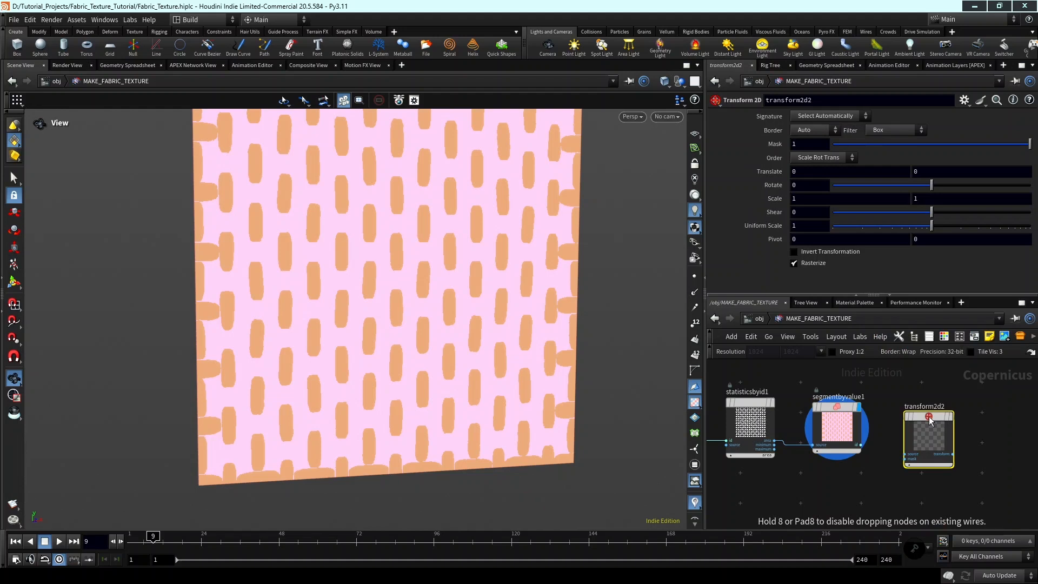
left_click(929, 417)
Connect the id output of segmentbyvalue1 to the source input of transform2d2 and display transform2d2.
scroll(928, 419, "up", 1)
scroll(865, 450, "up", 4)
left_click(835, 450)
left_click(923, 466)
middle_click_drag(1022, 423, 978, 446)
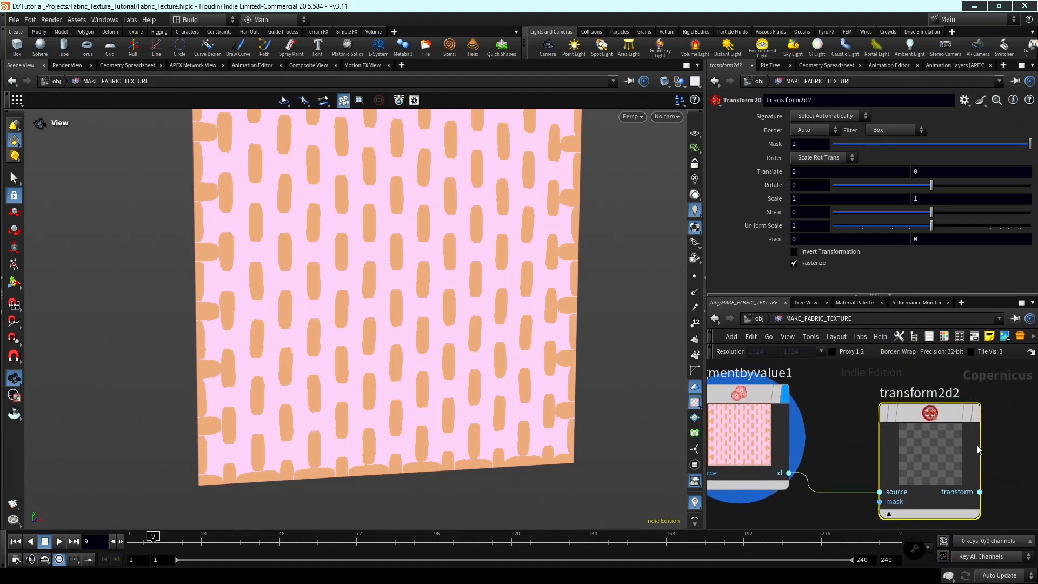
left_click(978, 412)
left_click_drag(941, 440, 939, 412)
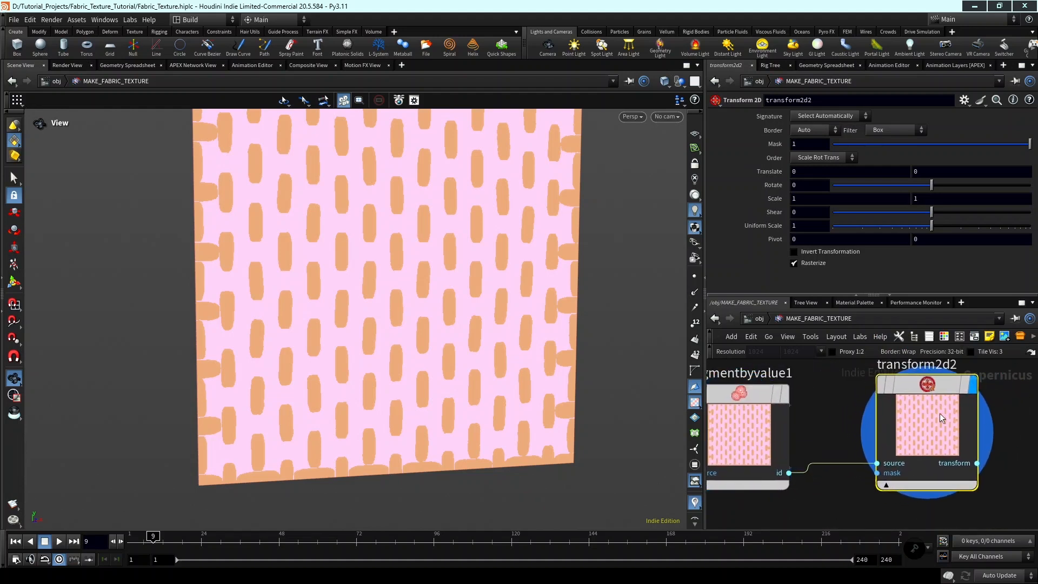
Copy the Uniform Scale parameter of transform2d1.
scroll(838, 404, "down", 2)
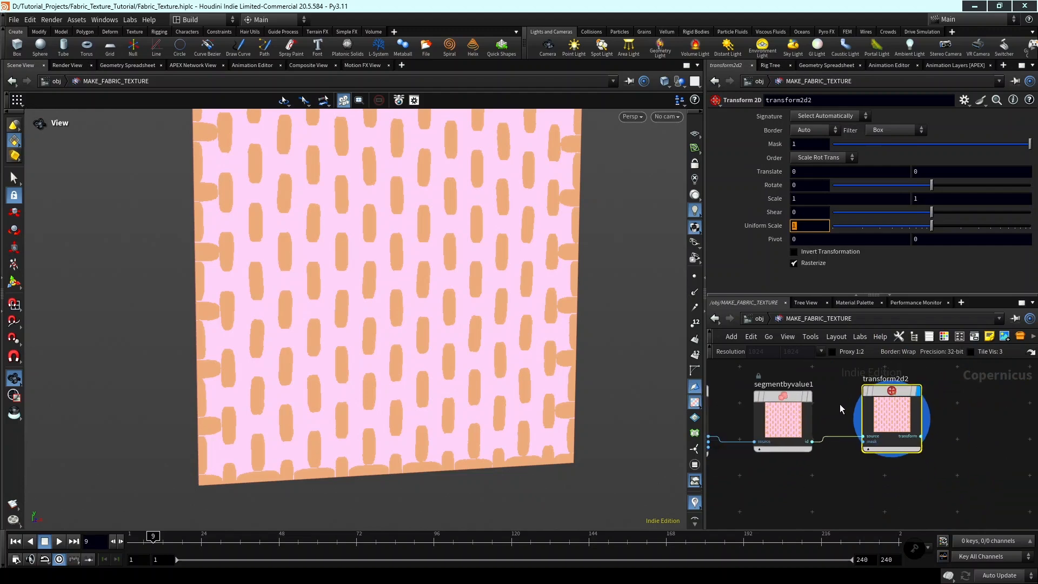
middle_click_drag(839, 404, 977, 403)
scroll(811, 433, "up", 3)
left_click(819, 422)
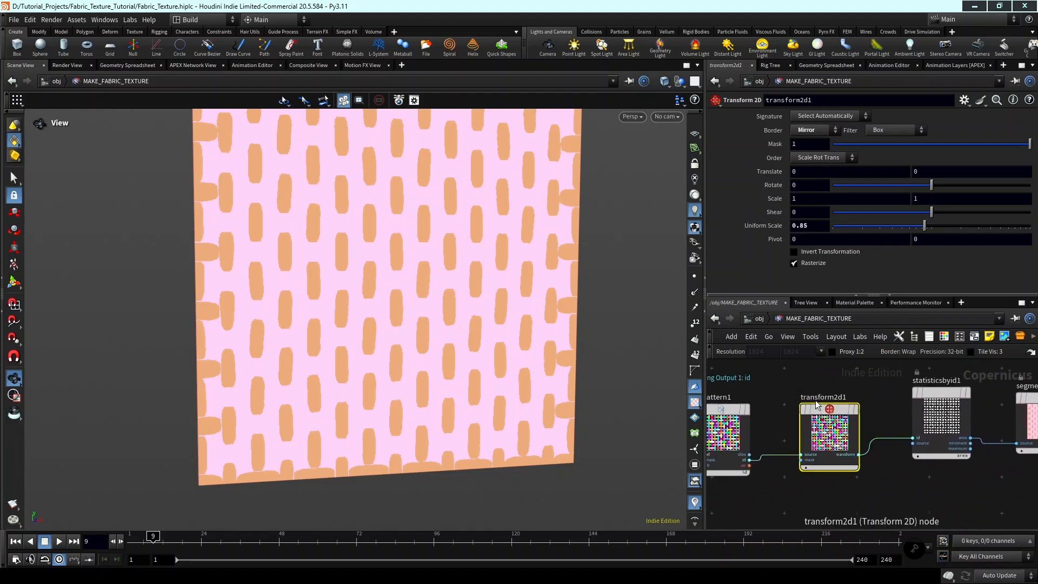
right_click(808, 223)
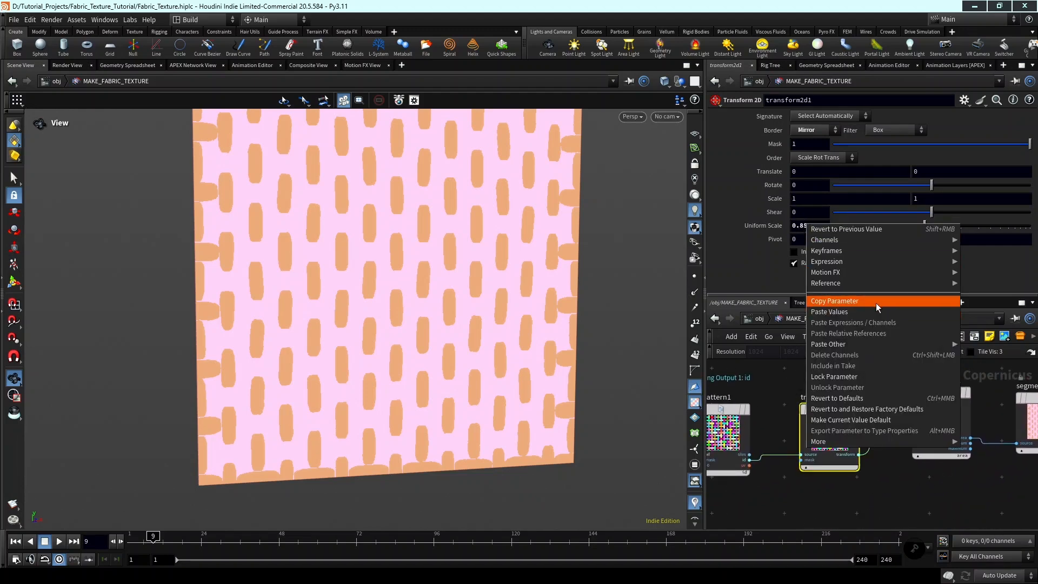
left_click(876, 302)
Paste the copied parameter as a relative reference into the Uniform Scale of transform2d2.
scroll(957, 498, "down", 2)
middle_click_drag(957, 497, 805, 471)
scroll(889, 433, "up", 2)
left_click(942, 416)
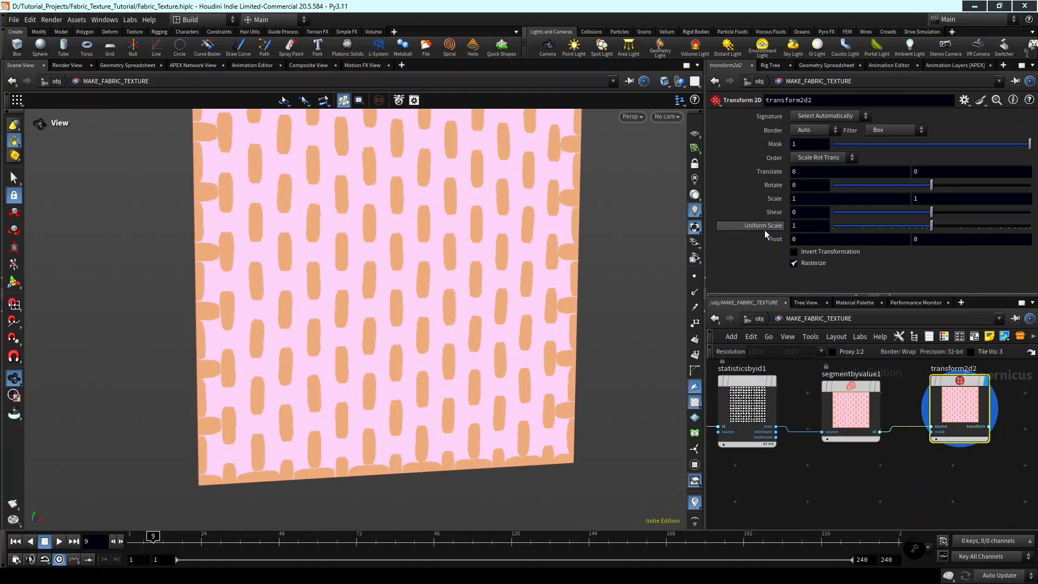
right_click(794, 226)
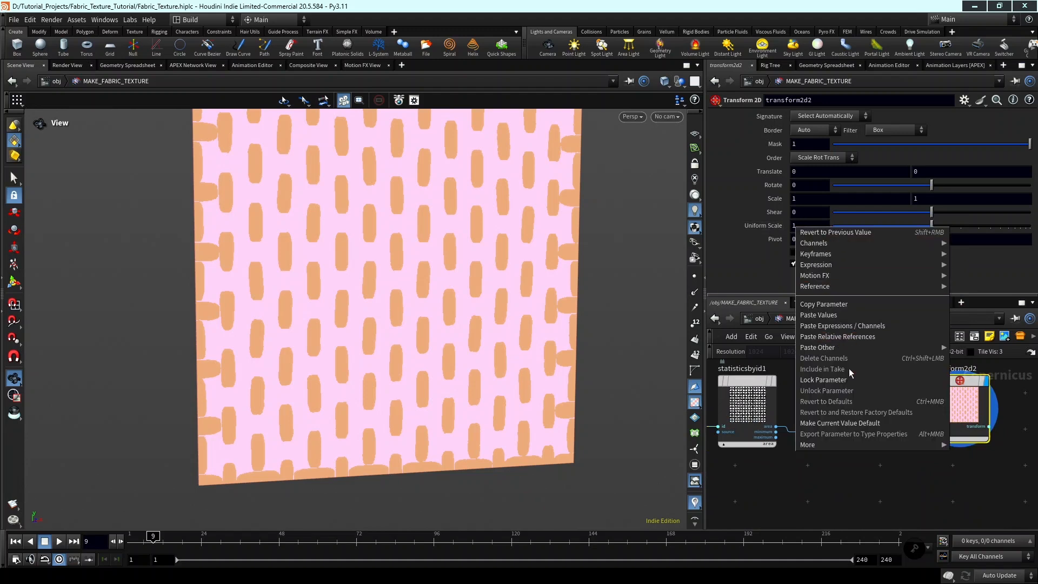
left_click(859, 336)
right_click(818, 230)
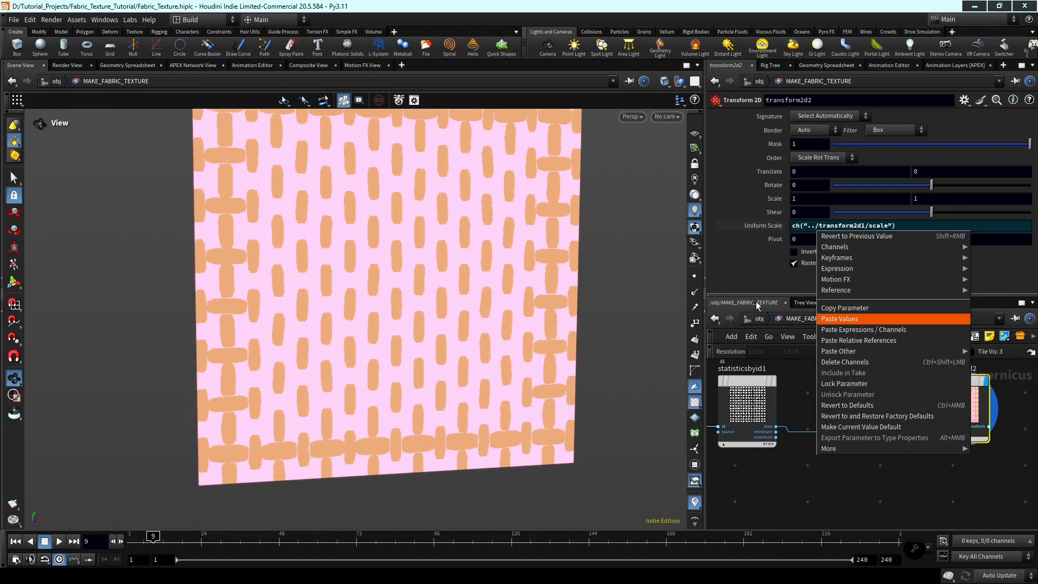
left_click(750, 274)
left_click(759, 229)
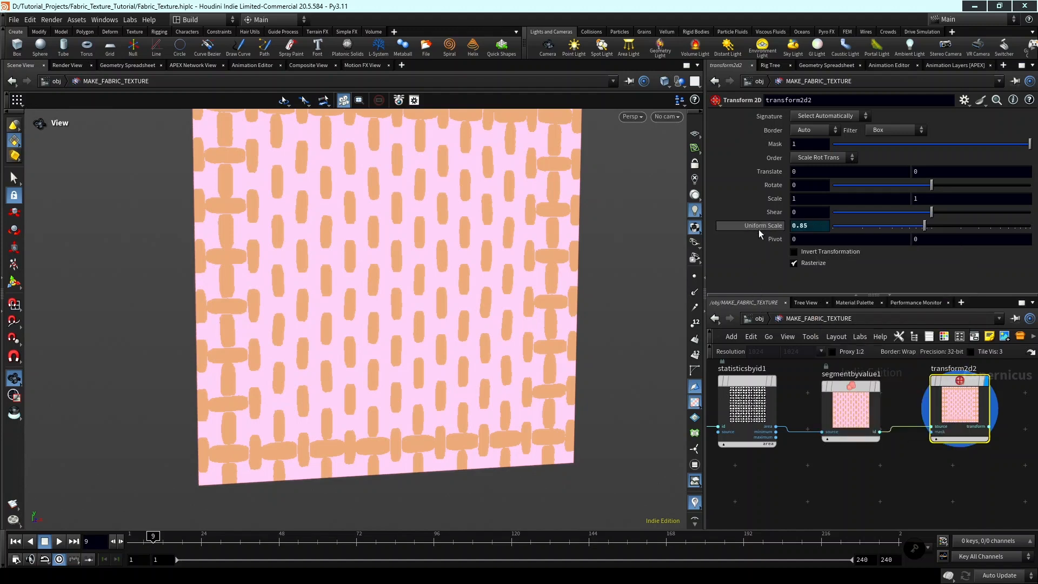
Enable Invert Transformation on transform2d2 and check the rescaled thread segments across the whole texture.
left_click(823, 255)
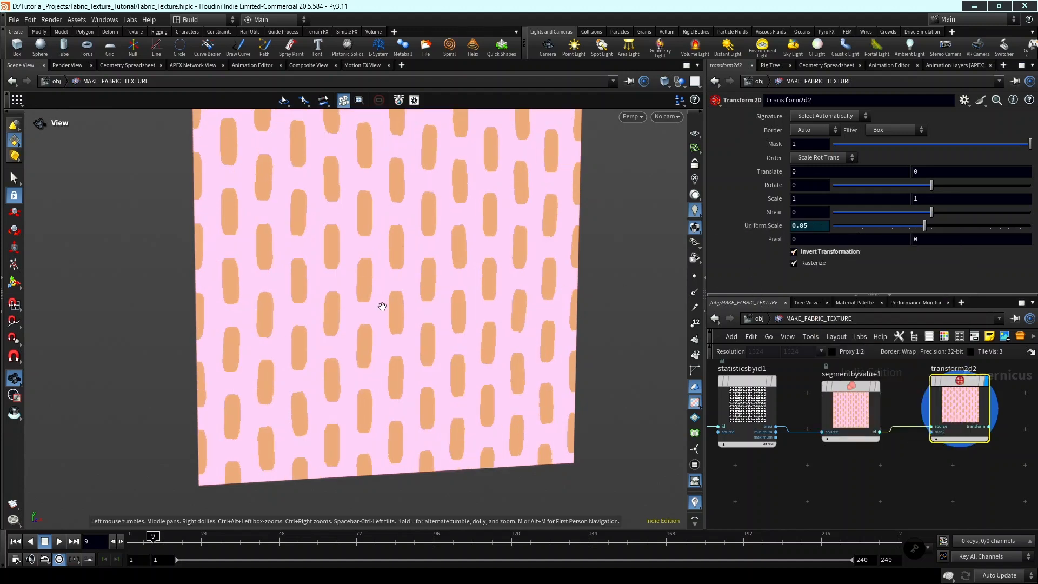
middle_click_drag(380, 306, 424, 319)
scroll(424, 320, "down", 3)
left_click_drag(424, 319, 408, 318)
scroll(406, 315, "up", 1)
middle_click_drag(417, 316, 400, 329)
scroll(400, 329, "up", 1)
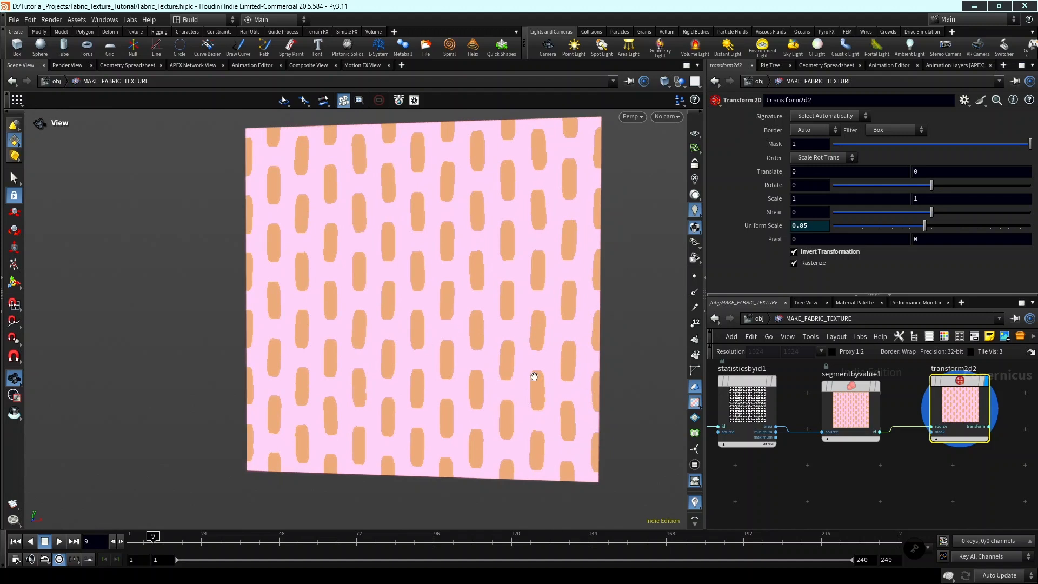
scroll(929, 449, "down", 2)
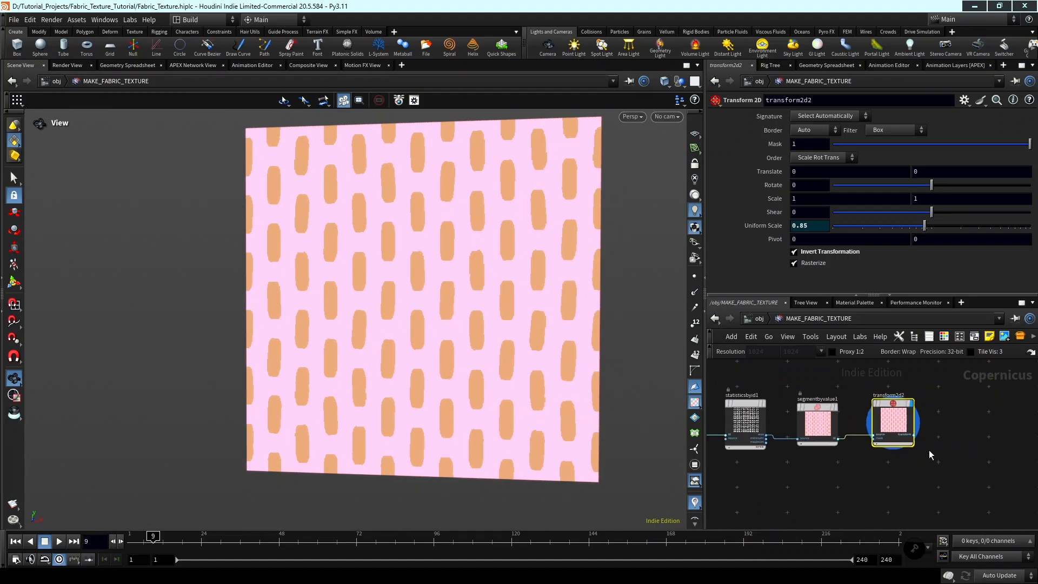
Add a UV Transform node beside transform2d2 in the network.
left_click(888, 409)
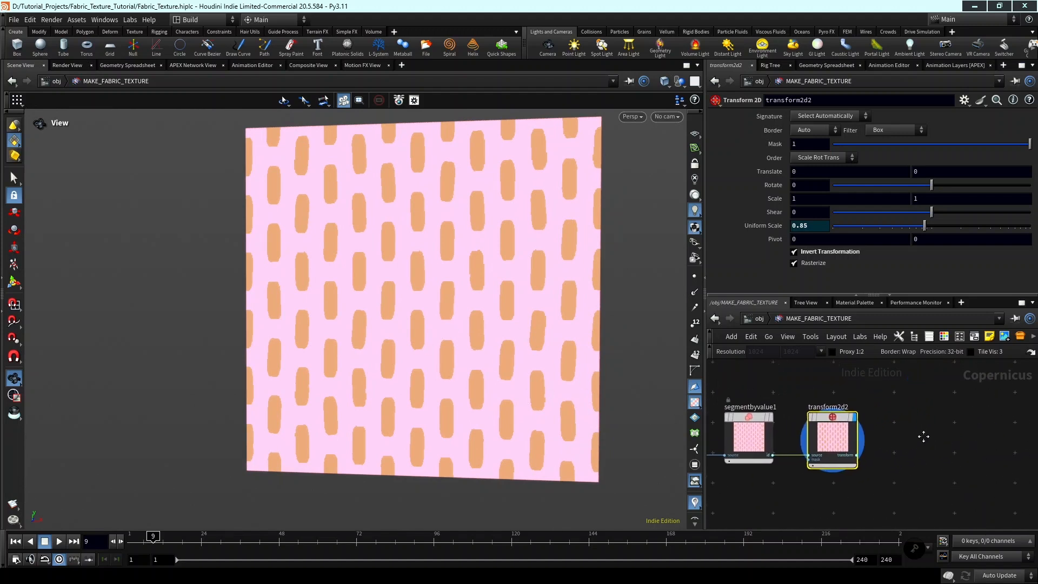
key("Tab")
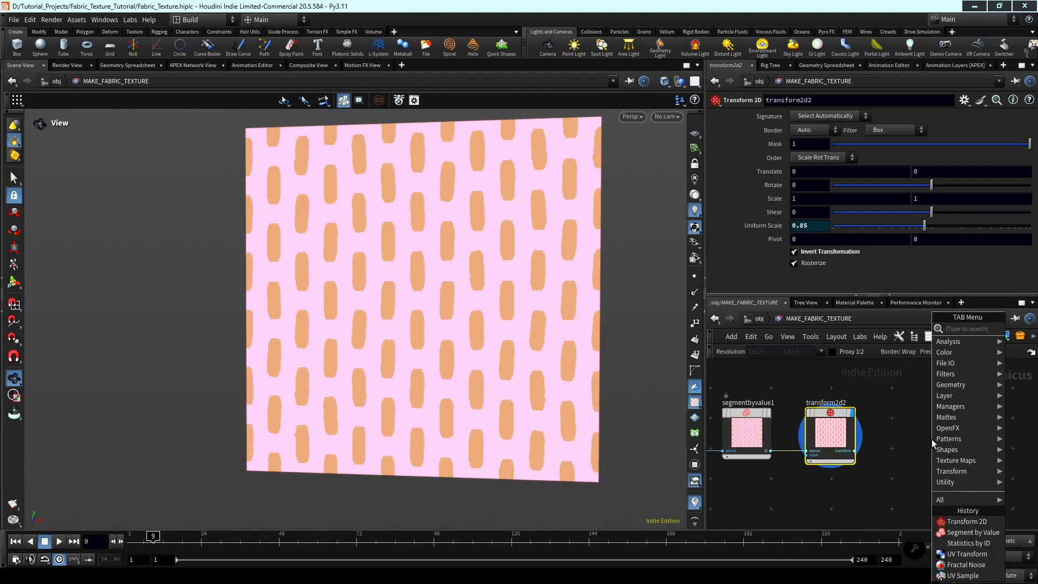
type("uv tr")
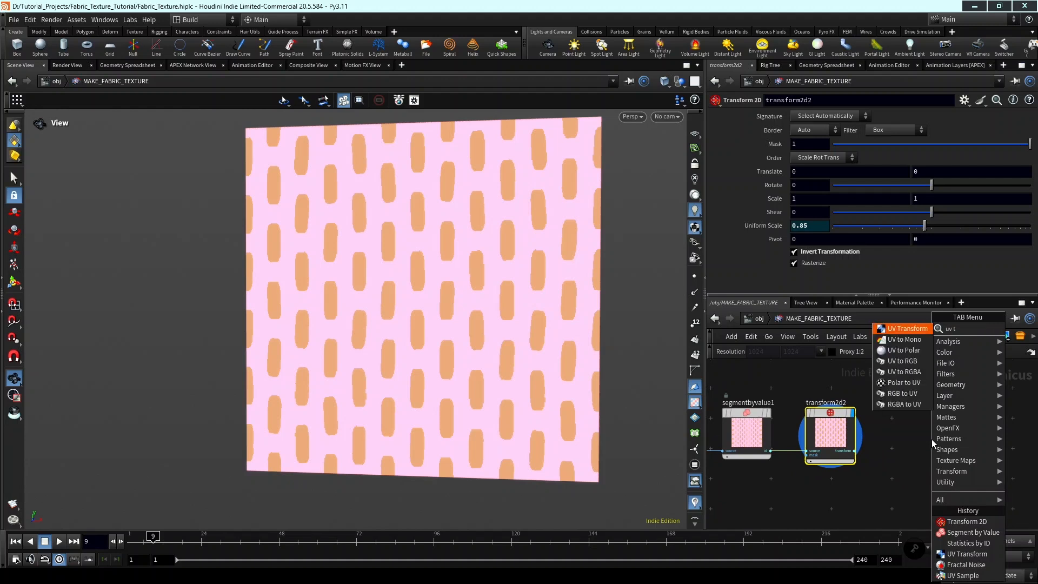
key("Return")
left_click(932, 439)
scroll(925, 476, "up", 3)
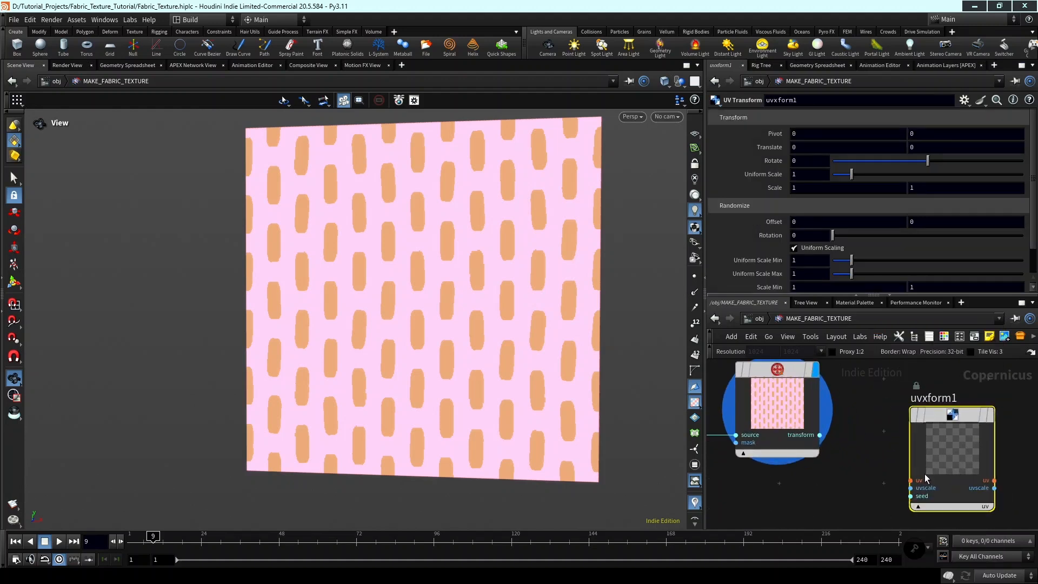
Connect the uv output of the tile pattern node to the uv input of uvxform1.
left_click(912, 481)
scroll(848, 502, "down", 3)
middle_click_drag(782, 519, 1030, 463)
middle_click_drag(860, 463, 913, 477)
scroll(946, 510, "down", 2)
scroll(909, 478, "up", 5)
left_click(883, 445)
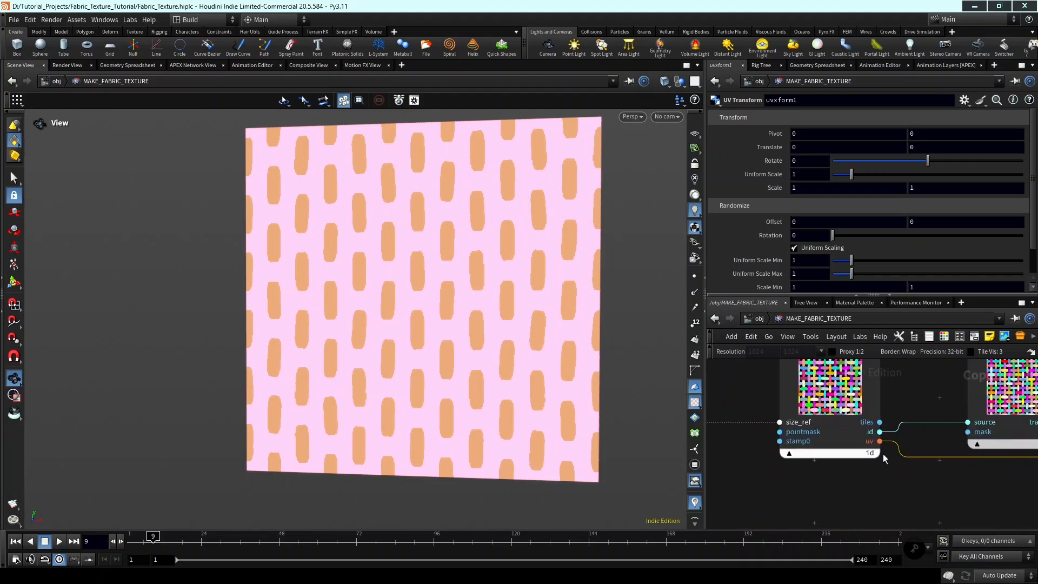
Connect the transform output of transform2d2 to the seed input of uvxform1.
scroll(919, 476, "down", 4)
scroll(919, 475, "down", 2)
middle_click_drag(1021, 500, 728, 463)
scroll(900, 449, "up", 5)
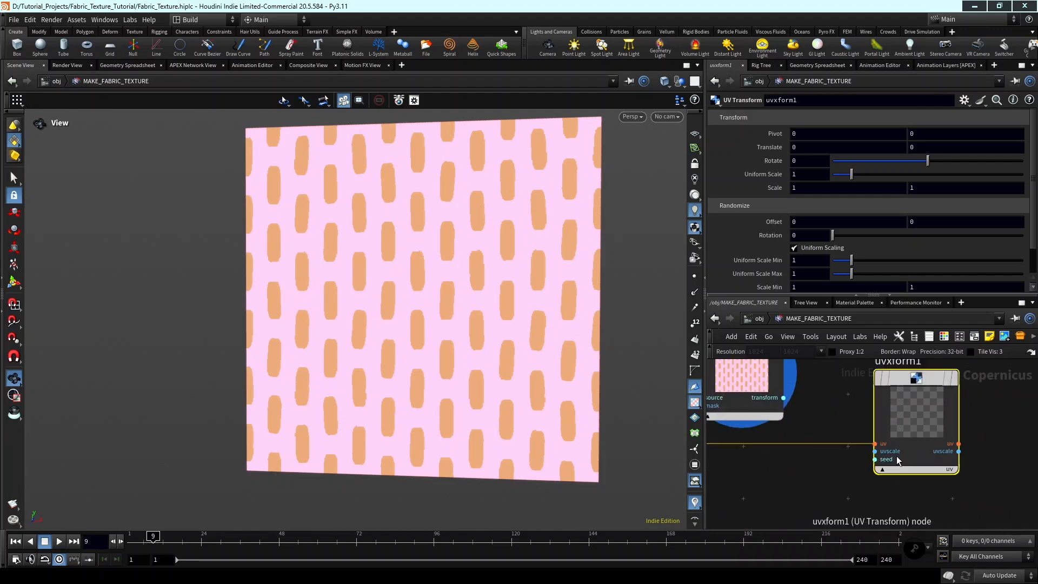
left_click(875, 459)
scroll(784, 411, "down", 3)
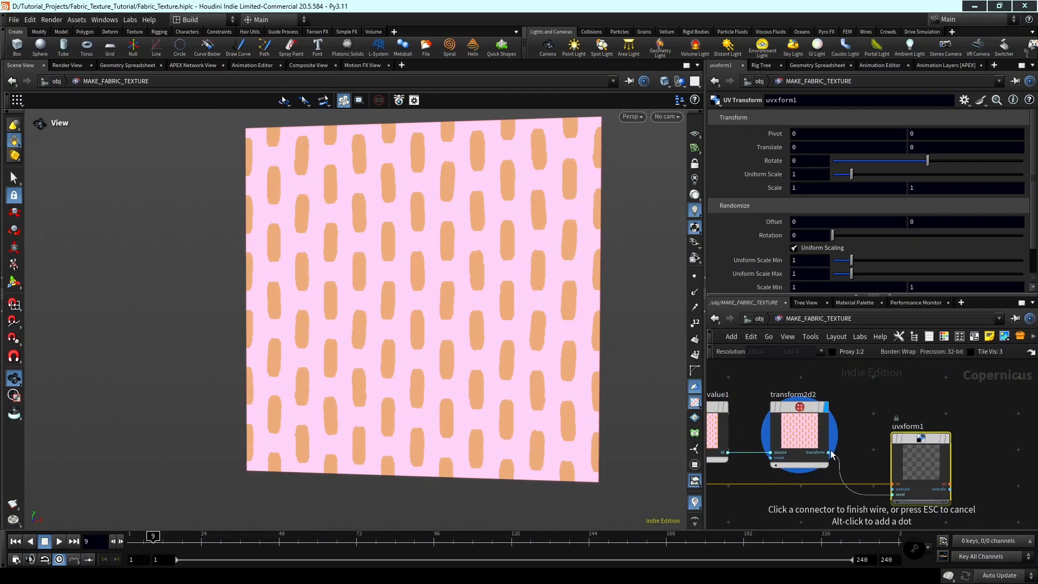
left_click(828, 452)
Display uvxform1 to check the UVs of the woven threads.
middle_click_drag(937, 441, 888, 439)
scroll(889, 438, "up", 2)
left_click(906, 435)
scroll(939, 447, "down", 2)
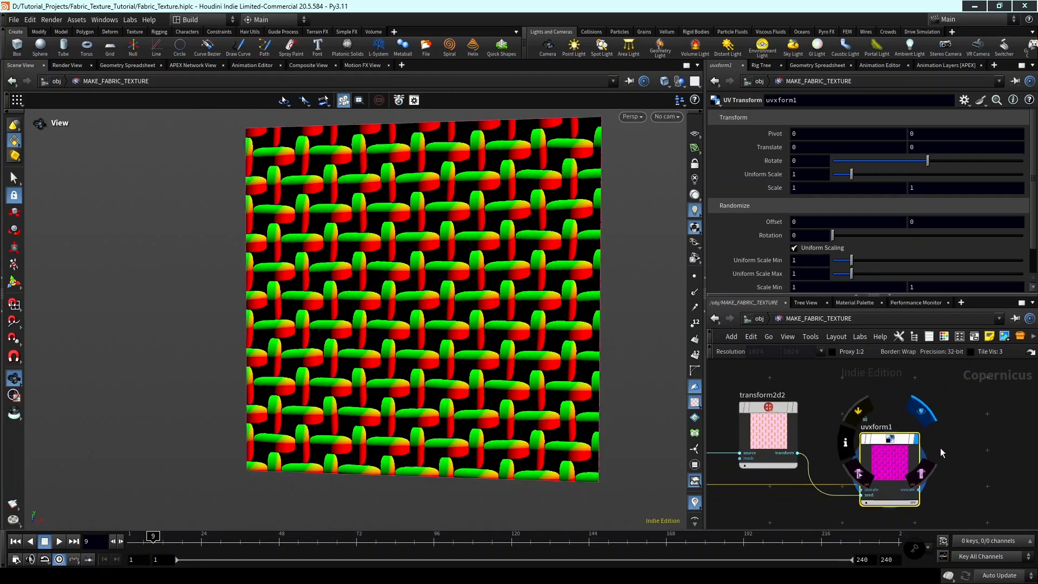
Switch the display back to transform2d2 and examine its vertical and horizontal thread segments.
middle_click_drag(796, 448, 868, 454)
scroll(875, 411, "up", 2)
left_click(864, 406)
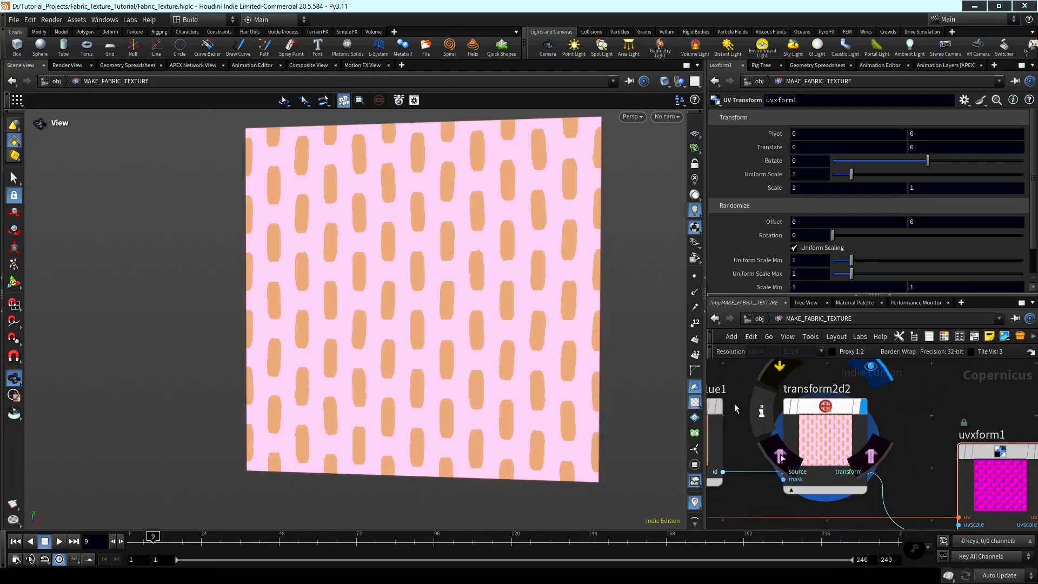
middle_click_drag(415, 270, 443, 295)
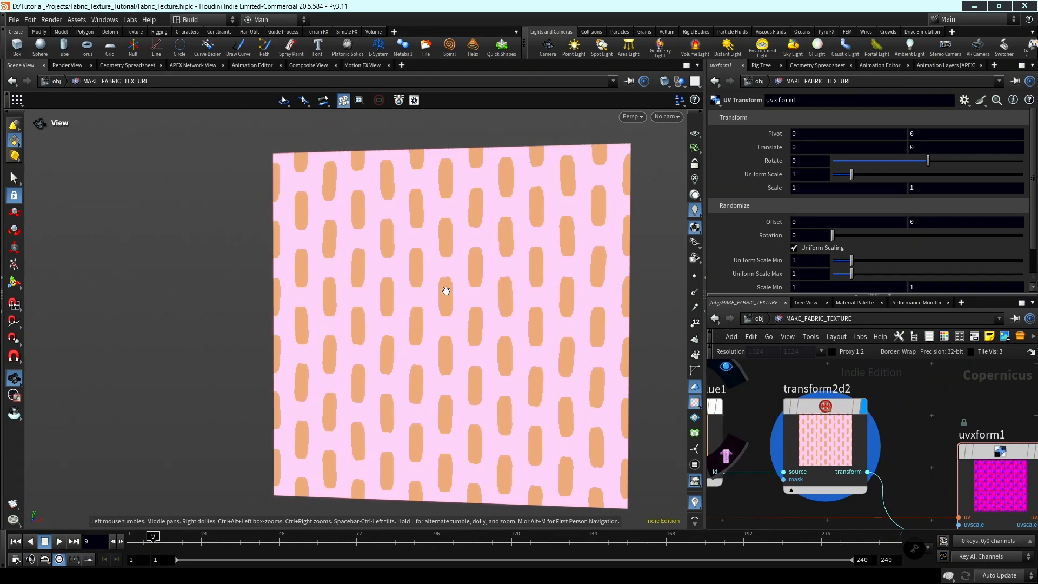
Display uvxform1 and set its randomized Rotation to about 104.6.
scroll(984, 413, "down", 2)
scroll(965, 436, "up", 4)
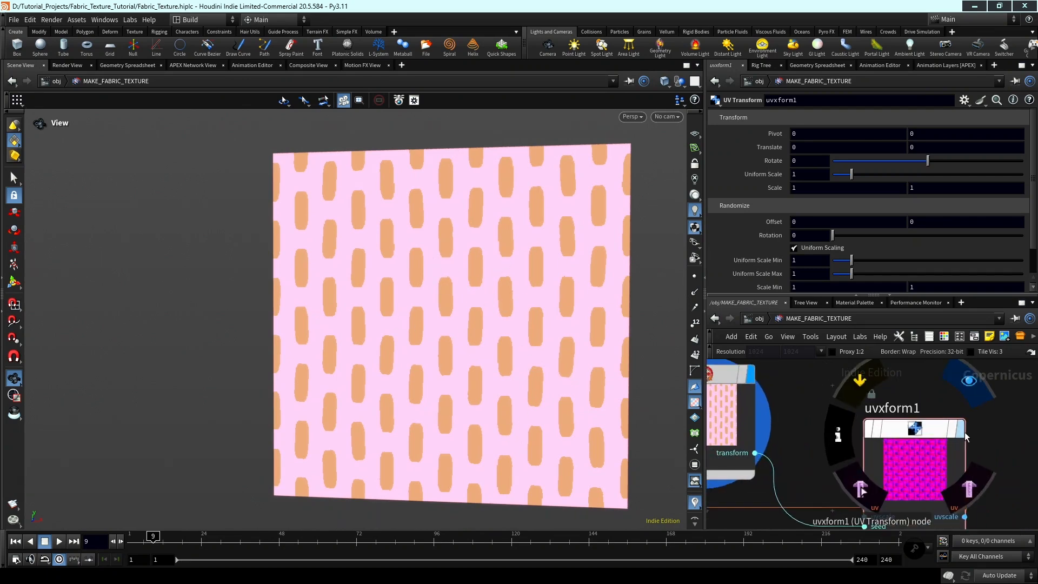
left_click(966, 437)
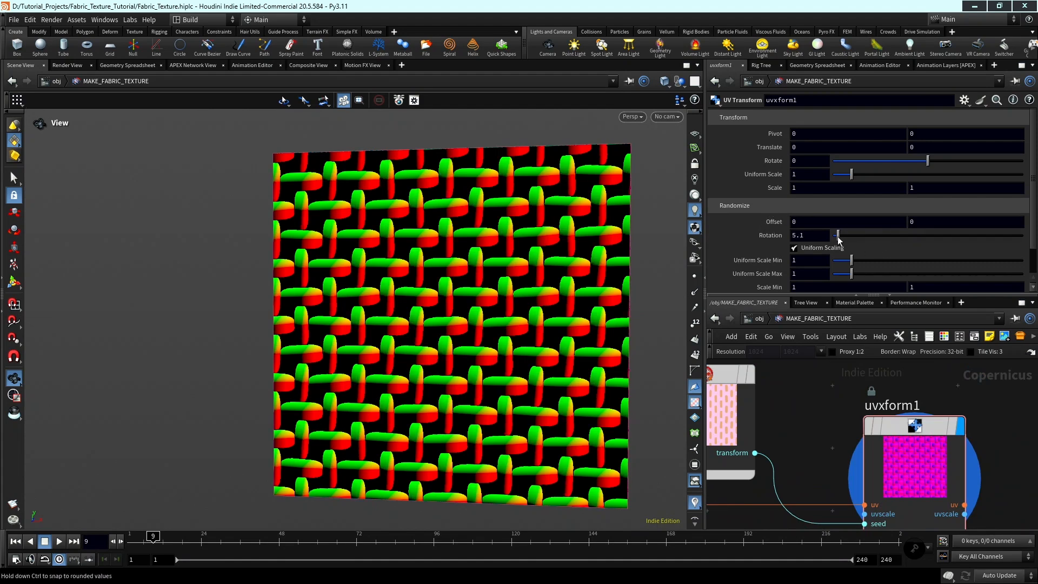
left_click_drag(834, 236, 902, 249)
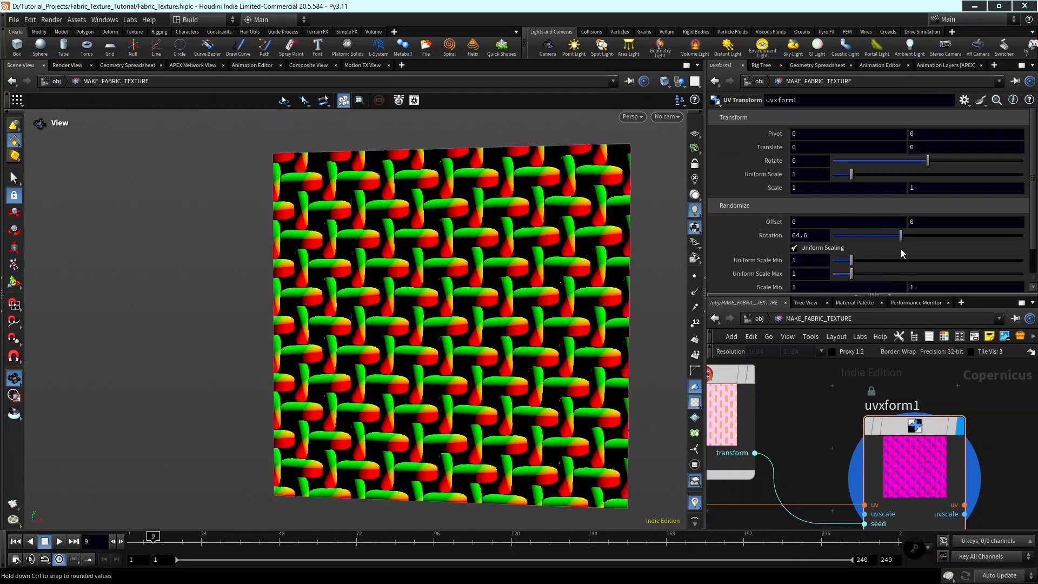
middle_click_drag(473, 270, 441, 274)
right_click_drag(356, 230, 460, 232)
left_click_drag(900, 237, 943, 247)
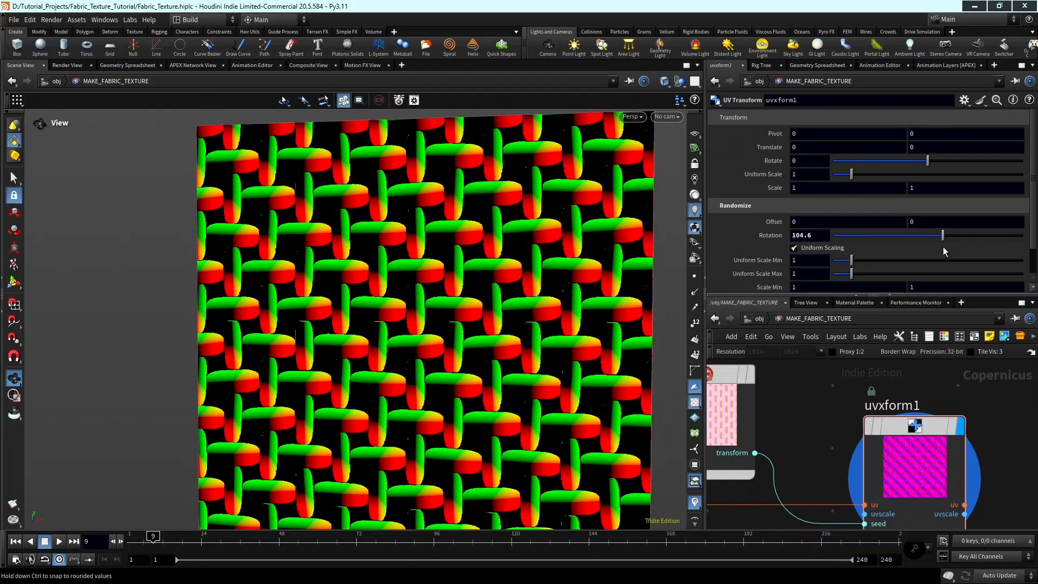
Add a UV Sample node beside uvxform1.
scroll(951, 465, "down", 4)
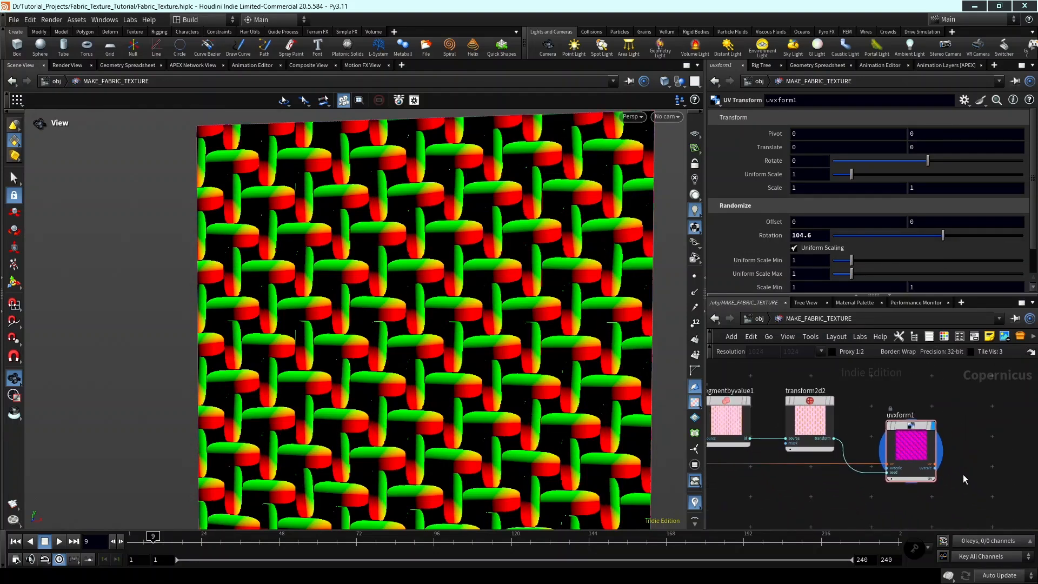
middle_click_drag(963, 478, 945, 450)
key("Tab")
type("uvs")
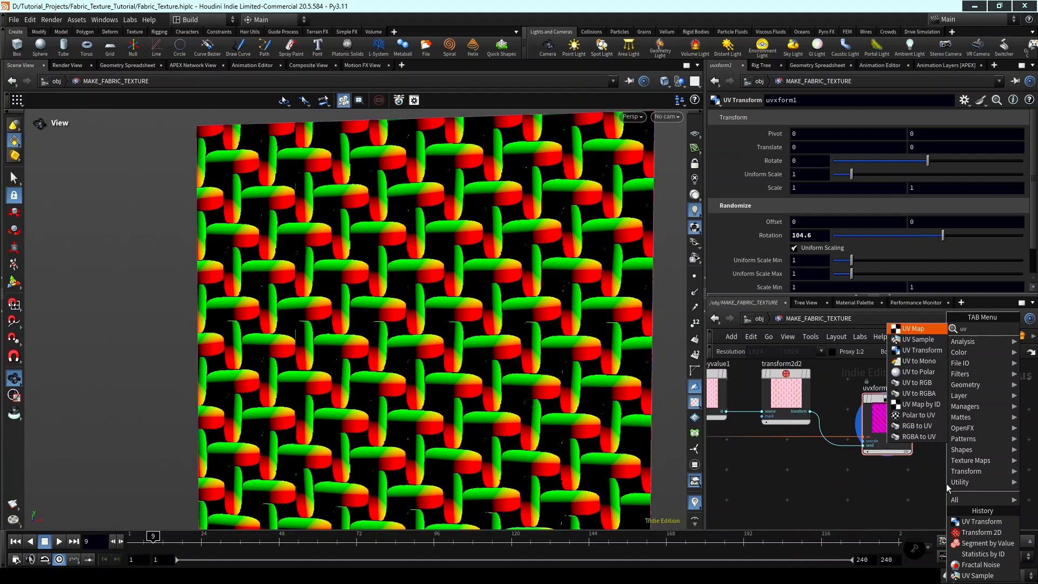
key("Return")
left_click(946, 483)
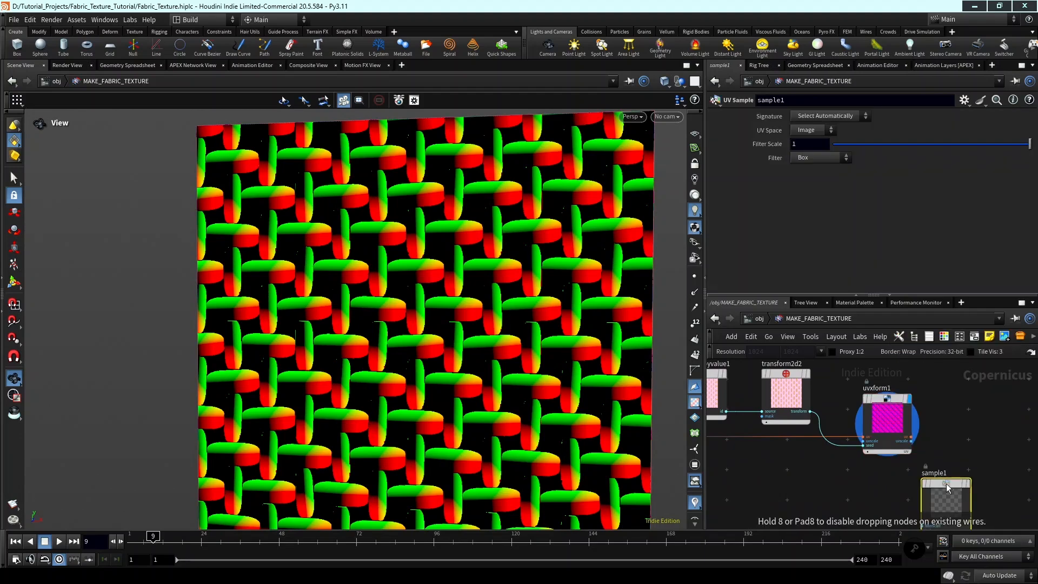
left_click_drag(946, 483, 980, 429)
scroll(962, 471, "up", 2)
scroll(955, 463, "up", 2)
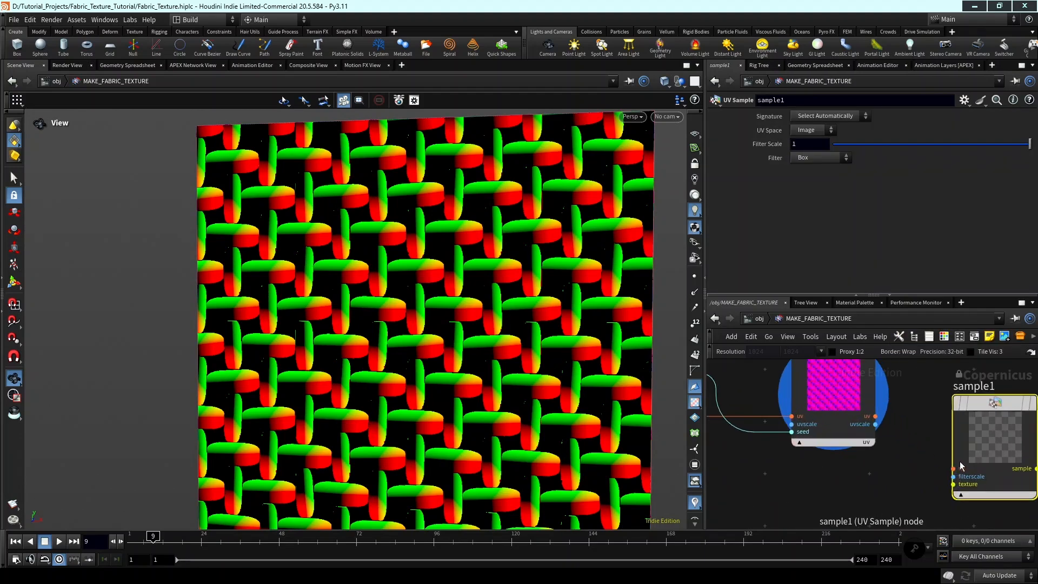
Connect the uv output of uvxform1 to the uv input of sample1.
left_click(953, 468)
left_click(875, 416)
scroll(901, 421, "down", 3)
middle_click_drag(944, 447, 912, 427)
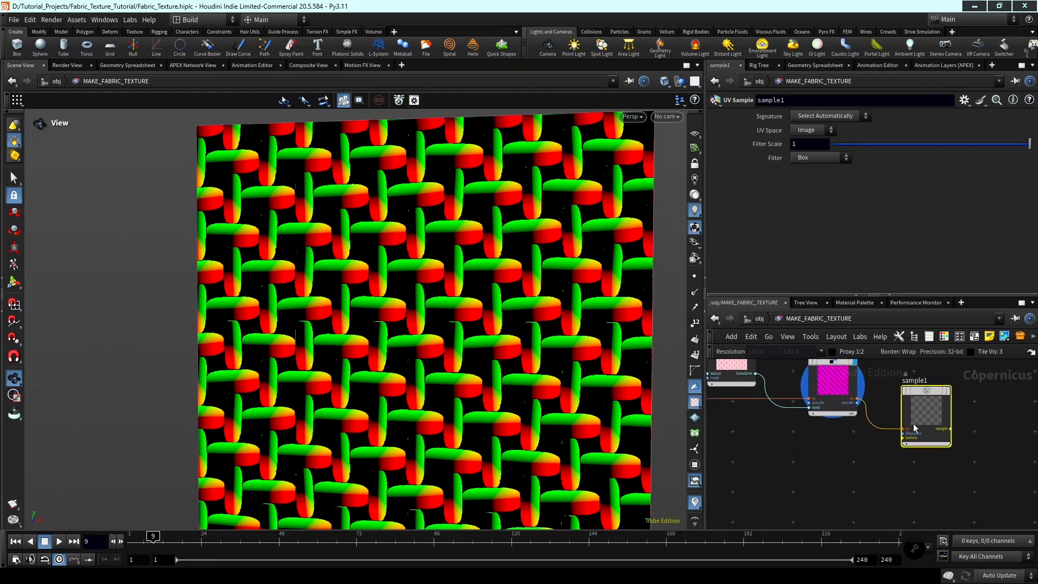
Connect the fractal noise output to the texture input of sample1.
scroll(912, 429, "up", 2)
left_click(900, 444)
scroll(835, 471, "down", 2)
middle_click_drag(767, 491, 902, 465)
scroll(903, 465, "down", 3)
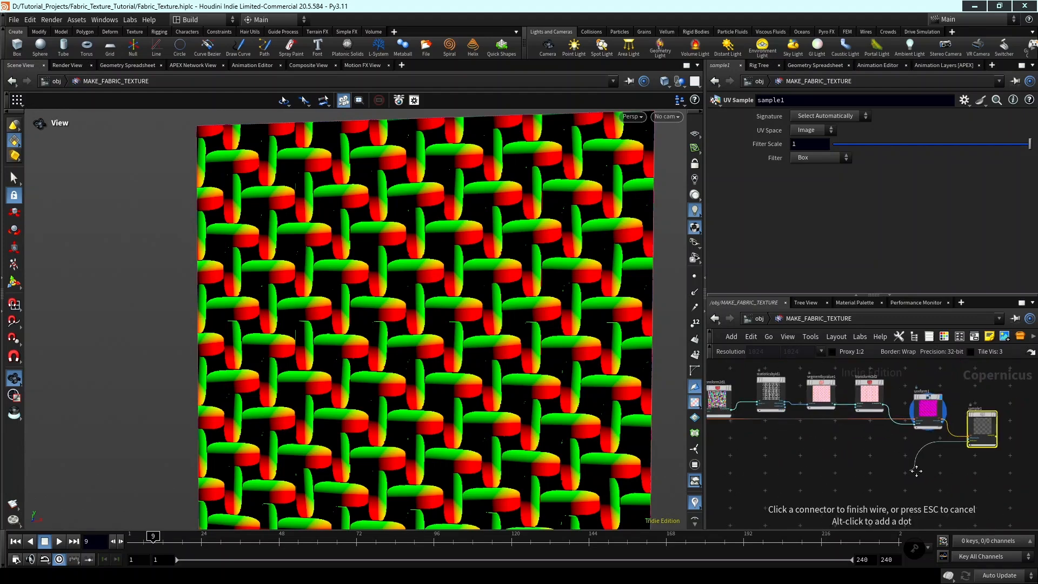
middle_click_drag(784, 489, 971, 471)
scroll(892, 469, "up", 2)
left_click(852, 459)
Display sample1 and examine how the noise follows the vertical and horizontal threads.
scroll(903, 475, "down", 3)
middle_click_drag(903, 475, 778, 470)
scroll(829, 454, "down", 2)
scroll(927, 428, "up", 3)
scroll(935, 428, "up", 2)
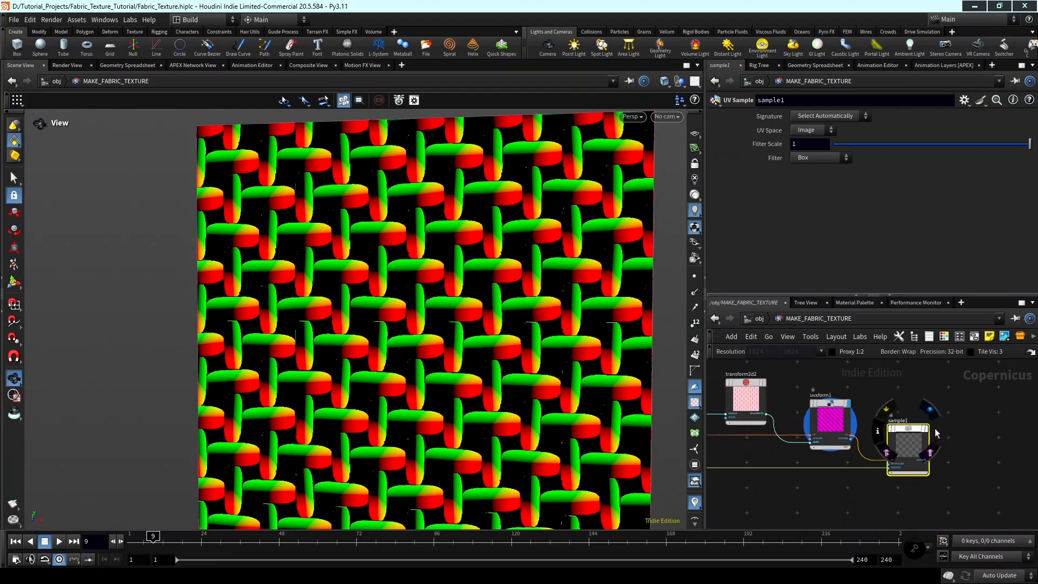
left_click(927, 427)
middle_click_drag(372, 297, 362, 293)
scroll(362, 293, "up", 1)
scroll(361, 293, "up", 5)
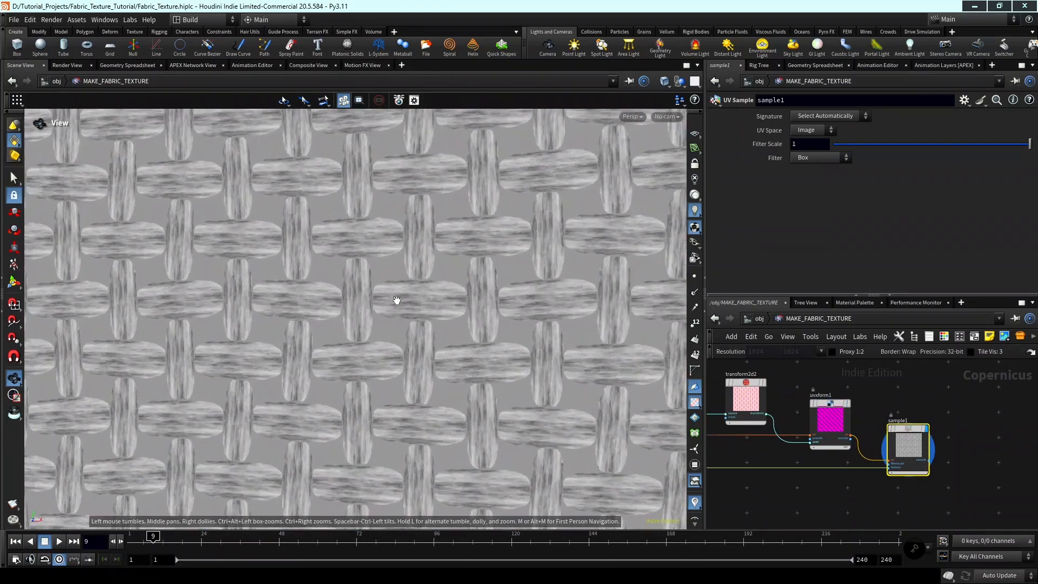
scroll(485, 307, "down", 3)
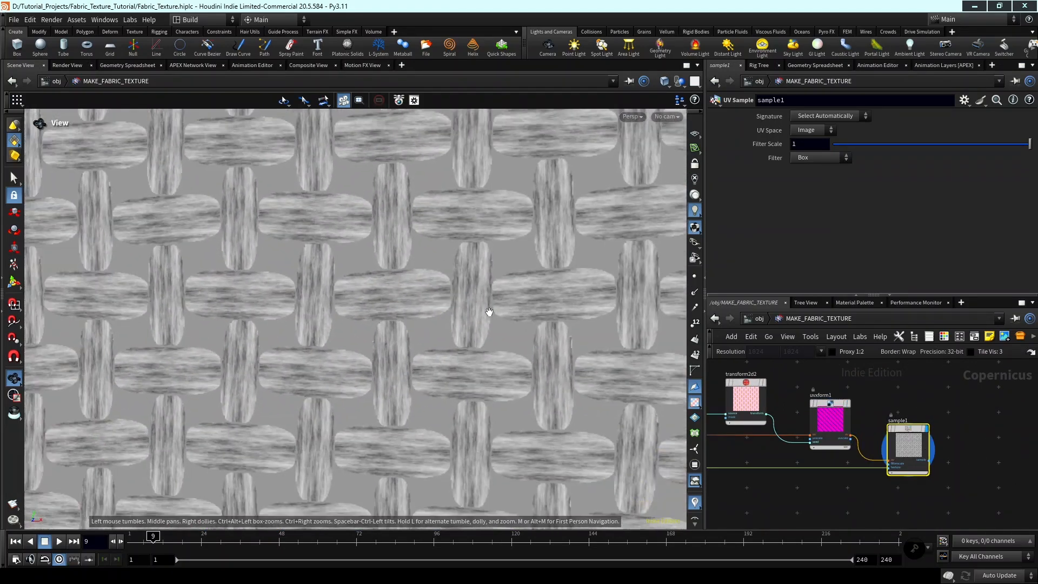
scroll(877, 420, "down", 1)
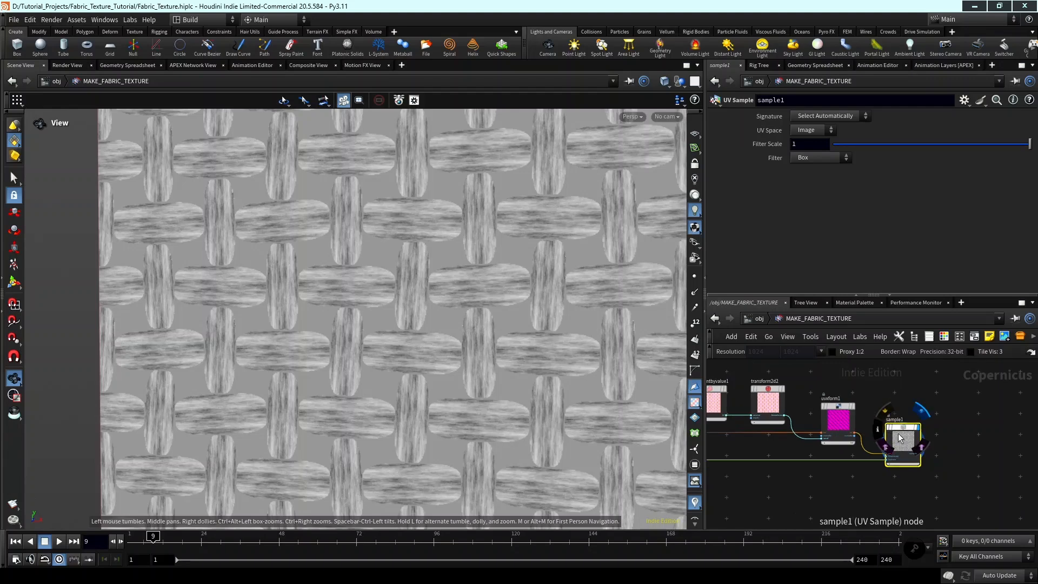
Move sample1 farther away and insert a second UV Transform node on the wire between uvxform1 and sample1.
left_click_drag(901, 439, 940, 469)
middle_click_drag(907, 453, 951, 457)
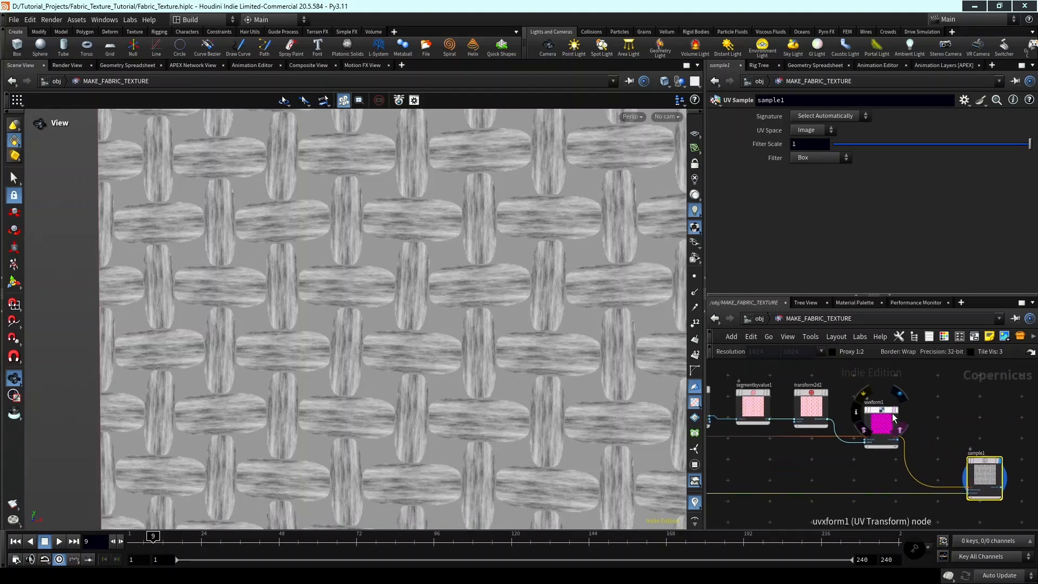
scroll(882, 409, "up", 1)
key("Tab")
type("u")
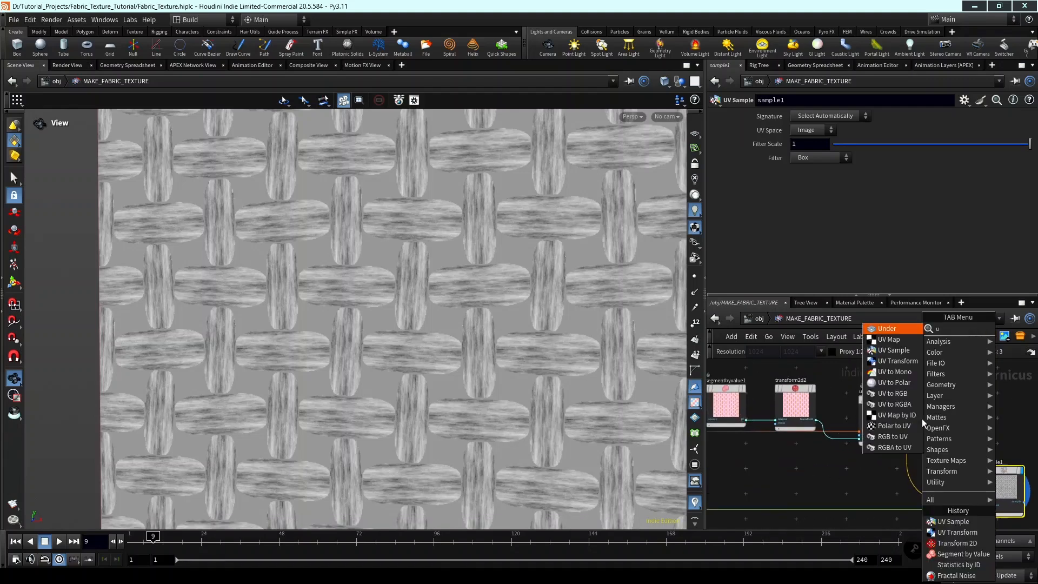
type("v tran")
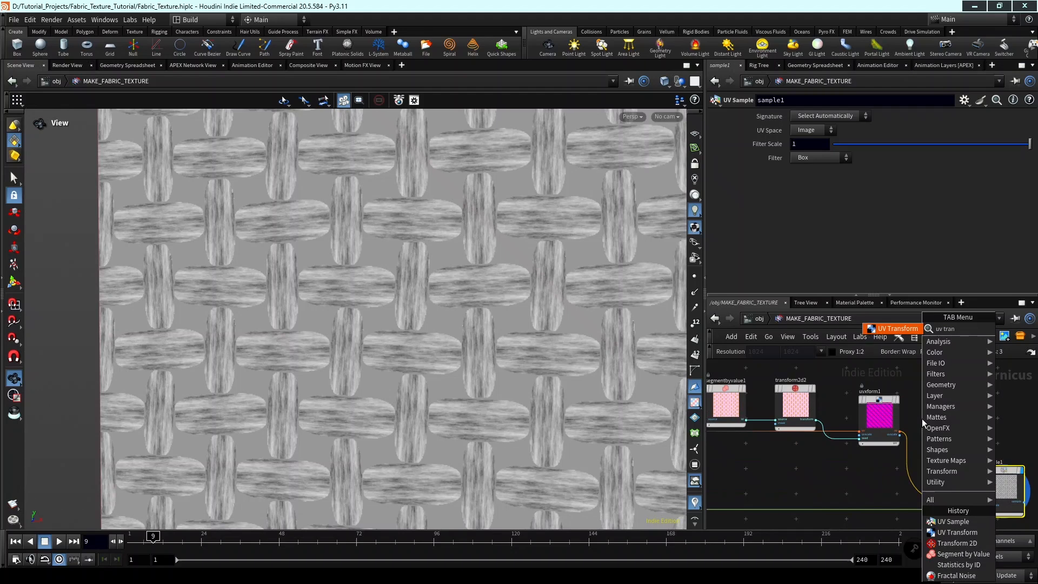
key("Return")
left_click(922, 419)
scroll(914, 473, "up", 3)
left_click_drag(924, 418, 979, 436)
scroll(930, 469, "down", 2)
middle_click_drag(930, 470, 912, 469)
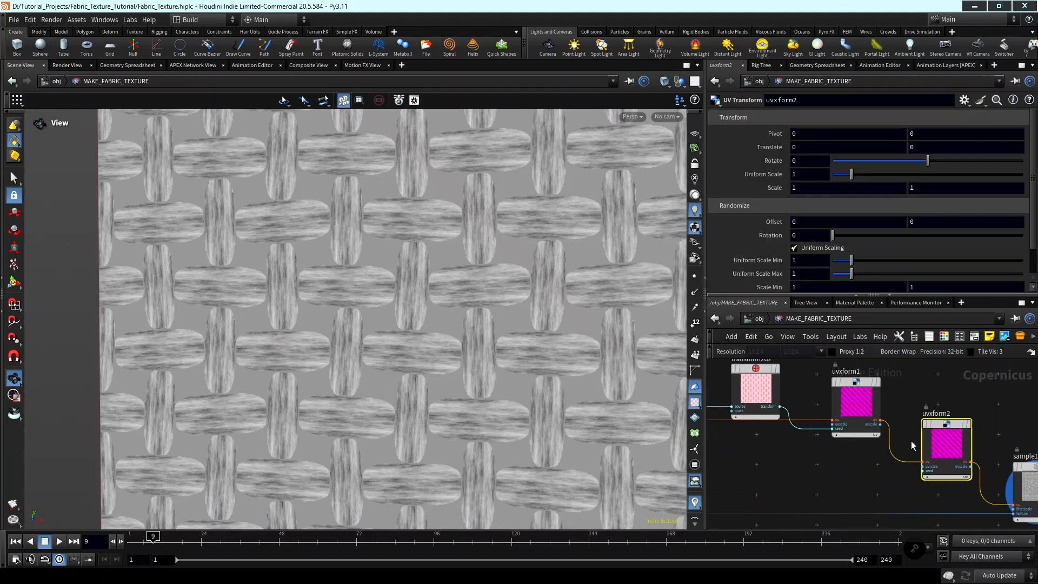
Connect the id output of tilepattern1 to the seed input of uvxform2.
scroll(910, 440, "up", 2)
scroll(874, 396, "down", 2)
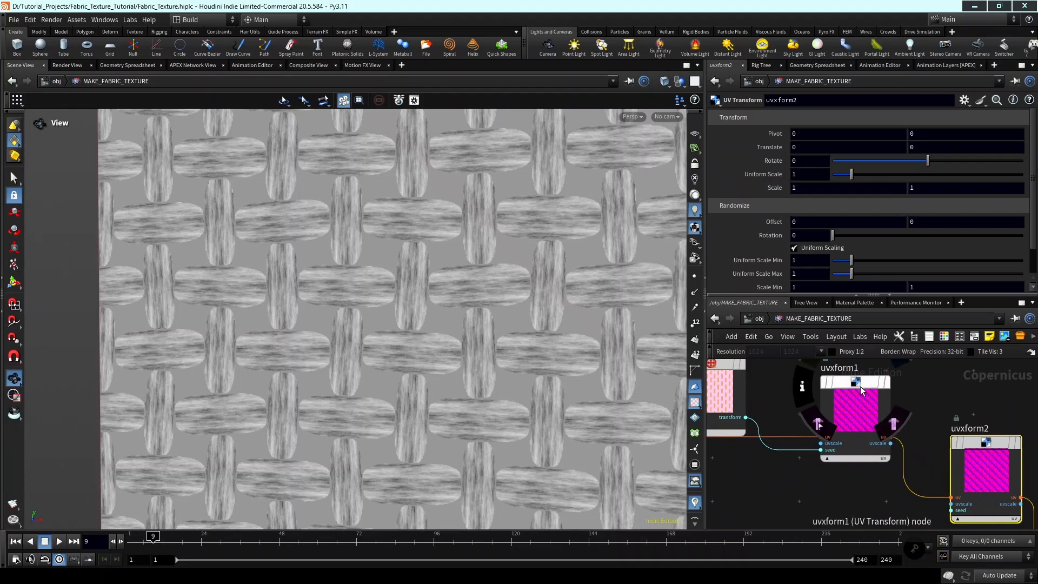
scroll(887, 370, "up", 3)
scroll(865, 443, "down", 1)
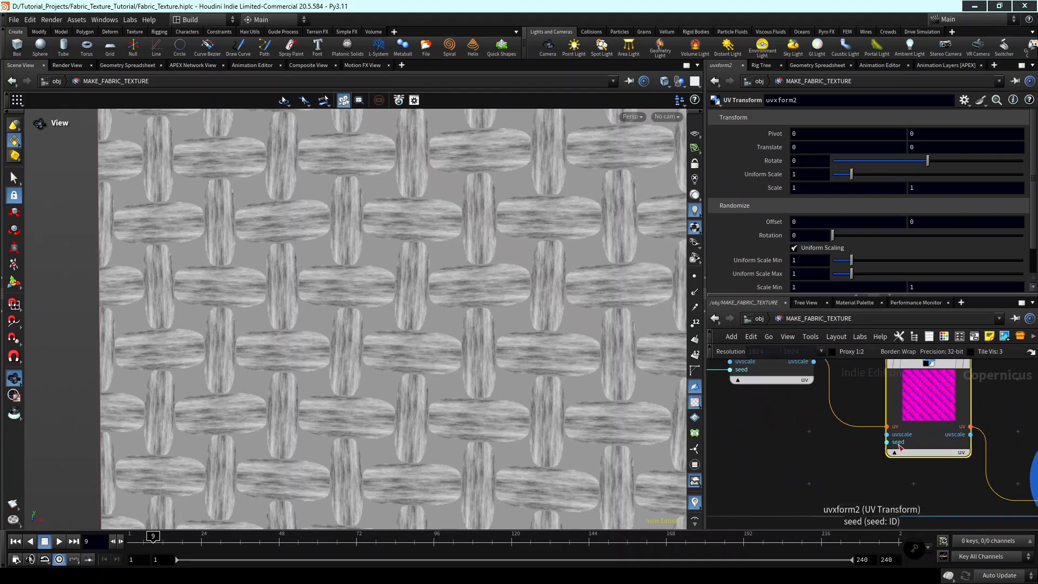
left_click(860, 446)
scroll(793, 460, "down", 5)
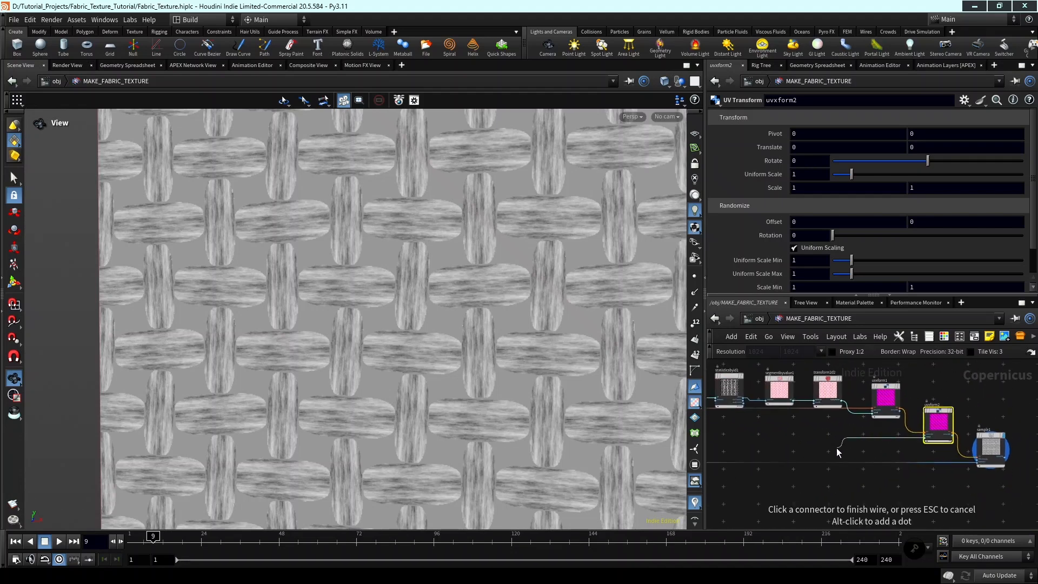
scroll(838, 448, "up", 1)
scroll(833, 449, "down", 1)
middle_click_drag(720, 425, 762, 433)
scroll(797, 422, "up", 1)
scroll(835, 438, "up", 6)
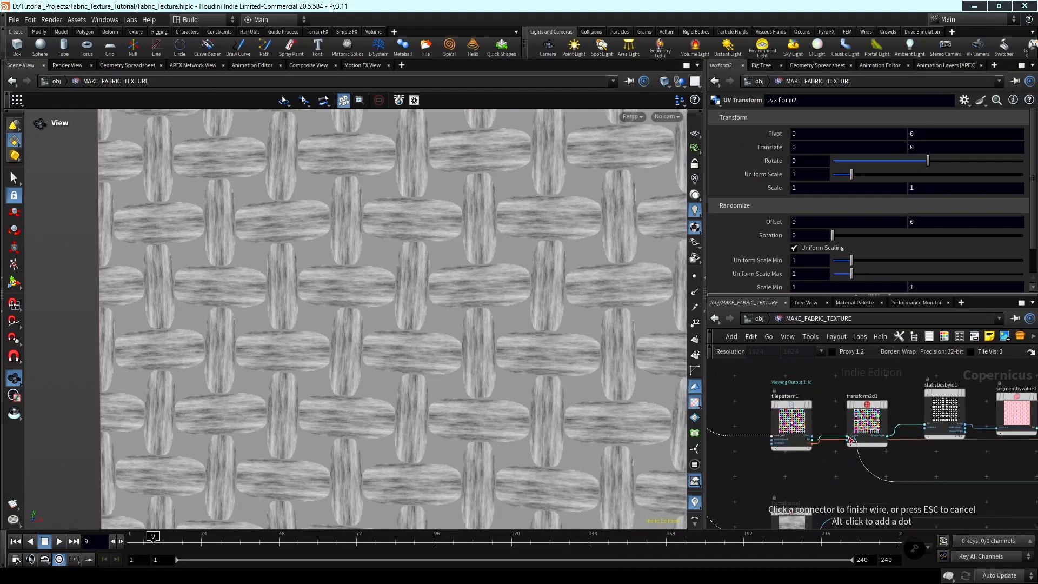
scroll(815, 439, "down", 1)
scroll(805, 439, "up", 3)
left_click(805, 439)
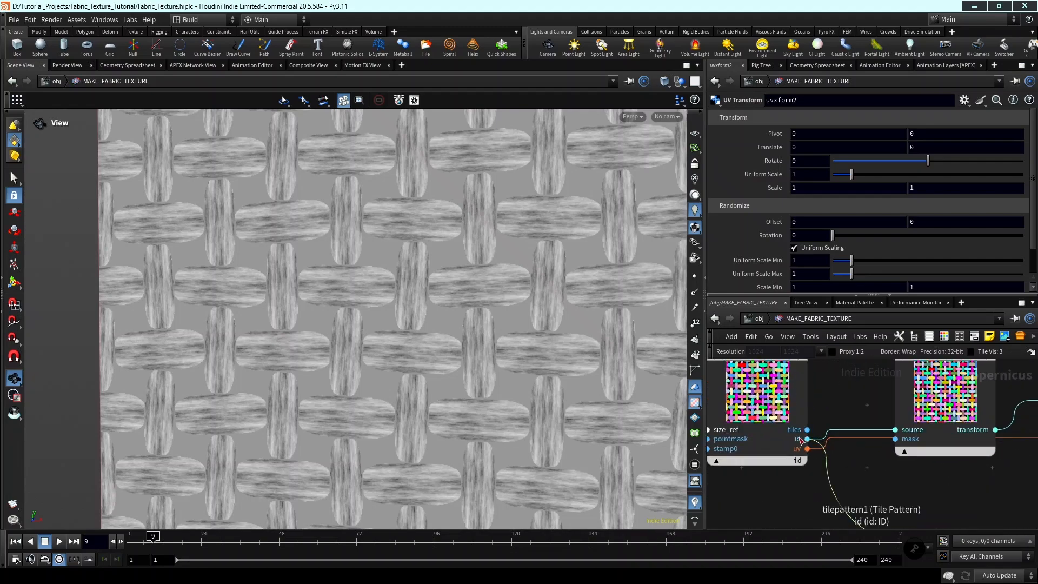
scroll(805, 439, "down", 2)
middle_click_drag(806, 440, 861, 496)
left_click(857, 477)
Set the randomized Rotation of uvxform2 to 5.
scroll(878, 452, "down", 5)
middle_click_drag(970, 495, 778, 486)
scroll(936, 494, "down", 1)
middle_click_drag(940, 472, 895, 472)
scroll(895, 476, "up", 4)
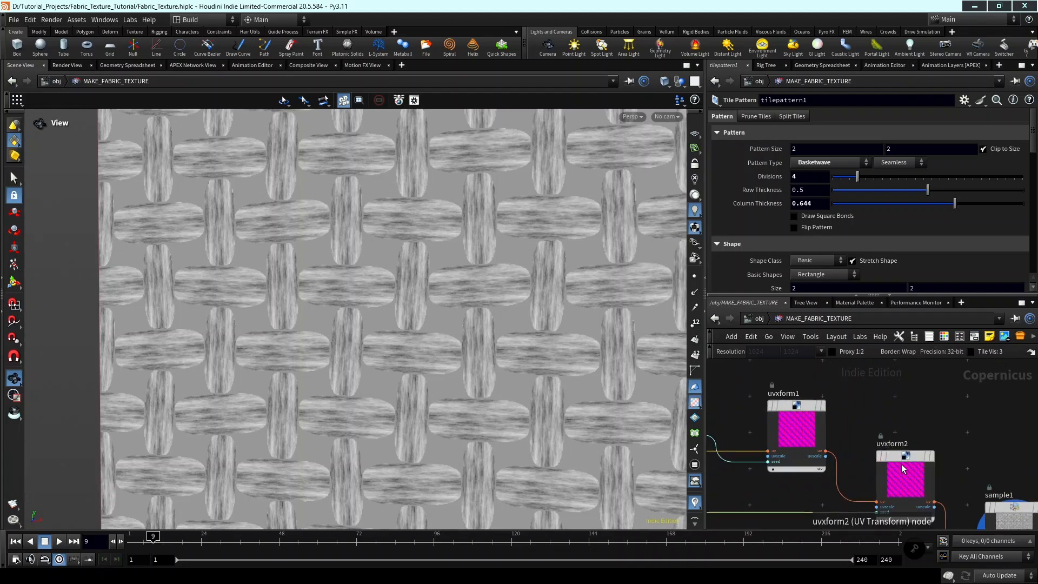
left_click(897, 477)
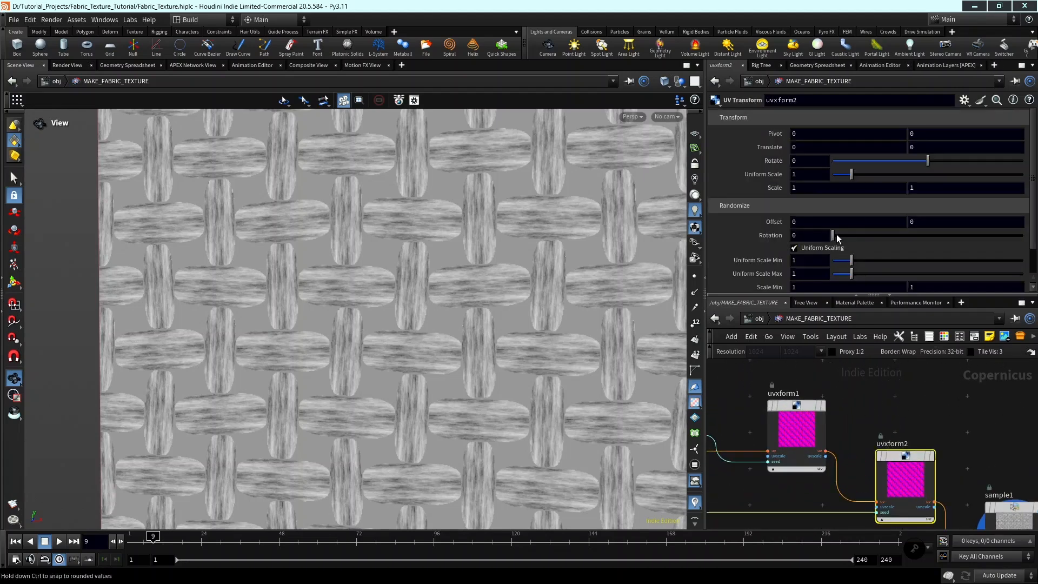
left_click_drag(837, 238, 837, 238)
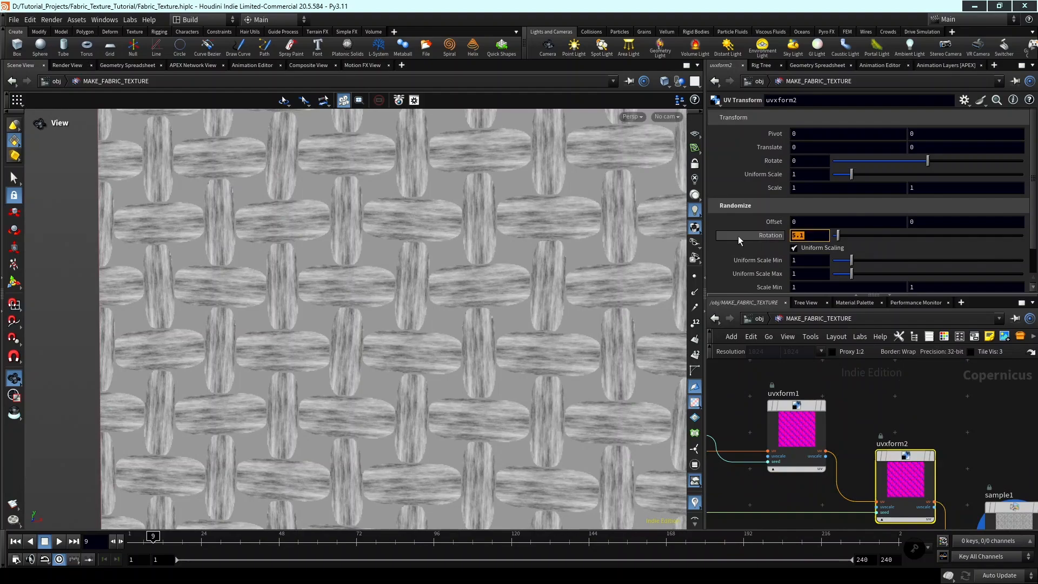
Select sample1 and examine the slight rotation variation across the whole woven pattern.
scroll(843, 389, "down", 4)
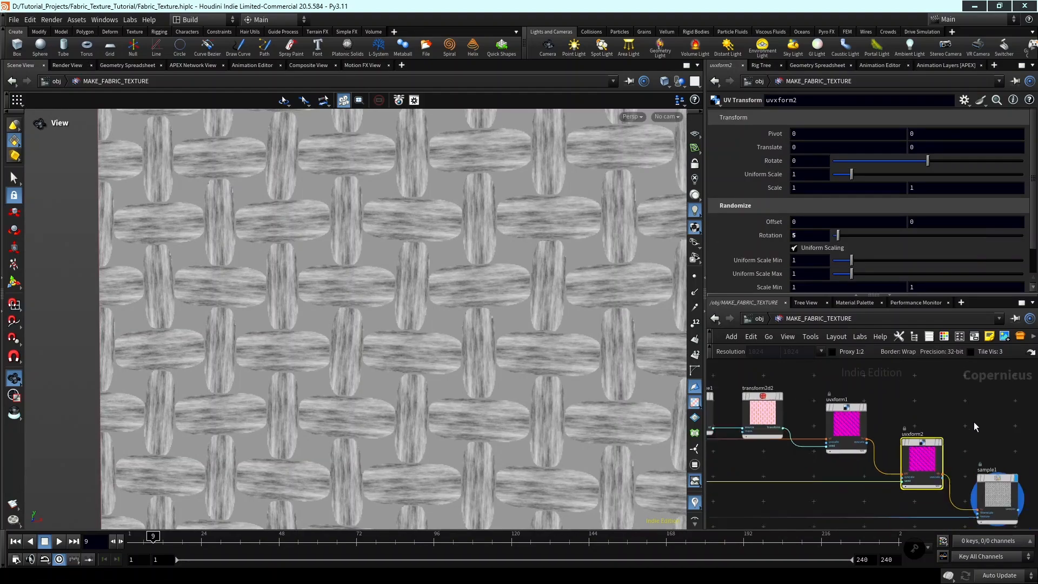
scroll(924, 442, "up", 3)
left_click(922, 441)
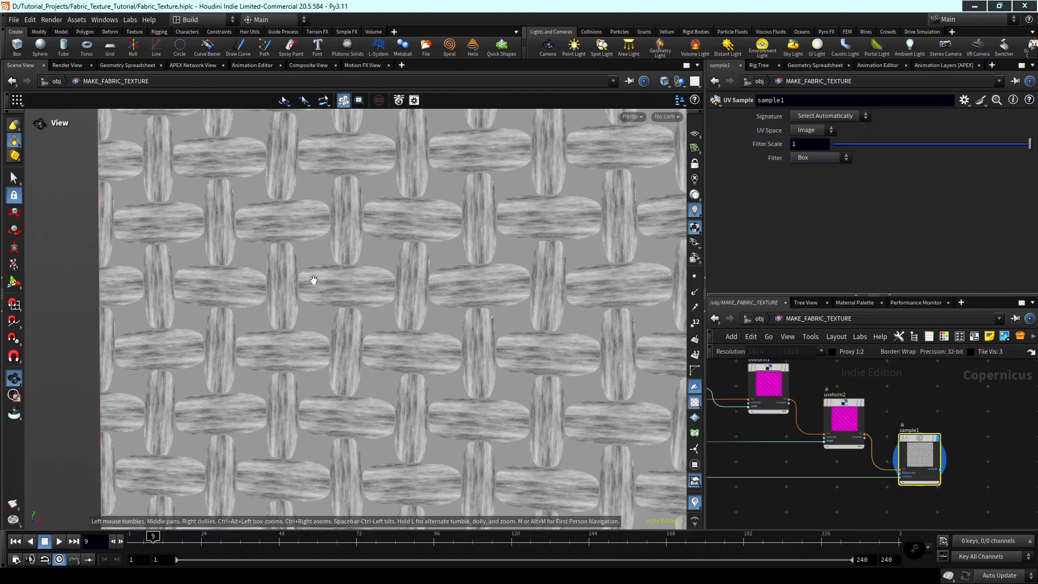
scroll(313, 280, "down", 4)
middle_click_drag(370, 292, 385, 284)
scroll(384, 284, "down", 4)
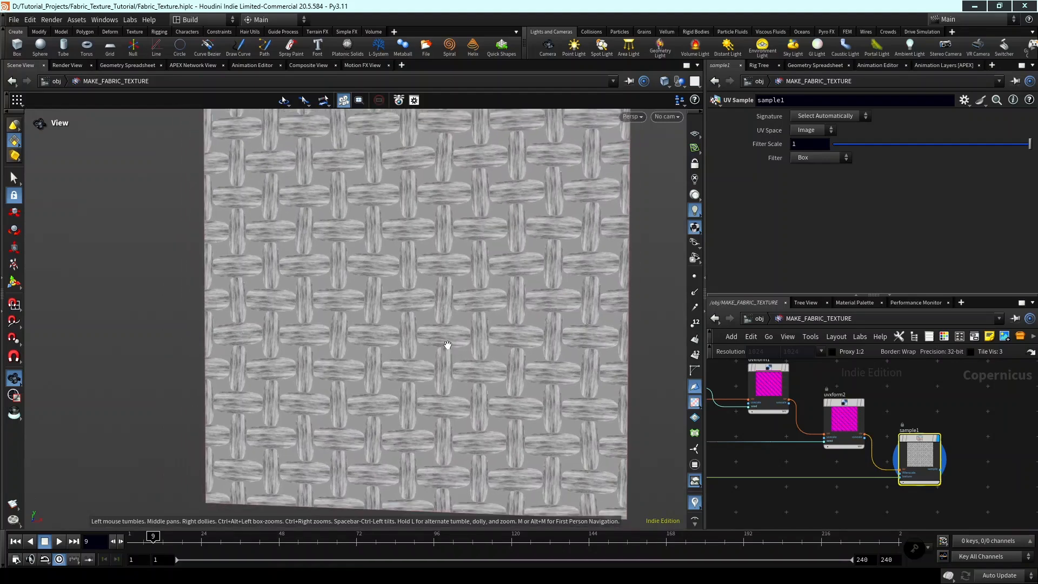
scroll(976, 457, "down", 2)
scroll(976, 458, "up", 1)
Move sample1 below the UV node chain, roughly in line with the fractal noise node.
left_click_drag(928, 453, 772, 482)
middle_click_drag(857, 484, 940, 473)
left_click_drag(856, 485, 836, 507)
scroll(896, 492, "down", 3)
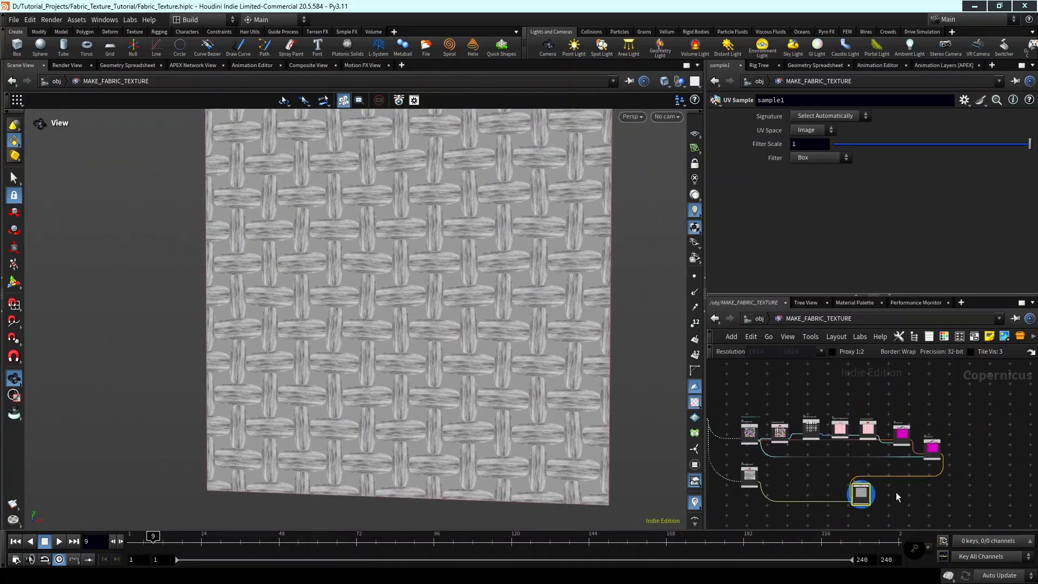
middle_click_drag(896, 492, 911, 509)
Enclose the seven nodes from tilepattern1 through uvxform2 in a network box.
middle_click_drag(827, 467, 903, 466)
left_click_drag(841, 416, 1013, 475)
middle_click_drag(1013, 474, 1019, 439)
left_click(979, 339)
scroll(914, 439, "up", 4)
scroll(920, 472, "down", 2)
middle_click_drag(759, 443, 830, 437)
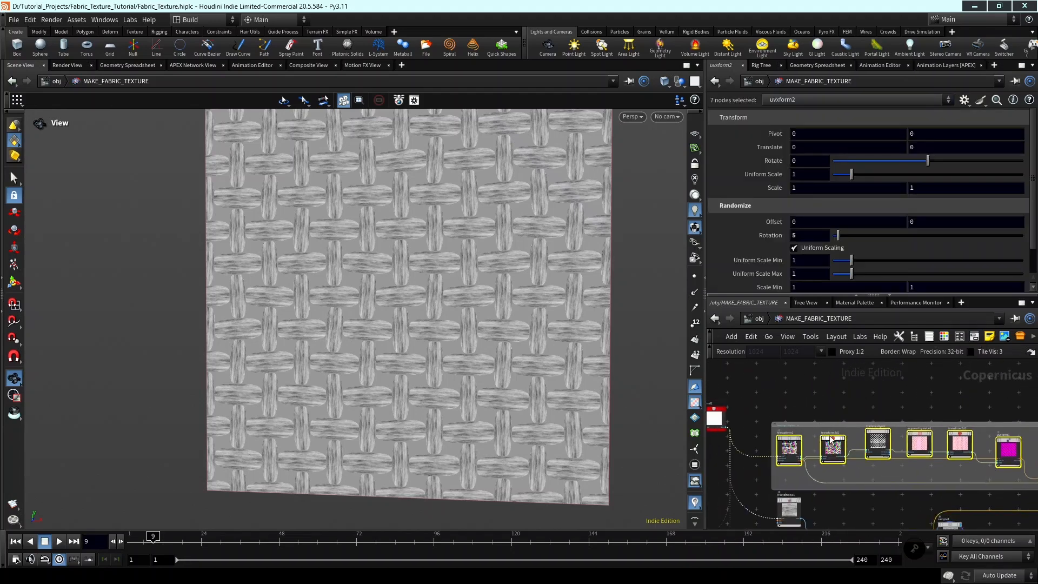
Give the network box a title beginning with CORRECT UV and extend its upper edge for more headroom.
scroll(811, 439, "up", 3)
double_click(802, 421)
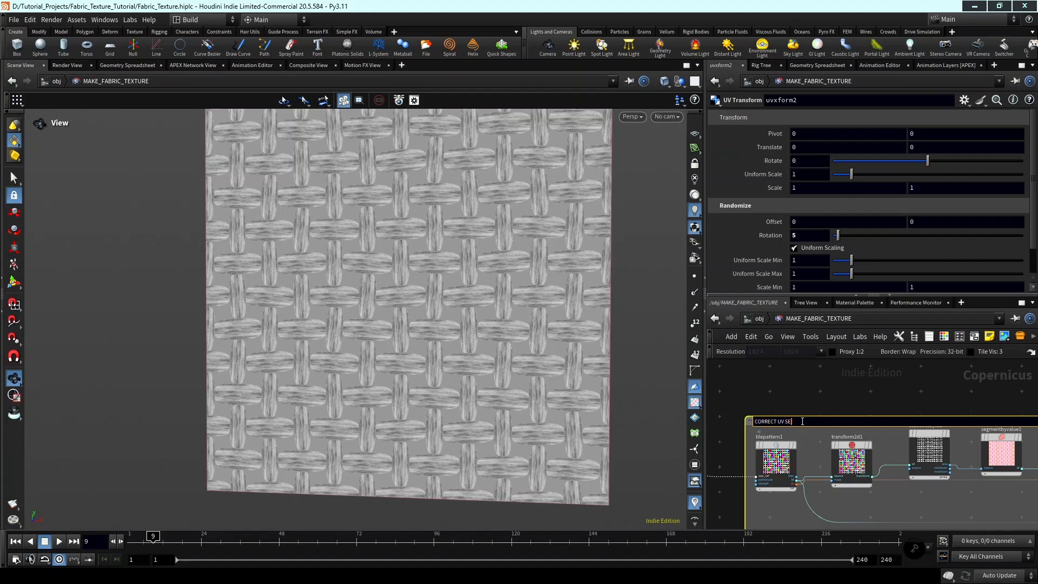
key("Return")
scroll(802, 448, "down", 5)
middle_click(798, 450)
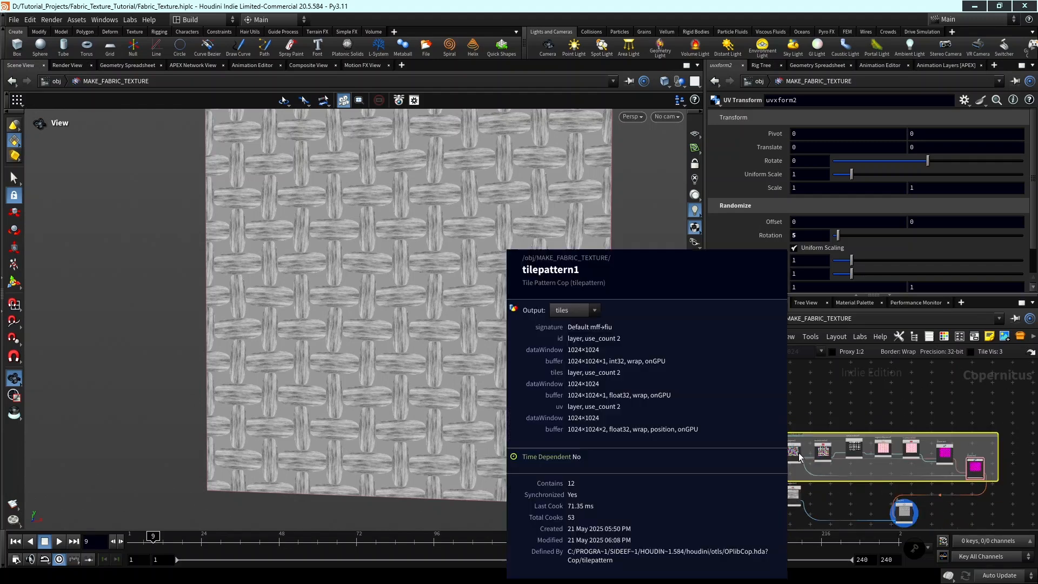
scroll(818, 433, "up", 1)
scroll(818, 433, "up", 2)
left_click_drag(815, 432, 815, 425)
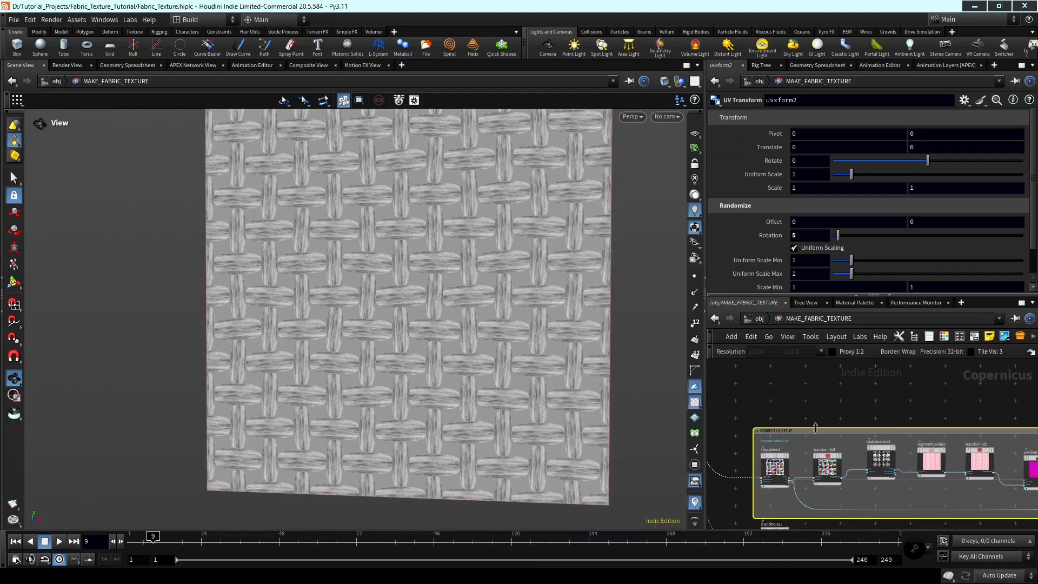
Move the fractal noise node farther down below the network box.
scroll(794, 457, "down", 2)
middle_click_drag(800, 518, 795, 444)
scroll(796, 445, "up", 2)
left_click_drag(764, 439, 754, 490)
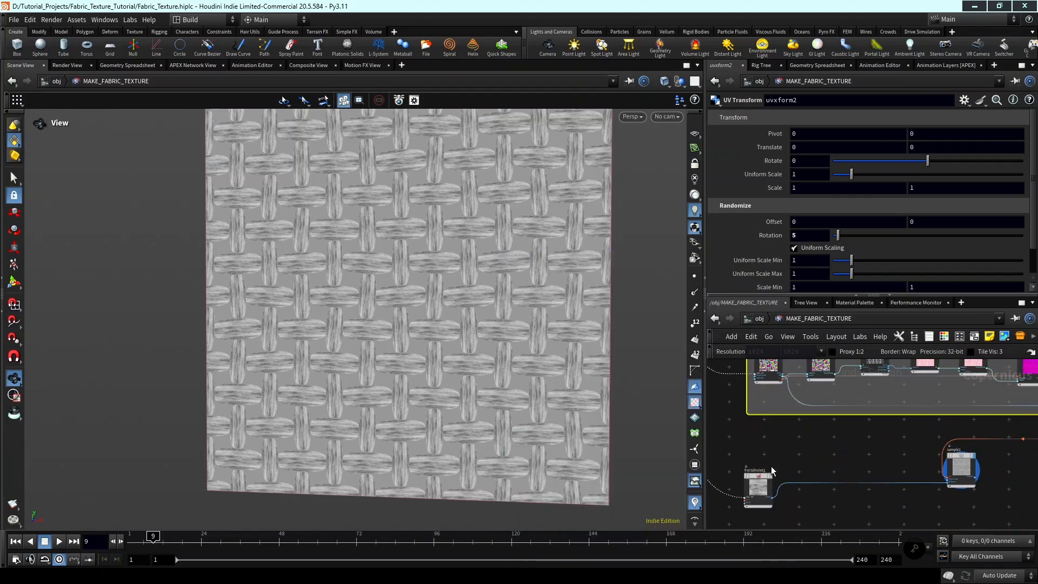
Enclose the fractal noise node in its own network box and title the box NOISE.
middle_click_drag(771, 466, 823, 414)
left_click_drag(834, 466, 784, 408)
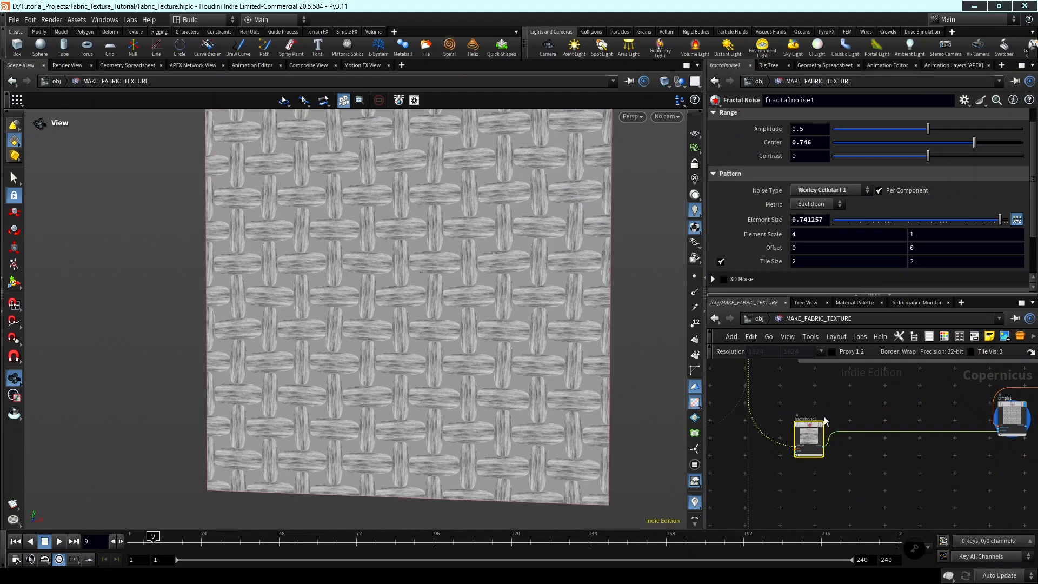
left_click(977, 340)
scroll(777, 422, "up", 2)
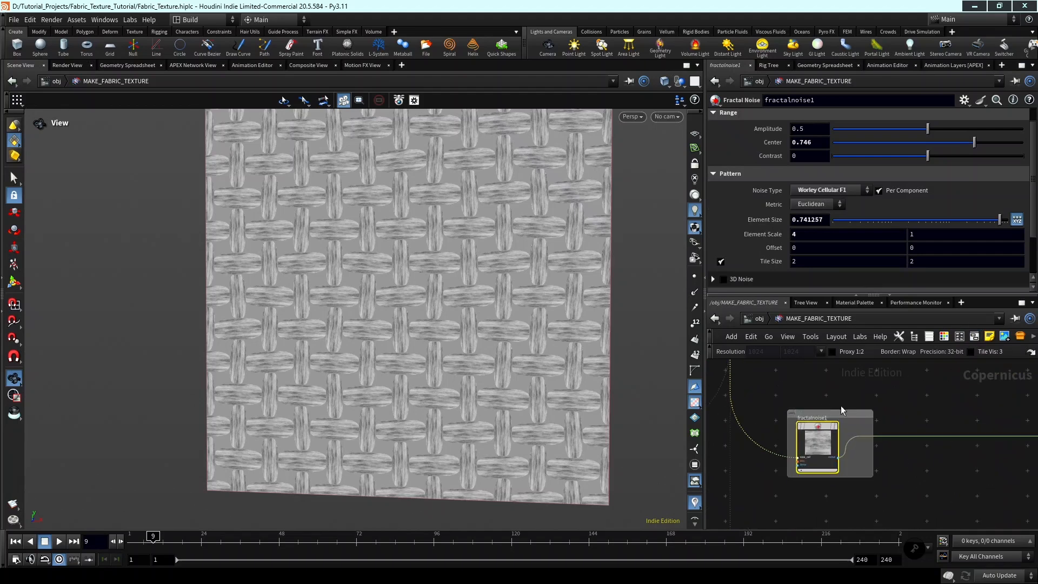
double_click(838, 405)
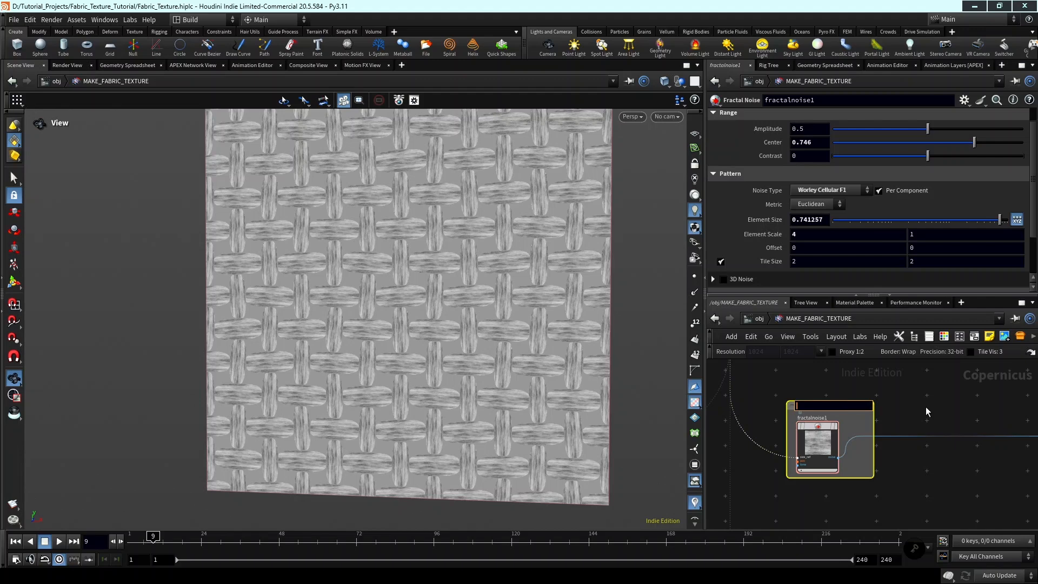
type("NOISE")
key("Return")
scroll(926, 407, "down", 4)
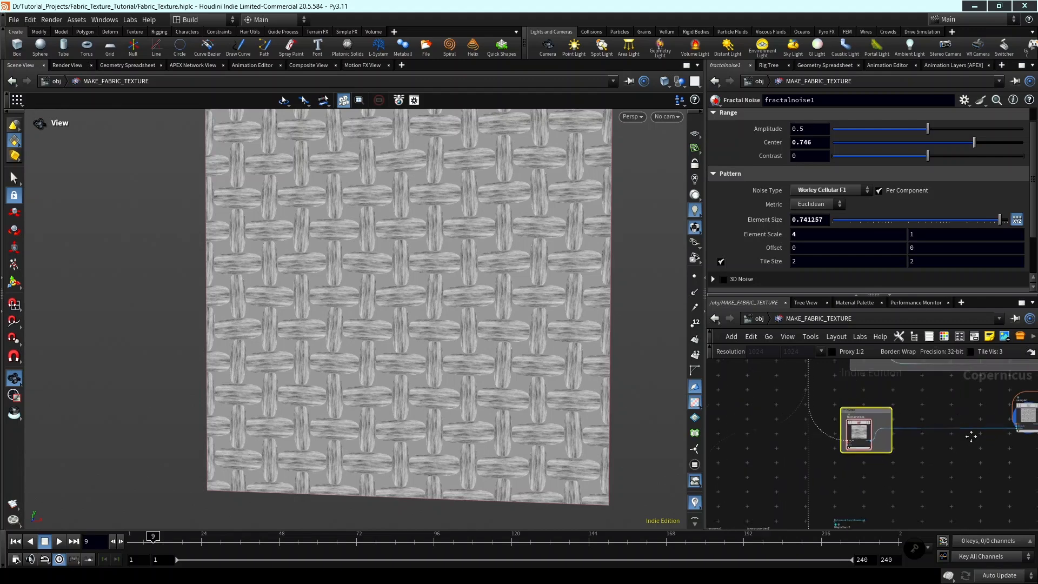
Add a Multiply node beside sample1, with the sample output feeding its background input.
middle_click_drag(973, 435, 914, 451)
scroll(916, 456, "up", 2)
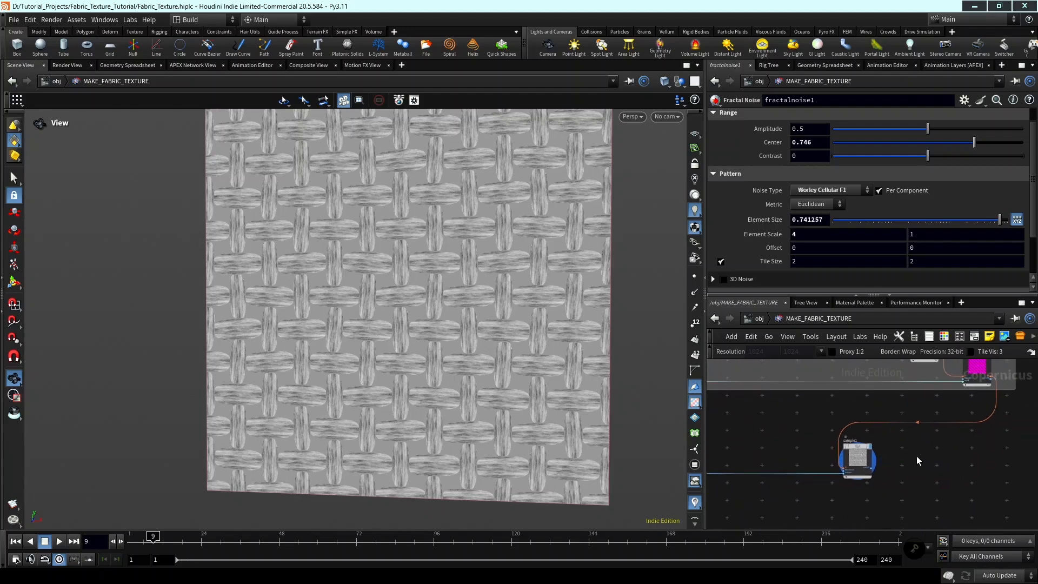
key("Tab")
type("MUL")
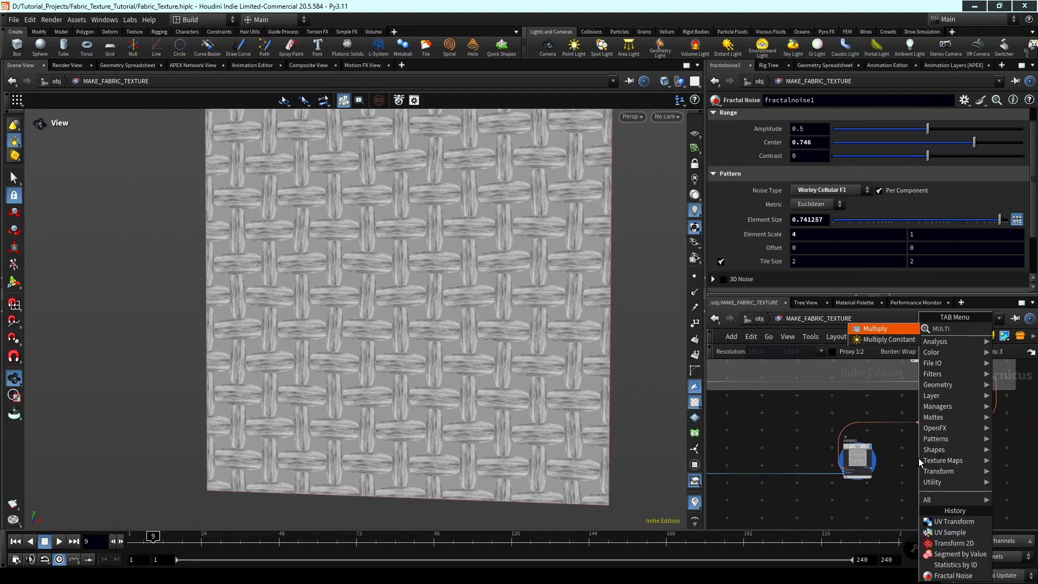
type("TI")
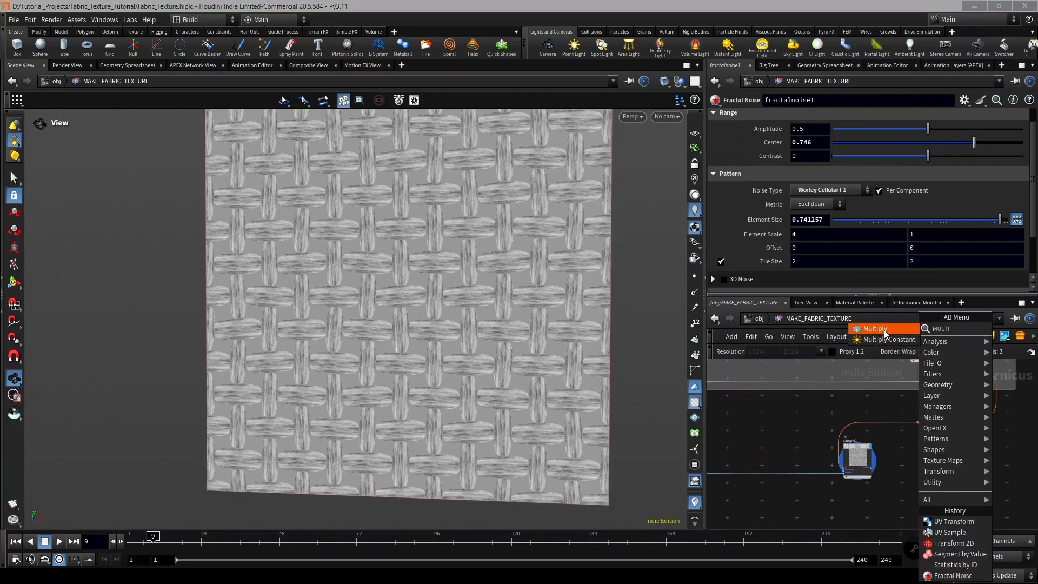
key("Return")
left_click(916, 443)
scroll(887, 467, "up", 4)
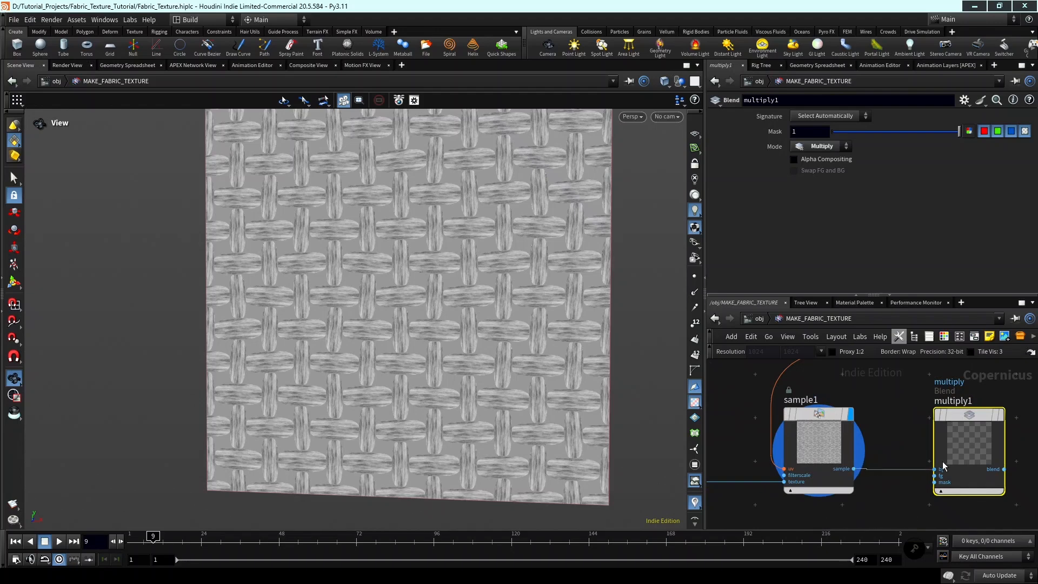
Connect the tiles output of tilepattern1 to the multiply node's foreground input.
left_click(935, 476)
scroll(892, 441, "down", 3)
middle_click_drag(786, 397, 854, 433)
scroll(852, 432, "down", 3)
middle_click_drag(773, 429, 978, 484)
scroll(903, 419, "up", 2)
middle_click_drag(922, 442, 839, 435)
scroll(907, 434, "up", 5)
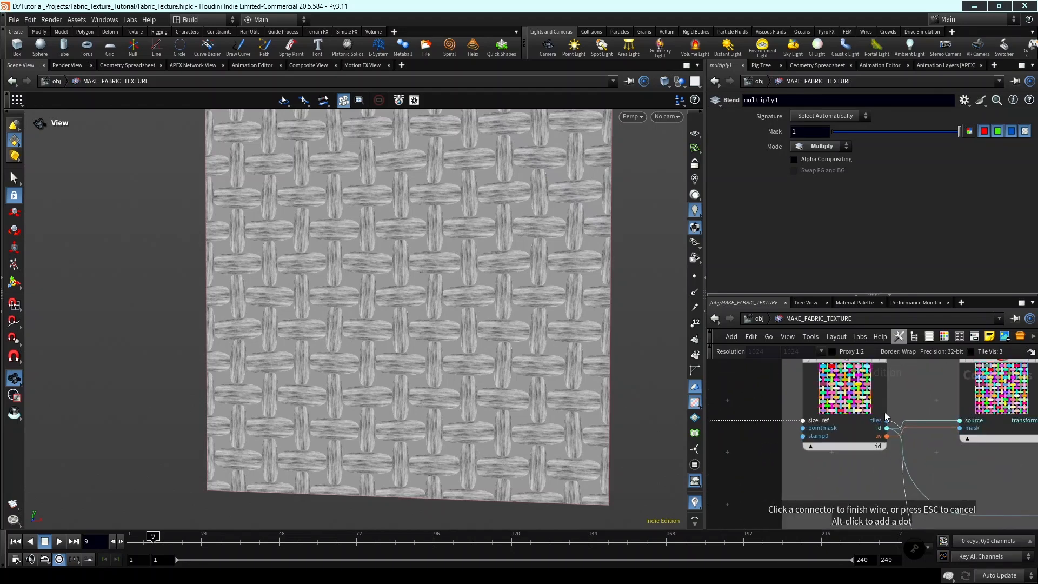
left_click(890, 421)
scroll(950, 476, "down", 3)
scroll(951, 479, "down", 1)
middle_click_drag(954, 479, 800, 419)
middle_click_drag(1000, 481, 860, 447)
scroll(860, 447, "up", 4)
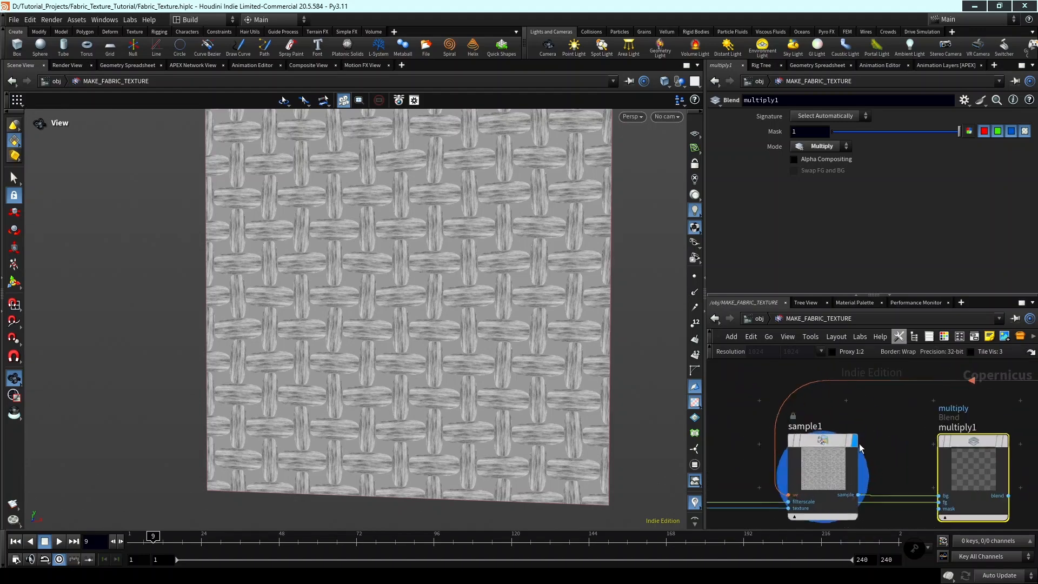
Display the multiply node's result in the viewport and test its Mask amount, leaving it at 1.
scroll(447, 351, "up", 6)
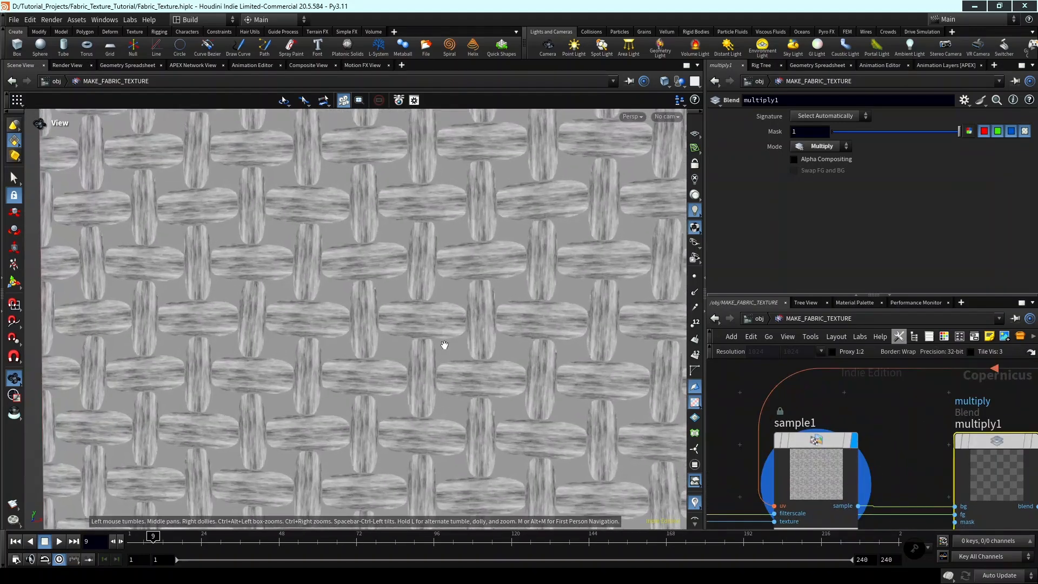
scroll(467, 344, "down", 8)
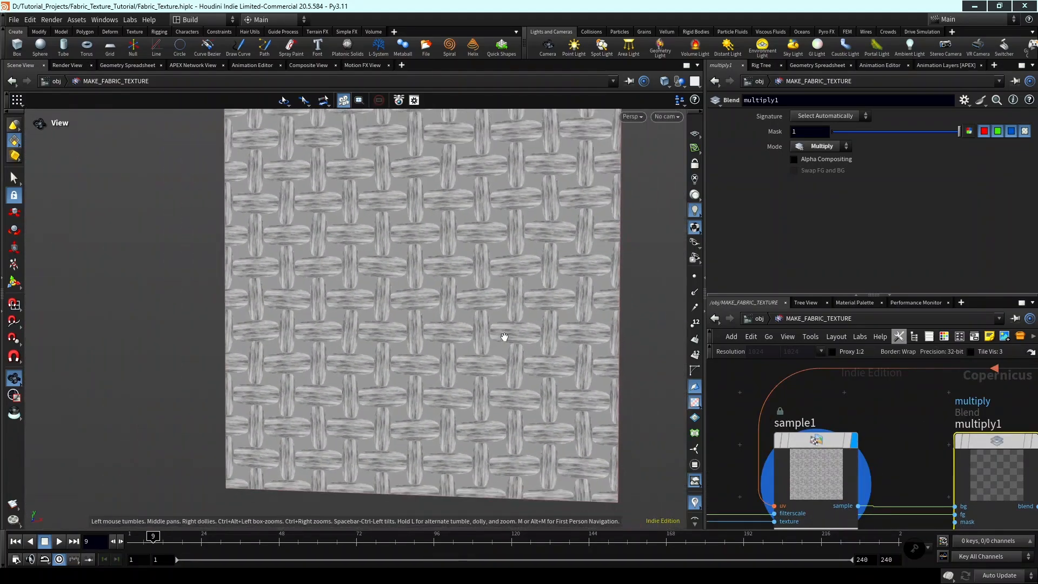
middle_click_drag(930, 447, 874, 450)
left_click(978, 445)
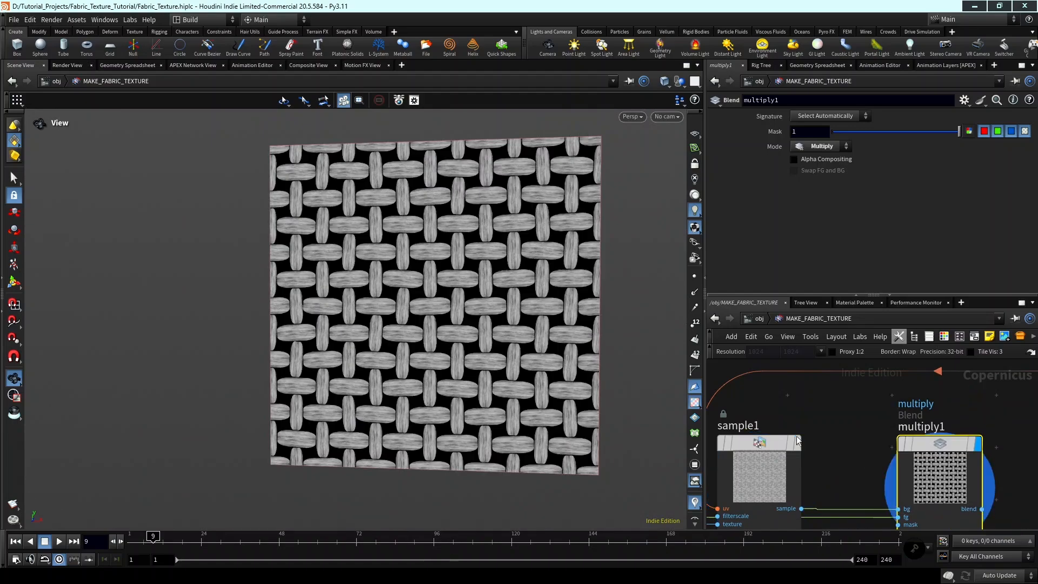
scroll(430, 307, "up", 2)
scroll(430, 307, "up", 3)
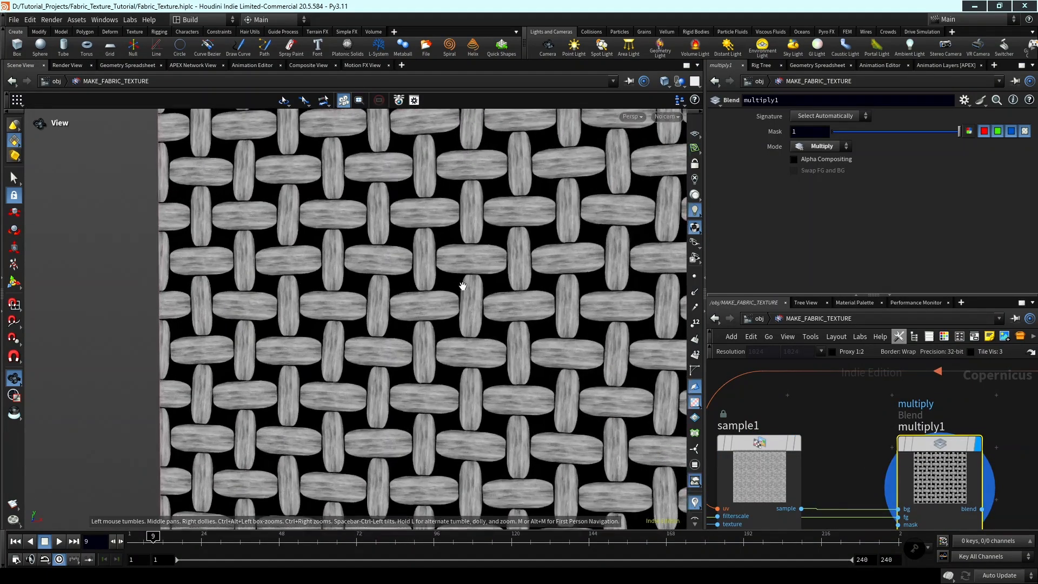
left_click_drag(884, 132, 971, 135)
scroll(840, 401, "down", 1)
middle_click_drag(841, 401, 829, 346)
scroll(863, 432, "up", 5)
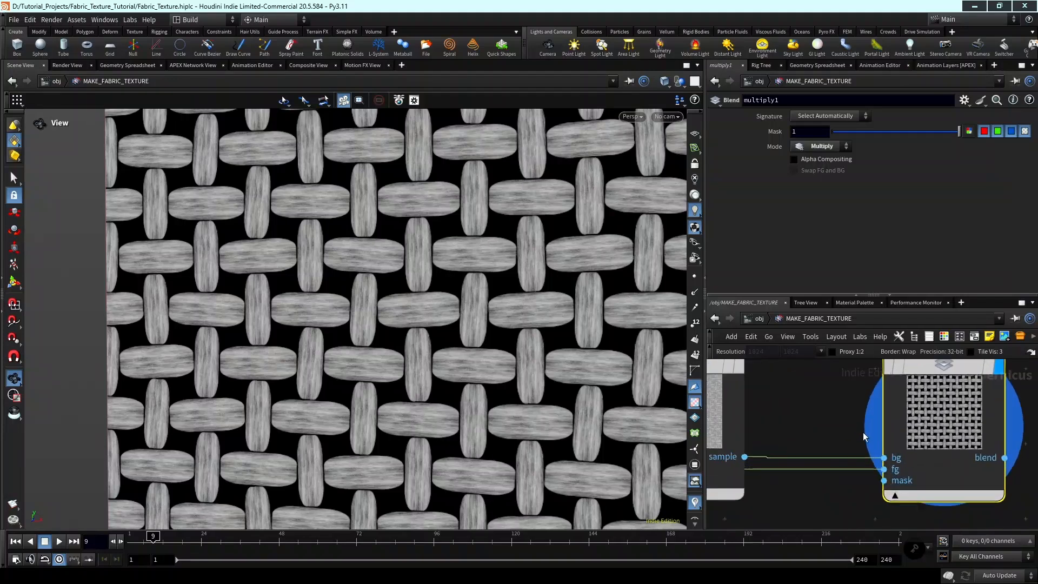
Swap the multiply node's inputs so the tile pattern feeds the background and sample1 feeds the foreground.
left_click(888, 476)
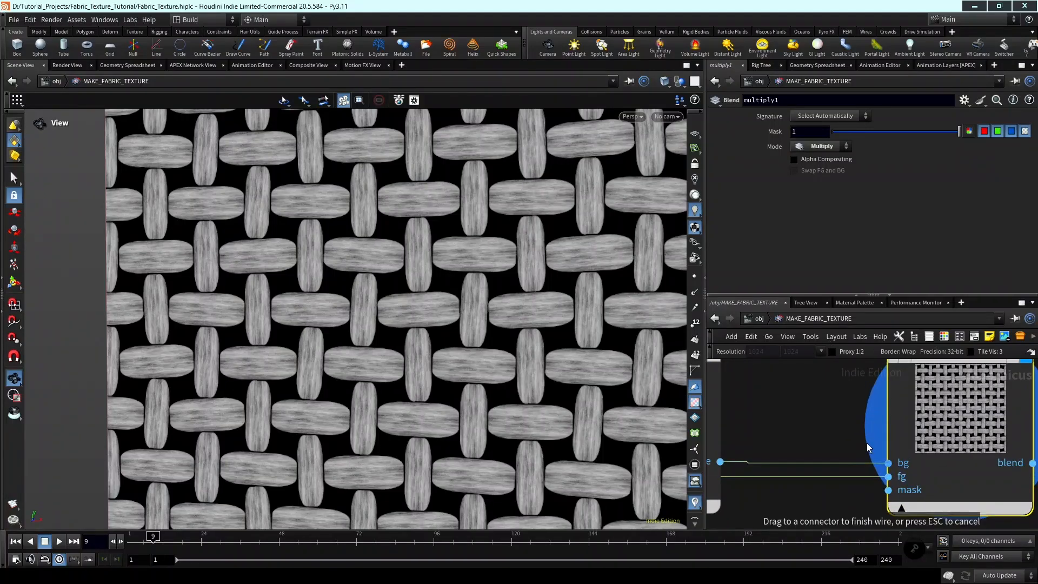
left_click_drag(867, 443, 891, 477)
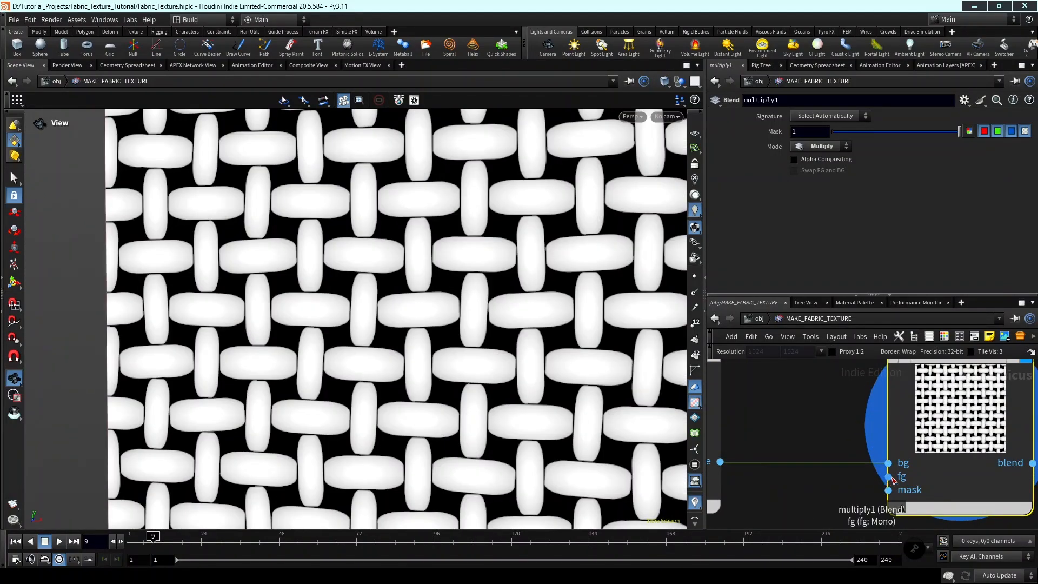
left_click(890, 476)
left_click(779, 456)
scroll(778, 451, "down", 3)
middle_click_drag(779, 451, 830, 475)
left_click_drag(775, 457, 779, 417)
scroll(844, 447, "down", 3)
middle_click_drag(838, 423, 973, 516)
scroll(862, 452, "up", 2)
scroll(828, 437, "down", 3)
scroll(838, 461, "down", 3)
middle_click_drag(847, 486, 790, 392)
scroll(787, 419, "up", 3)
scroll(851, 468, "down", 2)
scroll(972, 509, "up", 1)
scroll(911, 427, "up", 4)
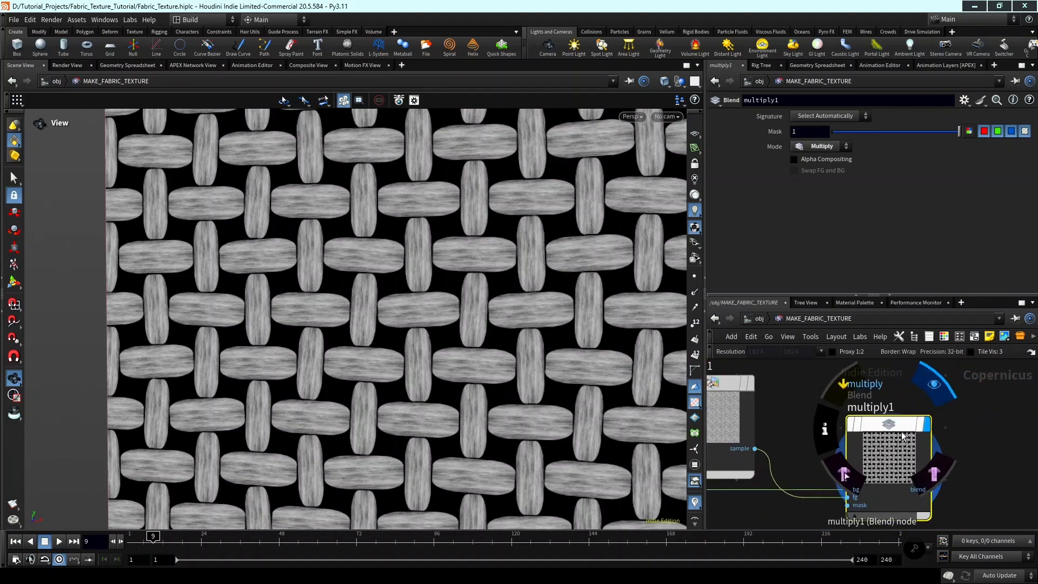
Set the multiply node's Mask to 0.08 and check the effect on the threads.
scroll(882, 439, "down", 1)
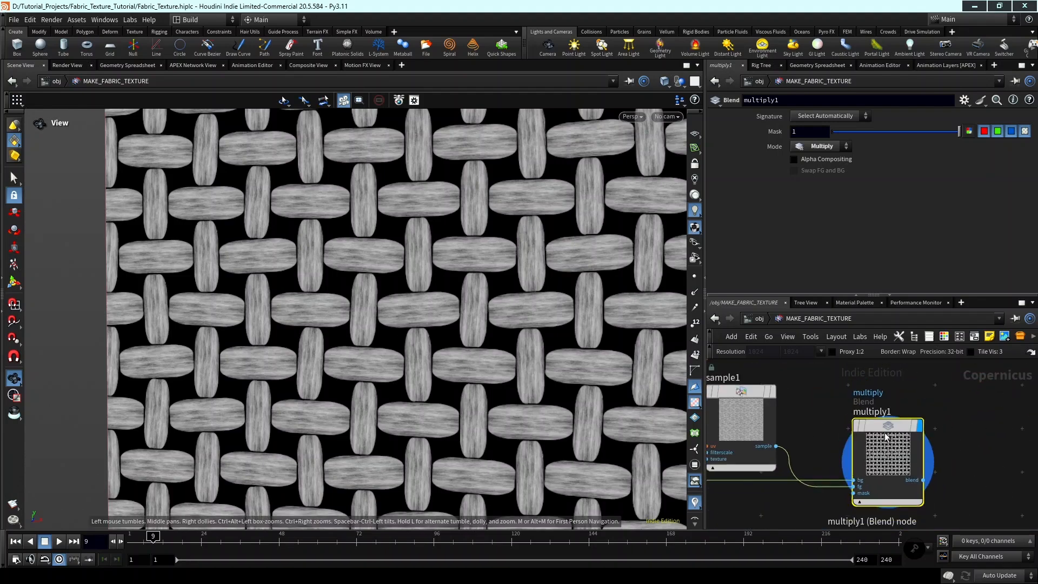
left_click_drag(889, 131, 863, 144)
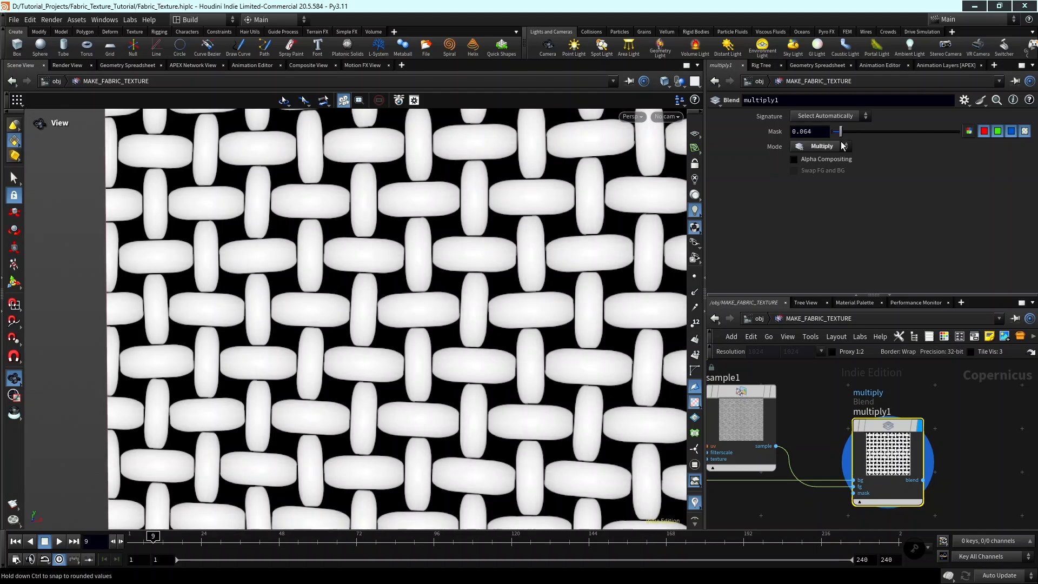
mouse_move(723, 132)
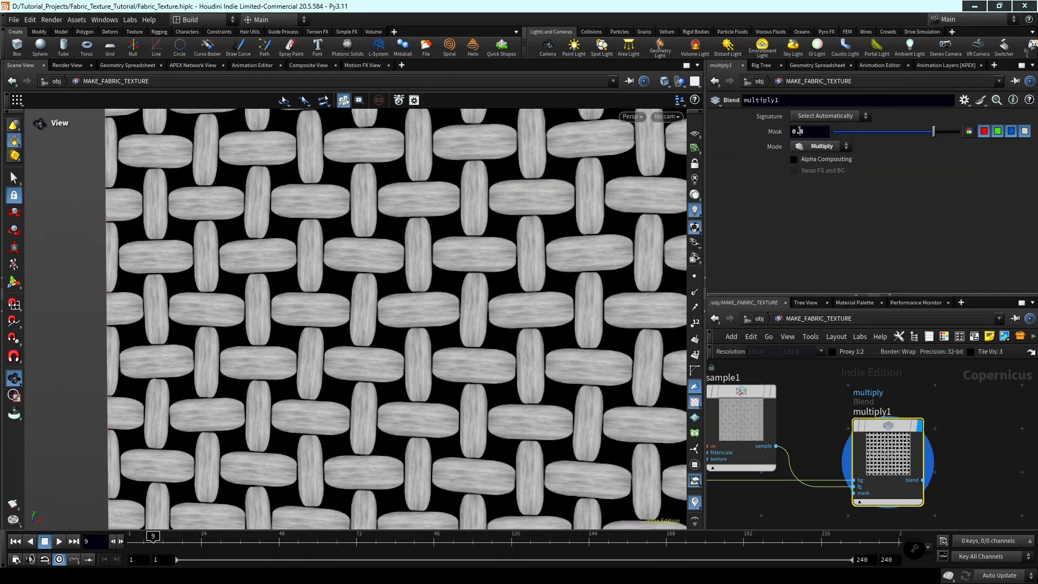
type("0")
key("Return")
middle_click_drag(373, 276, 439, 277)
scroll(439, 273, "down", 4)
left_click_drag(439, 270, 393, 264)
scroll(392, 263, "up", 5)
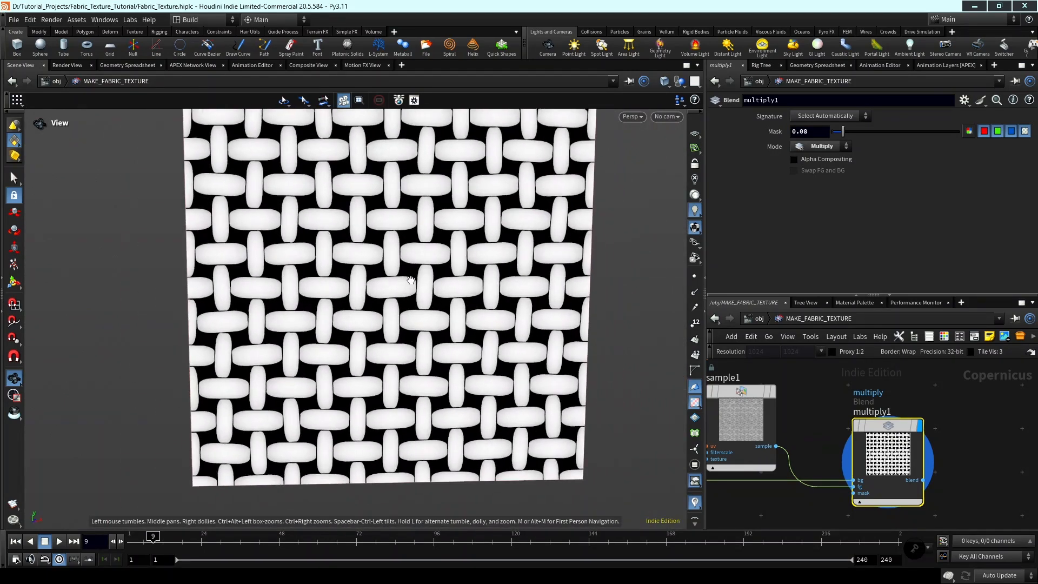
scroll(393, 263, "down", 6)
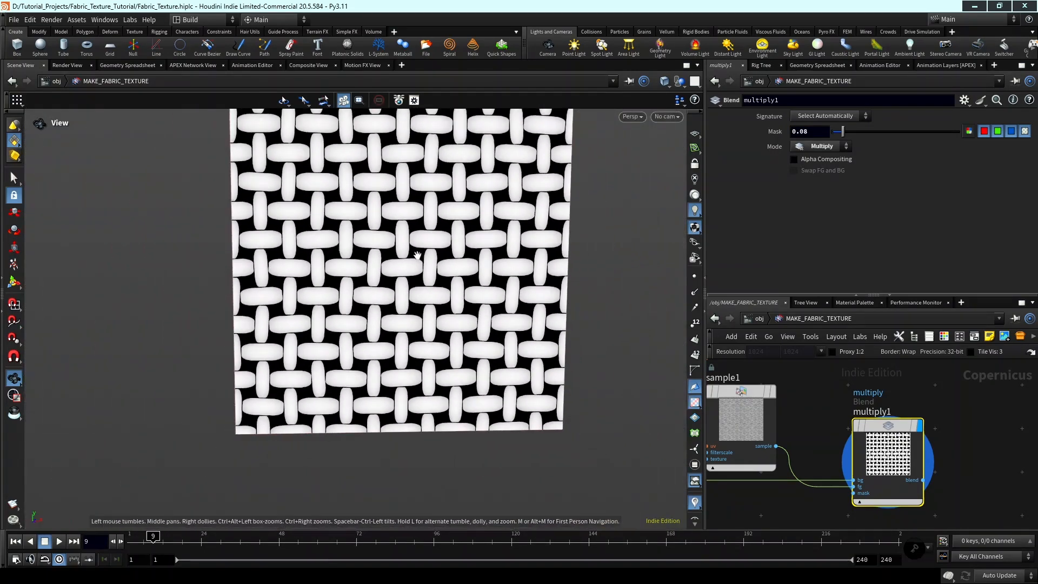
middle_click_drag(417, 255, 431, 273)
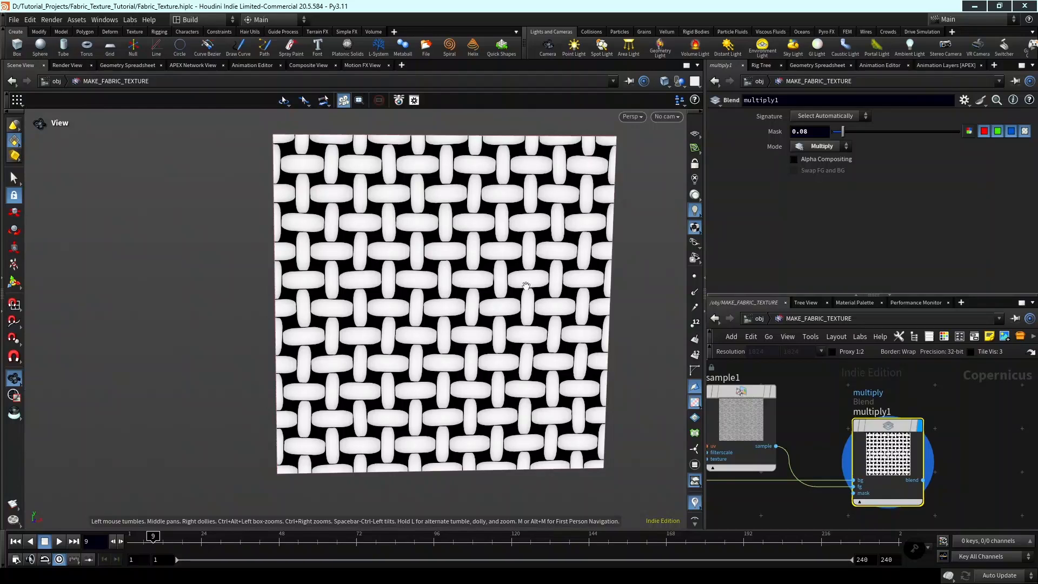
scroll(954, 410, "down", 5)
Move sample1 and the multiply node together, slightly left and down in the network.
middle_click_drag(944, 416, 931, 412)
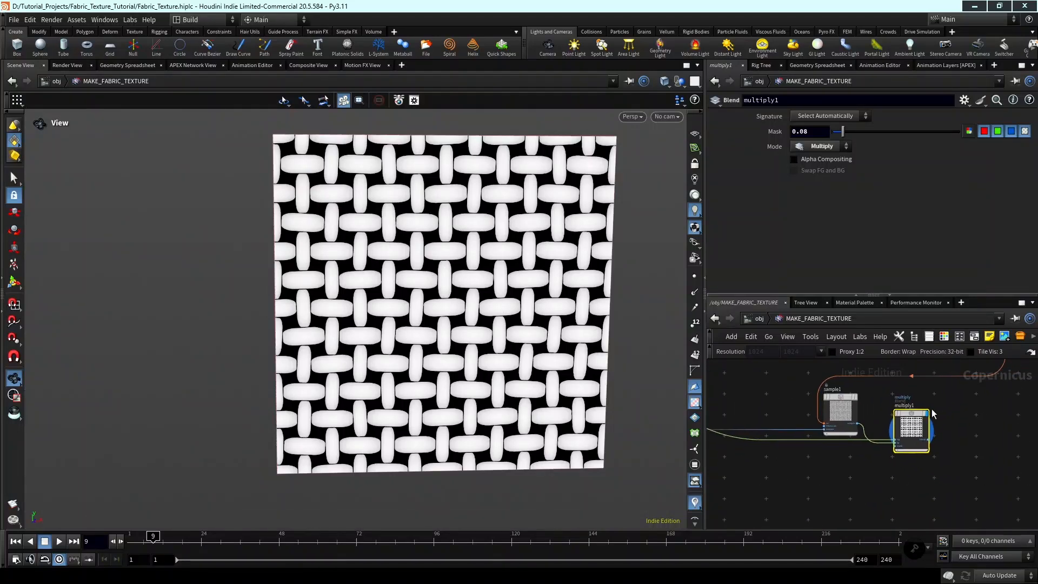
scroll(923, 412, "up", 3)
left_click_drag(909, 414, 913, 427)
scroll(957, 416, "down", 4)
middle_click_drag(952, 424, 965, 440)
left_click(879, 420, "shift")
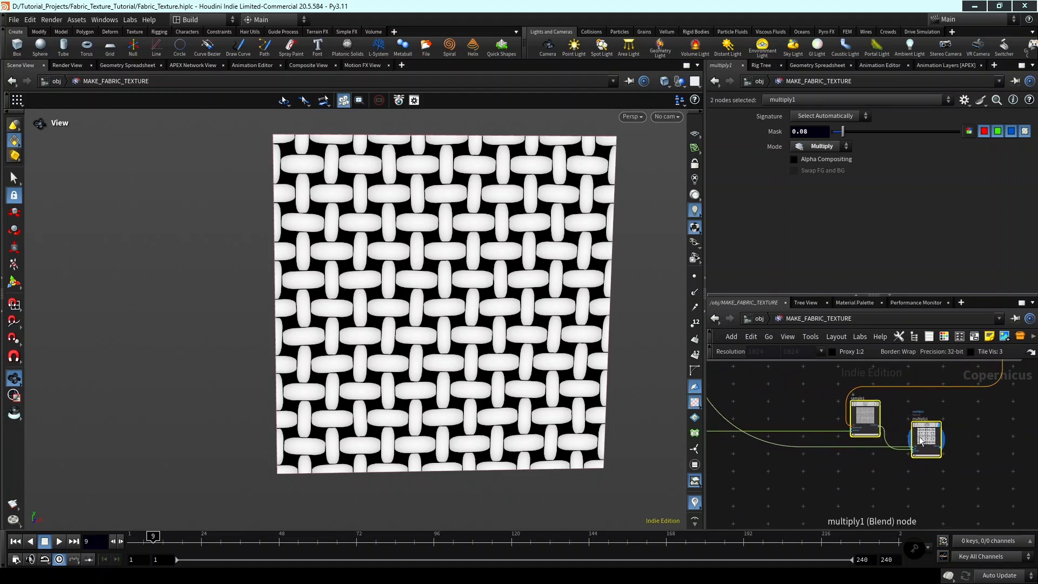
left_click_drag(927, 439, 867, 457)
left_click(903, 459)
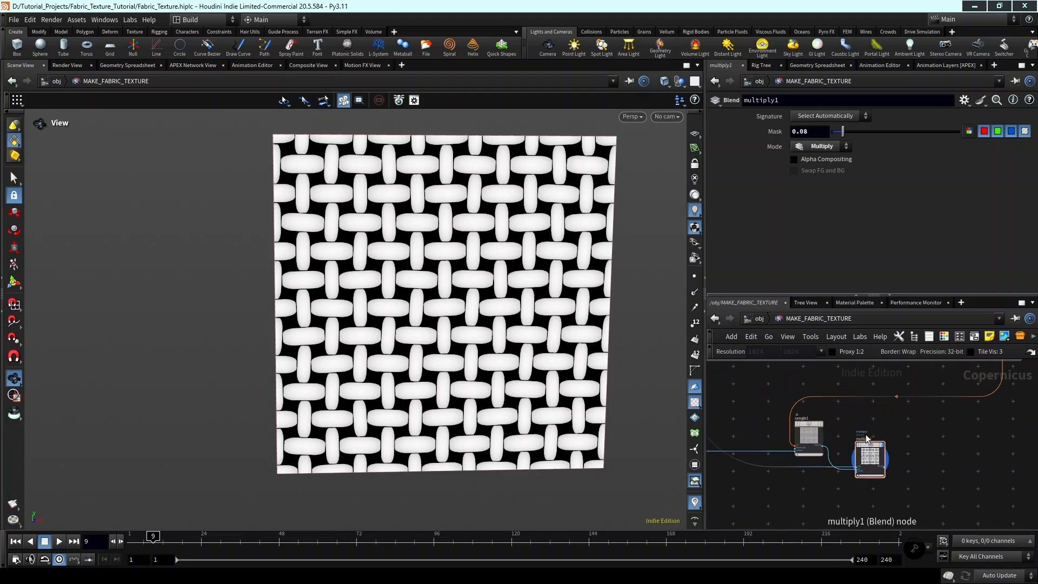
Rename the multiply node as multiply_noise_with_tile.
scroll(867, 434, "up", 5)
double_click(870, 443)
type("multiply_noise_")
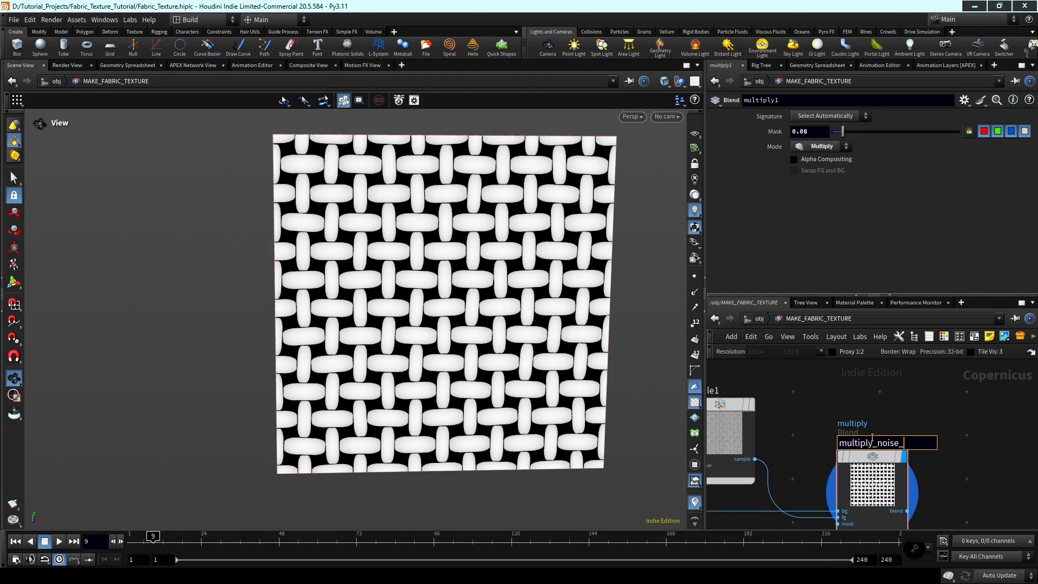
type("with_tile")
key("Return")
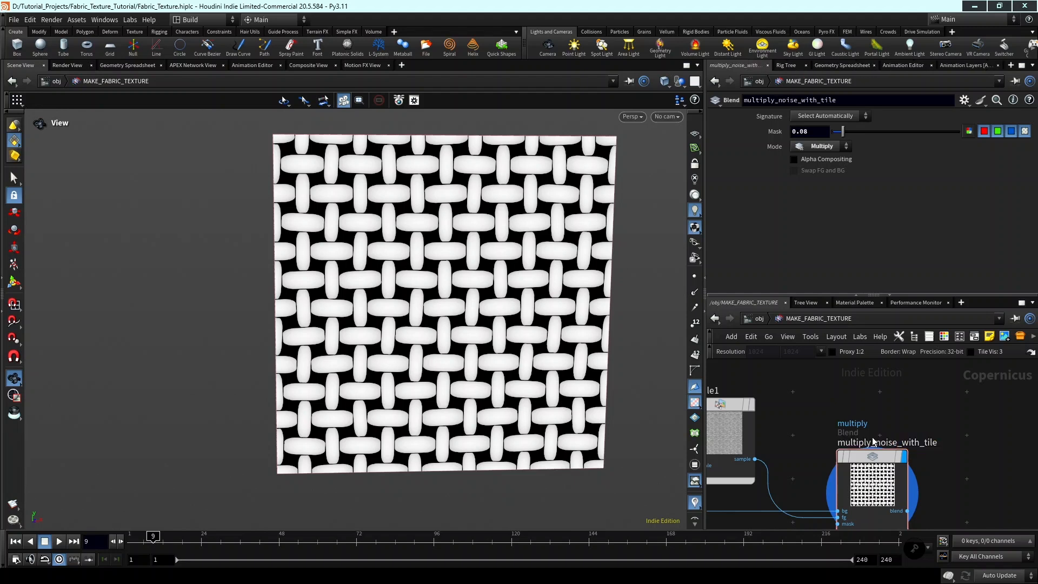
scroll(873, 440, "down", 5)
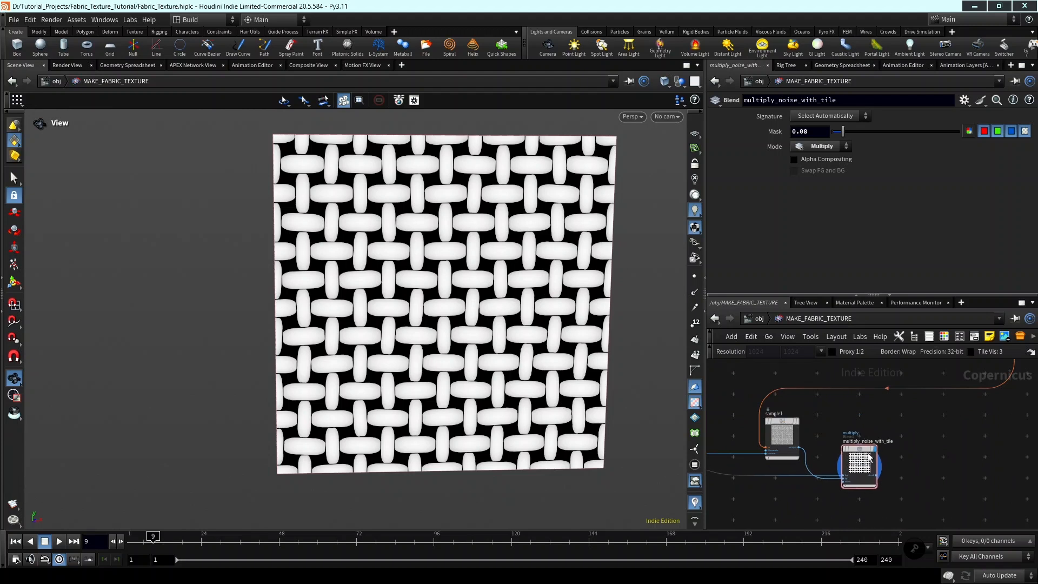
Examine the end of the node chain and the blended weave close up in the viewport.
scroll(876, 460, "down", 5)
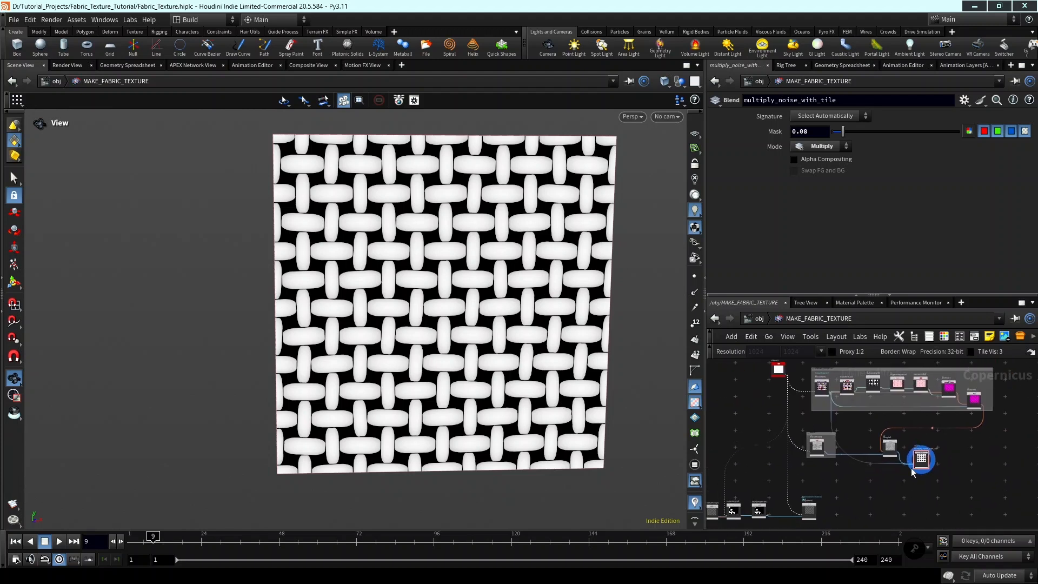
middle_click_drag(906, 476, 836, 475)
scroll(843, 476, "up", 4)
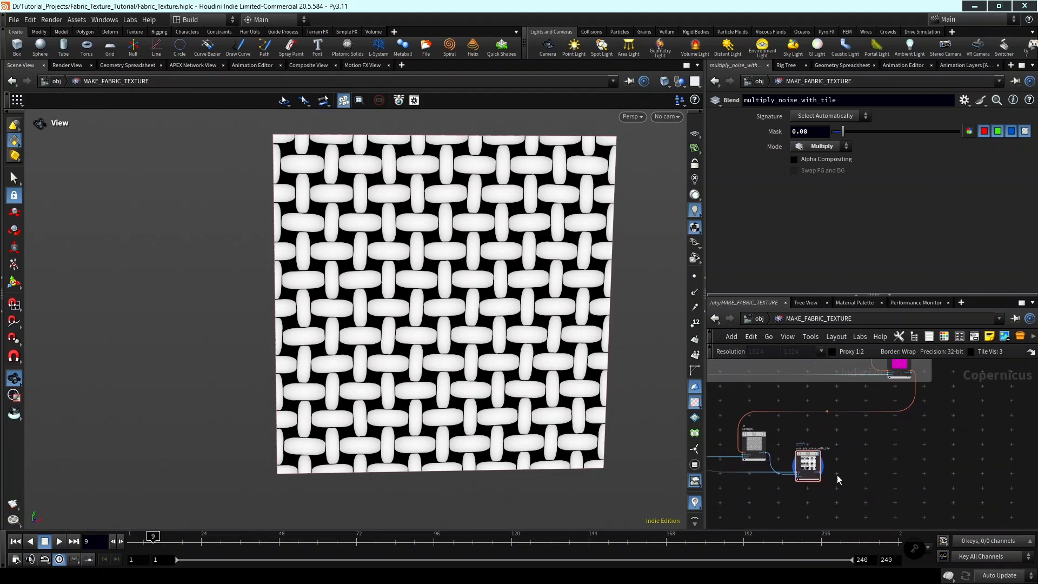
scroll(876, 457, "up", 3)
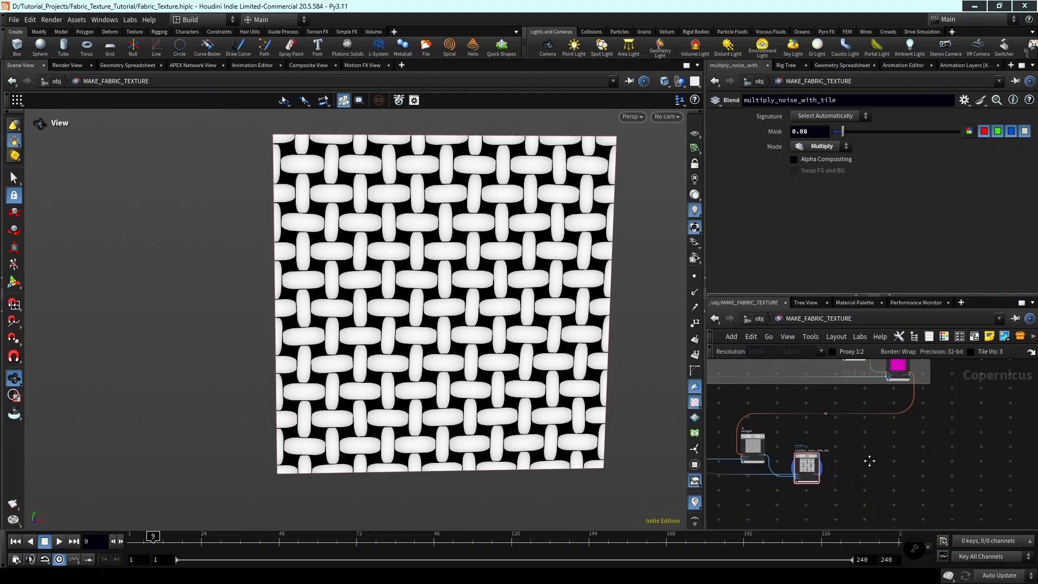
left_click(817, 477)
middle_click_drag(835, 470, 818, 454)
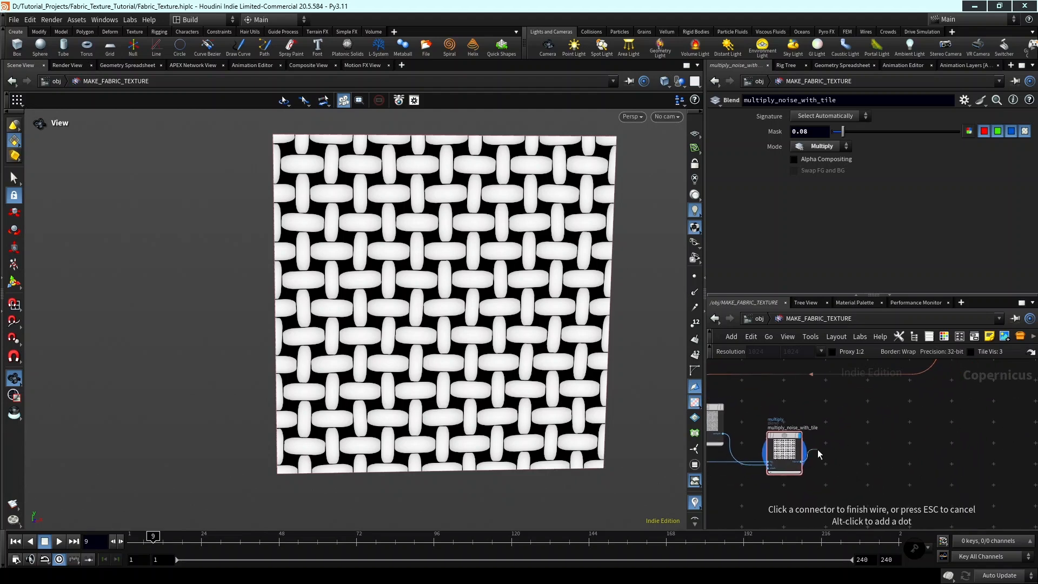
scroll(855, 463, "down", 2)
scroll(379, 280, "up", 3)
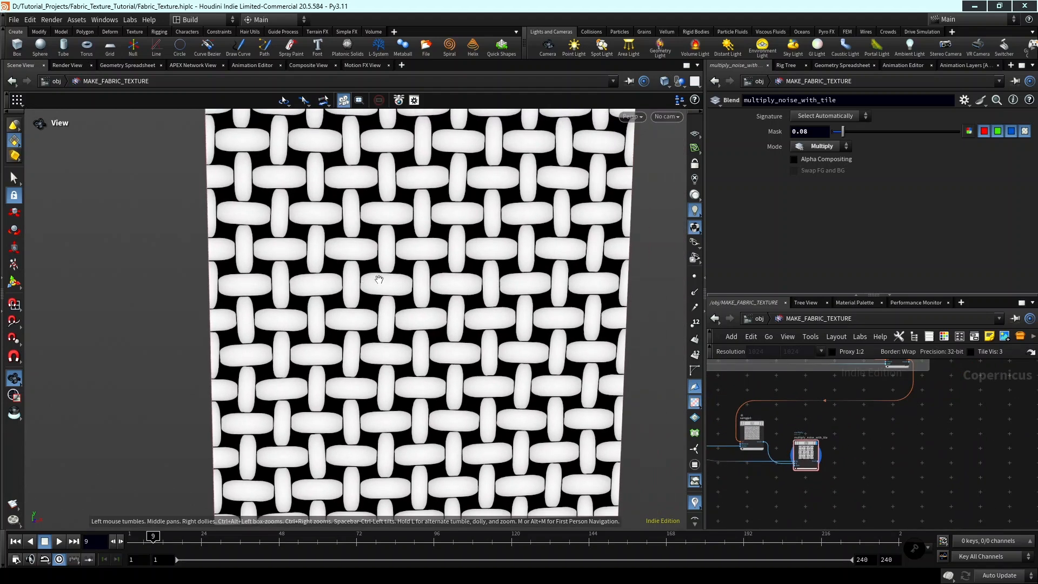
scroll(379, 280, "up", 2)
scroll(437, 268, "up", 3)
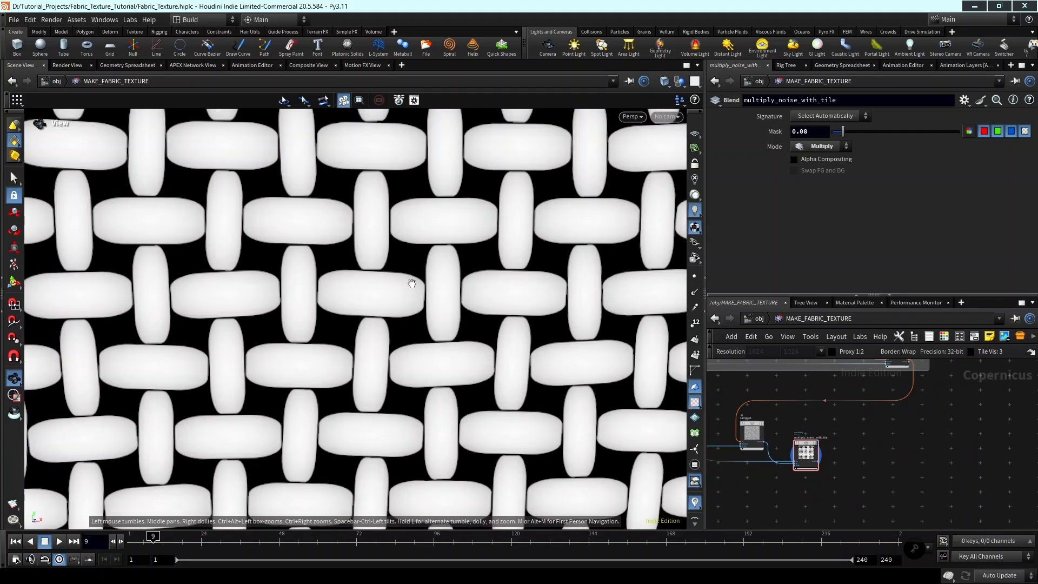
scroll(412, 283, "down", 4)
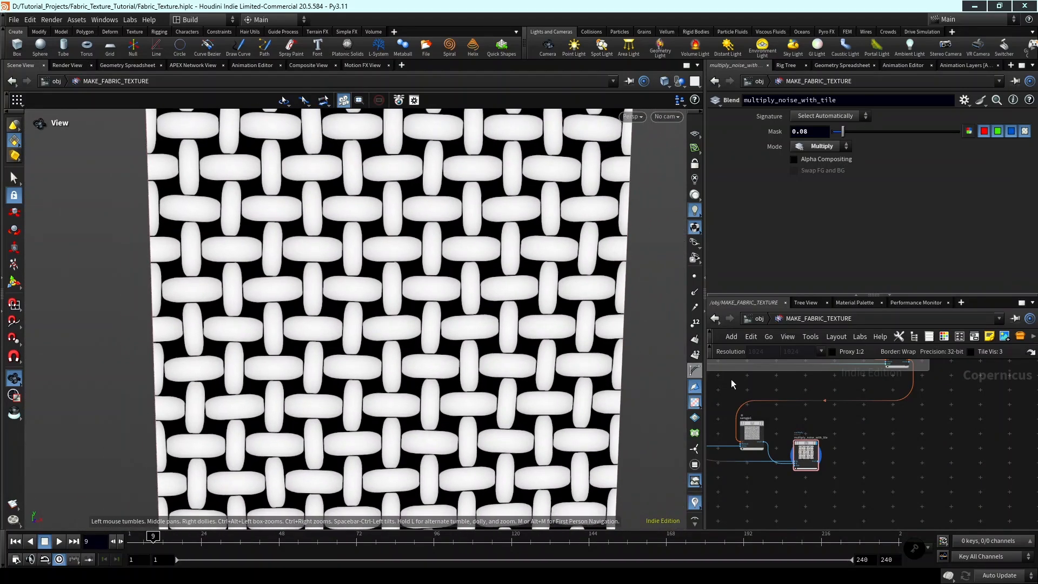
mouse_move(820, 440)
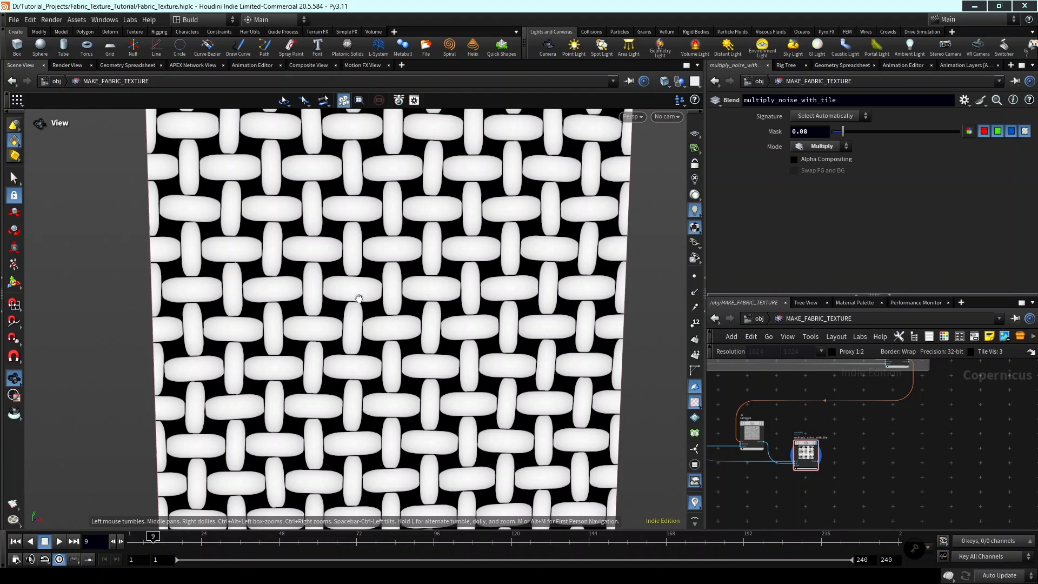
Add a Random Mono node just below the multiply_noise_with_tile node.
middle_click_drag(454, 308, 456, 307)
scroll(446, 312, "down", 2)
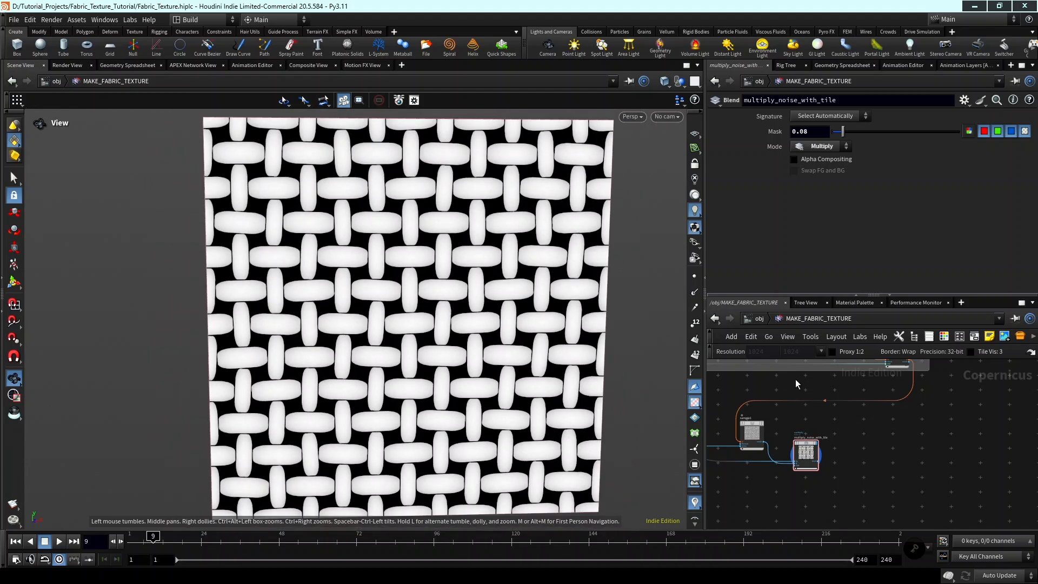
middle_click_drag(834, 428, 897, 390)
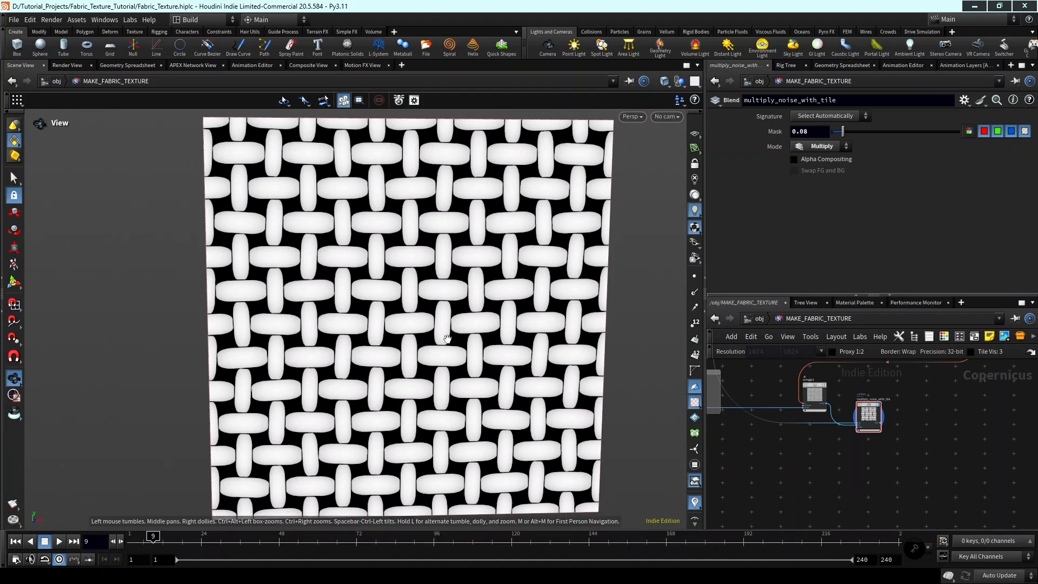
scroll(859, 441, "up", 2)
key("Tab")
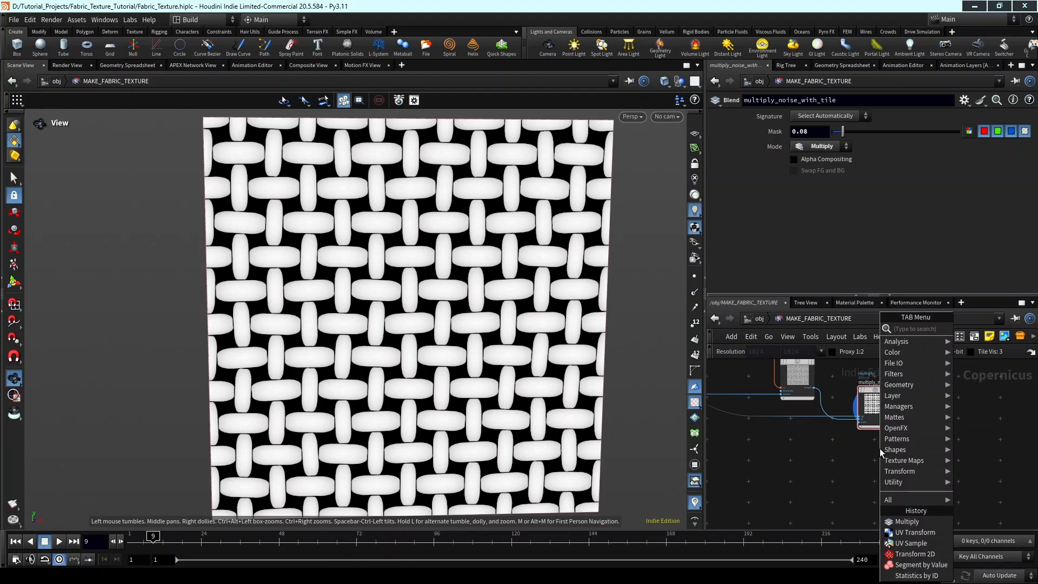
type("random mon")
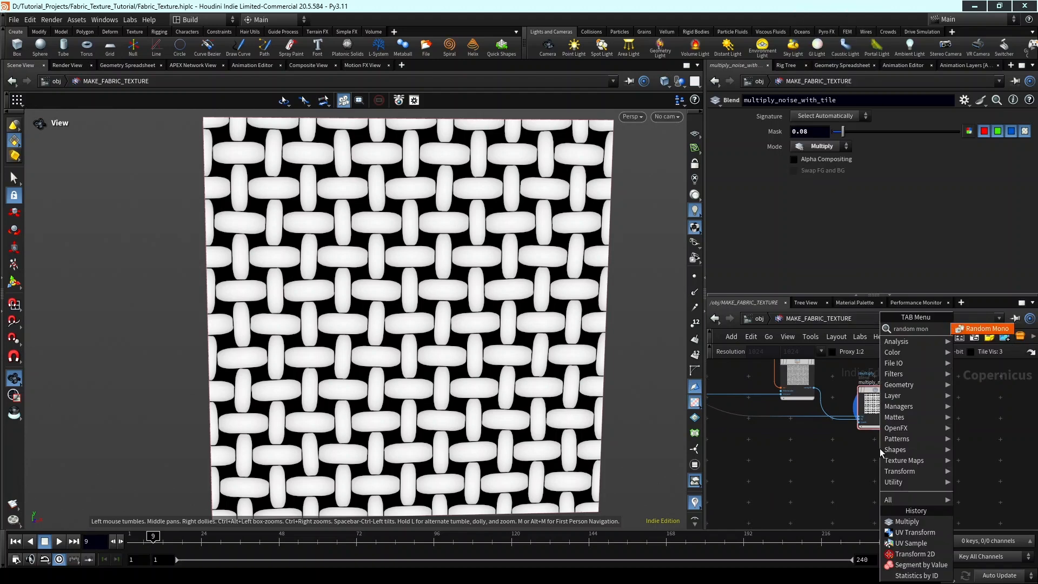
key("Return")
left_click(880, 452)
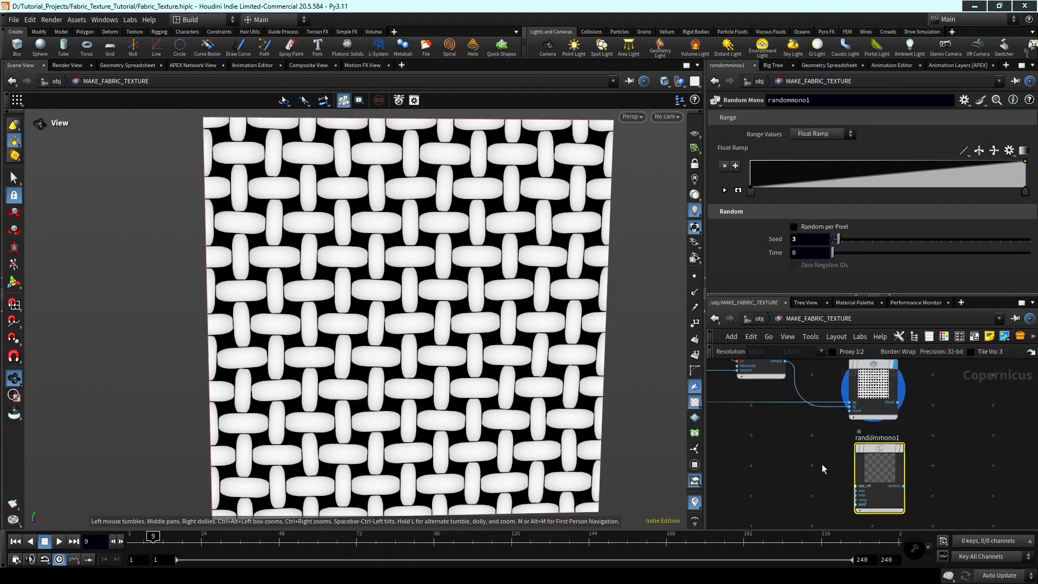
Connect the blend output of multiply_noise_with_tile to randommono1's size_ref input and place randommono1 to the lower right of it.
scroll(822, 463, "up", 3)
left_click(909, 478)
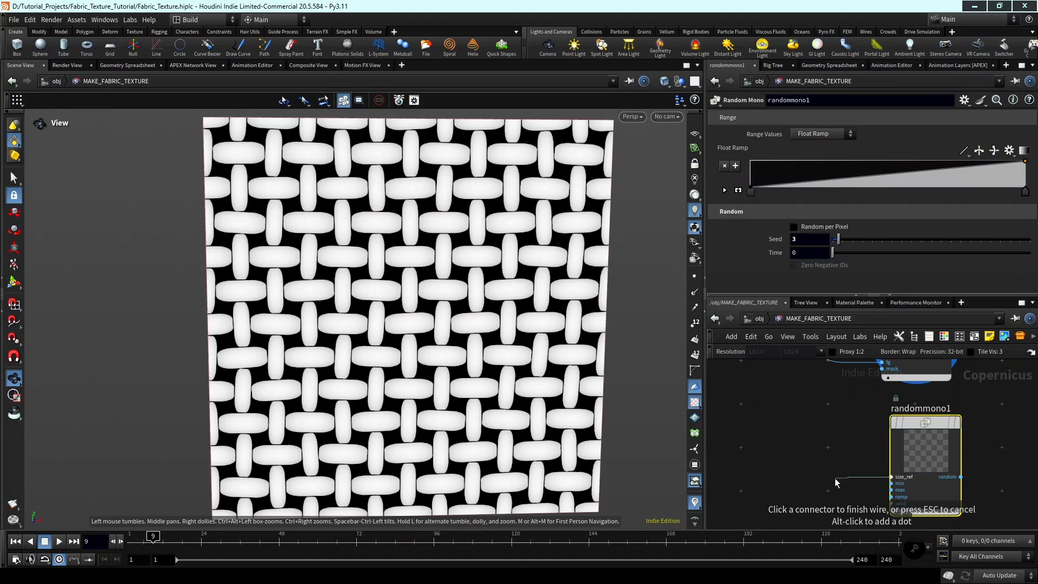
scroll(887, 469, "down", 5)
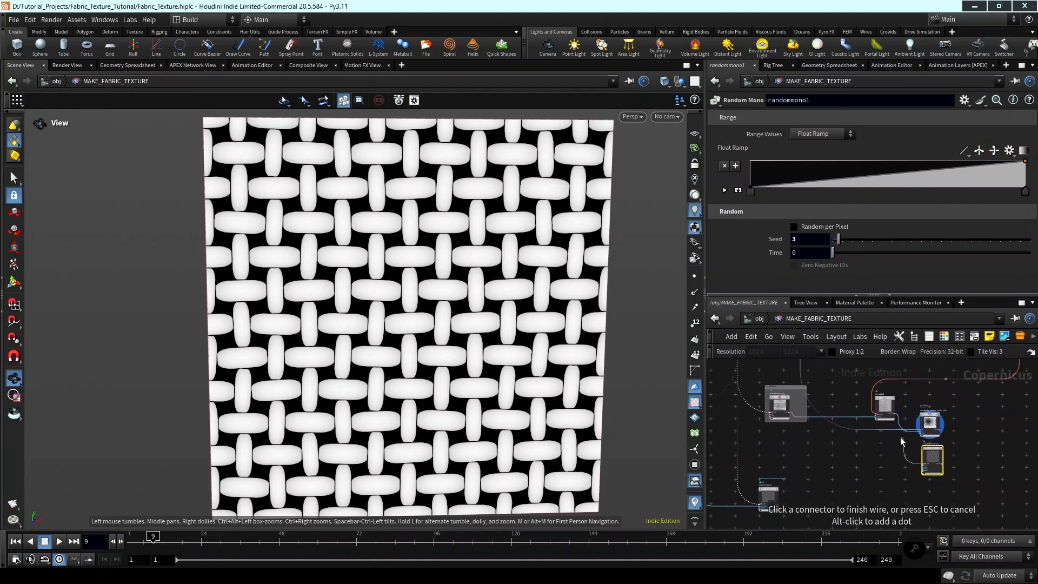
scroll(913, 451, "up", 2)
scroll(935, 443, "up", 3)
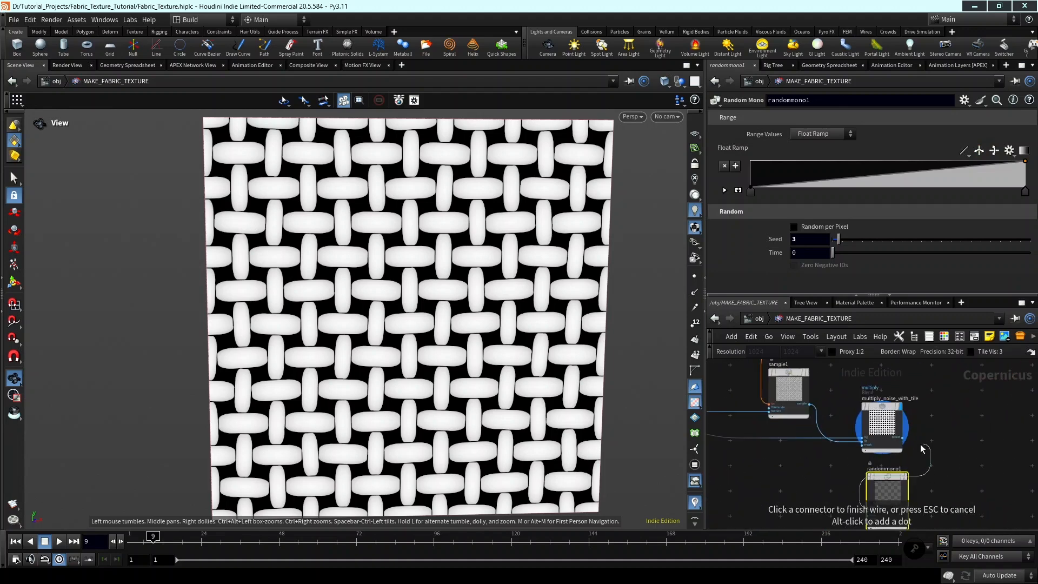
left_click(902, 439)
left_click_drag(881, 491, 957, 474)
scroll(956, 474, "up", 4)
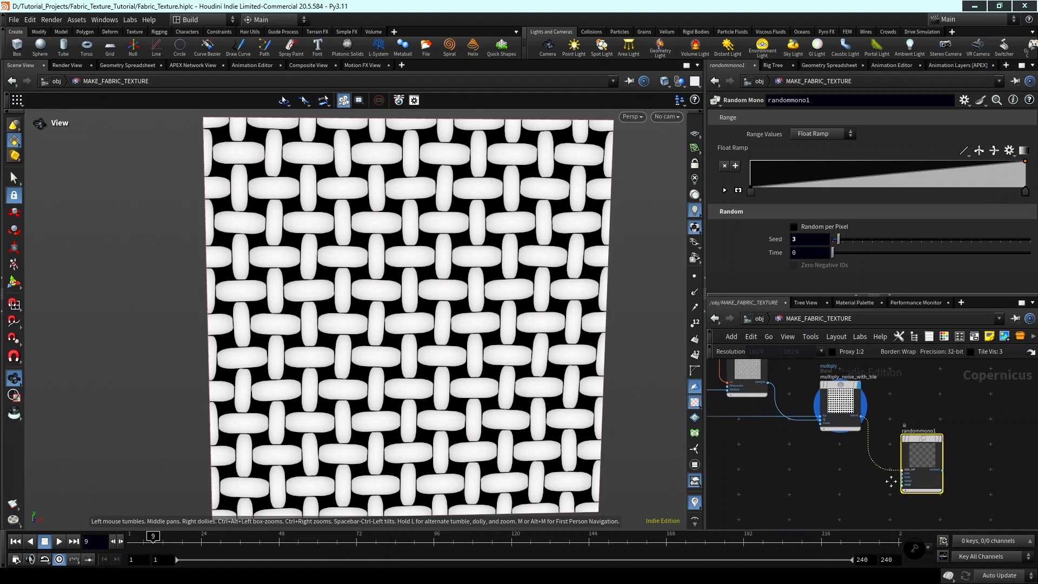
scroll(873, 474, "down", 4)
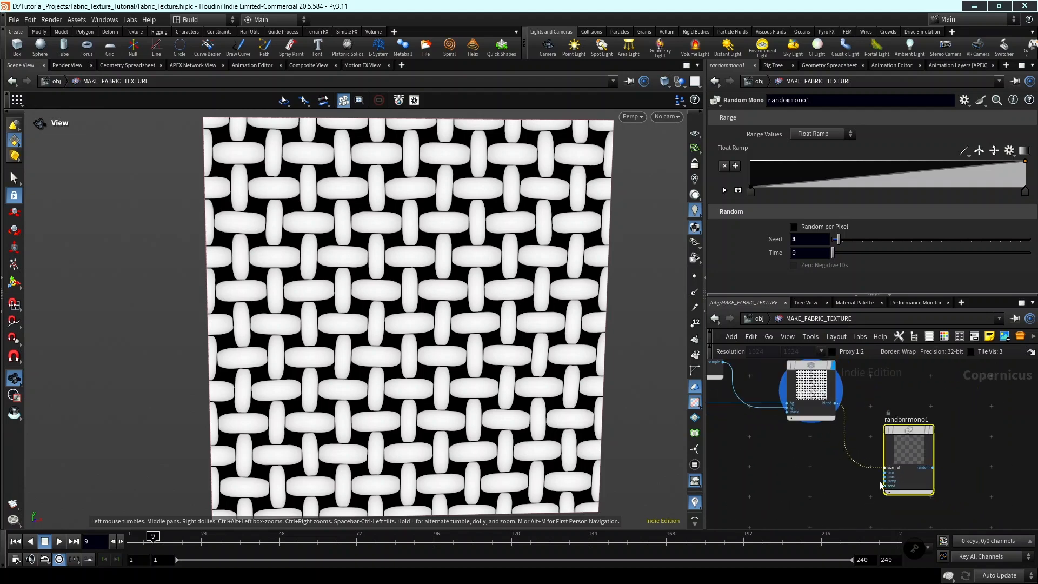
Connect the id output of tilepattern1 to the seed input of randommono1.
scroll(882, 475, "up", 3)
left_click(884, 489)
scroll(836, 481, "down", 4)
scroll(835, 482, "down", 5)
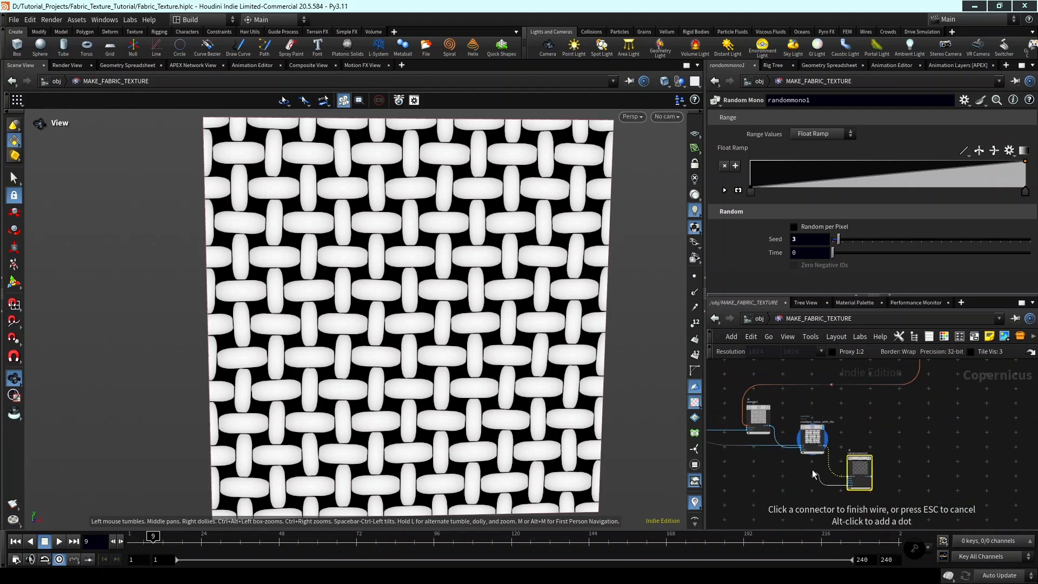
middle_click_drag(760, 459, 877, 482)
middle_click_drag(800, 414, 870, 466)
scroll(882, 469, "up", 4)
scroll(881, 459, "up", 3)
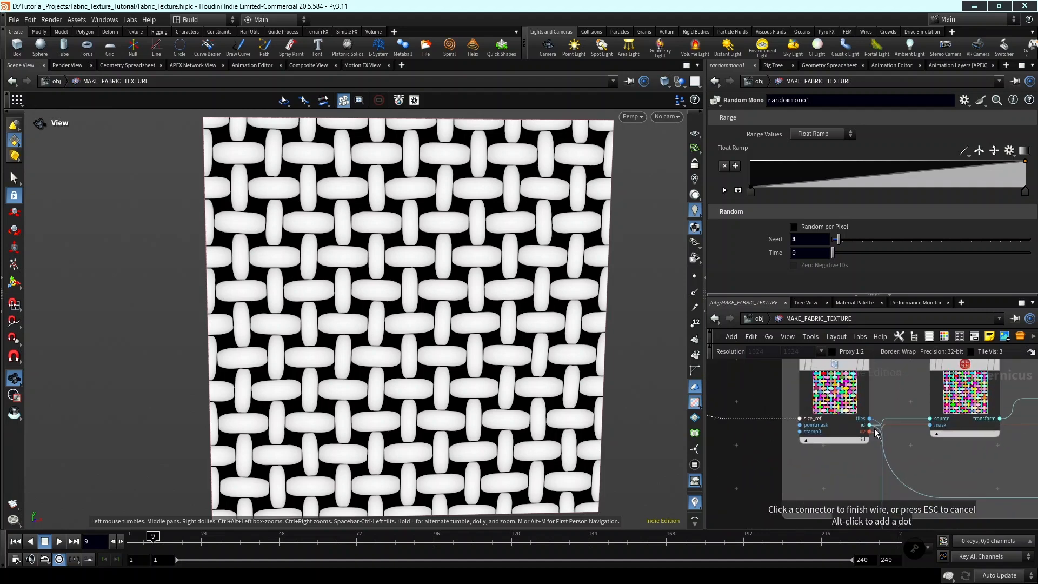
scroll(867, 460, "up", 2)
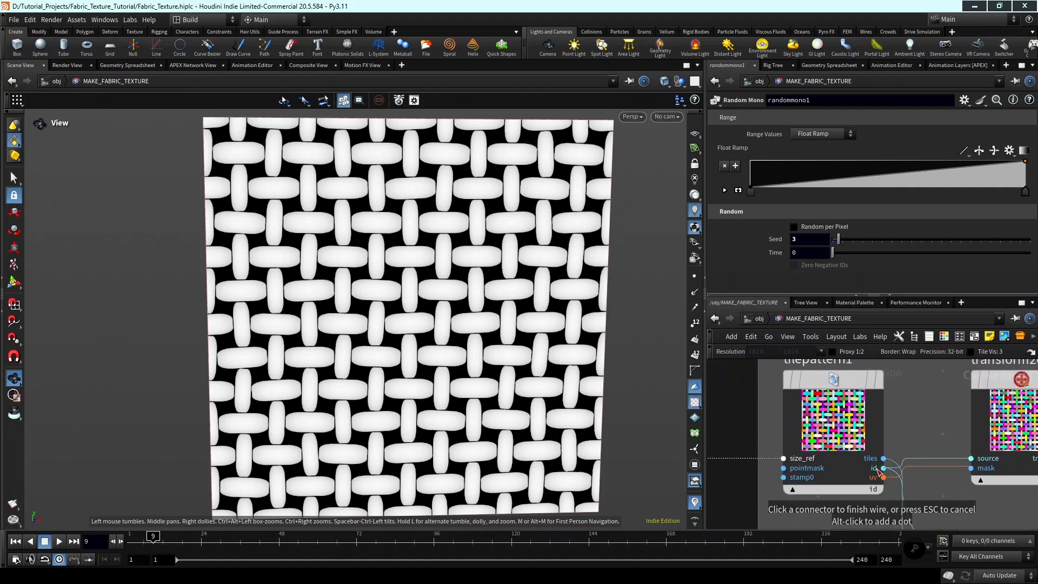
left_click(880, 469)
scroll(934, 511, "down", 5)
middle_click_drag(958, 510, 790, 344)
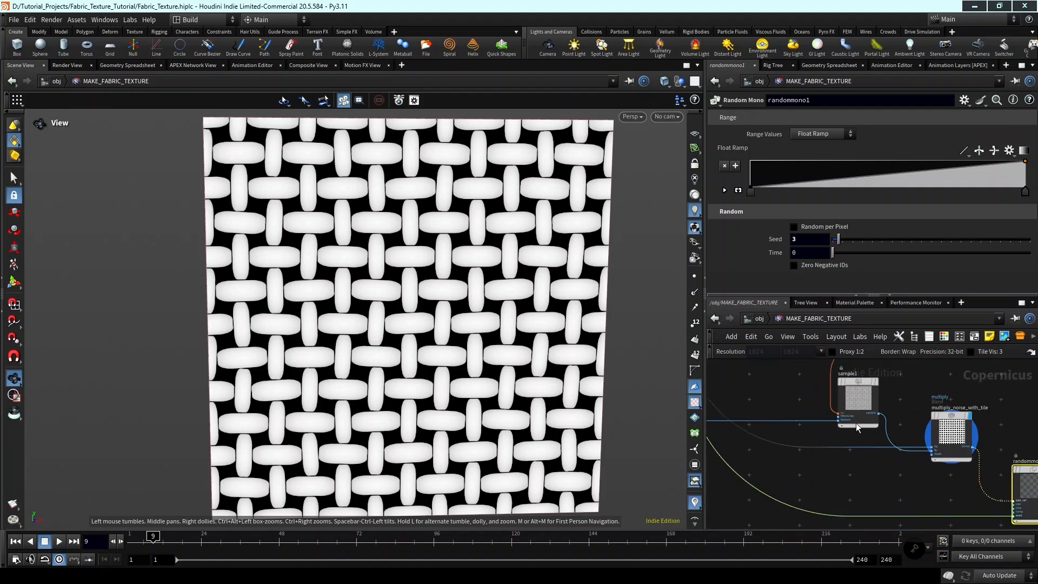
Display the randommono1 node's output in the viewport.
middle_click_drag(881, 409, 903, 452)
scroll(900, 438, "up", 4)
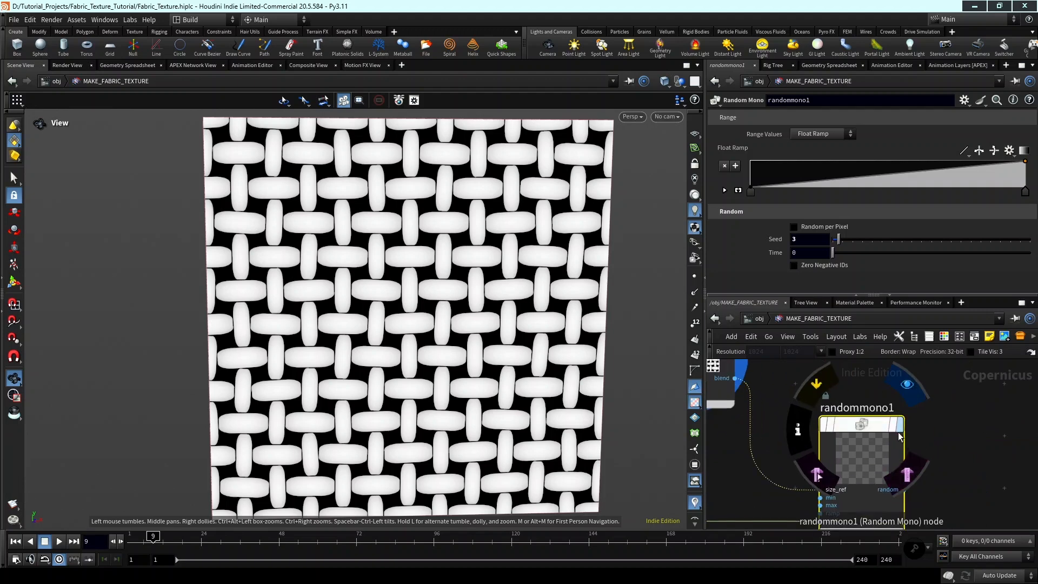
left_click(900, 434)
middle_click_drag(378, 295, 533, 302)
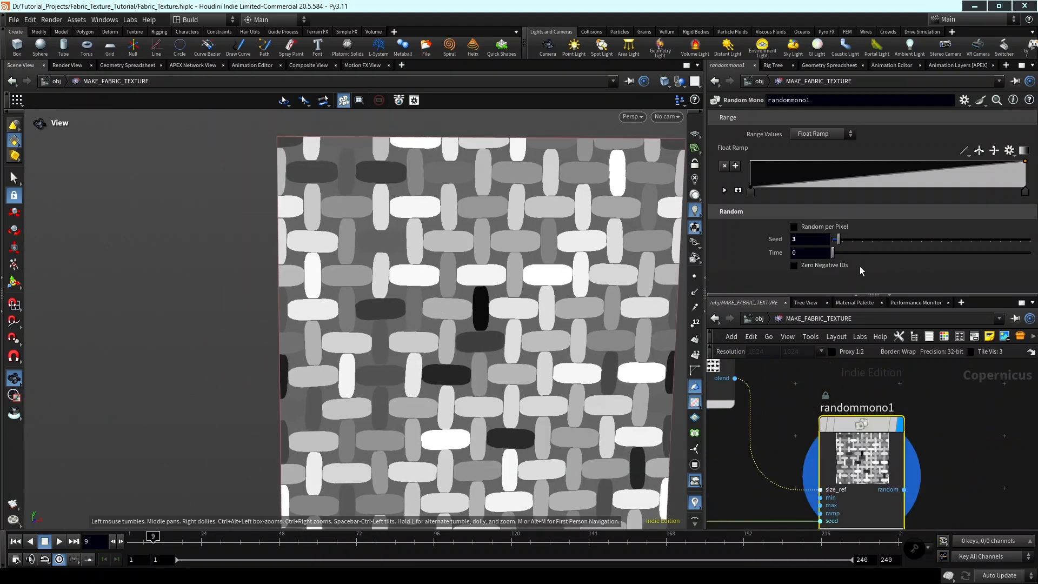
Enable Zero Negative IDs on randommono1 and inspect the random grey values across the threads.
left_click(822, 266)
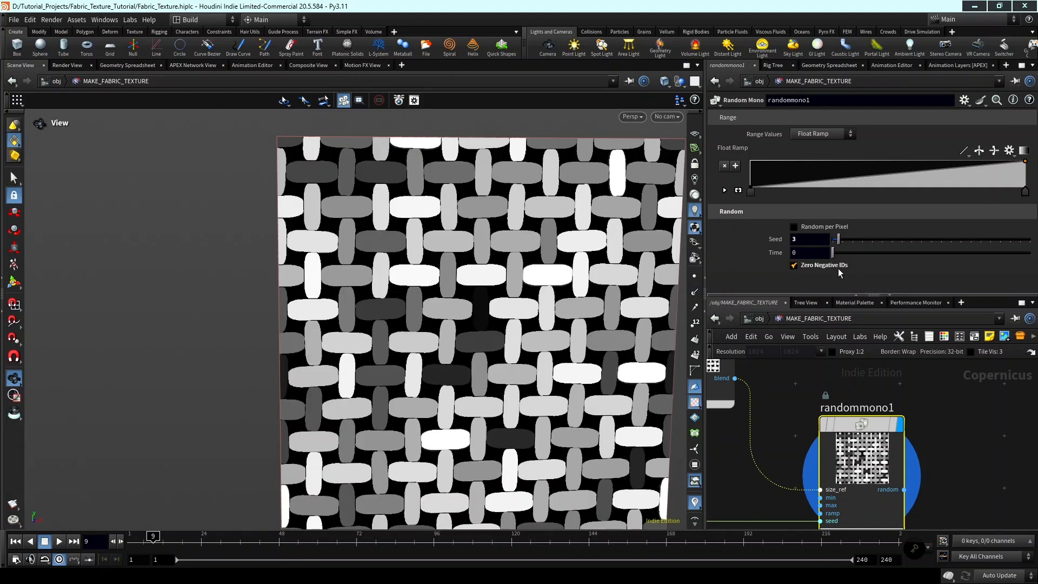
scroll(513, 276, "up", 5)
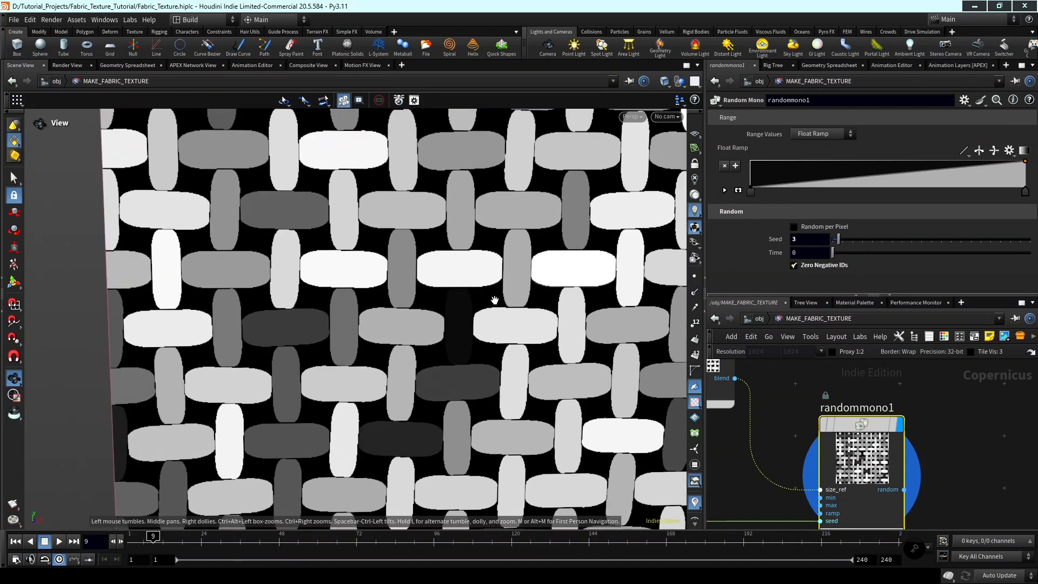
middle_click_drag(495, 300, 547, 311)
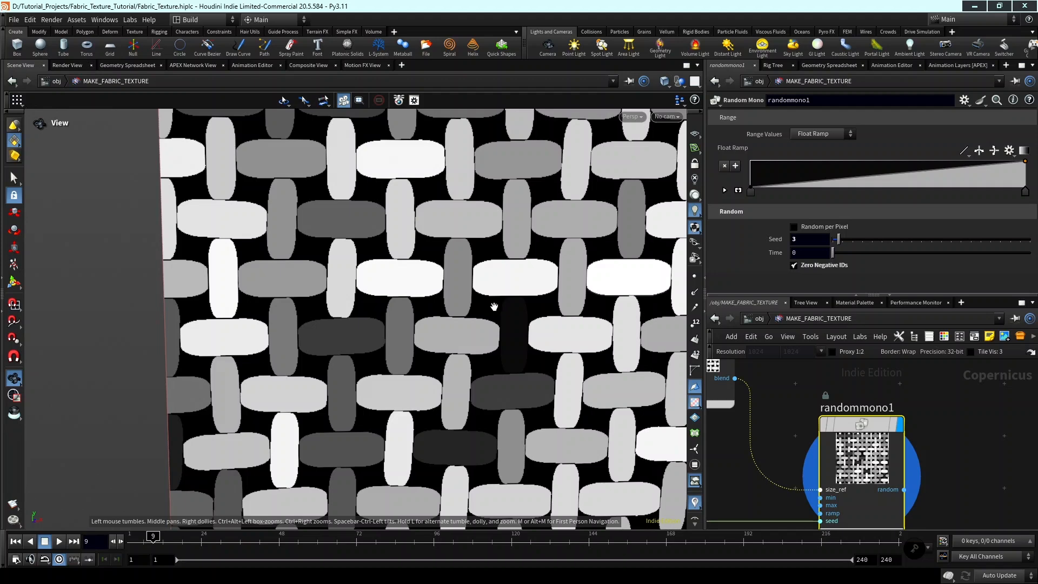
middle_click_drag(526, 297, 512, 299)
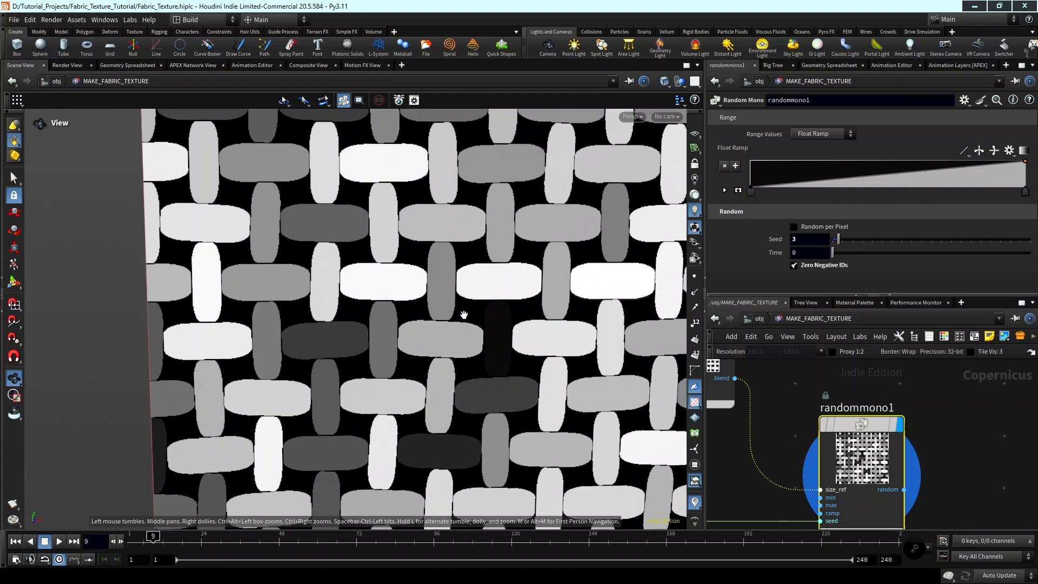
scroll(467, 312, "down", 5)
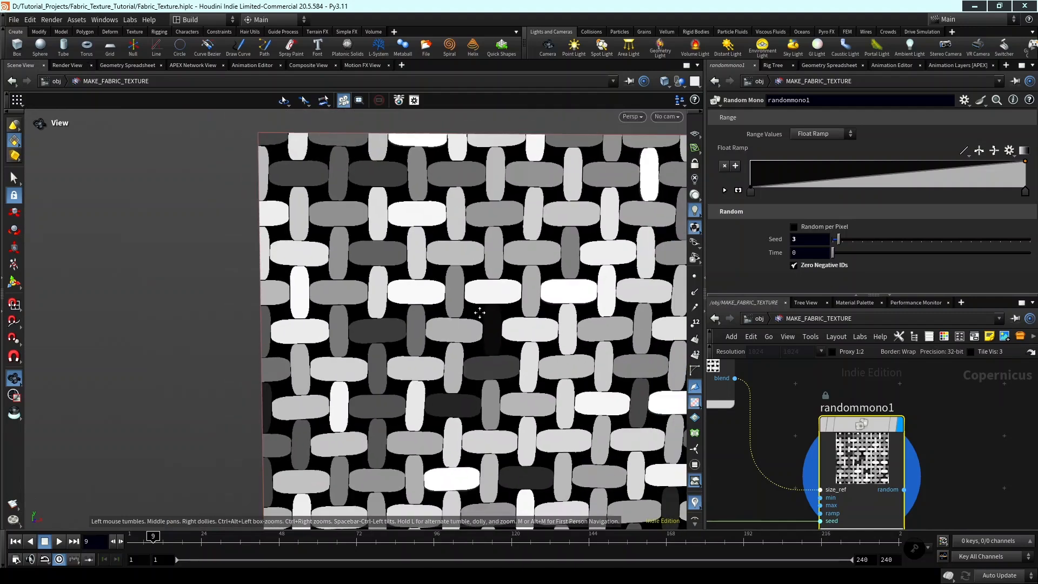
middle_click_drag(481, 280, 486, 211)
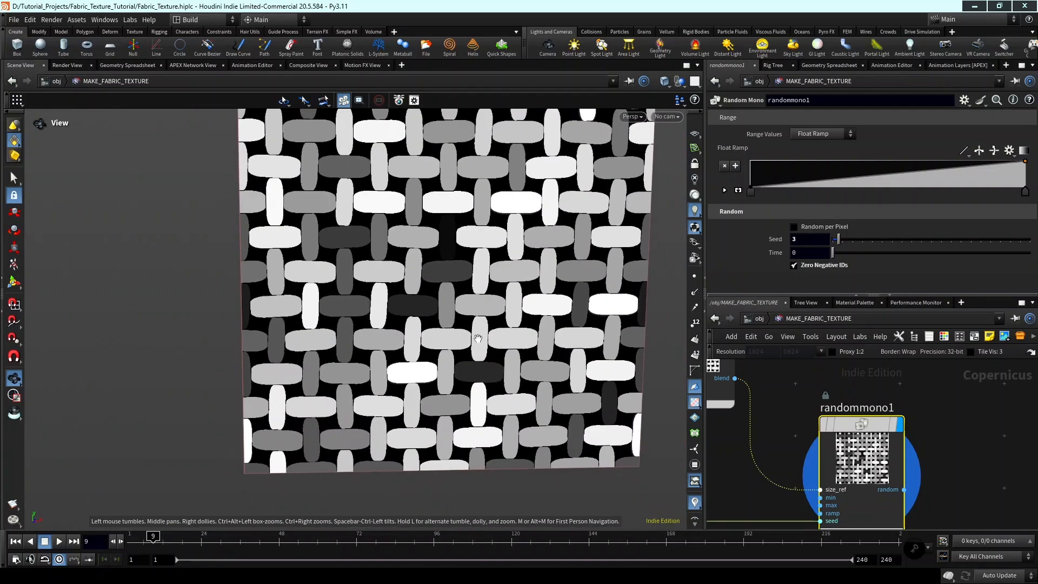
middle_click_drag(487, 323, 501, 364)
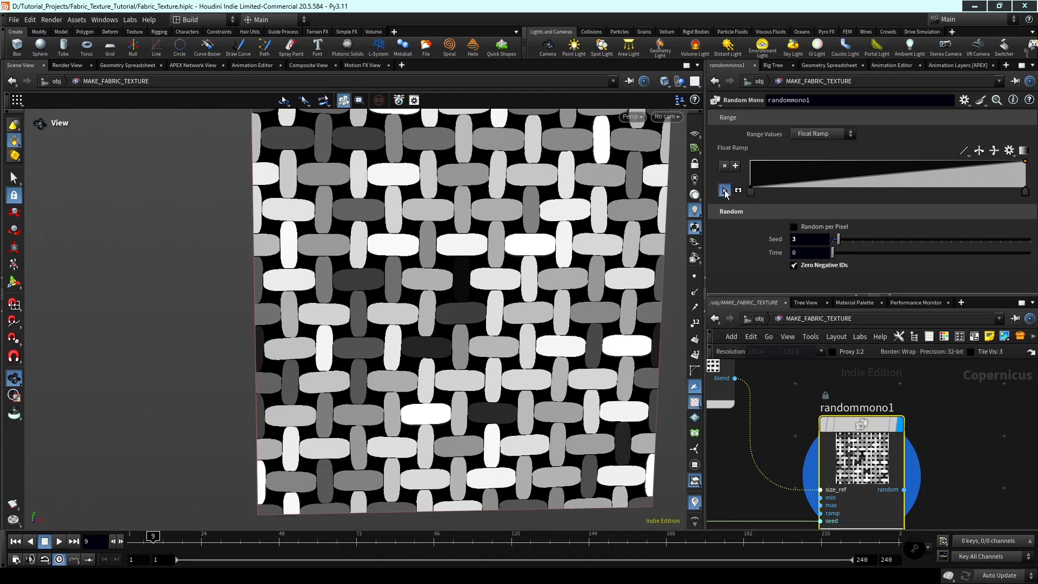
Expand the Float Ramp settings of randommono1 and set point 1's value to 0.98, trying 0.95 first.
left_click(739, 190)
left_click(750, 181)
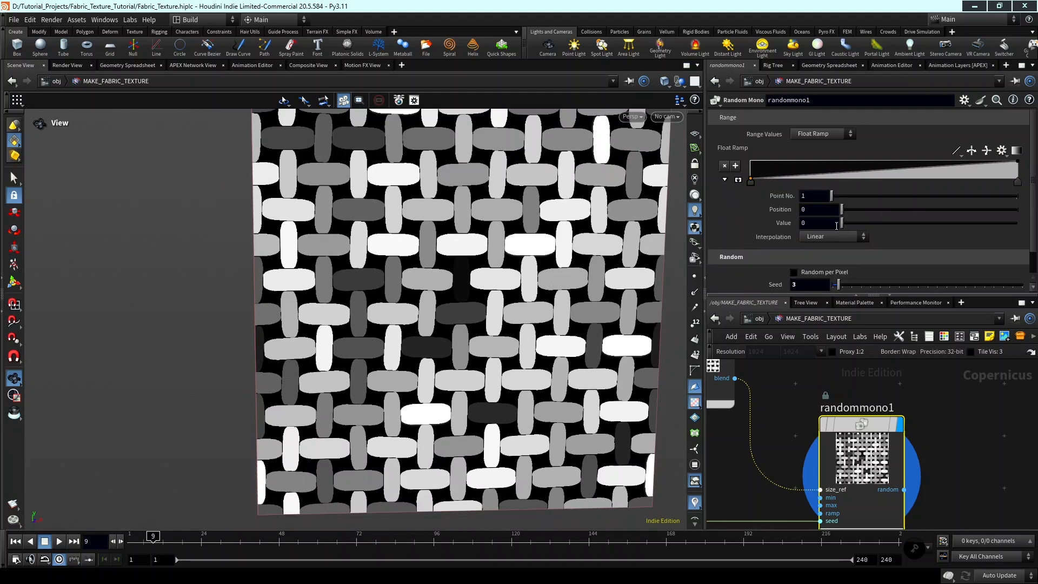
left_click_drag(816, 223, 764, 238)
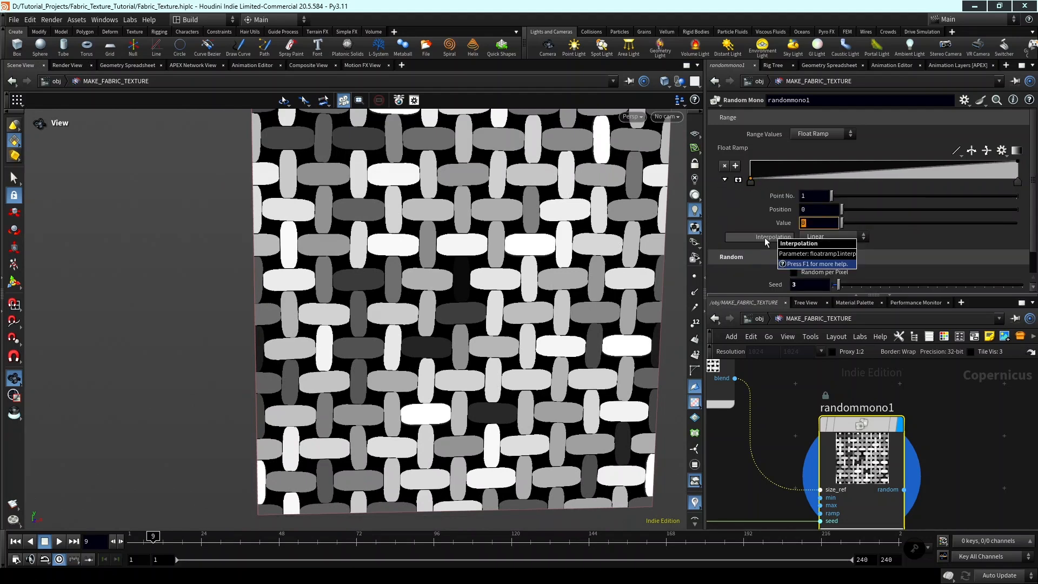
type("0.95")
key("Return")
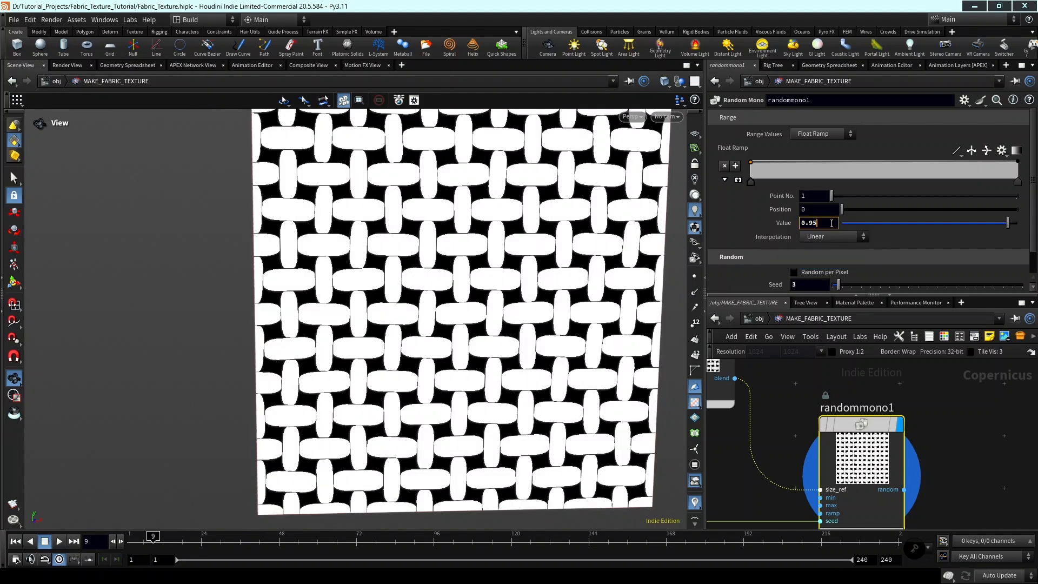
type("8")
key("Return")
scroll(970, 414, "down", 5)
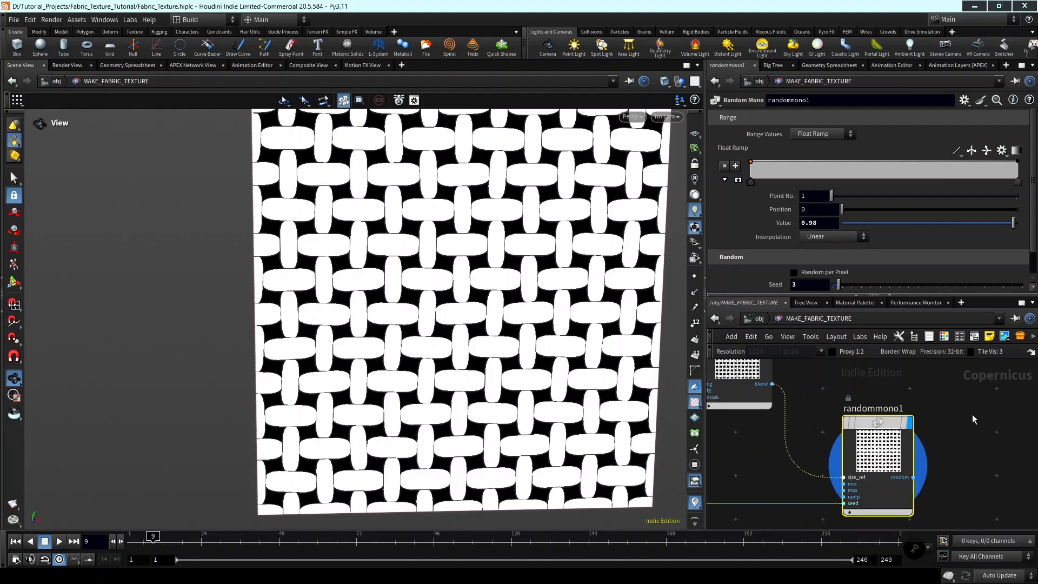
middle_click_drag(433, 245, 403, 258)
middle_click_drag(456, 310, 484, 287)
scroll(895, 406, "down", 3)
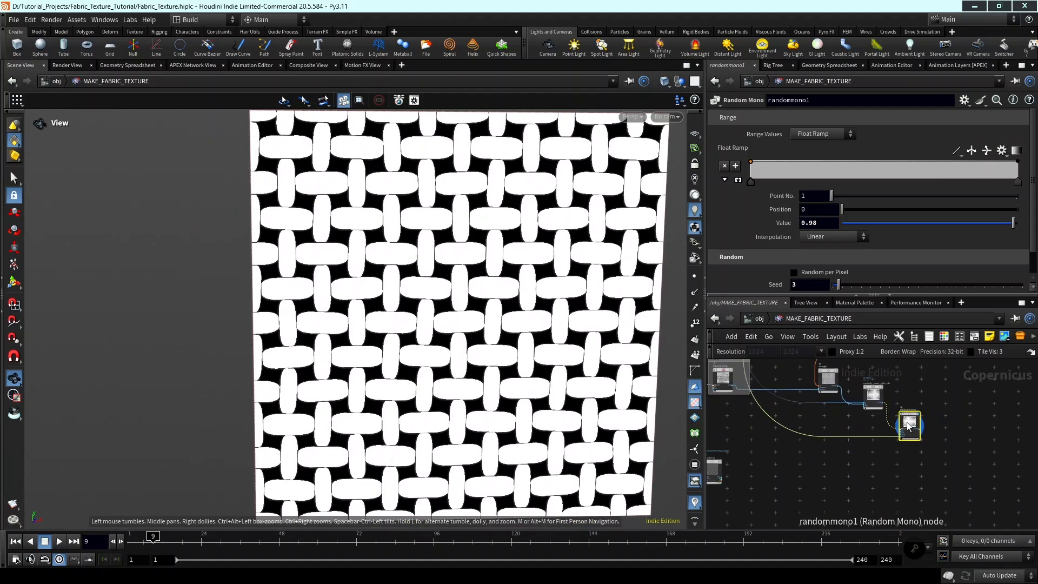
Move randommono1 slightly farther down and right from the multiply_noise_with_tile node.
scroll(909, 423, "up", 2)
left_click_drag(908, 424, 909, 432)
middle_click_drag(955, 418, 912, 435)
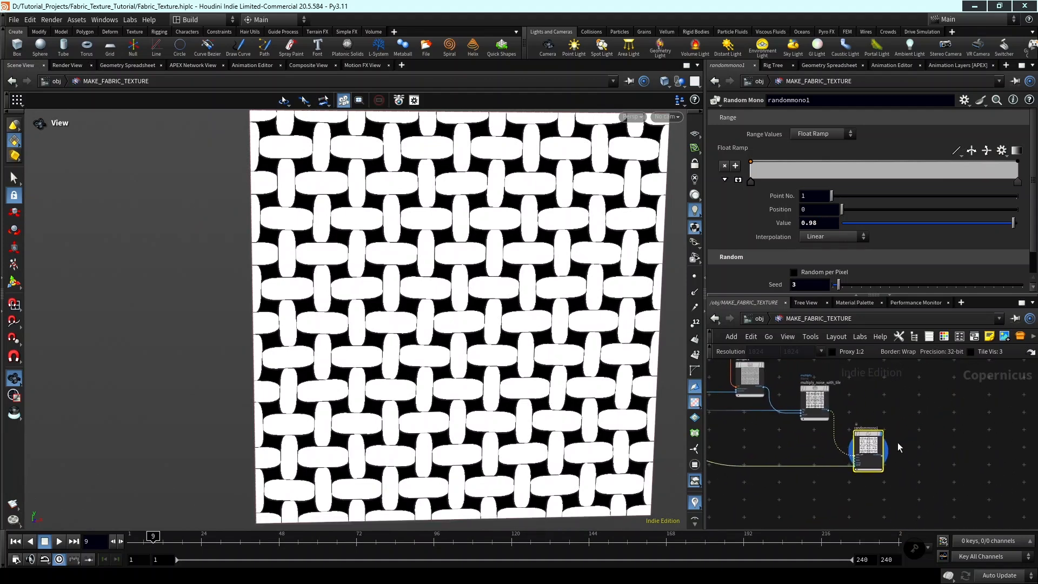
left_click_drag(876, 447, 882, 449)
middle_click_drag(915, 407, 900, 417)
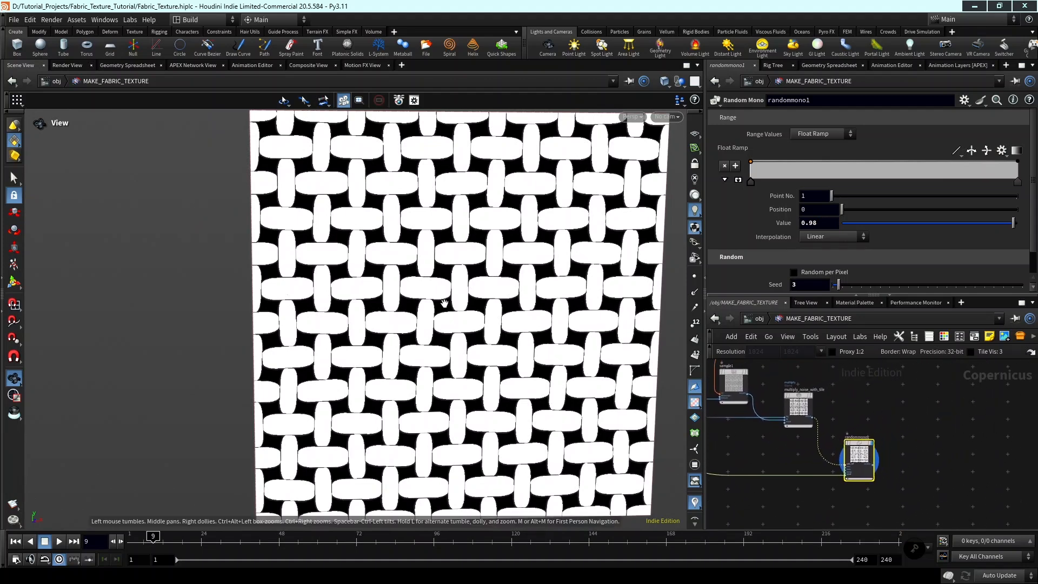
middle_click_drag(563, 328, 536, 339)
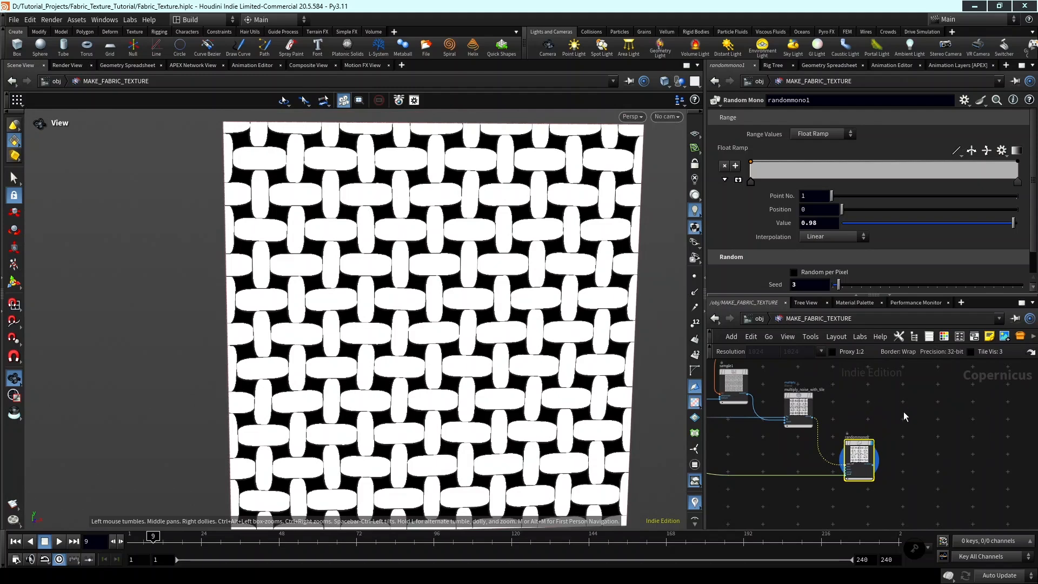
middle_click_drag(924, 414, 903, 413)
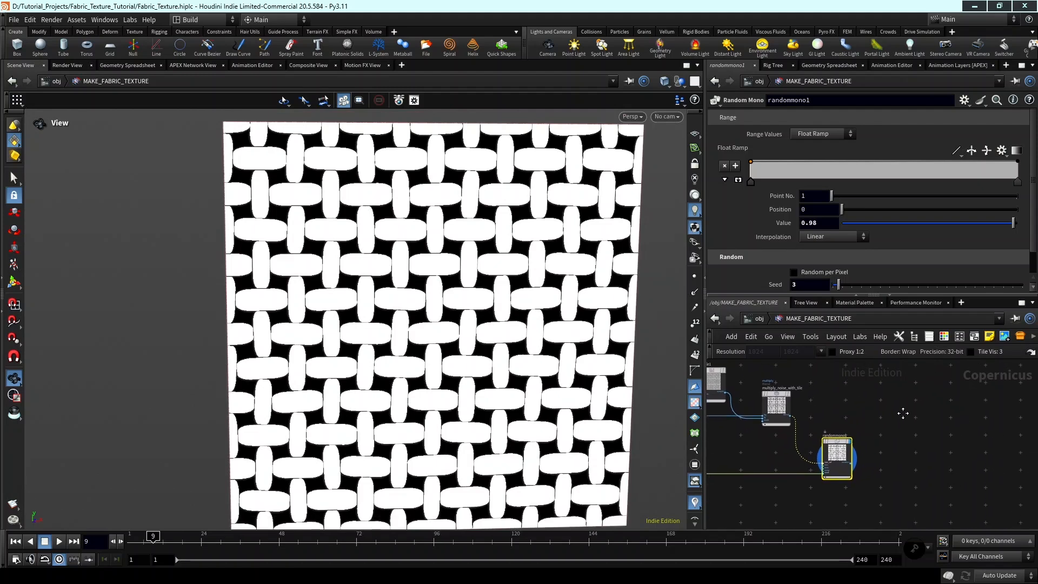
scroll(881, 422, "up", 2)
left_click_drag(866, 456, 841, 472)
Display the multiply_noise_with_tile node's output in the viewport again.
key("Tab")
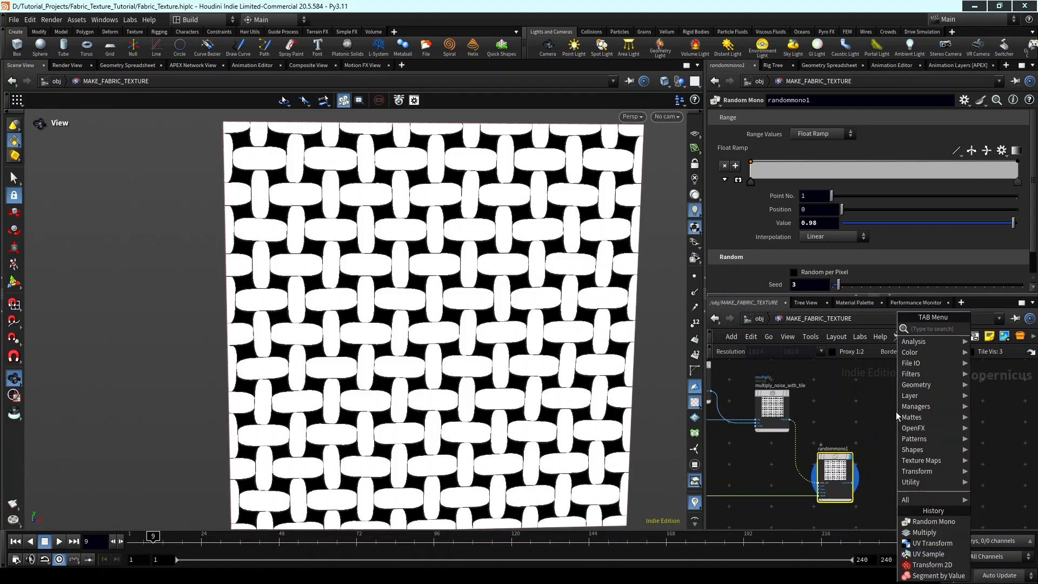
left_click(845, 399)
scroll(784, 394, "up", 2)
scroll(785, 394, "up", 2)
left_click(795, 371)
scroll(829, 410, "down", 1)
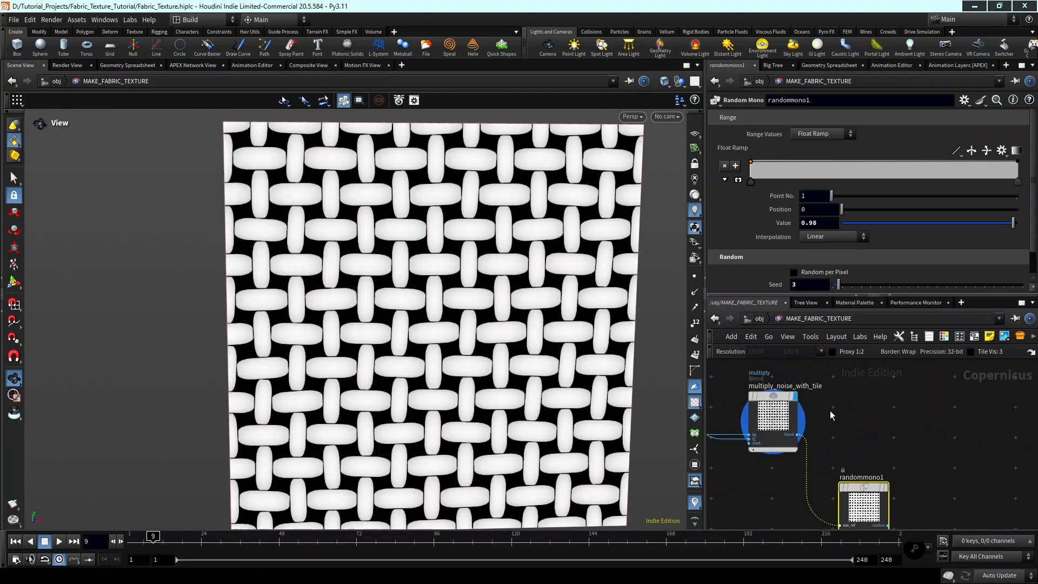
Add a Multiply node to the right of multiply_noise_with_tile, above randommono1.
middle_click_drag(843, 425, 796, 408)
key("Tab")
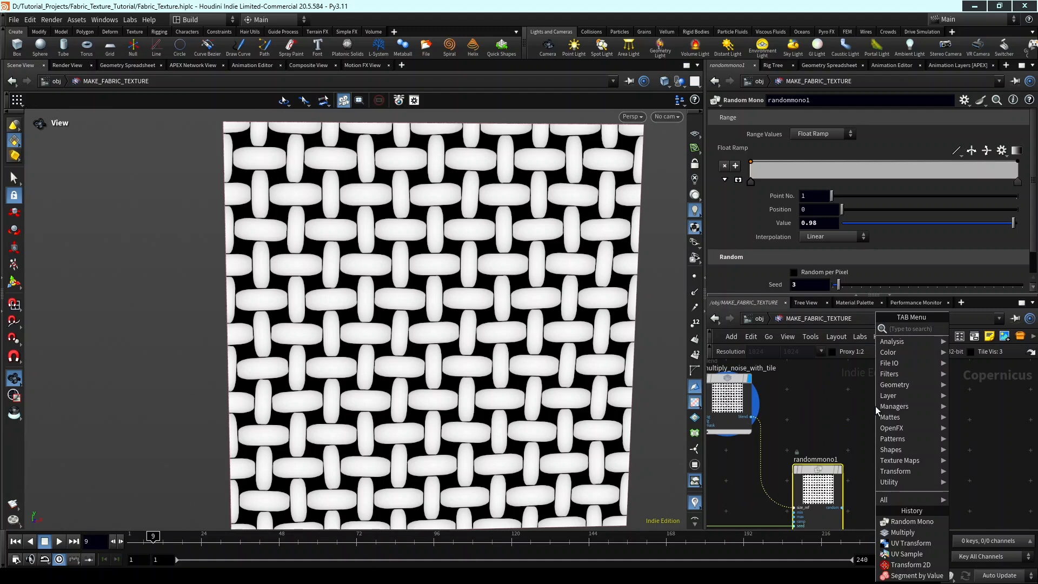
type("multi")
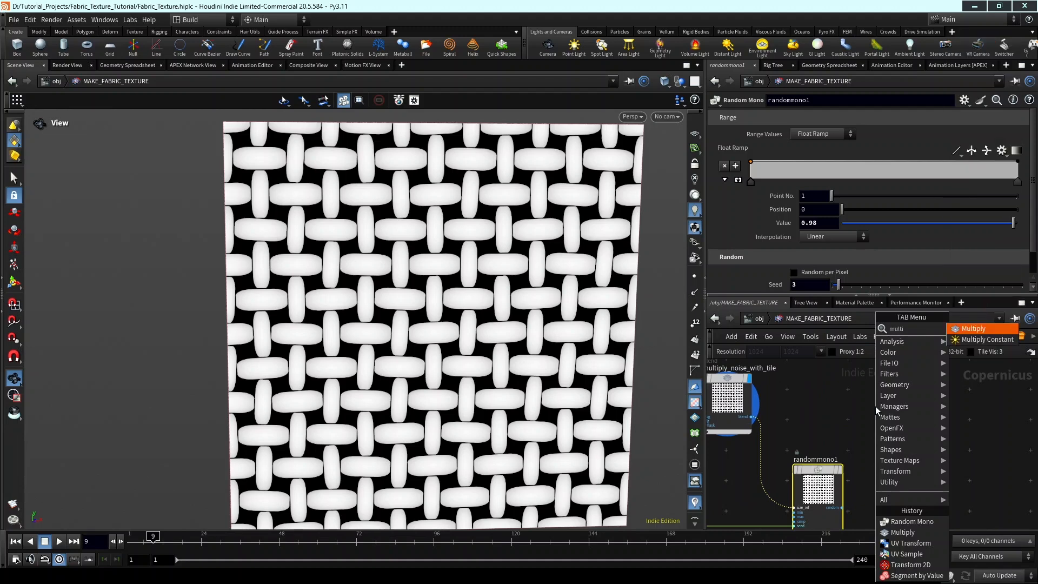
key("Return")
scroll(875, 407, "up", 1)
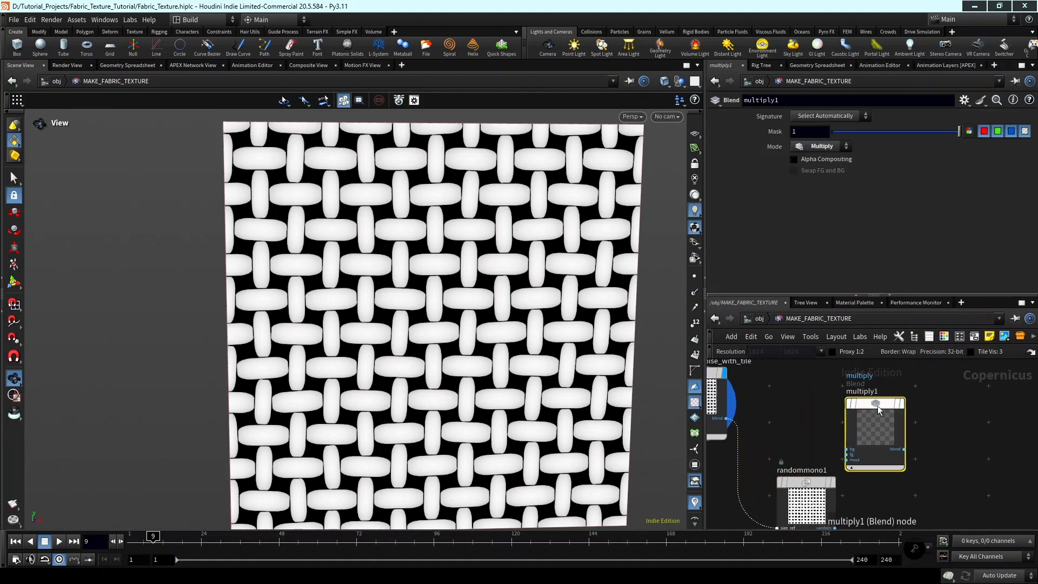
left_click_drag(877, 405, 916, 375)
middle_click_drag(750, 431, 792, 456)
left_click_drag(770, 442, 904, 433)
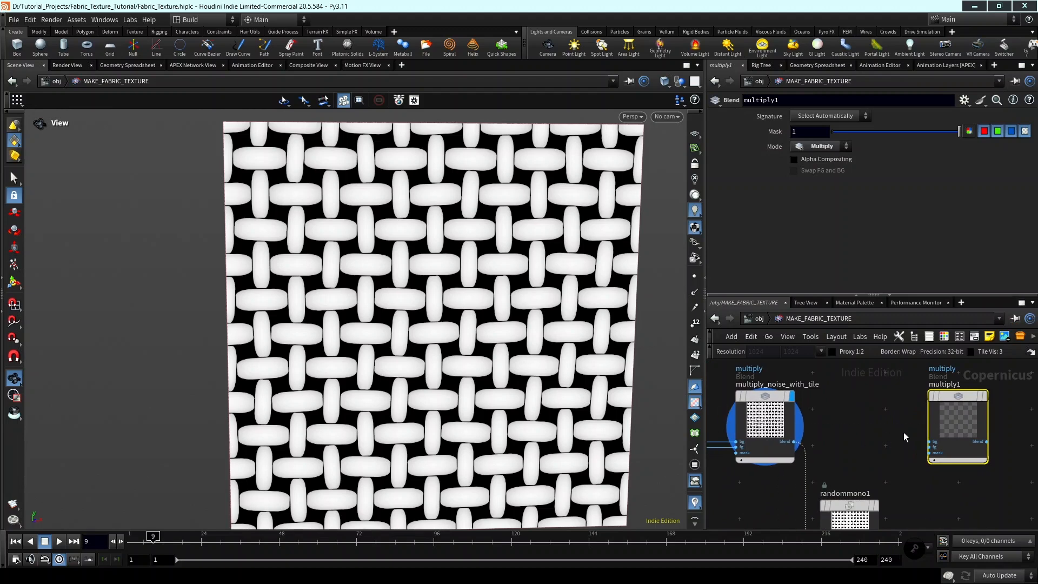
Wire multiply_noise_with_tile into multiply1's bg input and randommono1 into its fg input, and display multiply1's output.
left_click(796, 441)
left_click(930, 441)
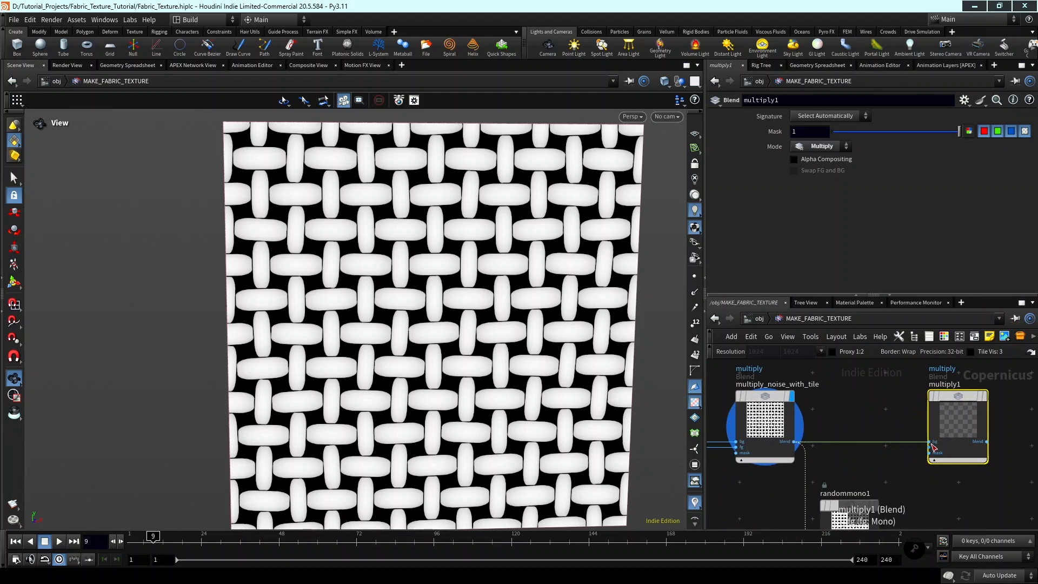
left_click(929, 447)
middle_click_drag(904, 478, 911, 429)
left_click(893, 502)
middle_click_drag(1009, 367, 984, 436)
scroll(998, 414, "up", 2)
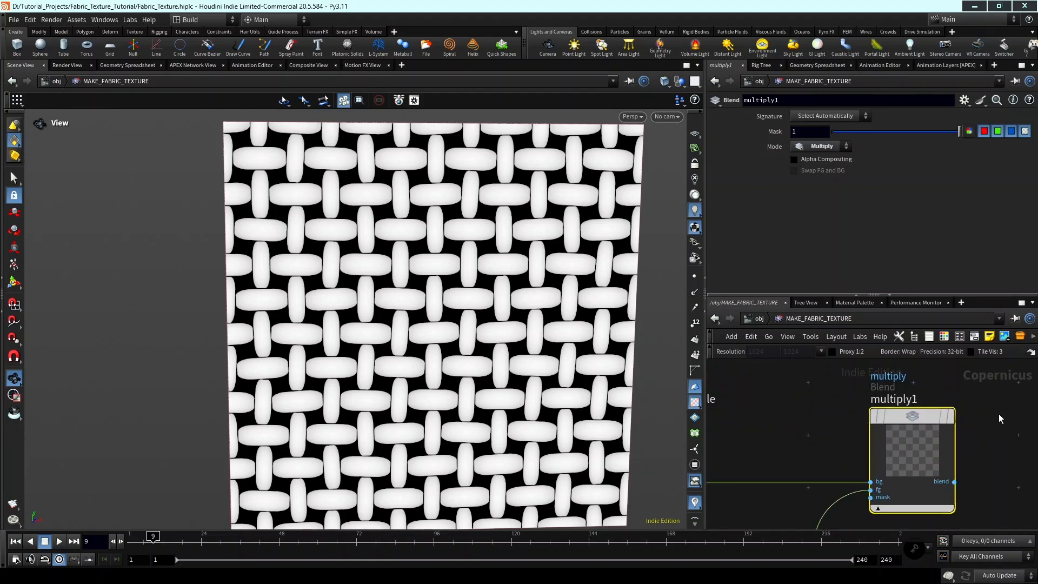
left_click(953, 416)
scroll(821, 415, "down", 5)
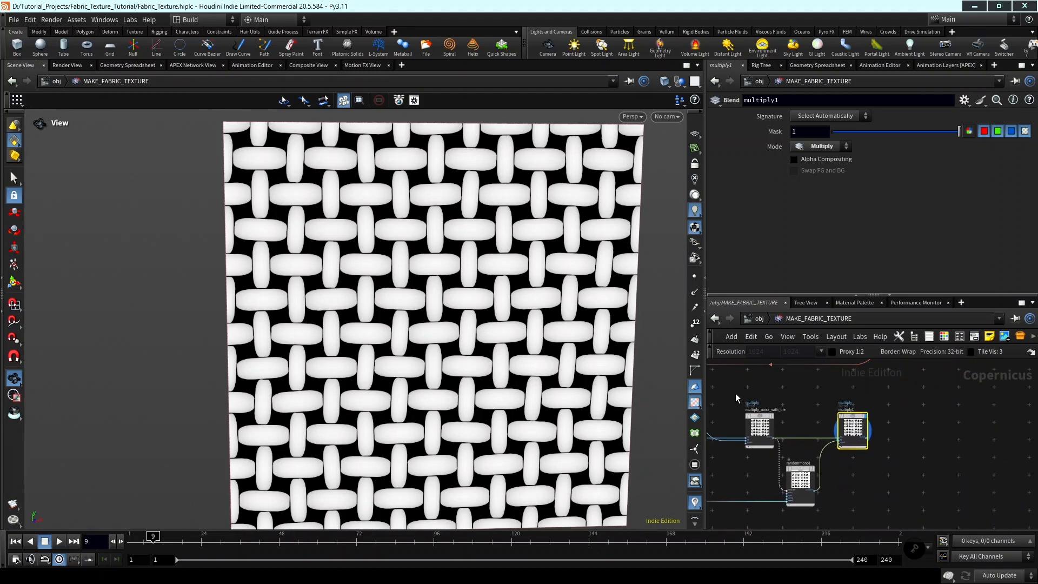
middle_click_drag(427, 308, 469, 275)
Rename the multiply1 node as multiply_random_mono_with_tiles.
scroll(940, 428, "down", 3)
middle_click_drag(938, 433, 895, 434)
scroll(887, 433, "up", 3)
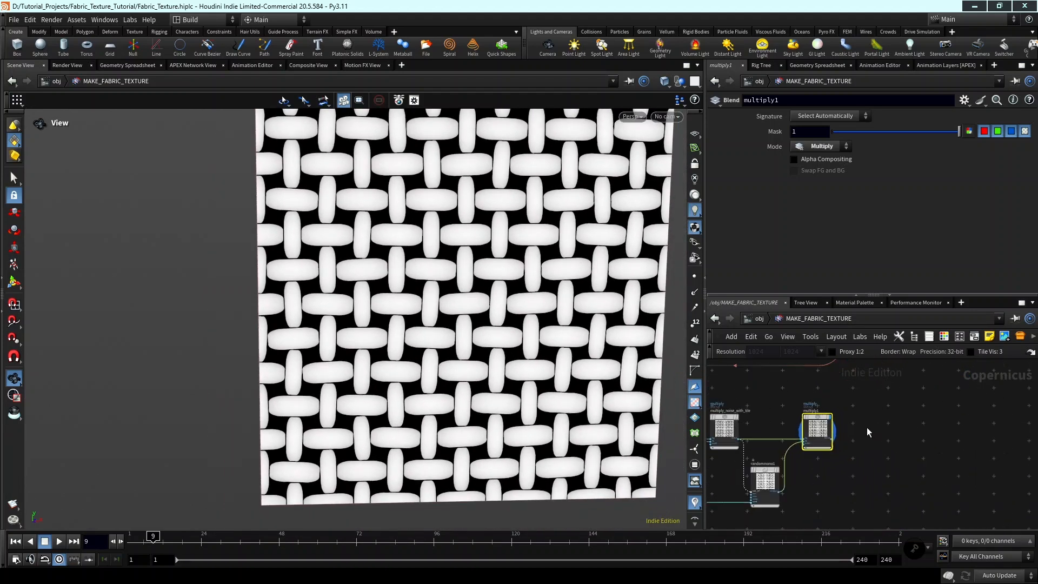
scroll(819, 414, "up", 2)
double_click(816, 412)
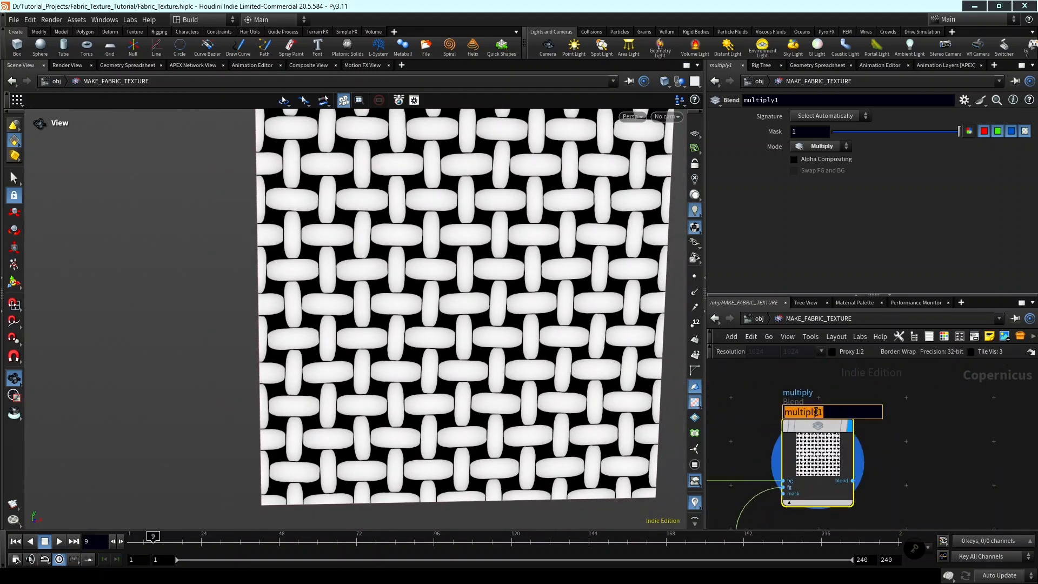
type("multi")
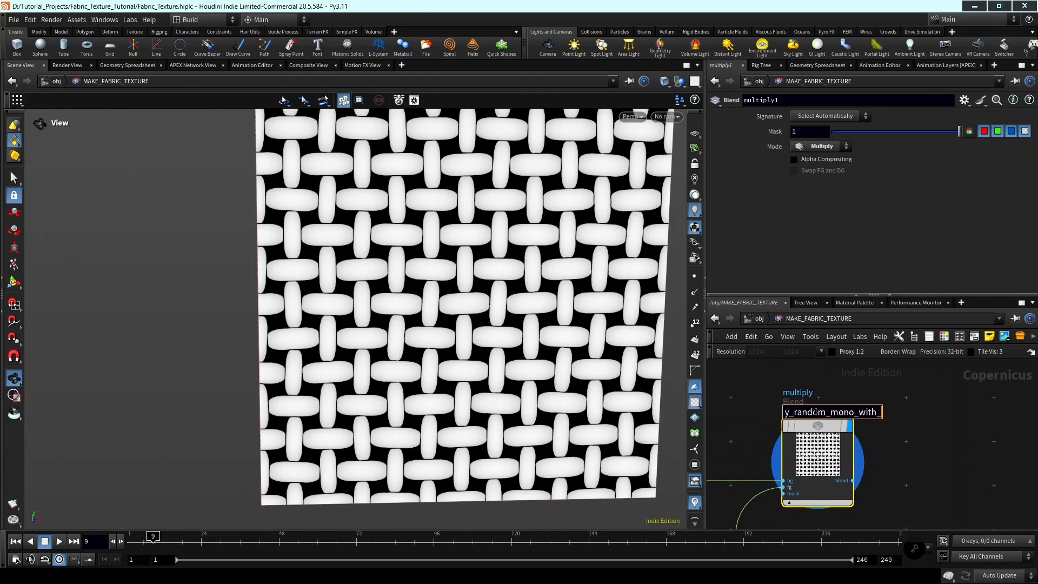
key("Return")
scroll(958, 439, "down", 3)
scroll(958, 439, "up", 2)
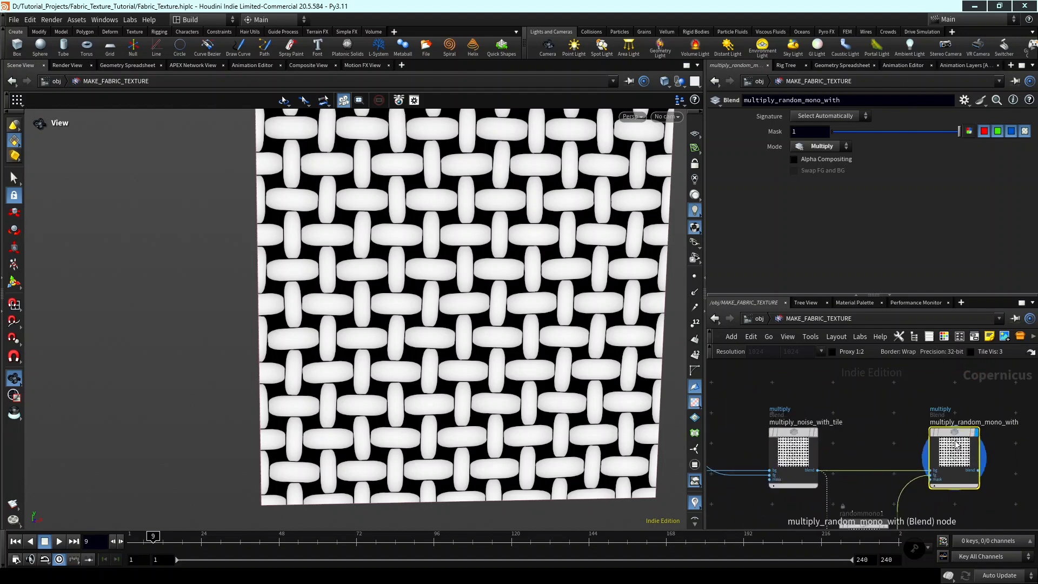
double_click(952, 432)
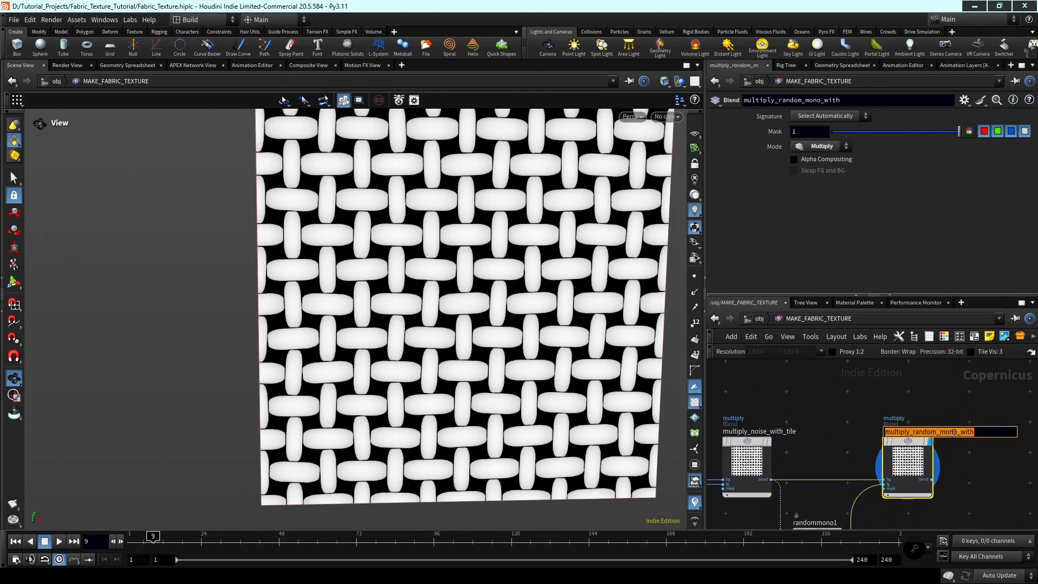
left_click(986, 435)
type("_tiles")
key("Return")
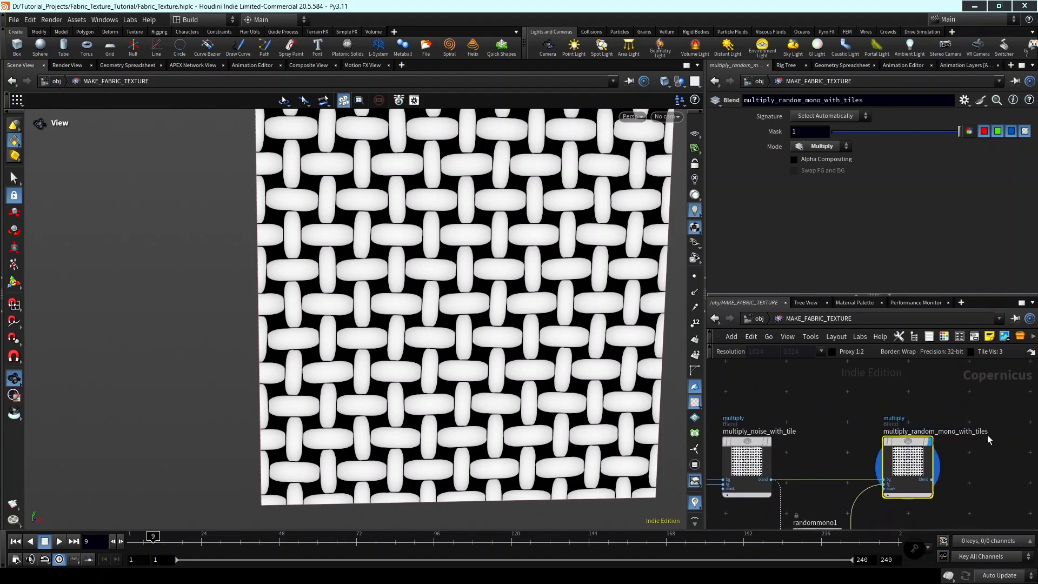
scroll(909, 443, "down", 2)
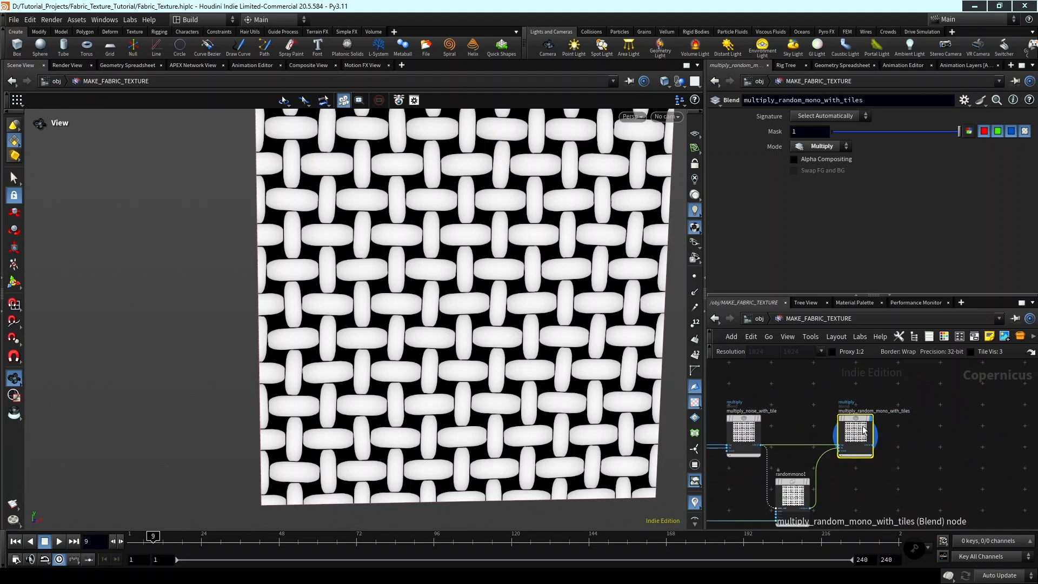
left_click_drag(863, 434, 869, 435)
scroll(895, 441, "down", 2)
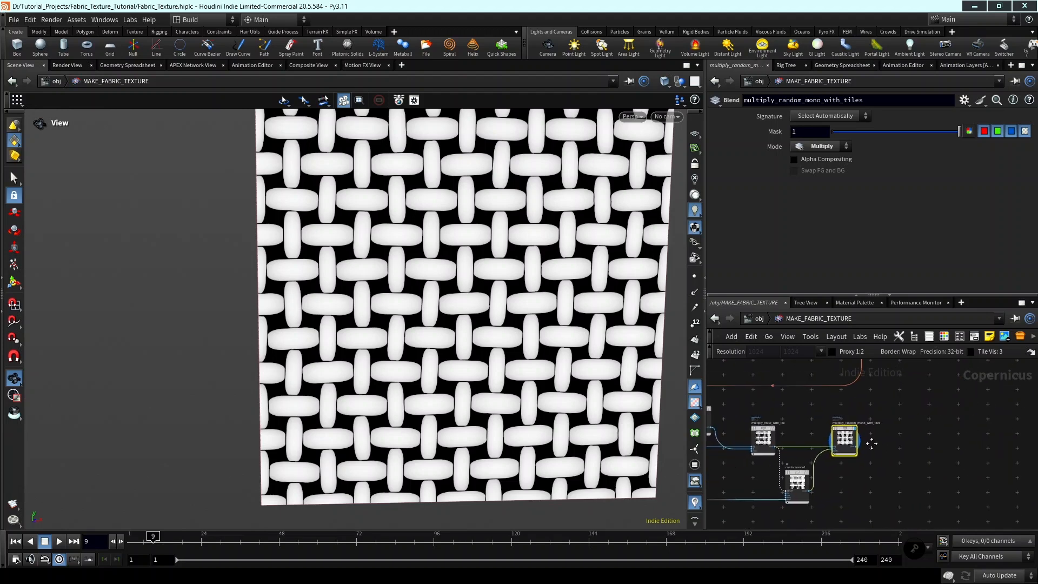
left_click_drag(822, 463, 822, 464)
middle_click_drag(843, 463, 861, 477)
scroll(870, 451, "up", 2)
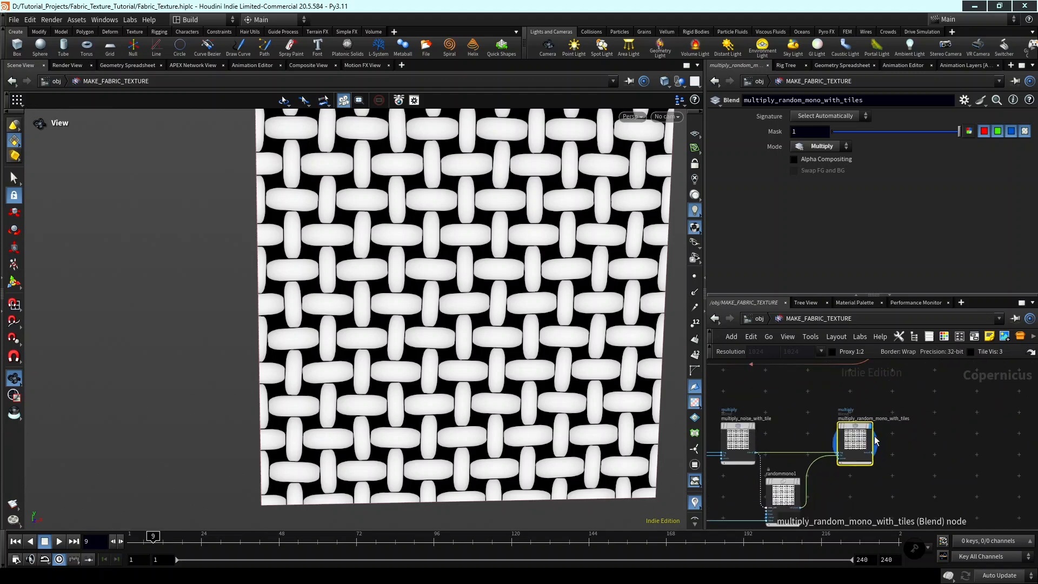
middle_click_drag(921, 435, 881, 440)
key("Tab")
left_click(878, 433)
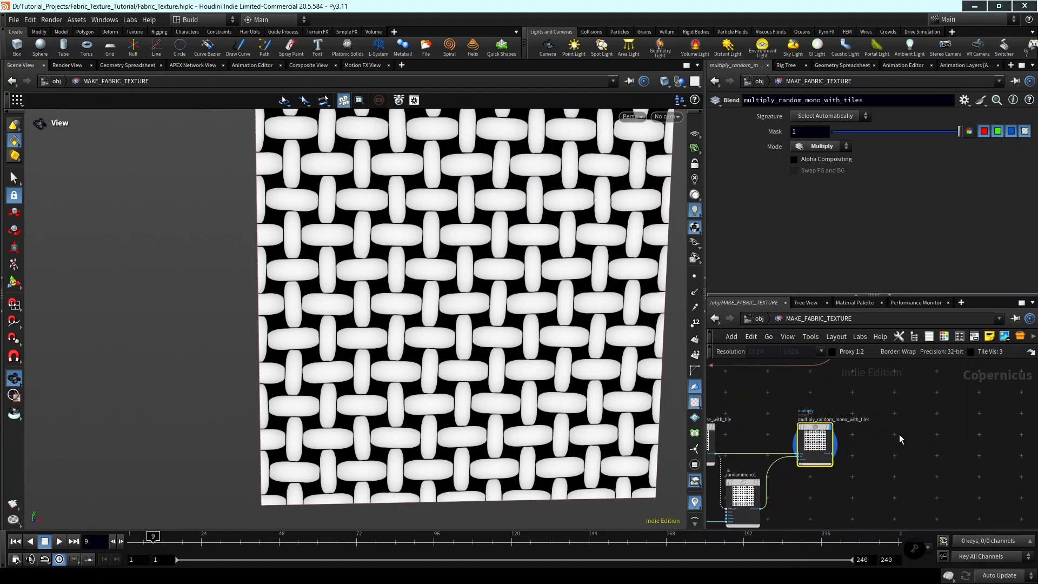
key("Tab")
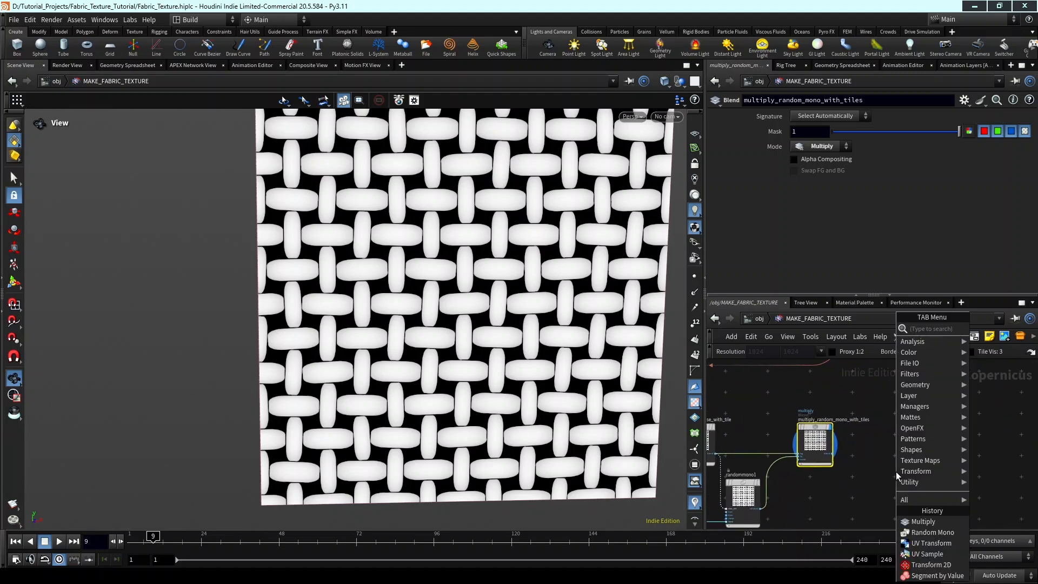
left_click(869, 470)
scroll(850, 456, "down", 3)
scroll(876, 448, "up", 3)
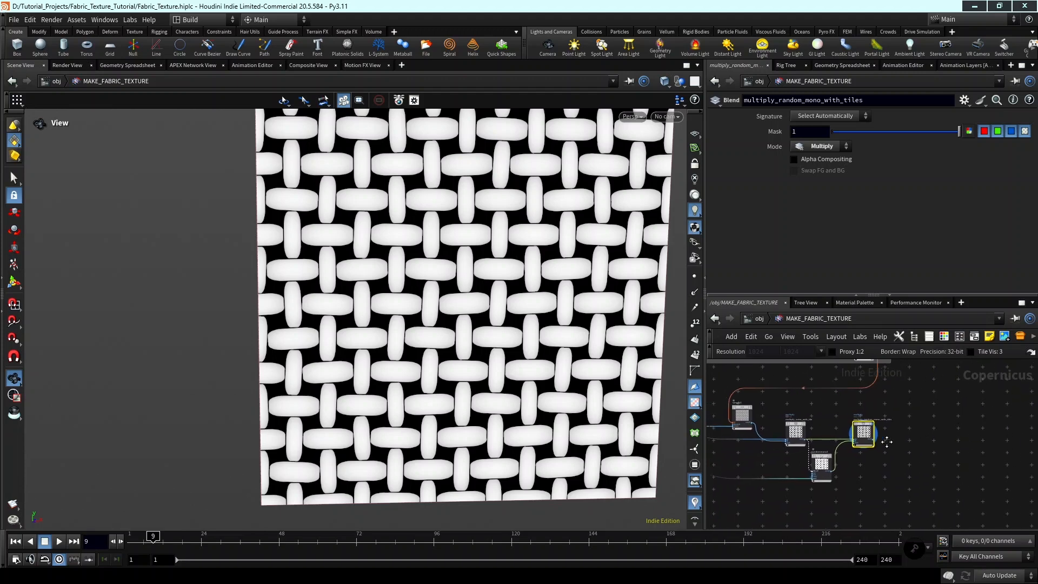
Add a Height to Ambient Occlusion node, feed it from multiply_random_mono_with_tiles, and display its output.
key("Tab")
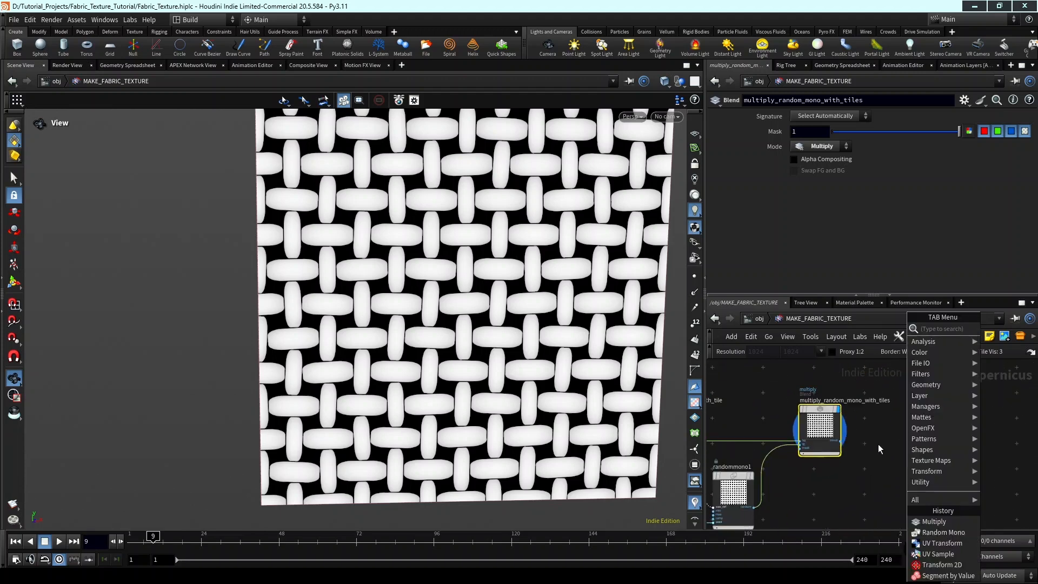
type("heig")
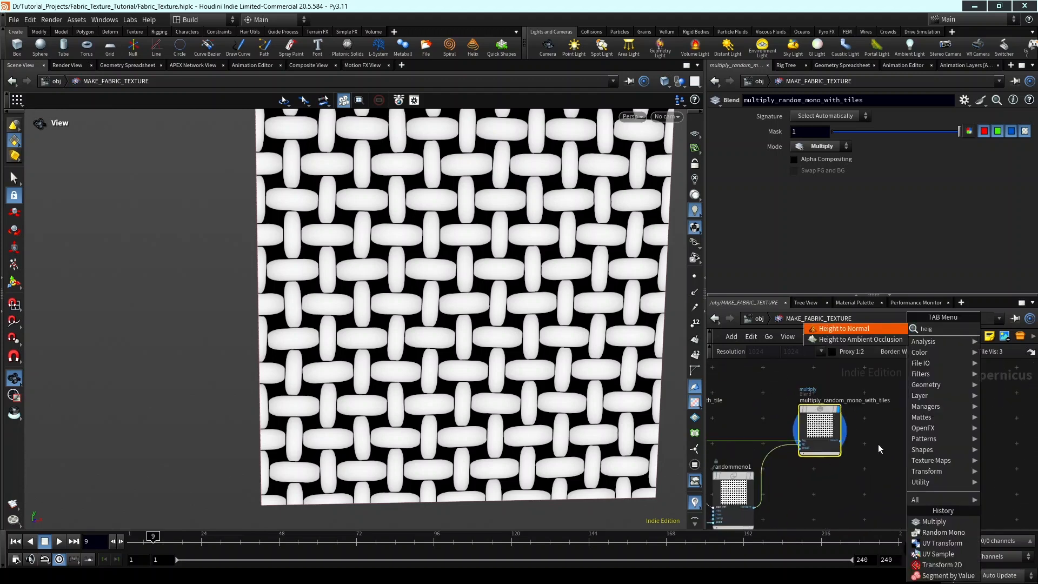
left_click(865, 341)
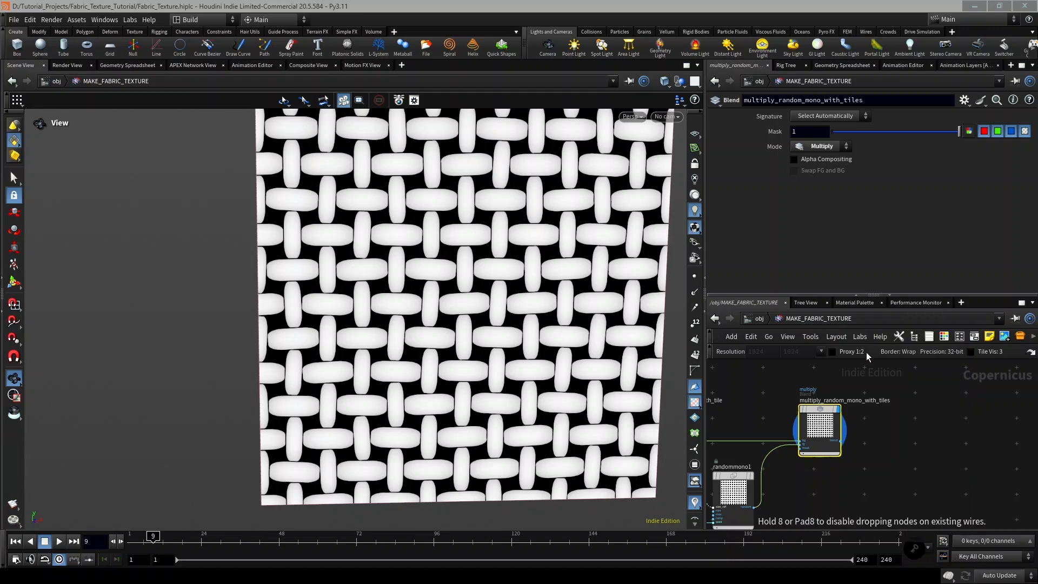
left_click(939, 461)
middle_click_drag(886, 462, 783, 486)
scroll(843, 464, "up", 4)
left_click(795, 429)
left_click(900, 466)
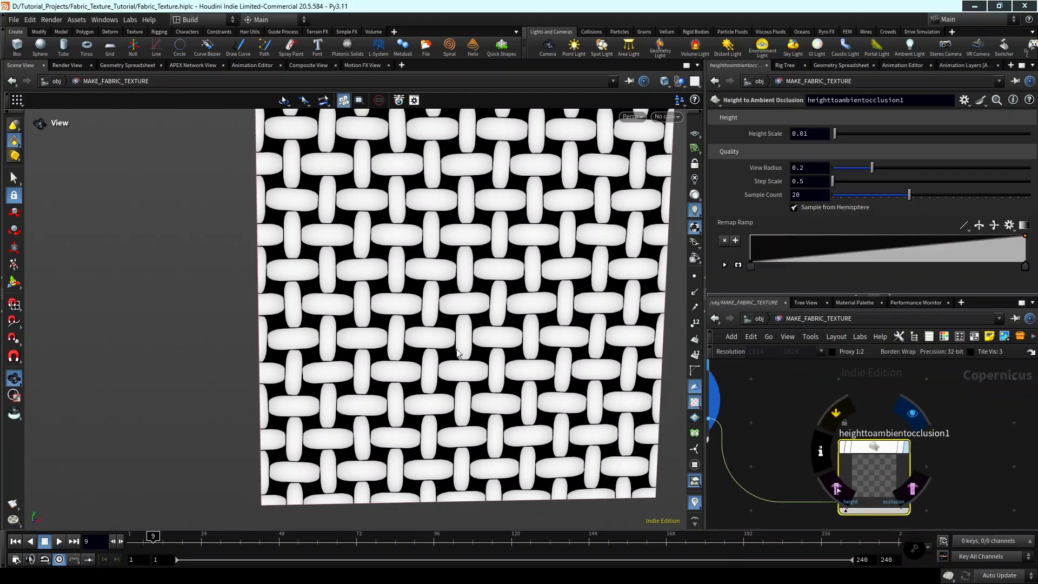
Set the ambient occlusion node's Height Scale to 0.778 and examine the thread shading up close.
middle_click_drag(493, 344, 511, 367)
scroll(490, 314, "up", 2)
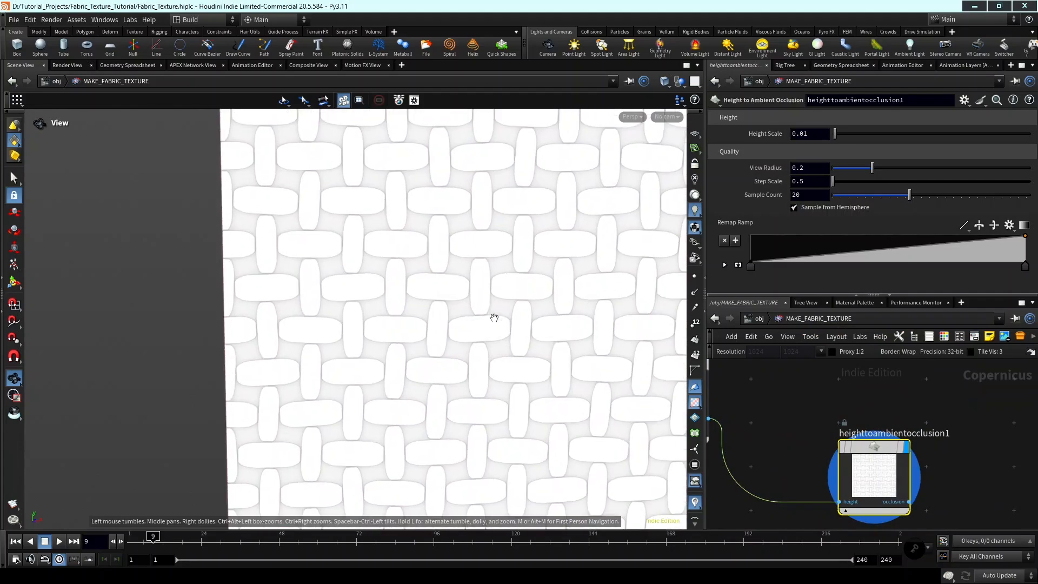
middle_click_drag(497, 320, 508, 354)
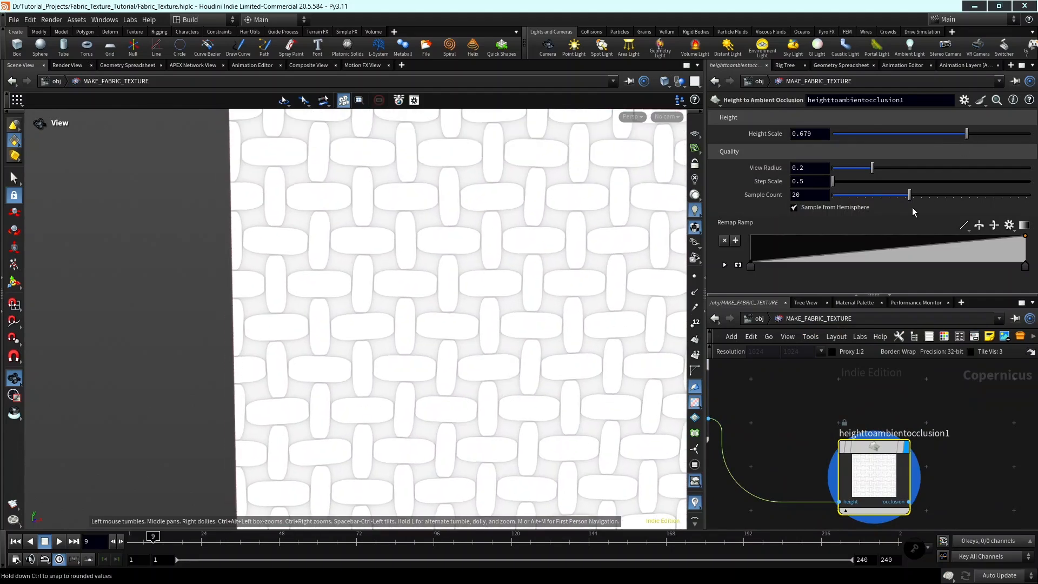
left_click_drag(968, 133, 986, 138)
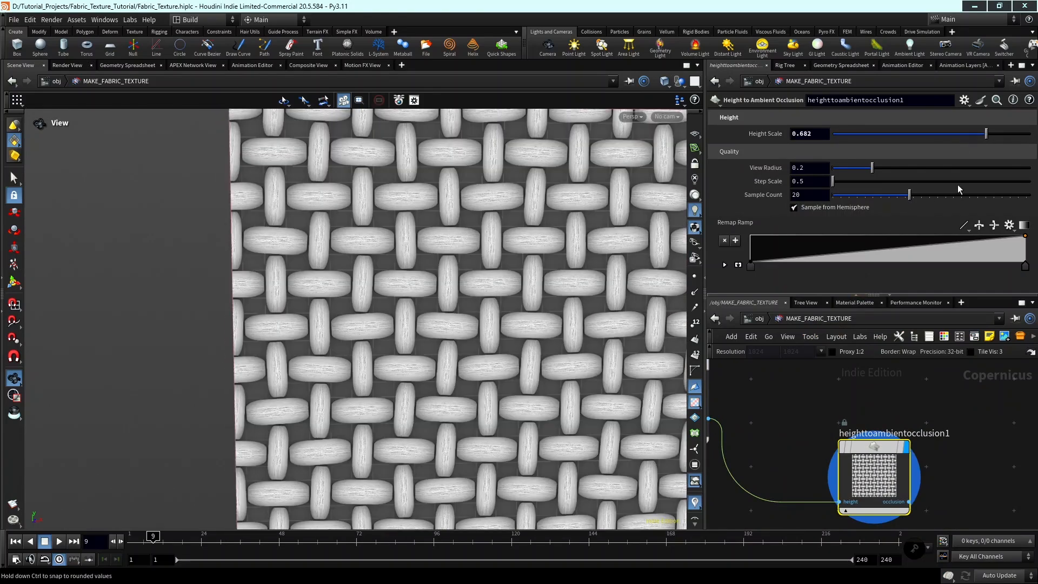
scroll(534, 339, "up", 10)
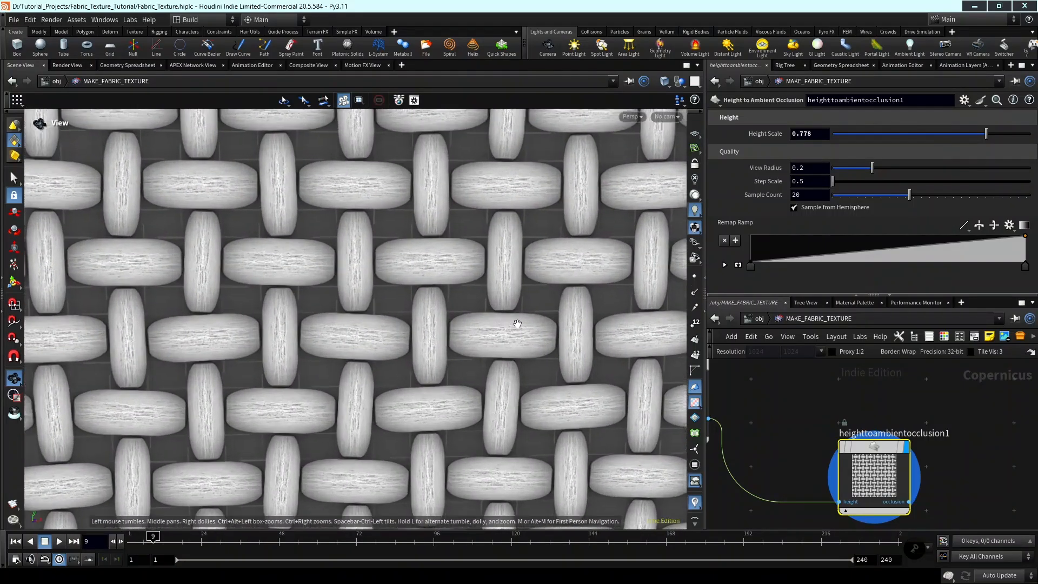
scroll(517, 325, "up", 1)
middle_click_drag(517, 324, 453, 296)
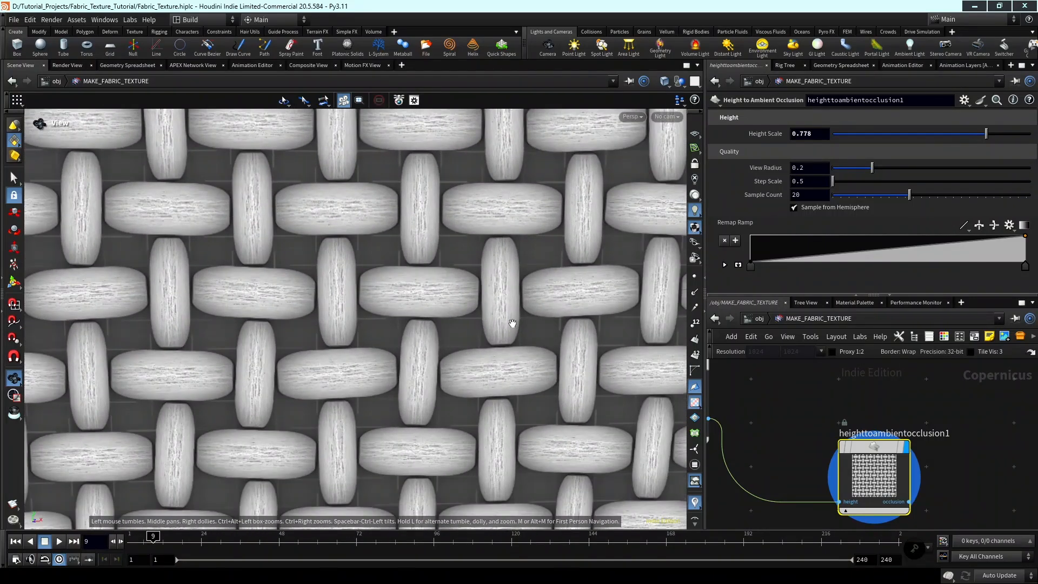
middle_click_drag(512, 323, 560, 326)
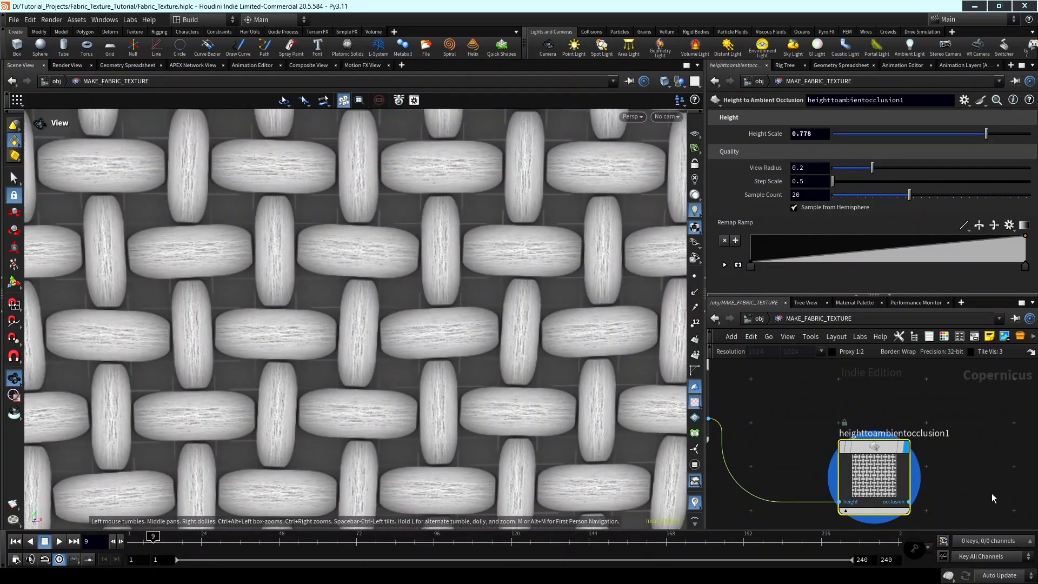
Add another Multiply node above and to the right of heighttoambientocclusion1.
scroll(987, 470, "down", 4)
mouse_move(907, 468)
left_mouse_down()
mouse_move(918, 478)
mouse_move(900, 474)
left_mouse_up()
middle_click_drag(1024, 514, 1001, 500)
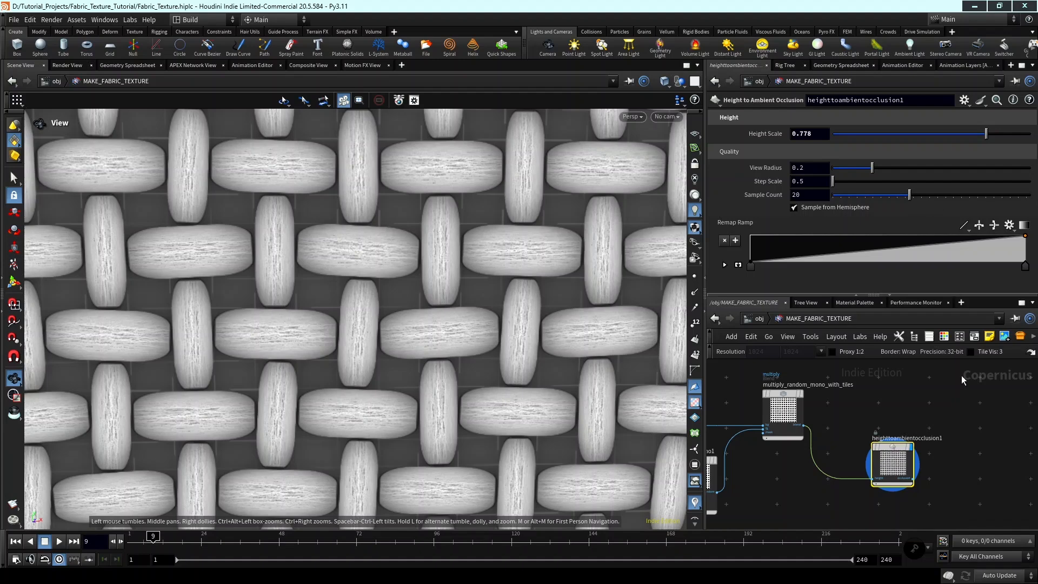
key("Tab")
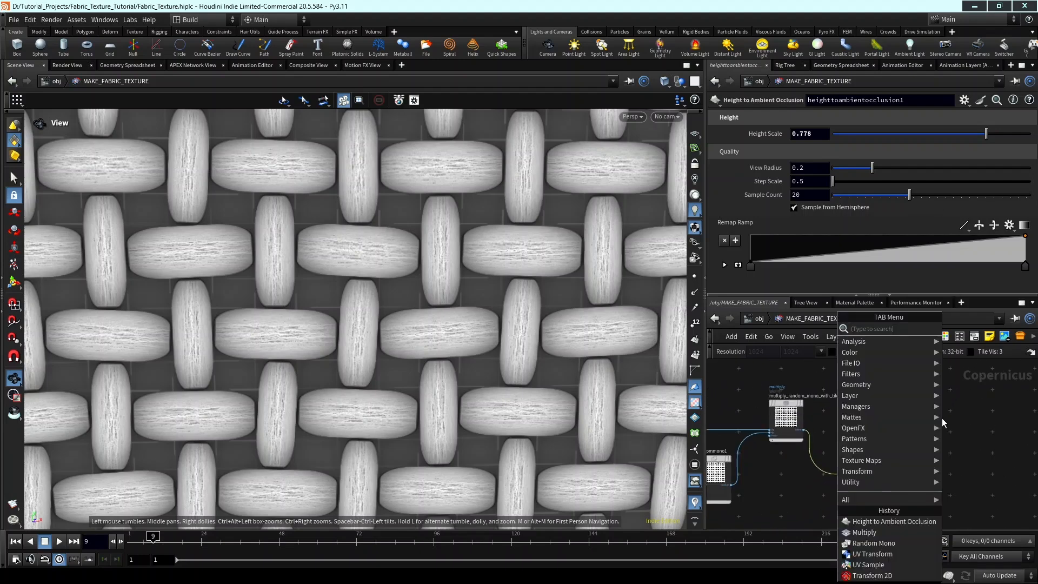
type("m")
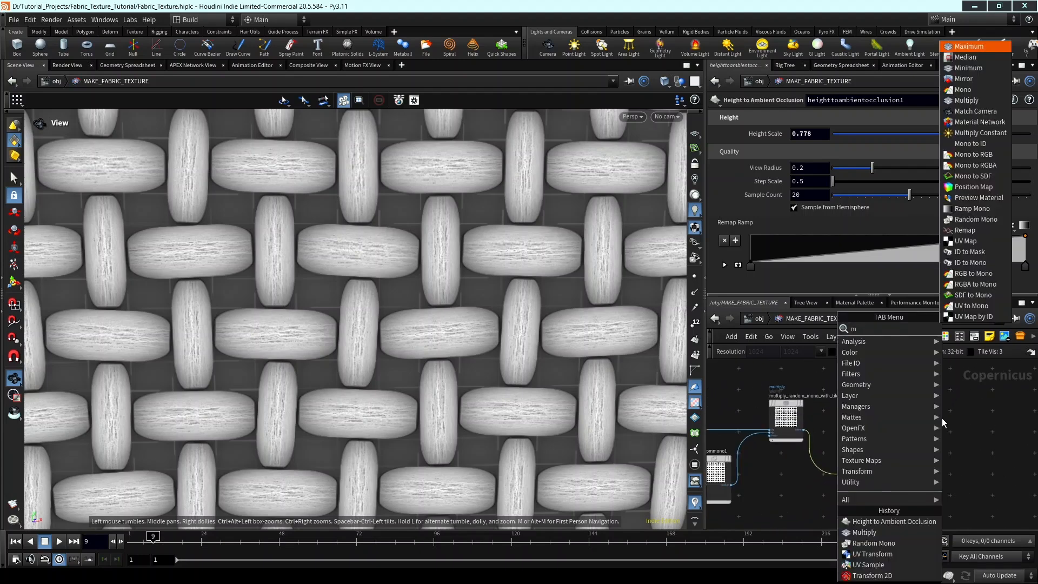
type("ulti")
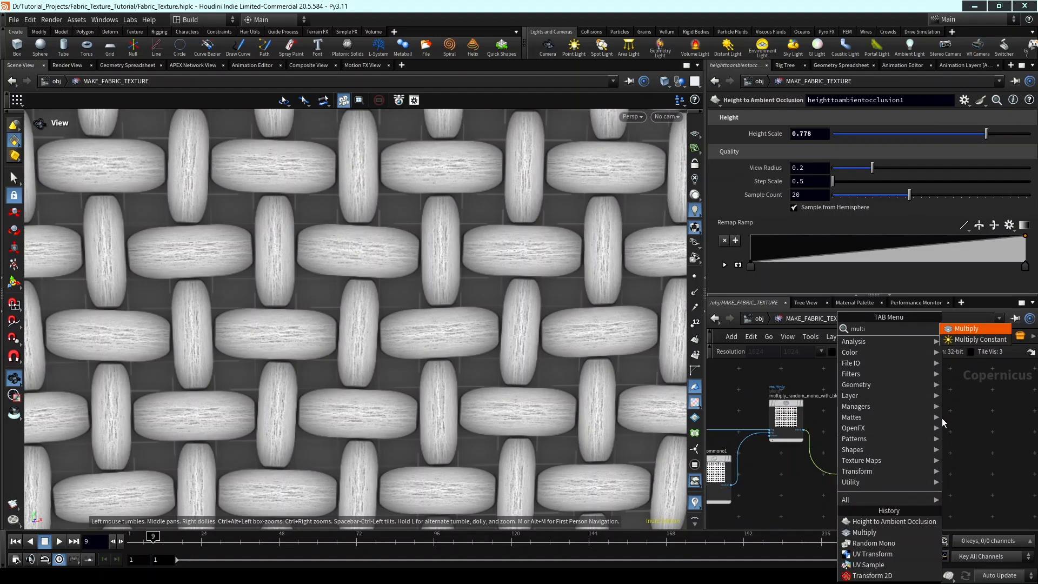
key("Return")
scroll(942, 418, "up", 2)
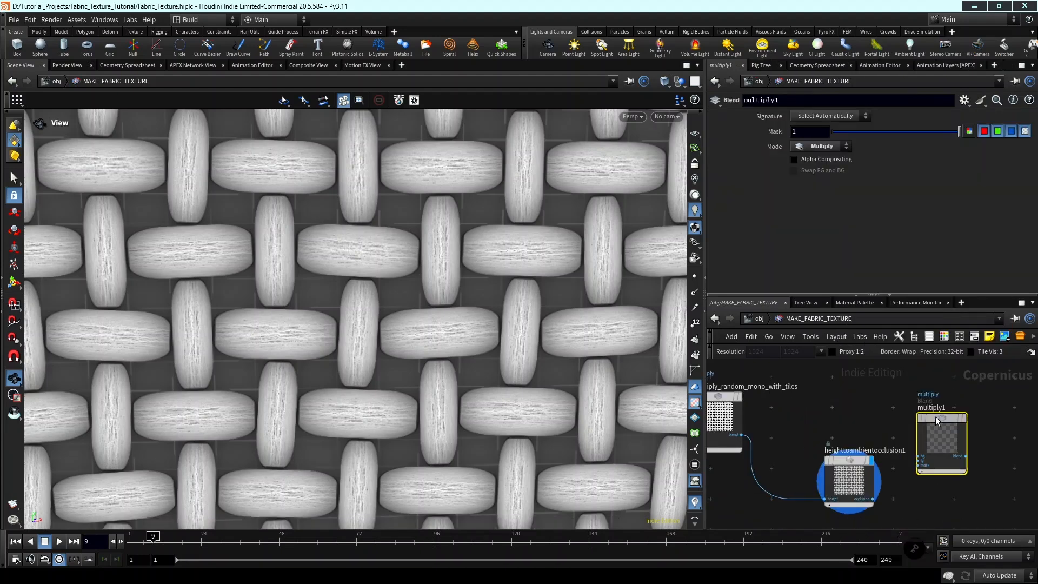
left_click_drag(935, 417, 941, 398)
scroll(897, 435, "down", 1)
middle_click_drag(924, 429, 975, 432)
left_click_drag(976, 436, 992, 442)
scroll(828, 435, "up", 2)
left_click_drag(815, 433, 837, 433)
middle_click_drag(956, 440, 881, 440)
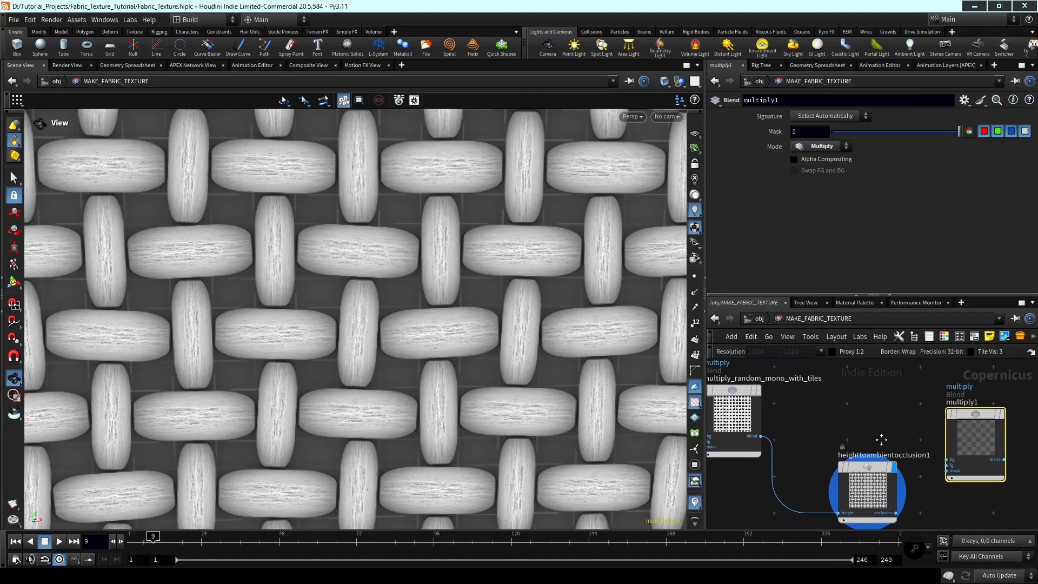
Connect multiply_random_mono_with_tiles to multiply1's bg input and heighttoambientocclusion1 to its fg input, and display multiply1.
left_click(761, 436)
left_click(946, 460)
left_click(947, 465)
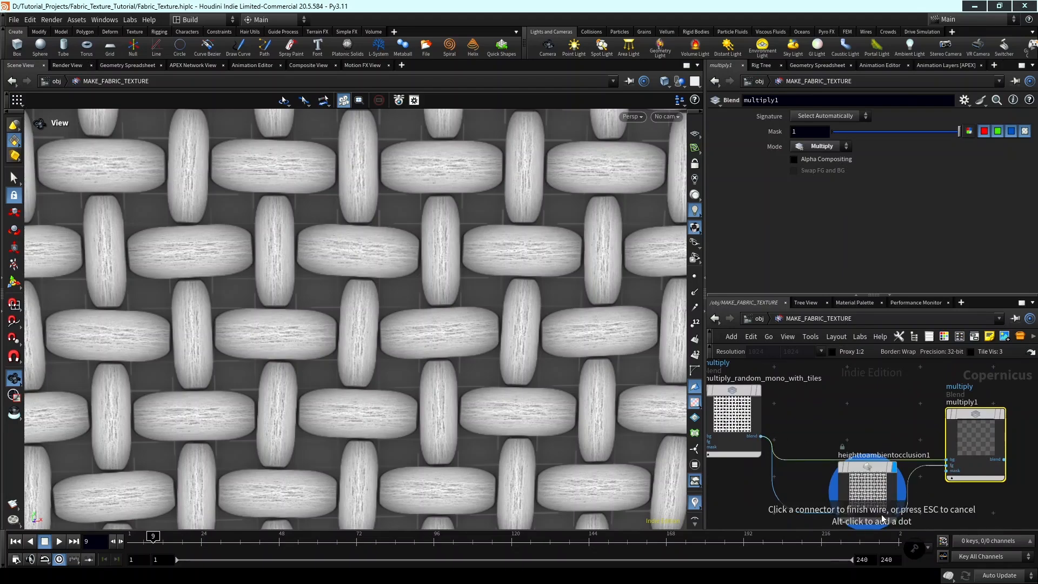
left_click(894, 513)
middle_click_drag(963, 463, 914, 491)
scroll(962, 452, "up", 2)
left_click(946, 435)
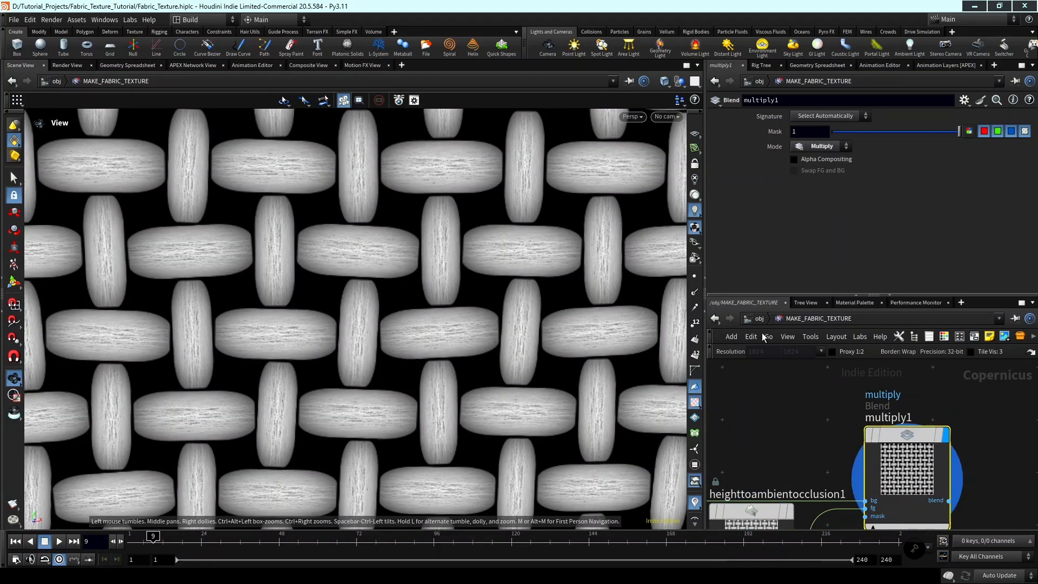
Set multiply1's Mask to 0.487 and check the shaded weave over the whole texture.
left_click_drag(847, 136, 895, 137)
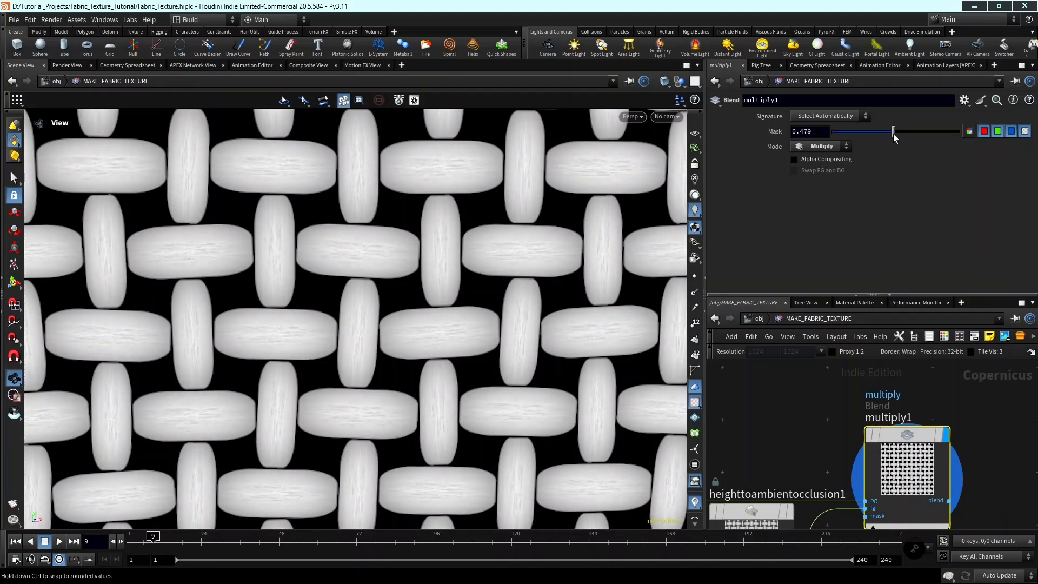
scroll(943, 379, "down", 6)
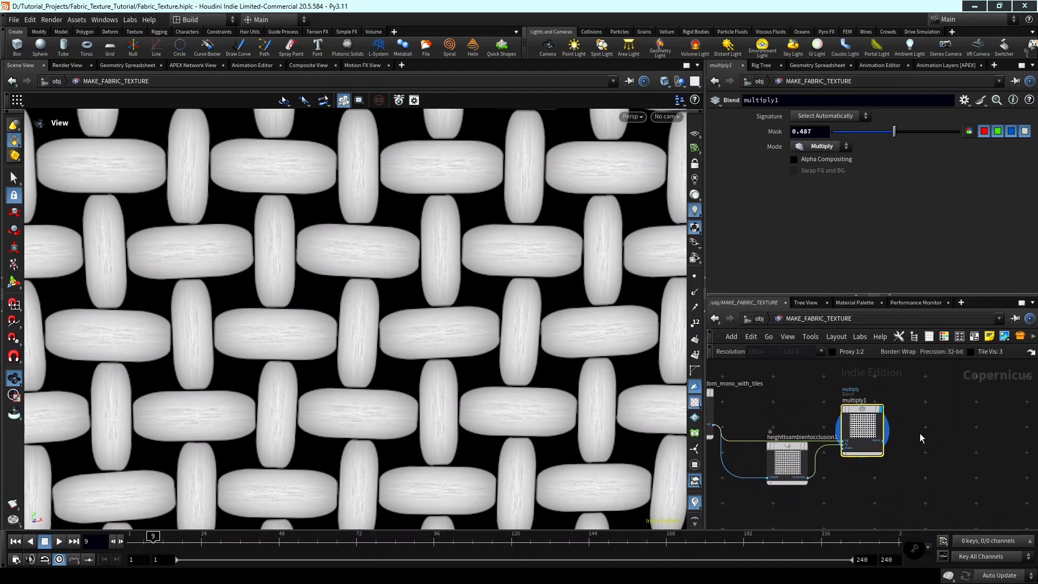
left_click_drag(927, 426, 937, 413)
scroll(1006, 414, "down", 2)
middle_click_drag(1014, 414, 965, 424)
scroll(964, 425, "down", 3)
scroll(497, 397, "down", 6)
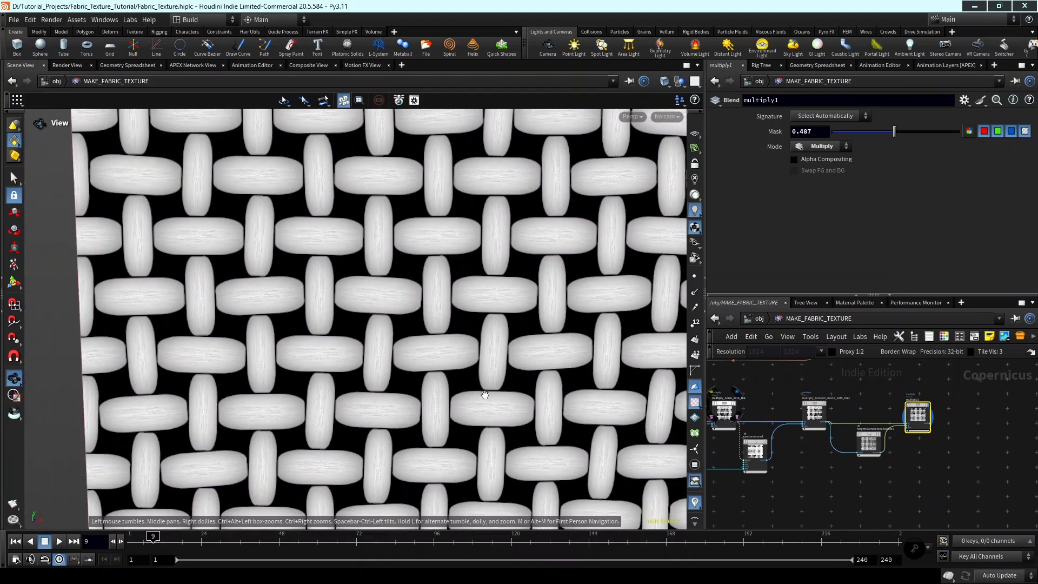
middle_click_drag(510, 407, 476, 361)
scroll(541, 365, "down", 3)
scroll(786, 440, "down", 3)
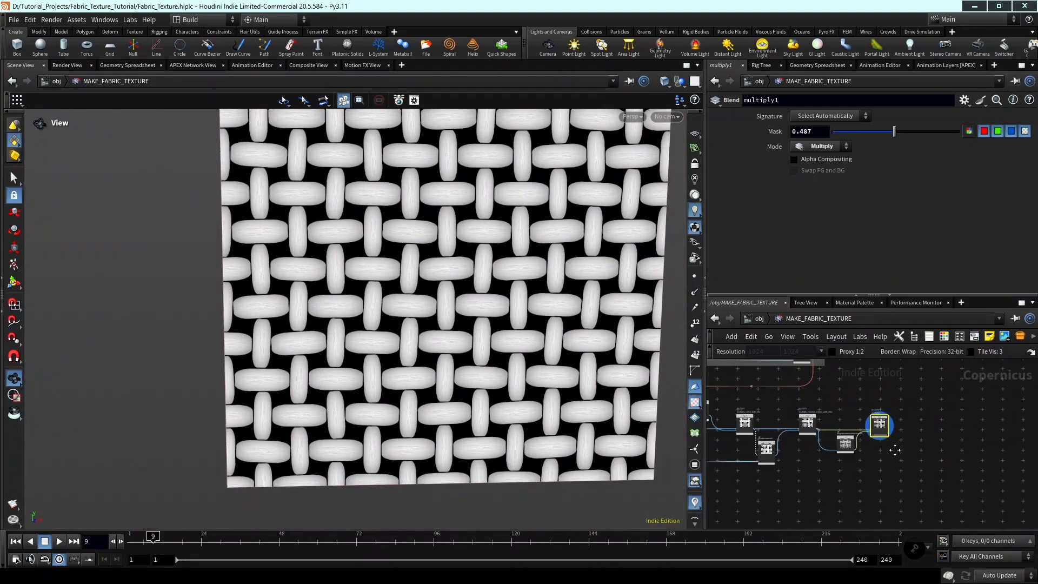
Display the output of tilepattern2 to view the pruned thread pattern.
middle_click_drag(896, 449, 1014, 425)
middle_click_drag(867, 456, 953, 449)
middle_click_drag(822, 451, 855, 452)
scroll(843, 452, "up", 5)
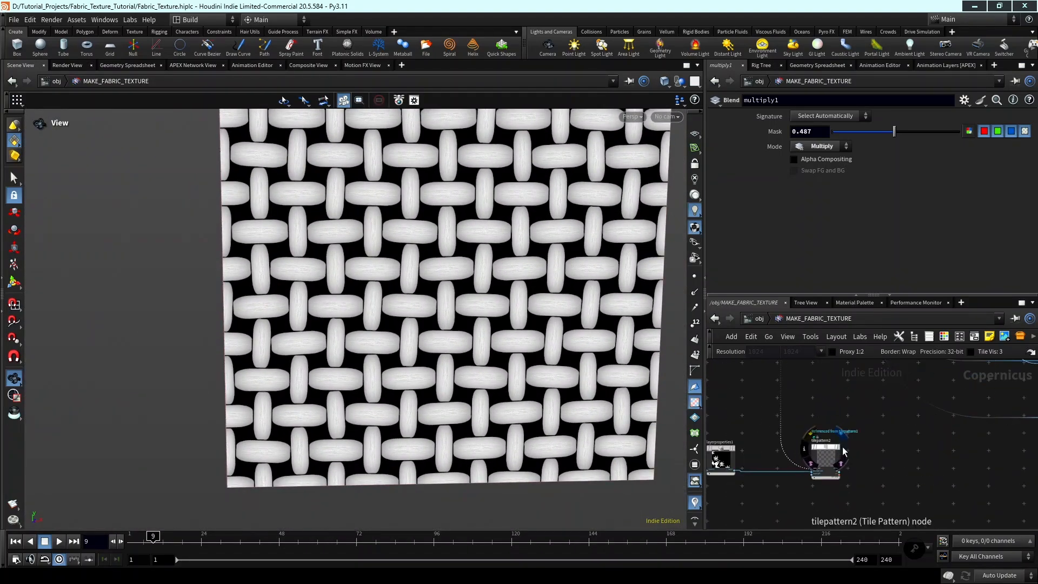
left_click(838, 452)
scroll(832, 451, "down", 3)
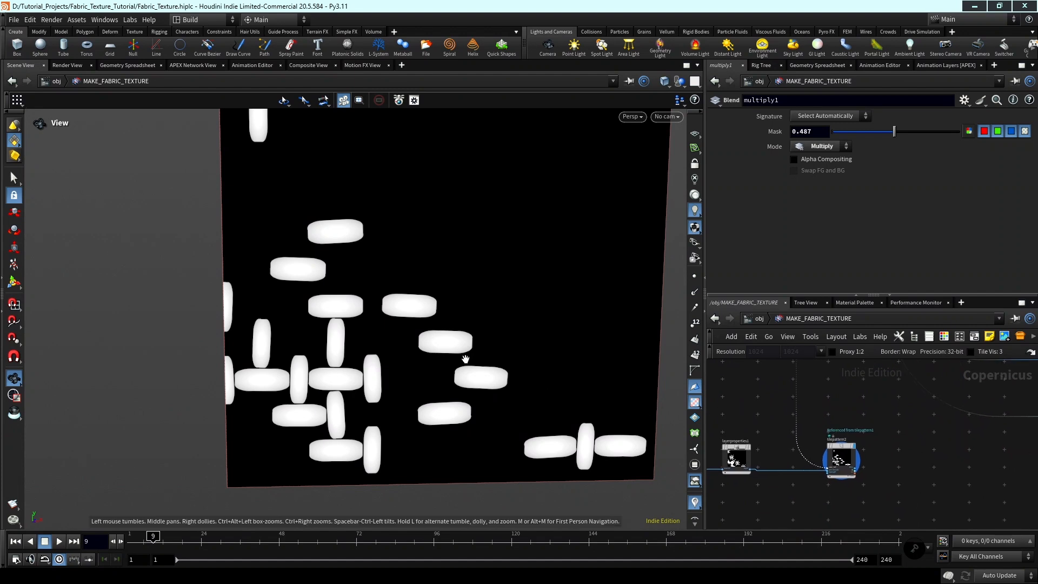
scroll(790, 420, "down", 3)
Set the Divisions of tilepattern1 in the CORRECT UV SETUP box to 32.
middle_click_drag(841, 419, 859, 484)
middle_click_drag(851, 444, 858, 462)
middle_click_drag(869, 426, 868, 480)
scroll(866, 451, "up", 2)
left_click(866, 447)
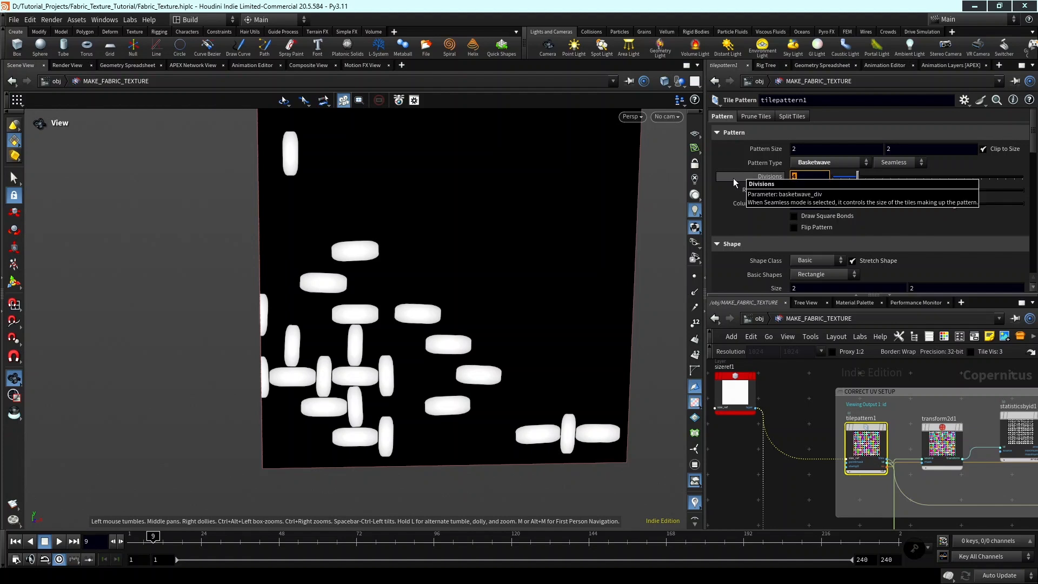
type("32")
key("Return")
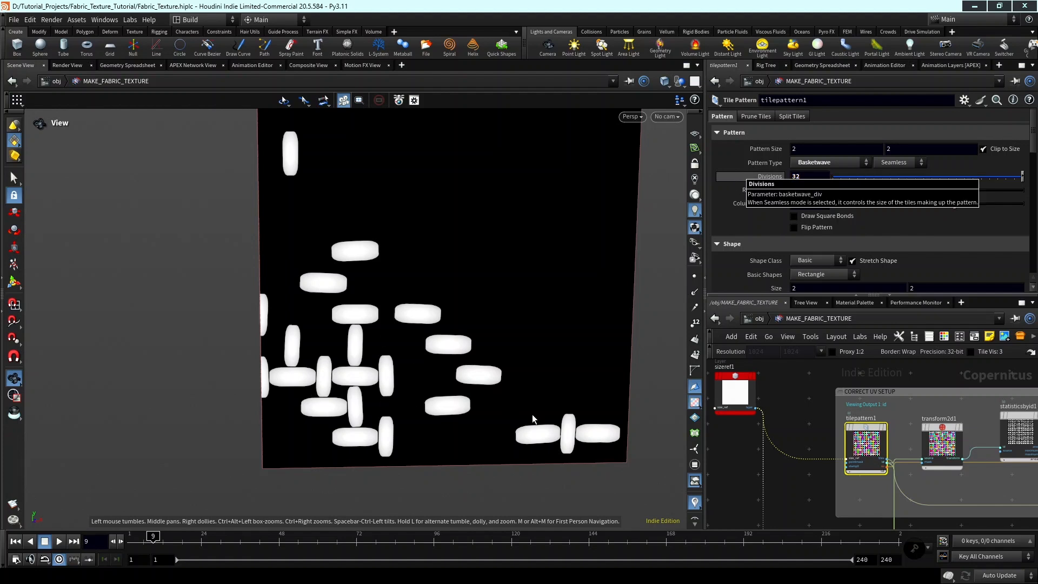
Examine the denser floral thread pattern of tilepattern2 and its place in the node network.
scroll(797, 469, "down", 4)
middle_click_drag(800, 478, 809, 384)
scroll(368, 426, "down", 2)
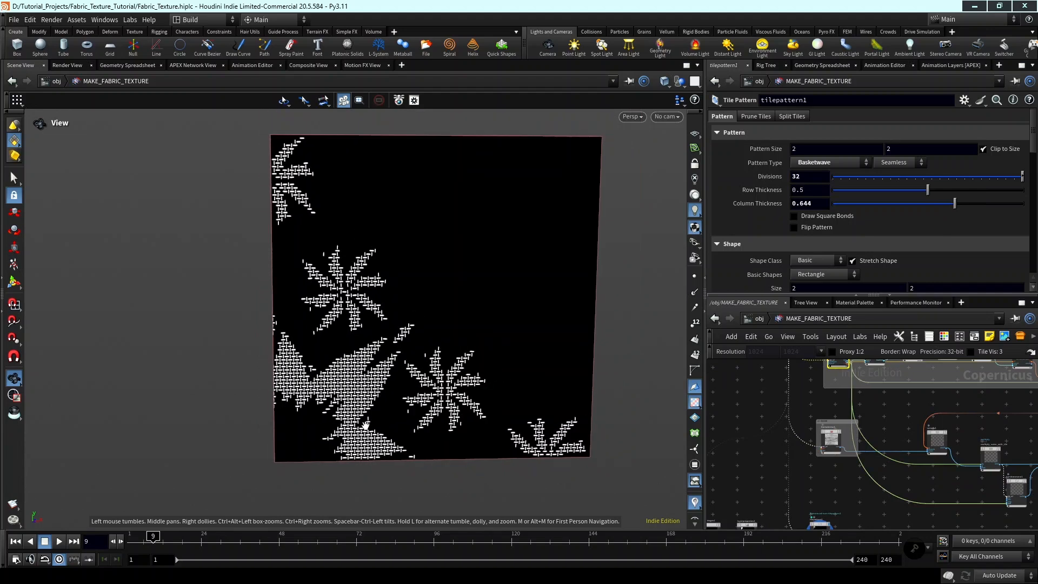
middle_click_drag(366, 426, 345, 414)
scroll(378, 416, "down", 3)
scroll(865, 480, "down", 3)
middle_click_drag(865, 494, 850, 445)
scroll(818, 456, "up", 4)
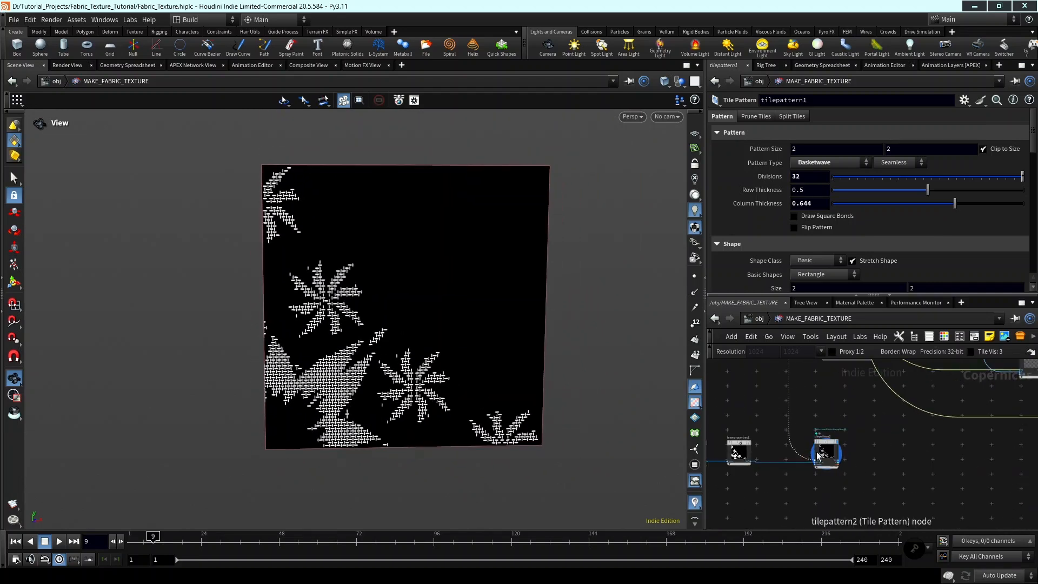
scroll(818, 456, "up", 1)
scroll(851, 471, "down", 3)
middle_click_drag(886, 475, 810, 476)
scroll(821, 459, "up", 4)
scroll(855, 468, "down", 5)
scroll(811, 475, "up", 1)
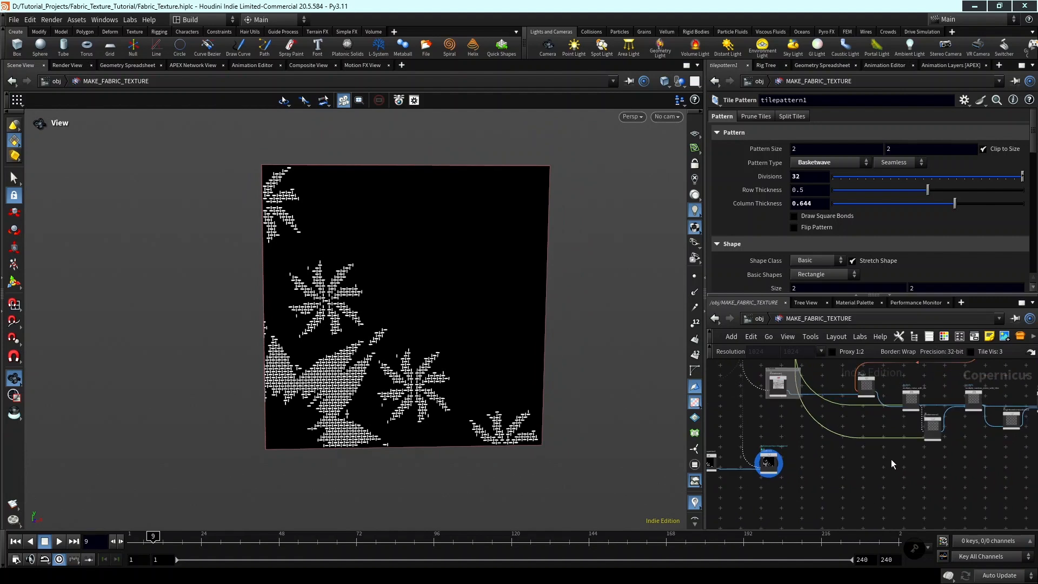
Add a Multiply node to the right of tilepattern2.
middle_click_drag(952, 456, 890, 477)
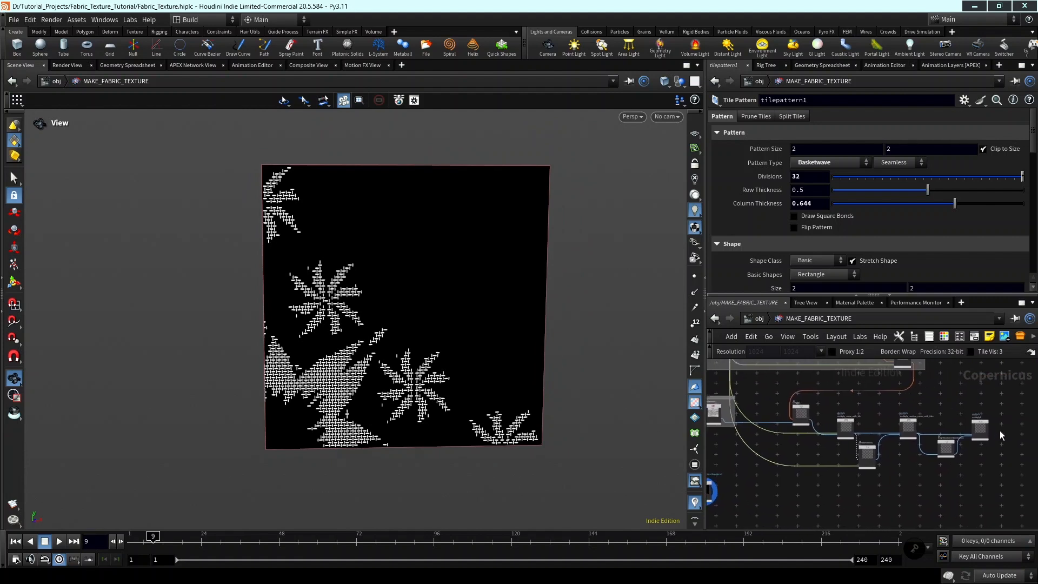
scroll(999, 427, "up", 3)
middle_click_drag(997, 427, 993, 440)
scroll(992, 440, "down", 2)
middle_click_drag(824, 499, 985, 481)
scroll(874, 481, "up", 2)
scroll(875, 481, "down", 2)
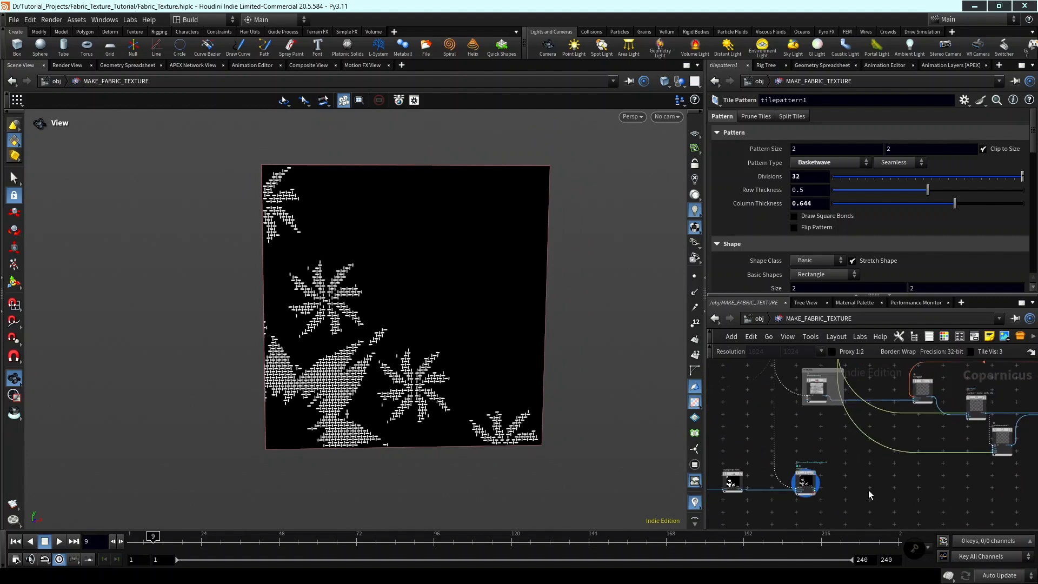
scroll(867, 489, "up", 4)
key("Tab")
type("mult")
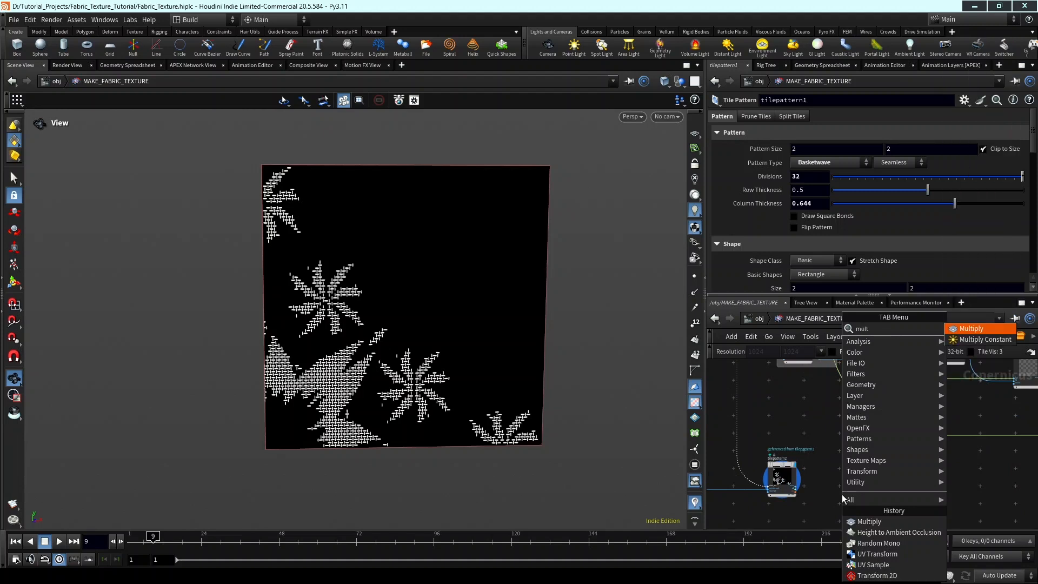
key("Return")
left_click(843, 498)
scroll(846, 495, "up", 3)
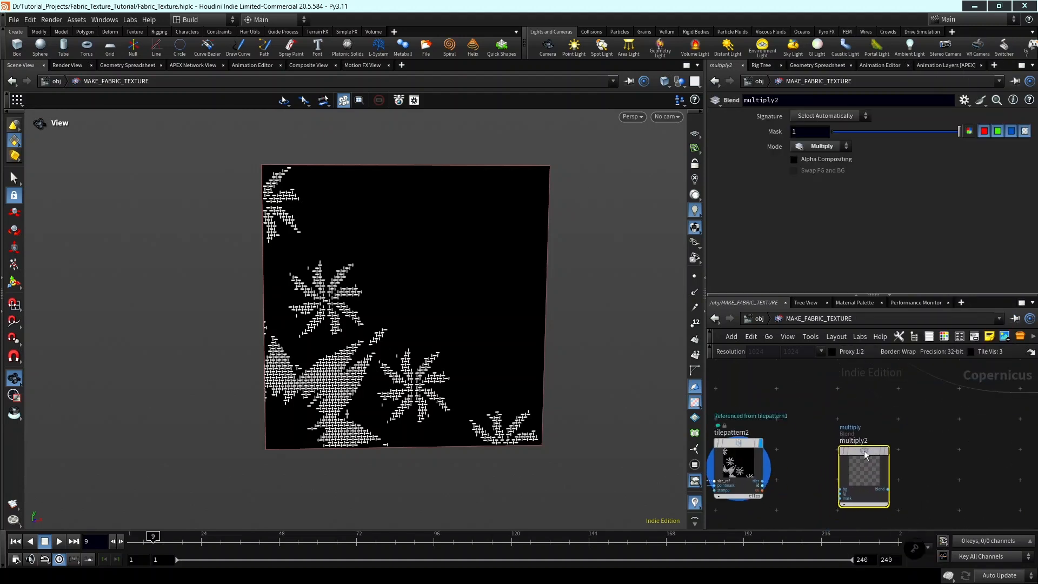
Connect the tiles output of tilepattern2 to multiply2's bg input.
scroll(859, 481, "down", 2)
scroll(874, 475, "up", 3)
left_click(871, 474)
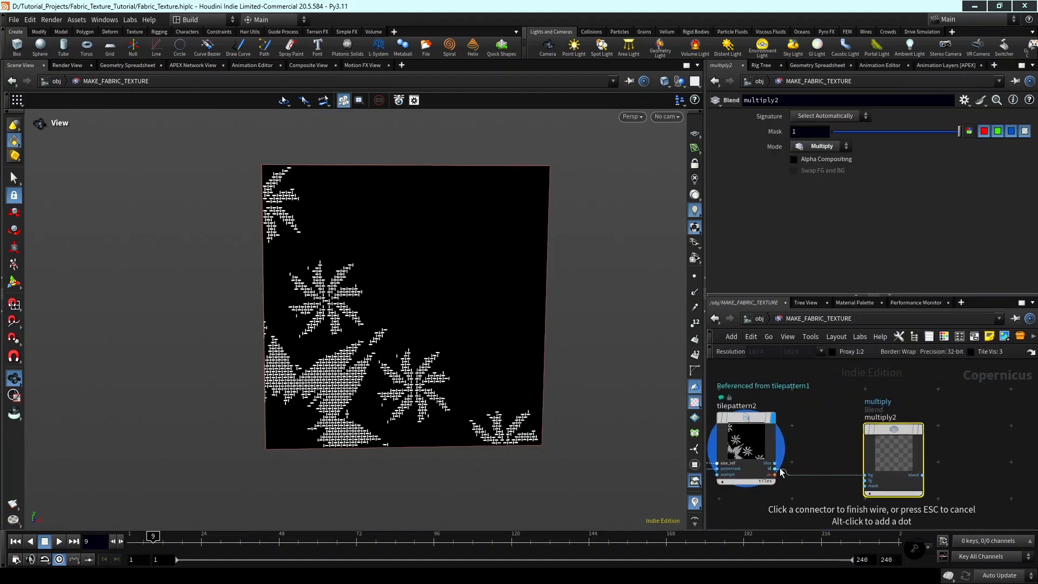
left_click(774, 463)
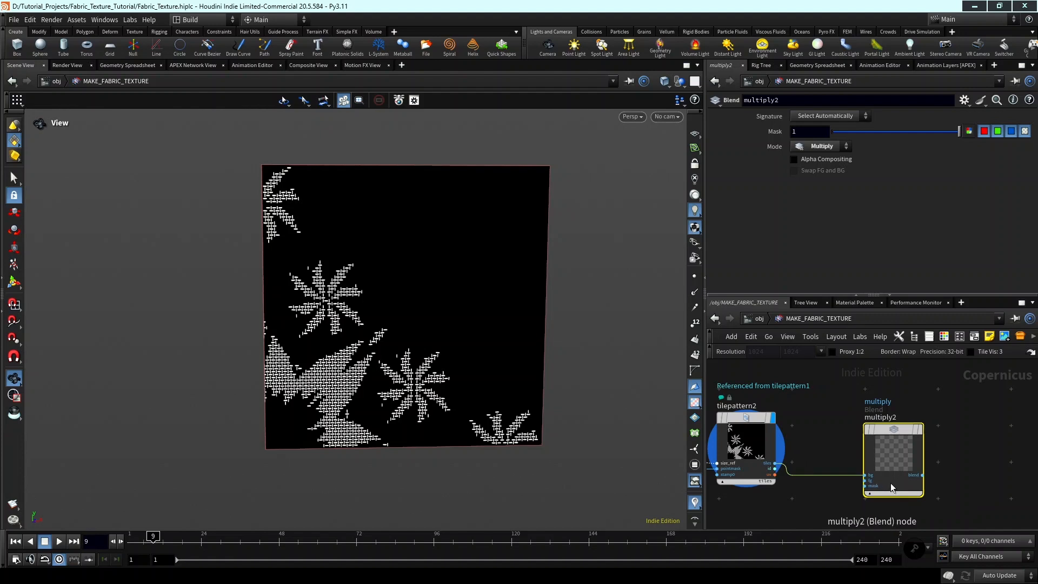
Connect the blend output of multiply_random_mono_with_tiles to multiply2's fg input.
left_click_drag(906, 467, 924, 473)
middle_click_drag(873, 488, 825, 477)
scroll(846, 473, "up", 3)
left_click(834, 475)
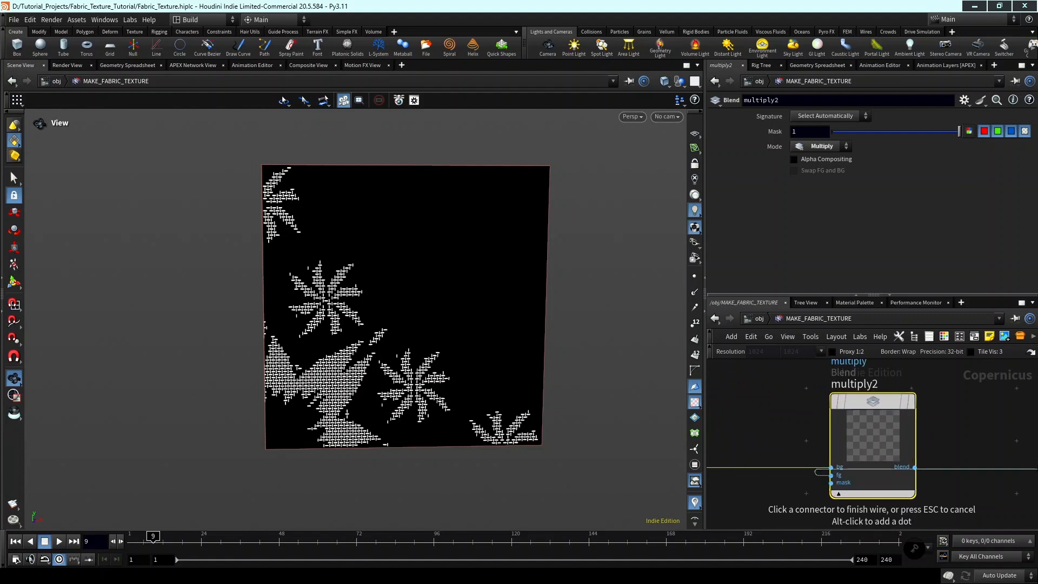
scroll(889, 460, "down", 5)
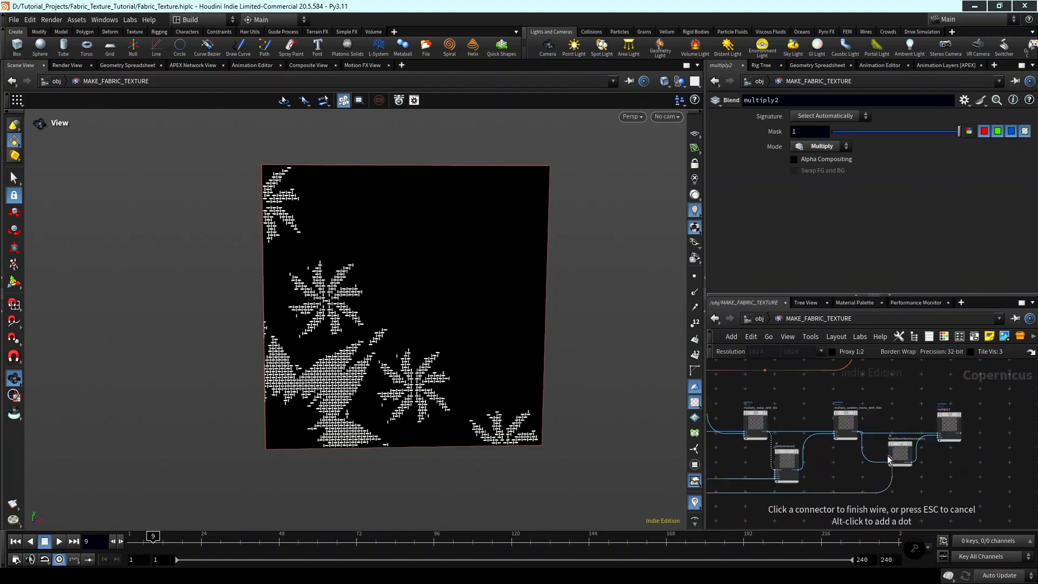
scroll(859, 431, "up", 5)
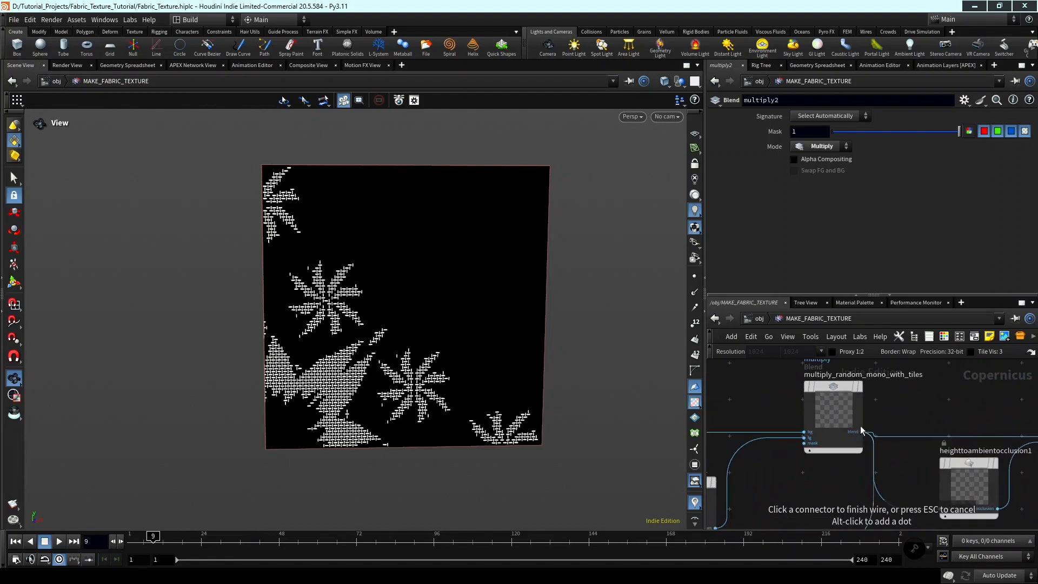
scroll(865, 413, "down", 3)
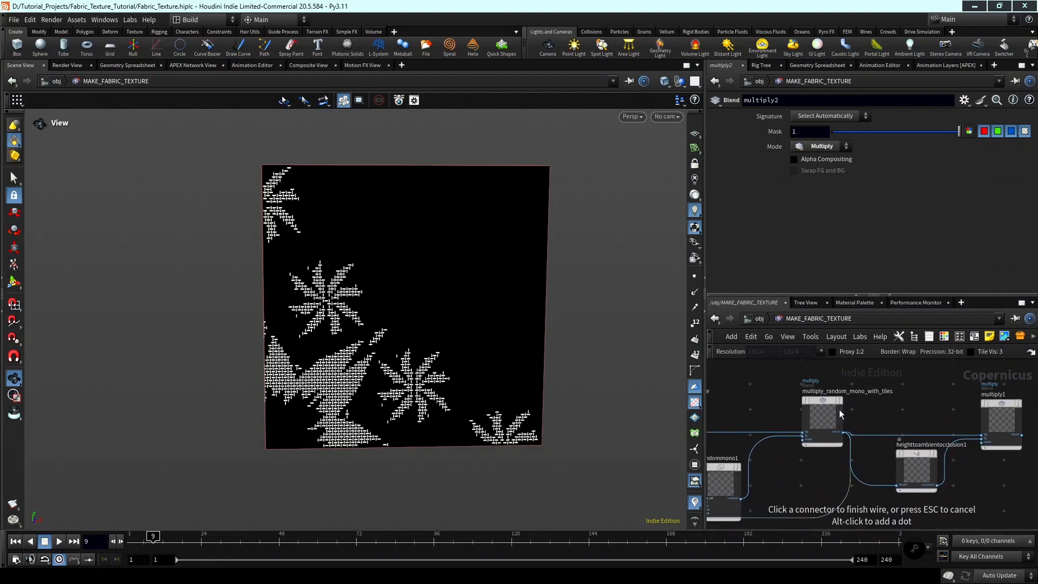
left_click(844, 430)
Rename the multiply1 node fed by heighttoambientocclusion1 as multiply_occlusion.
middle_click_drag(918, 453, 832, 447)
scroll(895, 459, "up", 2)
scroll(861, 451, "down", 1)
left_click(833, 450)
scroll(832, 450, "up", 1)
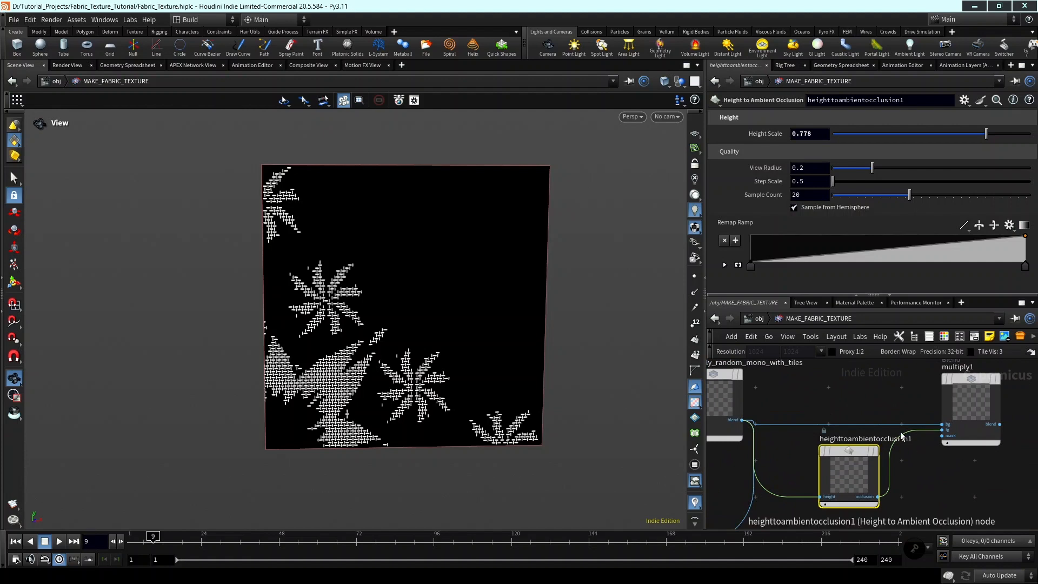
middle_click_drag(937, 450, 910, 483)
left_click(939, 398)
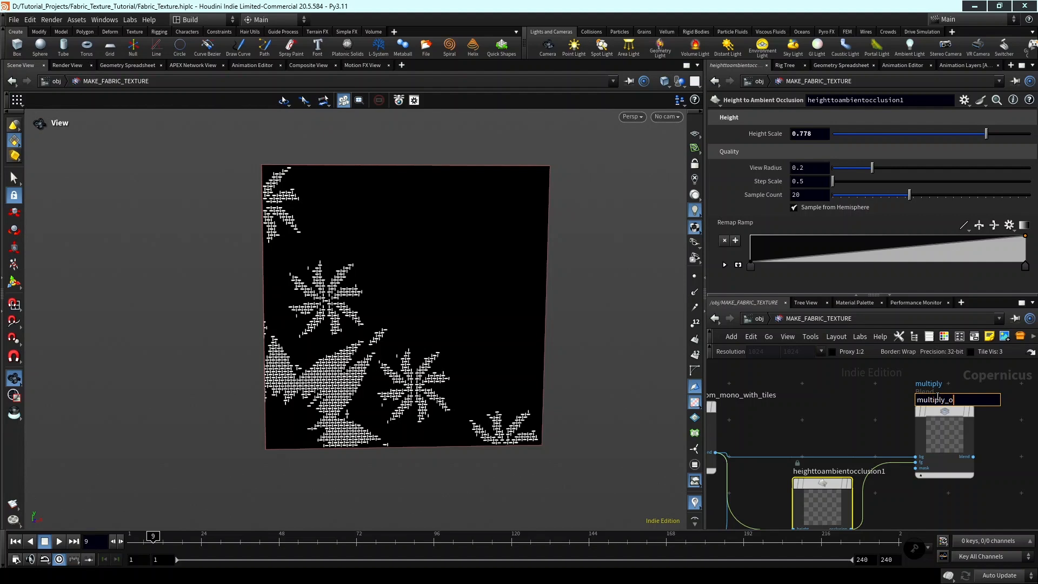
key("Return")
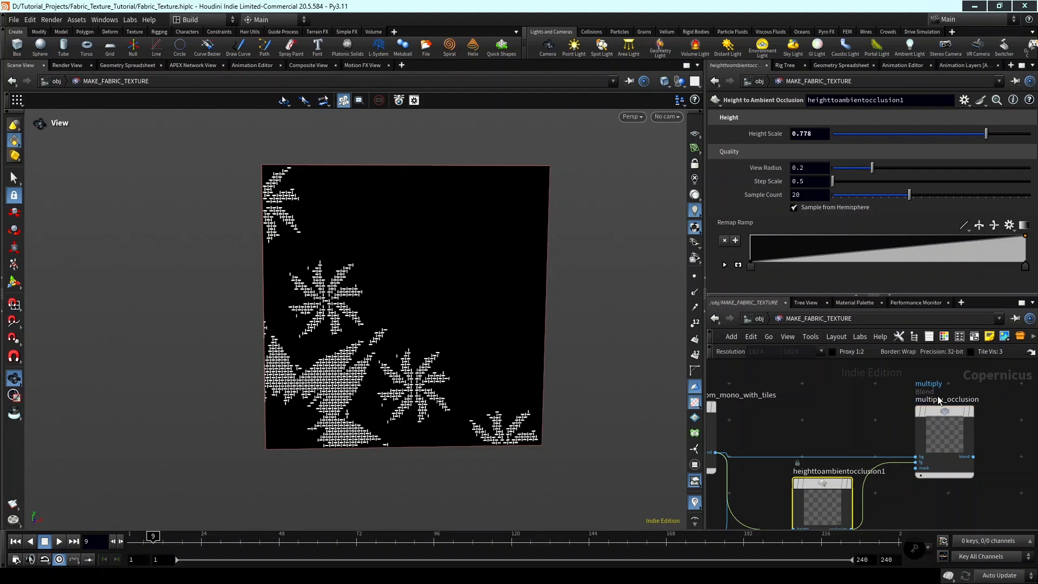
Display multiply2's output and examine the floral thread pattern up close and as a whole.
scroll(939, 400, "down", 8)
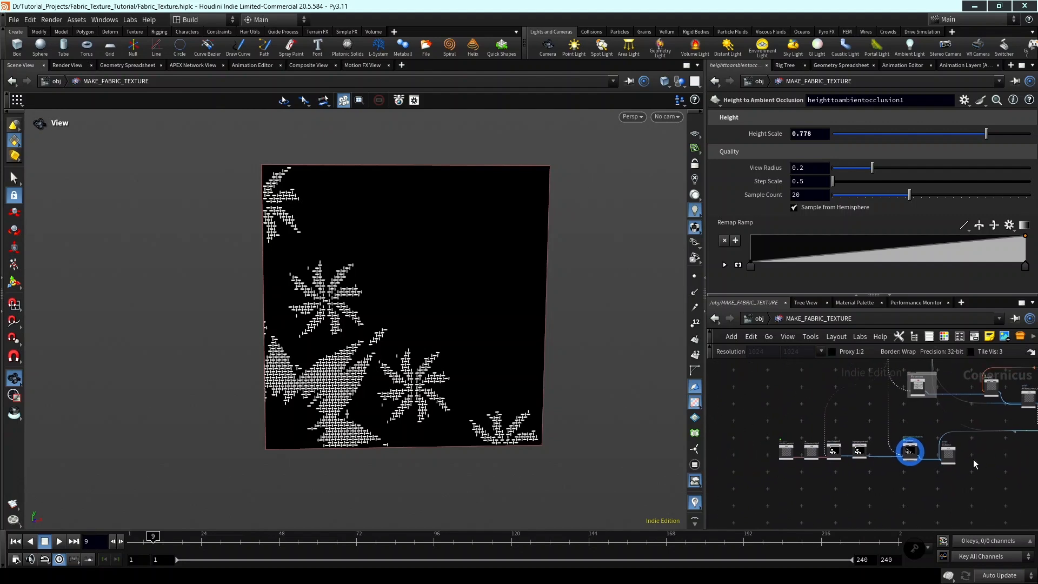
scroll(967, 454, "up", 5)
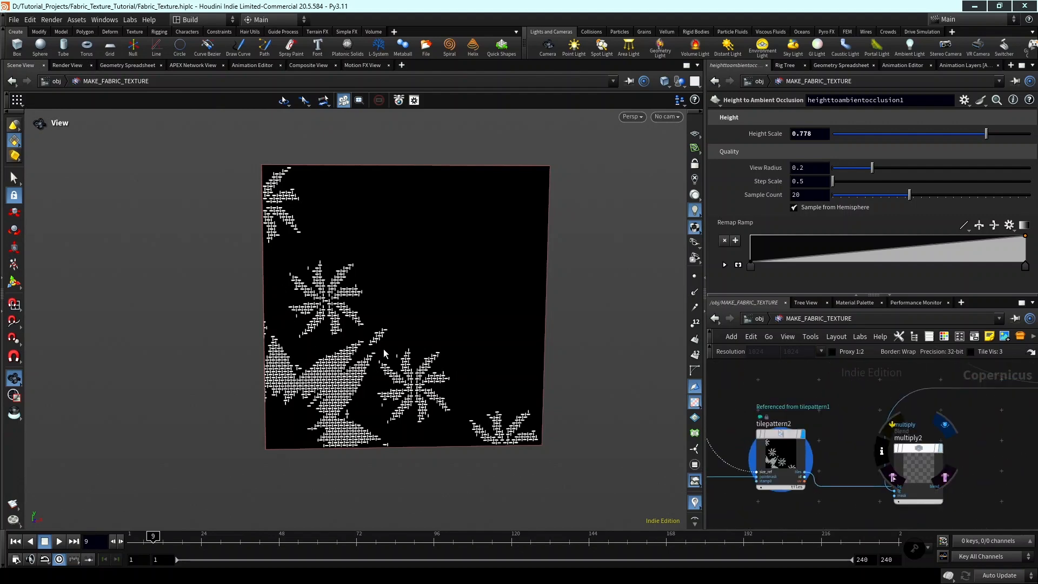
scroll(343, 335, "up", 6)
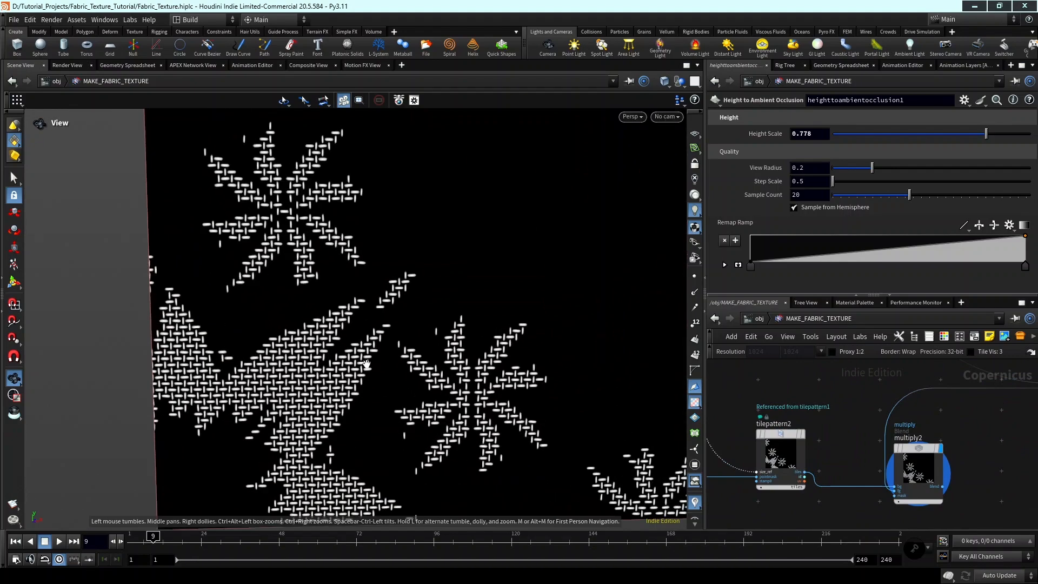
scroll(344, 335, "up", 6)
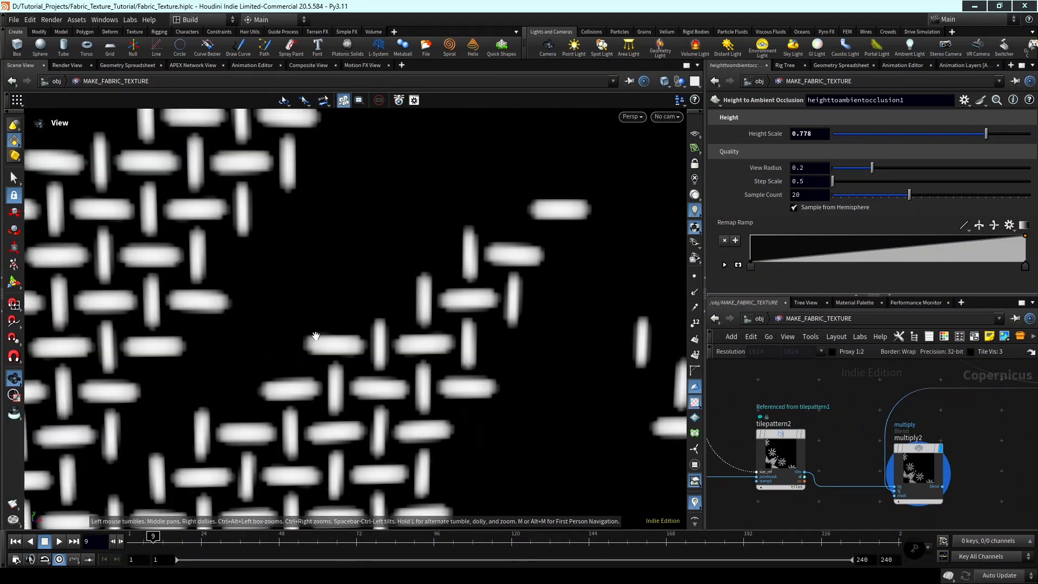
scroll(334, 343, "down", 3)
middle_click_drag(335, 344, 381, 347)
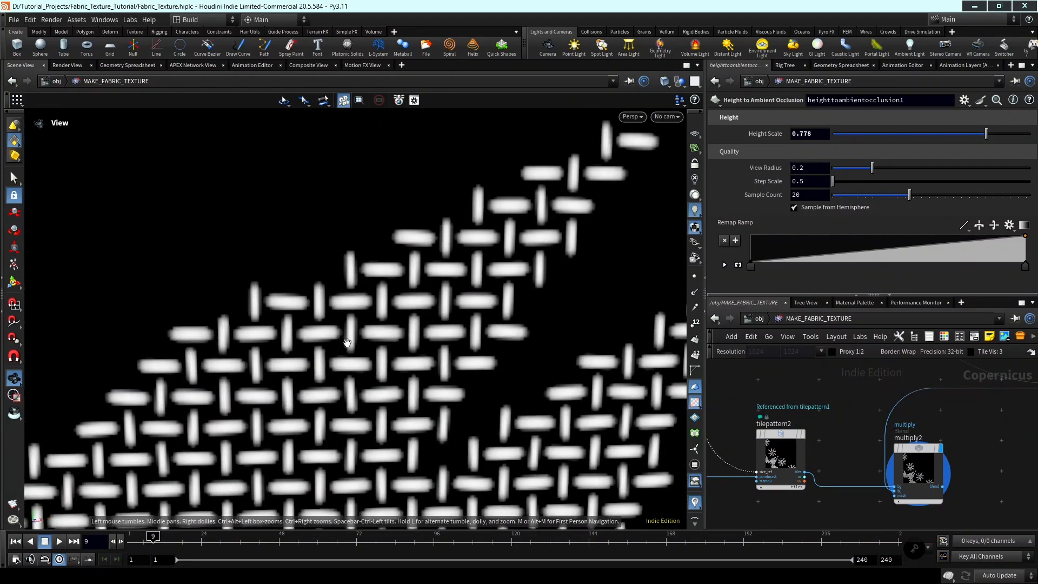
scroll(347, 342, "down", 10)
middle_click_drag(449, 372, 363, 295)
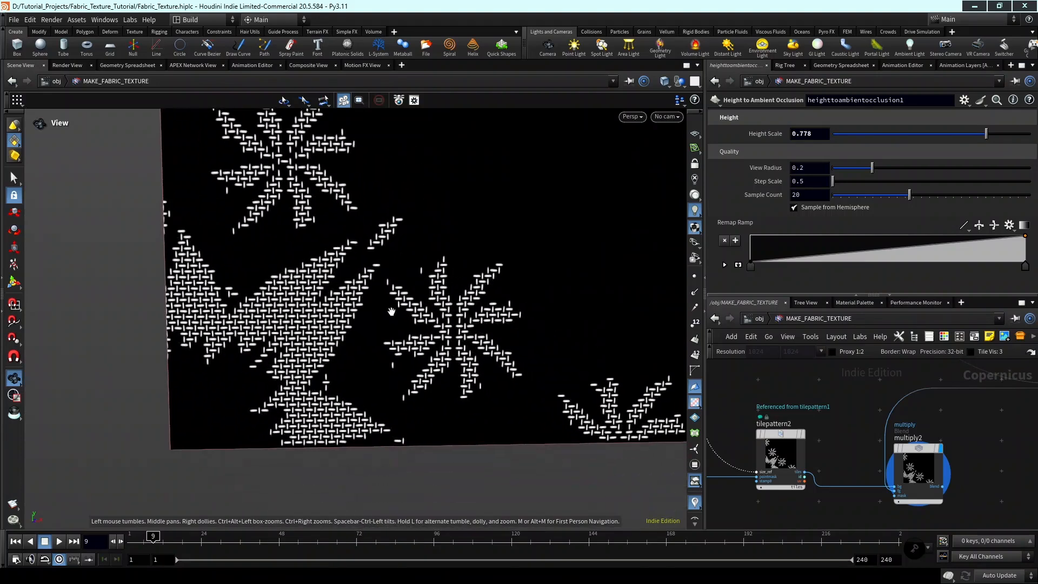
scroll(363, 295, "down", 4)
scroll(984, 459, "down", 3)
Add a Height to Normal node to the right of multiply2.
middle_click_drag(984, 460, 912, 440)
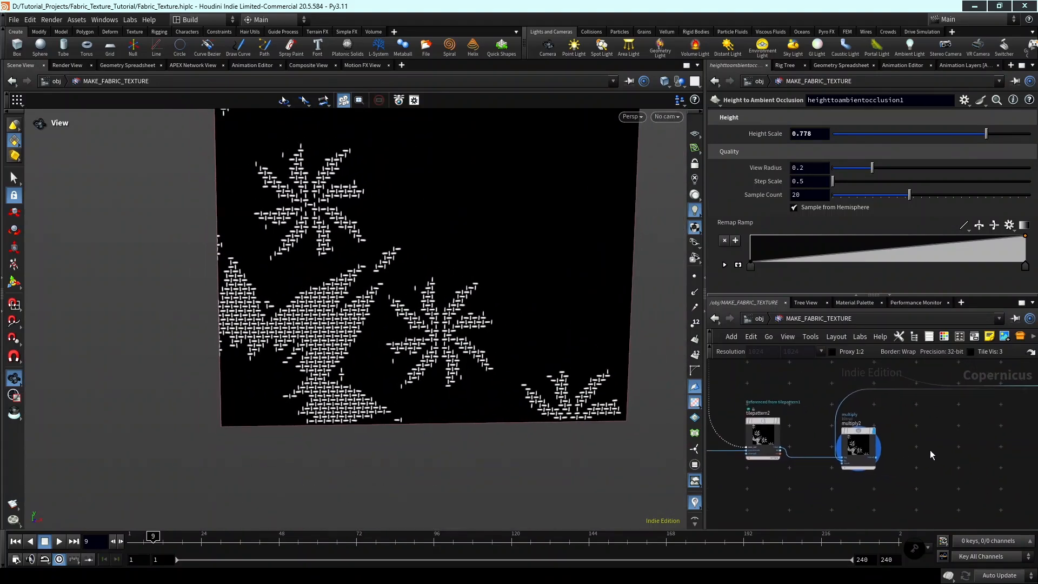
key("Tab")
type("hei")
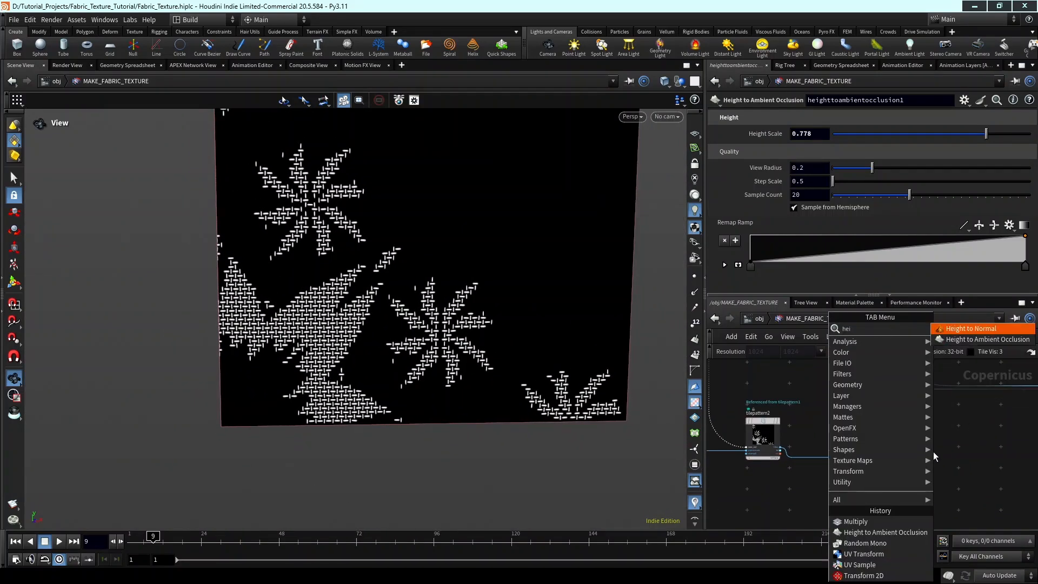
key("Return")
key("Return")
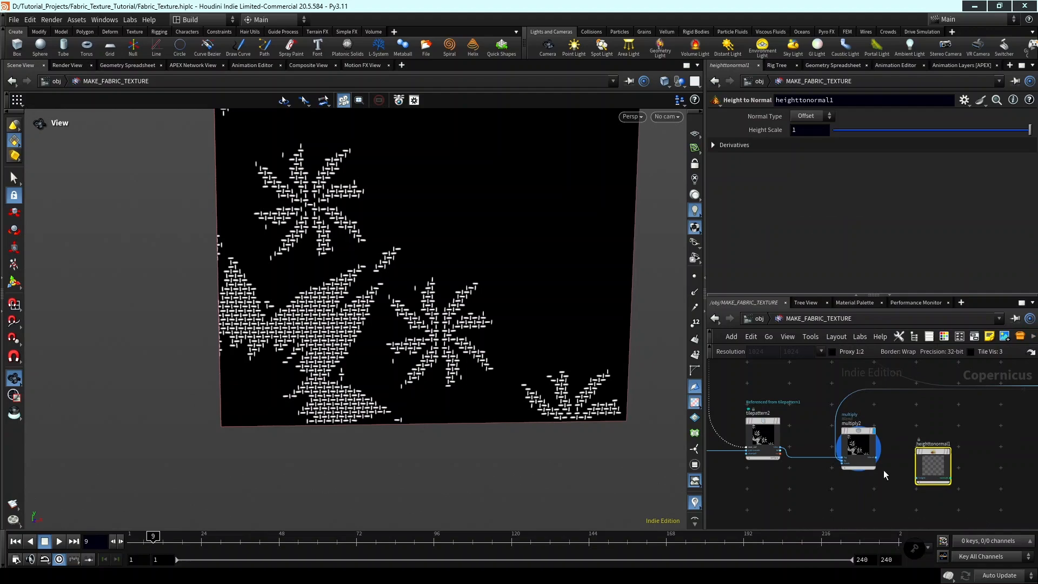
Feed multiply2's output into heighttonormal1's height input and display the resulting normal map.
scroll(914, 465, "up", 4)
left_click(834, 442)
left_click(918, 483)
middle_click_drag(951, 459, 890, 473)
scroll(919, 456, "up", 3)
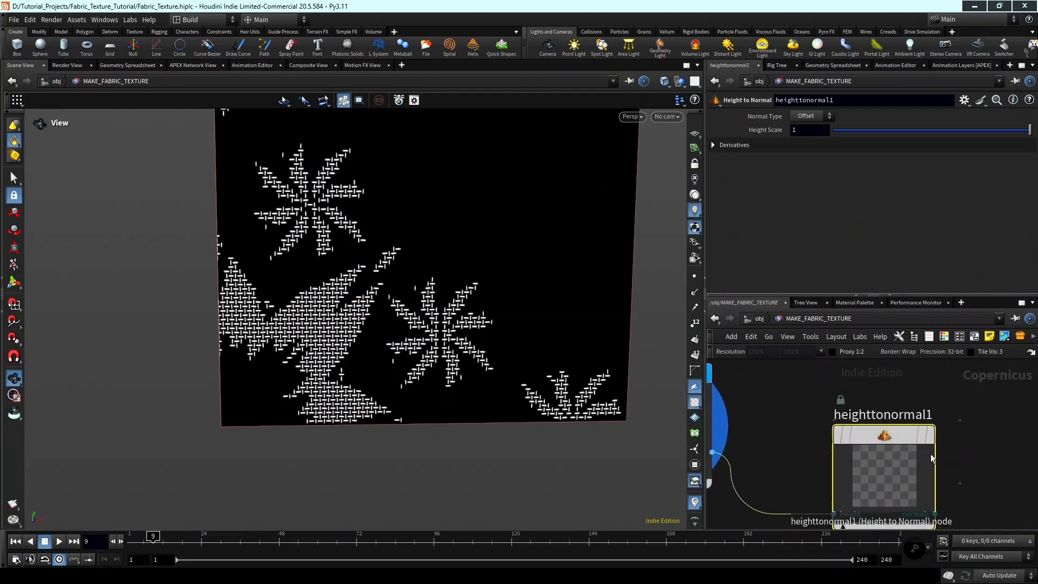
left_click(930, 435)
scroll(568, 264, "up", 10)
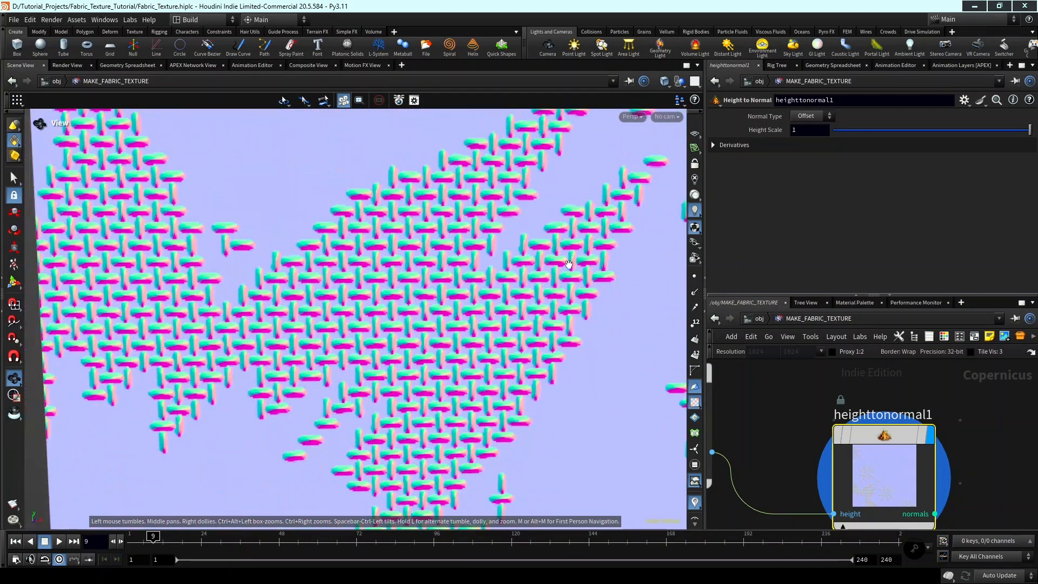
Lower heighttonormal1's Height Scale to 0.027 and inspect the thread normals up close.
mouse_move(859, 133)
left_mouse_down()
mouse_move(878, 133)
mouse_move(837, 135)
left_mouse_up()
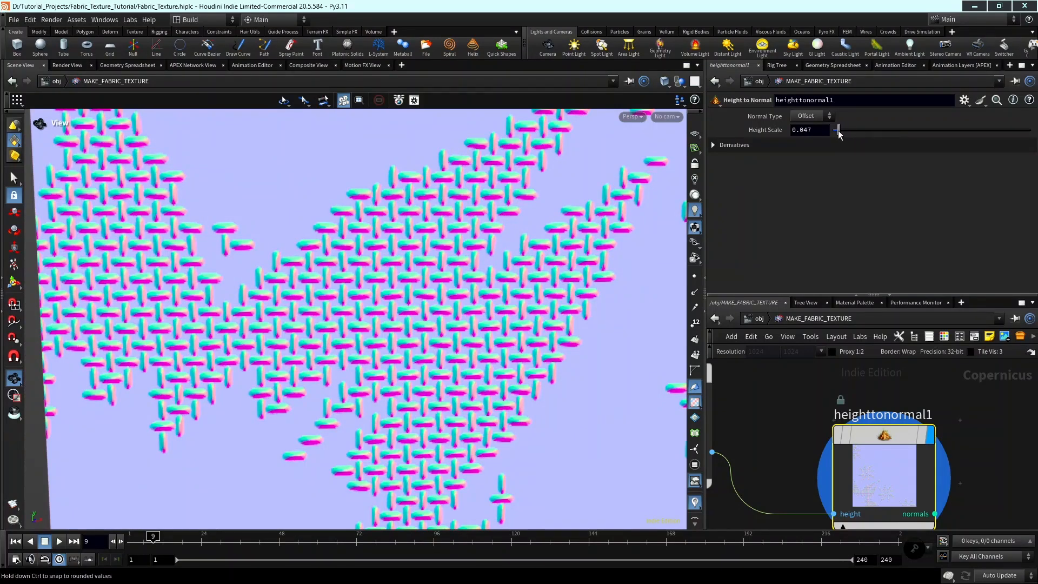
scroll(661, 178, "up", 5)
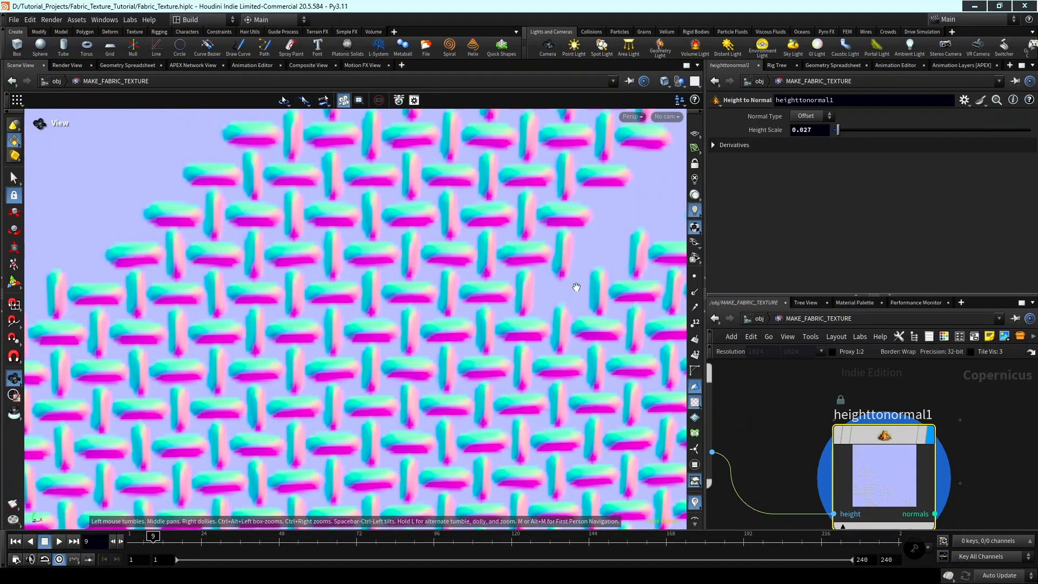
Try a mask of 0.979 on the multiply_noise_with_tile blend, check the floral normals, and undo the change.
scroll(1009, 443, "down", 4)
scroll(1033, 453, "down", 4)
middle_click_drag(1031, 453, 804, 524)
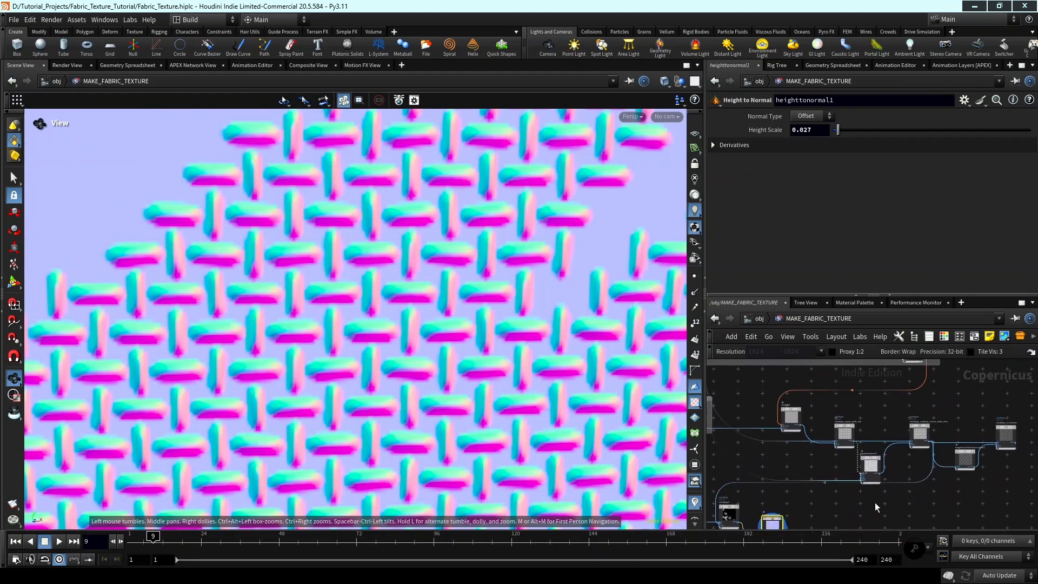
scroll(826, 449, "up", 5)
left_click(896, 443)
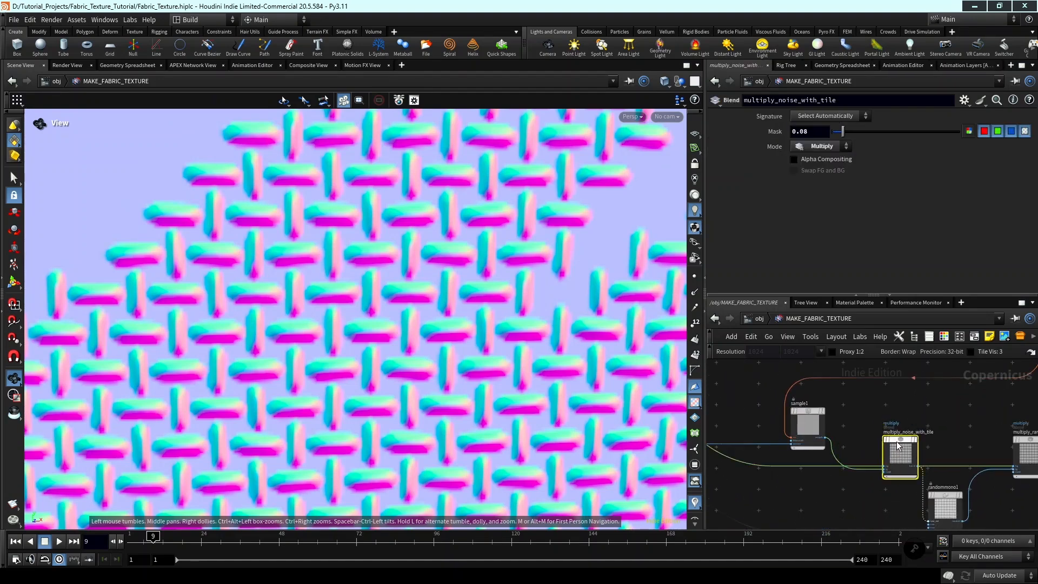
mouse_move(916, 445)
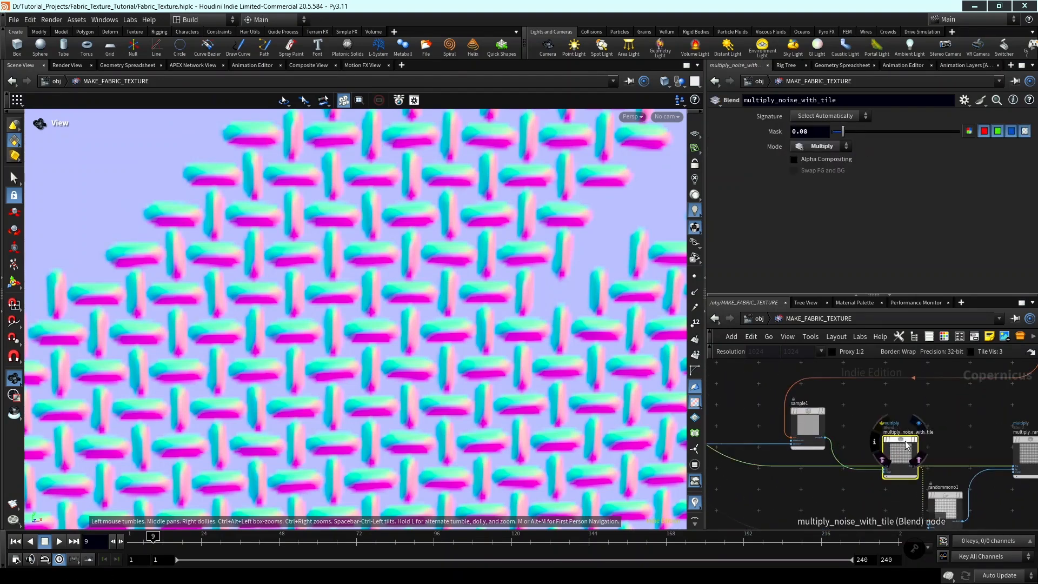
left_click_drag(842, 131, 956, 135)
scroll(806, 459, "down", 5)
middle_click_drag(807, 459, 724, 377)
scroll(518, 357, "down", 5)
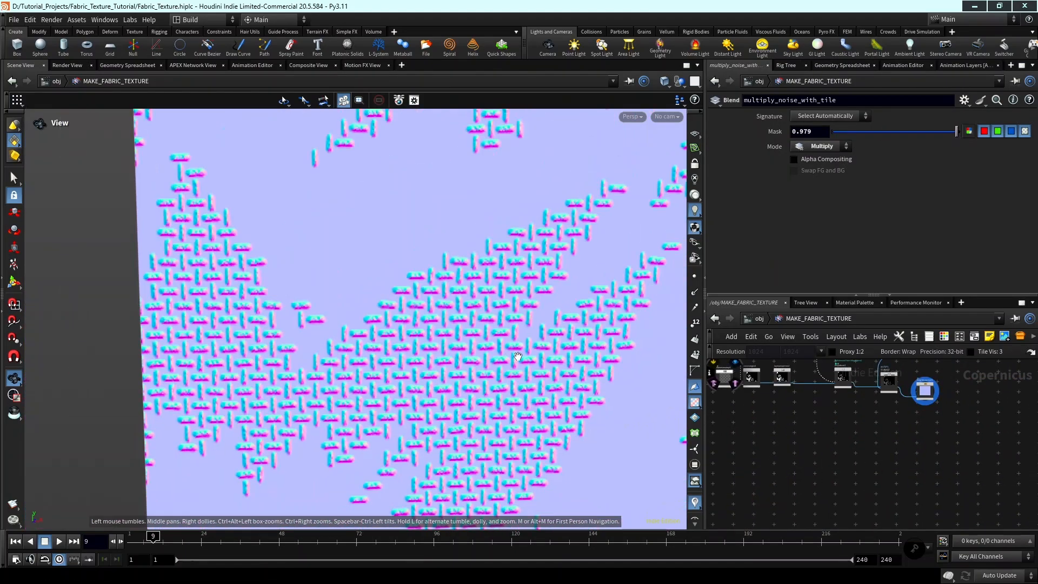
scroll(518, 357, "down", 6)
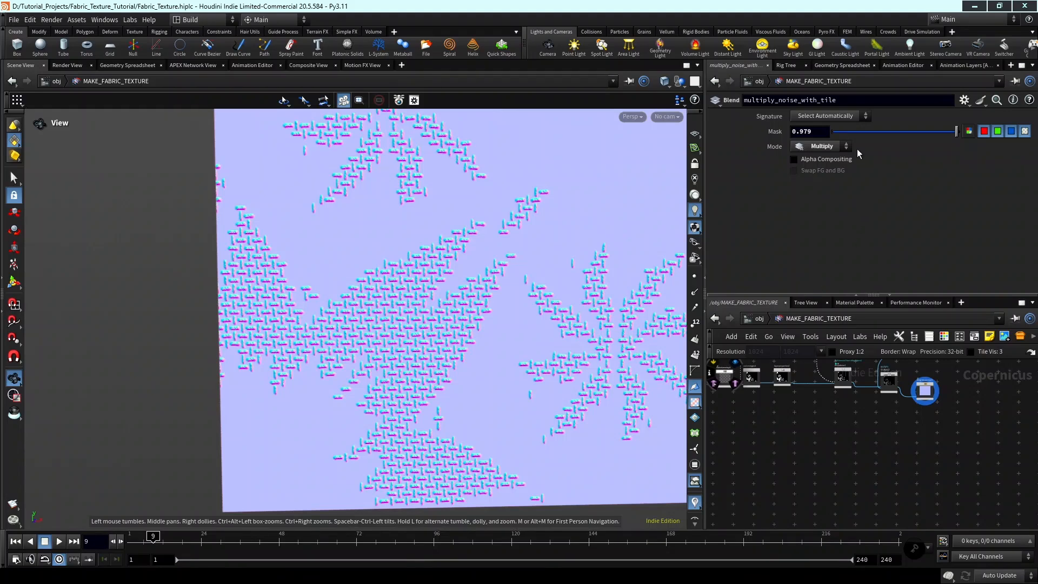
key("ctrl+z")
Delete the heighttonormal1 node next to multiply2.
scroll(803, 477, "down", 2)
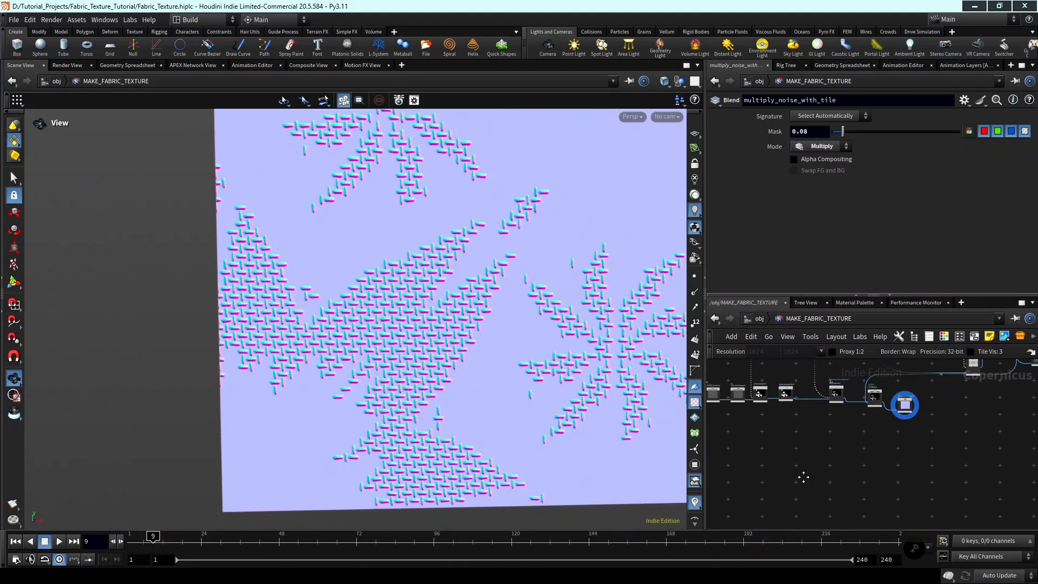
middle_click_drag(804, 477, 992, 442)
scroll(937, 458, "down", 2)
left_click(886, 432)
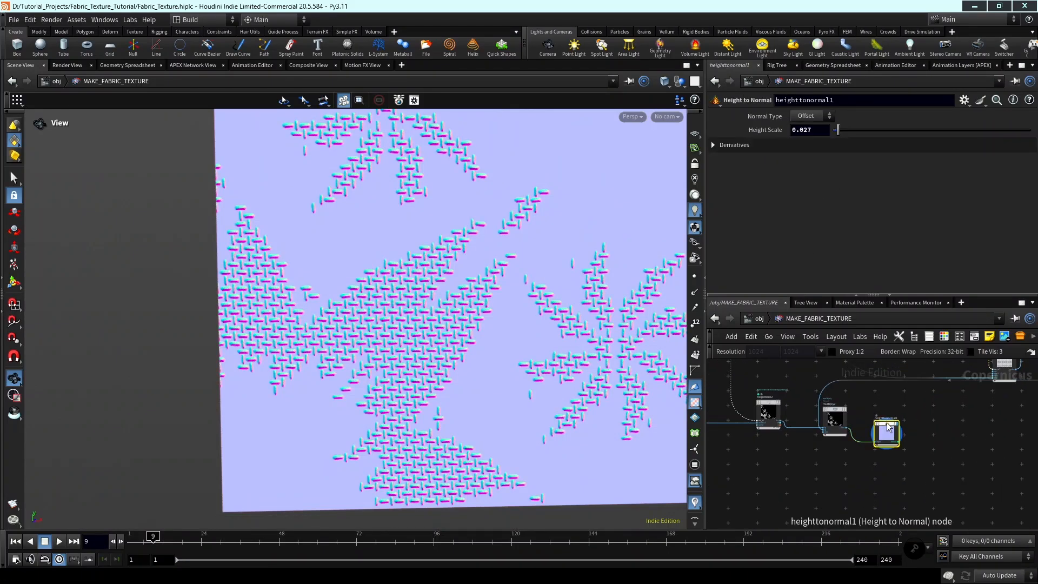
key("Delete")
Go back through the network to the CORRECT UV SETUP group and display transform2d1's output.
scroll(936, 439, "down", 2)
middle_click_drag(980, 384, 904, 505)
scroll(860, 467, "up", 2)
left_click(853, 469)
scroll(853, 468, "down", 1)
scroll(887, 485, "down", 1)
scroll(879, 488, "down", 3)
scroll(846, 460, "up", 2)
scroll(870, 460, "down", 2)
middle_click_drag(870, 427, 879, 480)
scroll(882, 439, "up", 5)
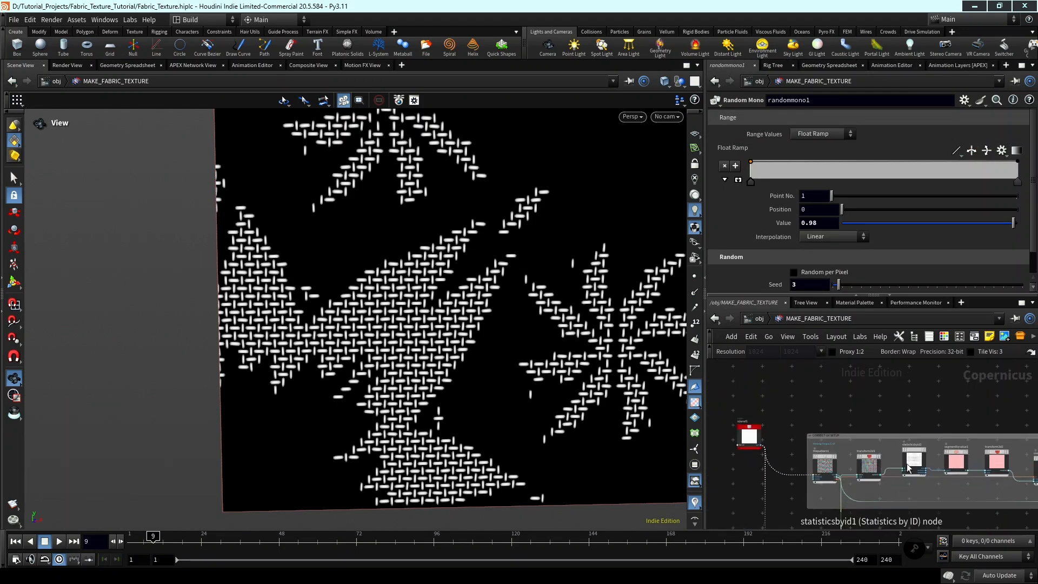
scroll(874, 457, "up", 3)
scroll(883, 457, "up", 2)
left_click(887, 462)
Display the outputs of statisticsbyid1 and segmentbyvalue1 in turn to check how the threads are segmented.
scroll(897, 467, "down", 1)
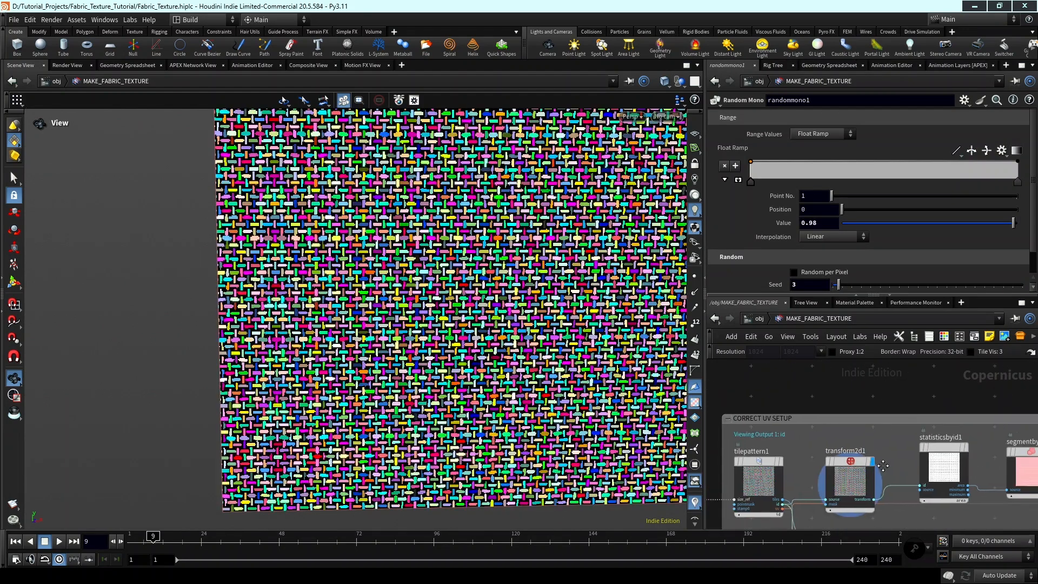
middle_click_drag(903, 470, 865, 465)
scroll(926, 447, "up", 2)
left_click(927, 443)
middle_click_drag(943, 471, 900, 473)
scroll(887, 474, "down", 1)
scroll(958, 452, "up", 2)
left_click(961, 462)
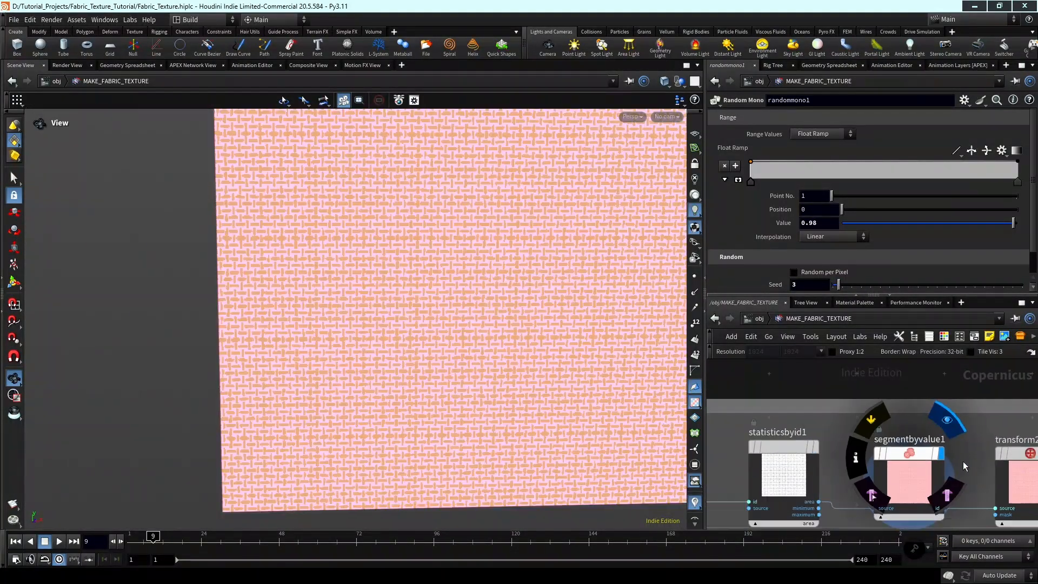
Select the sizeref1 layer node and switch the scene's update mode to Manual.
scroll(965, 460, "down", 2)
scroll(895, 427, "down", 1)
middle_click_drag(895, 428, 993, 415)
scroll(994, 415, "down", 2)
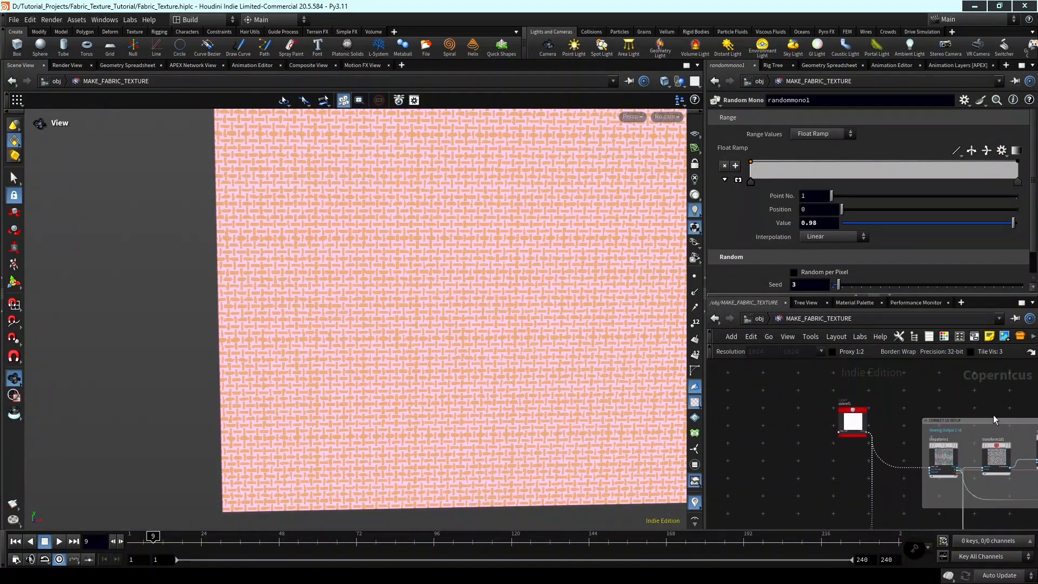
scroll(864, 414, "up", 2)
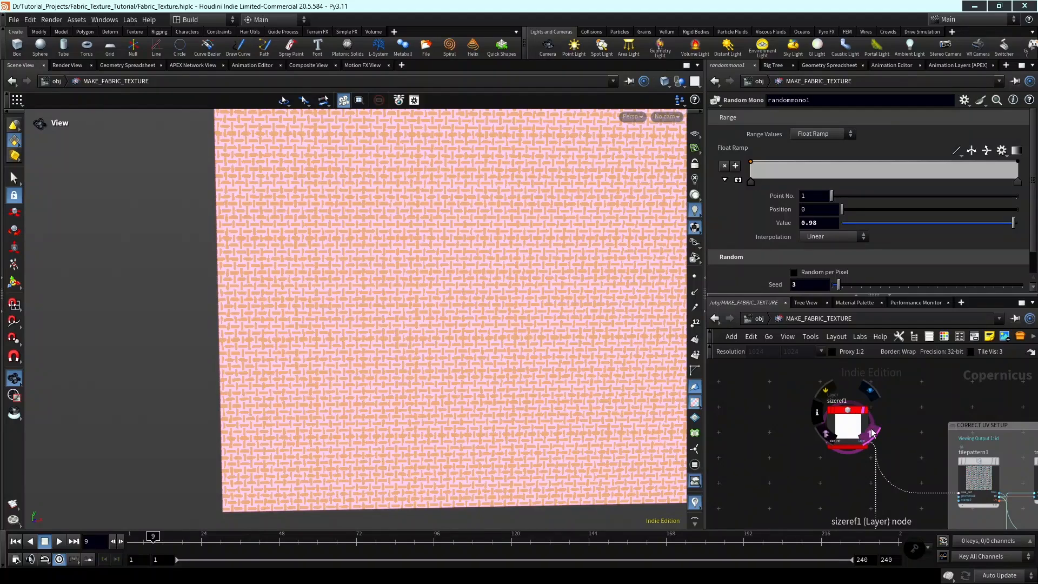
left_click(847, 414)
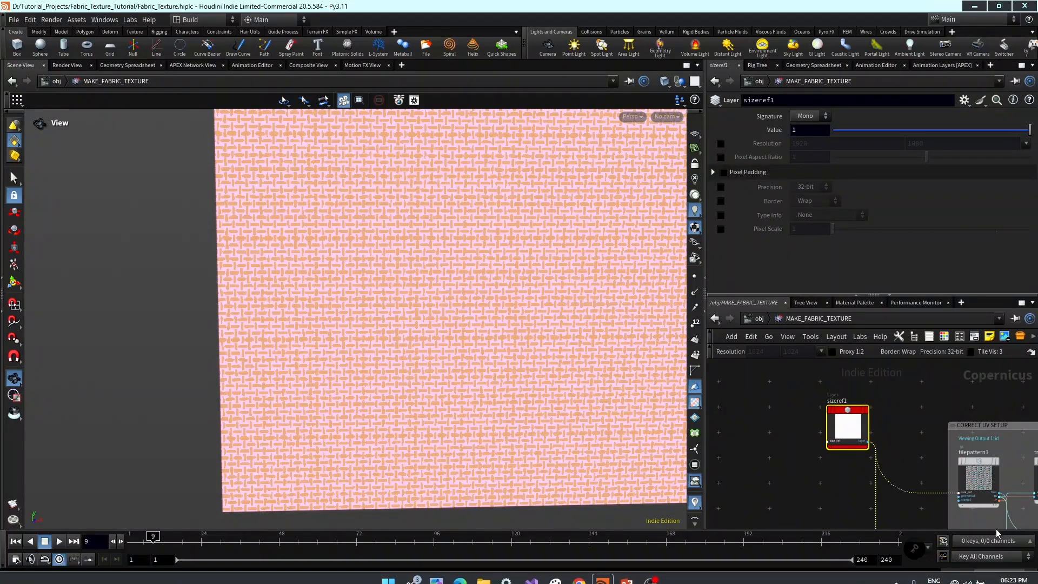
left_click(1009, 575)
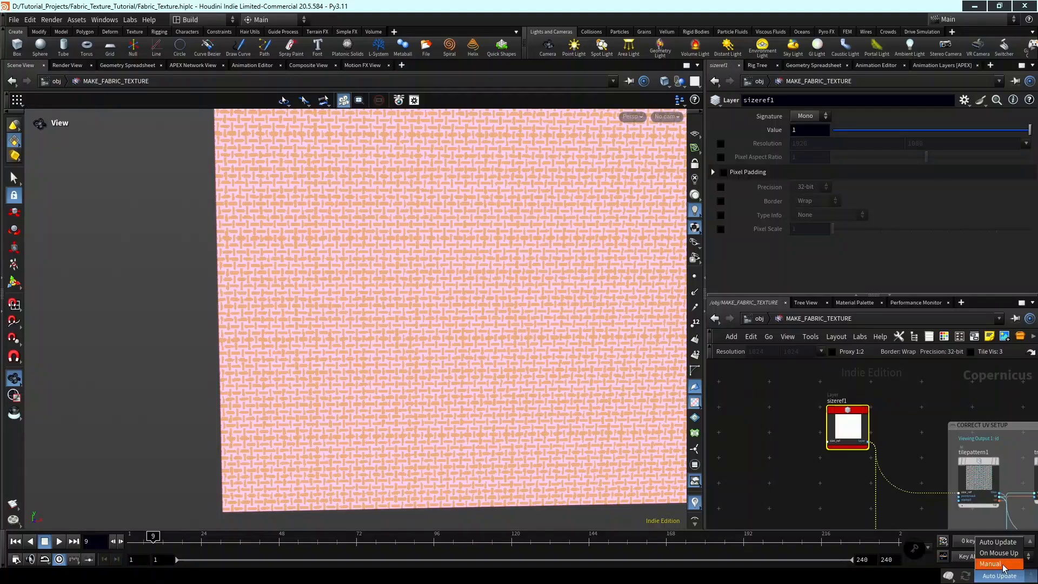
left_click(1005, 564)
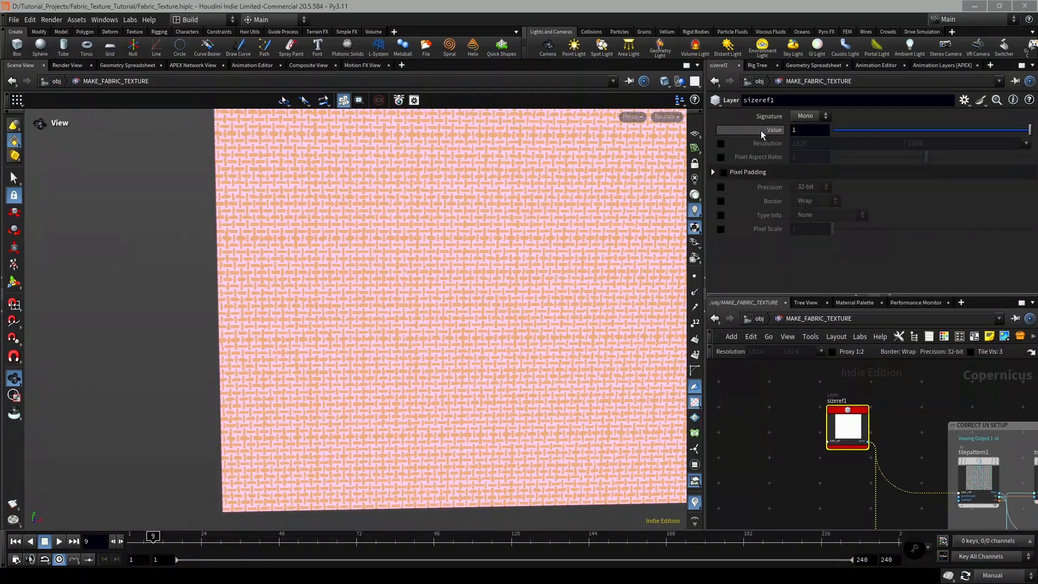
Override sizeref1's resolution with the 2048^2 preset and set the update mode back to Auto Update.
left_click(721, 143)
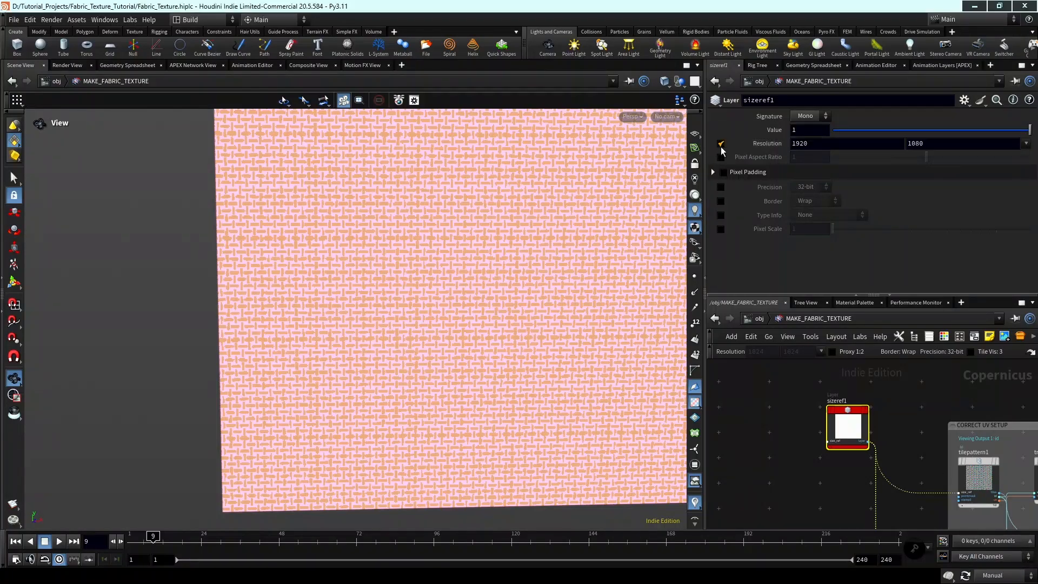
left_click(1026, 144)
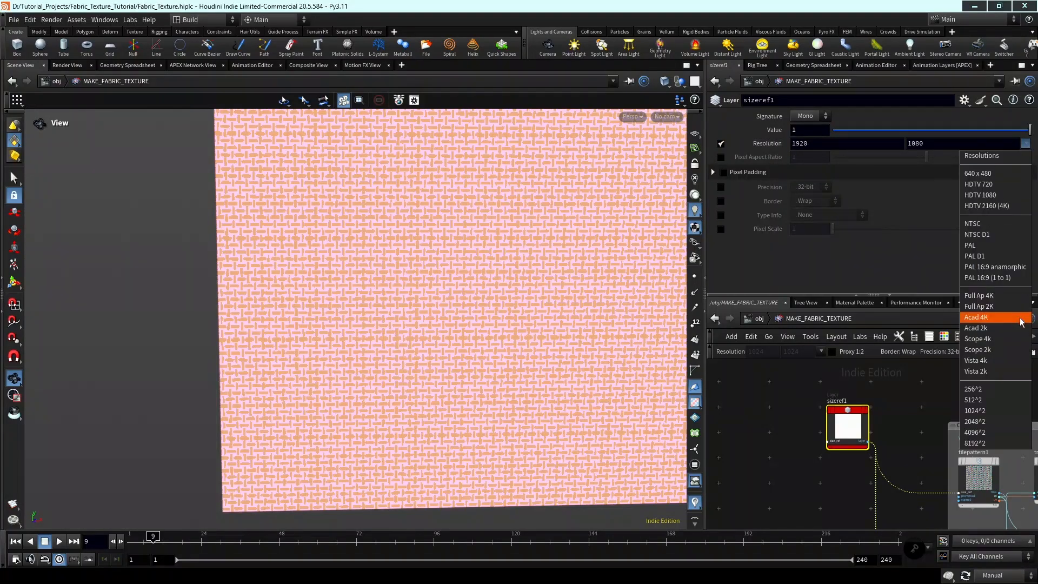
left_click(1004, 421)
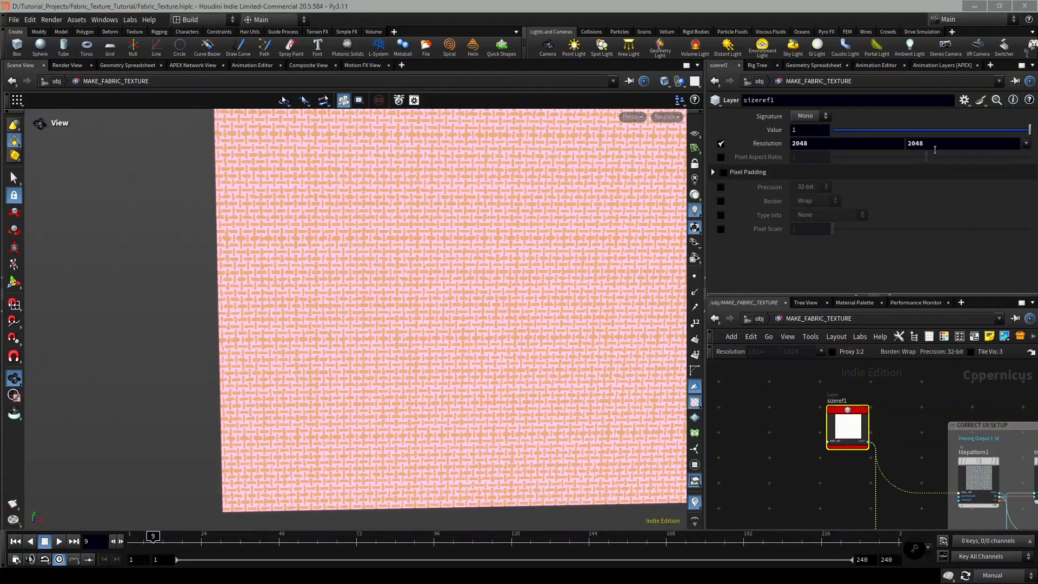
left_click(1018, 575)
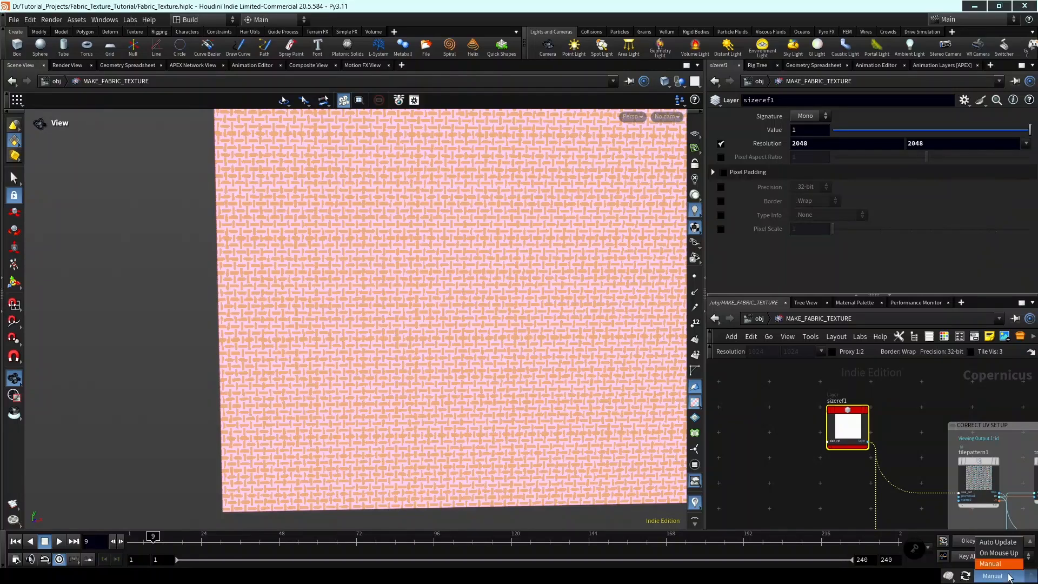
left_click(1002, 541)
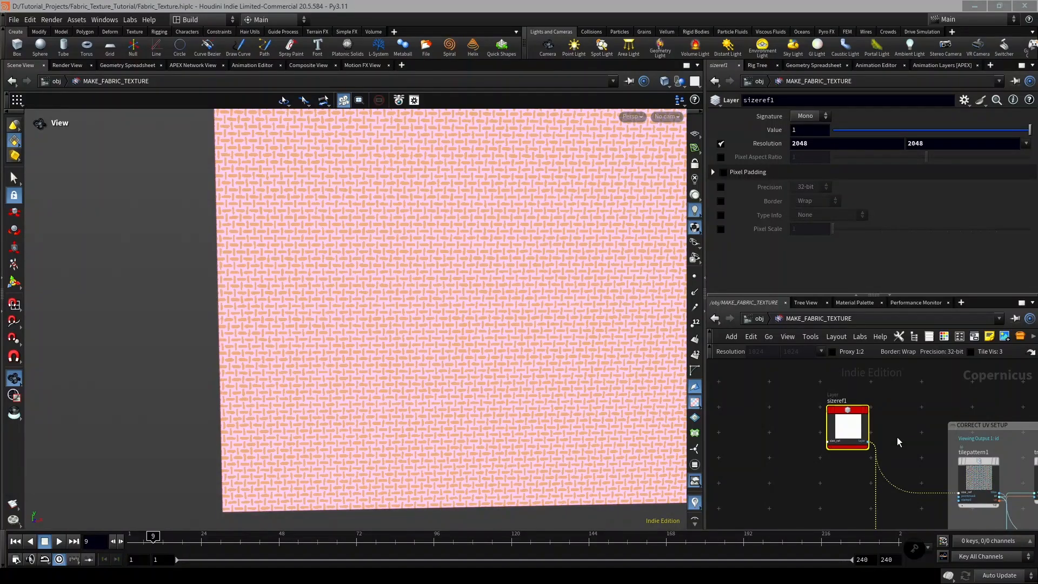
Examine the segmented thread pattern up close at the new resolution and locate the segmentbyvalue1 node.
scroll(893, 439, "down", 3)
scroll(468, 318, "up", 5)
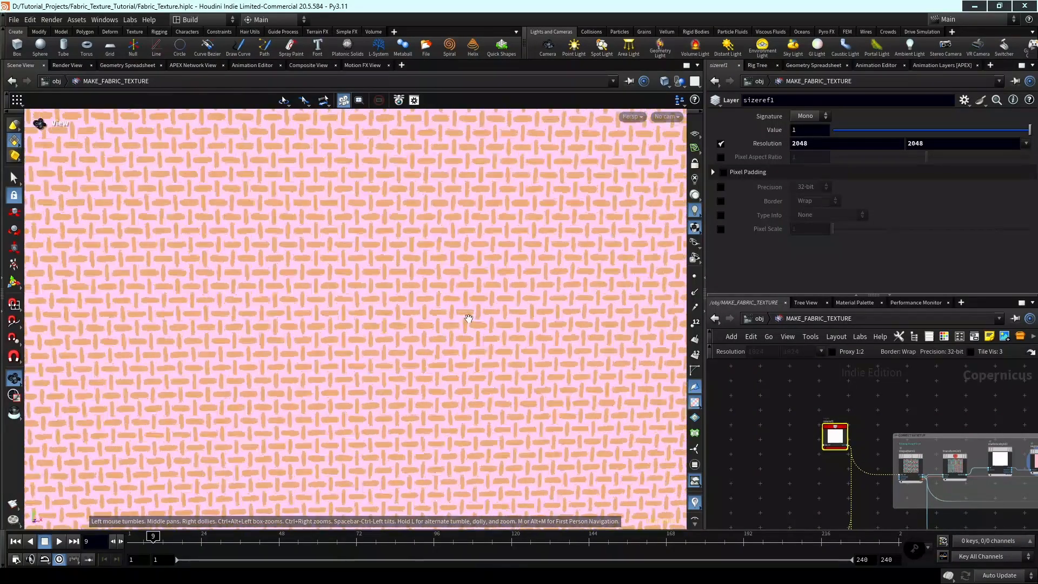
scroll(468, 318, "up", 2)
scroll(863, 451, "down", 1)
middle_click_drag(863, 451, 799, 456)
scroll(939, 465, "up", 3)
middle_click_drag(940, 465, 904, 474)
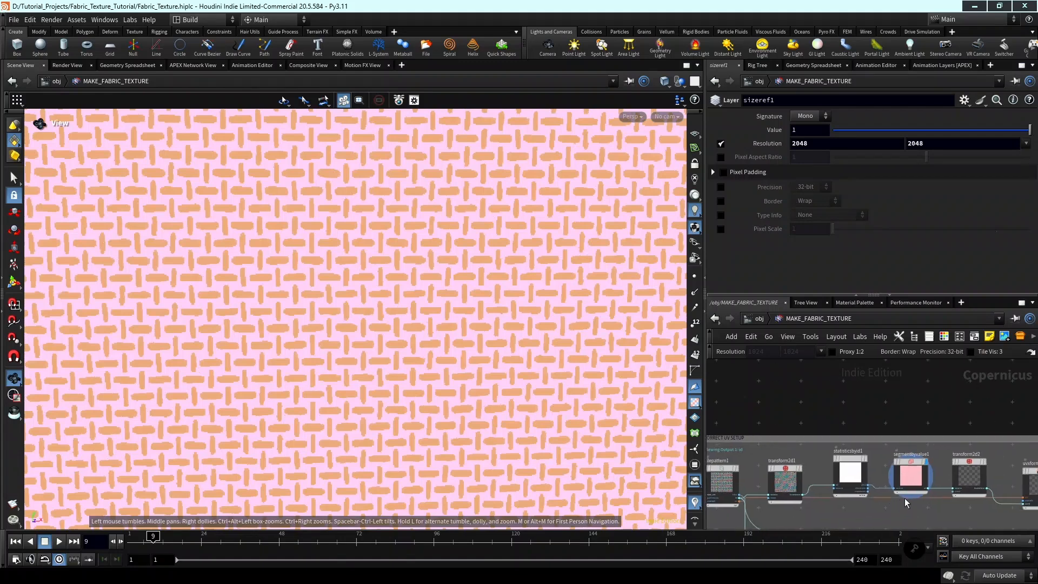
scroll(904, 498, "up", 3)
Fine-tune segmentbyvalue1 to a Minimum Value of 0.252 and a Maximum Value of 0.9999.
left_click(907, 457)
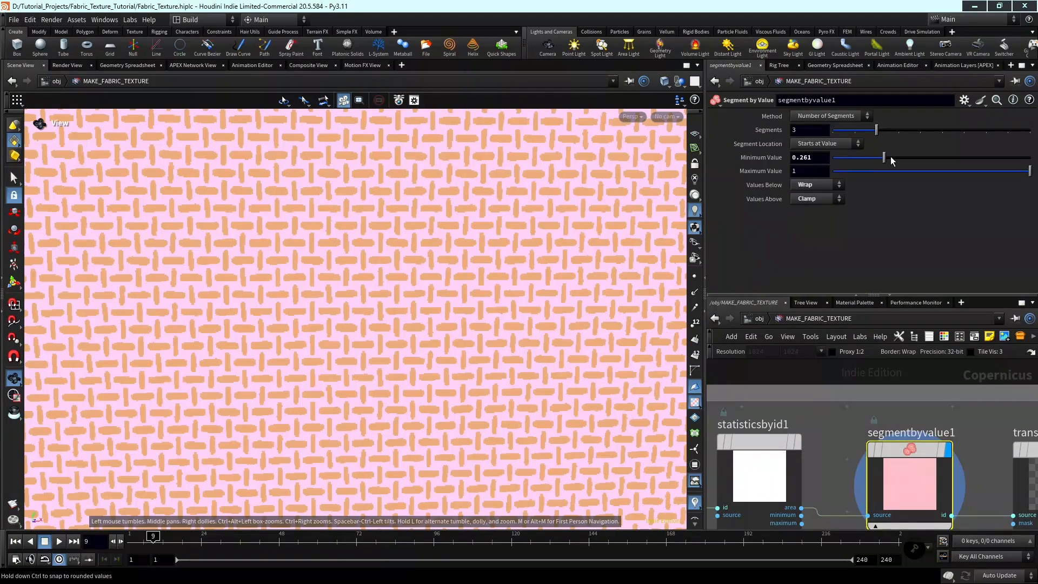
middle_click_drag(815, 157, 767, 200)
middle_click_drag(811, 164, 789, 227)
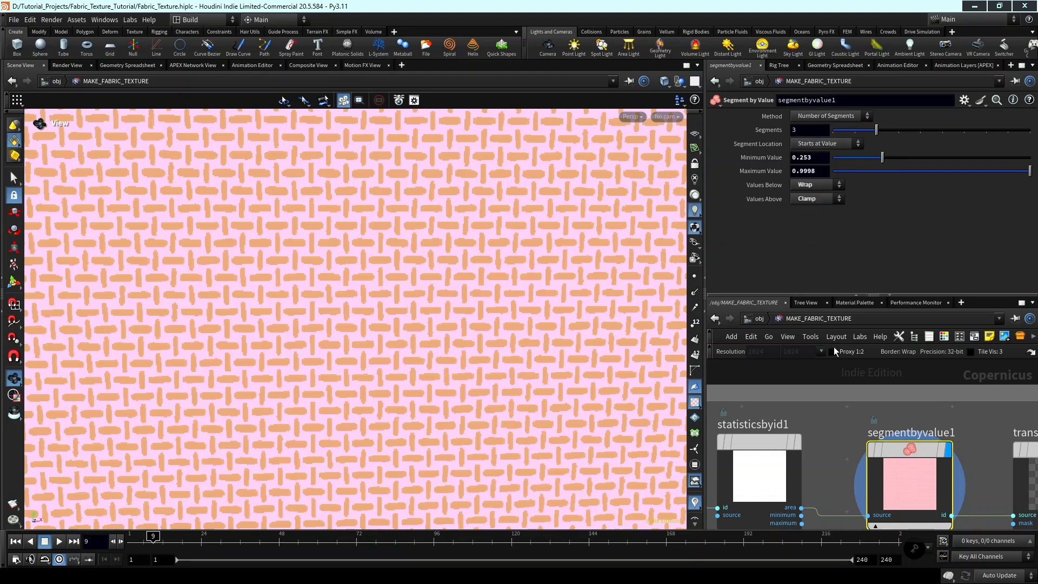
scroll(838, 418, "down", 2)
middle_click_drag(805, 171, 813, 242)
scroll(837, 338, "down", 1)
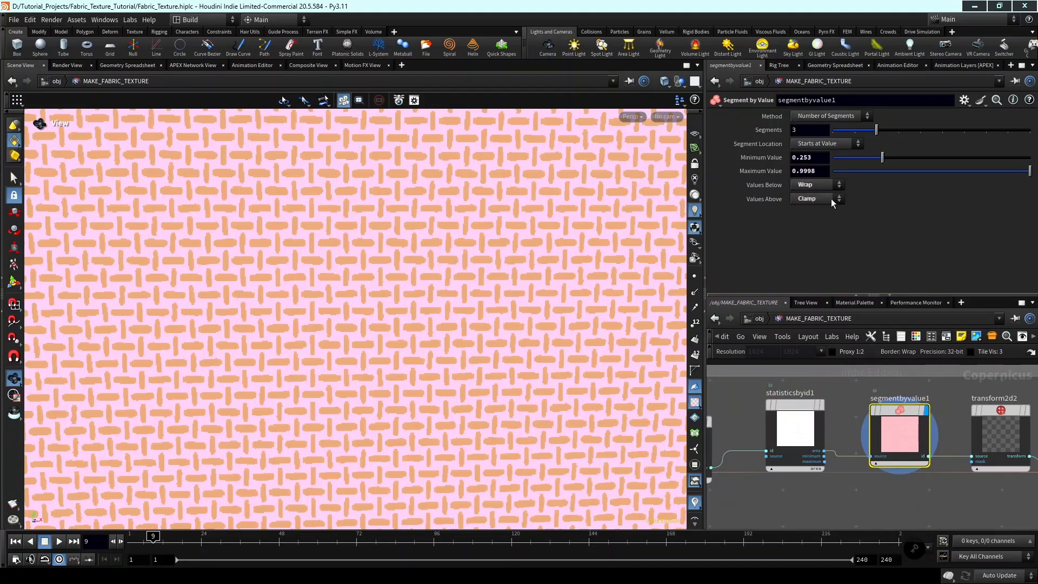
scroll(899, 417, "down", 1)
scroll(900, 418, "up", 2)
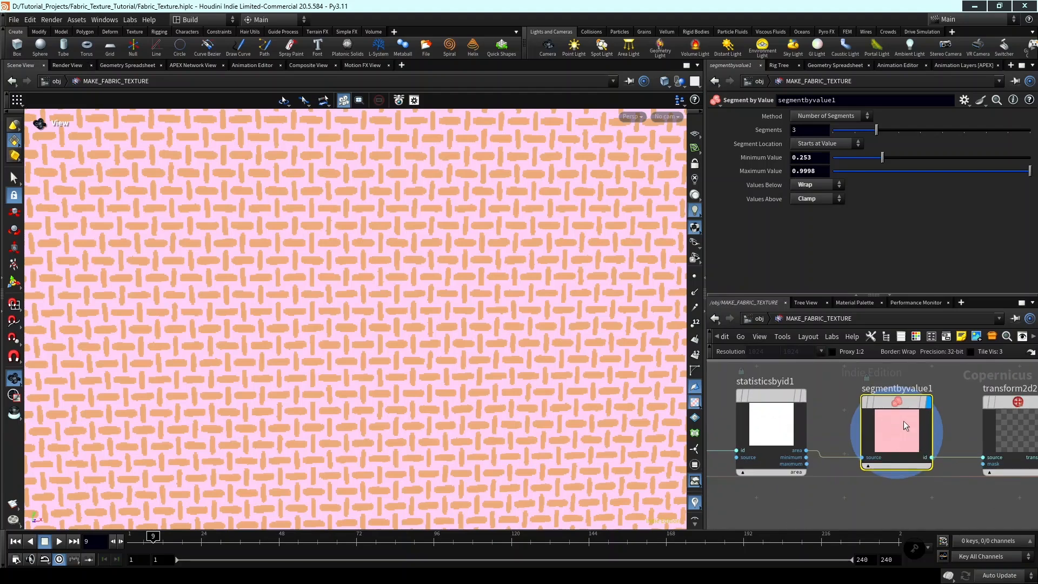
middle_click_drag(822, 170, 837, 234)
middle_click_drag(814, 162, 800, 209)
scroll(832, 369, "down", 1)
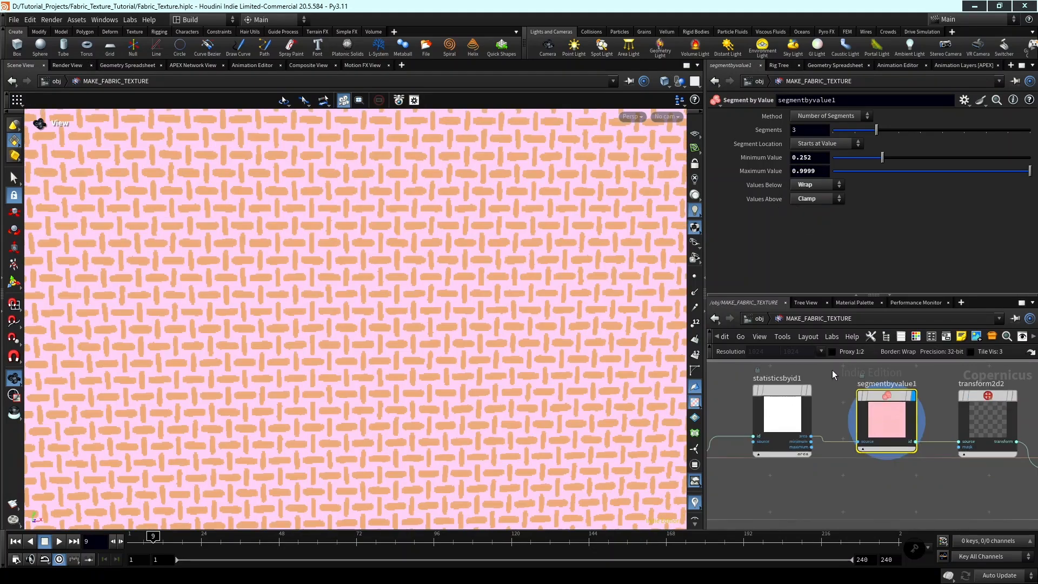
Set transform2d1's Uniform Scale to 0.91.
scroll(832, 370, "down", 1)
middle_click_drag(771, 380, 875, 392)
middle_click_drag(814, 400, 881, 414)
scroll(875, 417, "up", 3)
left_click(866, 437)
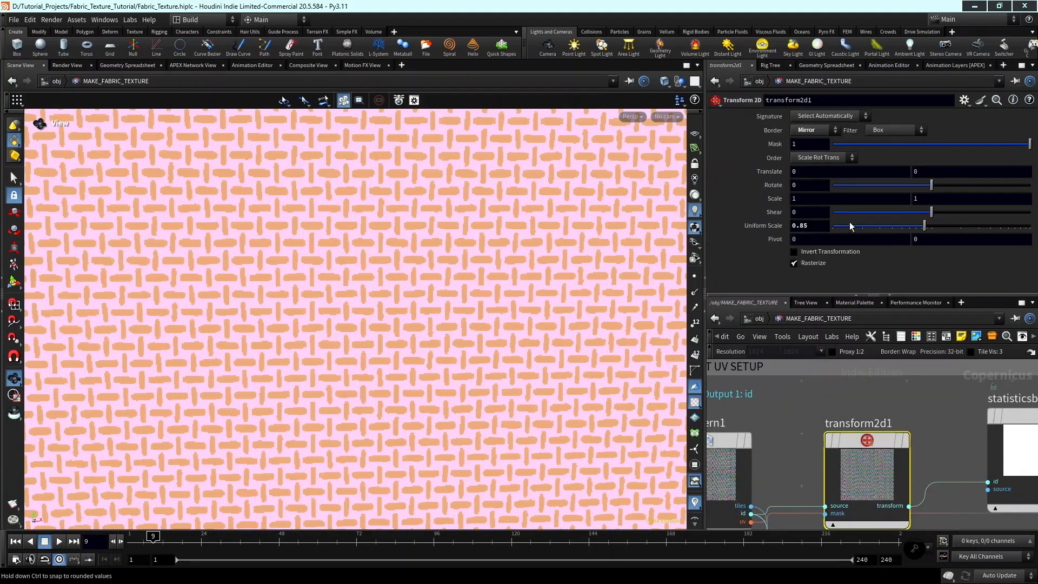
double_click(809, 225)
type("0")
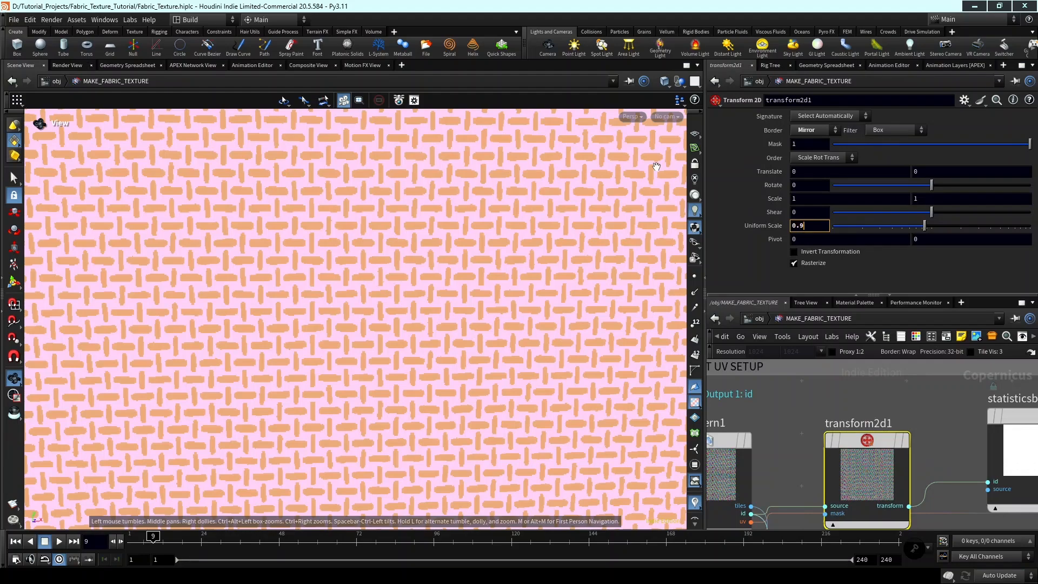
key("Return")
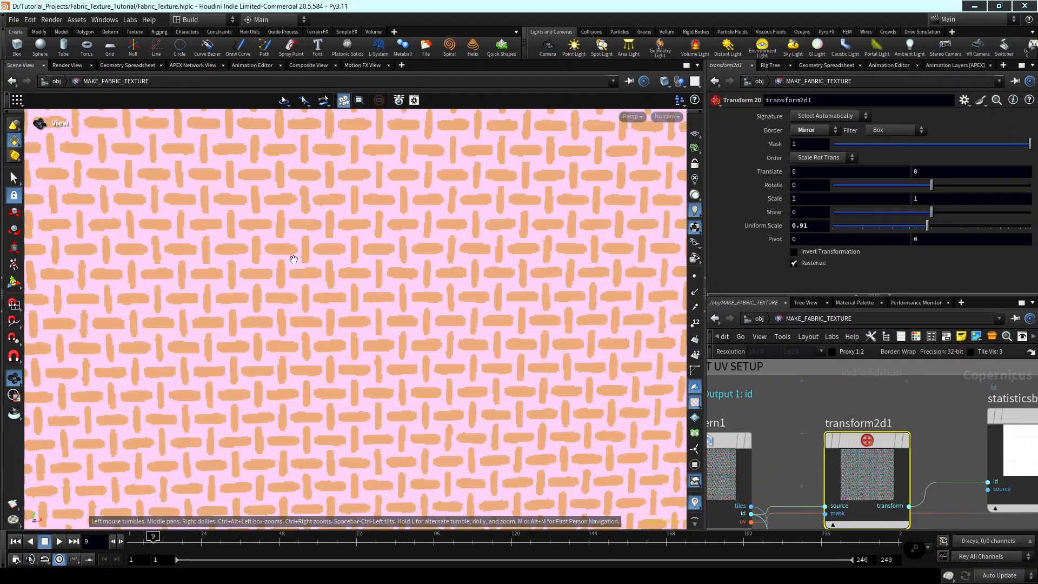
Display the output of statisticsbyid1 and inspect its woven thread pattern.
scroll(319, 260, "down", 3)
scroll(894, 454, "down", 2)
middle_click_drag(934, 444, 848, 437)
scroll(916, 430, "up", 3)
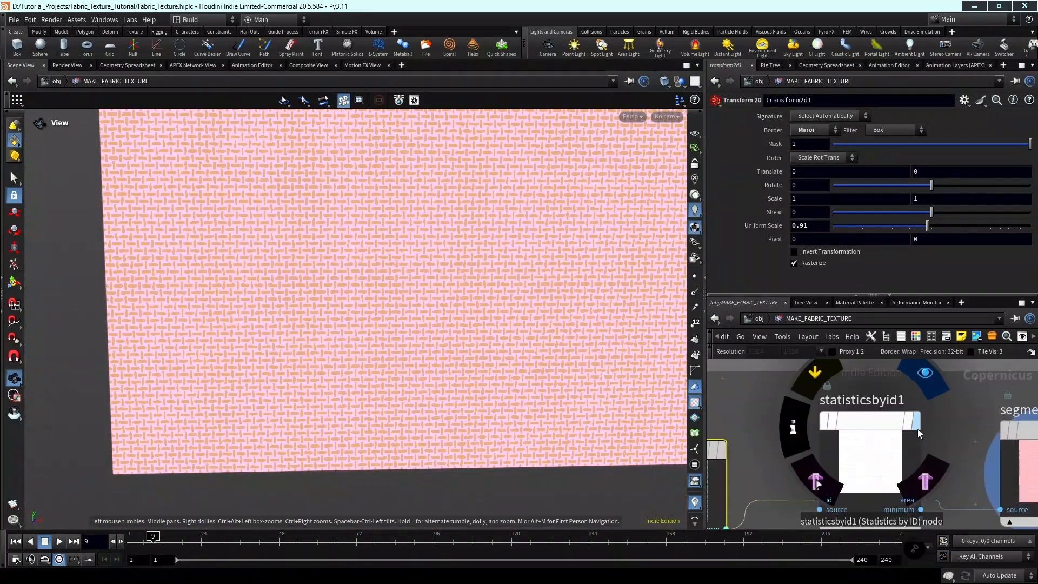
left_click(917, 423)
scroll(921, 425, "down", 2)
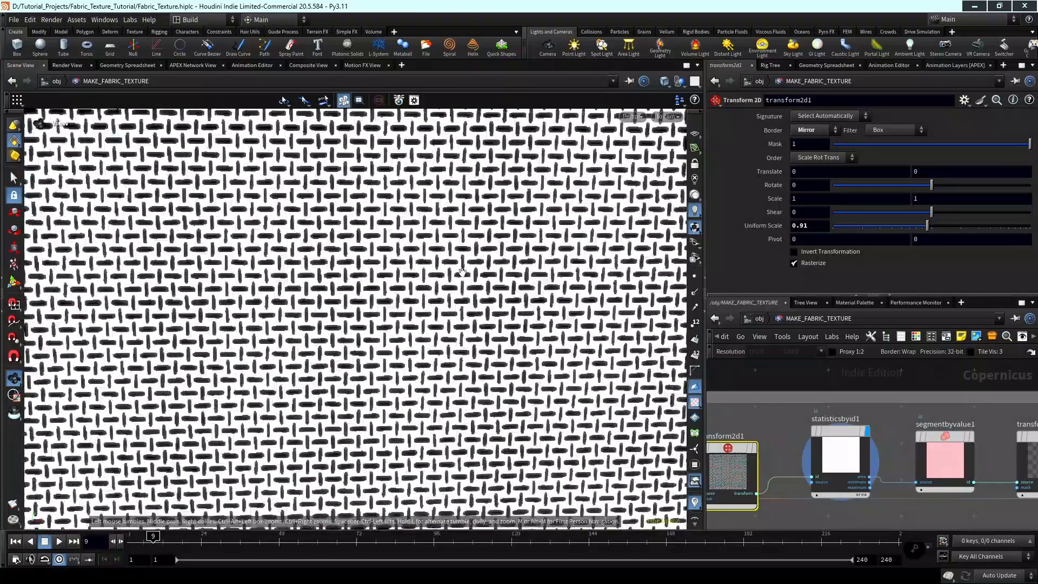
Set tilepattern1's Row Thickness to 0.521 and Column Thickness to 0.704, and save the file.
middle_click(823, 430)
scroll(894, 430, "down", 3)
middle_click_drag(893, 430, 1005, 432)
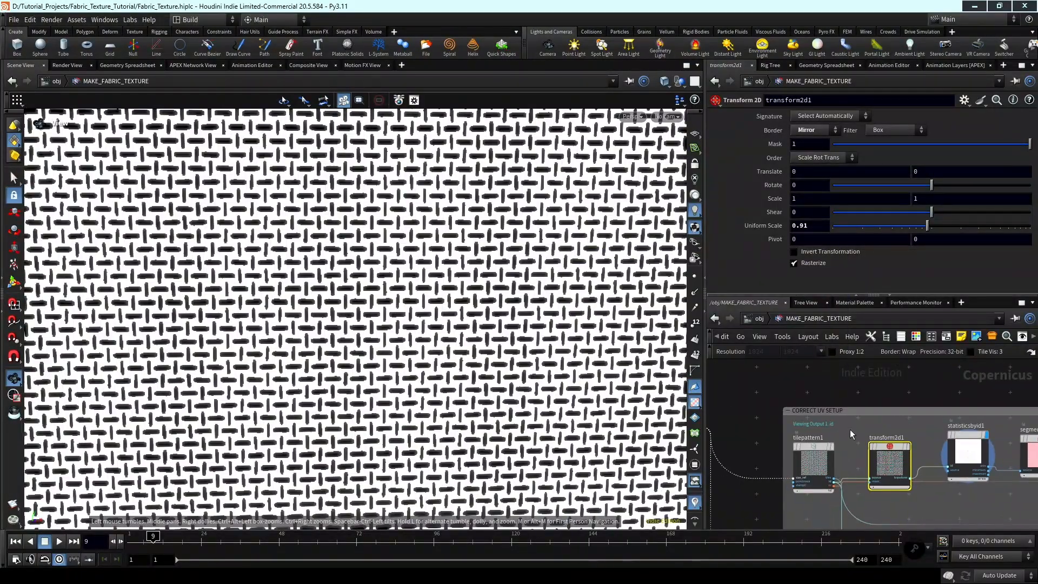
scroll(826, 434, "up", 2)
left_click(820, 448)
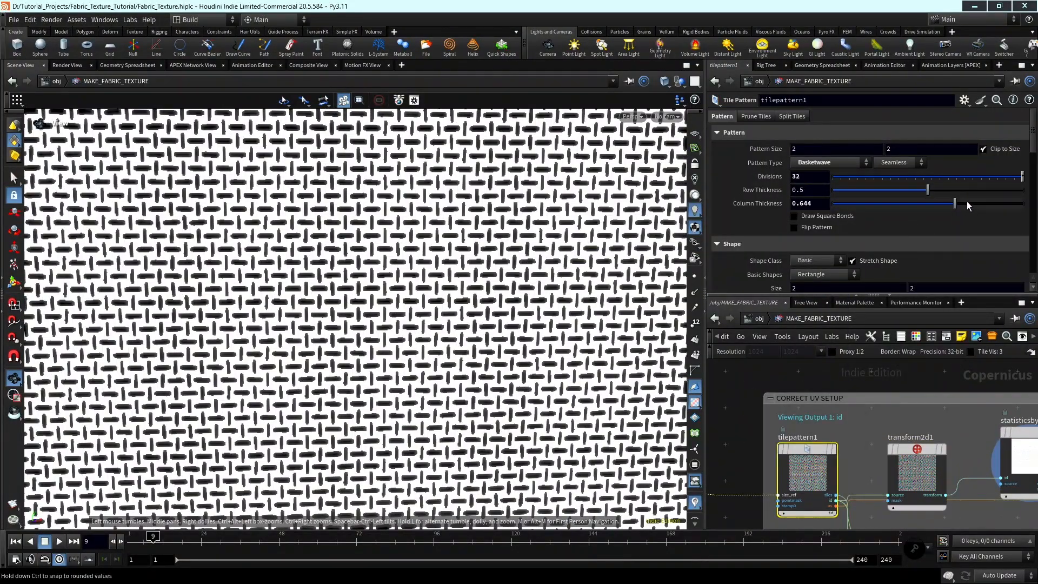
left_click_drag(928, 190, 932, 192)
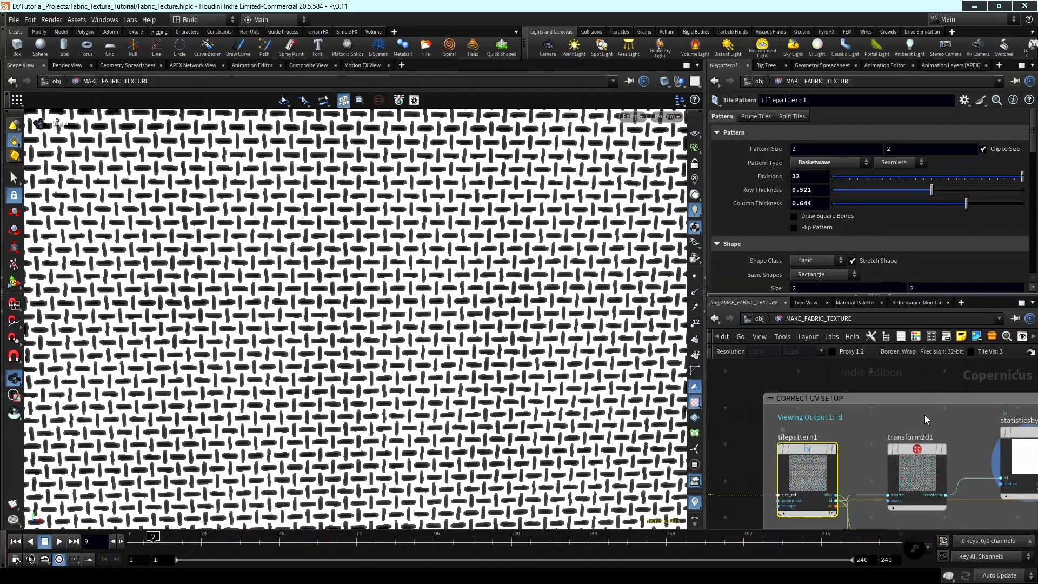
key("ctrl+z")
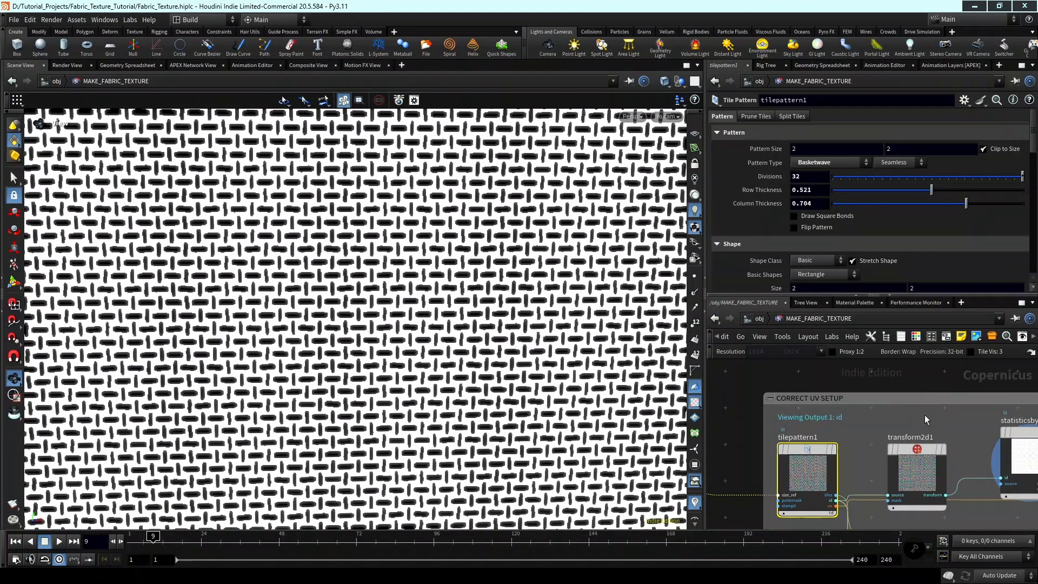
key("ctrl+s")
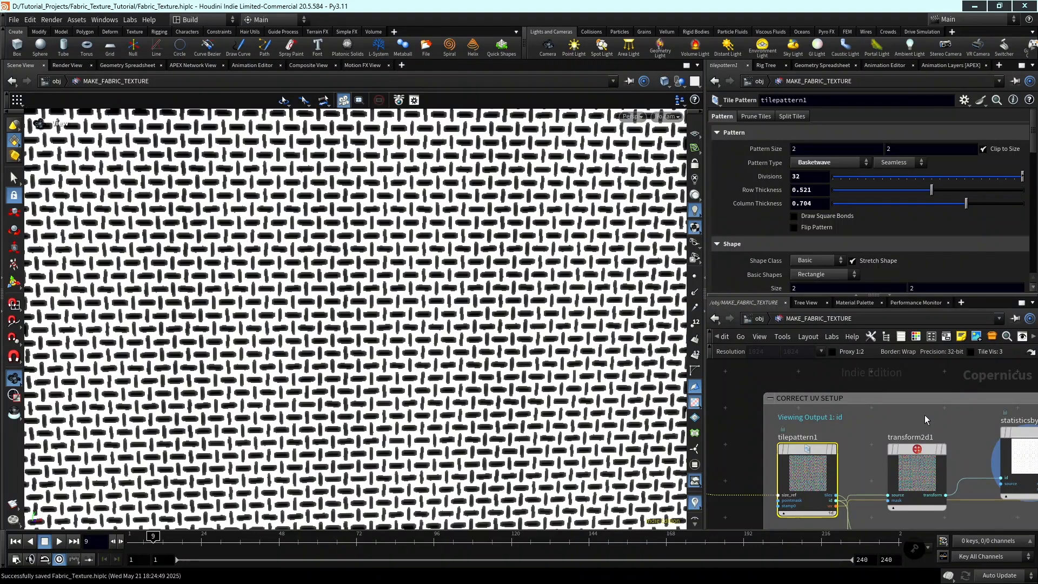
Display the output of transform2d2 and check how the thickened threads are segmented.
scroll(925, 415, "down", 5)
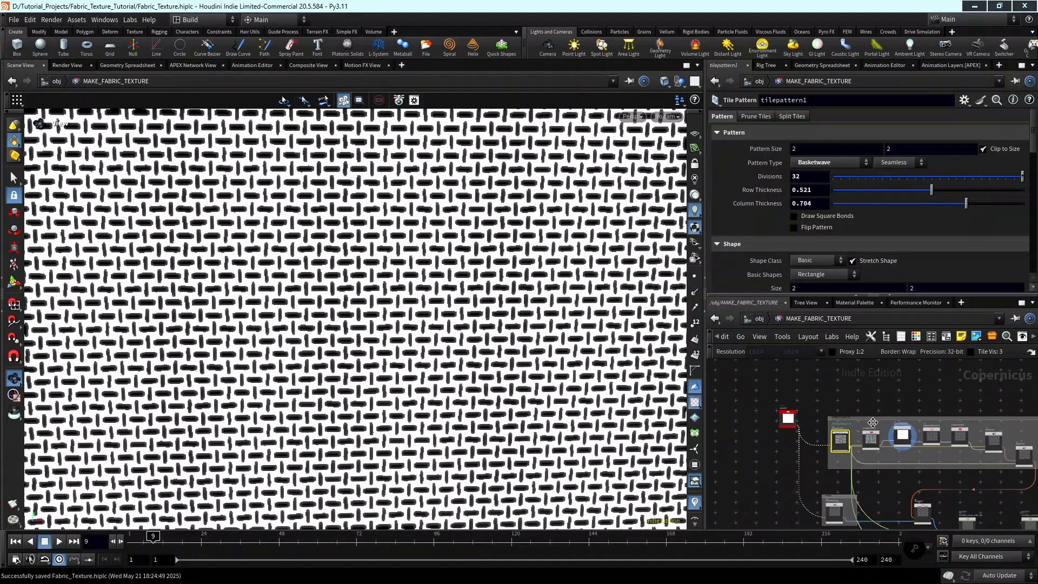
middle_click_drag(928, 462, 910, 465)
scroll(934, 437, "up", 5)
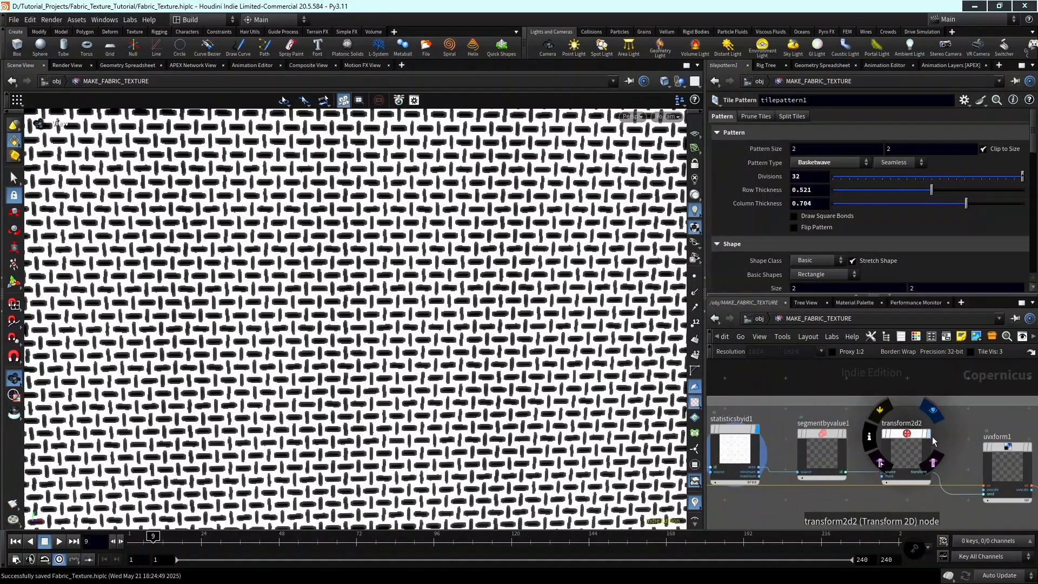
left_click(929, 435)
scroll(431, 306, "down", 6)
middle_click_drag(463, 320, 436, 394)
Display segmentbyvalue1 and retune it to a Minimum Value of 0.2501 and a Maximum Value of 0.9999.
left_click(842, 434)
scroll(844, 436, "up", 3)
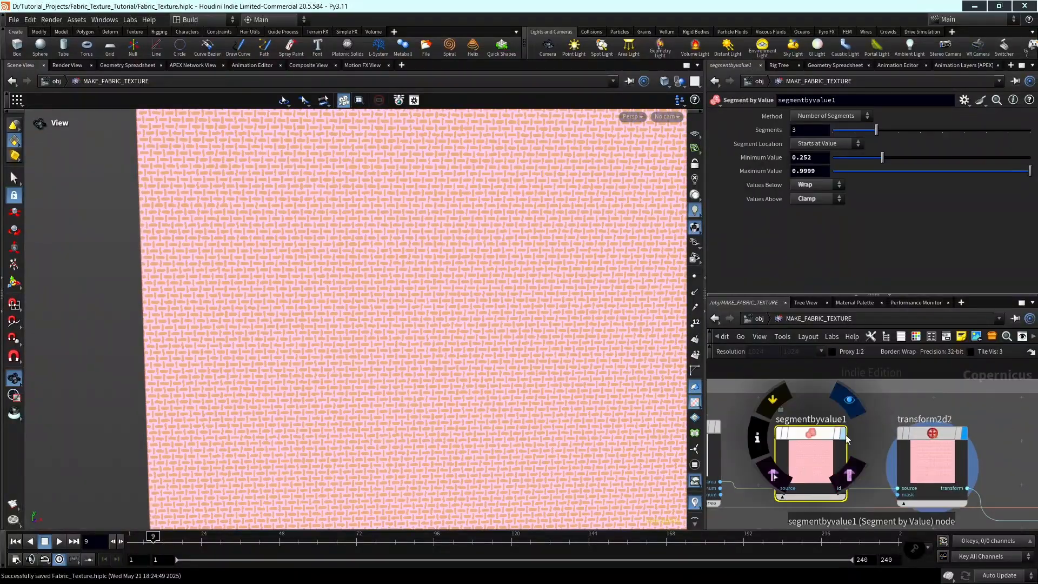
left_click(843, 433)
middle_click_drag(801, 157, 801, 200)
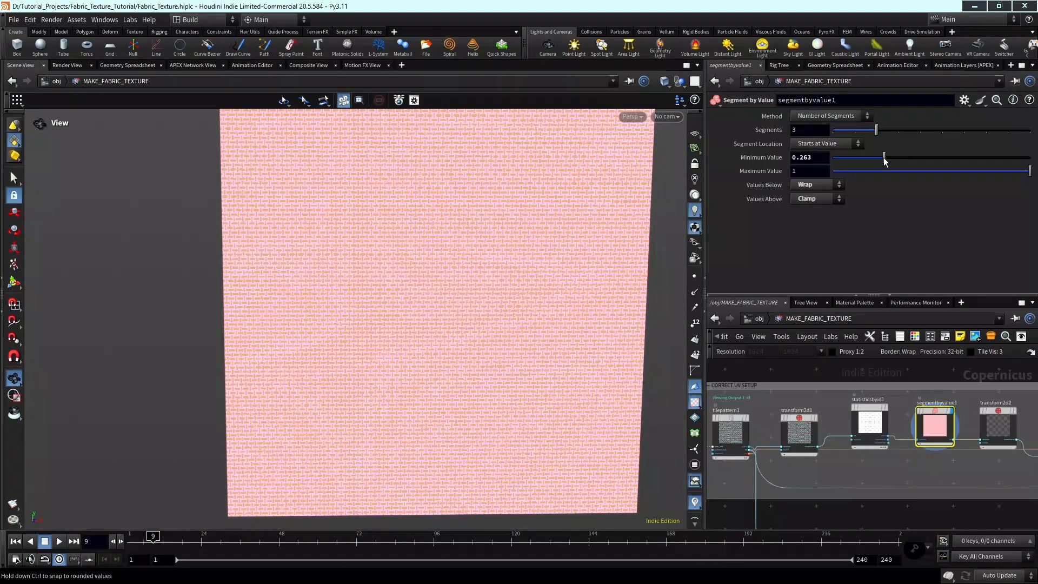
left_click_drag(885, 161, 885, 161)
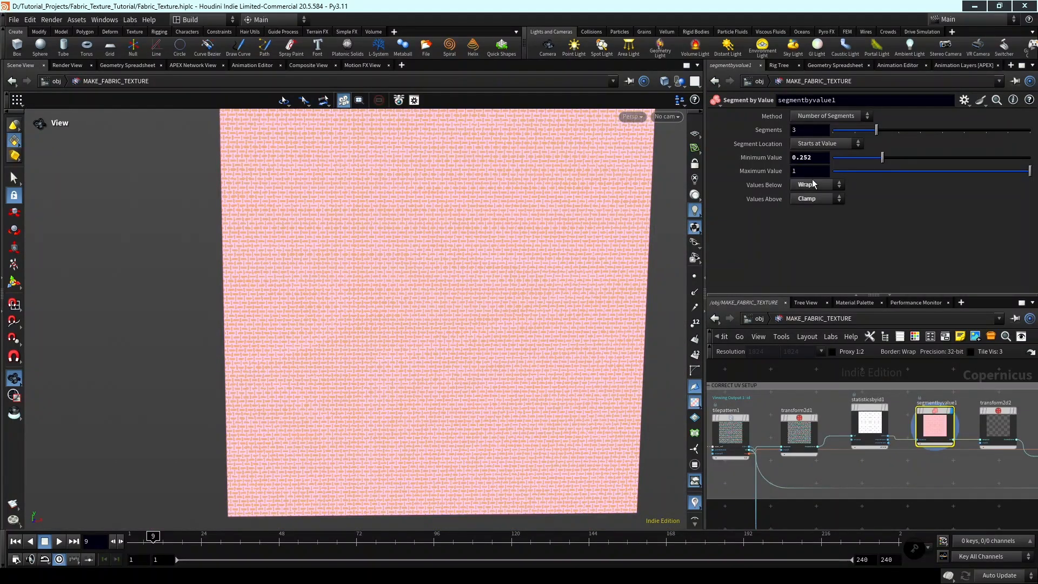
middle_click_drag(801, 172, 804, 233)
middle_click_drag(818, 172, 816, 218)
middle_click_drag(816, 156, 721, 241)
Examine the segmentbyvalue1 result up close and across the whole texture for cleanly separated vertical threads.
scroll(564, 199, "up", 1)
scroll(564, 199, "up", 2)
middle_click_drag(571, 180, 607, 227)
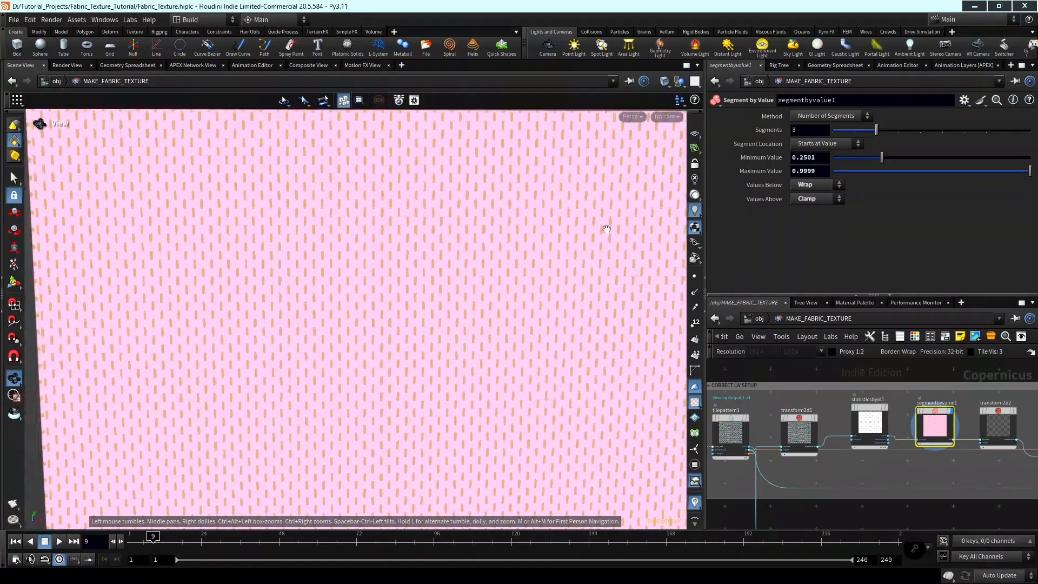
scroll(591, 214, "up", 5)
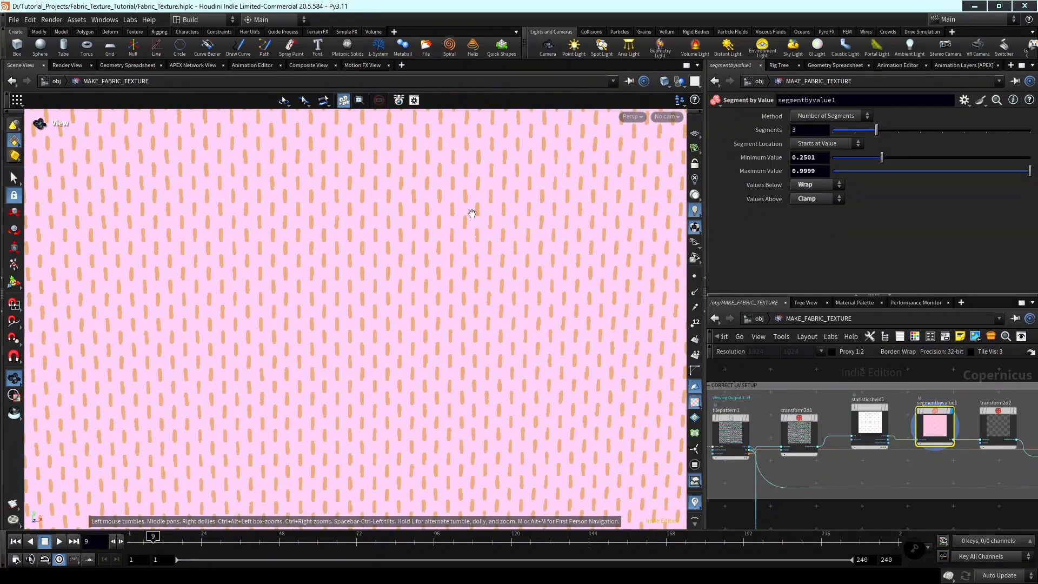
scroll(460, 224, "up", 3)
scroll(861, 488, "down", 4)
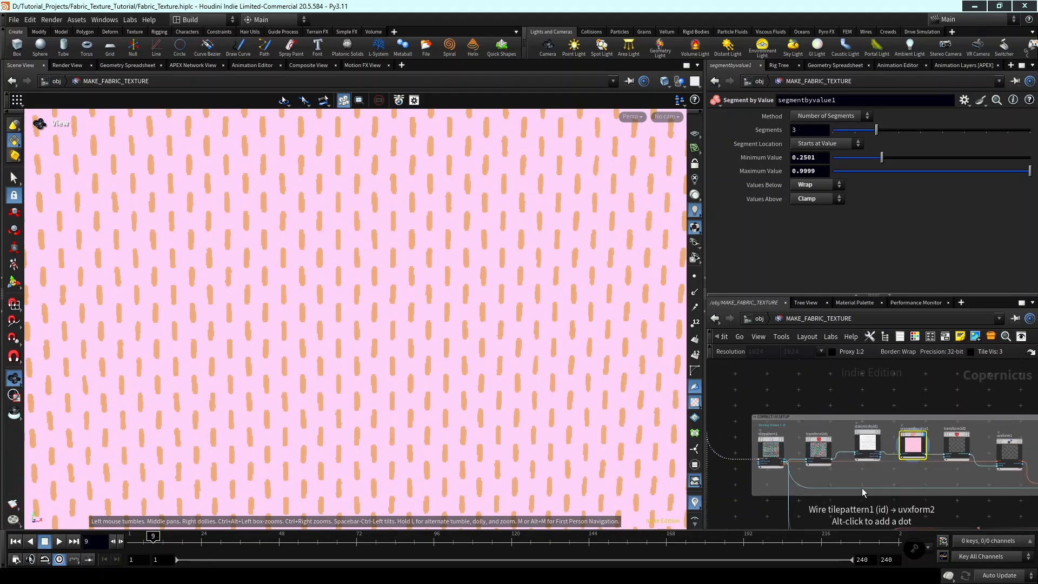
middle_click_drag(861, 487, 900, 484)
scroll(359, 350, "down", 3)
middle_click_drag(378, 348, 416, 344)
scroll(449, 343, "down", 3)
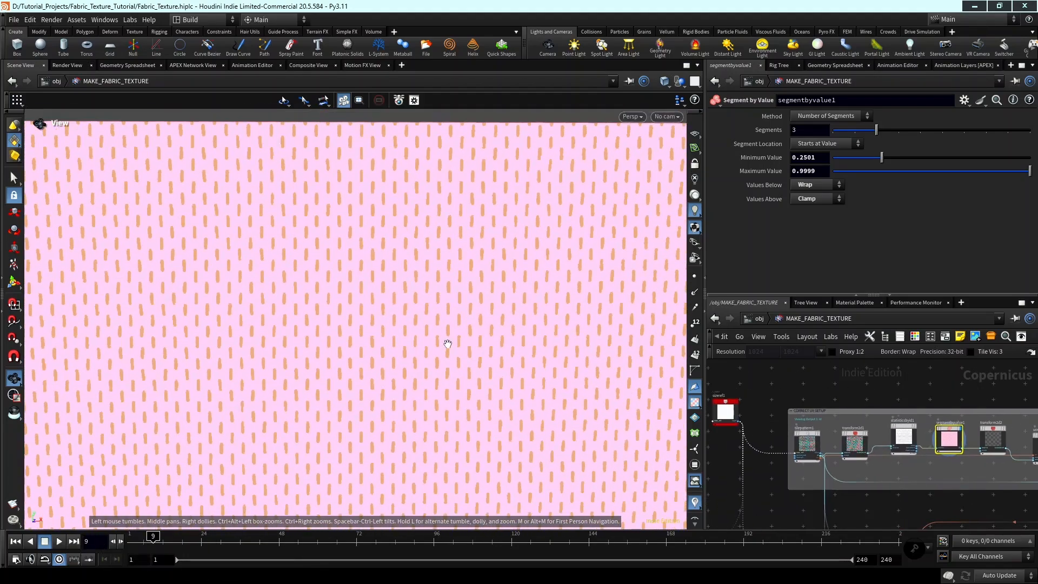
scroll(480, 366, "down", 2)
middle_click_drag(480, 366, 530, 339)
scroll(502, 368, "down", 1)
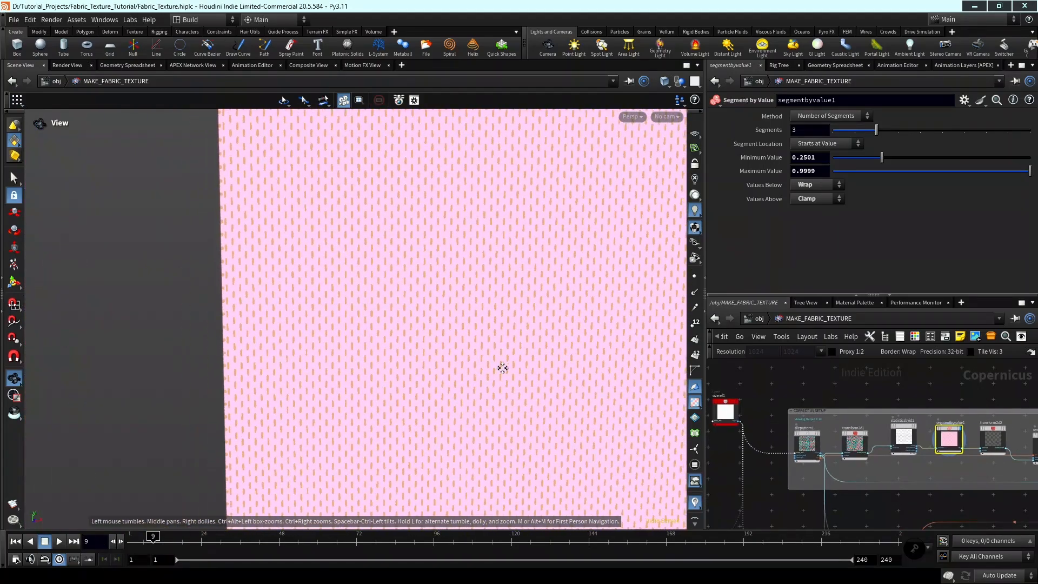
middle_click_drag(492, 389, 422, 257)
scroll(997, 498, "down", 3)
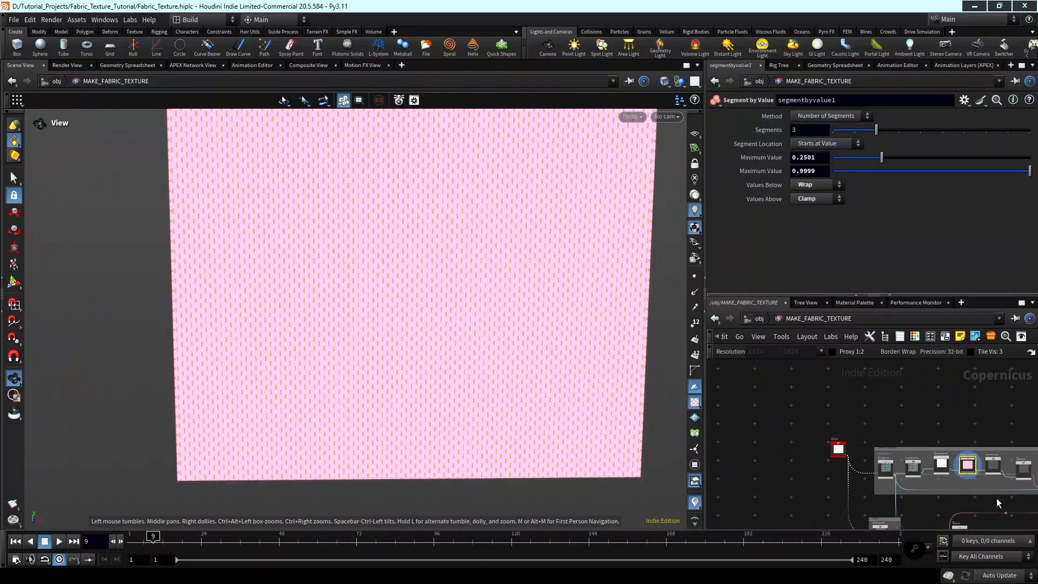
Display uvxform1 and transform2d2 in turn, and inspect the vertical thread segments near the texture's edge.
middle_click_drag(997, 498, 859, 491)
scroll(881, 455, "up", 8)
left_click(881, 465)
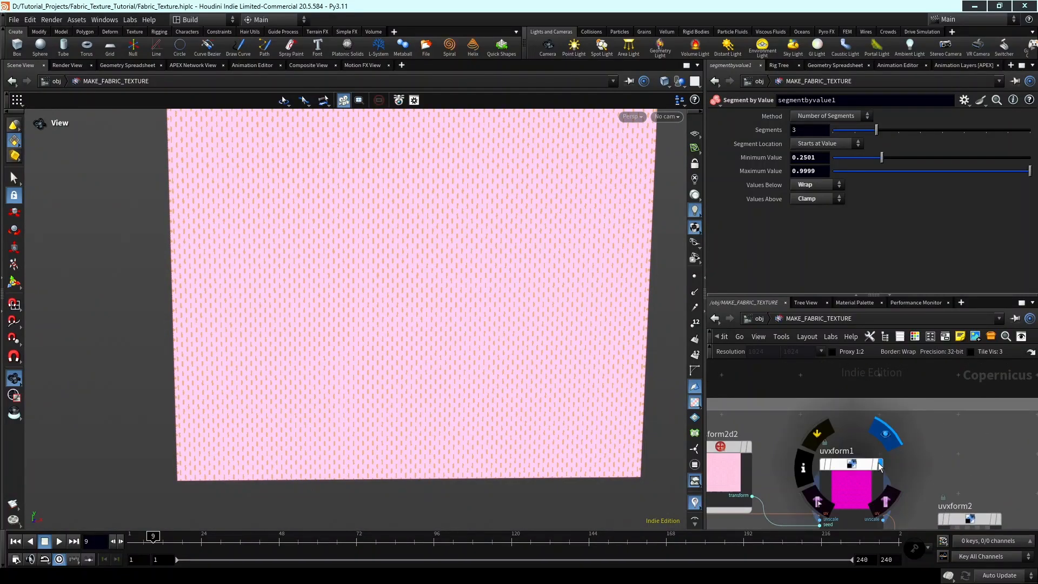
scroll(808, 457, "up", 3)
left_click(812, 445)
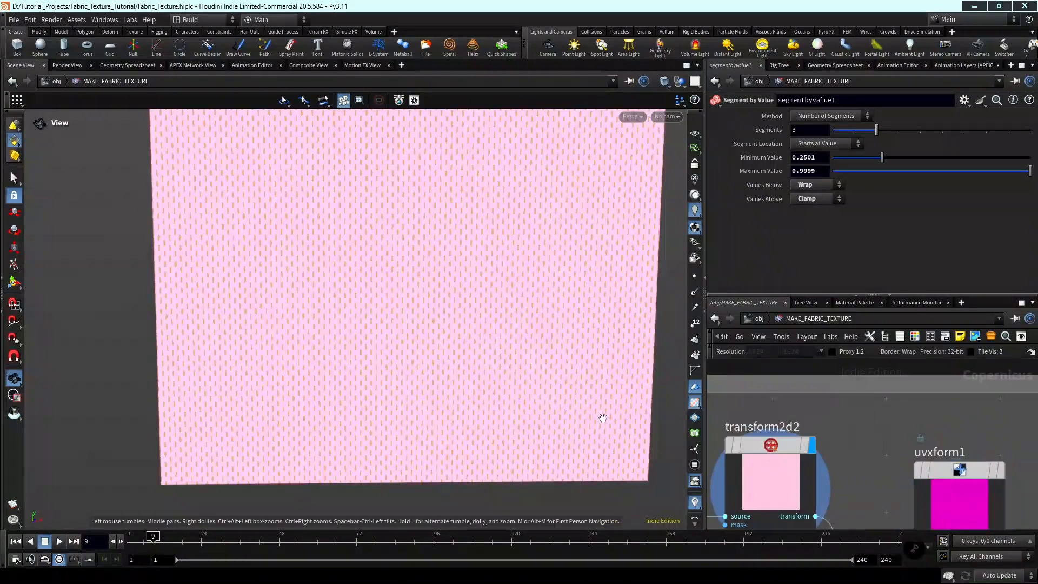
middle_click_drag(391, 369, 407, 400)
middle_click_drag(248, 391, 260, 357)
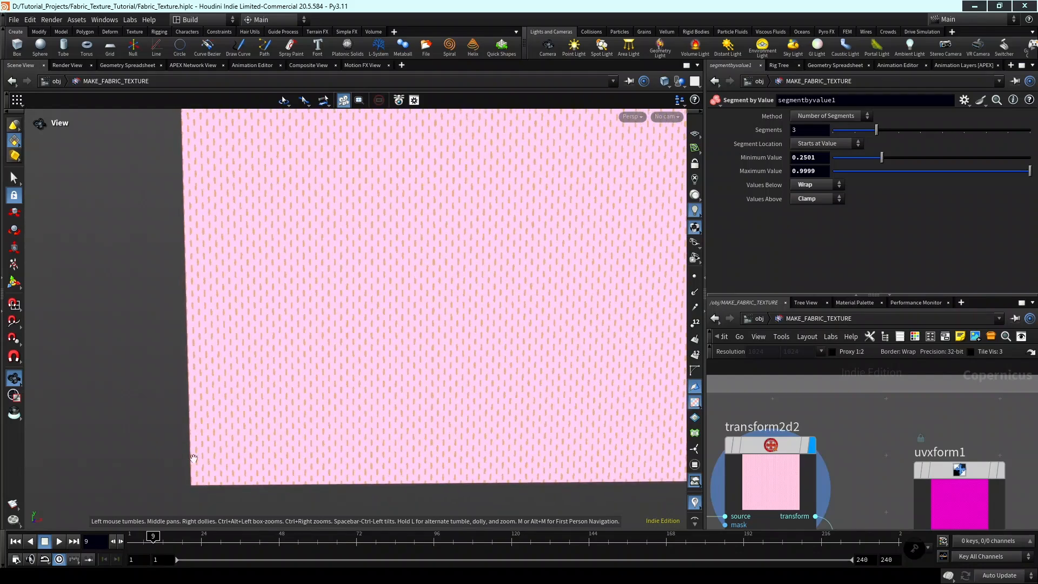
scroll(190, 463, "up", 4)
scroll(190, 463, "up", 2)
scroll(877, 475, "down", 3)
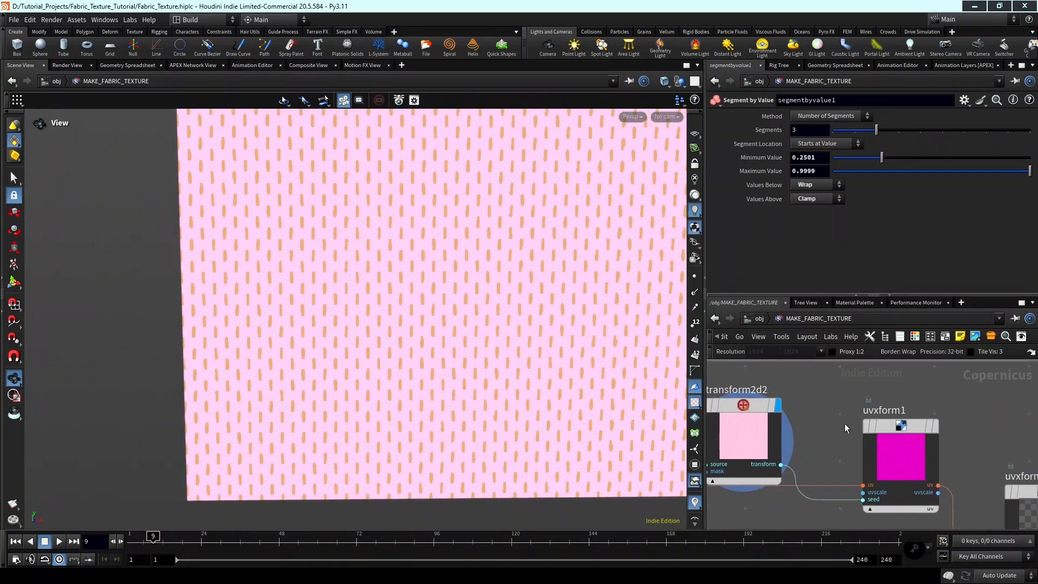
Display the UV output of uvxform2.
middle_click_drag(832, 420, 812, 405)
middle_click_drag(981, 453, 965, 414)
left_click(964, 414)
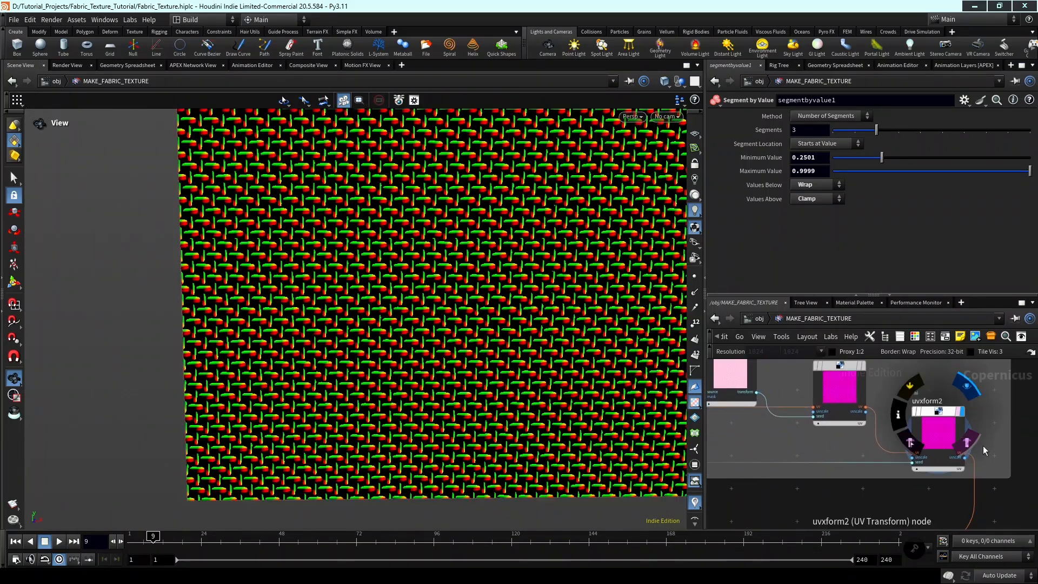
Display sample1 and inspect the noise running along the threads, both up close and over the full texture.
scroll(981, 449, "down", 3)
middle_click_drag(969, 516, 998, 419)
scroll(805, 472, "up", 5)
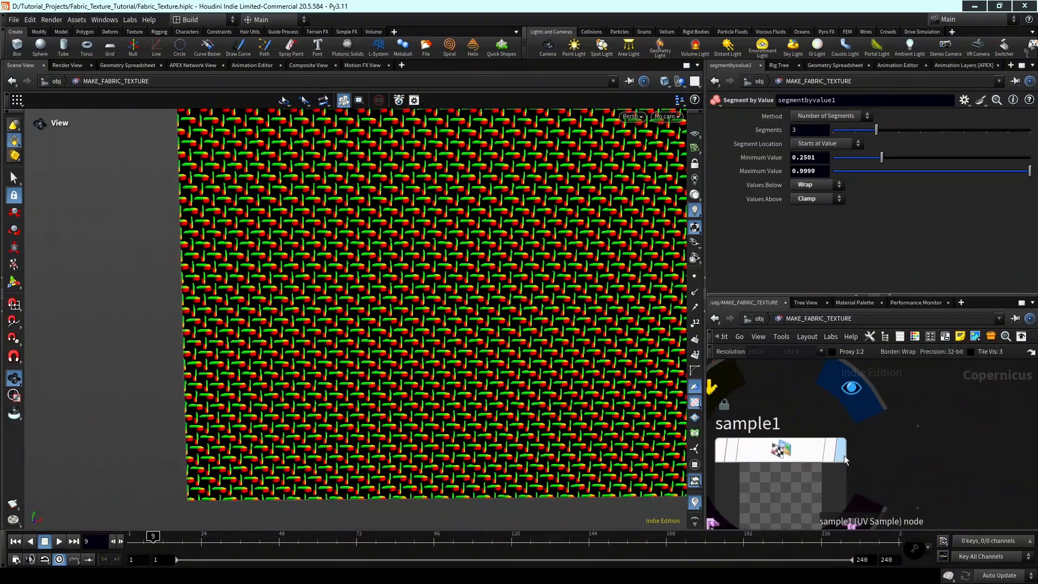
left_click(841, 451)
scroll(324, 378, "up", 8)
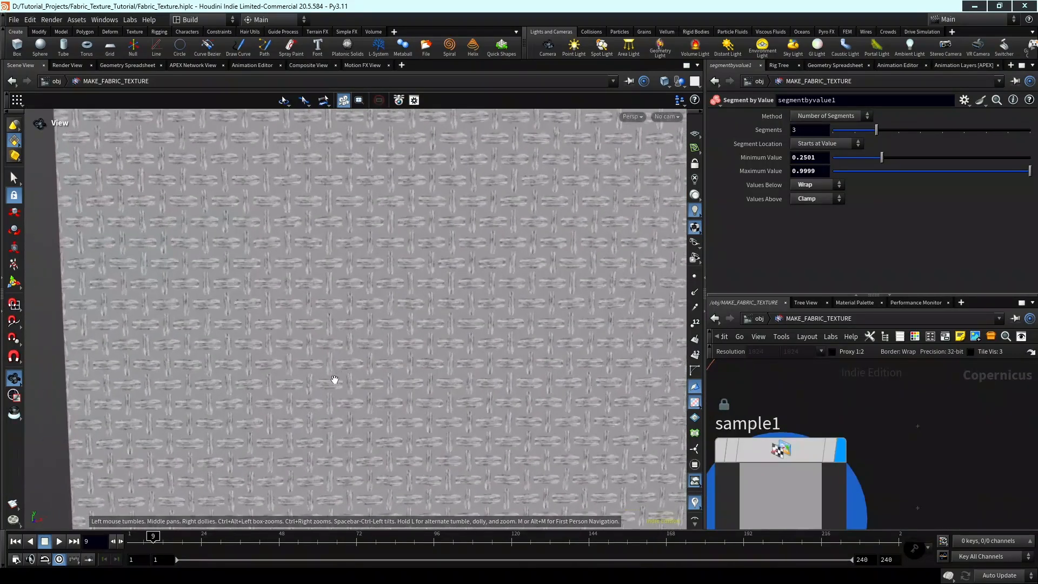
scroll(315, 380, "up", 3)
scroll(371, 390, "down", 7)
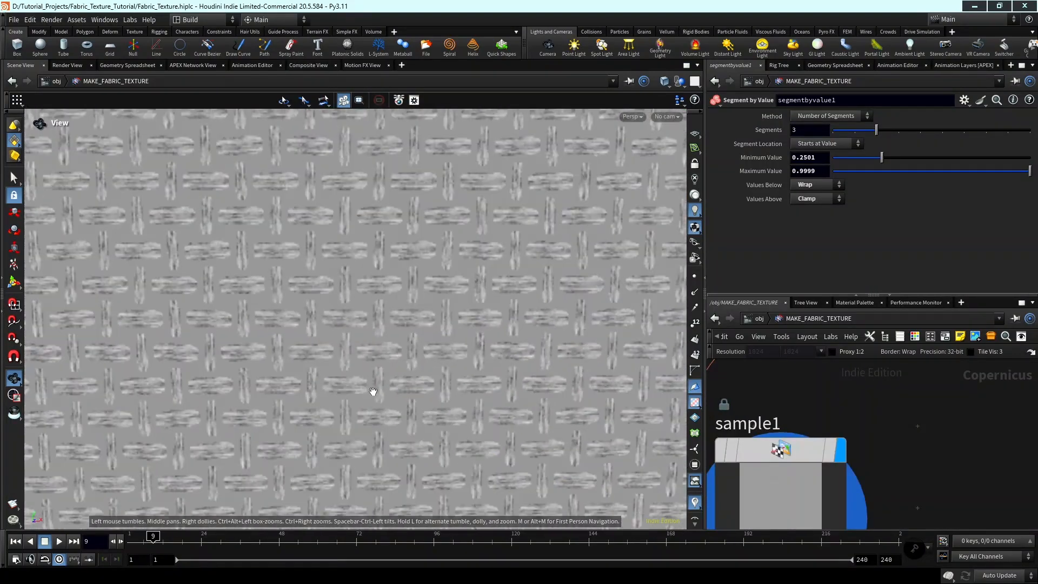
scroll(405, 377, "down", 6)
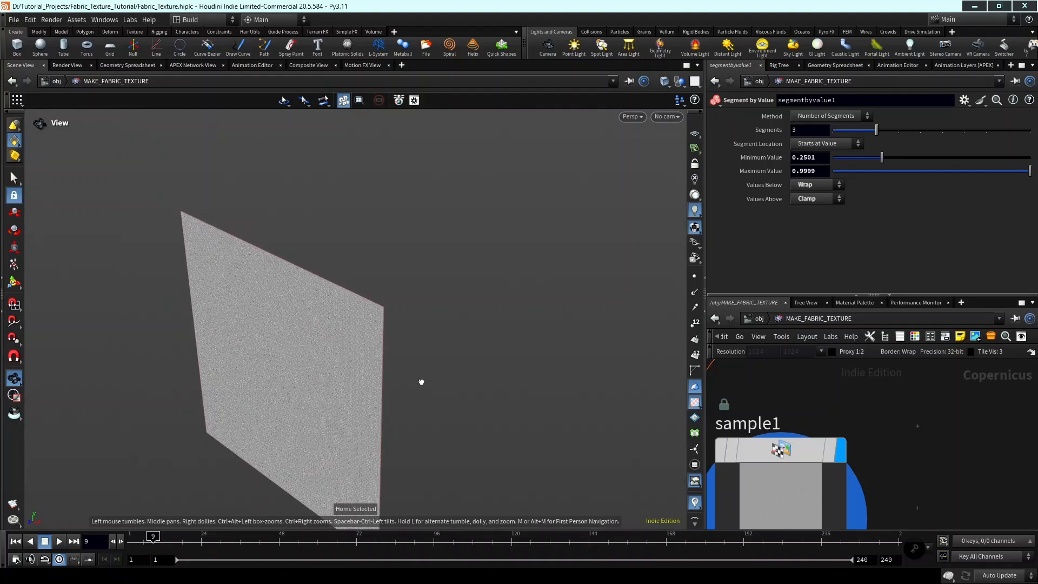
key("g")
scroll(917, 417, "down", 10)
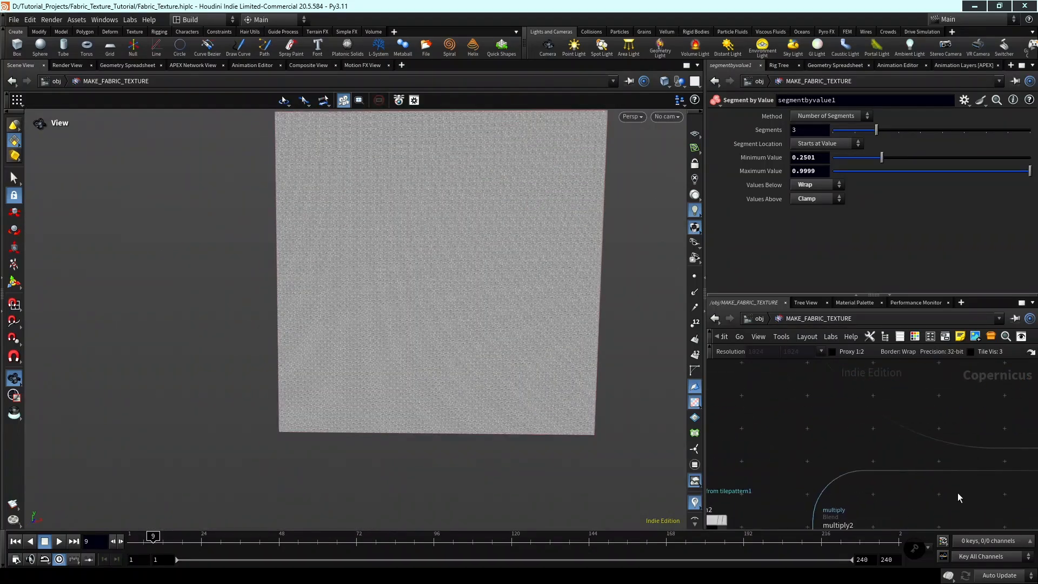
Display the multiply2 blend and inspect its floral thread pattern.
scroll(922, 443, "up", 8)
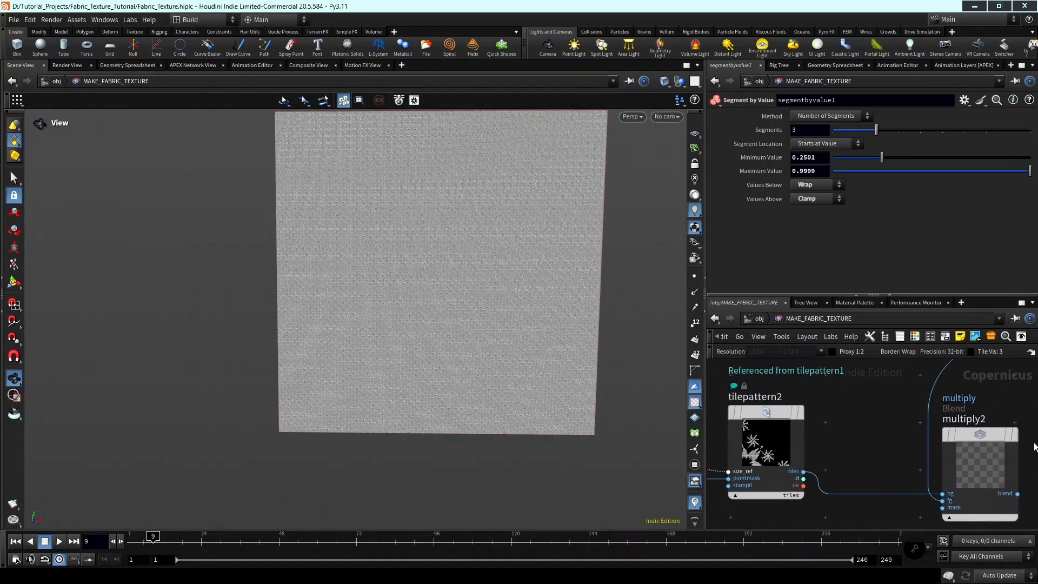
middle_click_drag(874, 432, 780, 447)
scroll(894, 441, "up", 2)
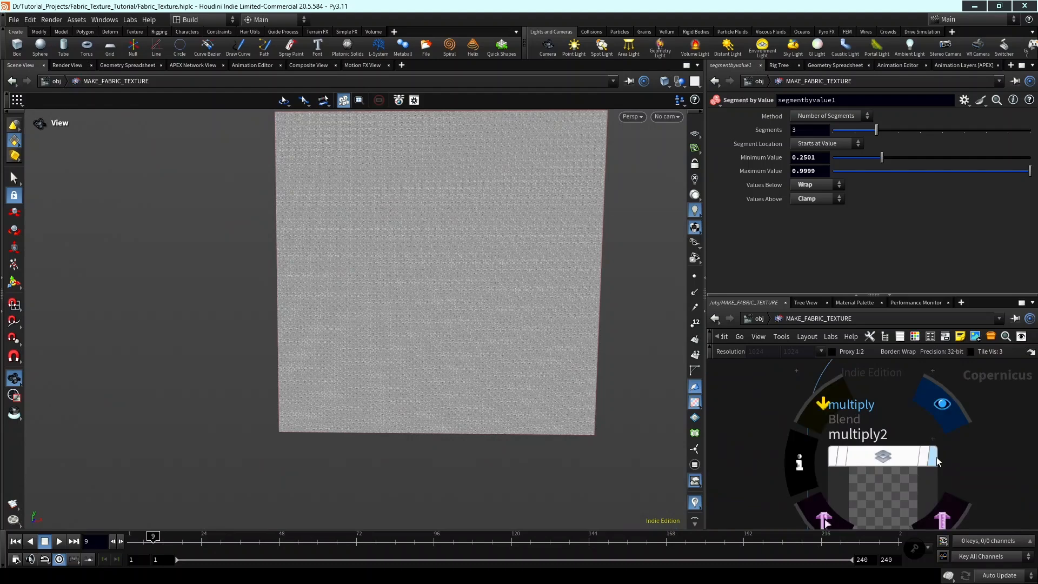
left_click(935, 458)
scroll(427, 337, "up", 3)
scroll(1010, 424, "down", 5)
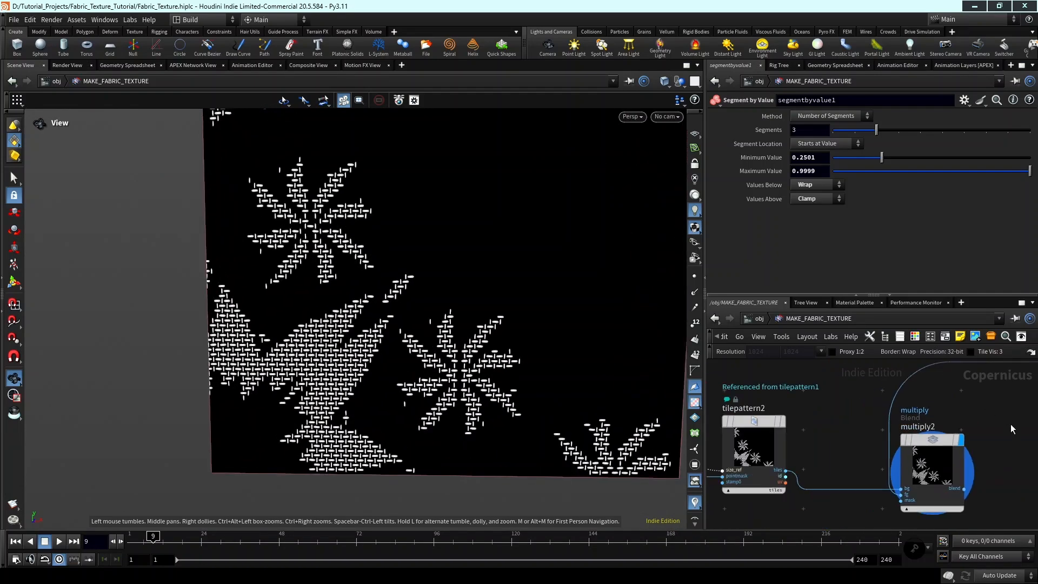
Look over the thread network from sample1 through the multiply blends to the occlusion nodes.
scroll(891, 508, "down", 2)
middle_click(936, 482)
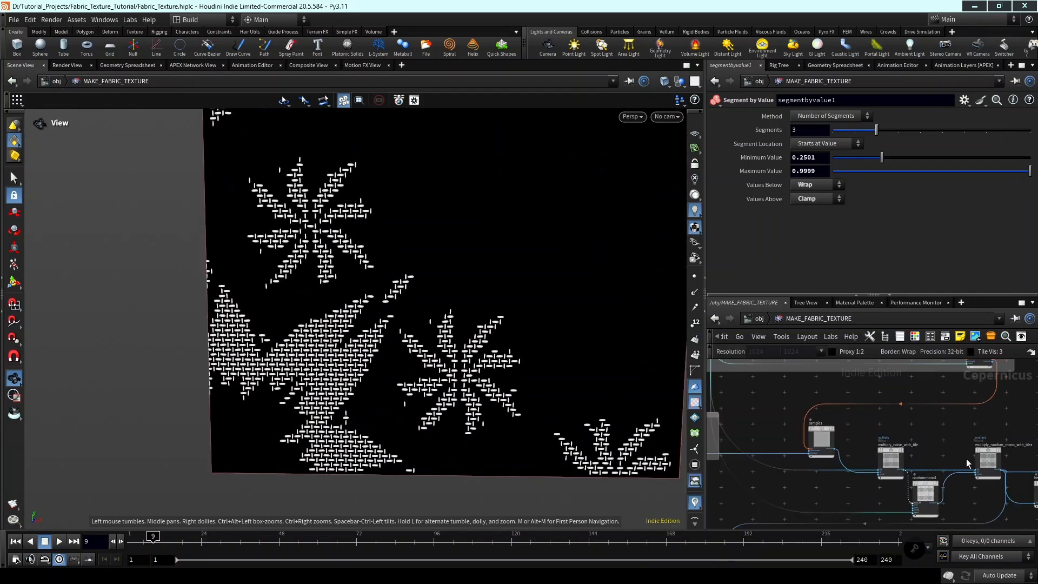
middle_click_drag(966, 459, 909, 442)
scroll(941, 433, "up", 4)
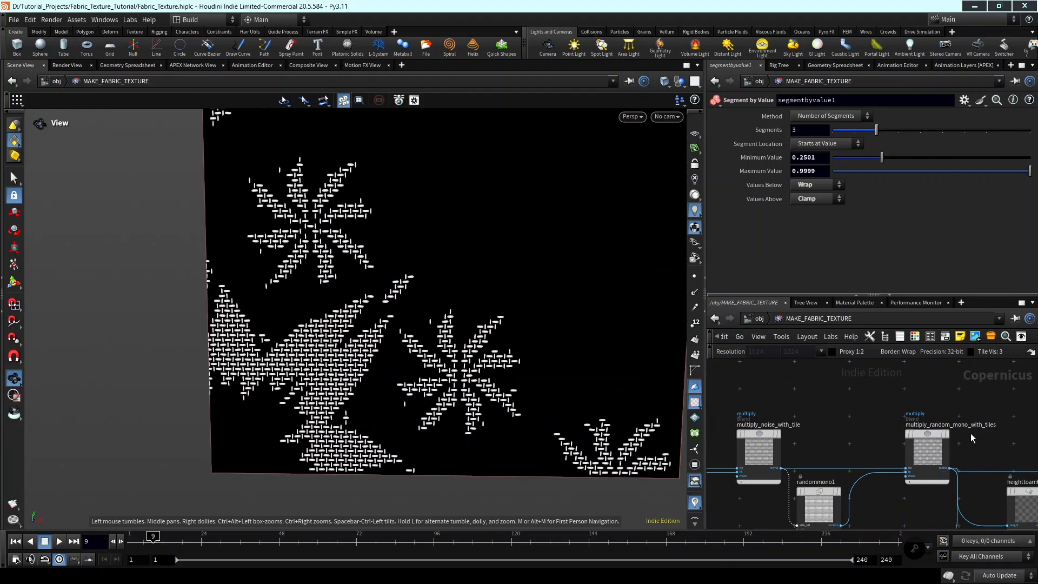
scroll(983, 450, "down", 4)
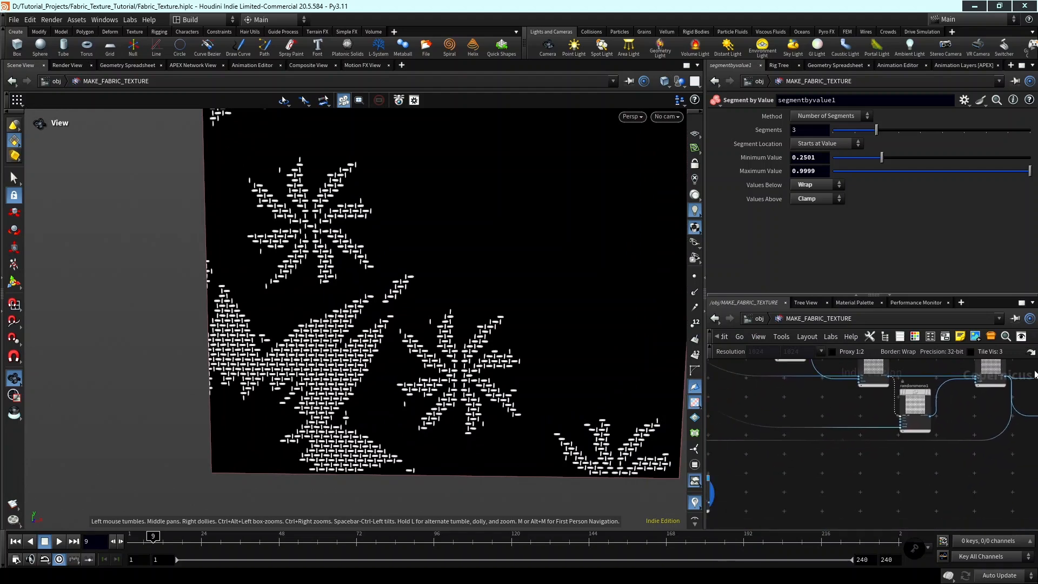
scroll(880, 463, "up", 3)
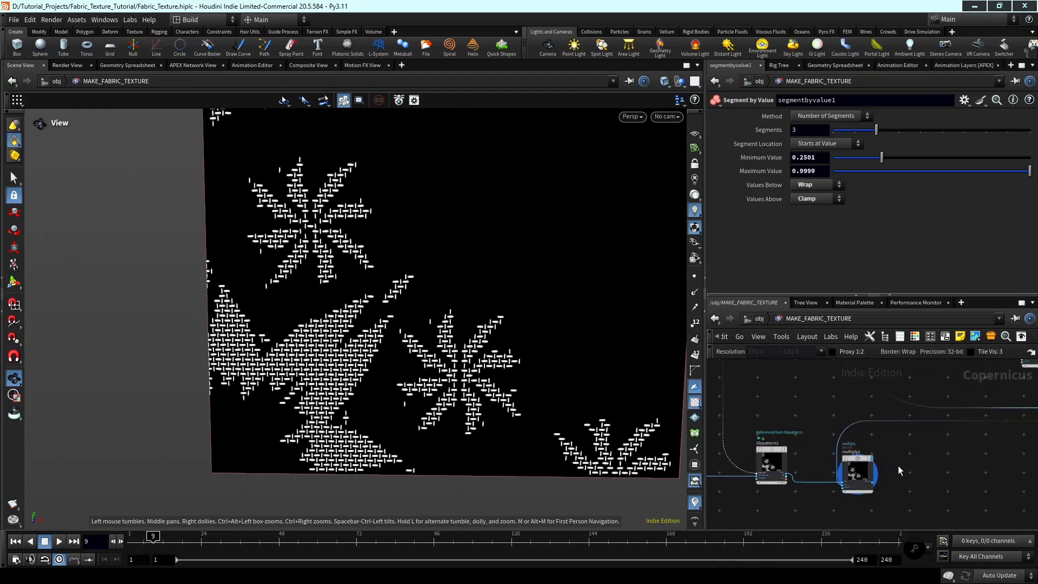
scroll(902, 467, "down", 5)
middle_click_drag(1026, 453, 1026, 381)
scroll(889, 439, "up", 2)
scroll(890, 439, "up", 2)
scroll(913, 481, "down", 2)
mouse_move(806, 456)
middle_mouse_down()
mouse_move(933, 457)
mouse_move(800, 475)
middle_mouse_up()
scroll(894, 444, "down", 2)
scroll(895, 444, "down", 2)
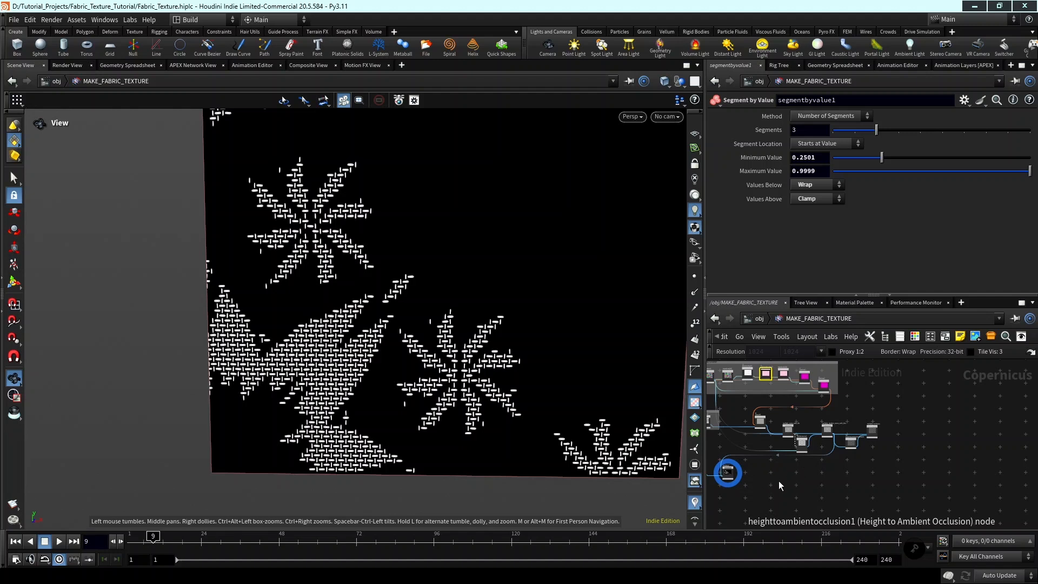
Display the multiply_occlusion blend and inspect its weave over the full texture.
middle_click_drag(710, 444, 806, 441)
mouse_move(848, 476)
middle_mouse_down()
mouse_move(882, 473)
mouse_move(840, 488)
middle_mouse_up()
scroll(965, 445, "up", 6)
scroll(967, 425, "up", 2)
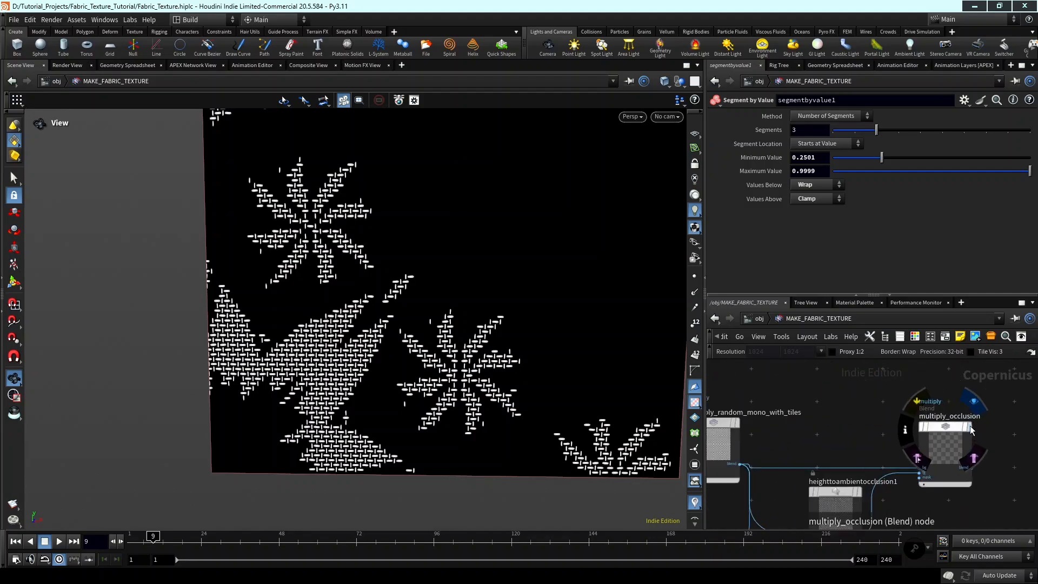
left_click(973, 427)
middle_click_drag(527, 365, 491, 452)
scroll(482, 357, "down", 4)
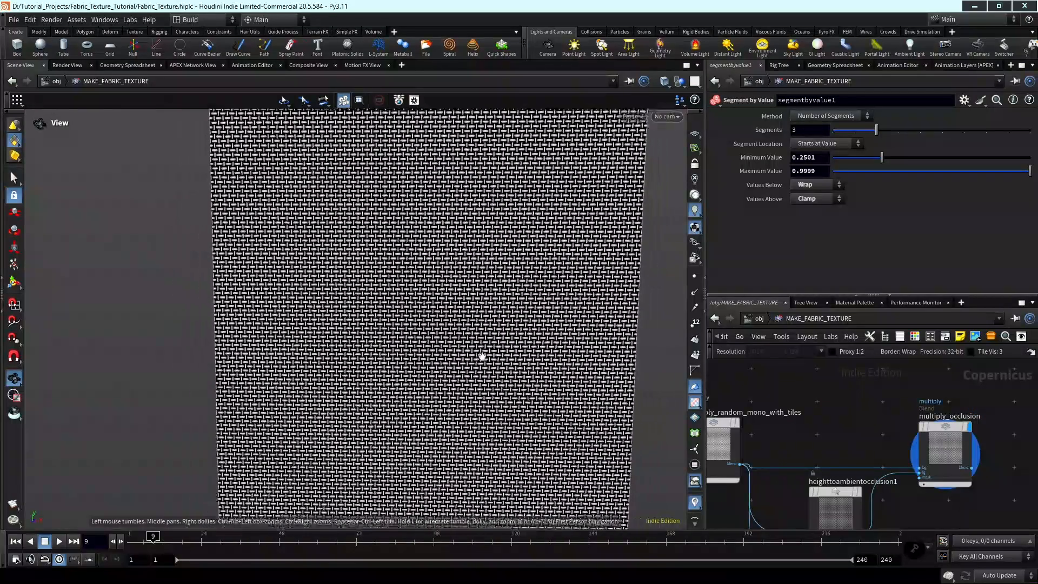
scroll(946, 431, "down", 2)
Add a Ramp RGB node, connect multiply_occlusion's blend output to its pos input, and display the ramp.
key("Tab")
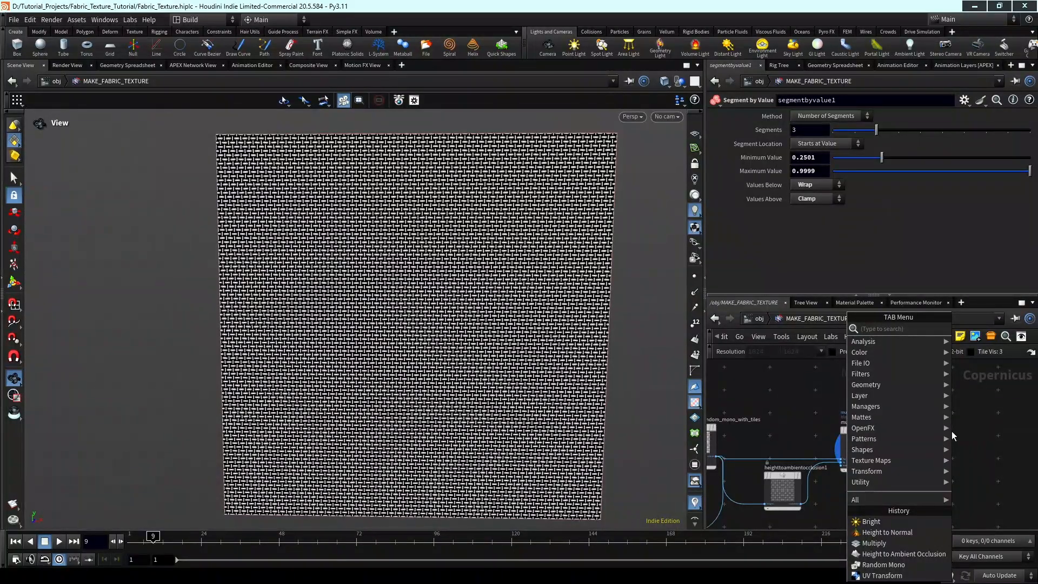
type("ramp")
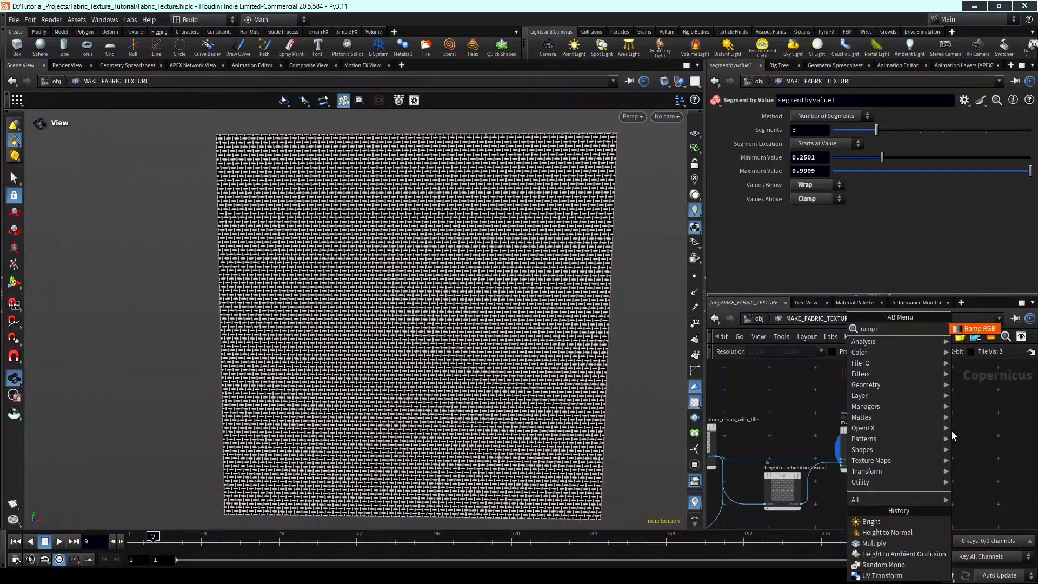
type(" r")
key("Return")
left_click(953, 435)
scroll(897, 459, "up", 3)
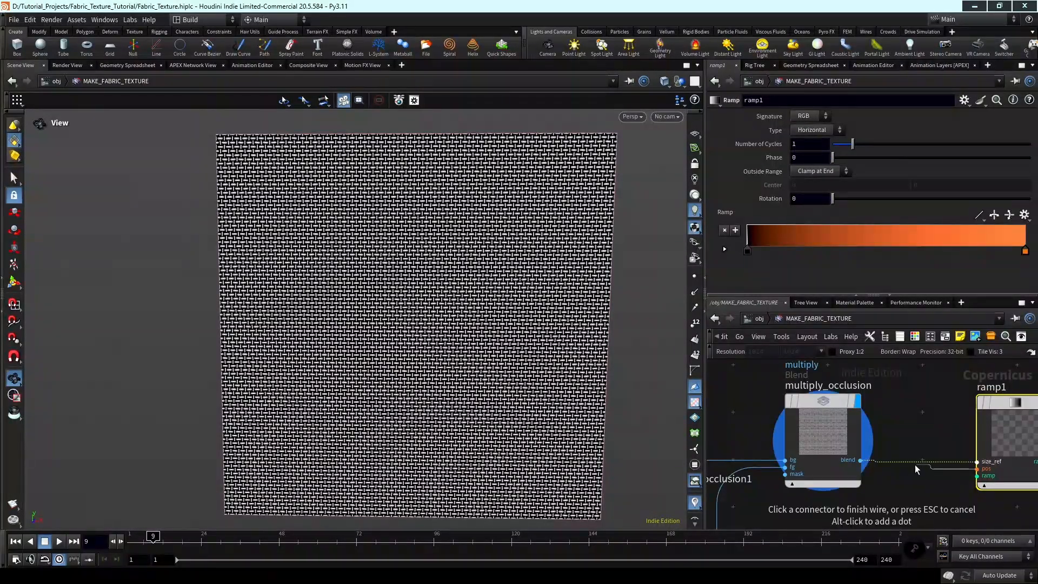
middle_click_drag(913, 442, 834, 470)
left_click(969, 431)
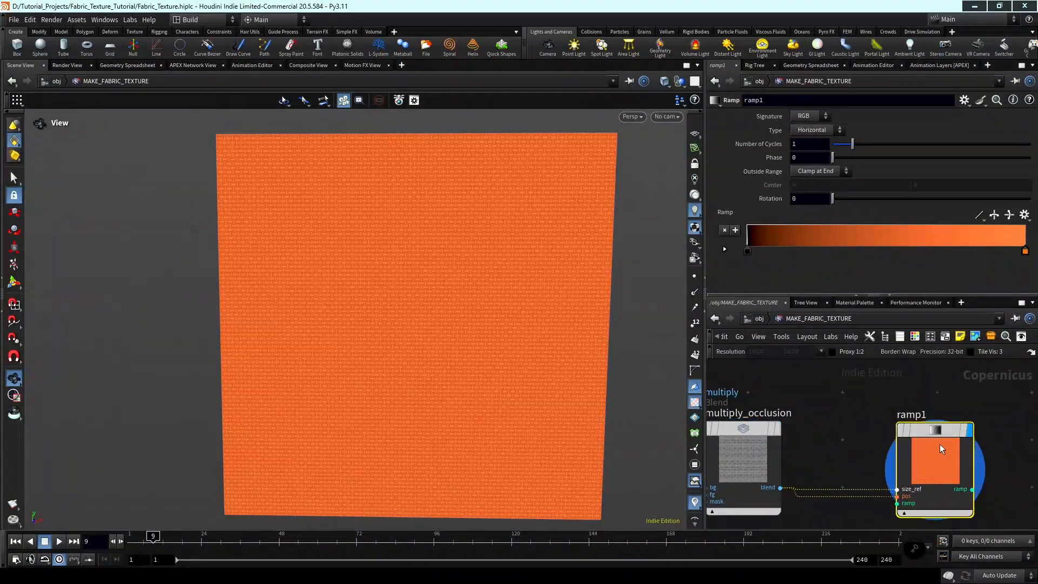
right_click_drag(500, 336, 609, 294)
scroll(896, 403, "down", 2)
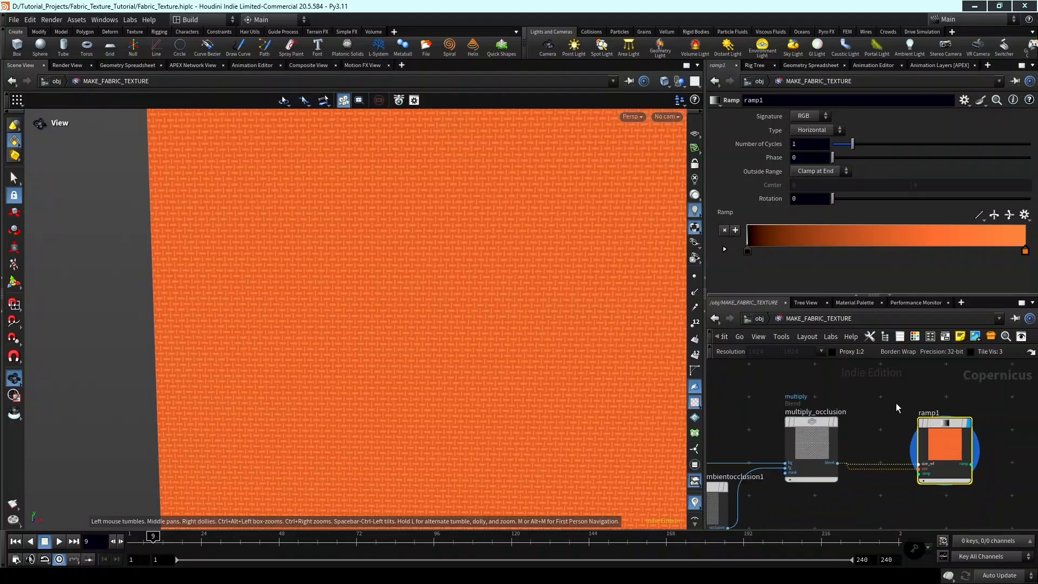
Move ramp1 below the main row of nodes and add a Multiply blend node beside it.
middle_click_drag(896, 403, 852, 405)
left_click_drag(887, 434, 859, 481)
key("Tab")
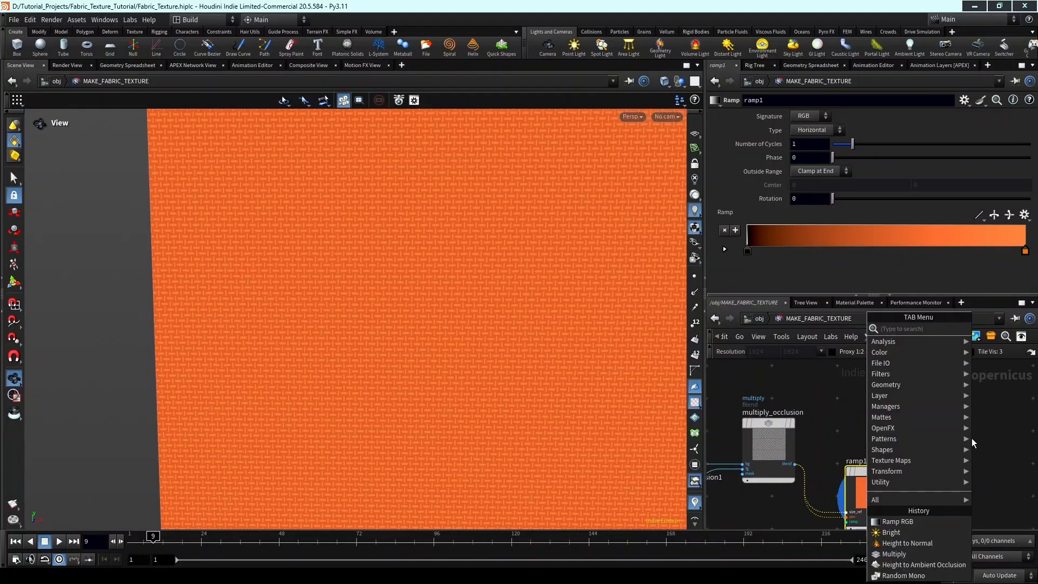
type("mult")
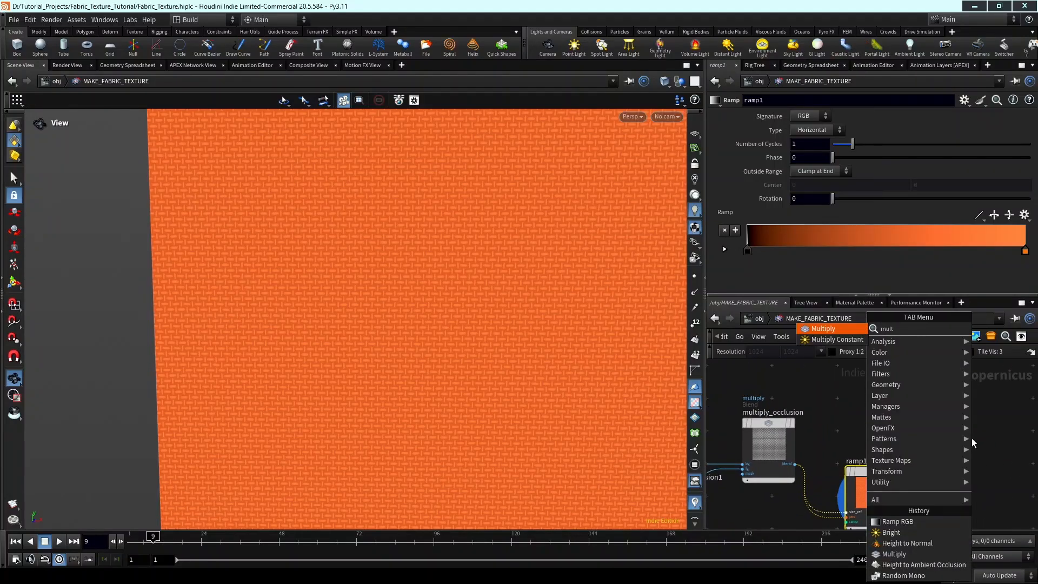
key("Return")
left_click(971, 442)
scroll(979, 437, "up", 2)
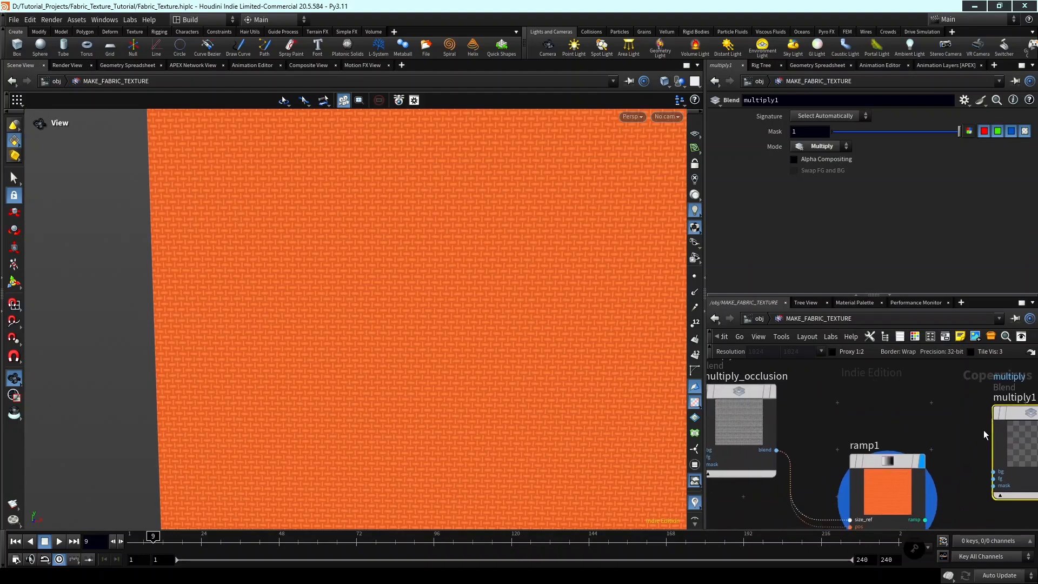
Connect multiply_occlusion to the bg input and ramp1 to the fg input of multiply1, and display the blend.
key("f")
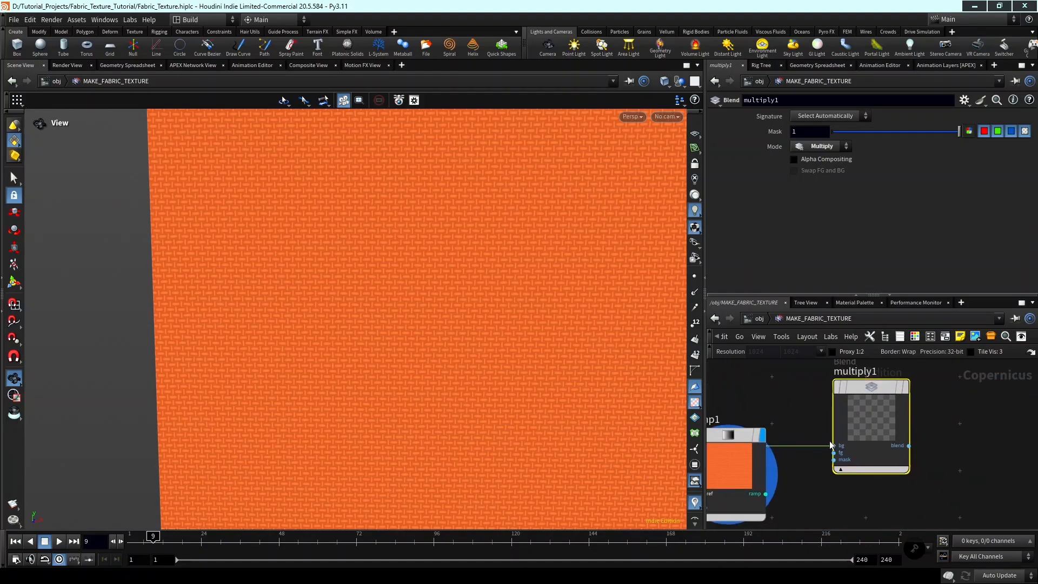
left_click(752, 504)
scroll(796, 460, "up", 1)
middle_click_drag(793, 461, 783, 490)
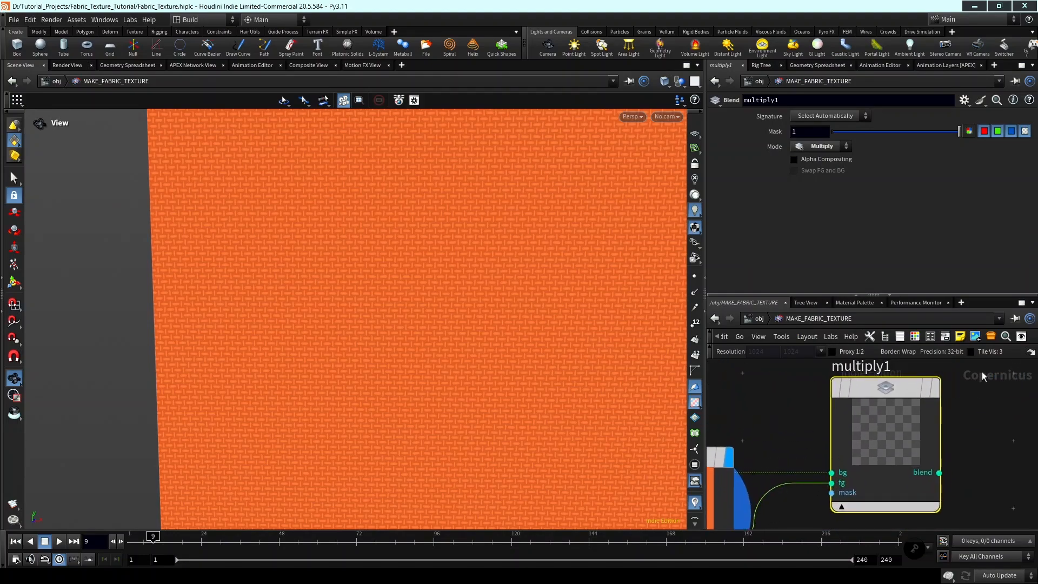
left_click(935, 389)
scroll(505, 306, "up", 6)
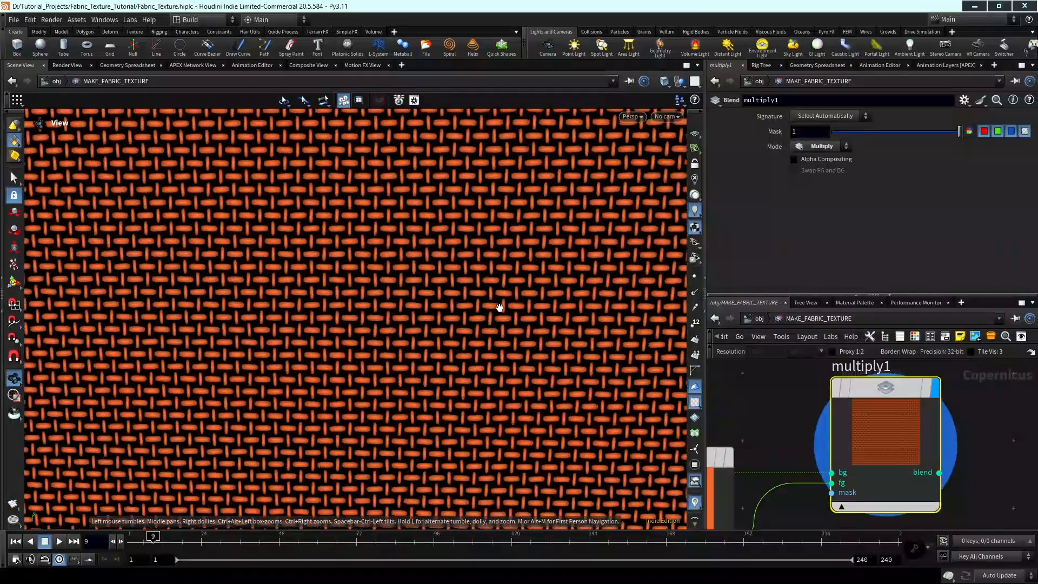
scroll(821, 431, "down", 2)
Change the end colour of ramp1 from orange to pure white (FFFFFFFF).
middle_click_drag(811, 432, 918, 395)
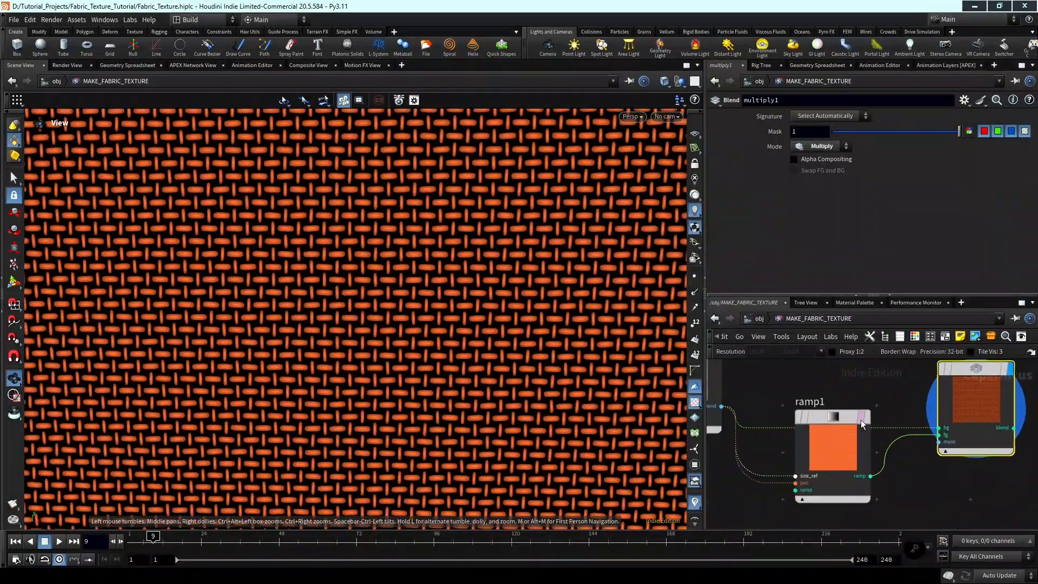
left_click(854, 423)
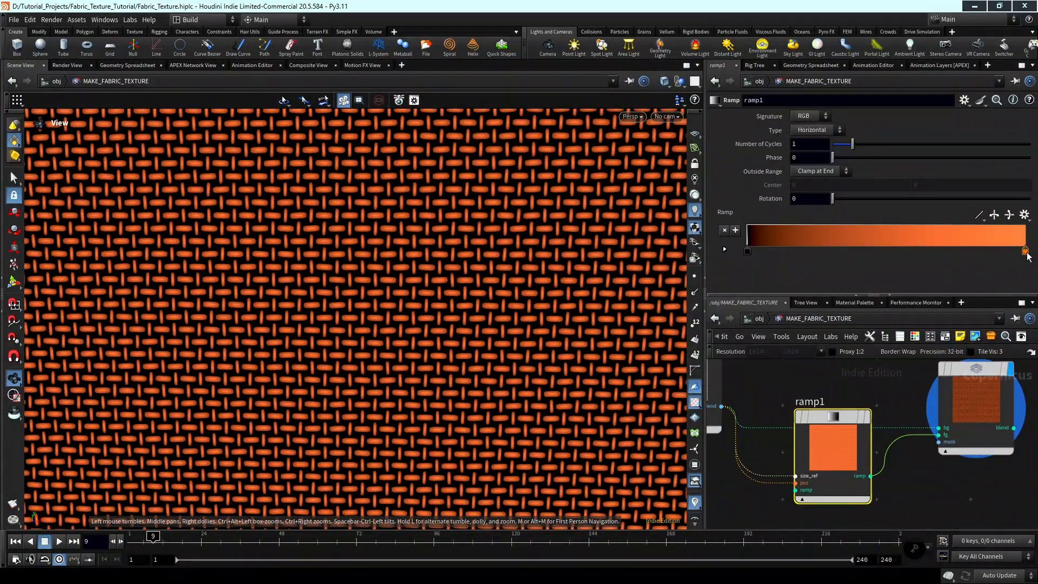
double_click(1025, 252)
left_click_drag(949, 314, 775, 303)
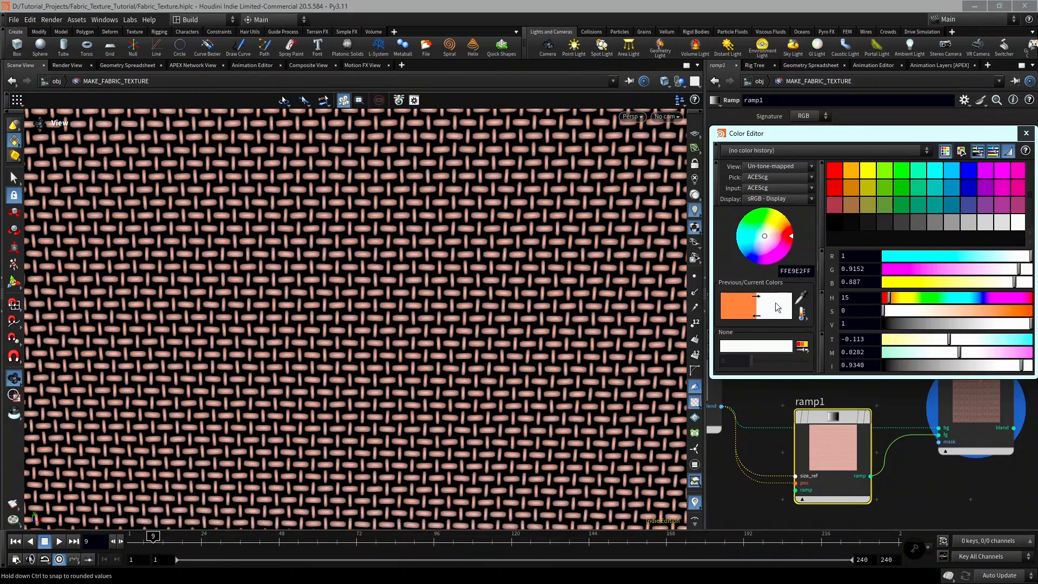
left_click(757, 297)
left_click_drag(912, 312, 842, 307)
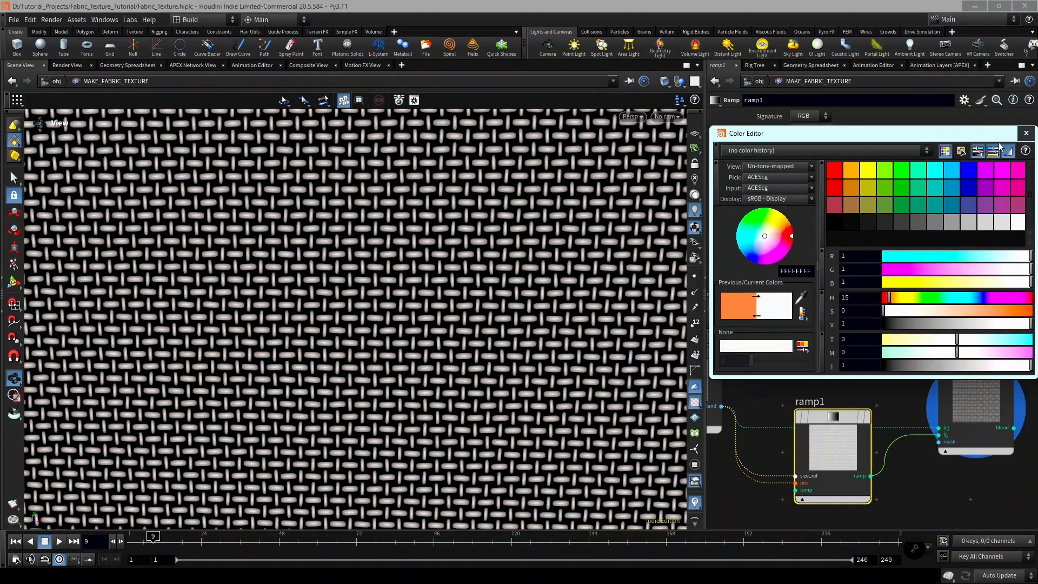
left_click(1026, 133)
Display the multiply2 blend again and check its floral thread pattern.
scroll(947, 485, "down", 4)
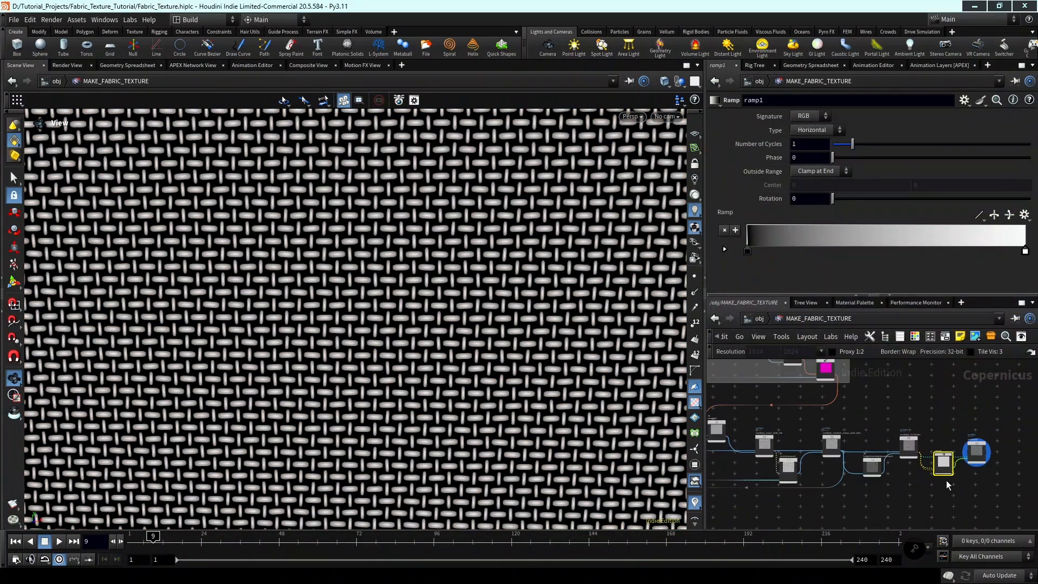
scroll(946, 485, "up", 10)
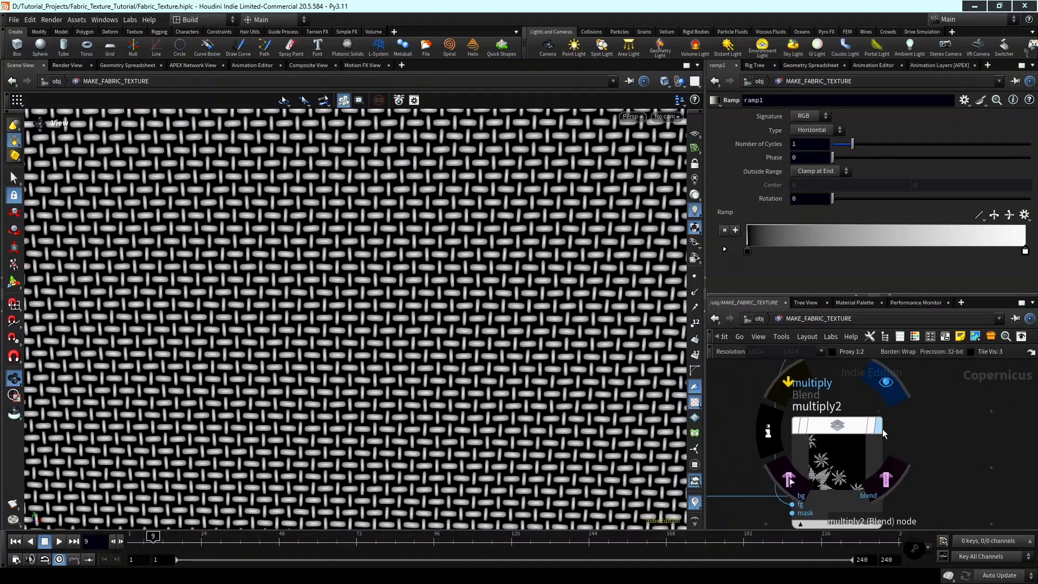
left_click(881, 429)
scroll(920, 440, "down", 4)
scroll(420, 394, "down", 5)
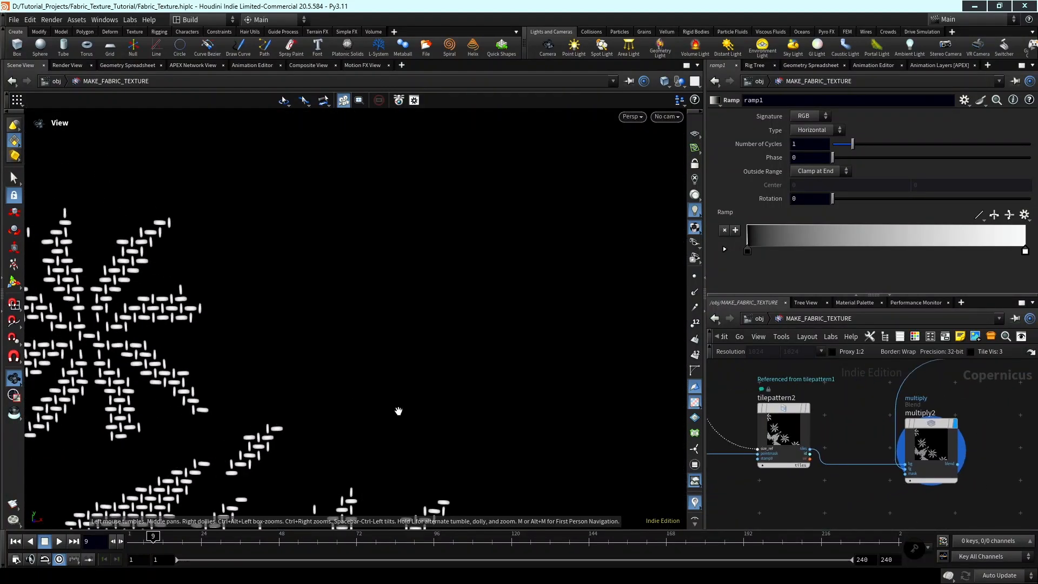
scroll(398, 411, "down", 1)
Add a Height to Ambient Occlusion node, connect multiply2's blend output to its height input, and display it.
middle_click_drag(1009, 467, 947, 439)
key("Tab")
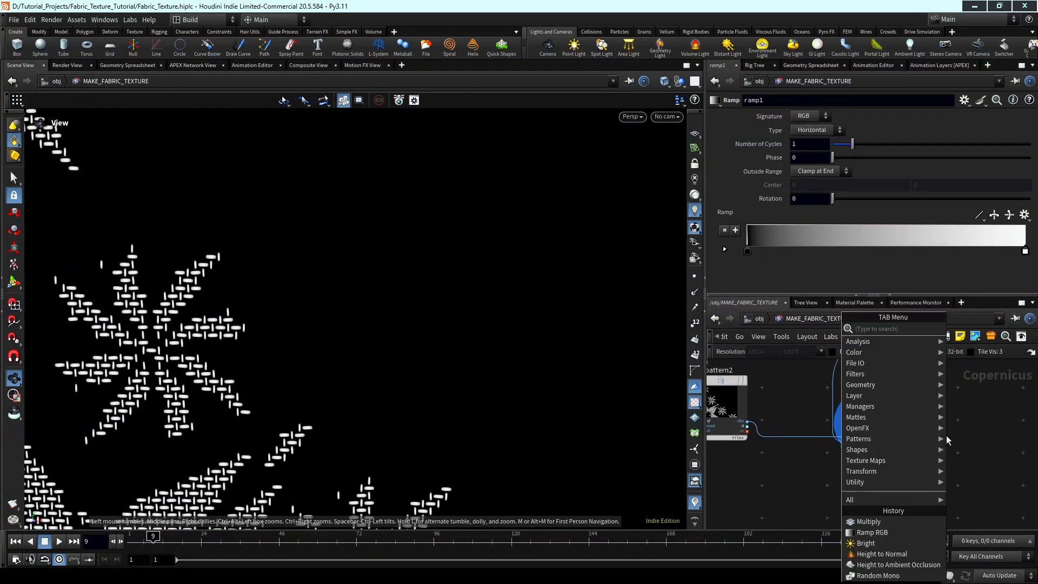
left_click(957, 439)
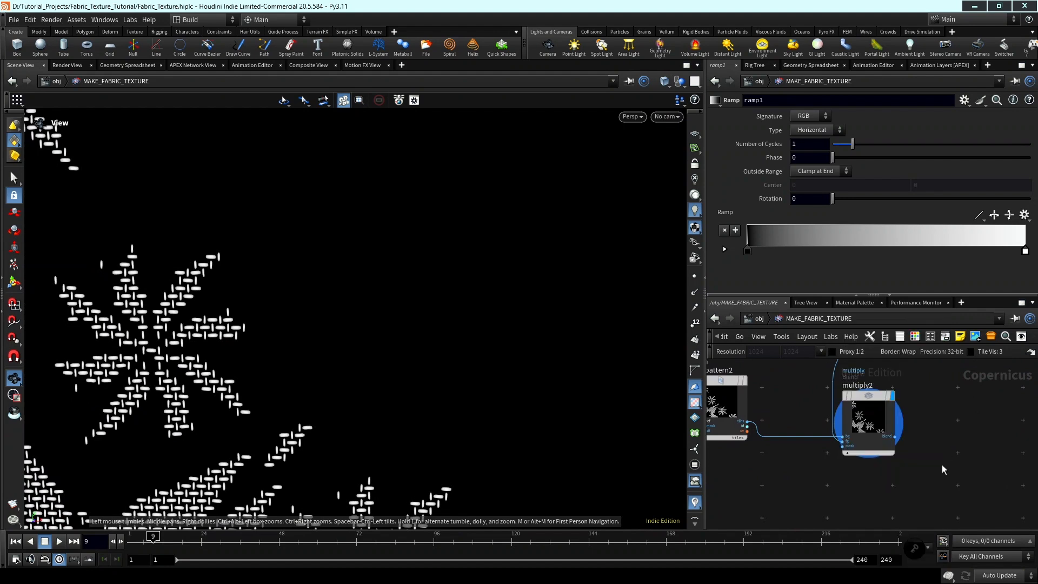
key("Tab")
type("hei")
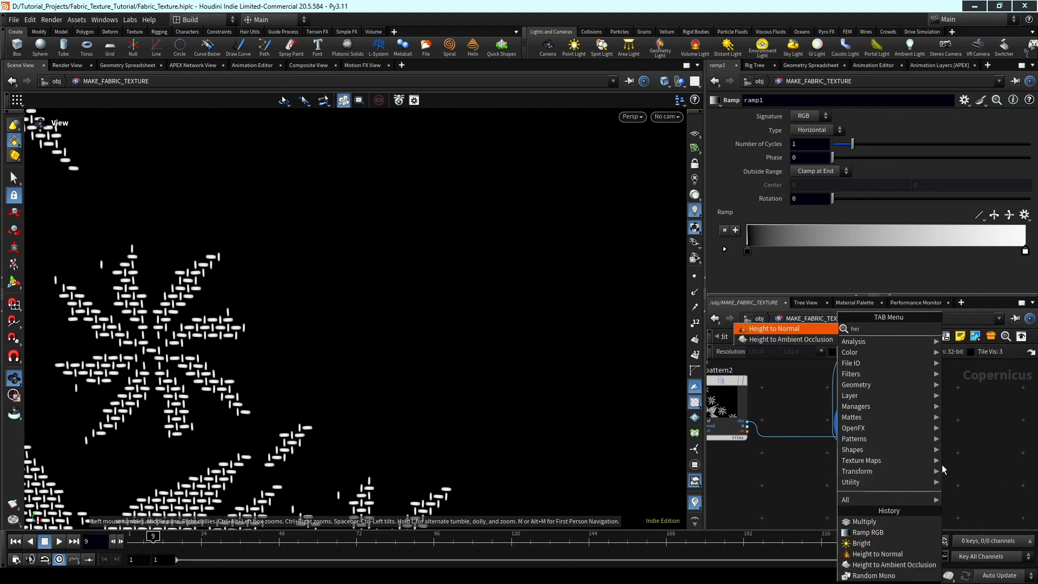
left_click(779, 341)
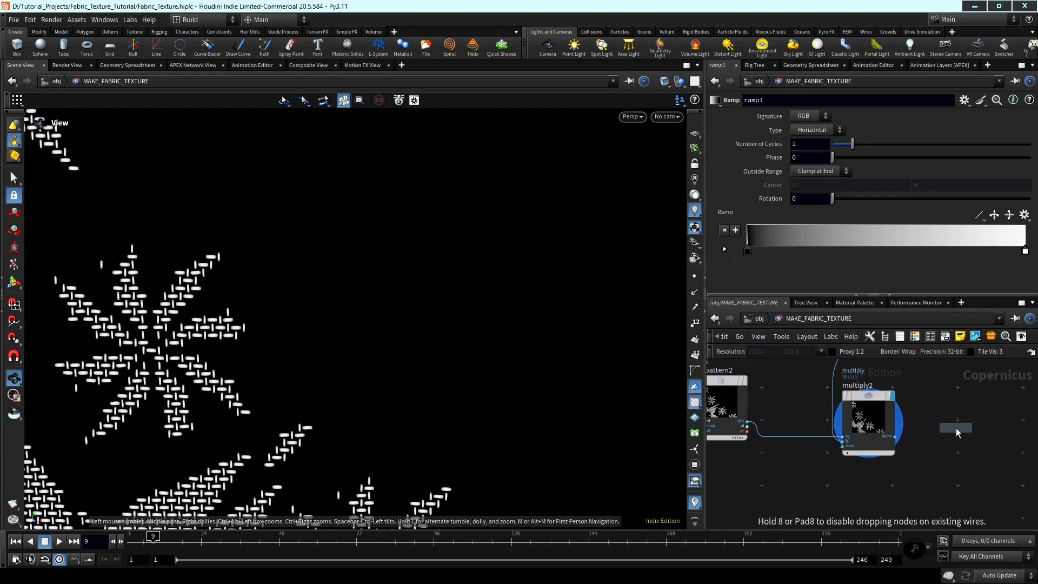
left_click(957, 431)
middle_click_drag(921, 478, 836, 454)
scroll(833, 446, "up", 1)
left_click(805, 406)
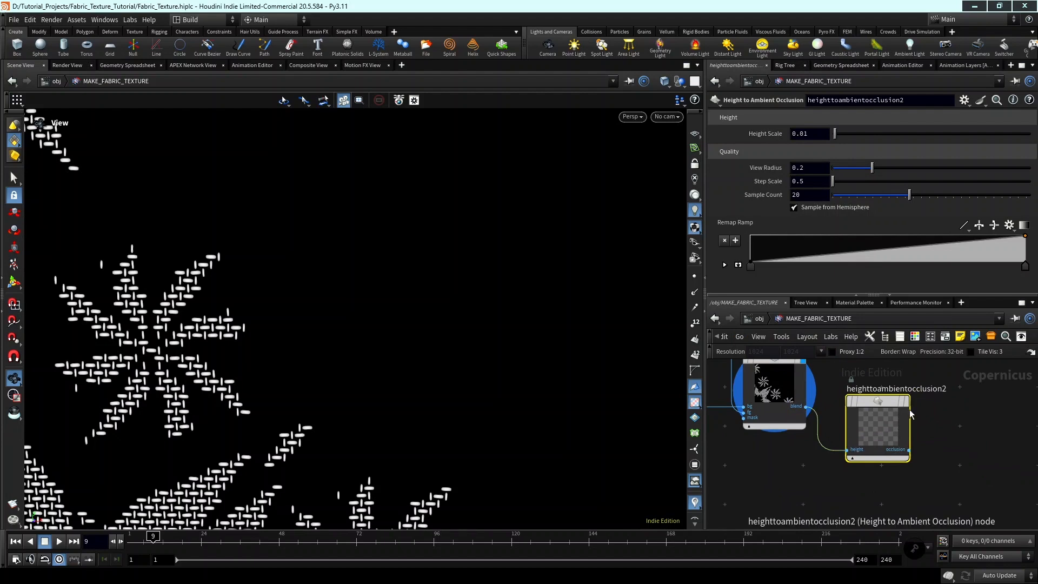
mouse_move(911, 415)
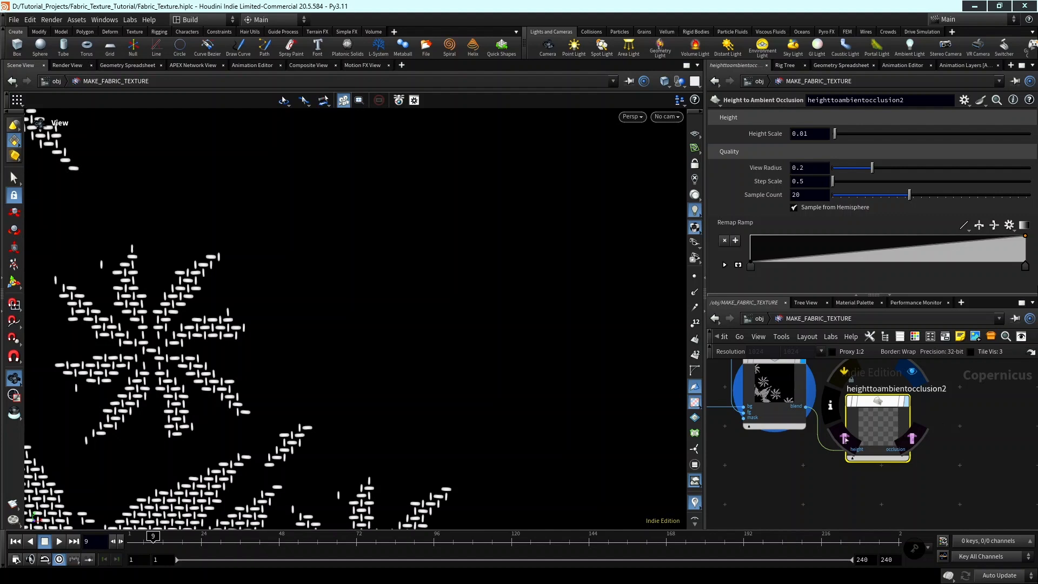
scroll(990, 391, "down", 10)
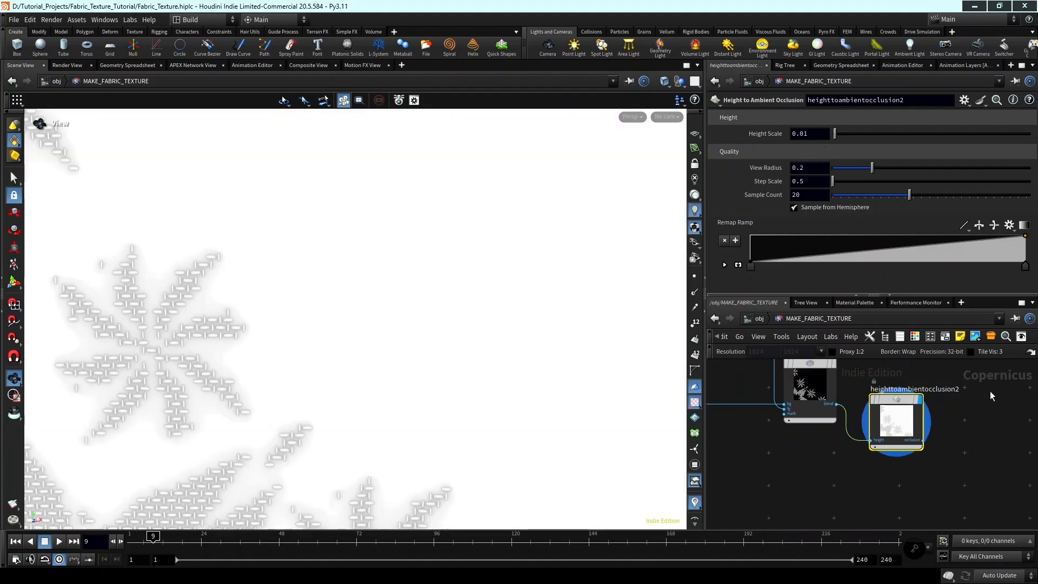
Link the Height Scale of heighttoambientocclusion2 to that of heighttoambientocclusion1 with a relative reference.
middle_click_drag(1014, 418, 1007, 421)
scroll(994, 422, "up", 10)
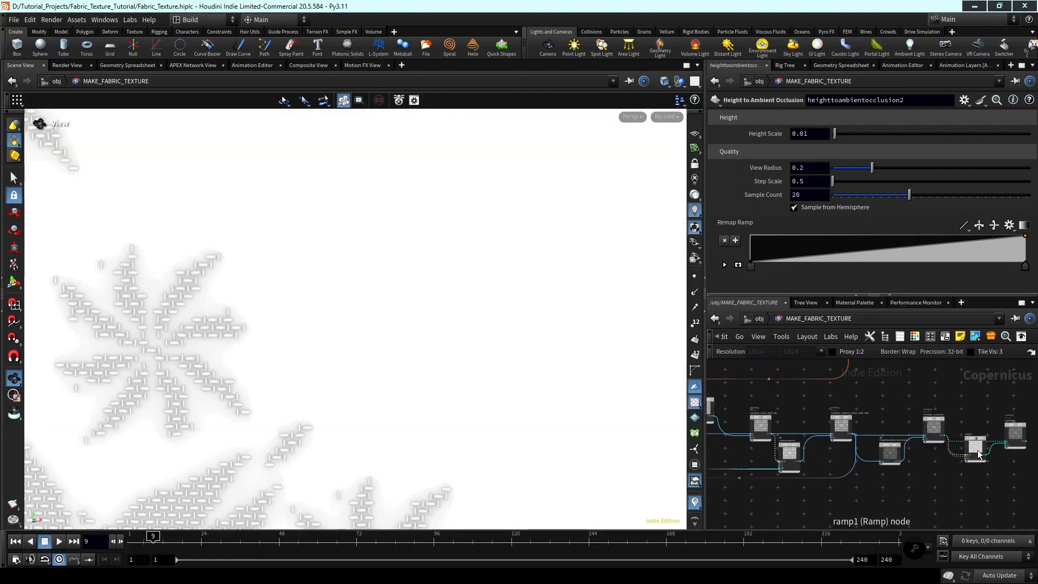
scroll(899, 460, "up", 3)
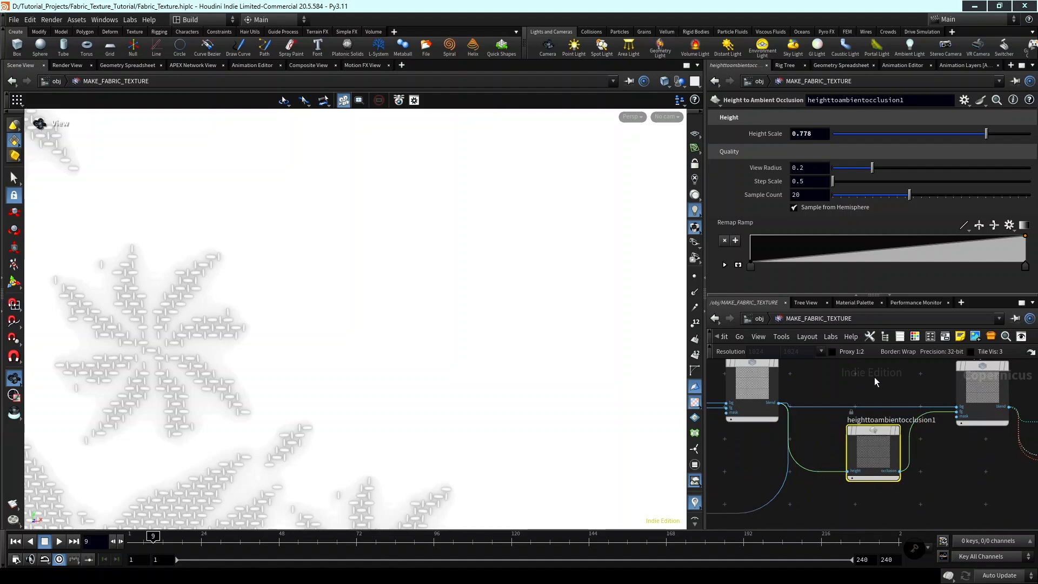
right_click(794, 136)
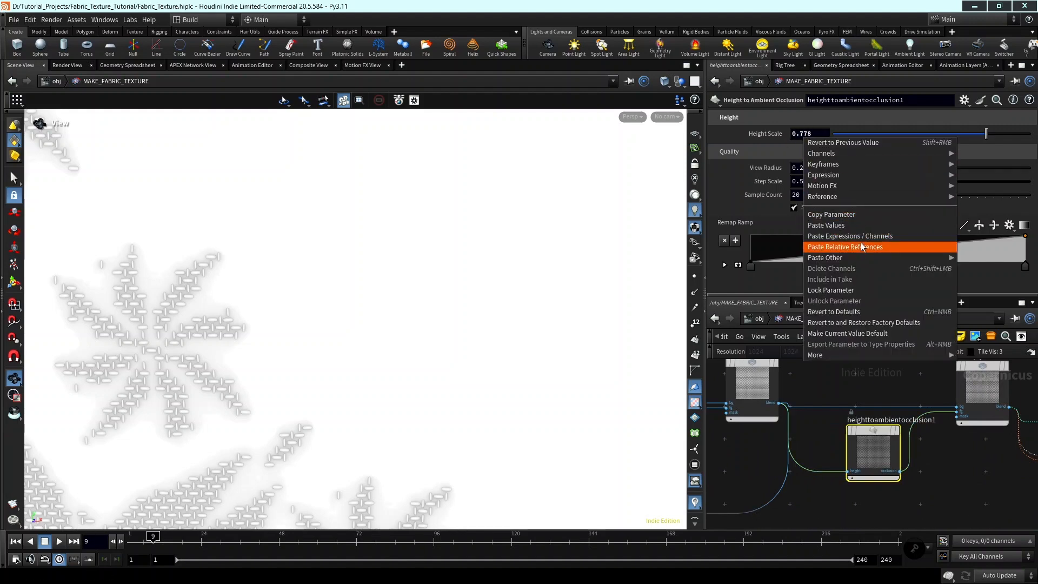
left_click(857, 215)
scroll(813, 387, "down", 5)
middle_click_drag(800, 432, 951, 403)
scroll(851, 409, "up", 6)
left_click(846, 403)
right_click(815, 133)
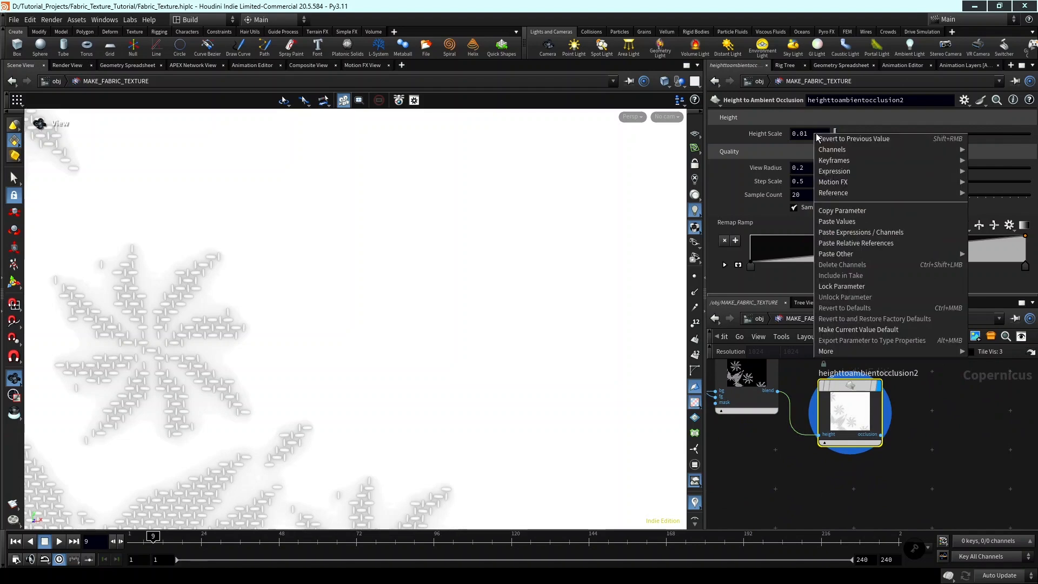
left_click(884, 244)
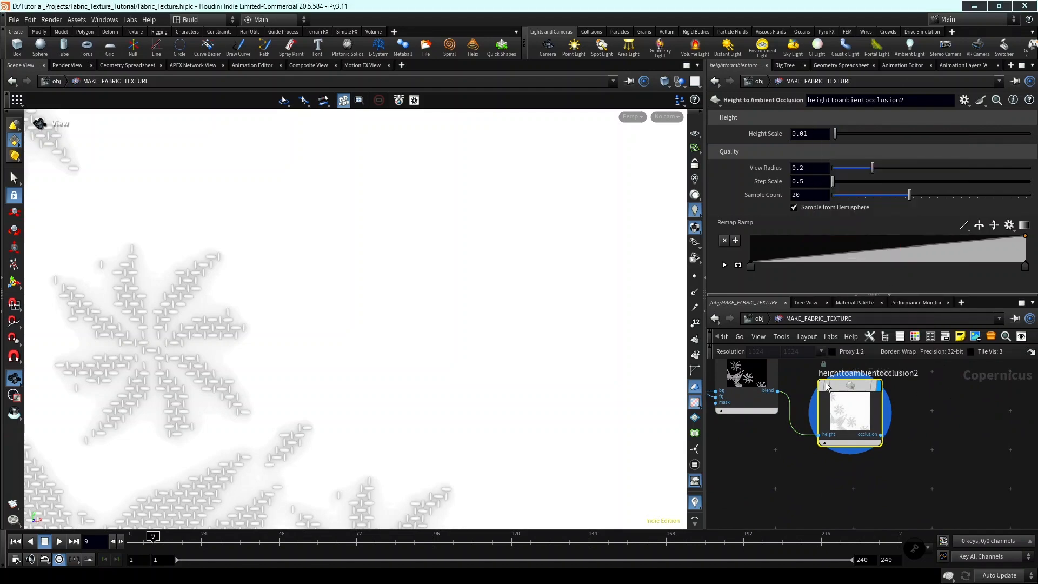
Add a Multiply blend node beside heighttoambientocclusion2.
scroll(419, 346, "down", 4)
middle_click_drag(462, 385, 518, 309)
scroll(753, 470, "down", 2)
scroll(756, 470, "down", 3)
mouse_move(785, 480)
middle_mouse_down()
mouse_move(870, 489)
mouse_move(802, 490)
middle_mouse_up()
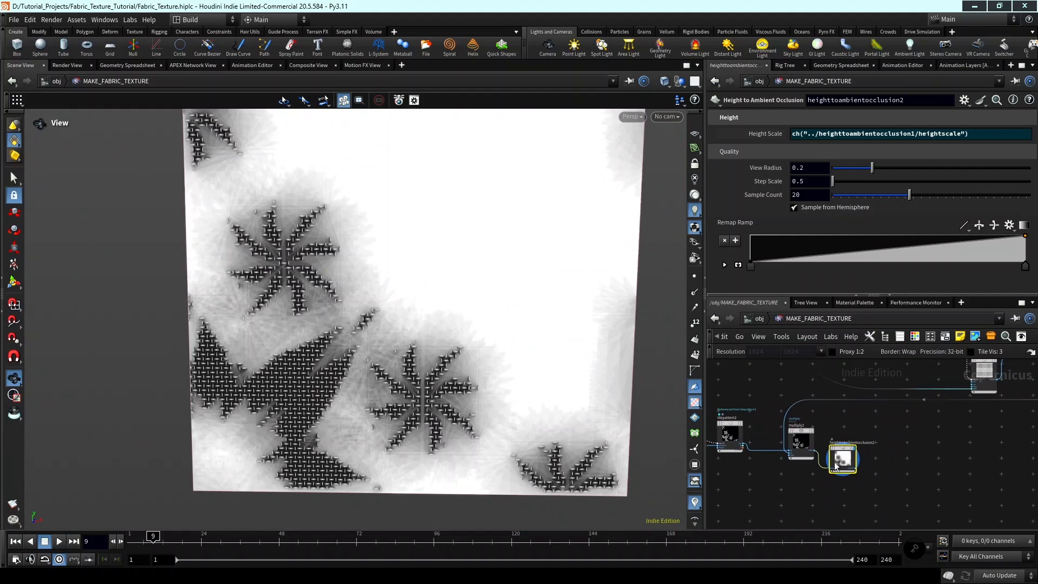
scroll(836, 464, "up", 2)
left_click_drag(848, 458, 866, 473)
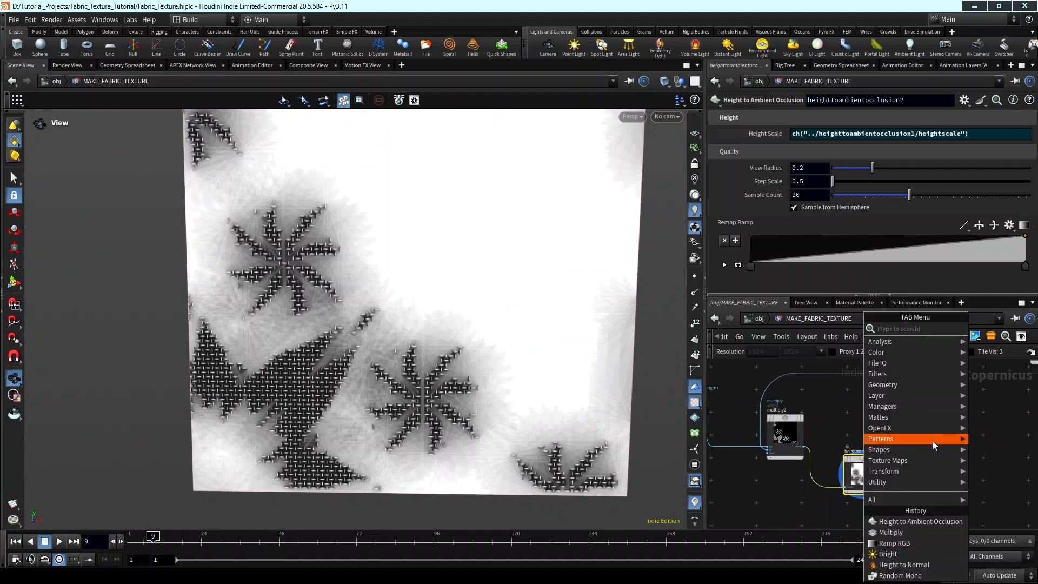
key("Tab")
key("Escape")
key("Tab")
type("mult")
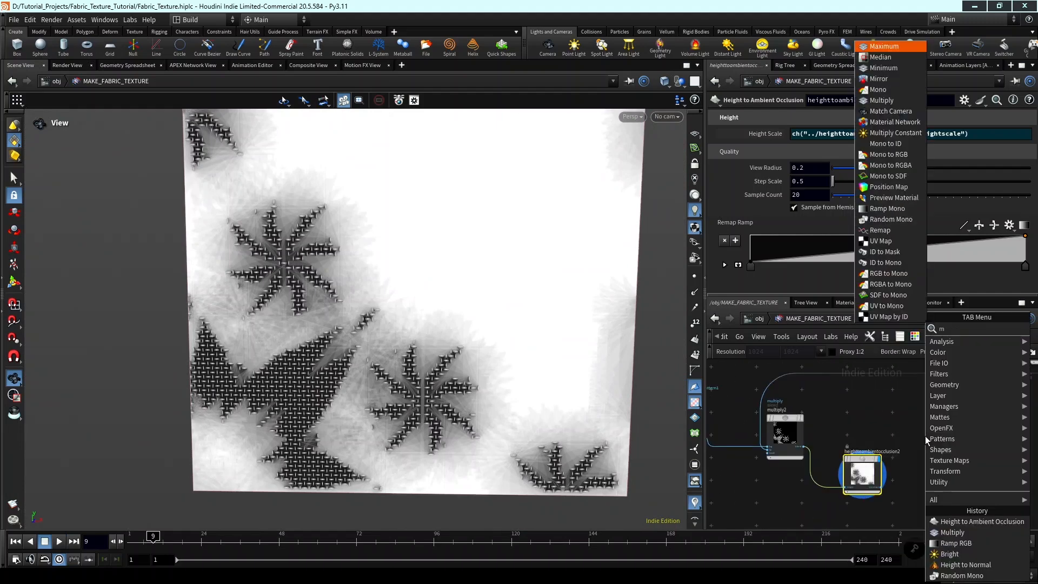
key("Return")
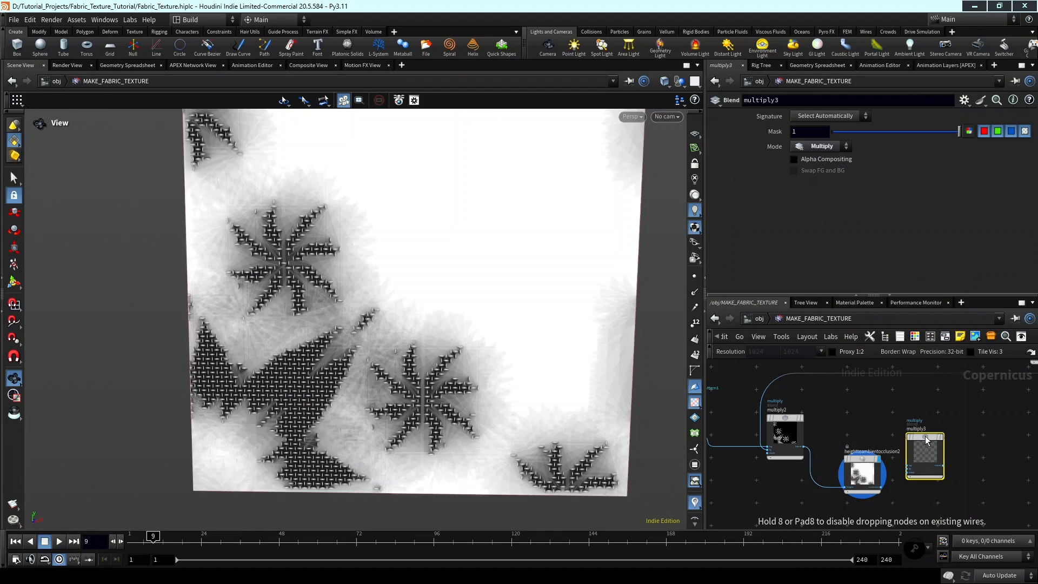
left_click(899, 439)
Connect multiply2's blend to the bg input and heighttoambientocclusion2's occlusion to the fg input of multiply3, and display the blend.
scroll(827, 451, "up", 5)
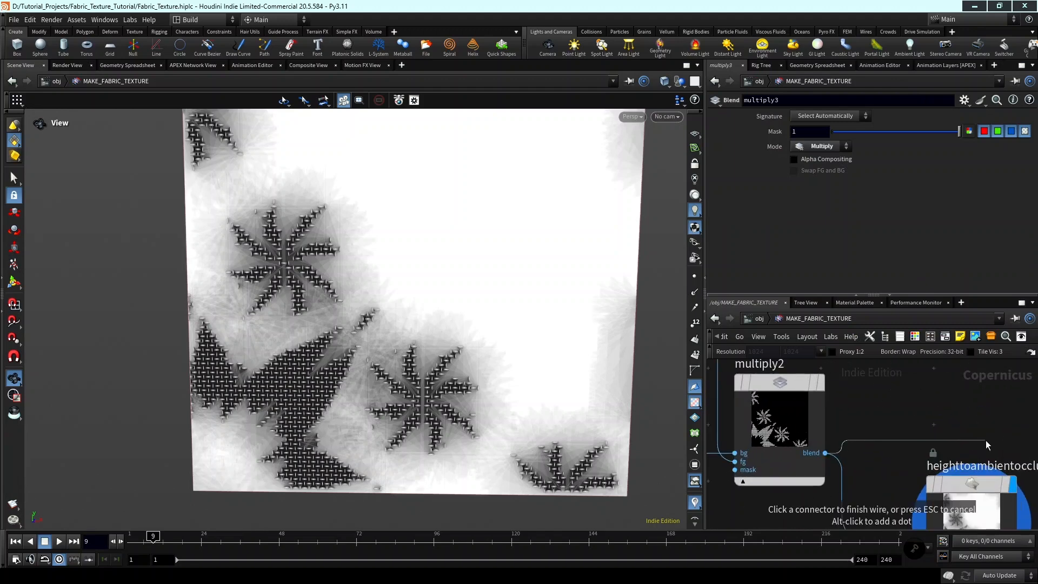
scroll(986, 444, "down", 5)
scroll(947, 464, "up", 4)
left_click(947, 465)
left_click(920, 480)
middle_click_drag(870, 524, 825, 508)
left_click(918, 469)
left_click(948, 395)
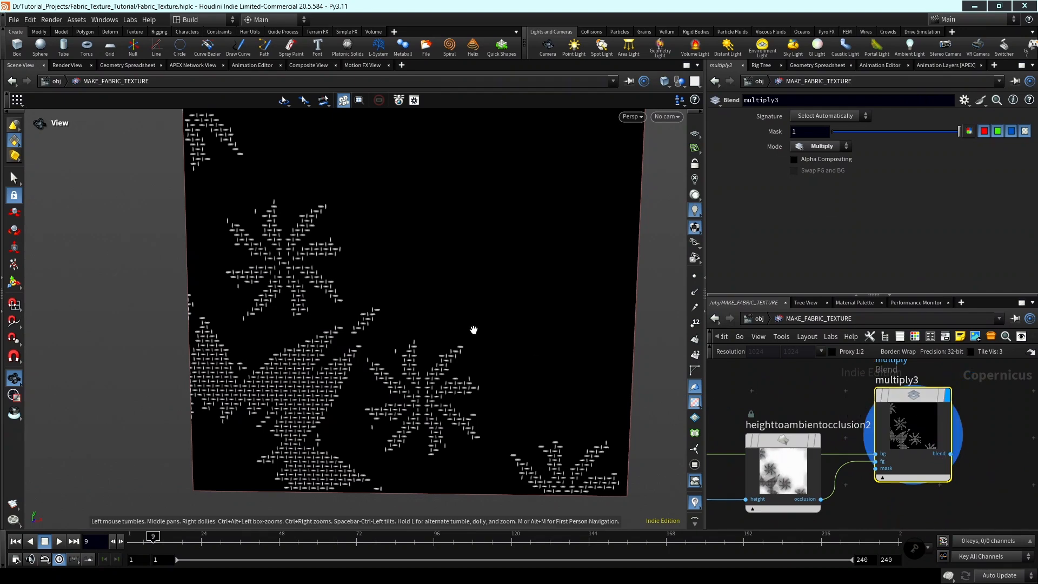
Examine the shading of the floral threads in the multiply3 blend, both close up and as a whole.
scroll(415, 329, "up", 2)
middle_click_drag(340, 432, 368, 387)
scroll(367, 387, "up", 2)
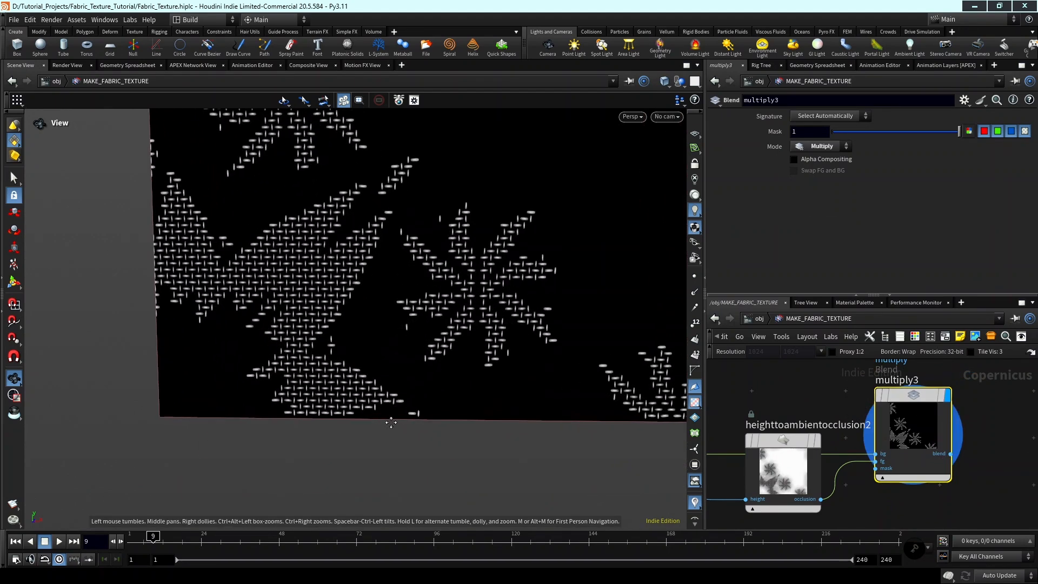
scroll(391, 421, "up", 2)
middle_click_drag(438, 405, 389, 363)
middle_click_drag(287, 286, 366, 357)
scroll(366, 357, "down", 2)
middle_click_drag(329, 328, 332, 362)
scroll(371, 331, "up", 6)
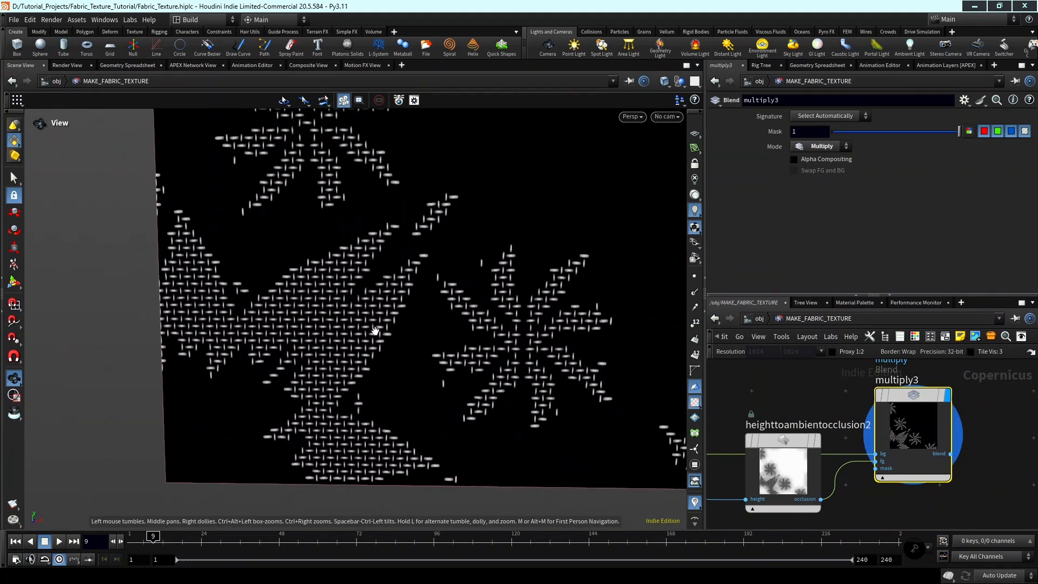
scroll(411, 330, "up", 5)
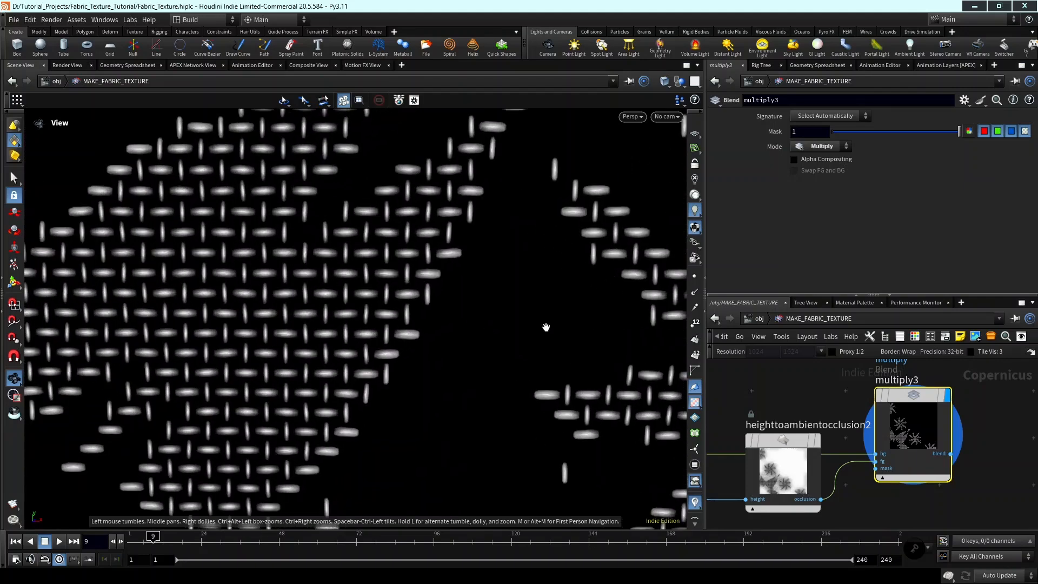
scroll(454, 358, "down", 5)
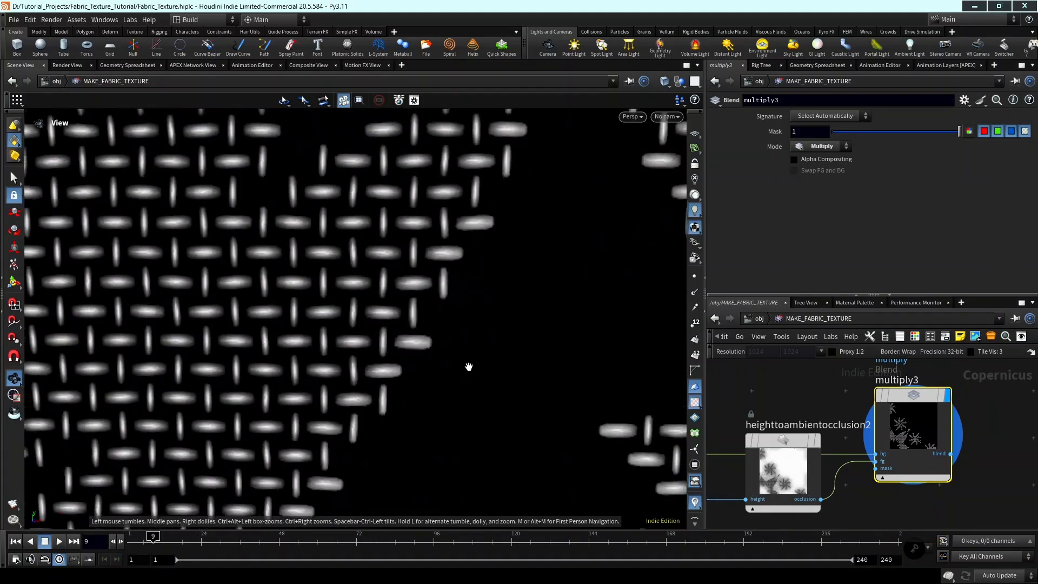
key("space+g")
middle_click_drag(308, 378, 448, 355)
left_click_drag(448, 355, 532, 321)
middle_click_drag(540, 318, 597, 254)
scroll(344, 399, "up", 3)
scroll(1028, 460, "down", 2)
Add a Ramp RGB node after multiply3.
middle_click_drag(1008, 455, 978, 452)
key("Tab")
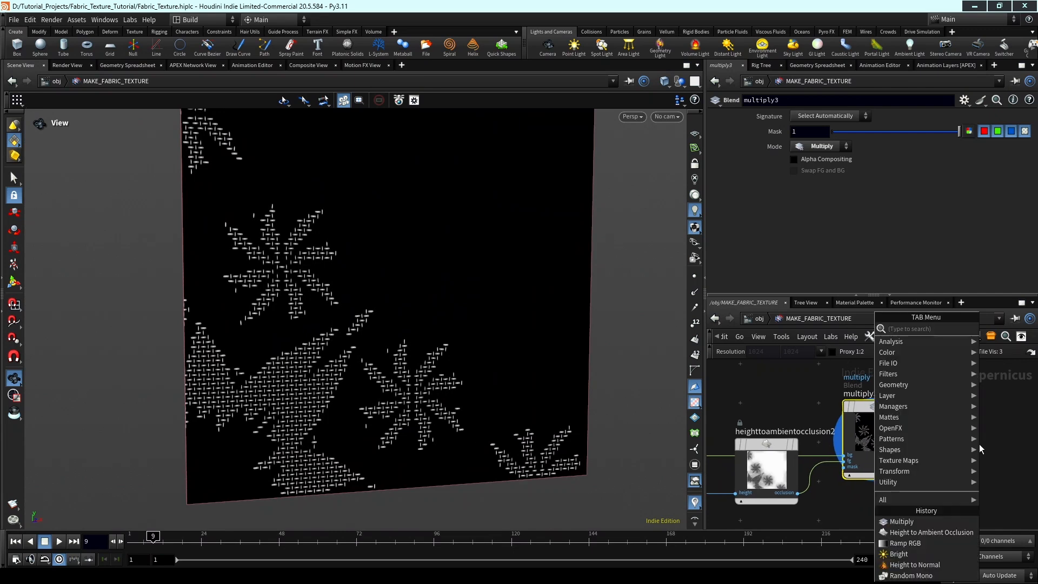
type("ramp r")
key("Return")
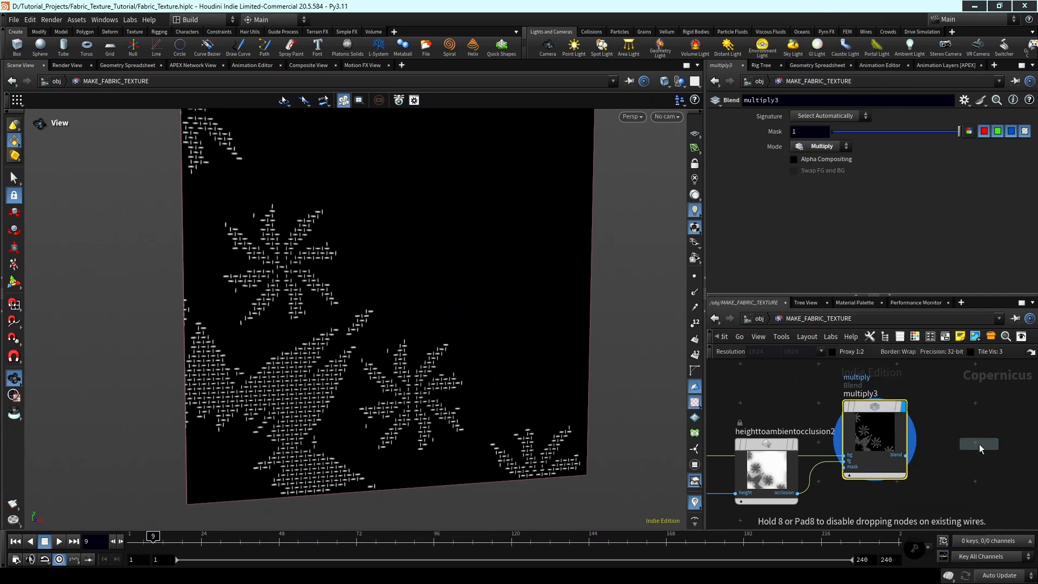
left_click(978, 443)
scroll(981, 432, "up", 2)
Connect multiply3's blend output to the size_ref and pos inputs of ramp2, and display the ramp.
left_click_drag(985, 431, 1004, 386)
middle_click(811, 478)
middle_click_drag(875, 484, 827, 470)
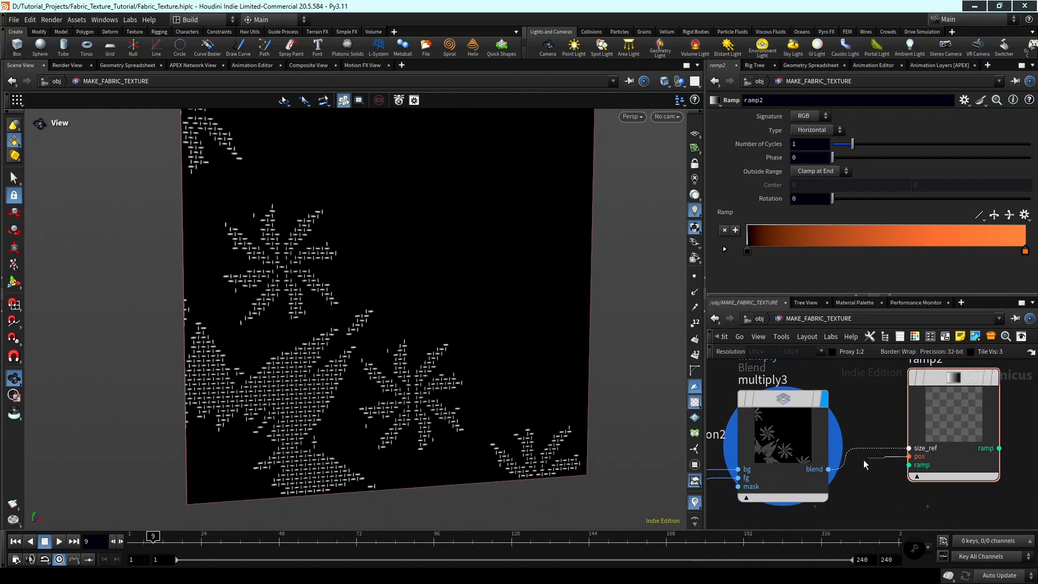
middle_click_drag(886, 474, 821, 519)
left_click(768, 401)
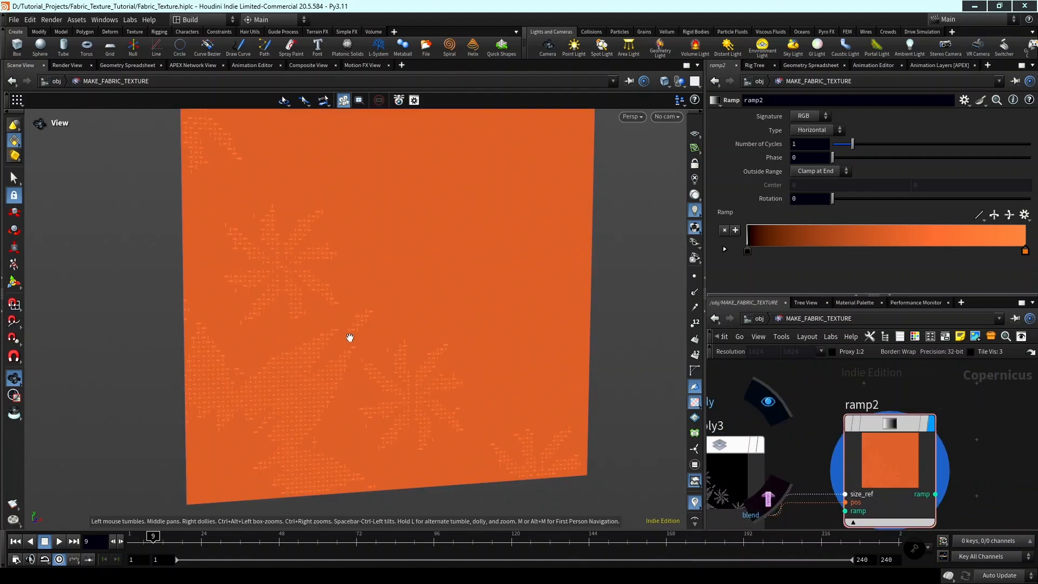
Move ramp2 below the level of multiply3 and add another Multiply blend node after it.
left_click_drag(414, 348, 454, 341)
scroll(965, 451, "down", 2)
middle_click_drag(967, 454, 941, 413)
left_click_drag(880, 431, 885, 488)
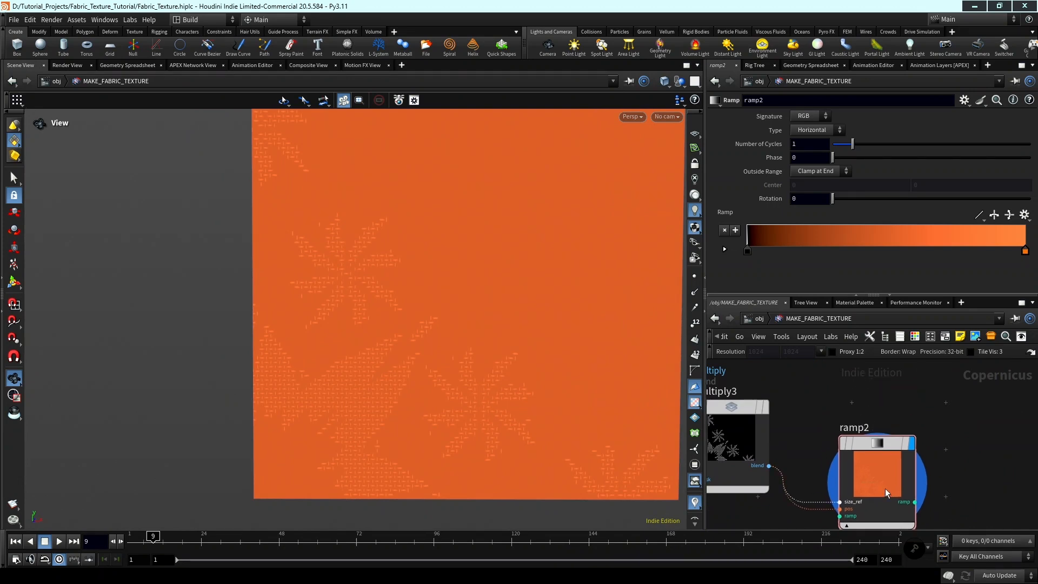
middle_click_drag(965, 469, 937, 423)
key("Tab")
type("mult")
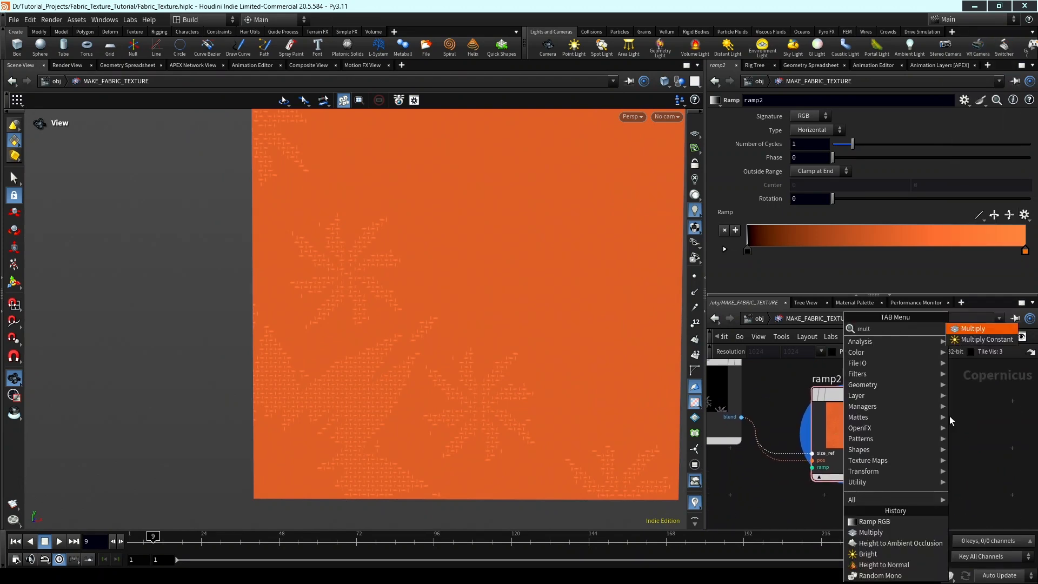
key("Return")
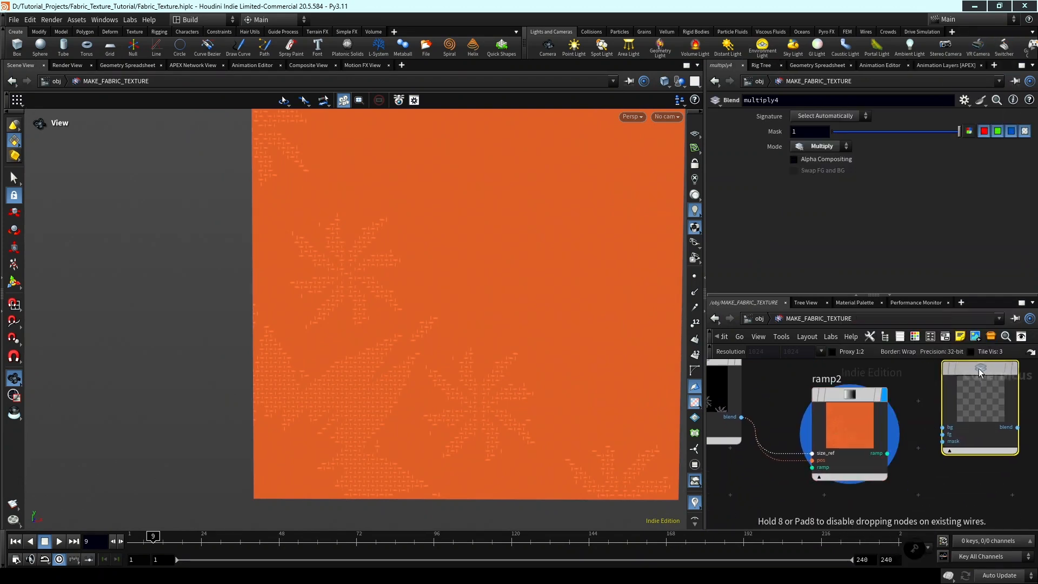
left_click(981, 373)
Connect multiply3's blend to the bg input and ramp2 to the fg input of multiply4, and display the blend.
left_click(941, 427)
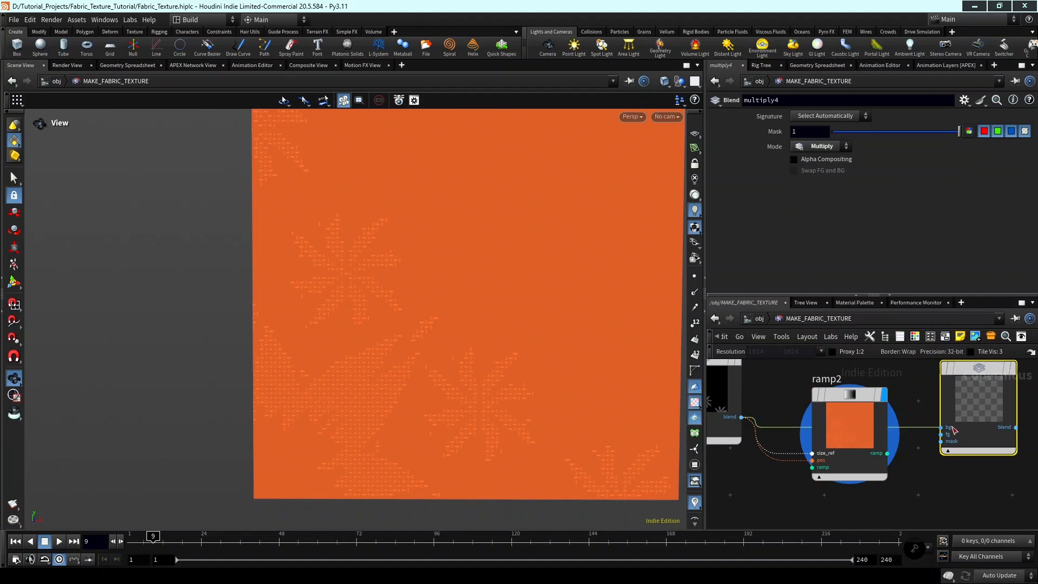
middle_click_drag(919, 455, 899, 492)
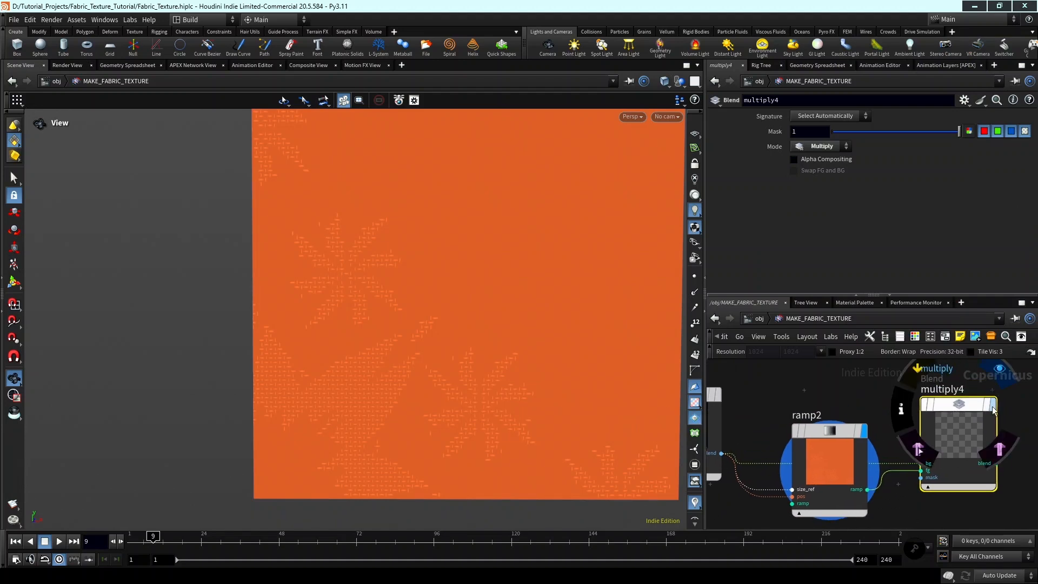
left_click(992, 405)
Change the end colour of ramp2 from orange to a muted blue (3E598CFF).
left_click_drag(826, 436, 818, 464)
scroll(856, 415, "up", 2)
left_click(847, 419)
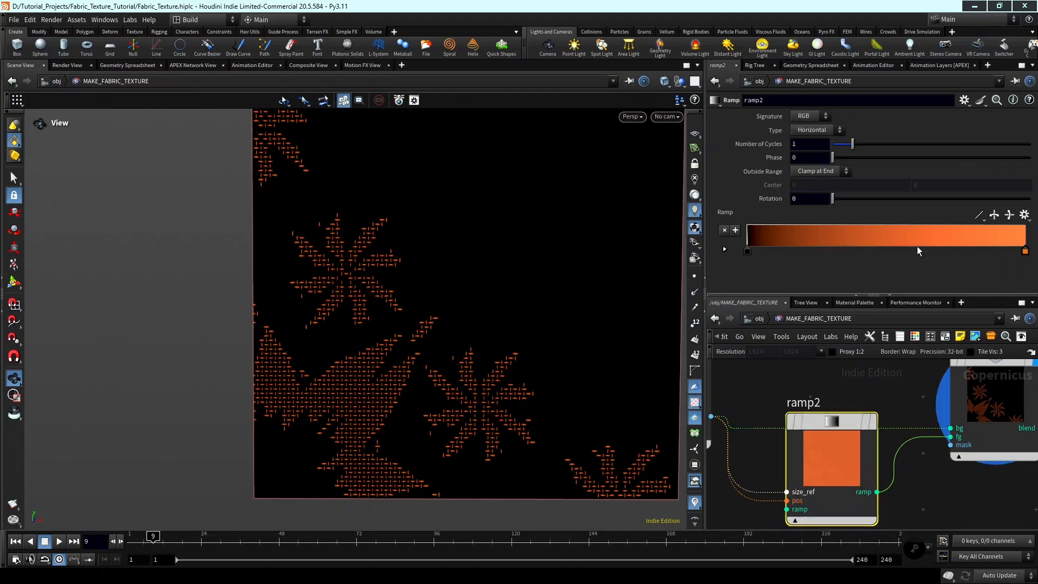
double_click(1024, 252)
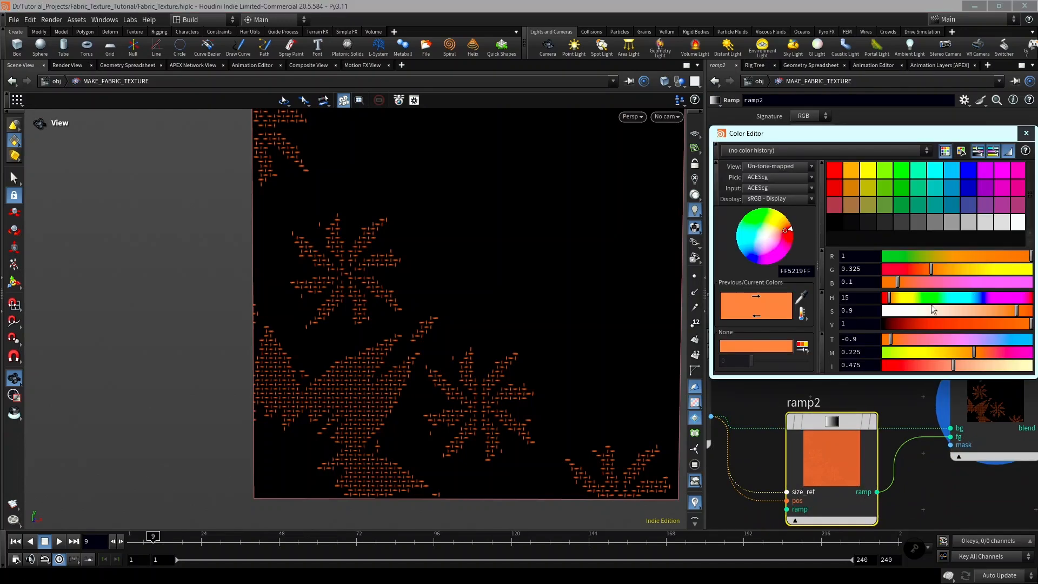
mouse_move(952, 303)
left_mouse_down()
mouse_move(994, 304)
mouse_move(967, 312)
left_mouse_up()
left_click(966, 324)
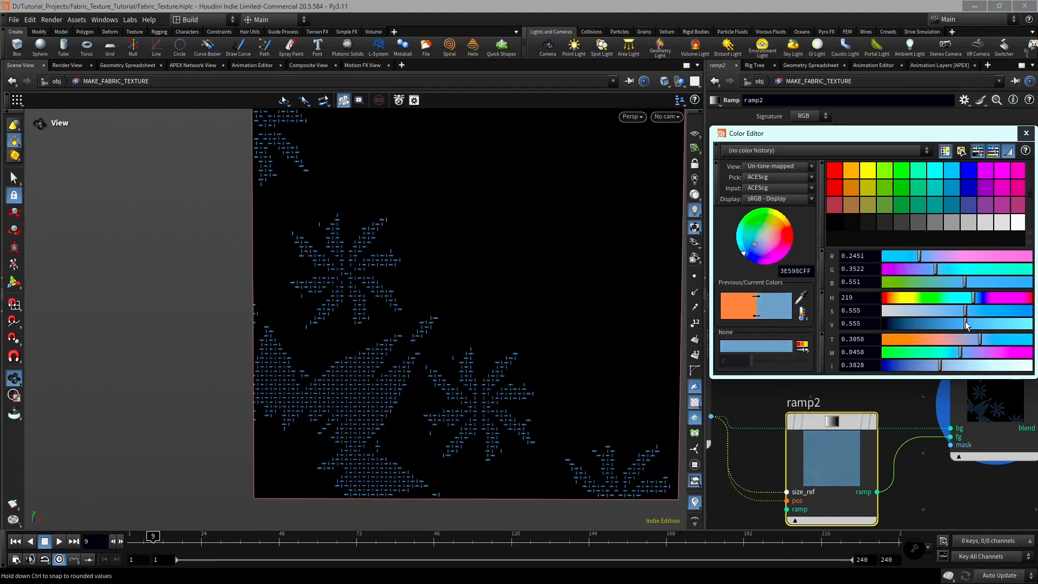
left_click(1031, 134)
Display the multiply_occlusion blend and examine the base weave's node chain leading up to it.
scroll(975, 482, "down", 5)
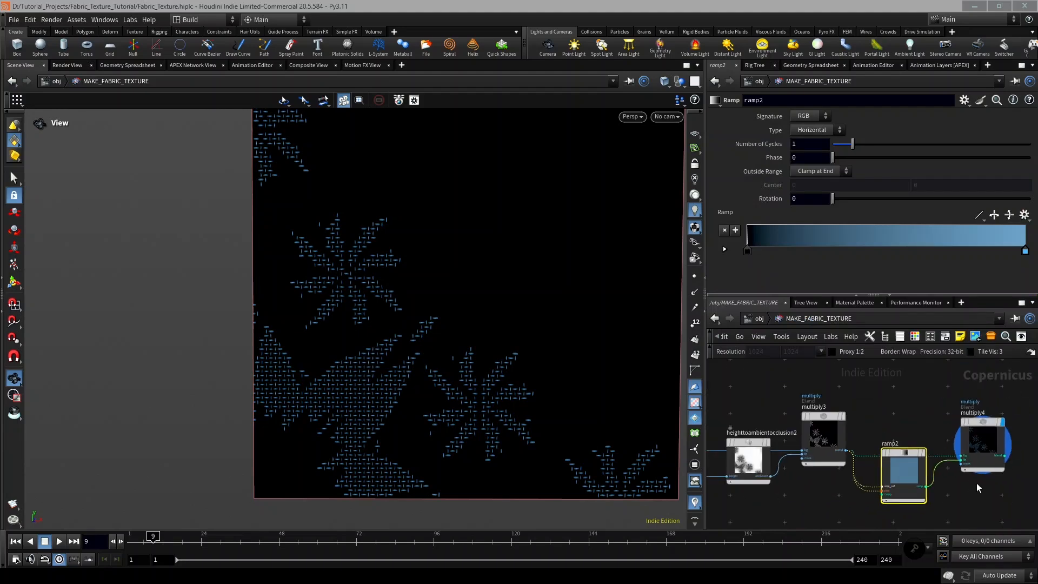
middle_click_drag(976, 482, 894, 474)
scroll(950, 451, "down", 2)
middle_click_drag(946, 453, 870, 489)
scroll(917, 459, "down", 3)
scroll(925, 433, "up", 8)
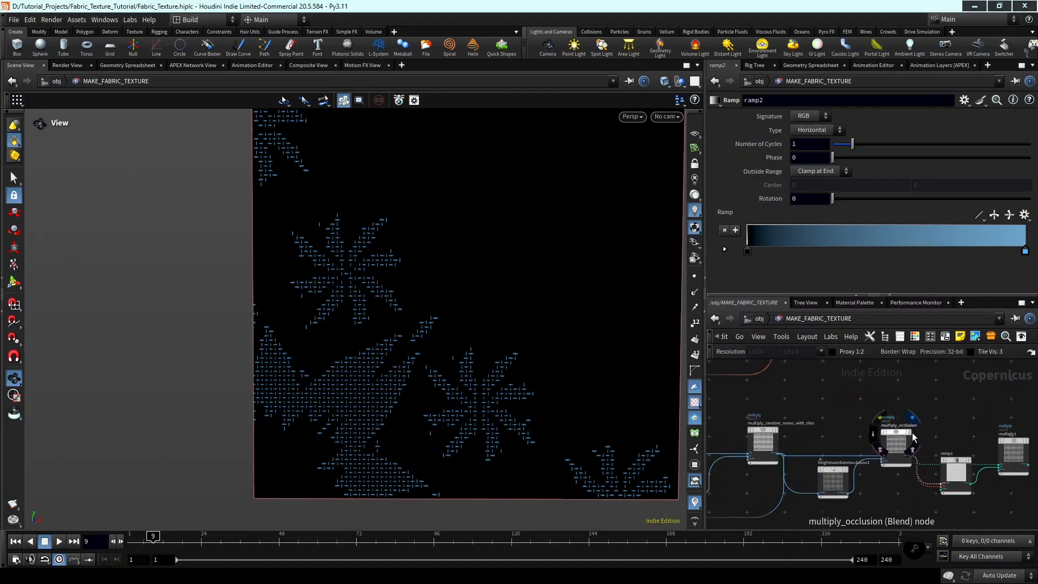
left_click(910, 431)
middle_click_drag(804, 473, 878, 454)
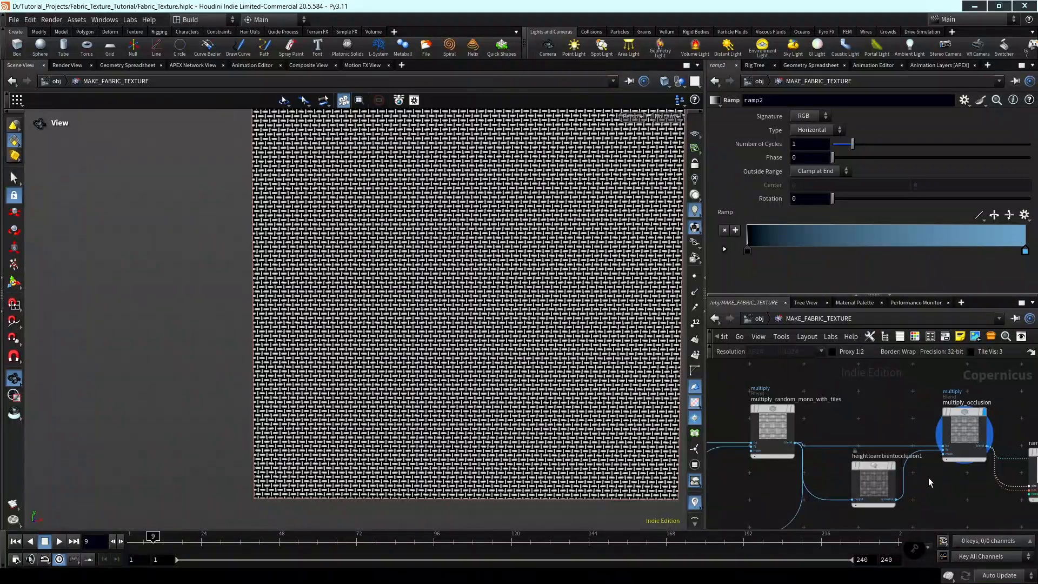
scroll(925, 479, "down", 2)
middle_click_drag(900, 492, 910, 461)
scroll(901, 456, "up", 2)
scroll(842, 478, "down", 2)
middle_click_drag(841, 482, 892, 473)
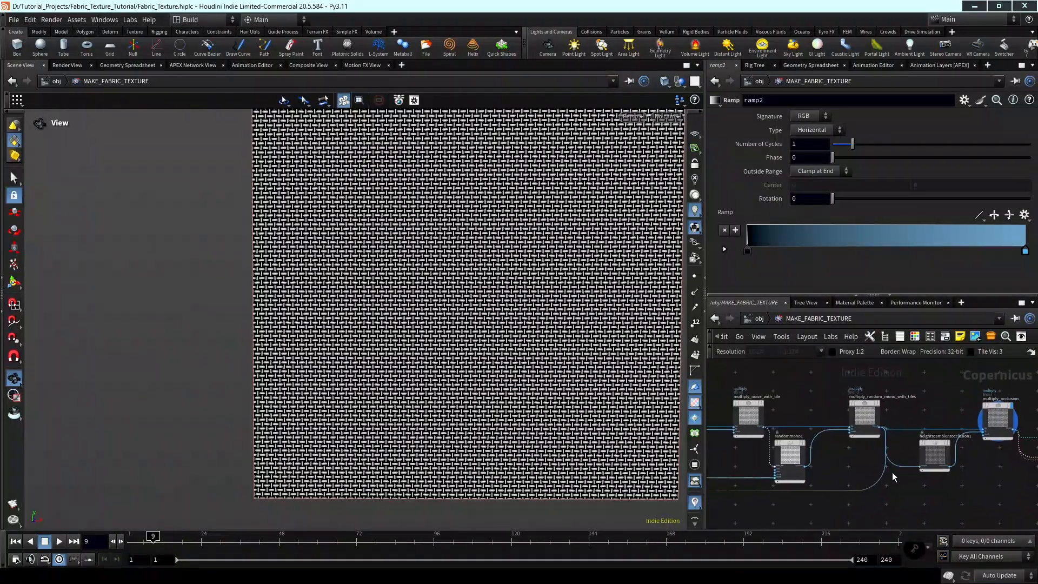
middle_click_drag(845, 503, 989, 456)
middle_click_drag(908, 478, 705, 542)
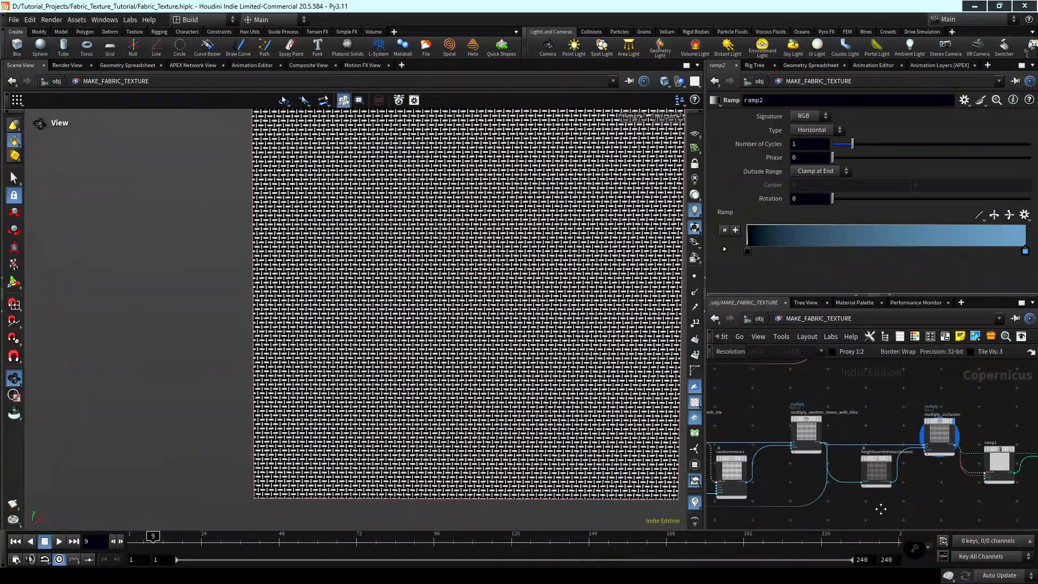
Move heighttoambientocclusion1, multiply_occlusion, ramp1 and multiply1 farther from multiply_random_mono_with_tiles to open a gap in the node chain.
scroll(889, 488, "down", 3)
left_click_drag(952, 488, 902, 465)
middle_click_drag(830, 479, 805, 459)
scroll(838, 472, "up", 2)
scroll(838, 473, "up", 1)
scroll(869, 471, "down", 1)
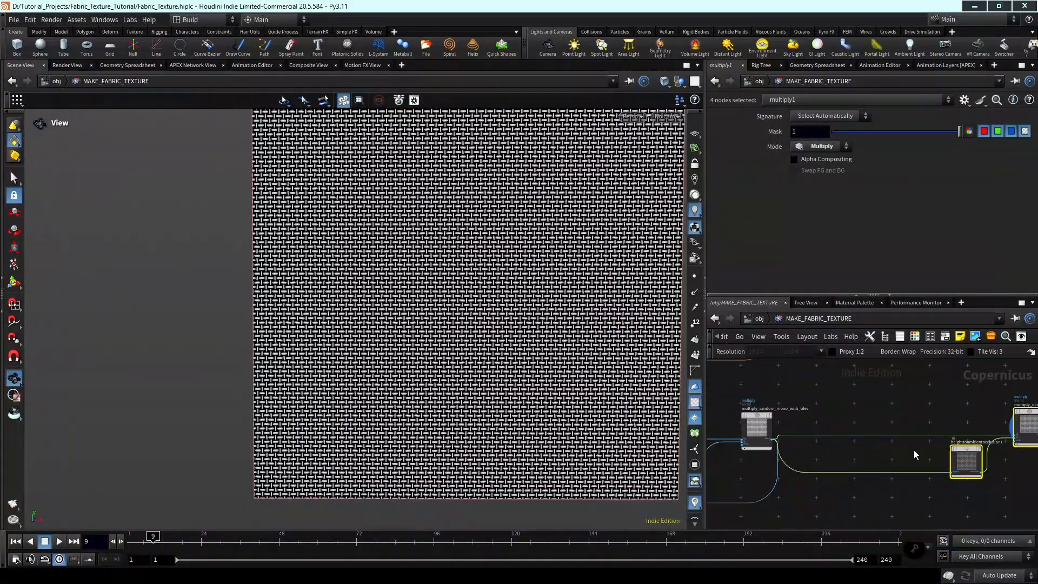
middle_click_drag(913, 451, 883, 463)
mouse_move(931, 448)
left_click(876, 466)
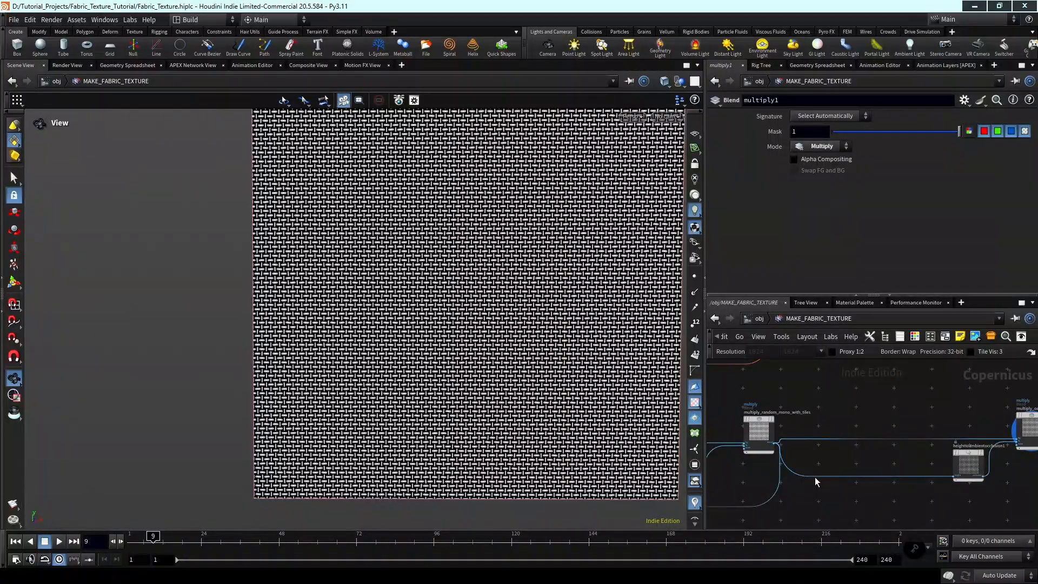
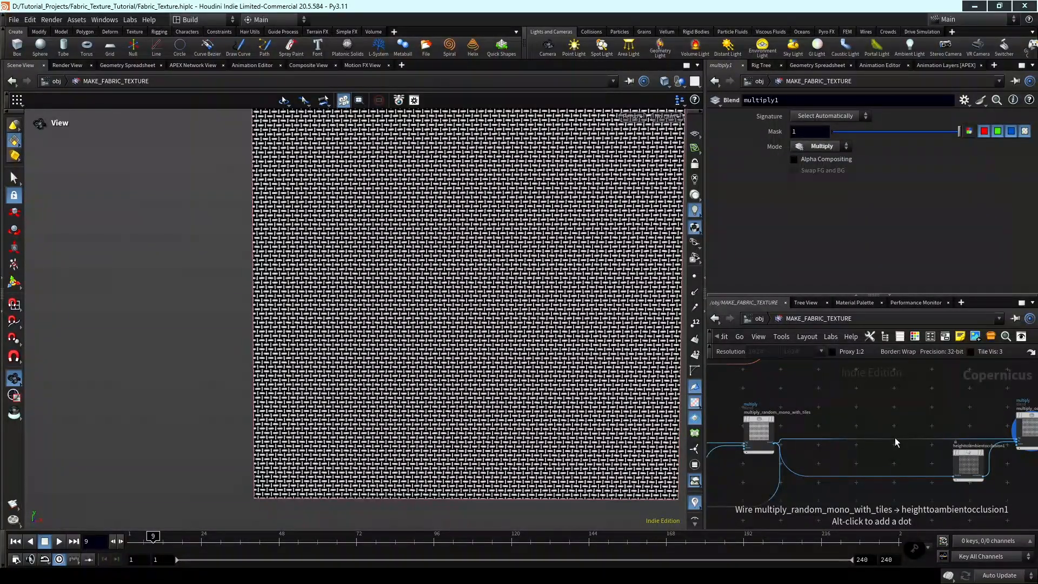
Add a dot on the wire leaving multiply_random_mono_with_tiles where it branches to heighttoambientocclusion1 and multiply_occlusion.
left_click(817, 459, "alt")
scroll(841, 457, "up", 5)
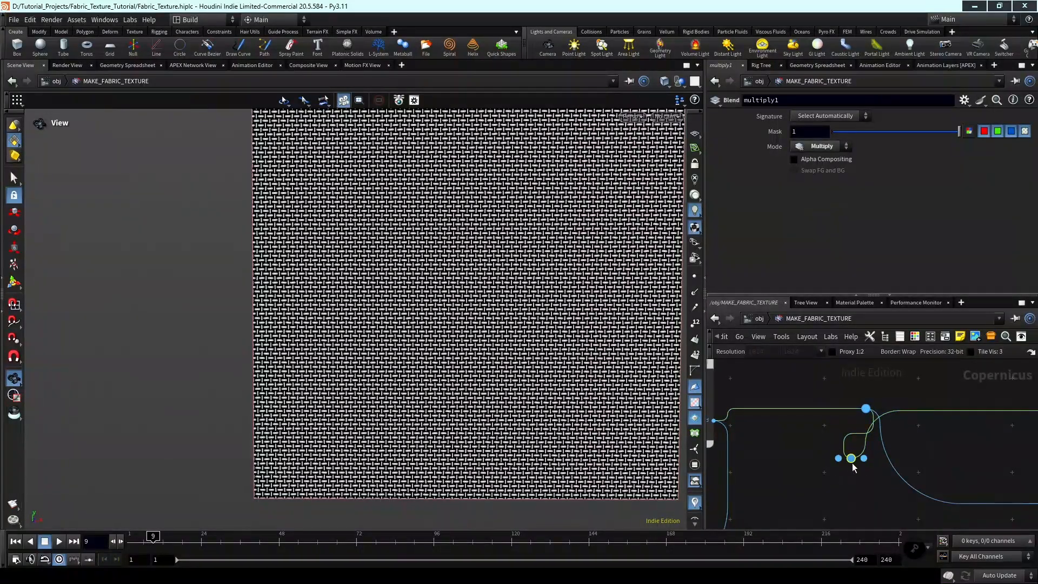
left_click_drag(851, 458, 866, 458)
scroll(954, 425, "down", 3)
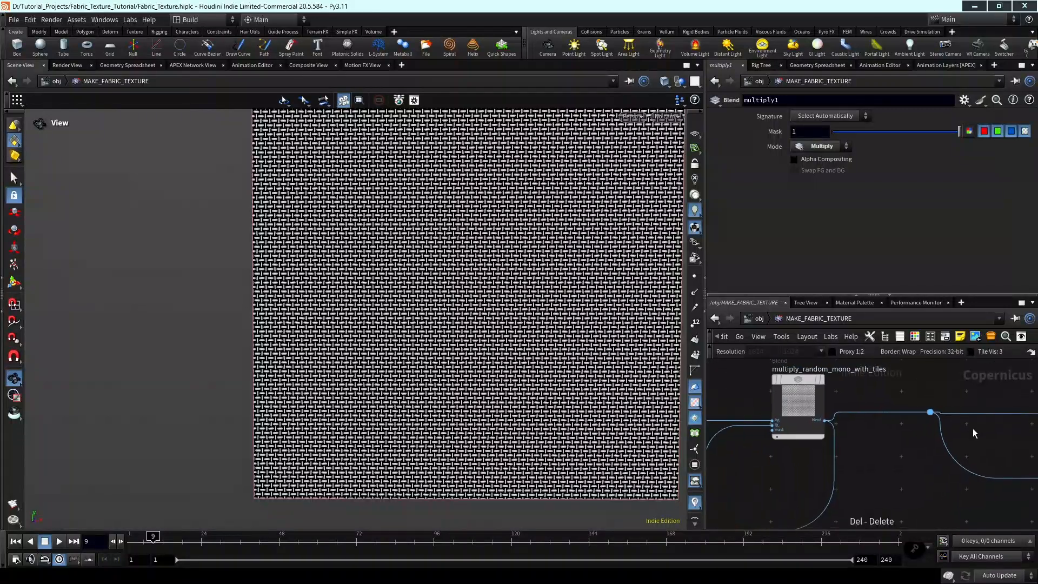
scroll(935, 417, "up", 2)
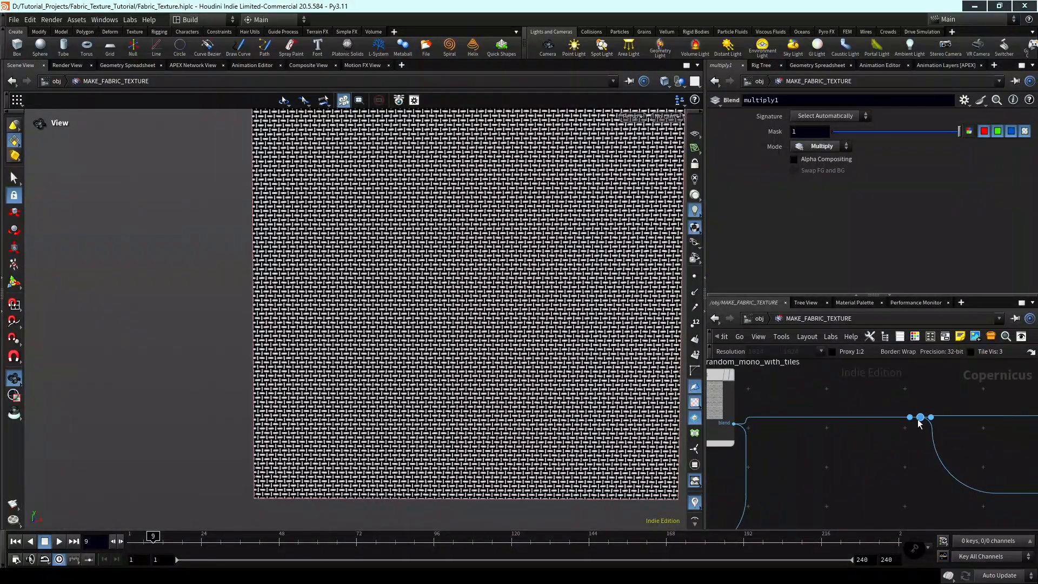
Insert a Subtract blend on the wire between multiply_random_mono_with_tiles and the dot, and display its result.
key("Tab")
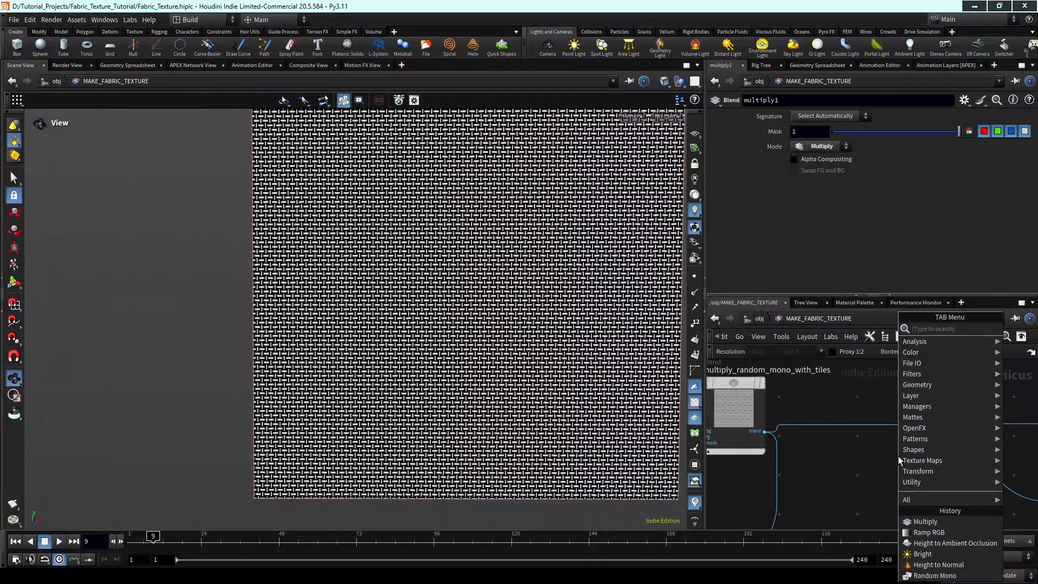
type("sub")
key("Down")
key("Return")
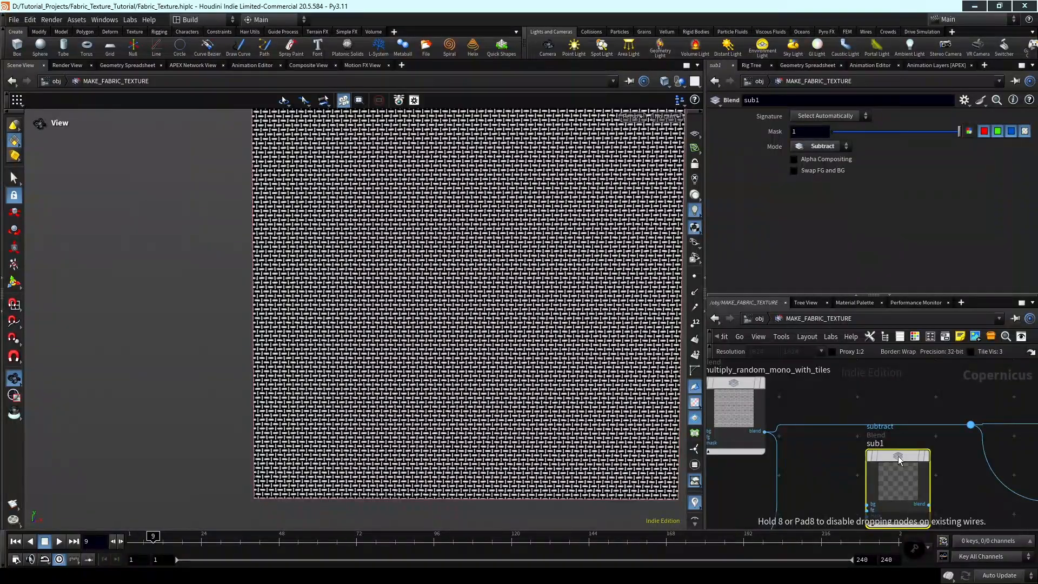
scroll(898, 458, "up", 1)
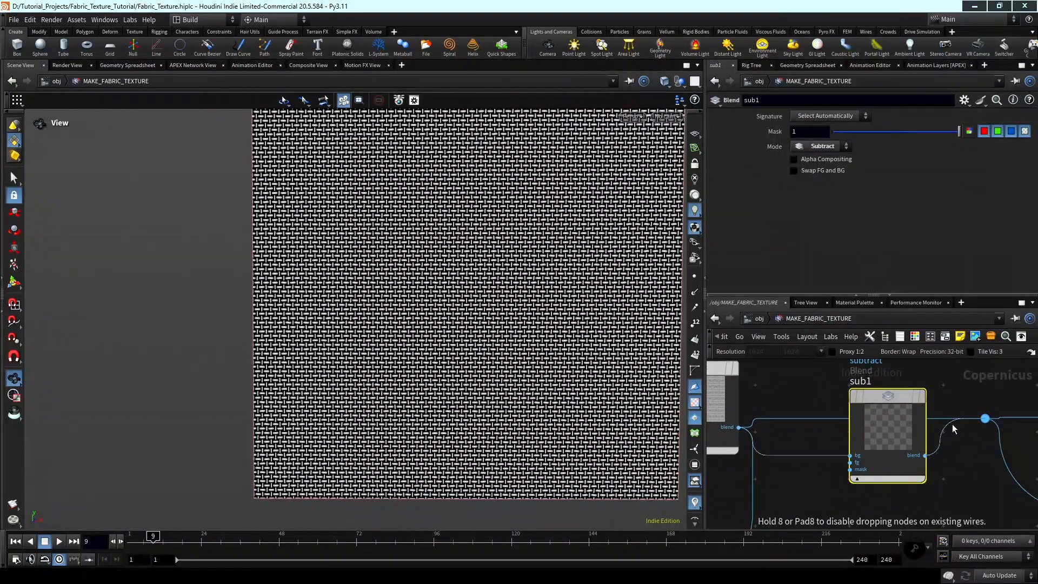
left_click(924, 400)
scroll(906, 447, "down", 2)
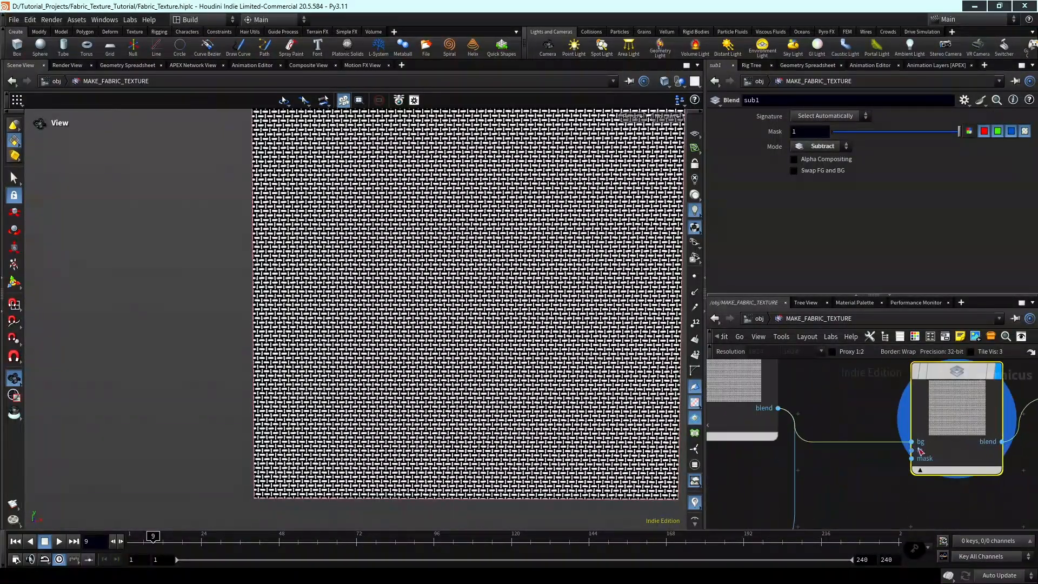
Try connecting multiply2's blend output to the fg input of sub1 to subtract the floral threads from the base weave.
left_click(907, 447)
scroll(1004, 461, "down", 3)
scroll(1004, 460, "down", 3)
middle_click_drag(951, 488, 910, 439)
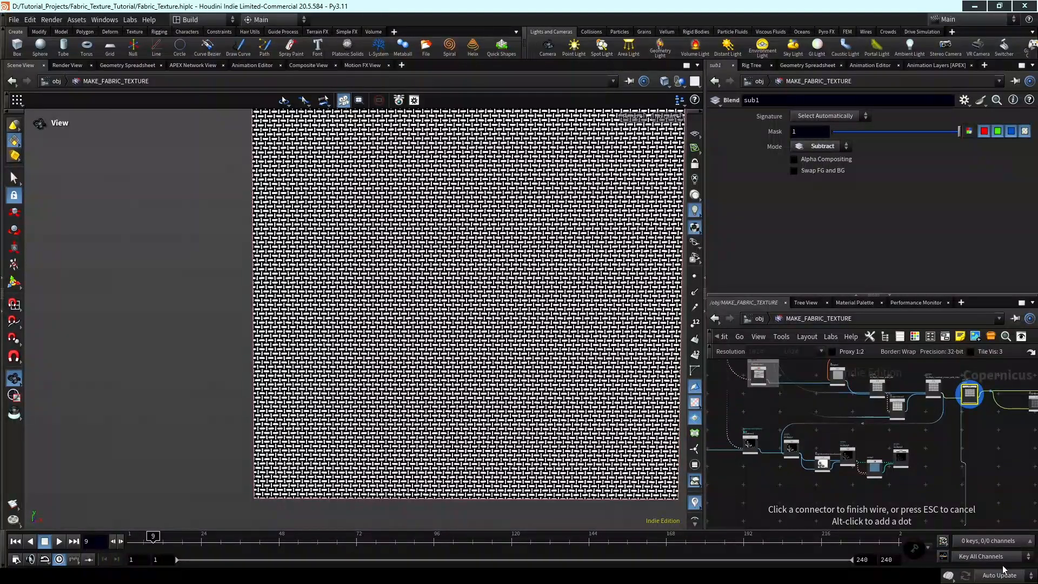
scroll(906, 463, "up", 3)
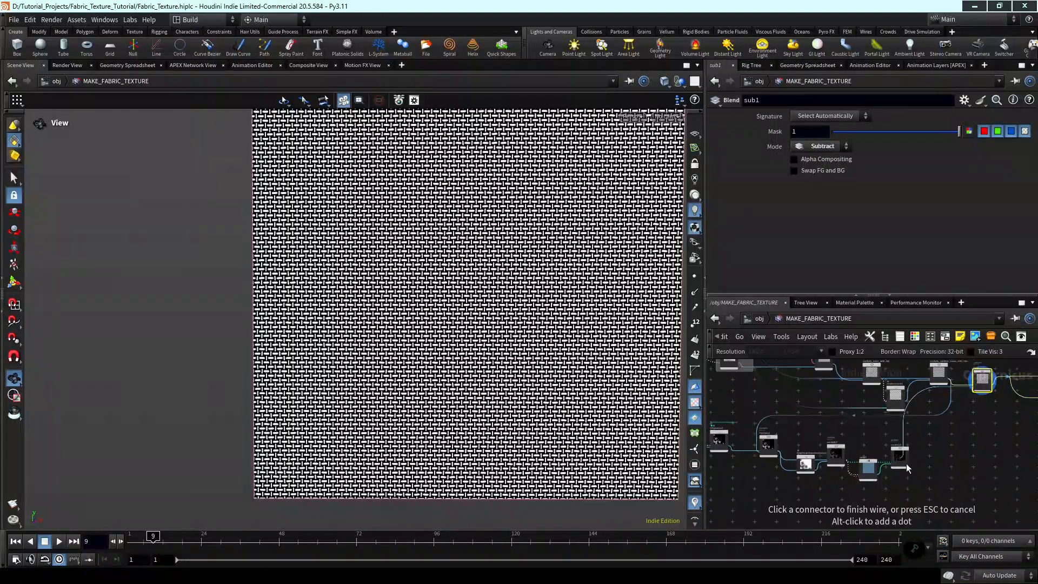
scroll(932, 465, "down", 3)
middle_click_drag(1028, 445, 933, 465)
middle_click_drag(868, 483, 957, 468)
scroll(875, 481, "up", 3)
scroll(880, 480, "down", 1)
scroll(881, 469, "up", 2)
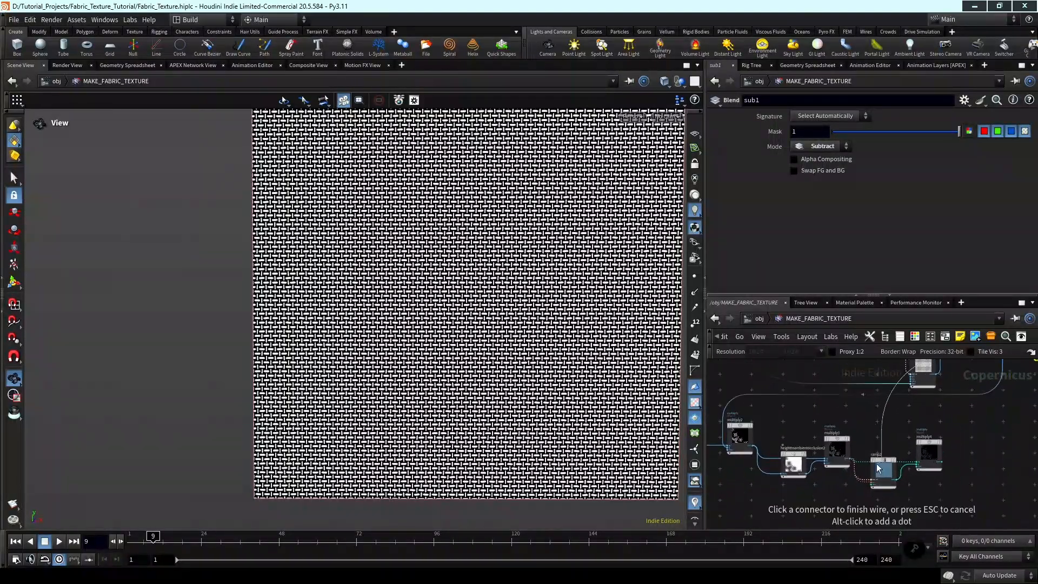
middle_click_drag(855, 463, 901, 466)
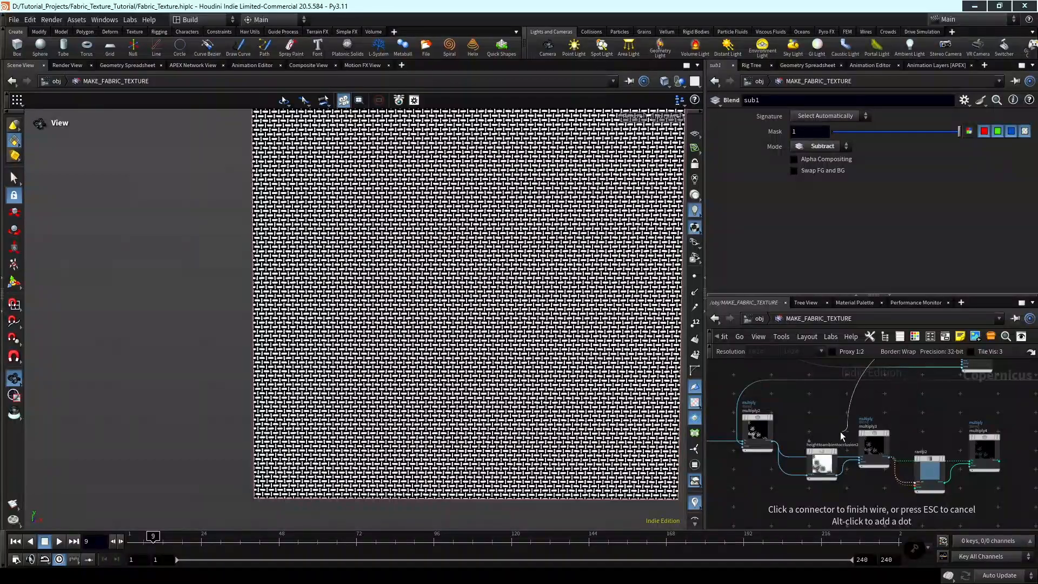
scroll(841, 436, "up", 3)
left_click(819, 464)
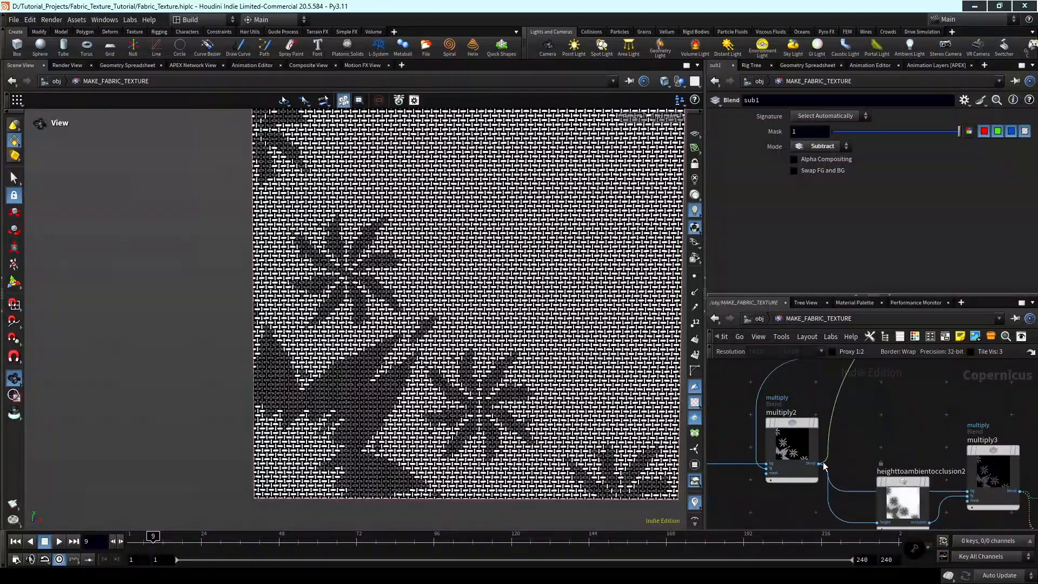
scroll(856, 458, "down", 5)
middle_click_drag(427, 363, 457, 380)
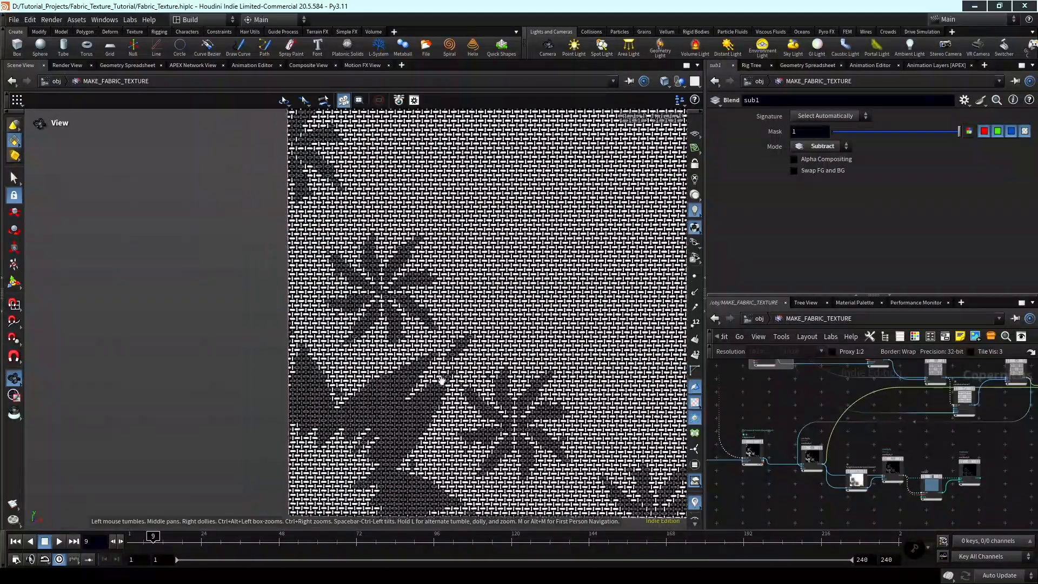
Move heighttoambientocclusion1, multiply_occlusion, ramp1 and multiply1 together with more spacing from sub1.
scroll(456, 380, "up", 1)
scroll(931, 463, "down", 3)
middle_click_drag(1005, 448, 834, 453)
scroll(885, 441, "up", 4)
scroll(889, 456, "down", 2)
left_click_drag(978, 475, 822, 385)
left_click_drag(880, 438, 912, 446)
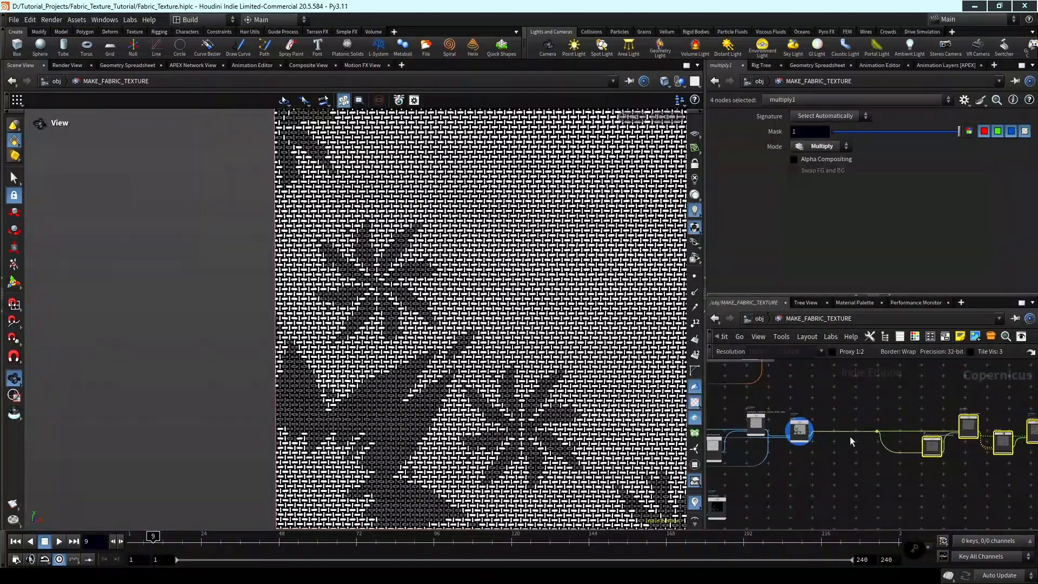
Insert a Remap node on the wire between sub1 and the dot, and display its result to inspect the threads.
scroll(850, 436, "up", 2)
key("Tab")
type("rem")
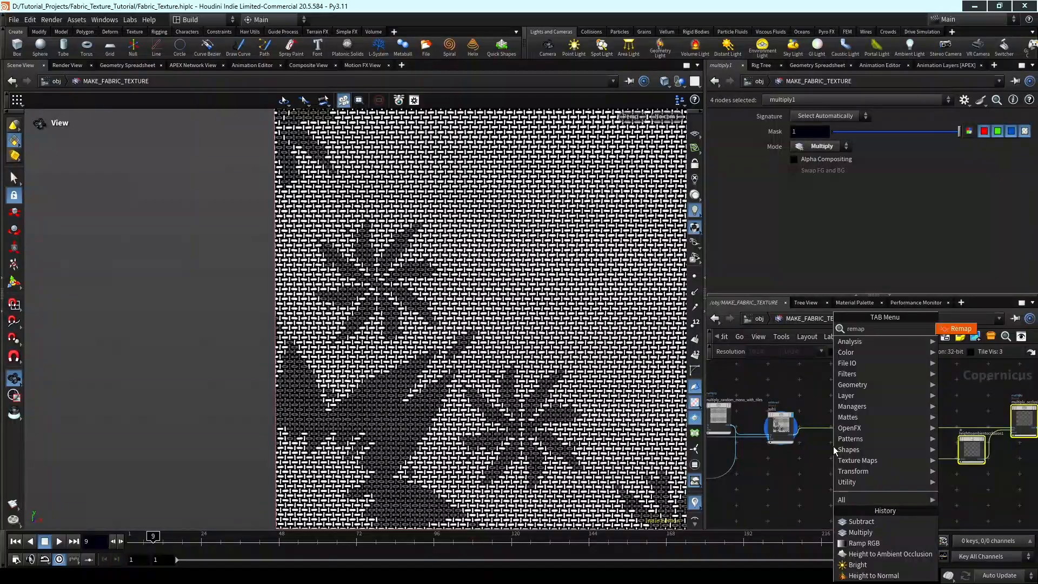
key("Return")
scroll(827, 445, "up", 3)
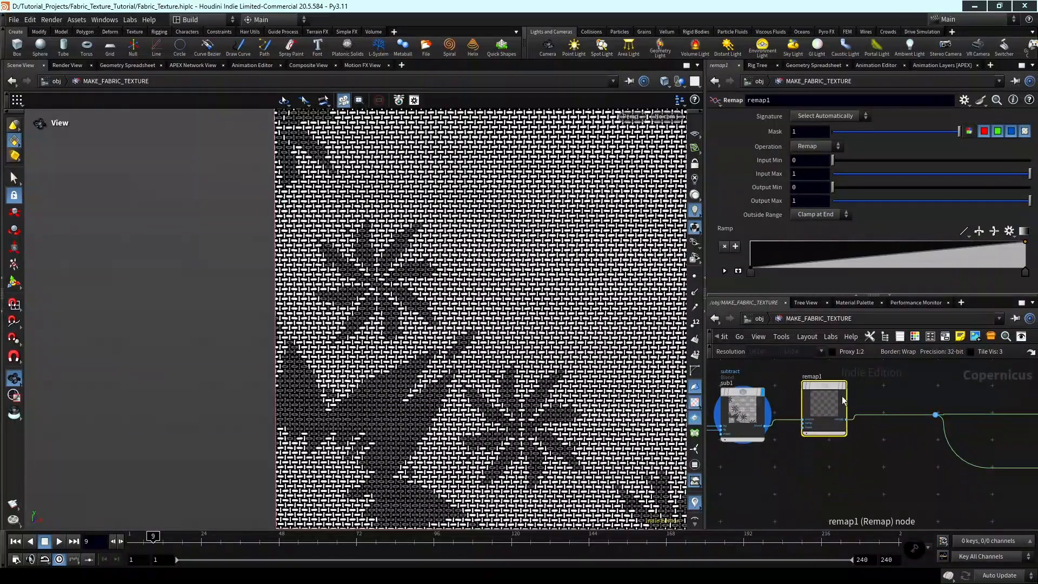
left_click(841, 395)
middle_click_drag(863, 388, 952, 390)
scroll(856, 388, "up", 1)
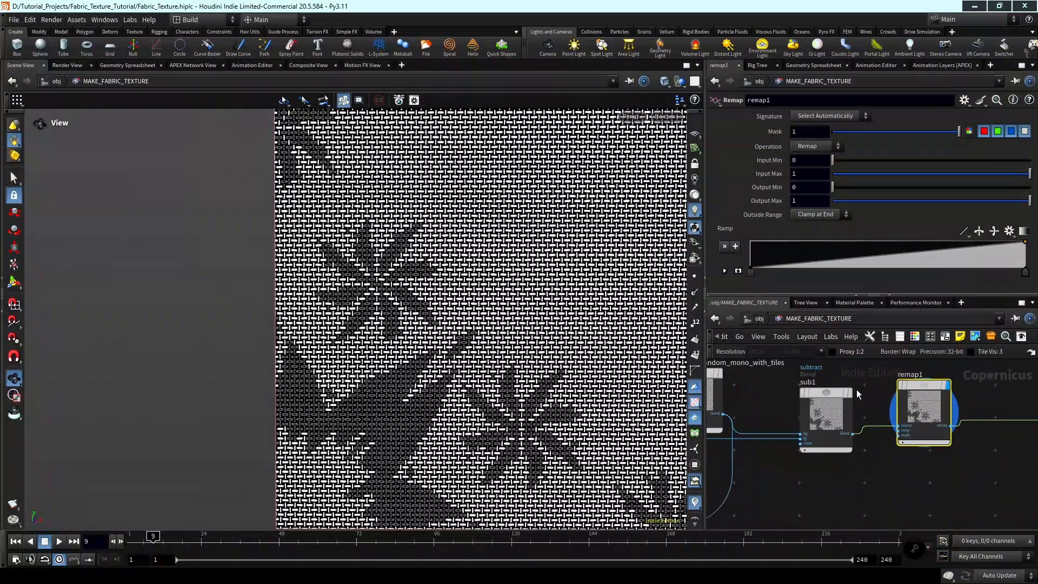
middle_click_drag(864, 398, 904, 404)
scroll(395, 387, "up", 2)
scroll(325, 429, "up", 10)
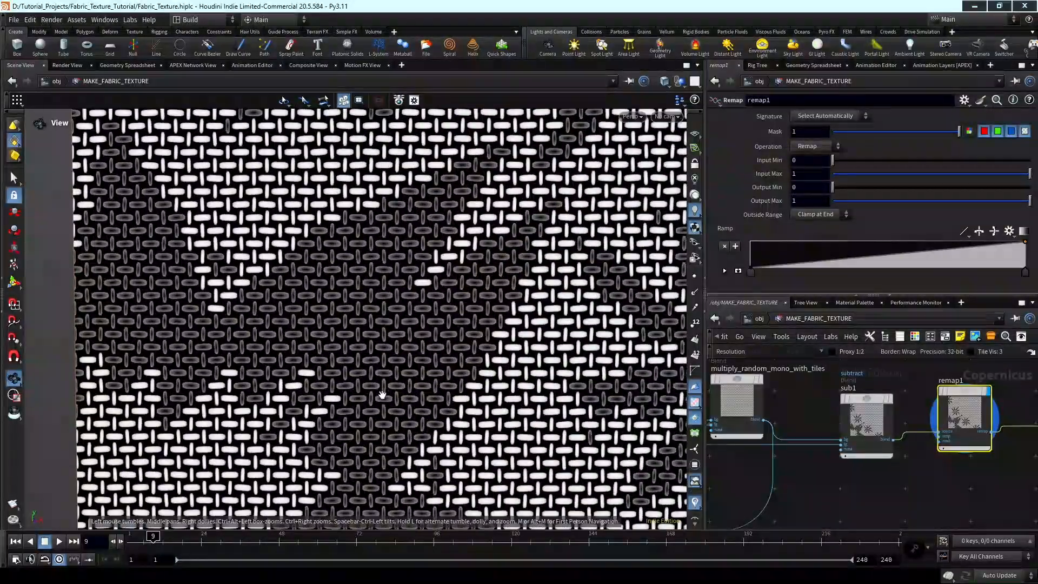
middle_click_drag(381, 395, 401, 397)
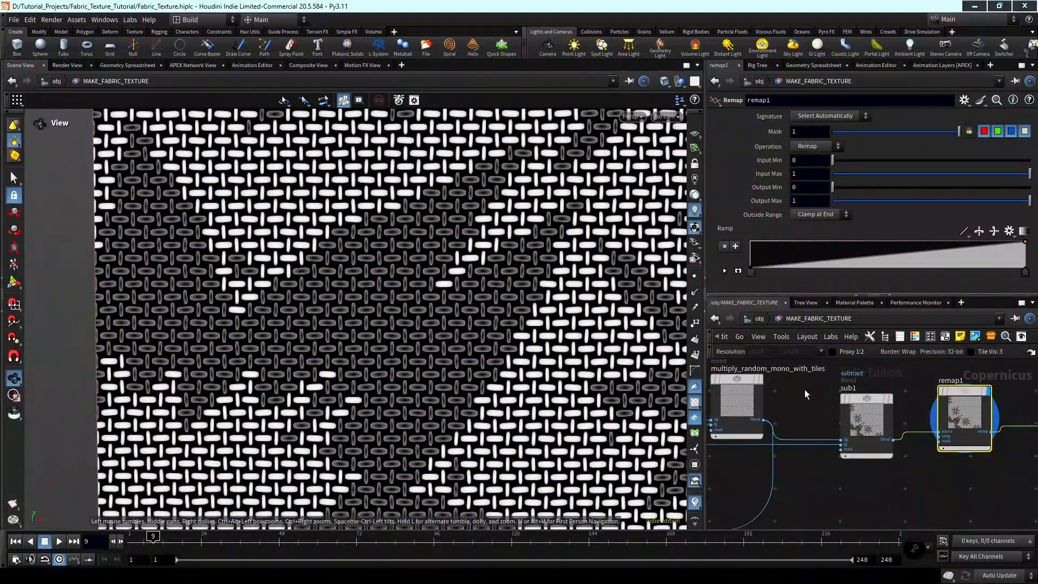
Connect tilepattern2's output to the fg input of sub1 in place of multiply2 and display the subtraction.
middle_click_drag(807, 414, 873, 440)
scroll(843, 436, "up", 1)
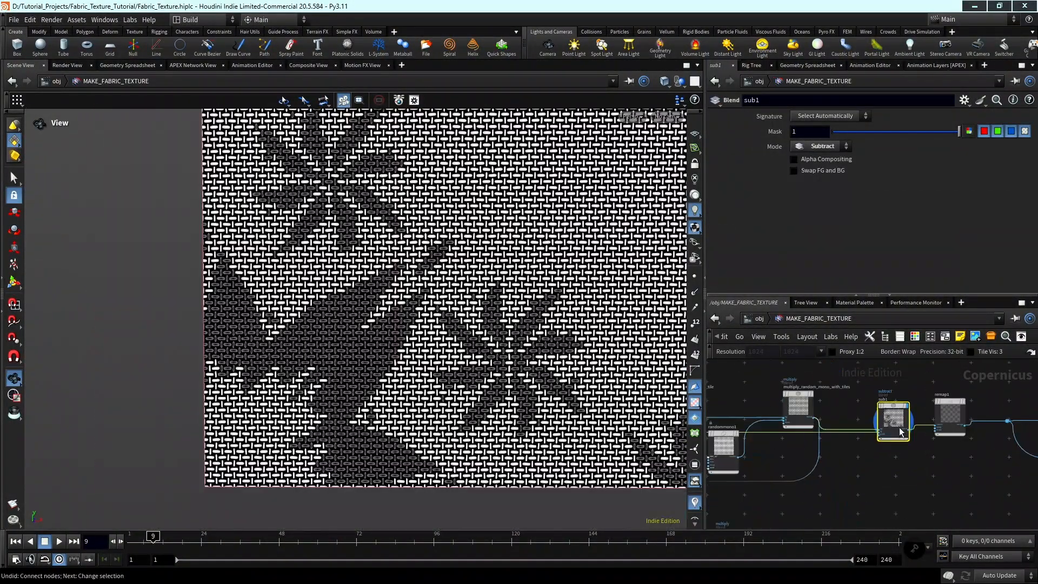
middle_click_drag(924, 455, 1033, 430)
middle_click_drag(914, 460, 1021, 453)
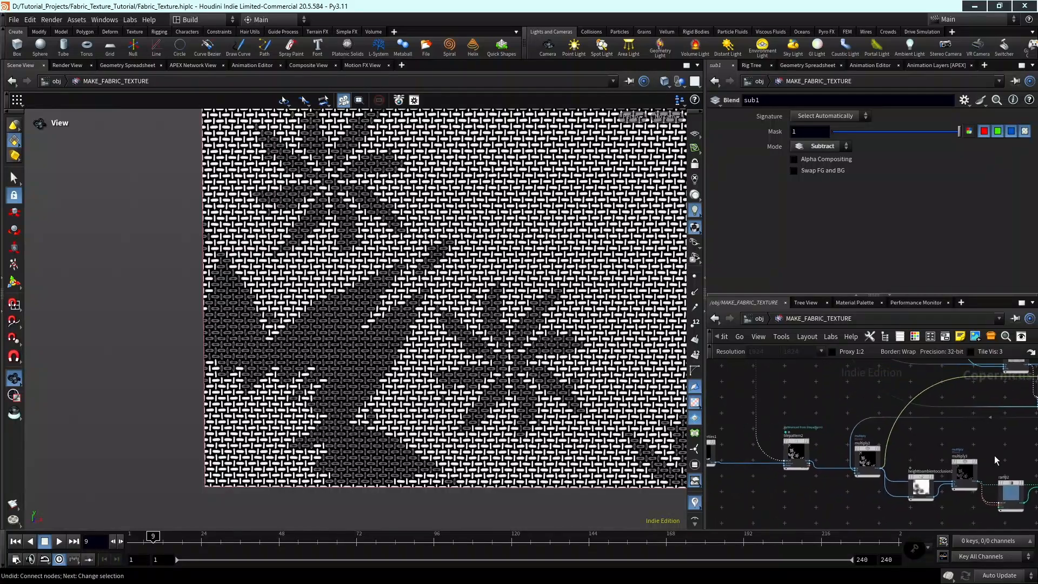
scroll(919, 459, "up", 2)
middle_click_drag(884, 468, 913, 463)
left_click(914, 460)
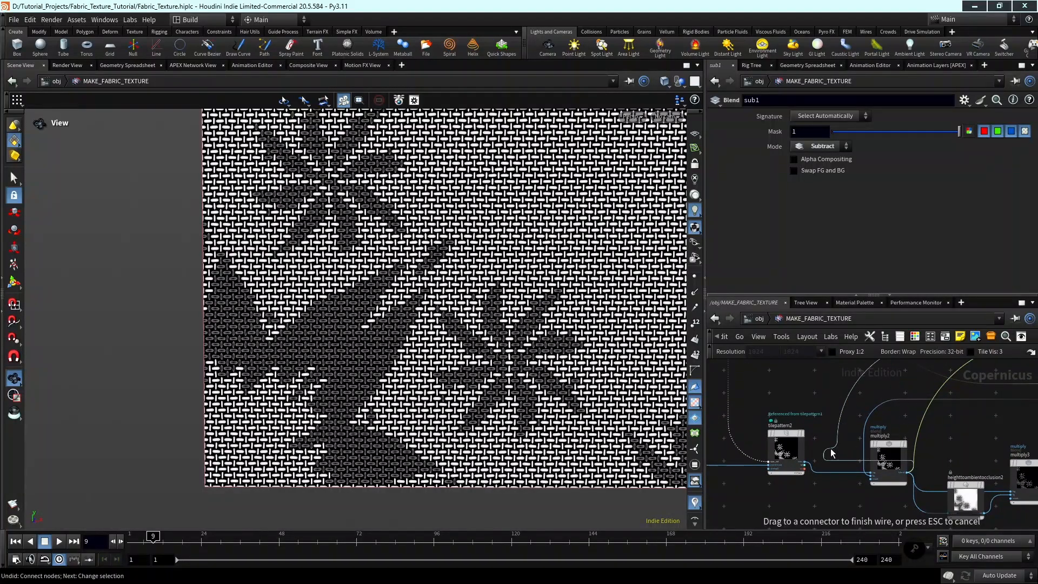
left_click(805, 464)
scroll(357, 361, "down", 10)
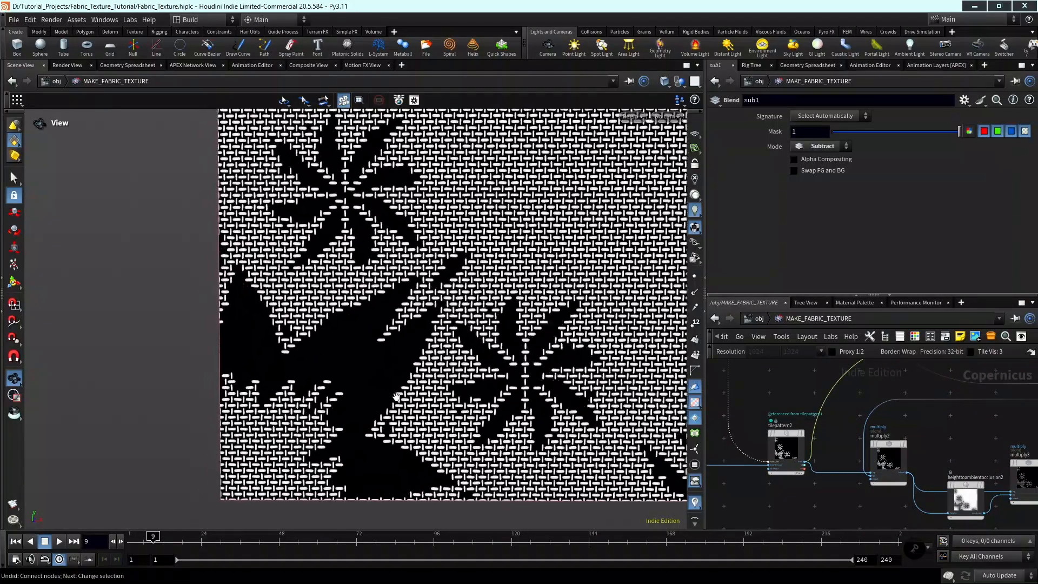
middle_click_drag(397, 390, 389, 397)
scroll(1005, 439, "down", 4)
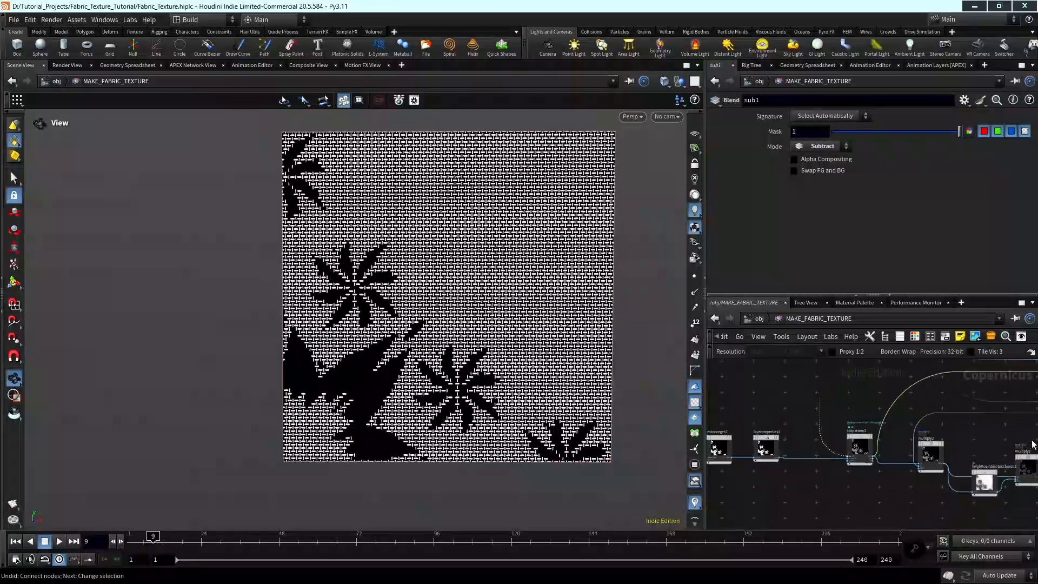
Display remap1's result in the viewer and select the node to show its parameters.
middle_click_drag(1000, 438, 851, 501)
scroll(951, 475, "up", 4)
scroll(973, 456, "up", 3)
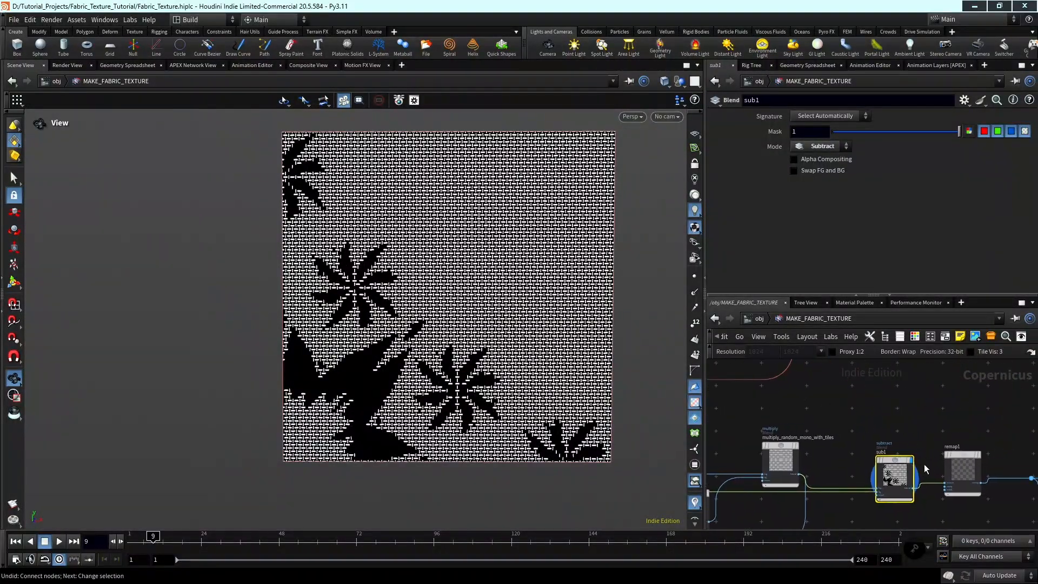
scroll(422, 391, "up", 5)
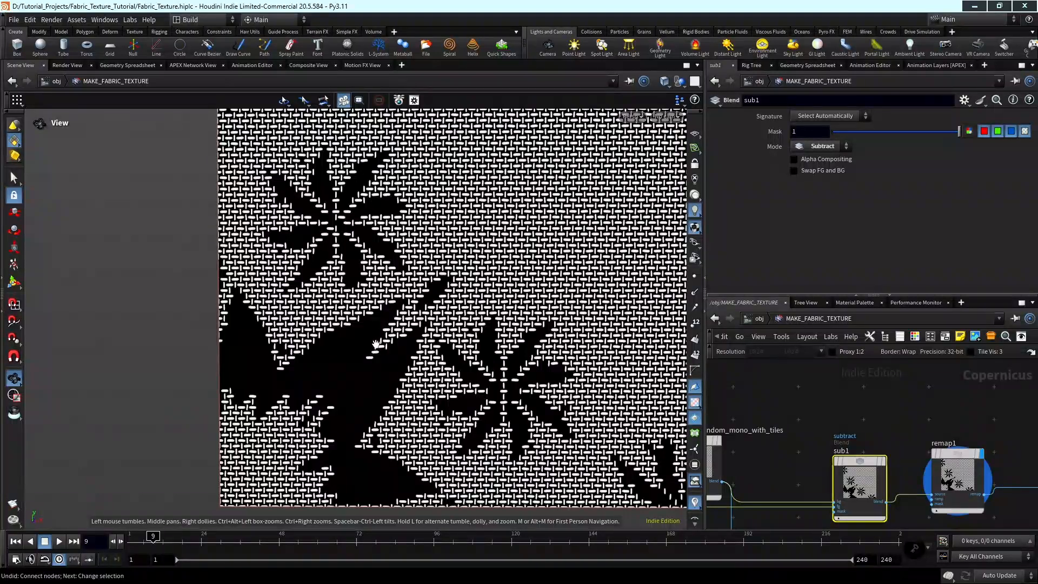
scroll(884, 418, "down", 2)
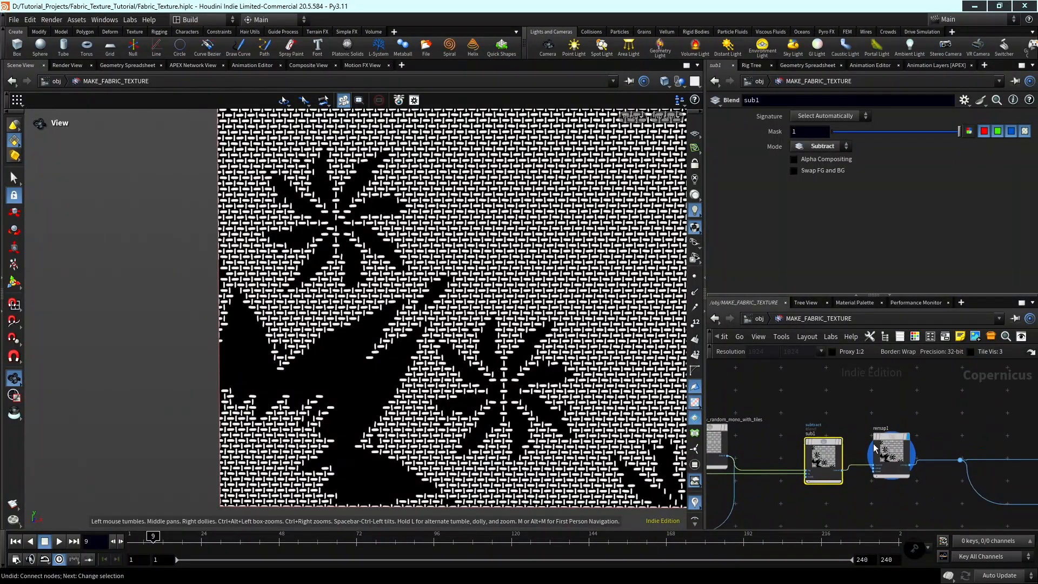
scroll(822, 443, "up", 2)
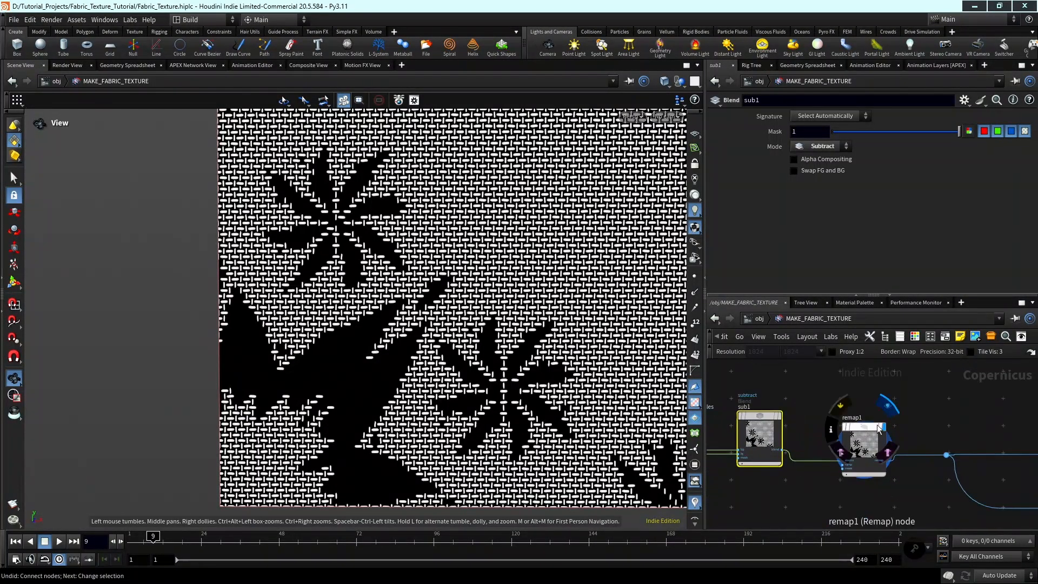
left_click(863, 435)
scroll(802, 405, "down", 1)
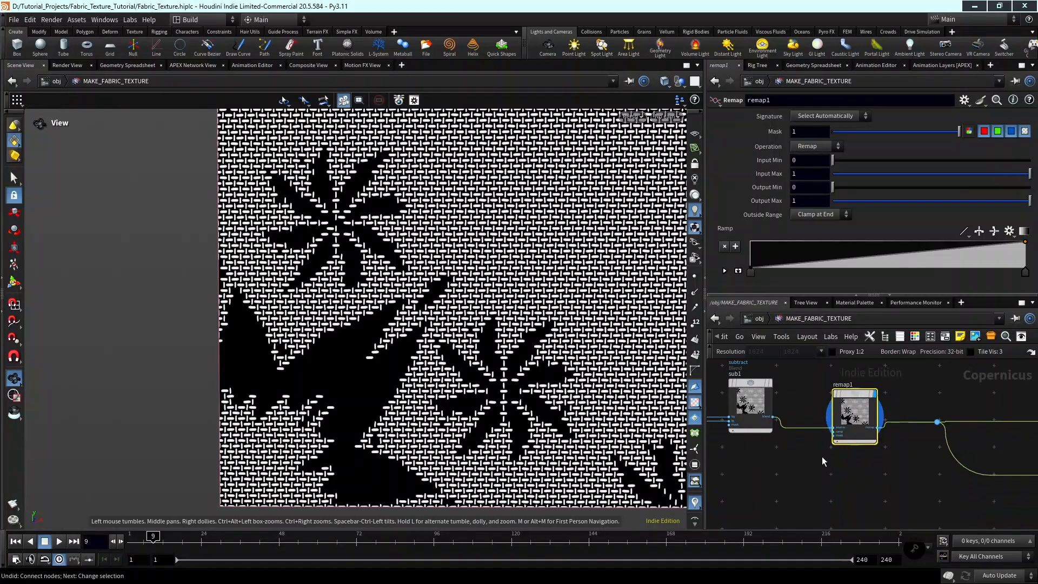
Add a Height to Normal node below remap1 and connect sub1's blend output to its height input.
key("Tab")
mouse_move(826, 469)
type("h")
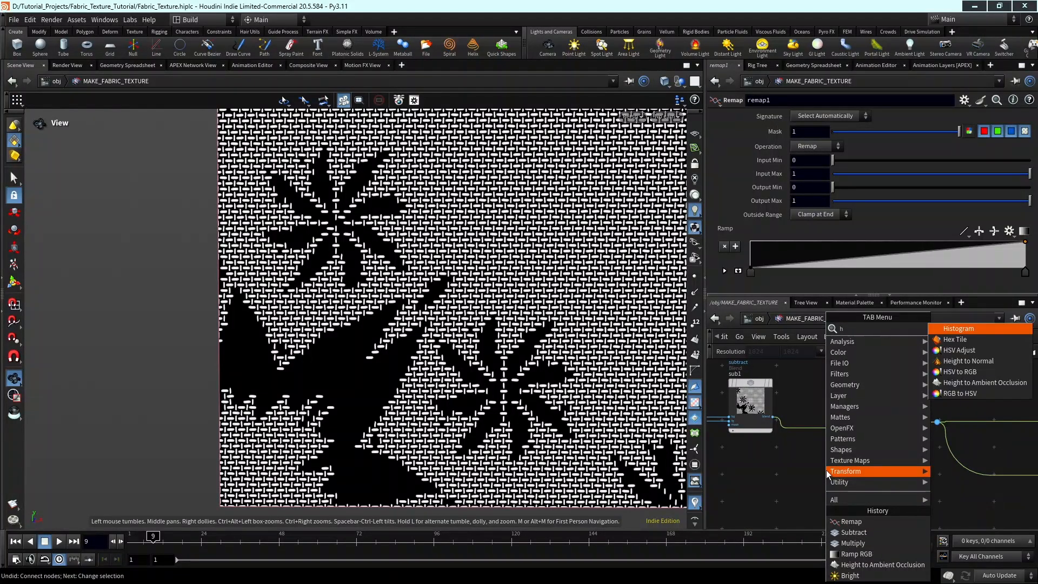
type("eight t")
key("Return")
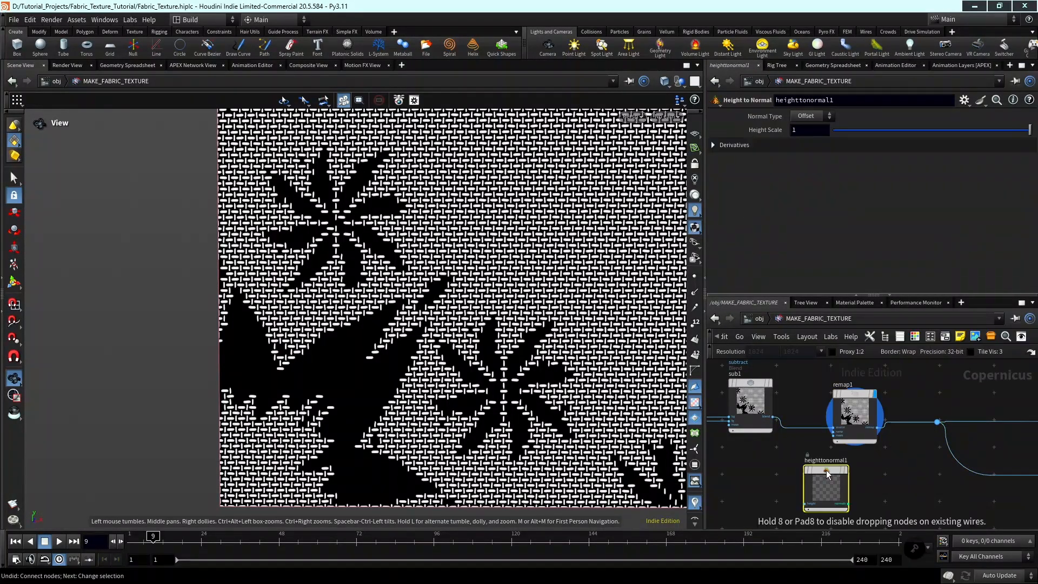
left_click(826, 470)
scroll(824, 507, "up", 2)
scroll(797, 507, "up", 2)
left_click(796, 500)
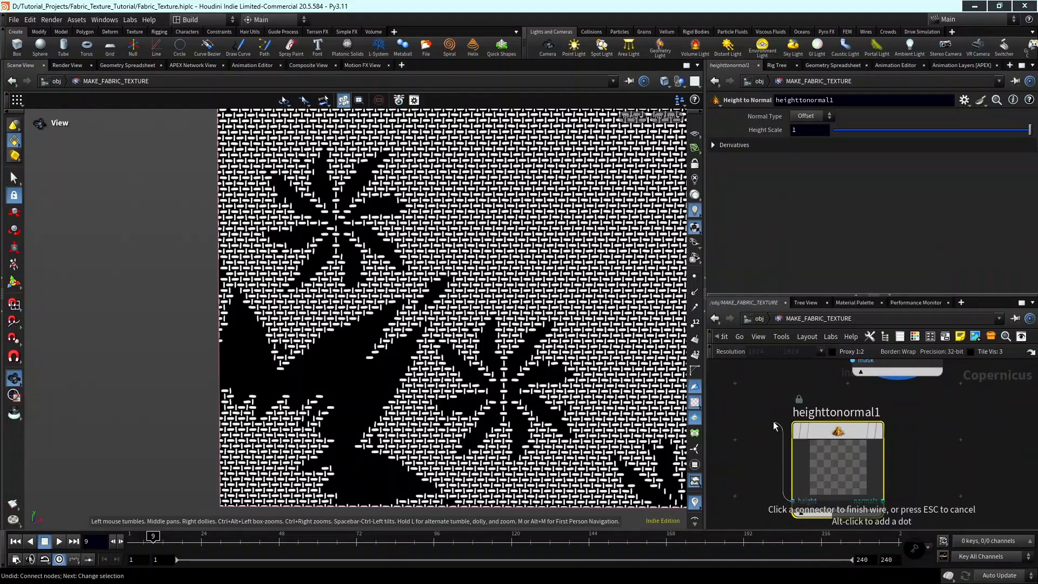
middle_click_drag(762, 392, 808, 501)
Display heighttonormal1 in the viewer and examine the weave's normals around the floral shapes.
left_click(816, 457)
scroll(942, 462, "up", 2)
mouse_move(881, 481)
left_click(915, 421)
scroll(790, 424, "down", 2)
middle_click_drag(818, 422, 864, 387)
scroll(908, 451, "down", 2)
scroll(905, 445, "down", 1)
scroll(906, 444, "up", 2)
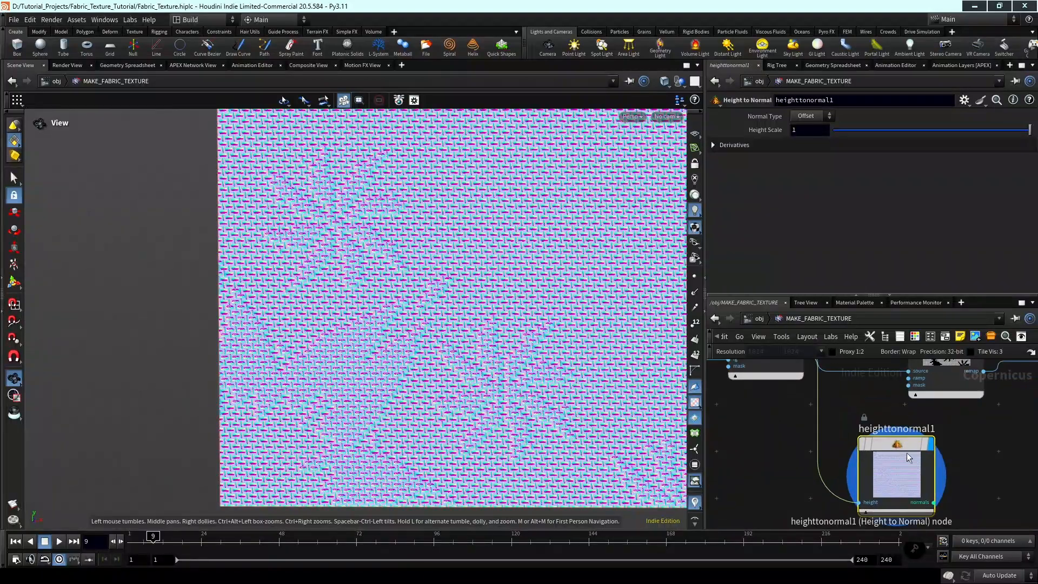
scroll(354, 389, "up", 4)
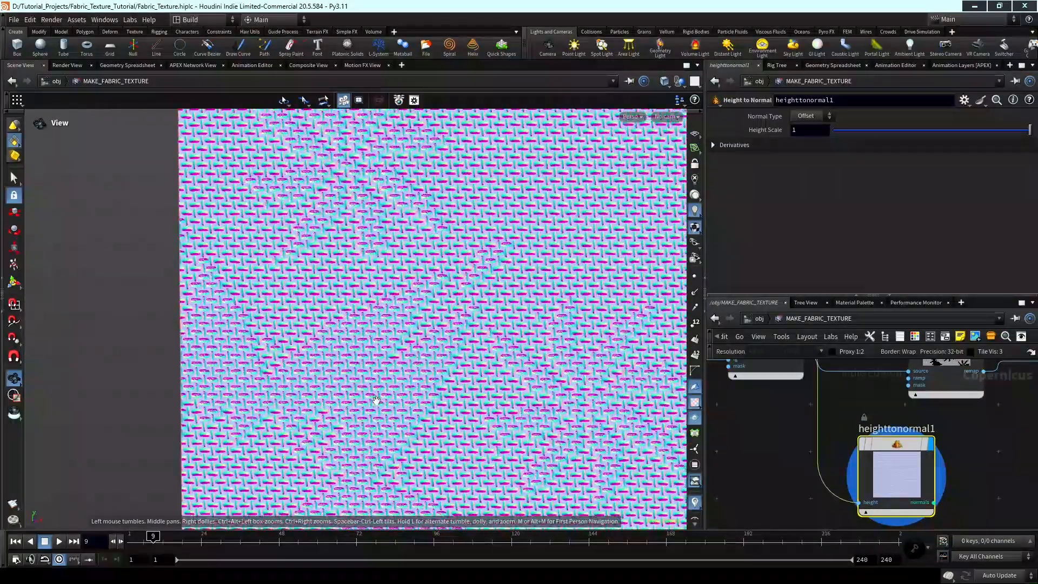
scroll(824, 427, "down", 2)
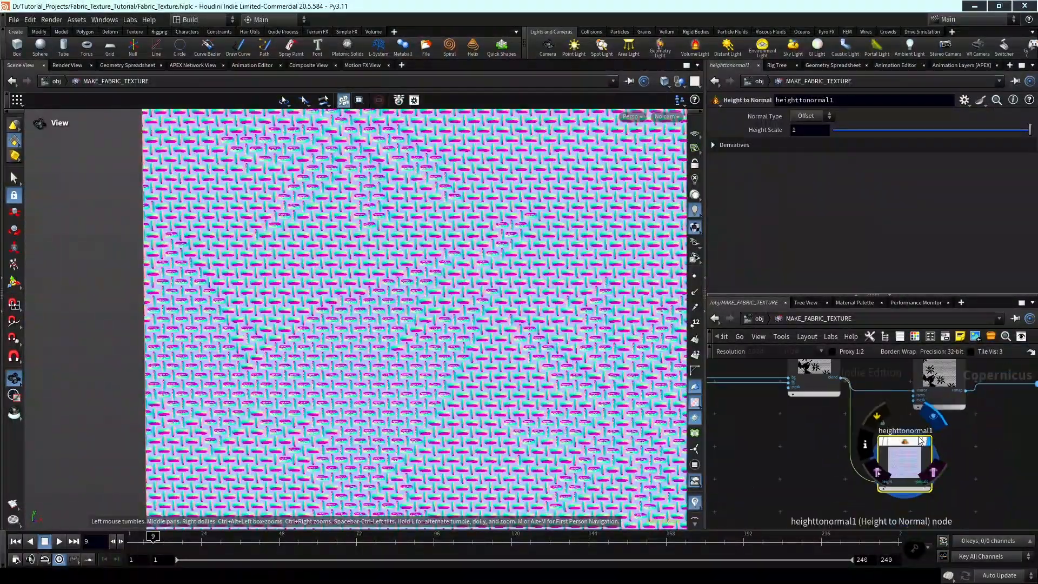
Connect remap1's output to heighttonormal1's height input in place of sub1 and inspect the resulting normals.
left_click_drag(847, 423, 971, 412)
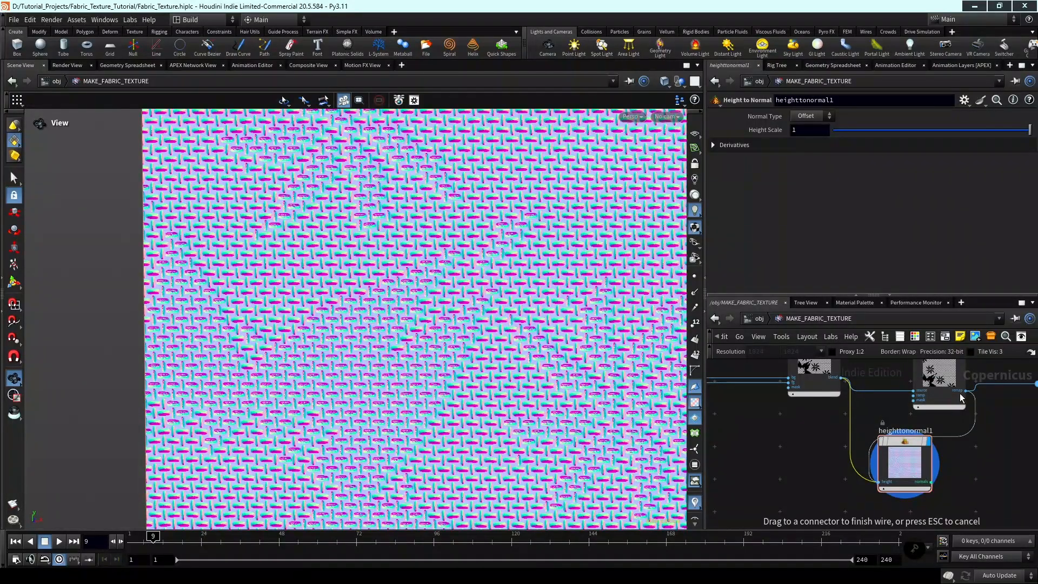
left_click(965, 393)
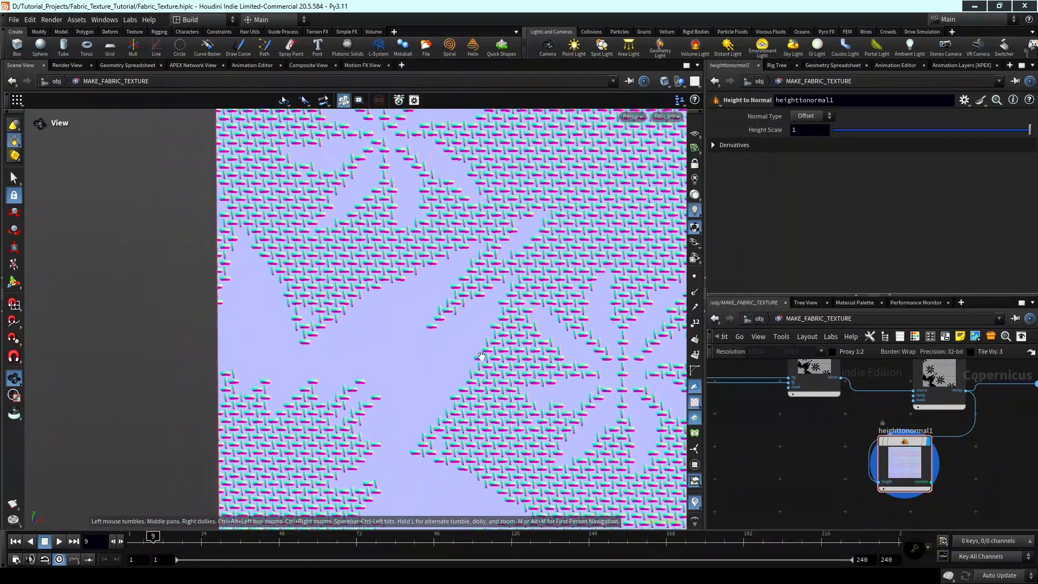
scroll(1012, 460, "down", 3)
Delete the heighttonormal1 node below remap1.
middle_click_drag(1011, 459, 938, 471)
left_click(853, 460)
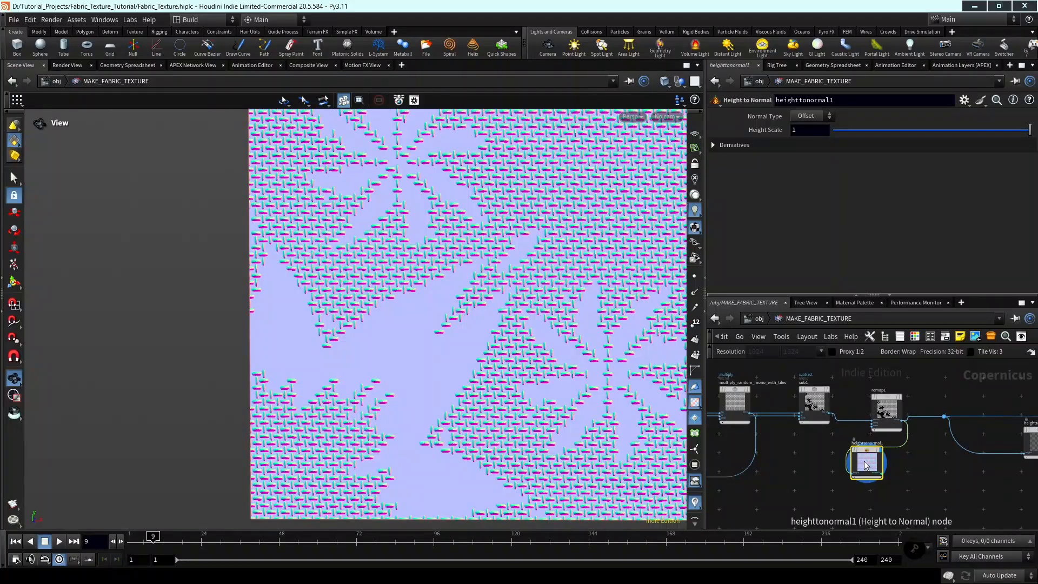
key("Delete")
Move heighttoambientocclusion1, multiply_occlusion, ramp1 and multiply1 together closer to remap1.
scroll(866, 475, "down", 3)
middle_click_drag(867, 480, 816, 481)
middle_click_drag(916, 482, 844, 498)
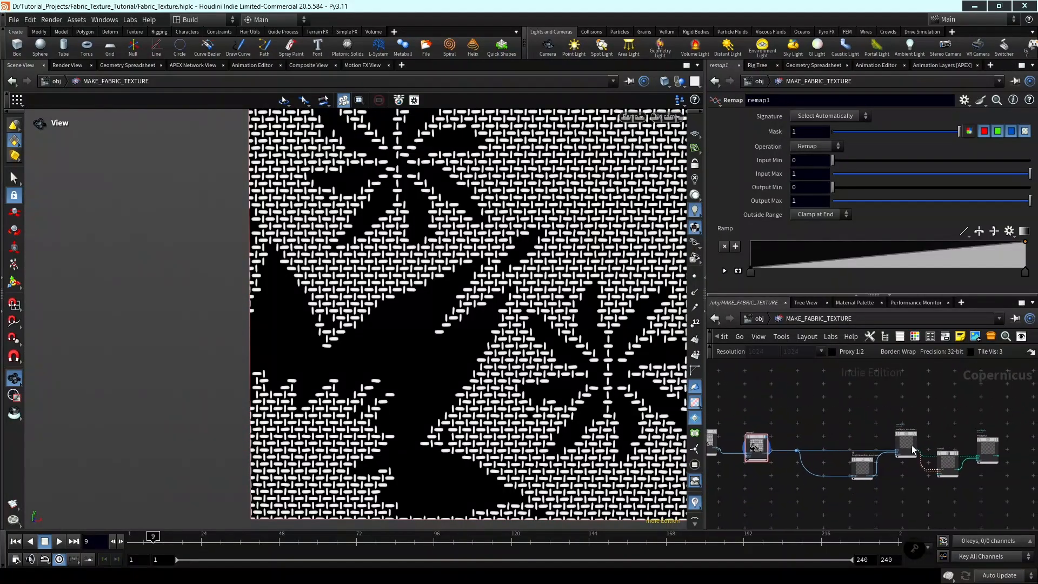
left_click_drag(1027, 496, 830, 407)
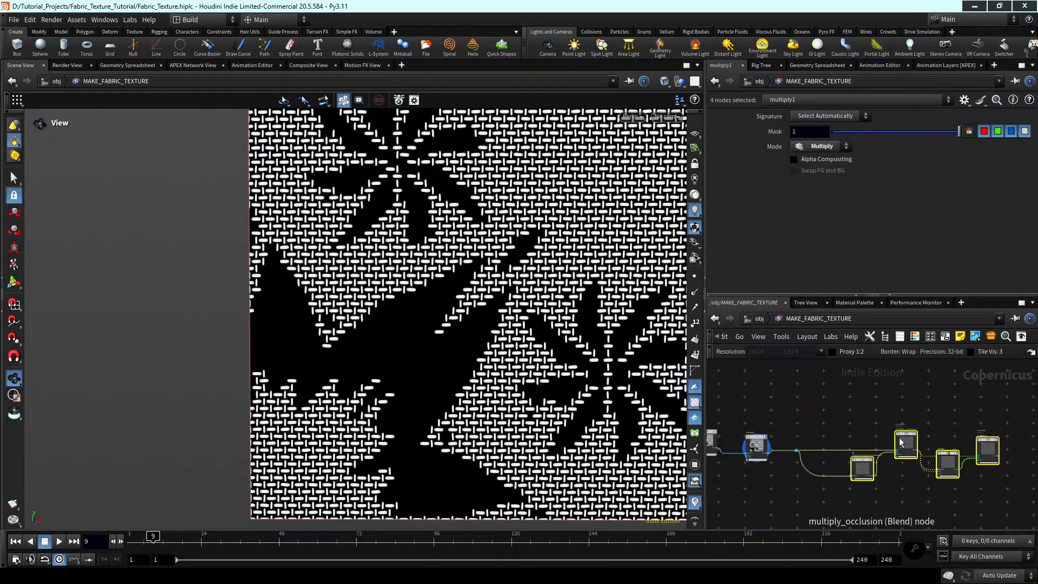
left_click_drag(956, 449, 922, 450)
scroll(922, 450, "up", 2)
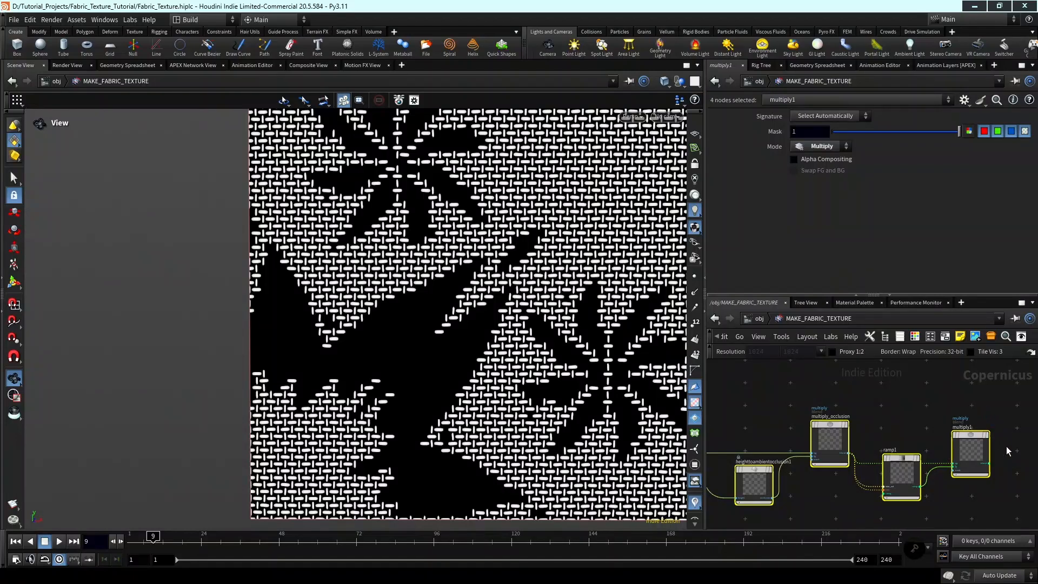
Display multiply1's base weave in the viewer, followed by multiply4's coloured floral threads.
left_click(984, 442)
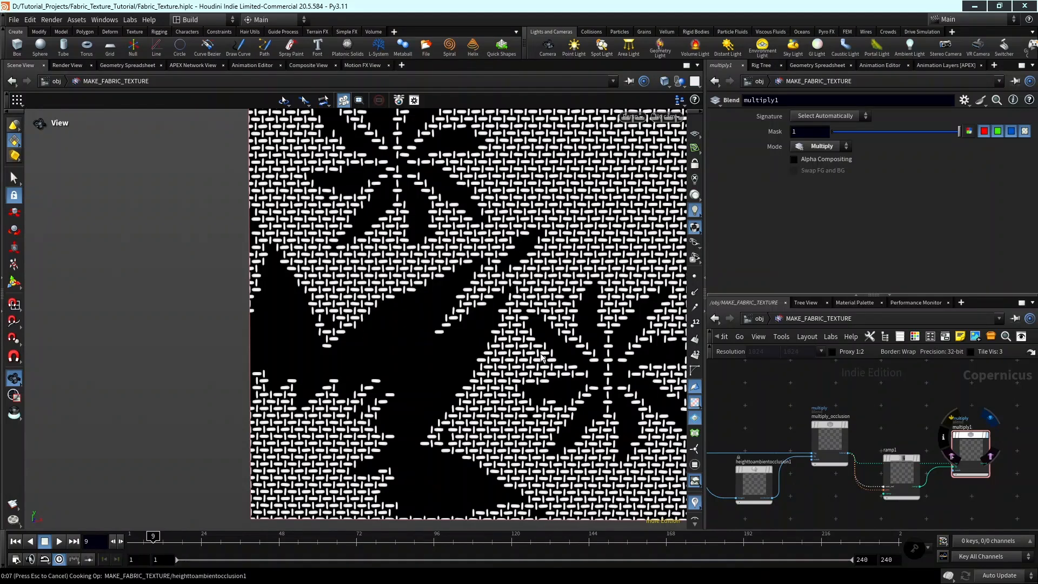
scroll(872, 475, "down", 5)
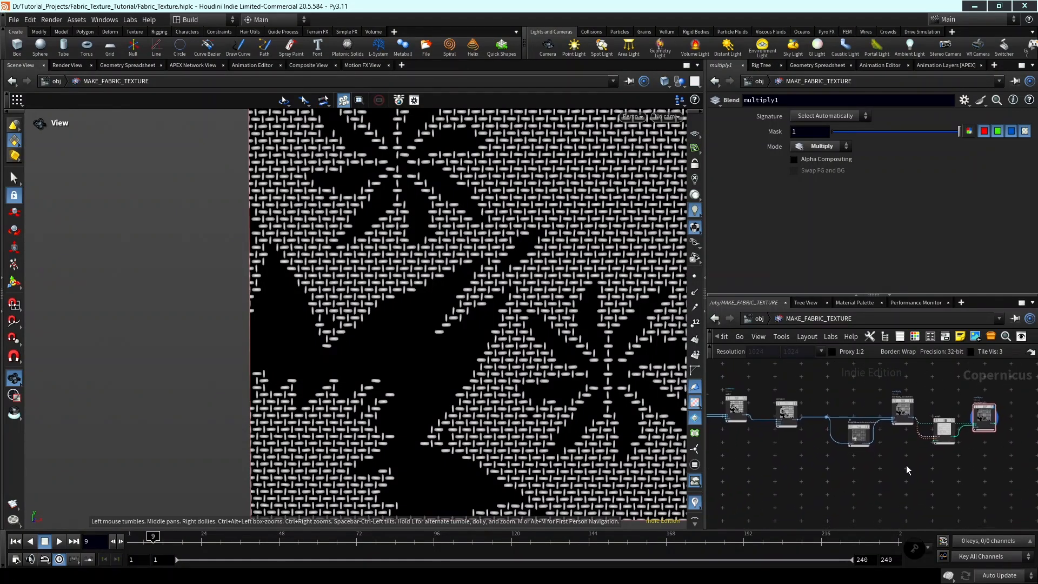
middle_click_drag(889, 488, 852, 464)
scroll(852, 463, "up", 2)
scroll(853, 463, "up", 5)
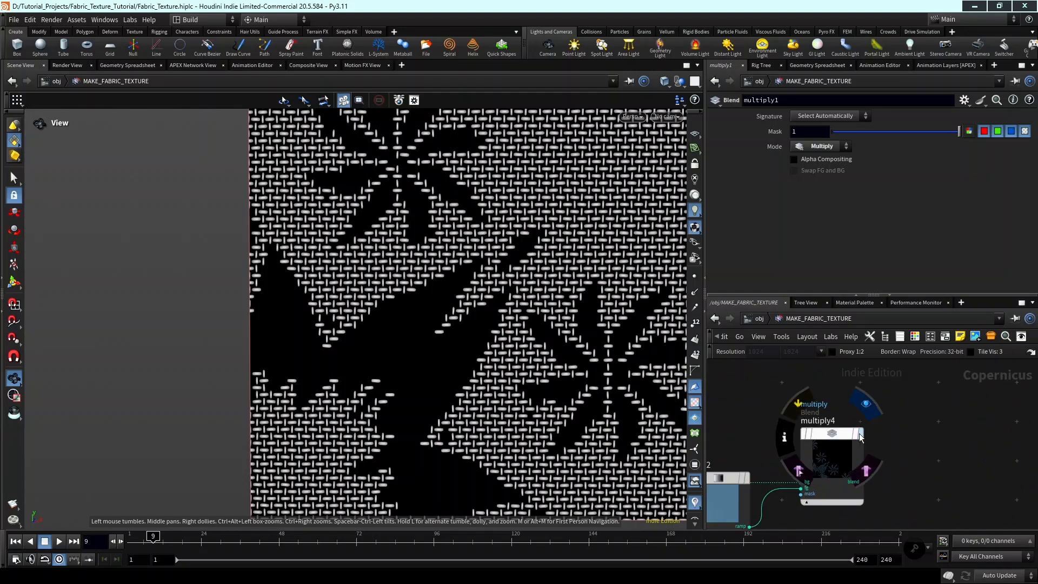
left_click(860, 435)
Add an Add blend node beside multiply4.
scroll(877, 448, "down", 3)
key("Tab")
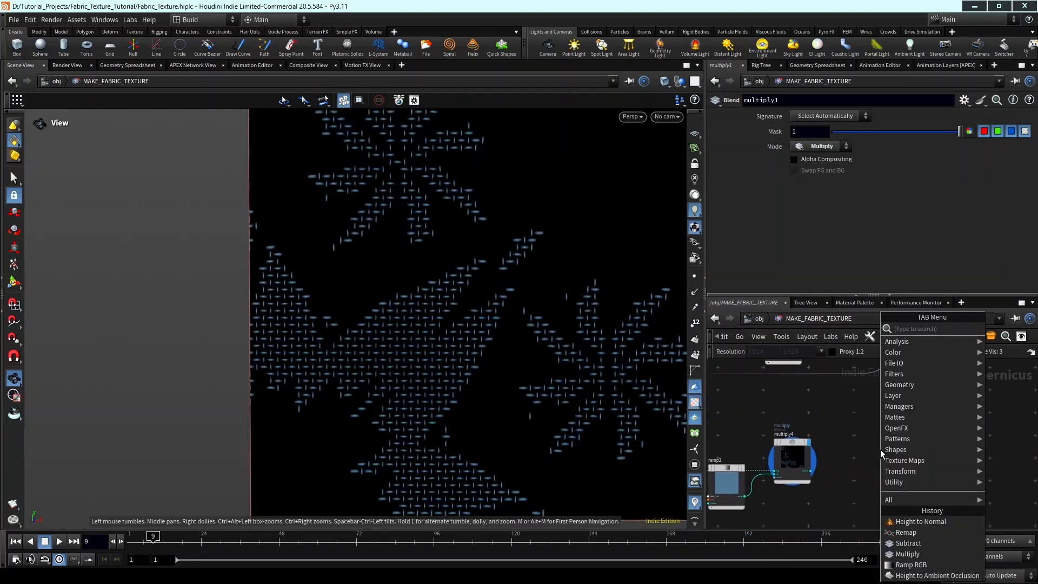
key("Tab")
key("Tab")
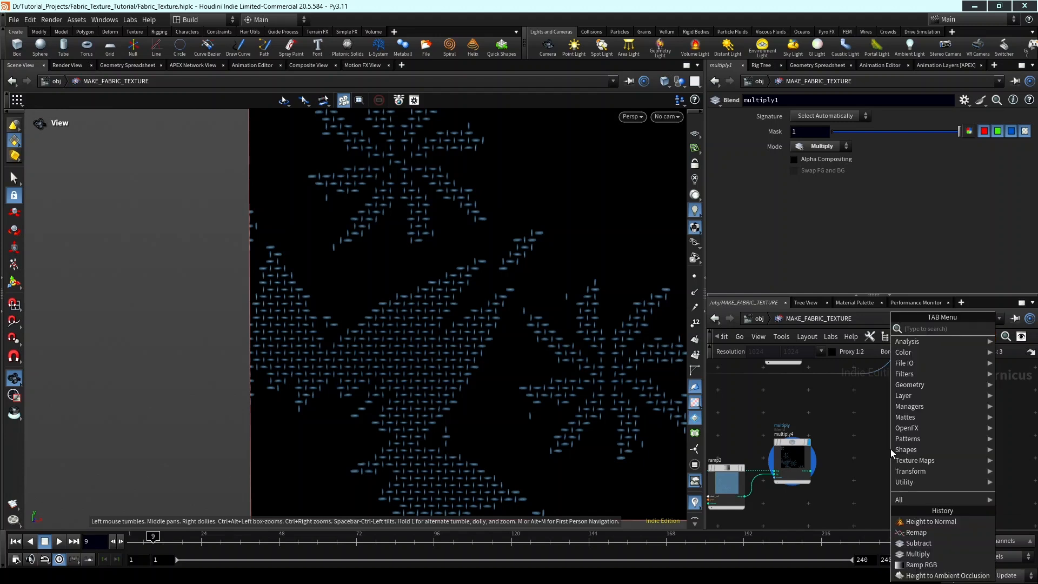
type("add")
key("Return")
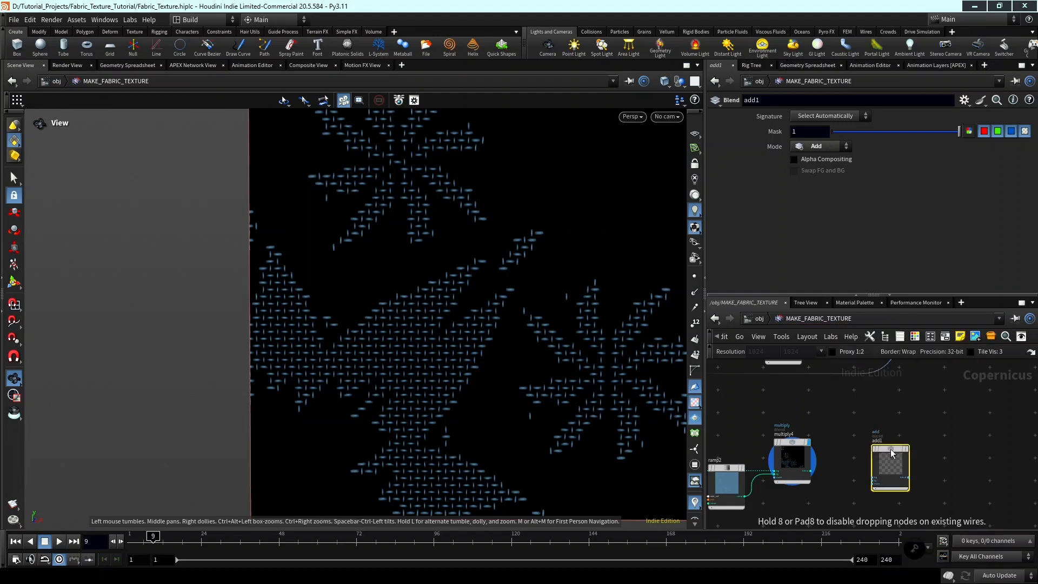
scroll(891, 452, "up", 4)
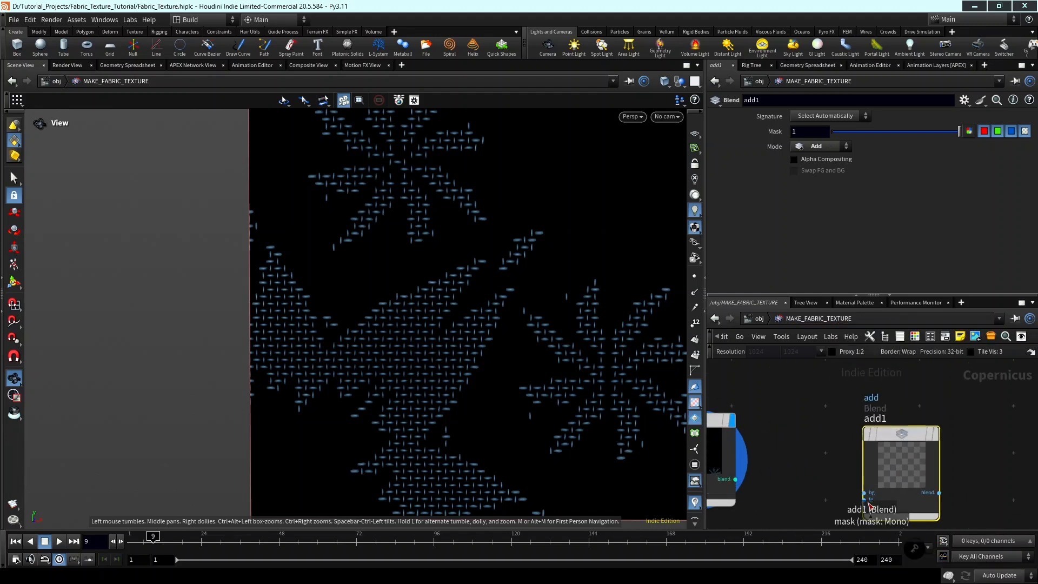
Connect multiply4's blend output to add1's fg input and multiply1's blend output to its bg input.
left_click(864, 499)
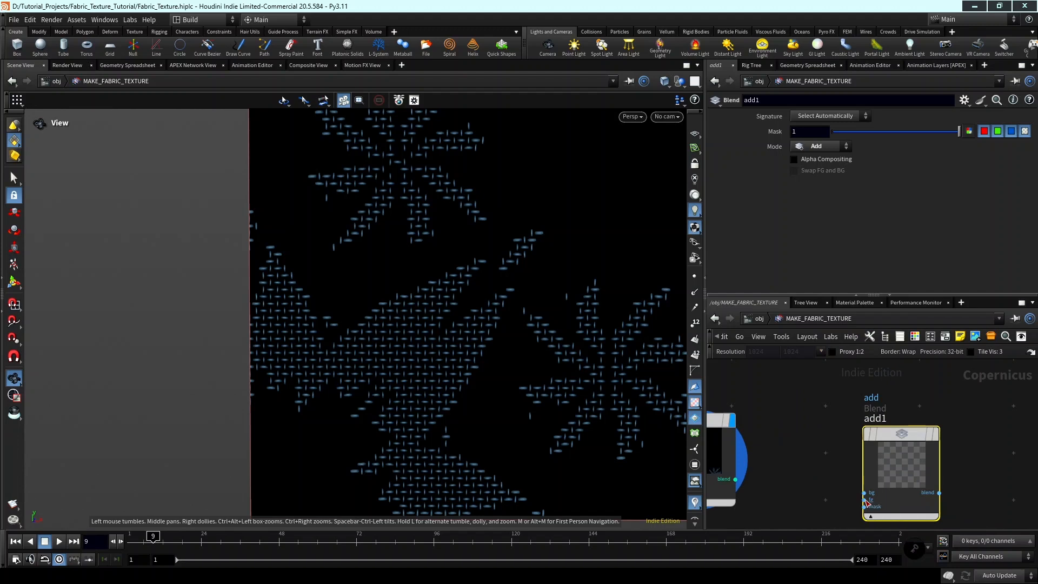
left_click(865, 500)
left_click(735, 478)
left_click(864, 492)
scroll(812, 448, "down", 4)
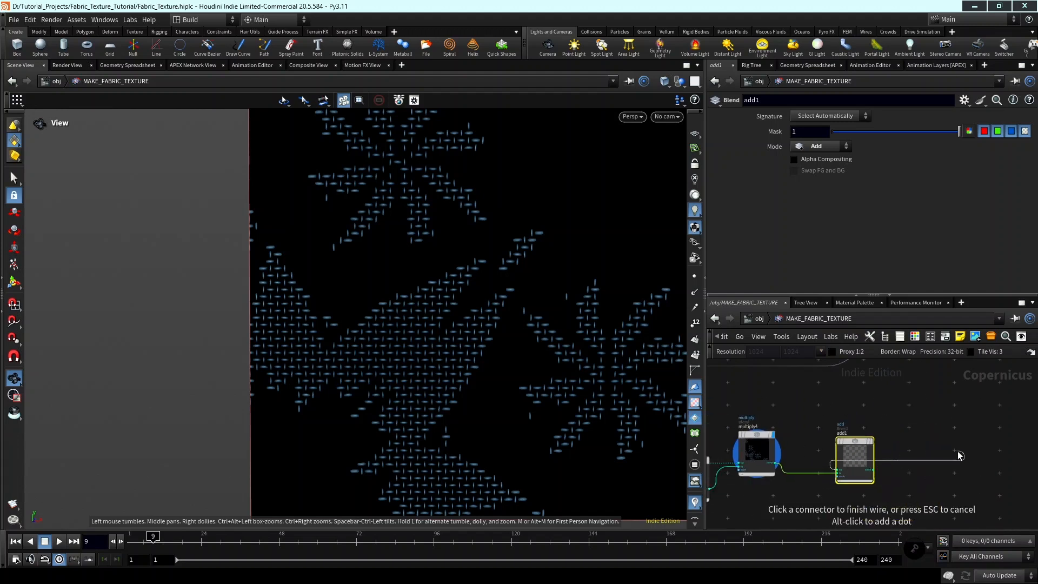
scroll(964, 454, "down", 2)
middle_click_drag(989, 439, 712, 520)
scroll(887, 481, "down", 2)
middle_click_drag(903, 480, 859, 463)
scroll(860, 462, "up", 2)
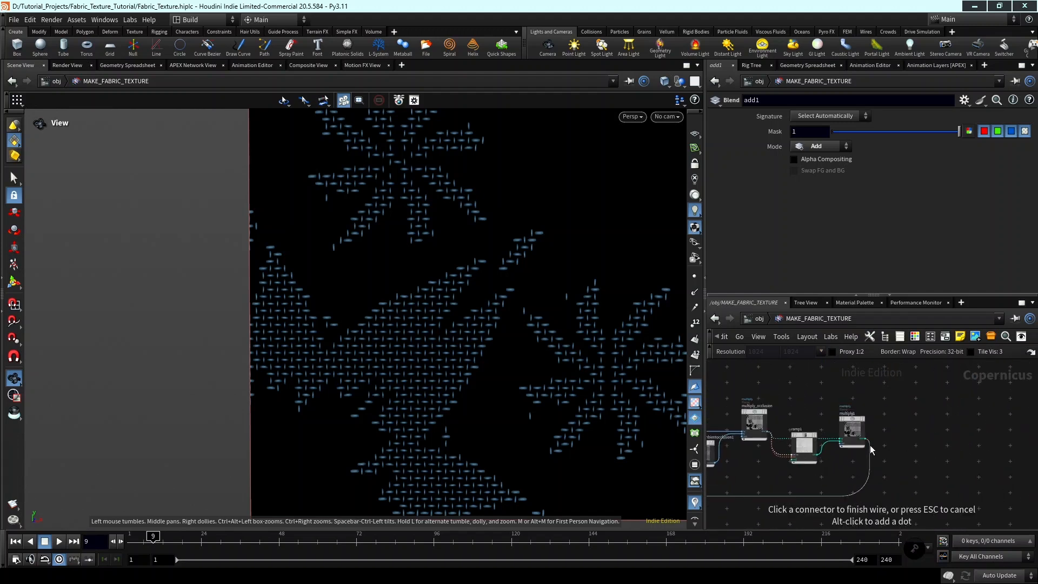
left_click(869, 444)
Display add1 in the viewer and examine the combined base weave and floral threads.
scroll(900, 458, "down", 2)
middle_click_drag(744, 523, 929, 445)
scroll(809, 430, "up", 6)
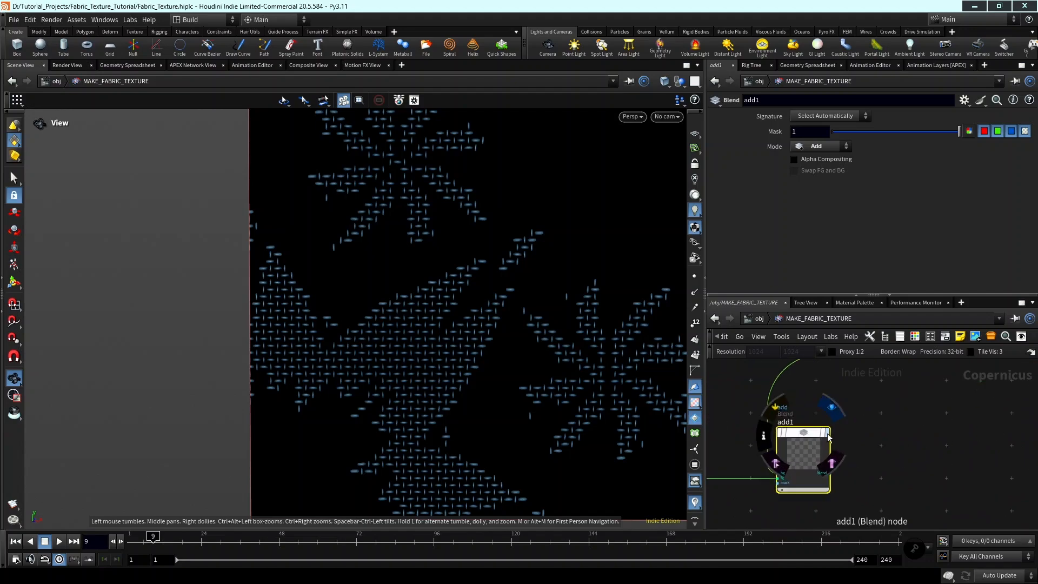
left_click(828, 437)
scroll(476, 367, "up", 5)
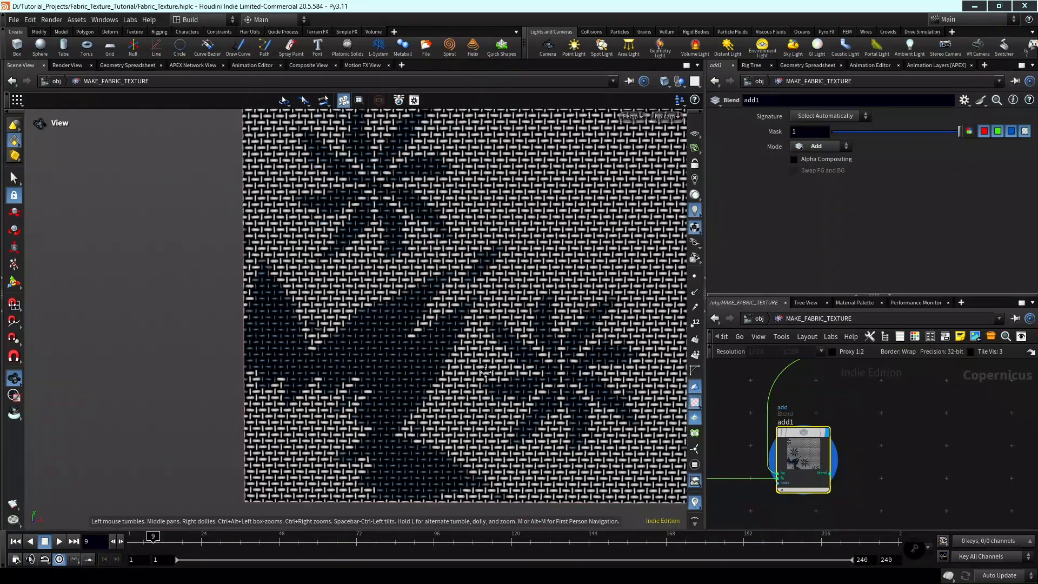
middle_click_drag(486, 372, 492, 375)
scroll(480, 380, "up", 1)
Insert an HSV Adjust node on the wire between multiply4 and add1.
left_click_drag(803, 453, 873, 452)
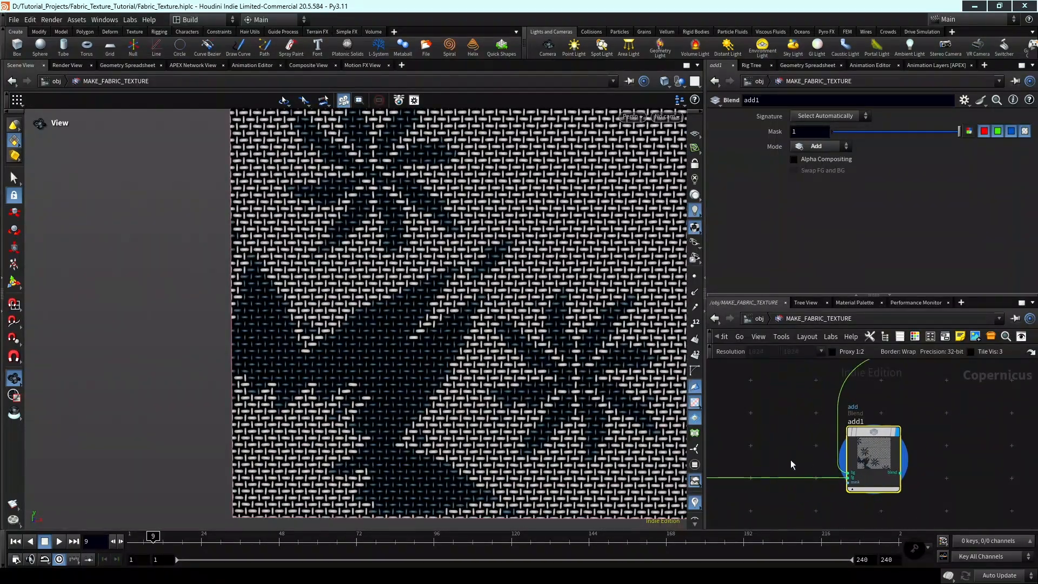
key("Tab")
mouse_move(804, 452)
type("h")
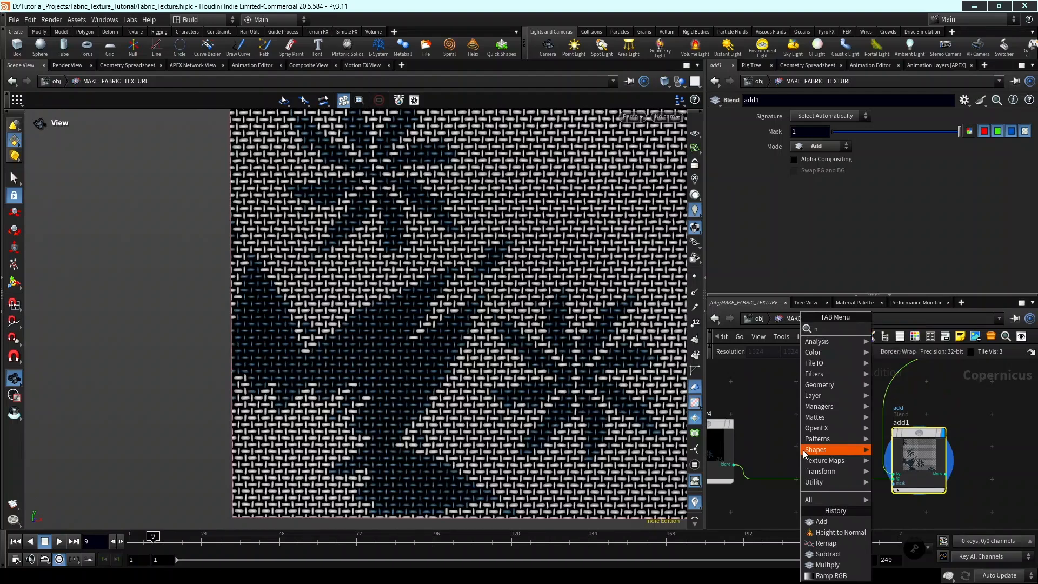
type("s")
key("Return")
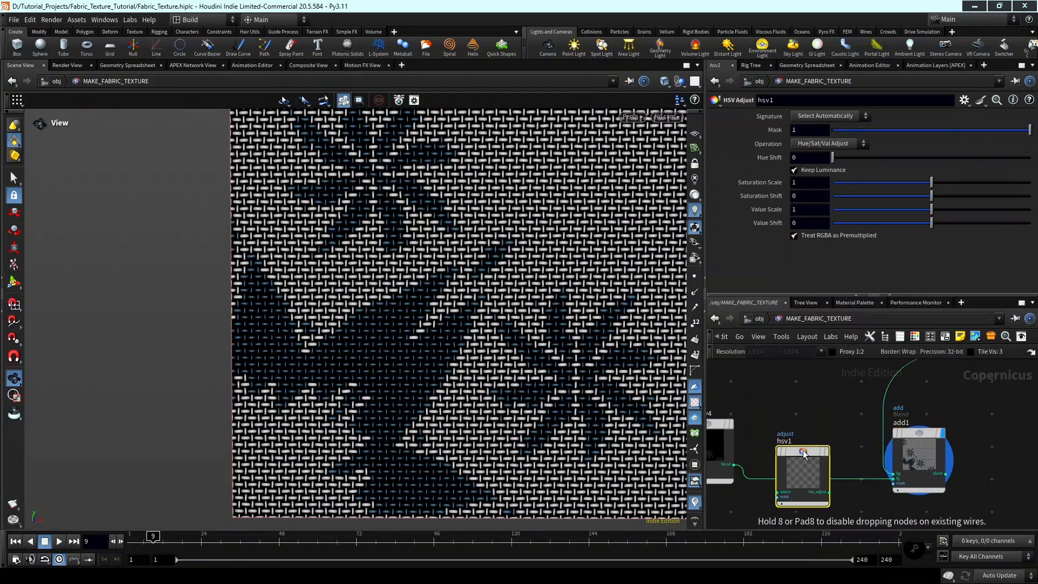
left_click(803, 451)
scroll(806, 452, "up", 2)
middle_click_drag(812, 455, 955, 447)
left_click_drag(955, 448, 889, 440)
scroll(913, 443, "down", 2)
middle_click_drag(936, 449, 889, 464)
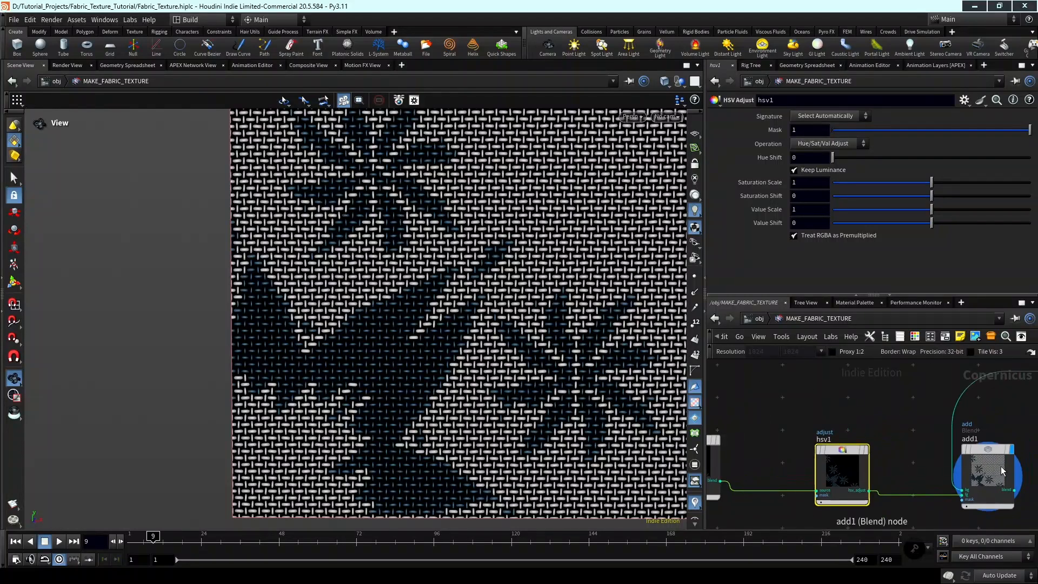
Move add1 closer to hsv1, set hsv1's Value Scale and Saturation Scale to 2, and display hsv1.
left_click_drag(987, 470, 950, 461)
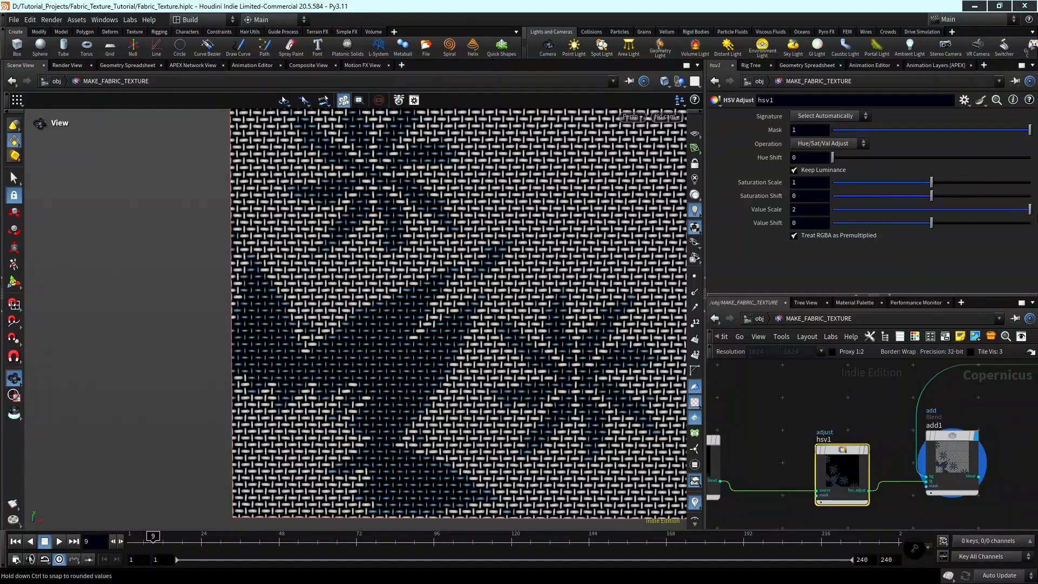
left_click_drag(939, 182, 976, 184)
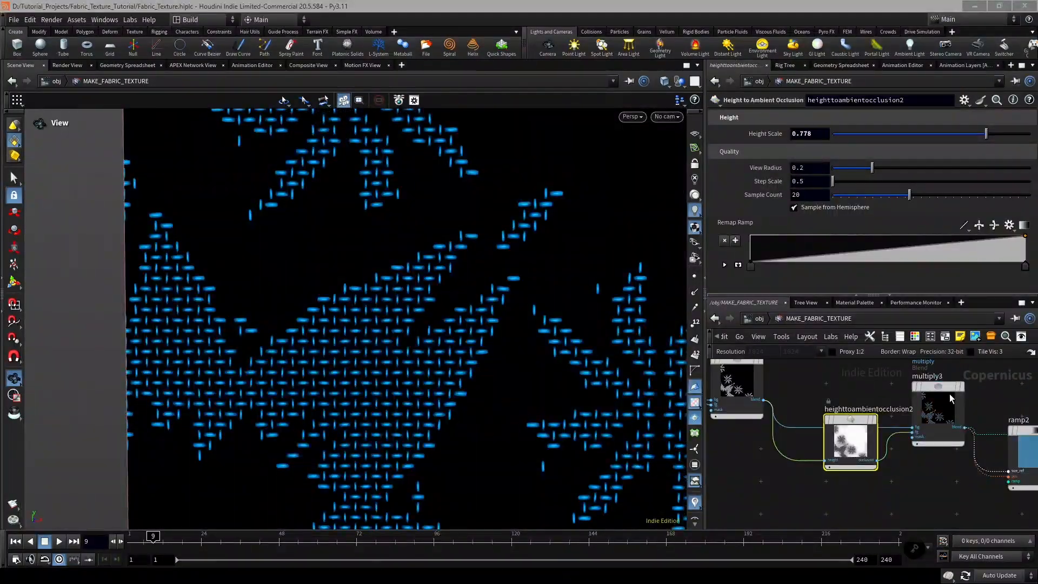
left_click(949, 394)
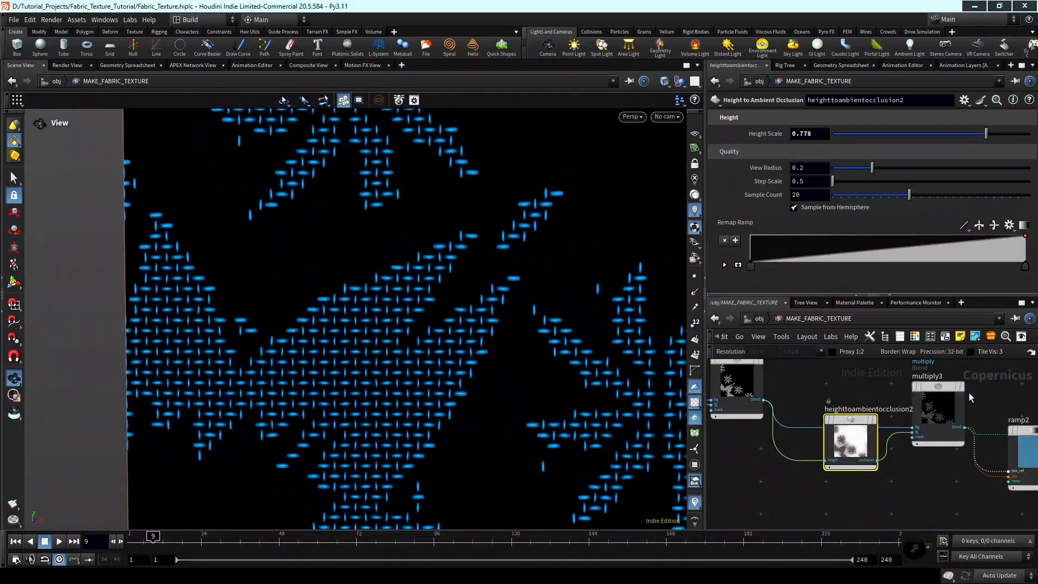
Set the Mask of the multiply3 blend node to 0.402.
scroll(928, 413, "down", 6)
middle_click_drag(955, 427, 891, 505)
scroll(910, 436, "up", 3)
middle_click_drag(909, 436, 885, 434)
scroll(857, 437, "up", 3)
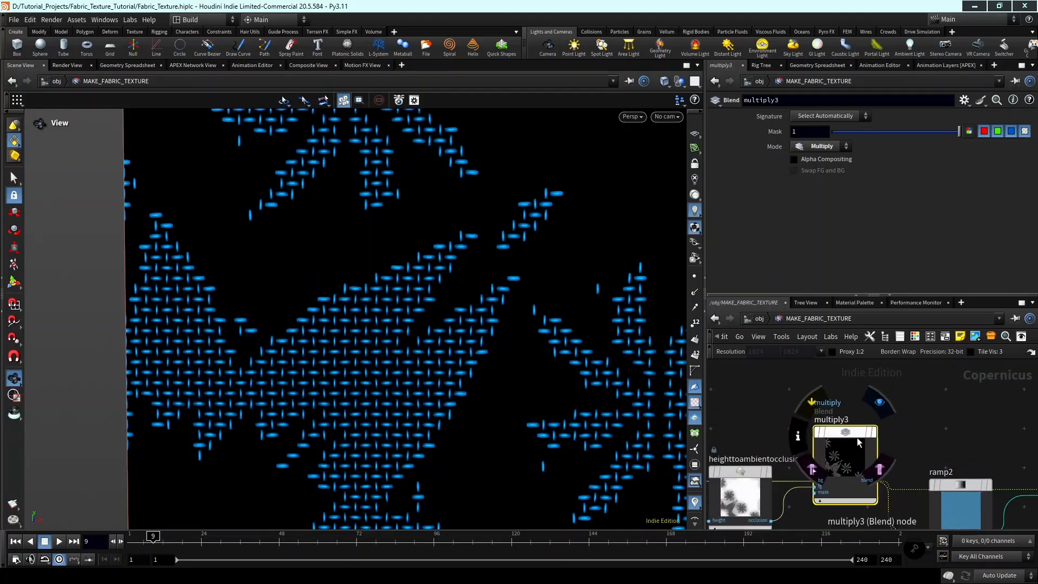
left_click_drag(872, 131, 884, 135)
Copy the Mask parameter of the multiply_occlusion node.
scroll(916, 407, "down", 6)
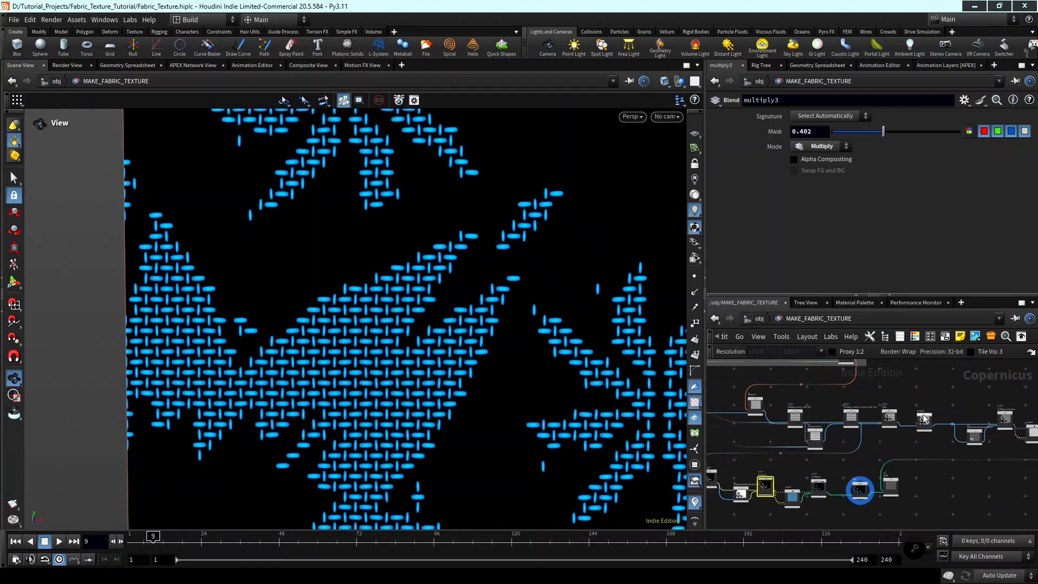
scroll(923, 414, "up", 5)
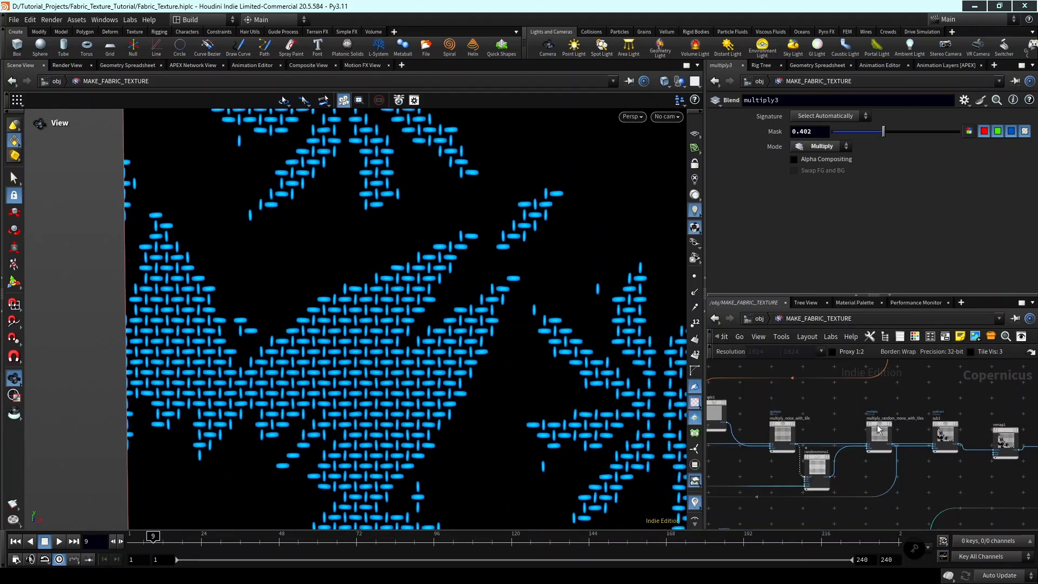
middle_click_drag(954, 416, 828, 408)
middle_click_drag(991, 404, 872, 396)
left_click(899, 422)
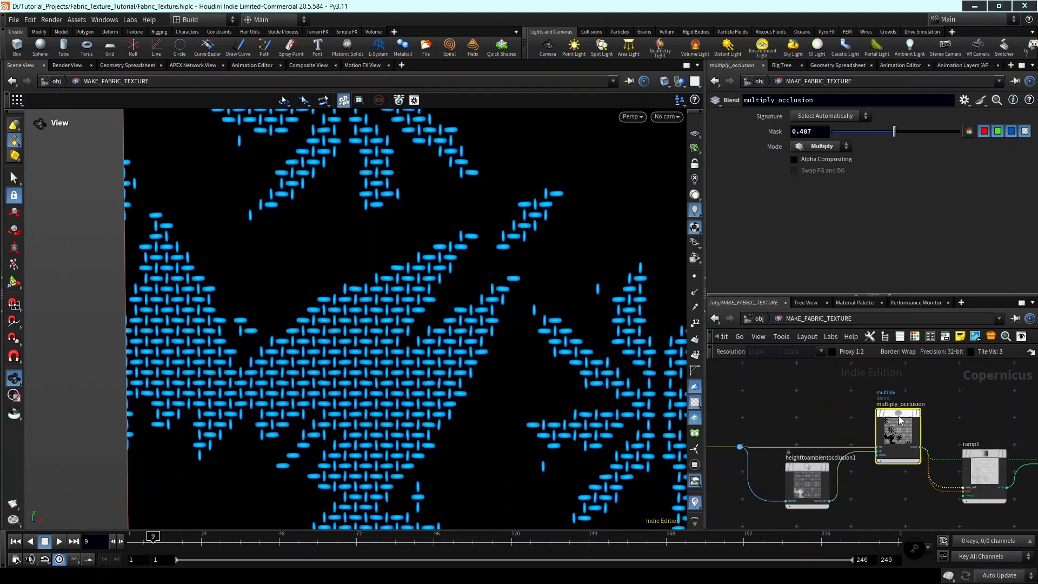
right_click(771, 132)
left_click(810, 210)
Paste the copied parameter as a relative reference into multiply4's Mask and switch the field to its evaluated value.
scroll(802, 440, "down", 2)
middle_click_drag(802, 440, 886, 422)
scroll(757, 489, "down", 2)
middle_click_drag(756, 489, 853, 480)
scroll(853, 480, "up", 2)
middle_click_drag(774, 520, 908, 459)
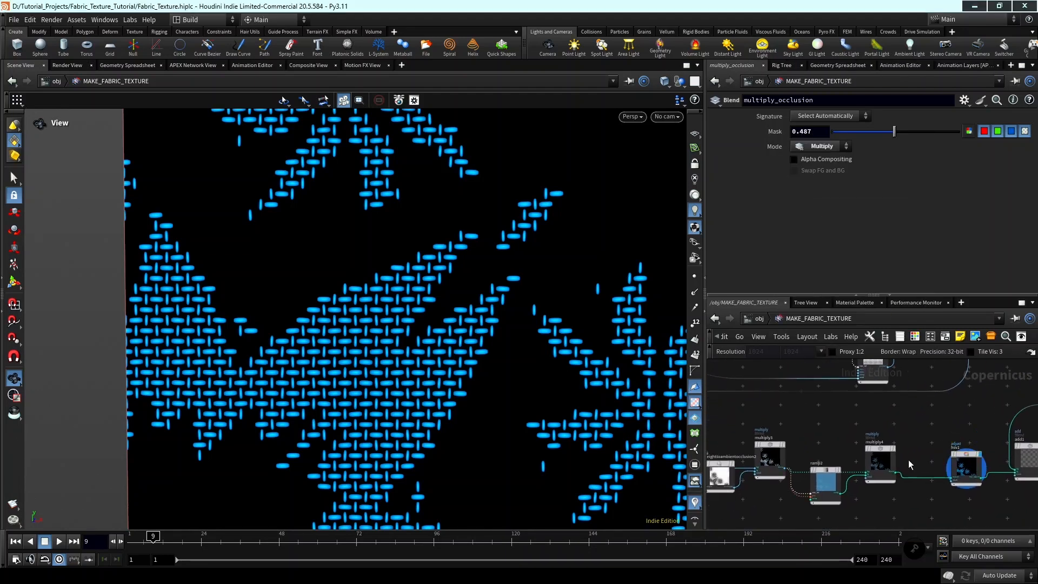
scroll(909, 459, "up", 2)
left_click(868, 462)
right_click(764, 135)
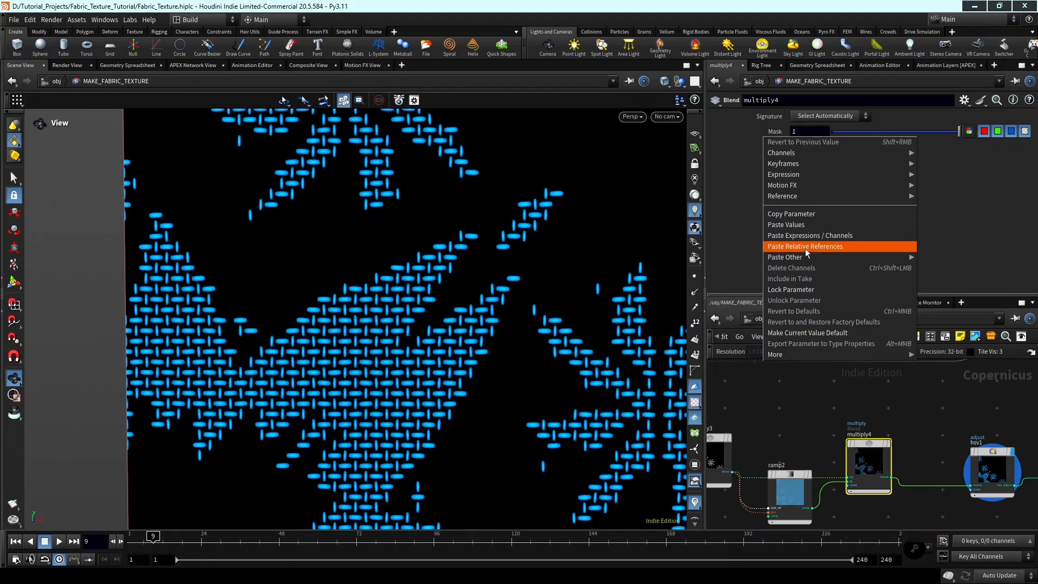
left_click(805, 247)
scroll(909, 425, "down", 2)
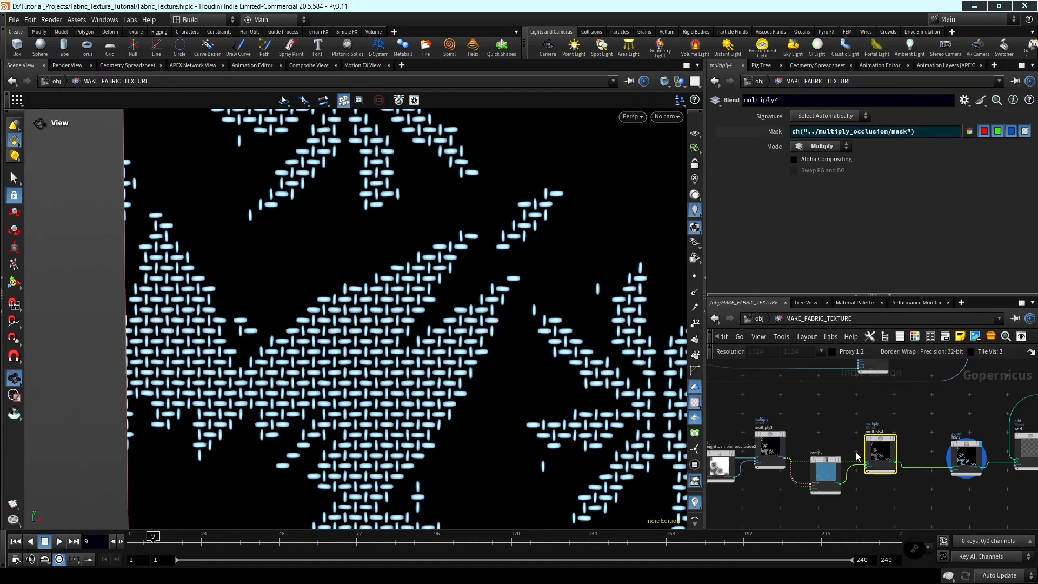
left_click(764, 135)
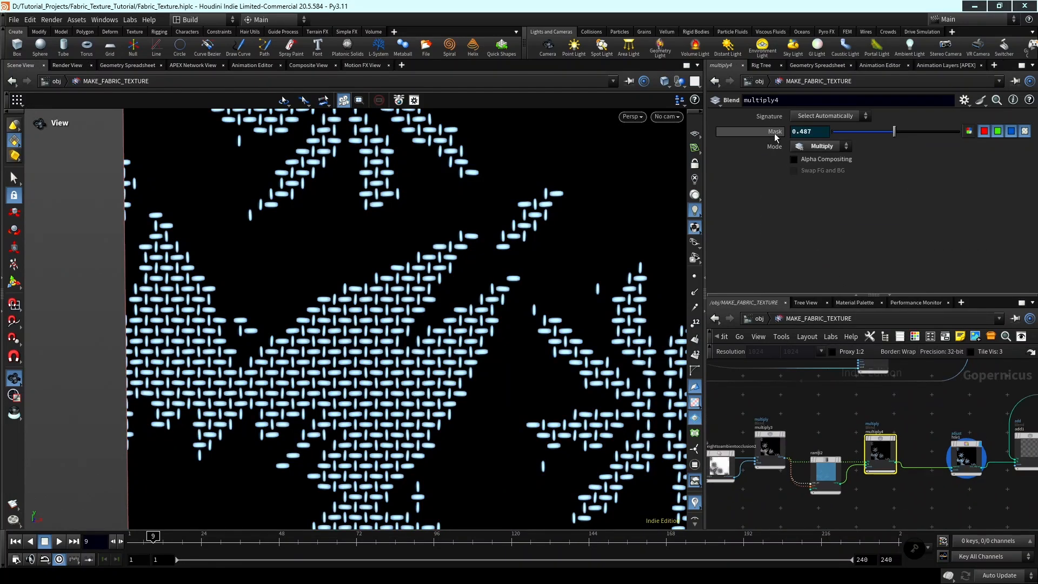
Undo the relative reference pasted into multiply4's Mask.
scroll(830, 451, "up", 2)
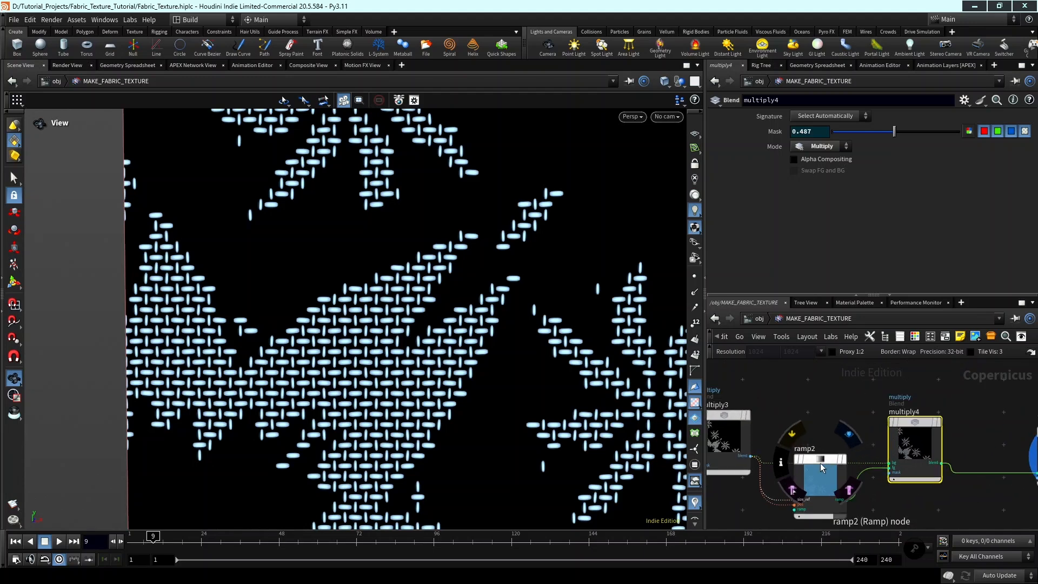
left_click(825, 466)
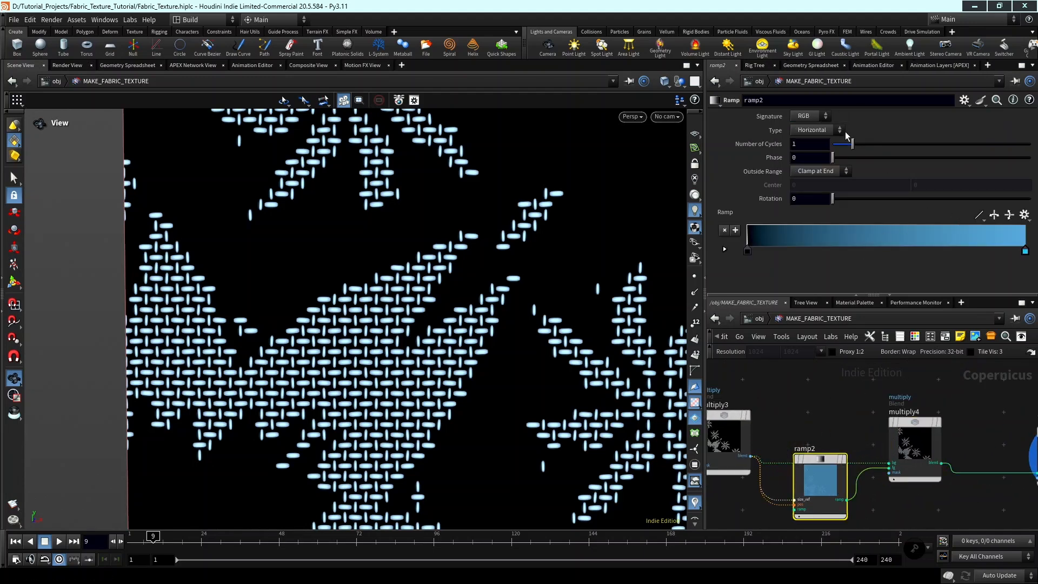
scroll(844, 430, "down", 3)
left_click(901, 436)
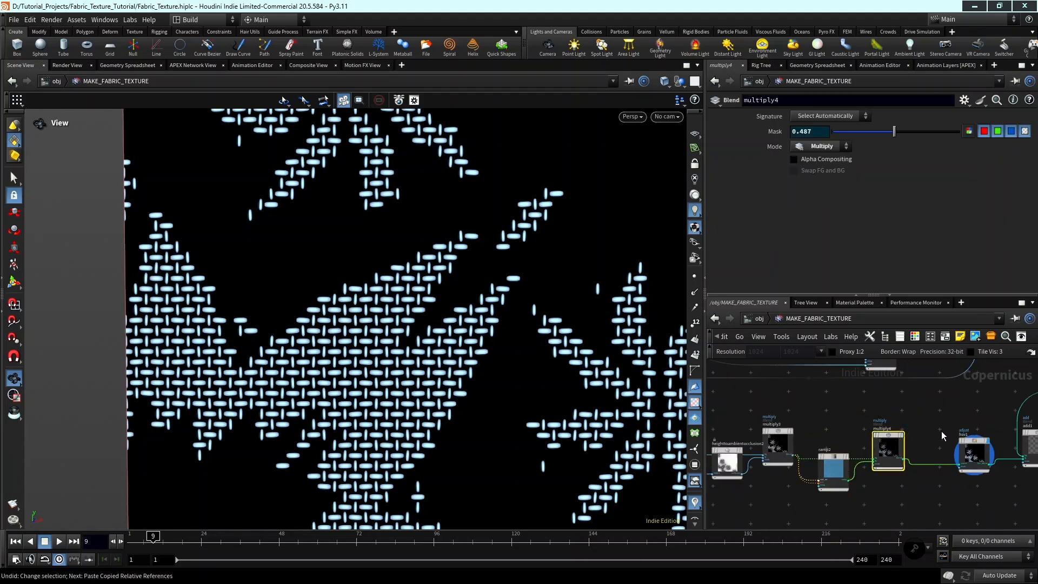
key("ctrl+z")
Paste the copied multiply_occlusion Mask as a relative reference into the Mask of multiply3.
scroll(863, 440, "up", 1)
left_click(825, 449)
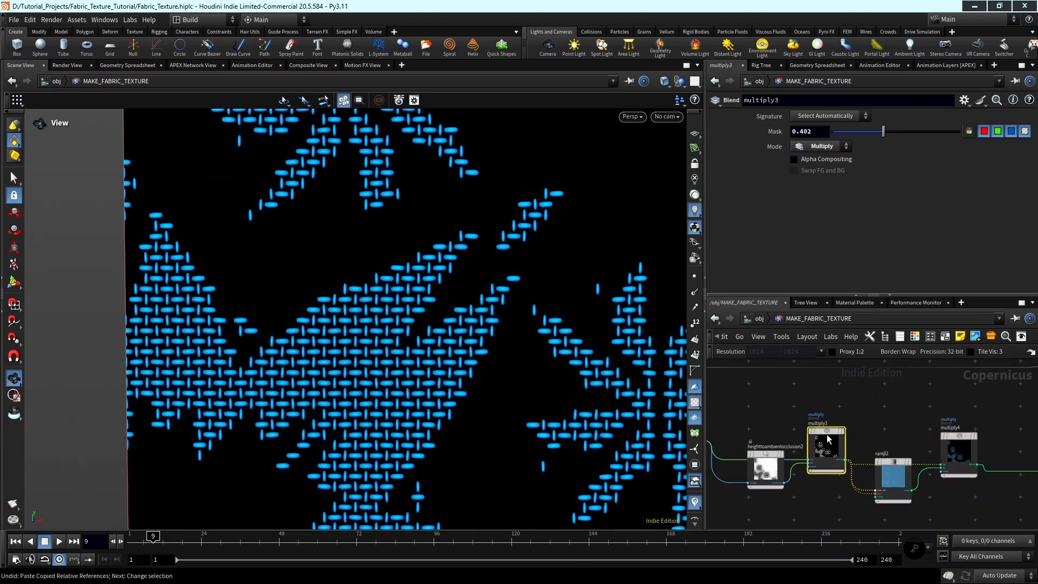
right_click(773, 133)
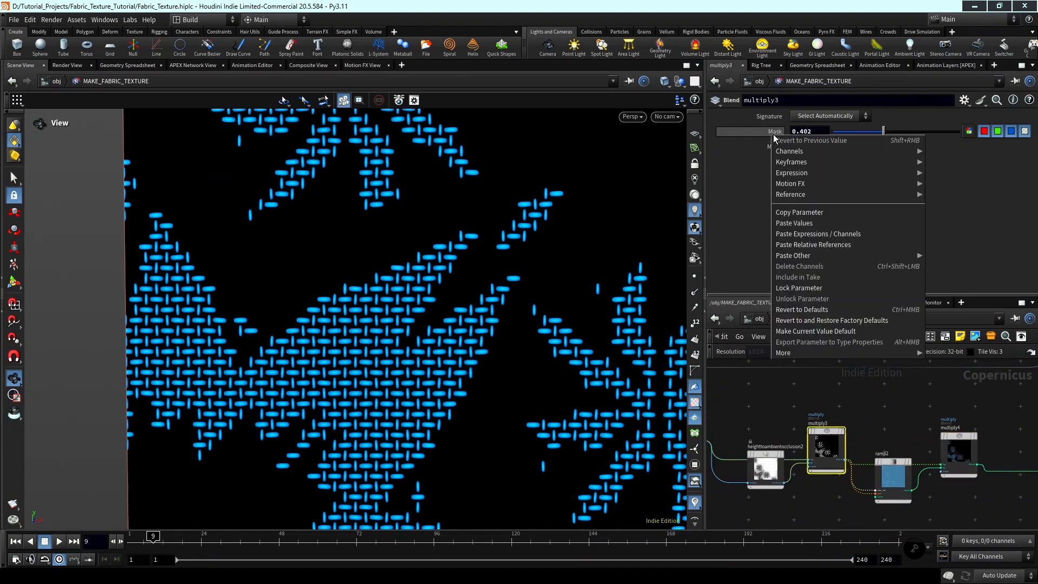
left_click(812, 245)
Copy the Height Scale parameter of the heighttoambientocclusion1 node.
scroll(780, 441, "up", 1)
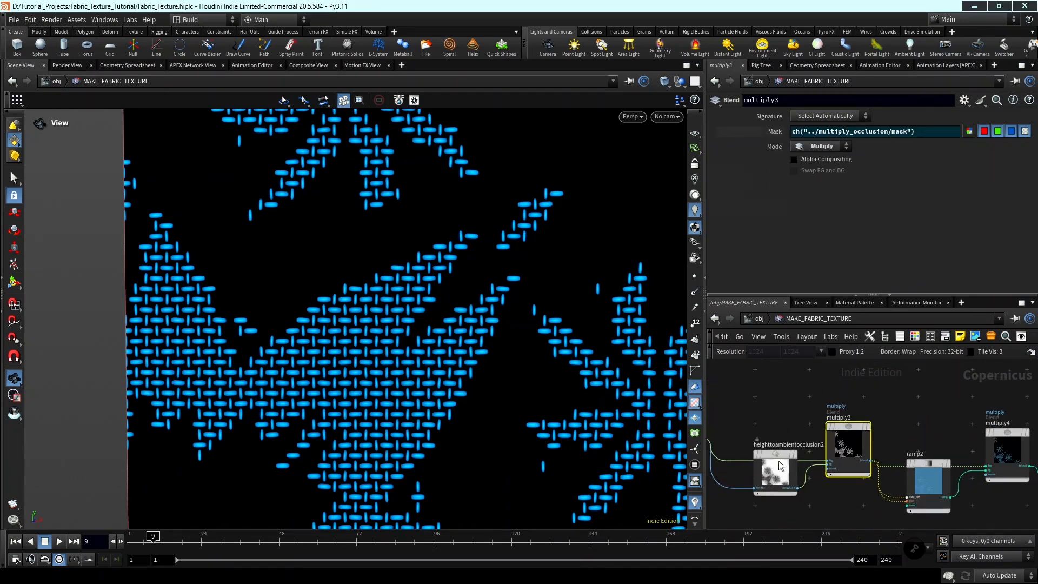
left_click(776, 466)
right_click(814, 135)
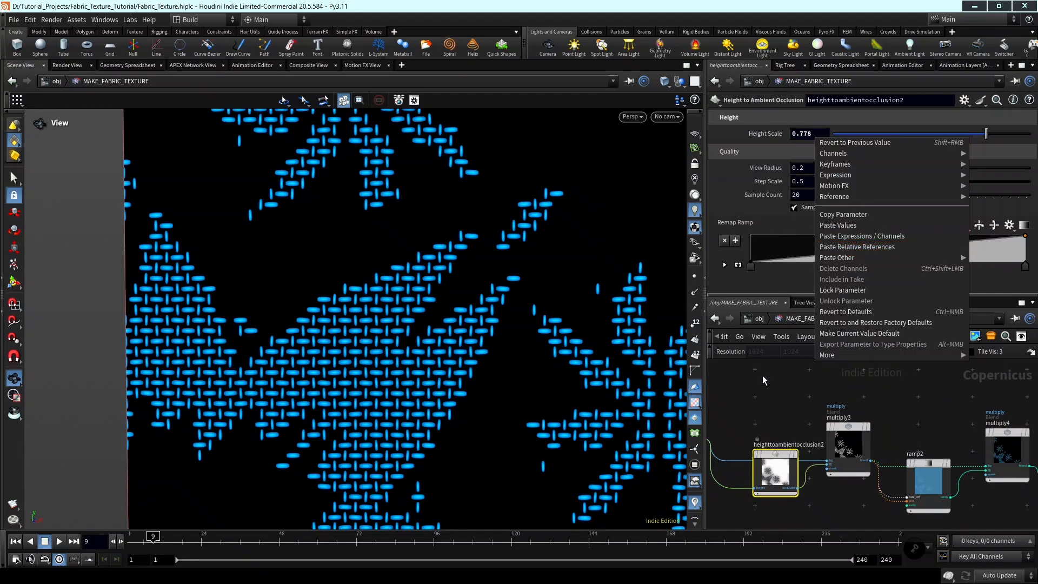
scroll(929, 385, "down", 5)
scroll(874, 450, "up", 5)
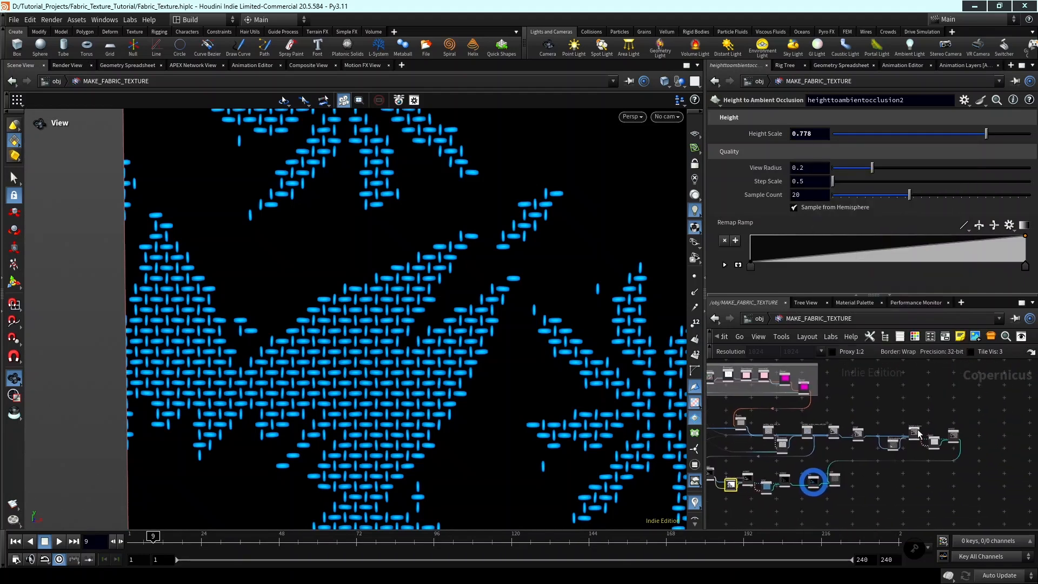
left_click(881, 442)
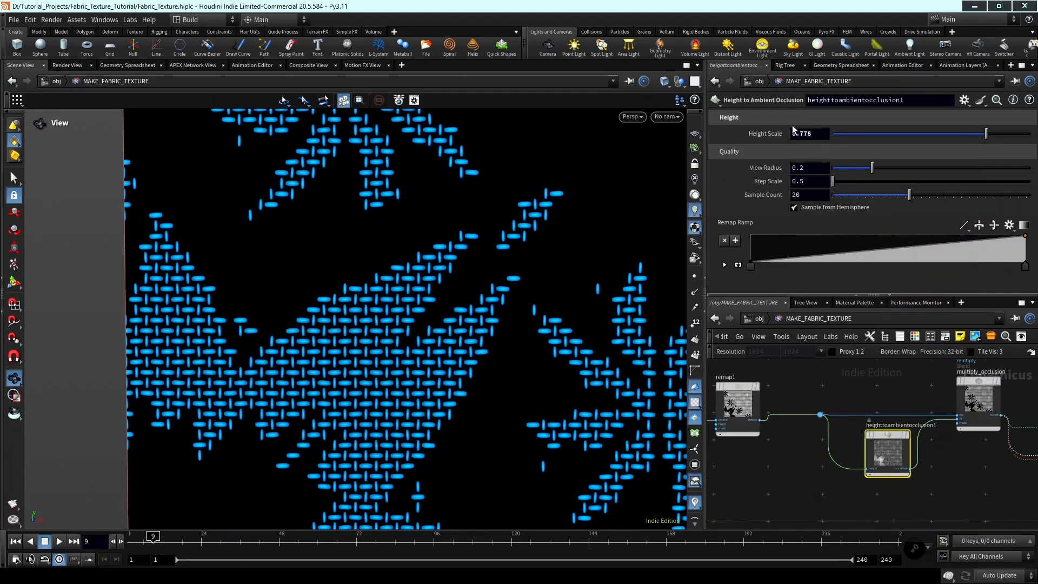
right_click(793, 129)
left_click(833, 219)
Paste the copied Height Scale as a relative reference into heighttoambientocclusion2's Height Scale.
scroll(809, 434, "down", 2)
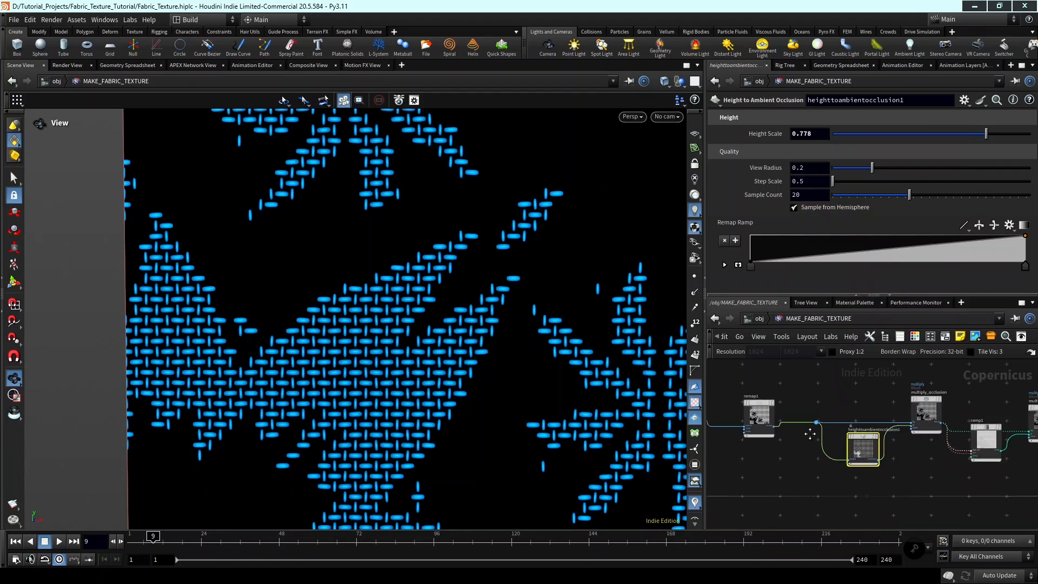
middle_click_drag(809, 434, 998, 408)
scroll(998, 408, "down", 3)
middle_click_drag(938, 429, 1010, 397)
scroll(855, 415, "up", 2)
scroll(814, 474, "up", 2)
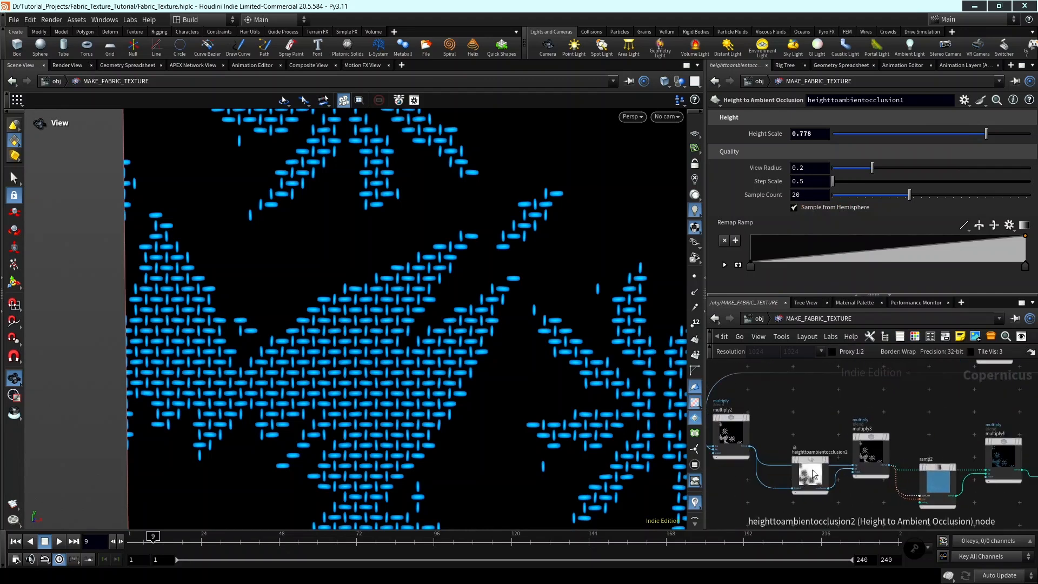
scroll(812, 474, "up", 2)
left_click(809, 464)
right_click(809, 133)
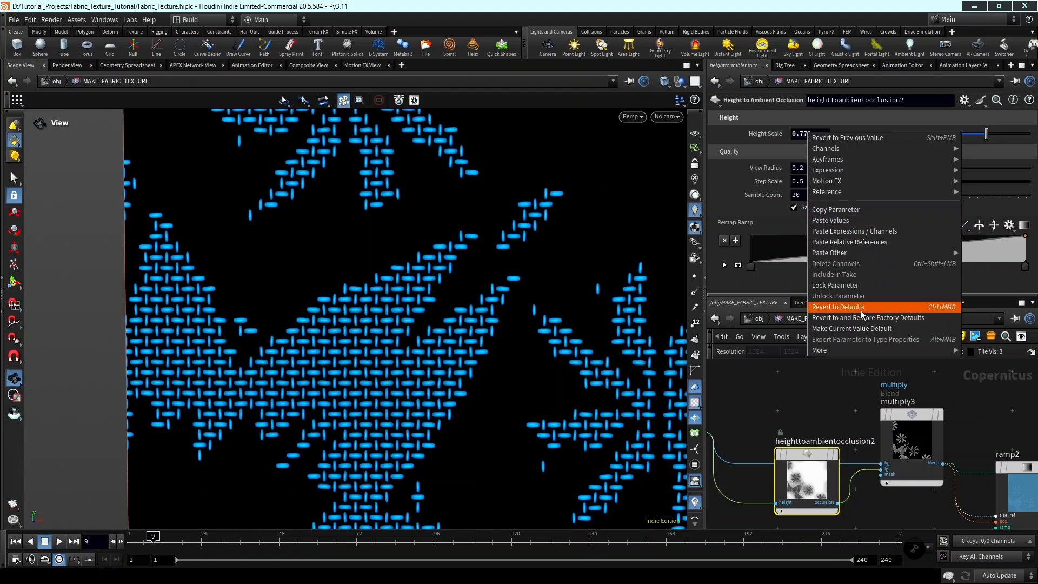
left_click(864, 244)
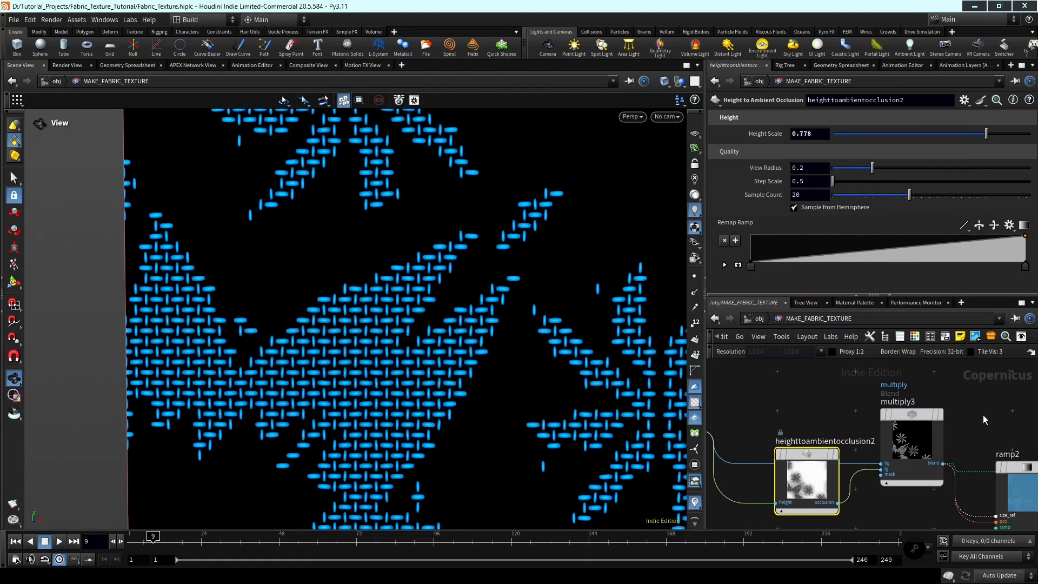
Display the add1 blend node to show the base weave combined with the blue floral threads.
middle_click_drag(1025, 413, 869, 414)
scroll(985, 403, "down", 2)
scroll(870, 425, "down", 2)
scroll(869, 414, "up", 3)
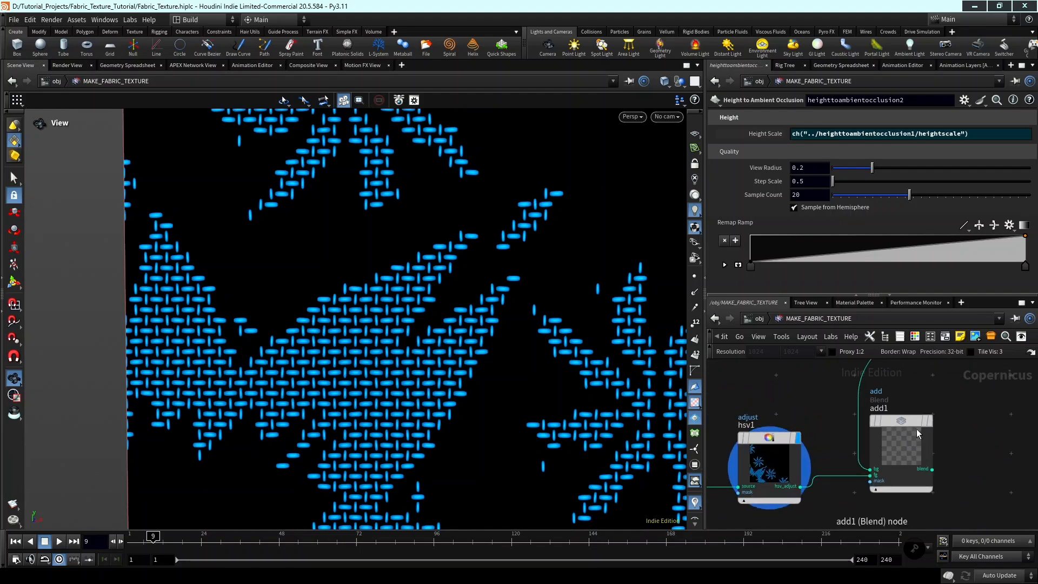
left_click(931, 421)
scroll(600, 373, "down", 6)
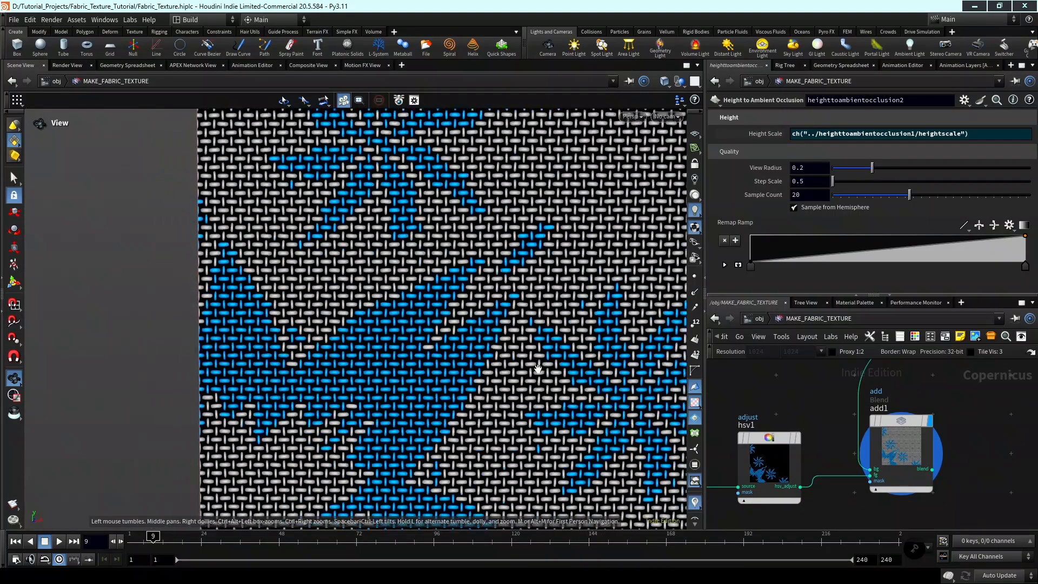
Adjust the Value Scale of the hsv1 node to 1.858.
middle_click_drag(815, 417, 871, 423)
left_click(826, 457)
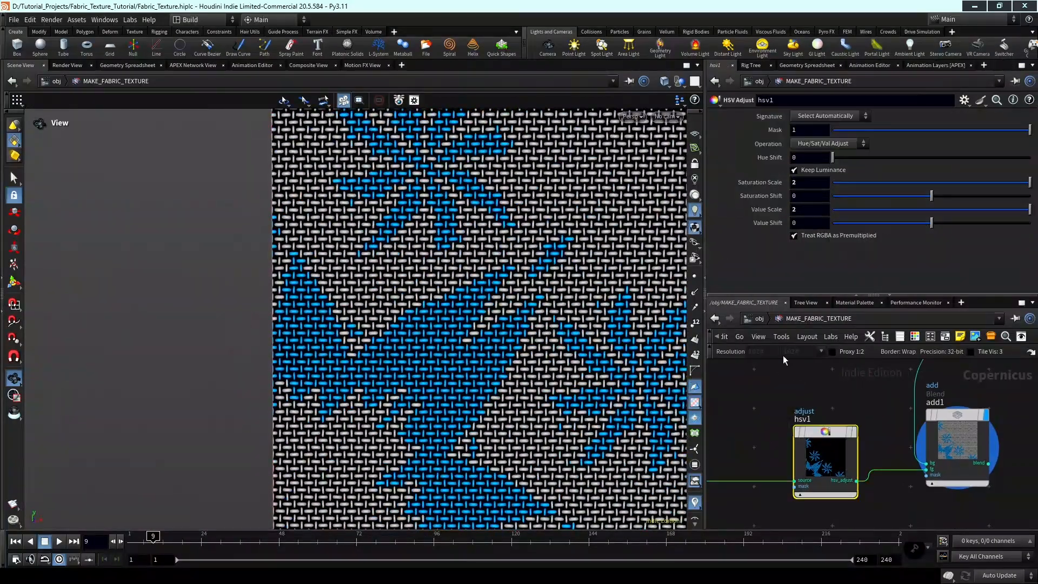
mouse_move(1019, 212)
left_mouse_down()
mouse_move(983, 186)
mouse_move(1032, 184)
mouse_move(1032, 209)
left_mouse_up()
middle_click_drag(813, 210, 835, 216)
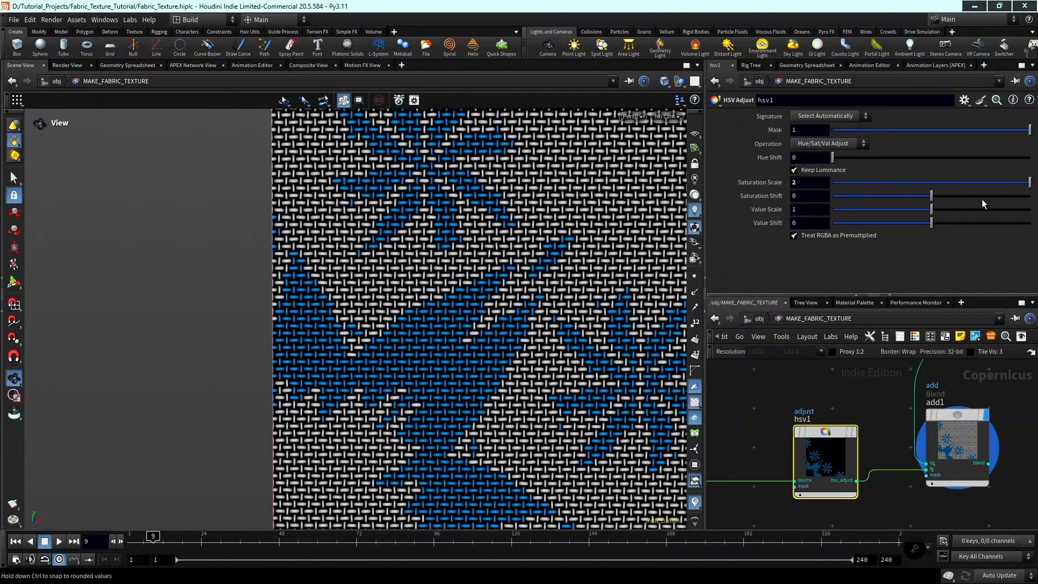
mouse_move(1000, 209)
left_mouse_down()
mouse_move(1030, 211)
mouse_move(1017, 214)
left_mouse_up()
Insert an HSV Adjust node on the wire into add1's background input, try a different Value Scale and return it to 1.
scroll(884, 387, "down", 3)
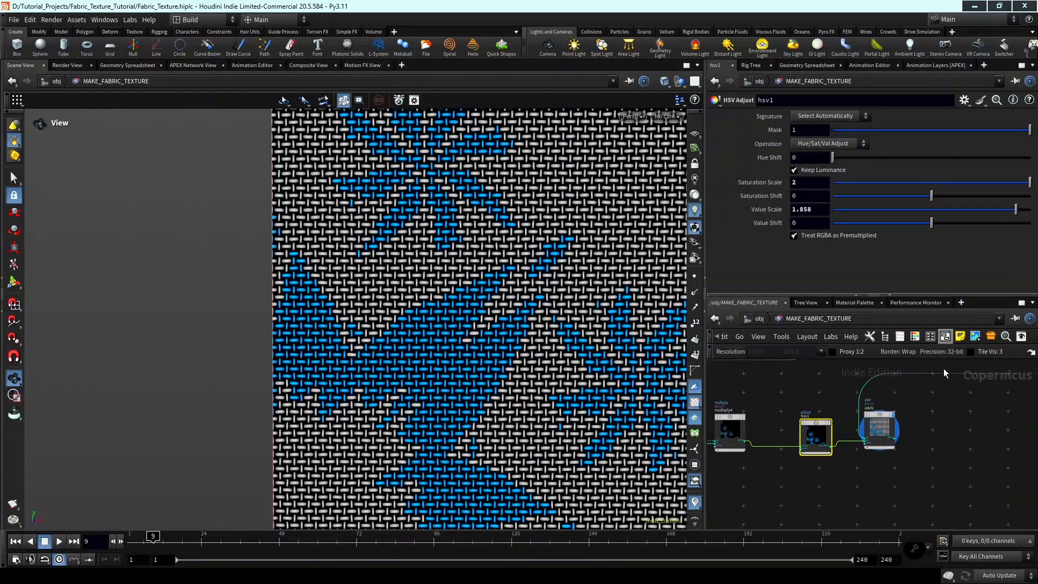
scroll(879, 443, "down", 5)
right_click_drag(909, 452, 912, 450)
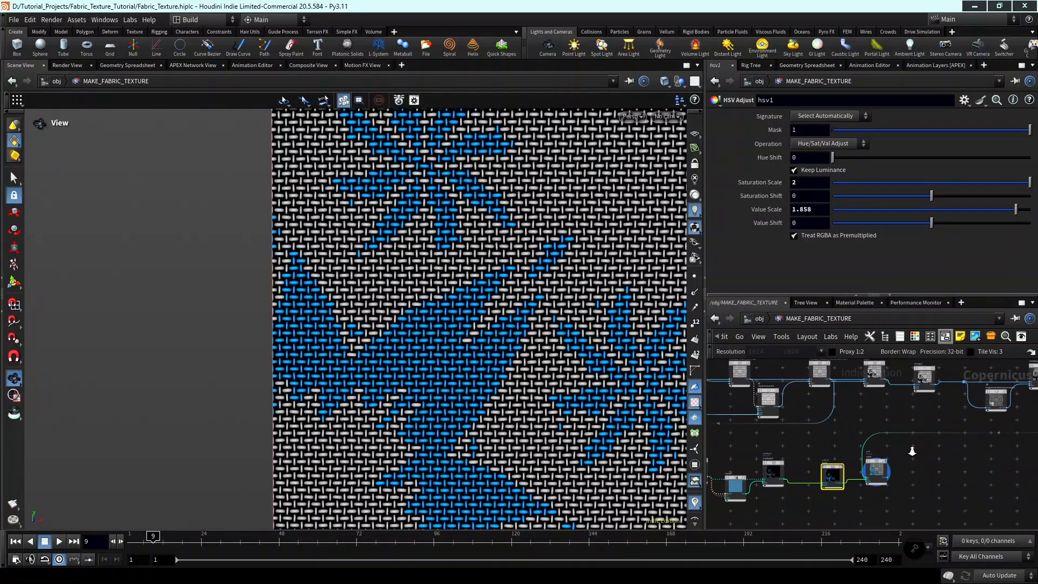
key("Tab")
type("hsv")
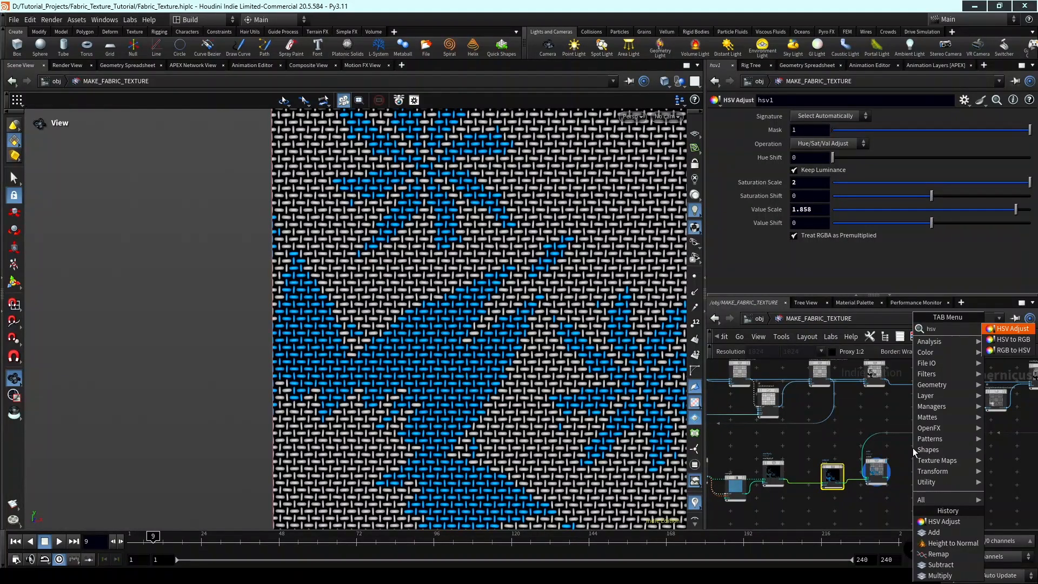
key("Return")
scroll(913, 453, "up", 5)
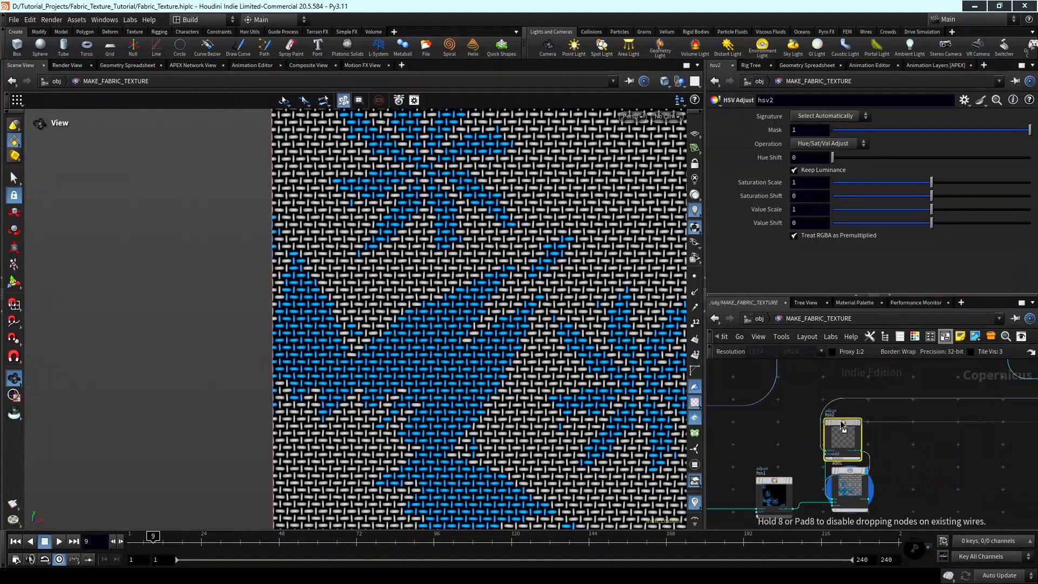
left_click(853, 439)
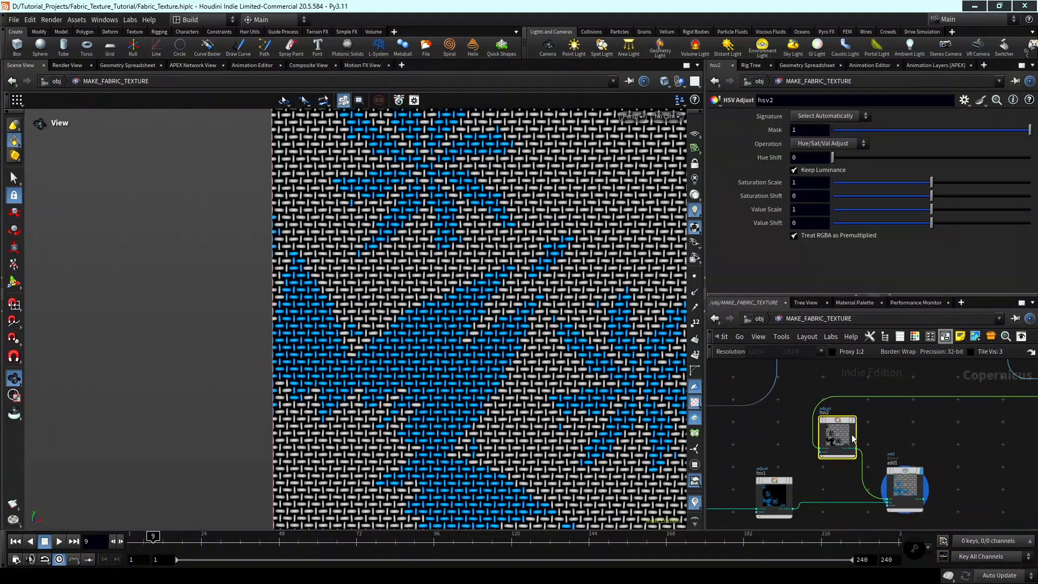
left_click(952, 211)
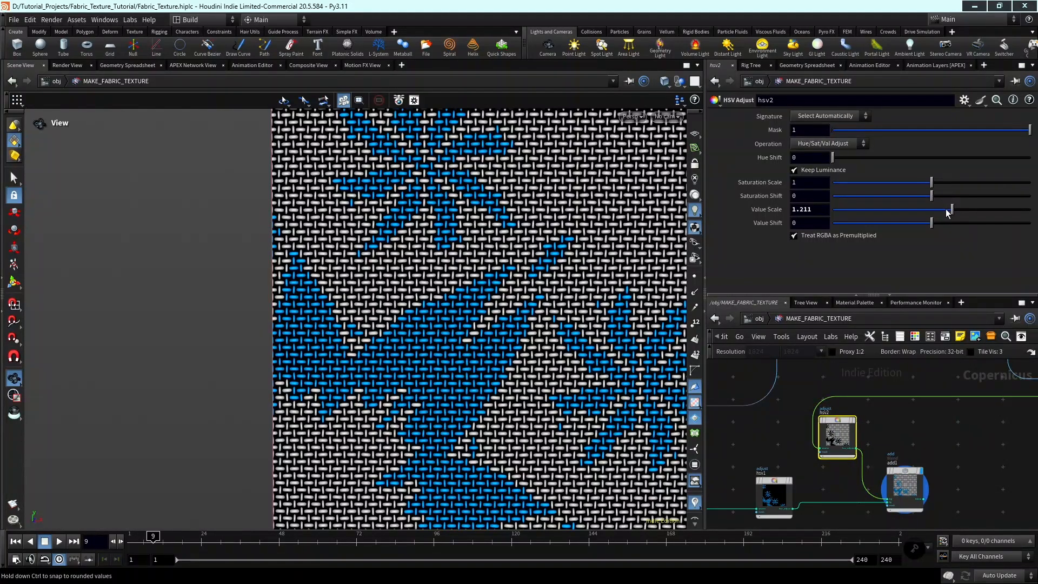
left_click_drag(946, 211, 925, 212)
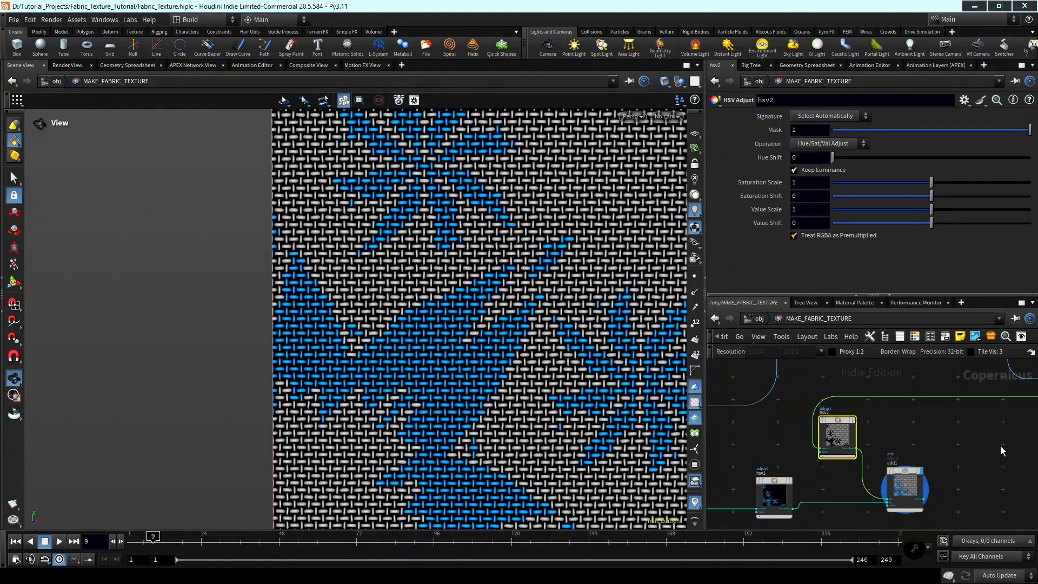
Add a Null node beside add1 and connect add1's blend output to its input.
scroll(1000, 452, "down", 2)
middle_click_drag(942, 464, 886, 433)
key("Tab")
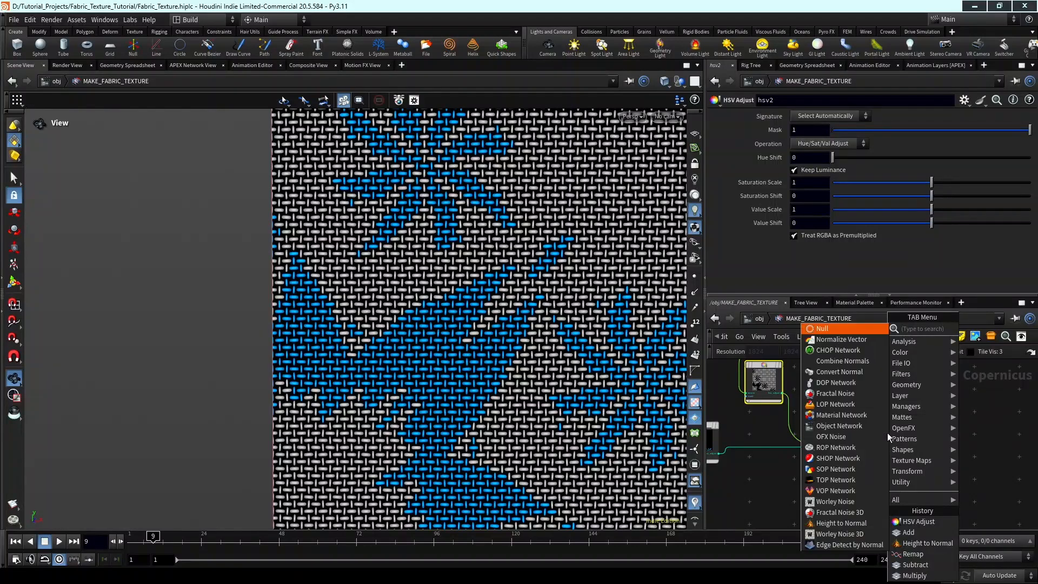
key("Return")
left_click(887, 432)
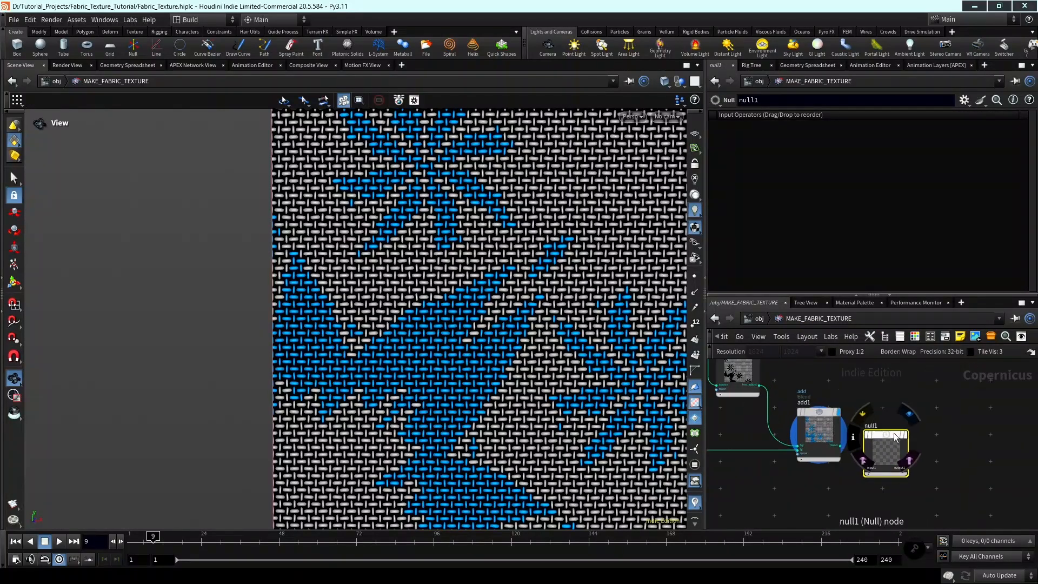
left_click_drag(895, 437, 932, 416)
scroll(844, 443, "up", 1)
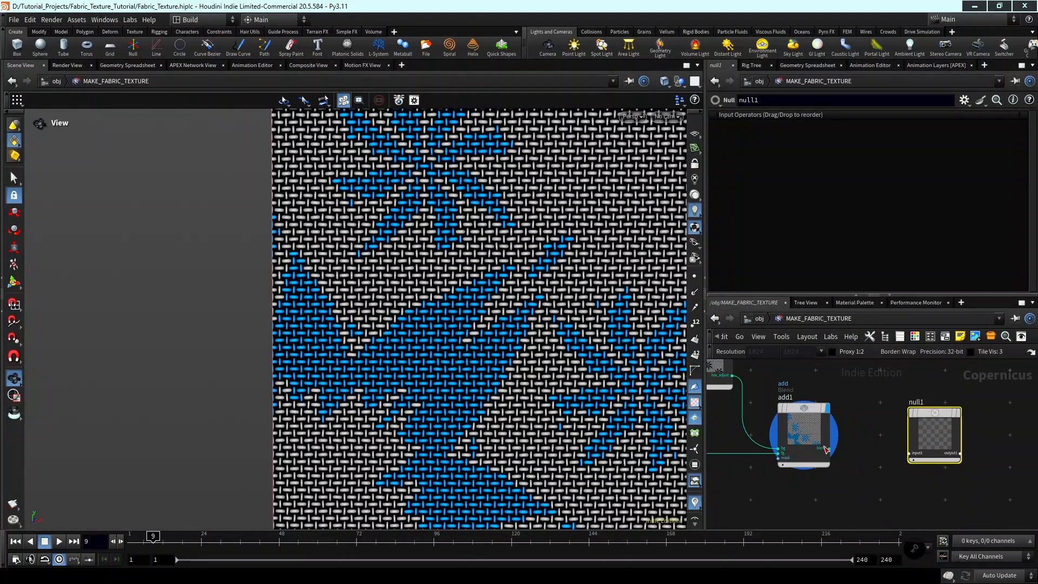
left_click_drag(825, 449, 910, 453)
Rename the new Null node to OUT_COLOR.
double_click(922, 401)
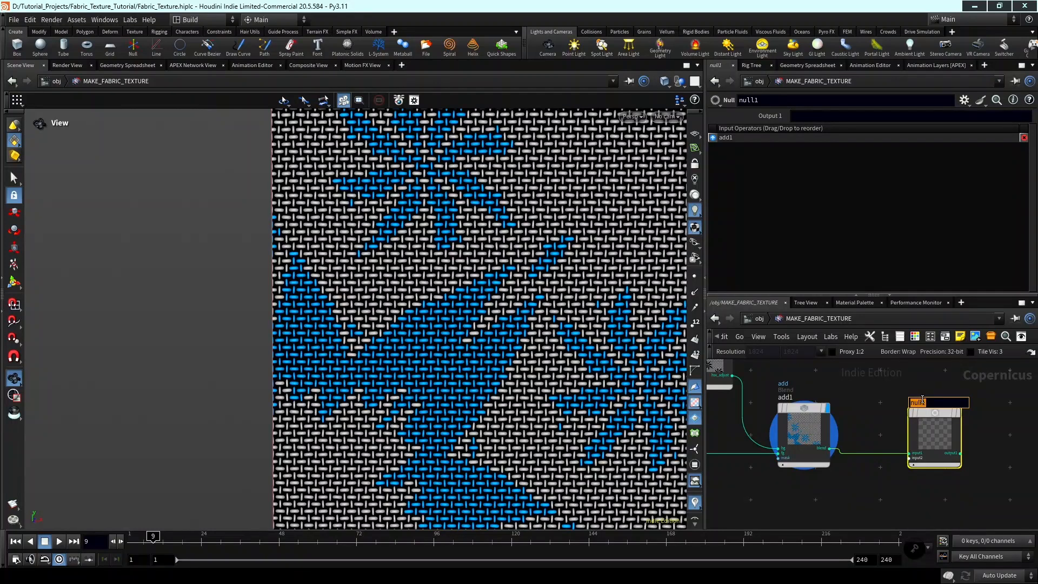
type("OUT_COLOR")
key("Return")
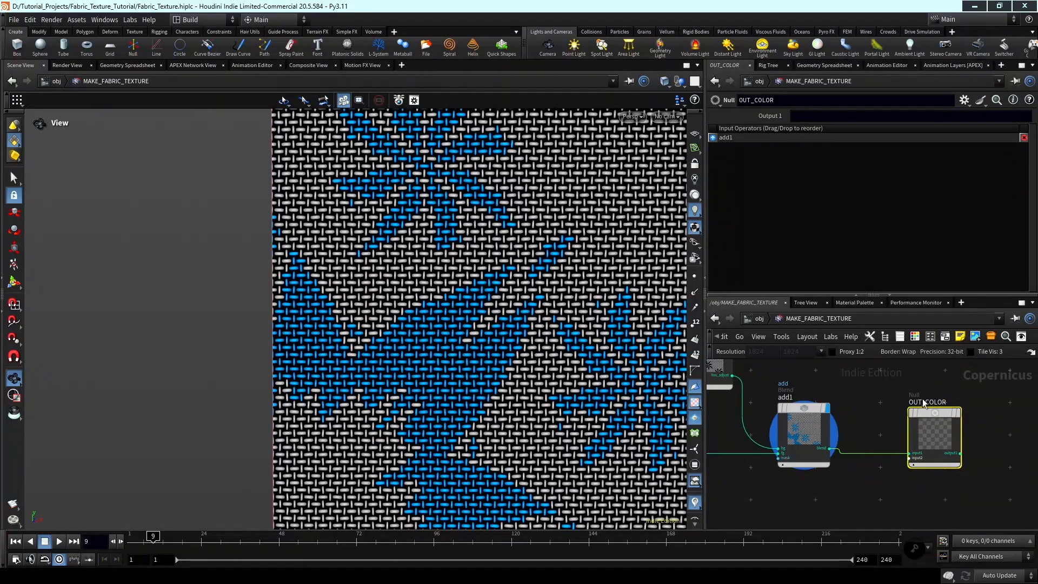
Branch a Height to Normal node off the blend output of multiply_random_mono_with_tiles, placing it below the add1 node.
scroll(925, 427, "down", 6)
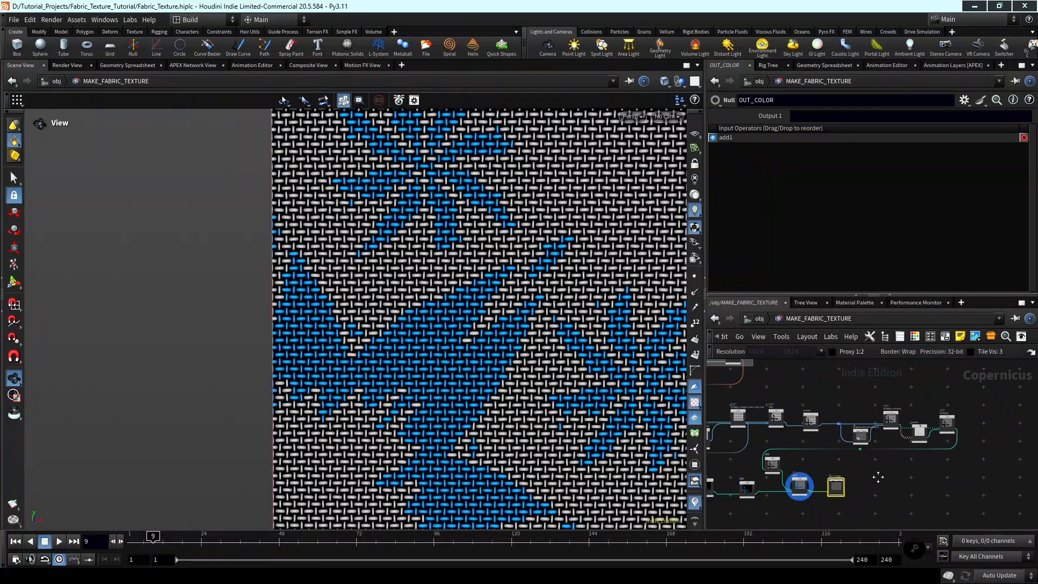
middle_click_drag(928, 474, 920, 429)
scroll(964, 478, "down", 2)
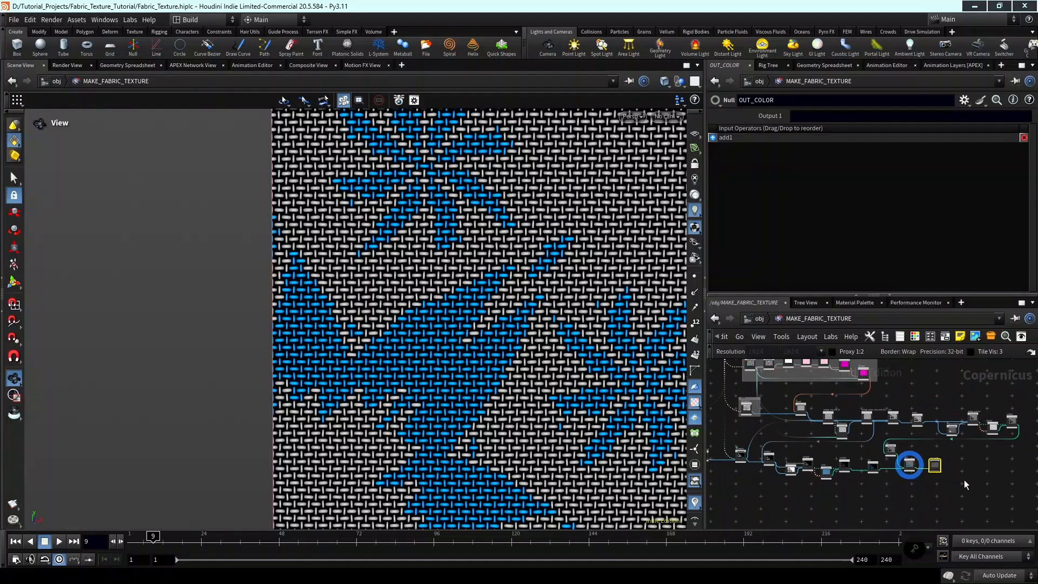
middle_click_drag(965, 479, 979, 471)
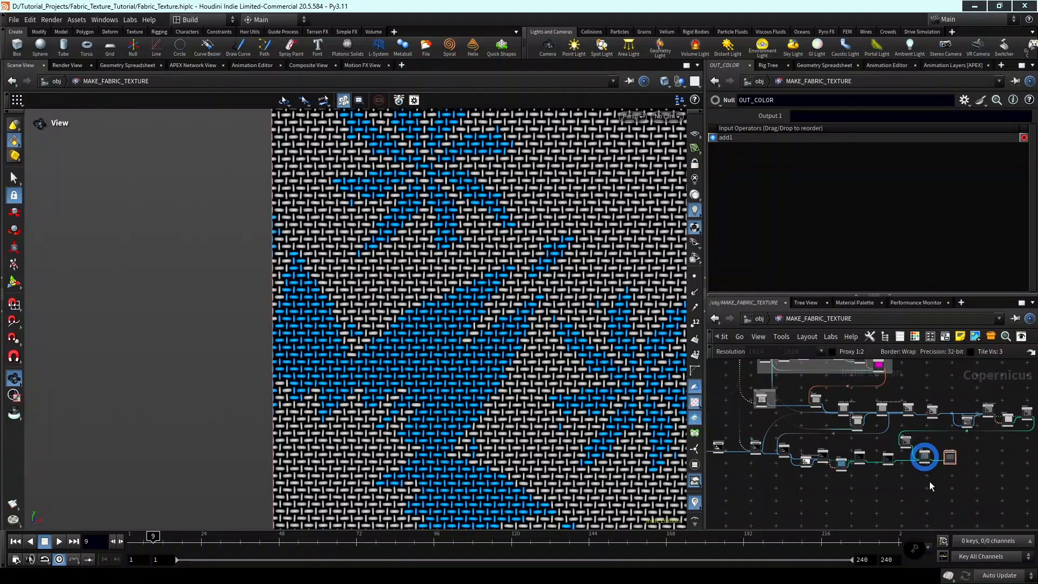
middle_click_drag(902, 471, 878, 486)
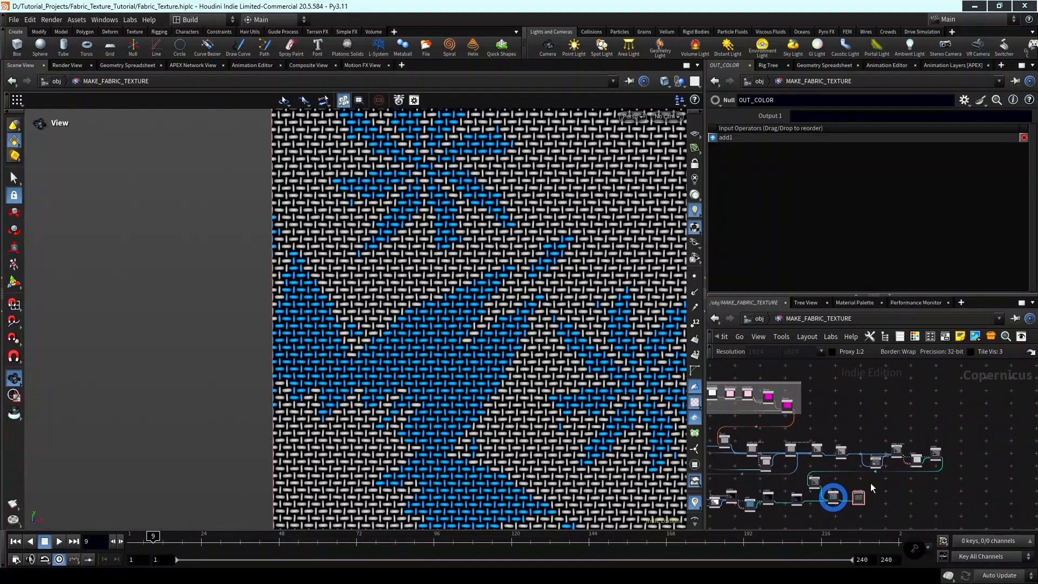
scroll(856, 461, "up", 2)
scroll(855, 464, "up", 5)
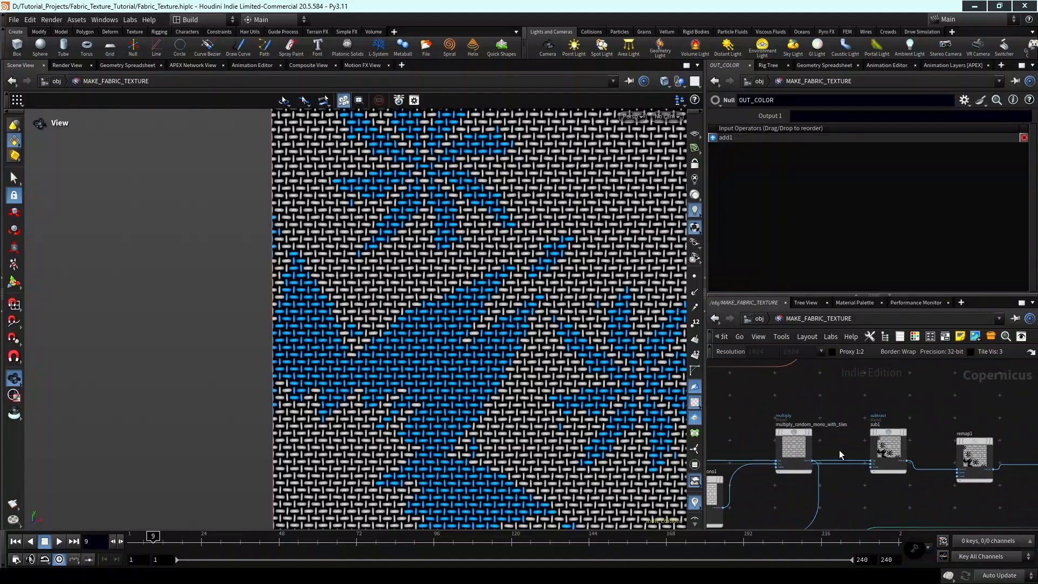
scroll(858, 464, "up", 3)
left_click(858, 463)
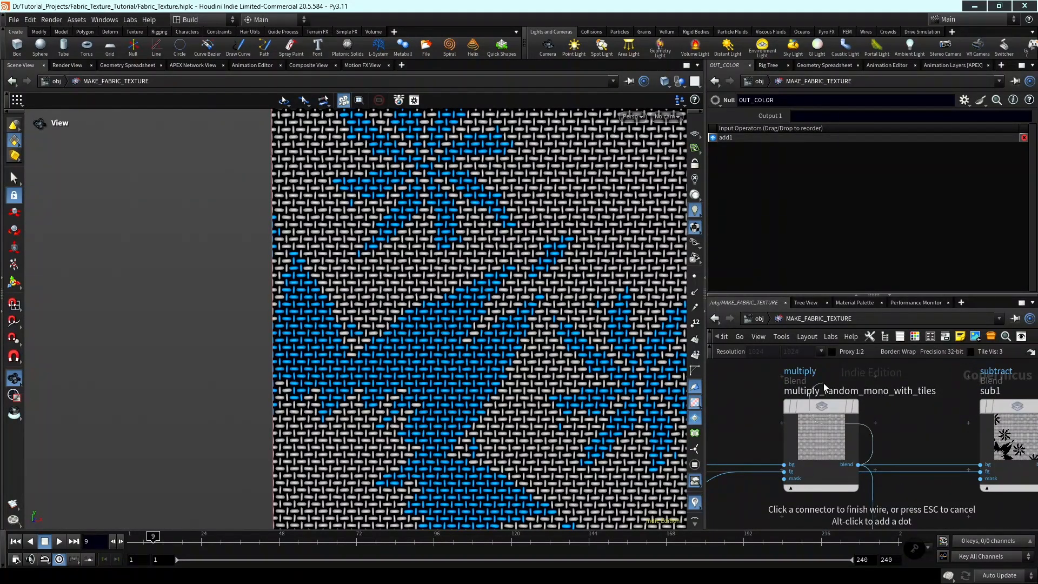
scroll(906, 417, "down", 6)
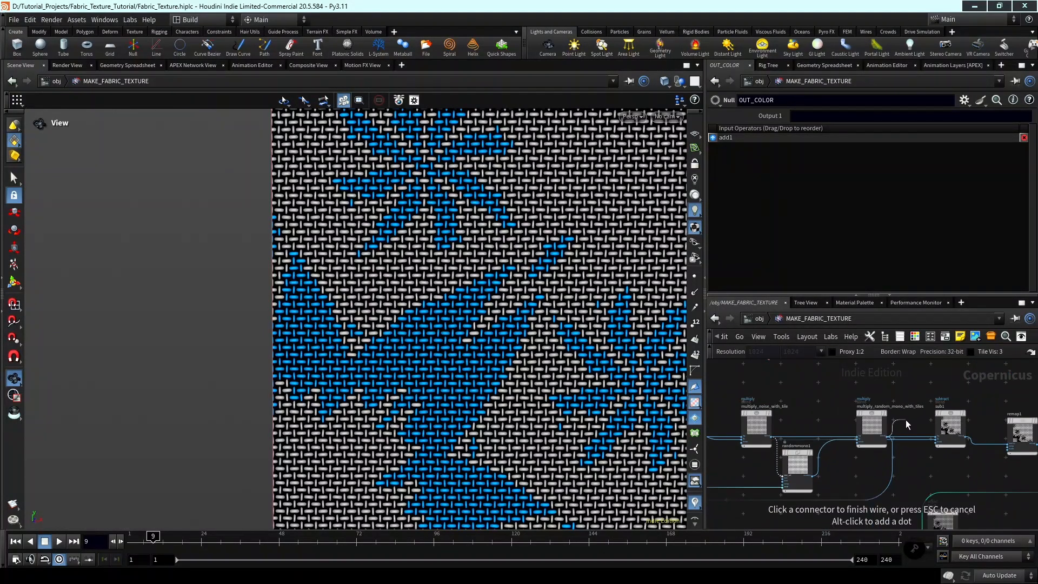
scroll(854, 367, "down", 3)
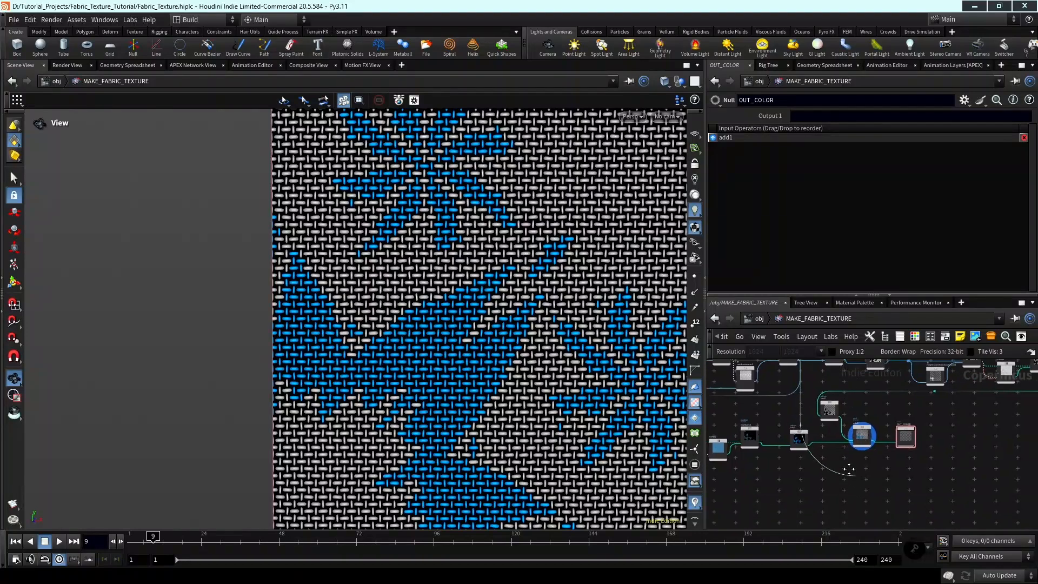
left_click(831, 461)
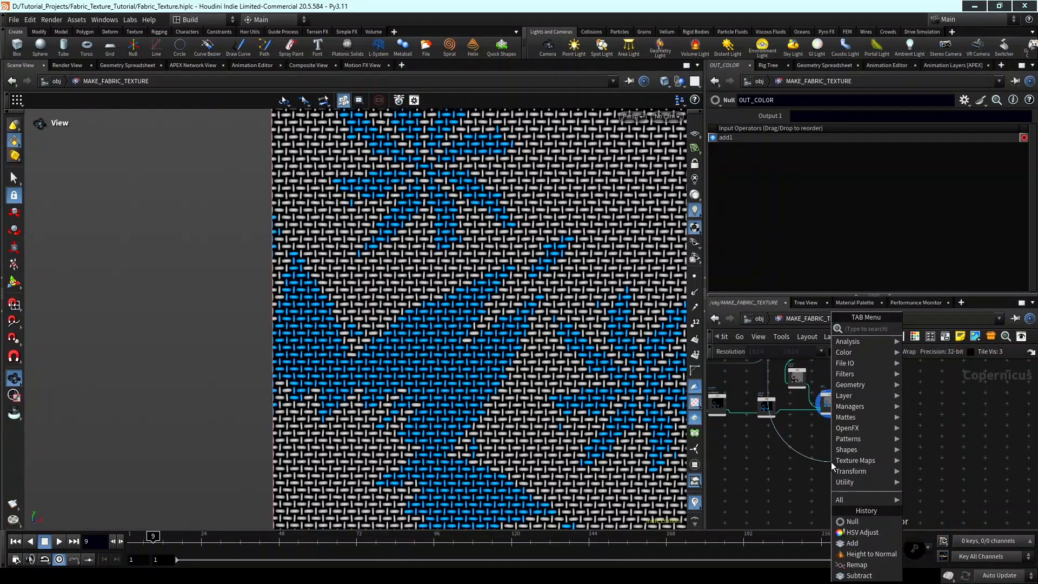
type("height")
key("Return")
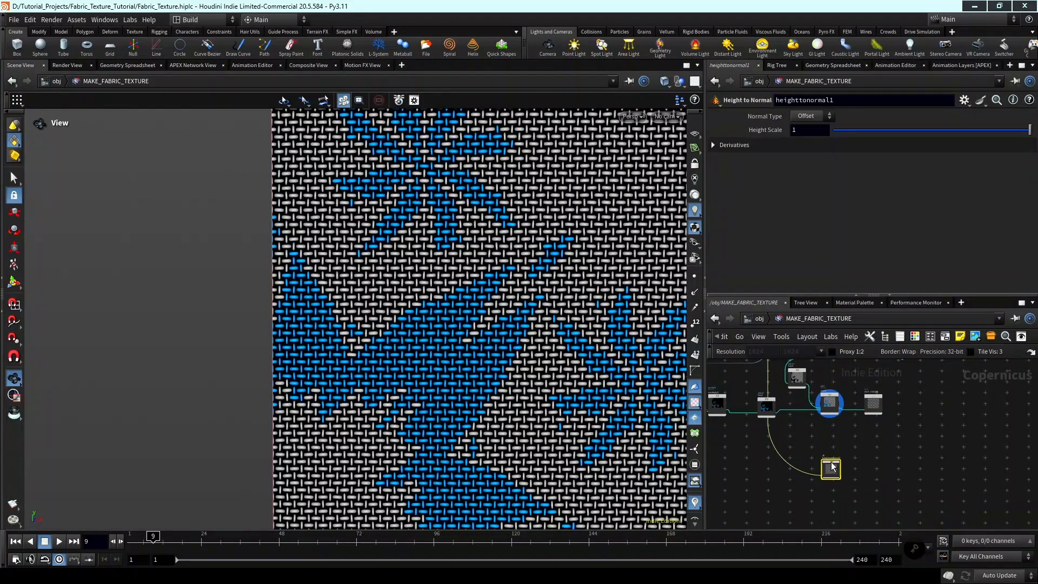
Display the Height to Normal node's result and set its Height Scale to about 0.033.
scroll(838, 467, "up", 4)
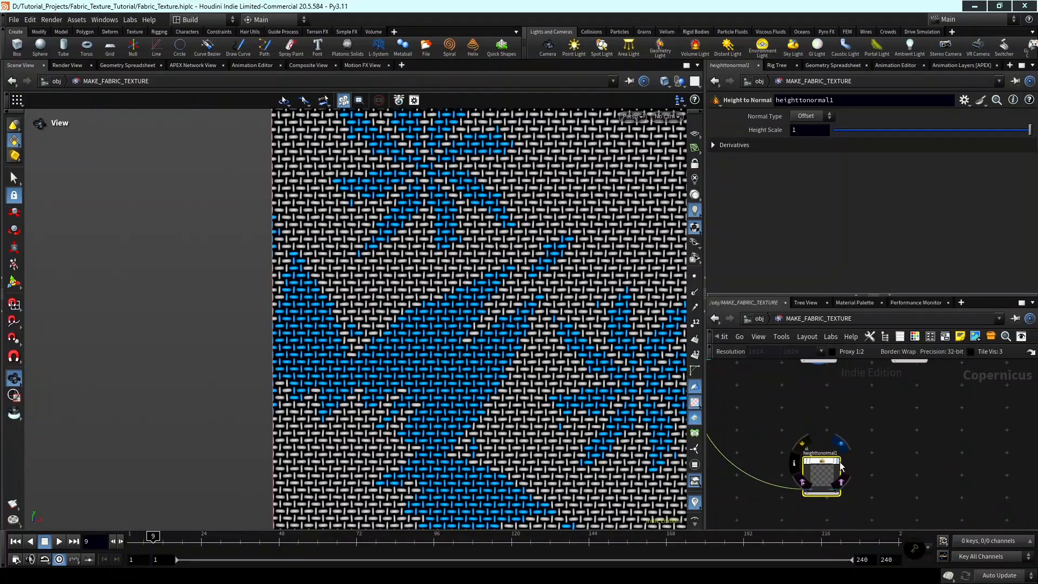
left_click(835, 453)
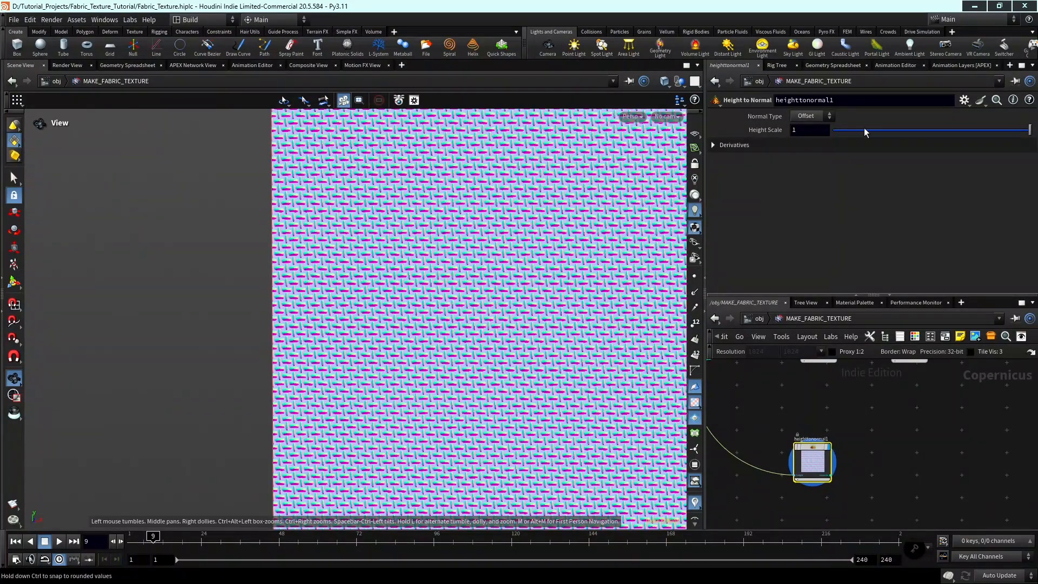
left_click_drag(878, 132, 863, 130)
scroll(468, 252, "up", 6)
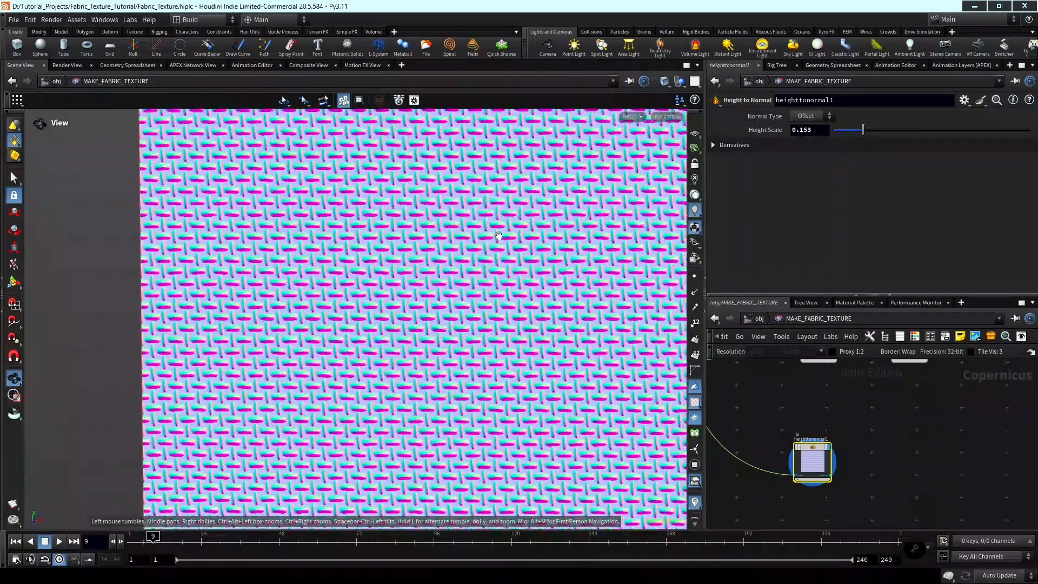
scroll(468, 252, "up", 5)
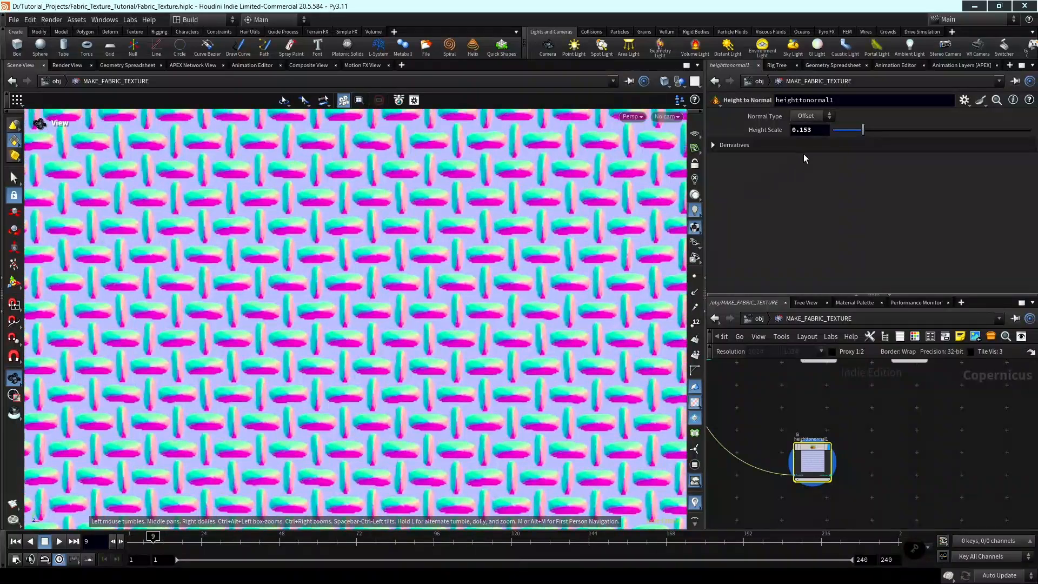
left_click_drag(860, 131, 841, 135)
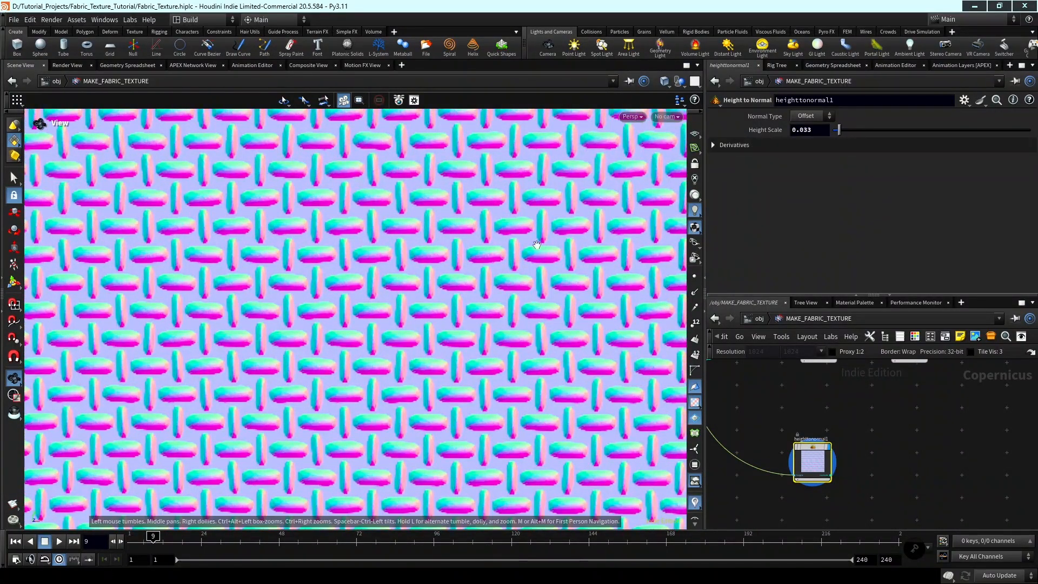
Examine the resolution setting and the available resolution presets of the sizeref1 Layer node.
scroll(481, 252, "down", 3)
scroll(860, 400, "down", 8)
middle_click_drag(860, 400, 897, 439)
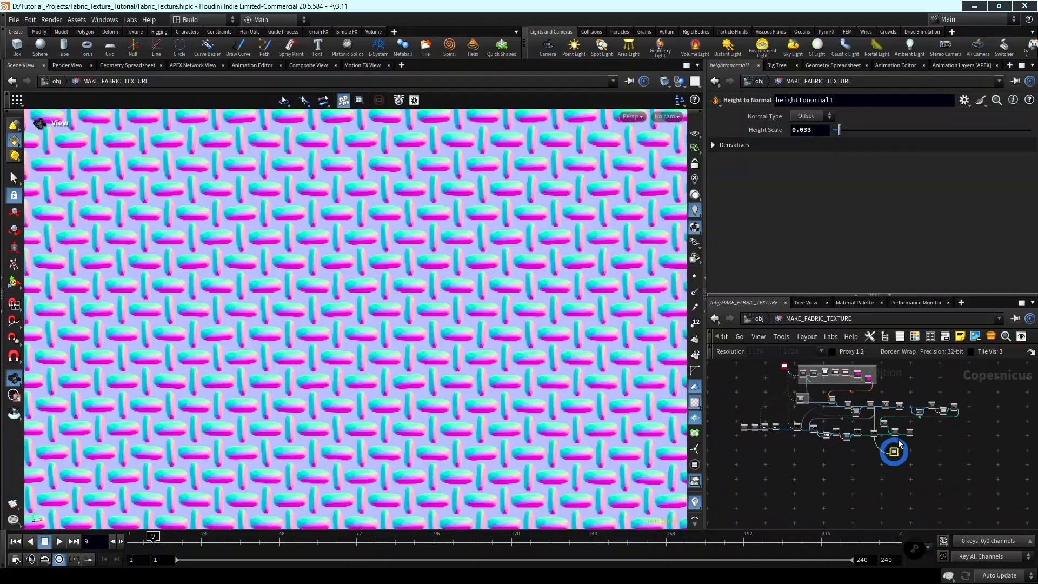
scroll(843, 381, "up", 5)
scroll(844, 385, "up", 4)
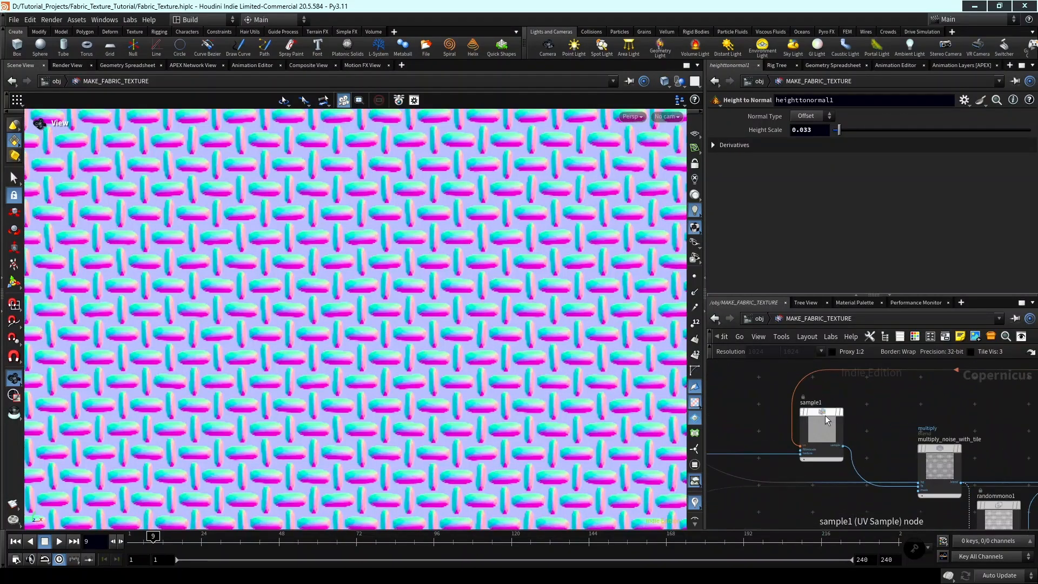
scroll(915, 423, "down", 4)
middle_click_drag(767, 380, 861, 470)
scroll(815, 404, "up", 2)
left_click_drag(815, 404, 797, 393)
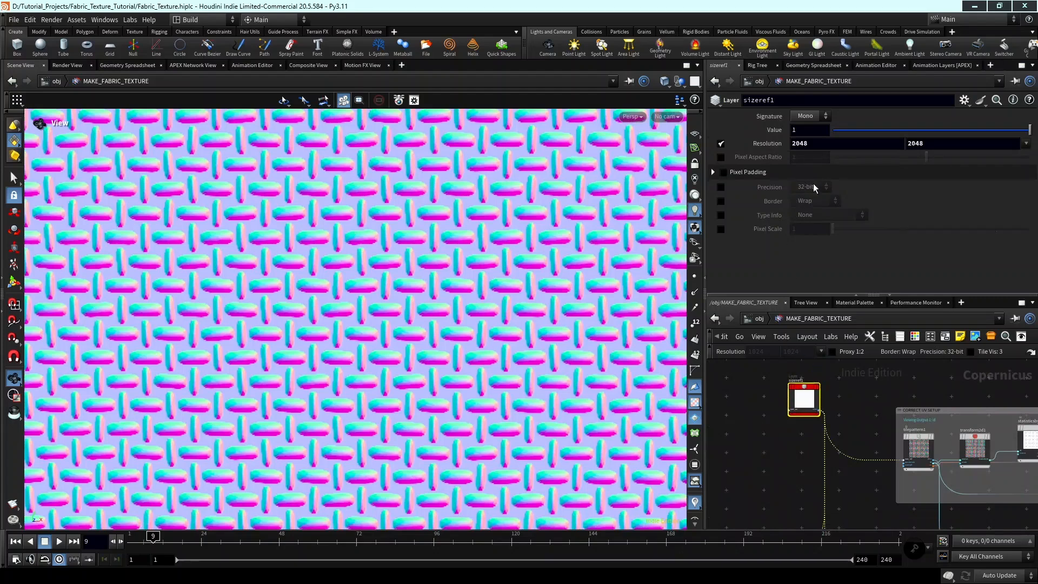
left_click(1025, 143)
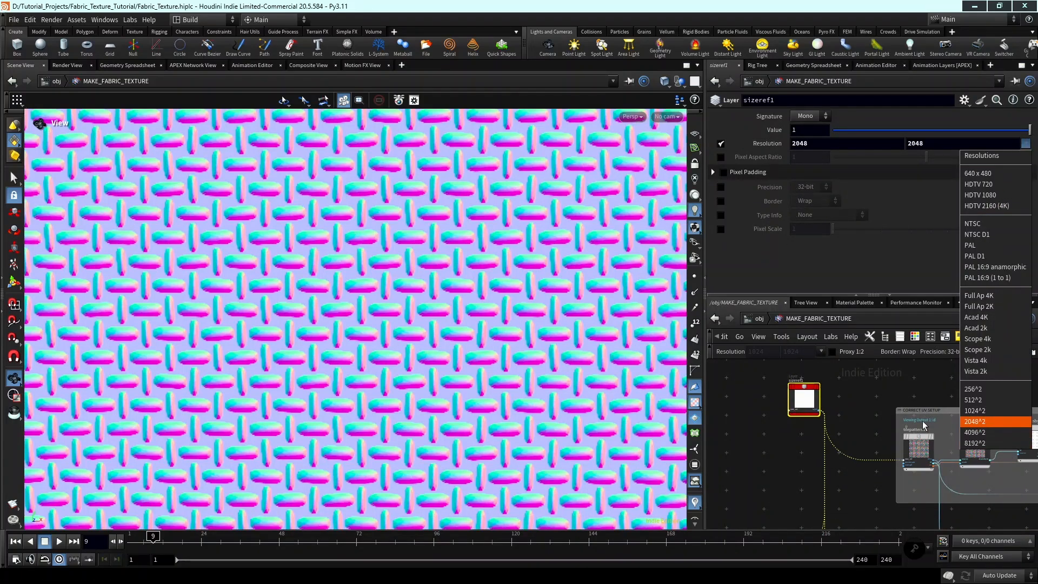
left_click(862, 402)
Add a Null node beside heighttonormal1 and connect the normal output to its input.
scroll(890, 424, "down", 6)
middle_click_drag(888, 423, 823, 397)
middle_click_drag(967, 492, 883, 442)
scroll(916, 471, "up", 5)
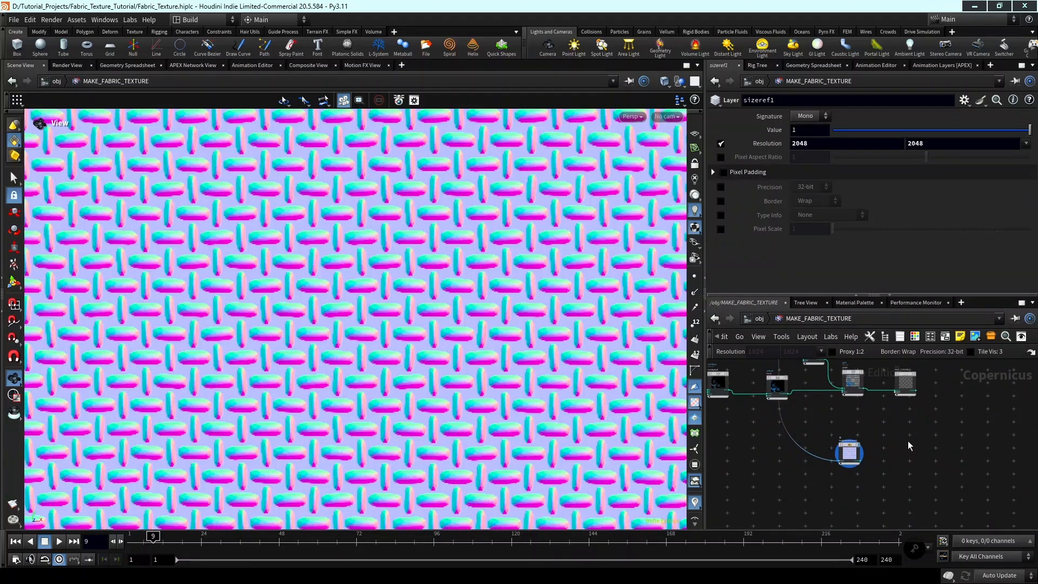
key("Tab")
key("Escape")
scroll(897, 452, "up", 2)
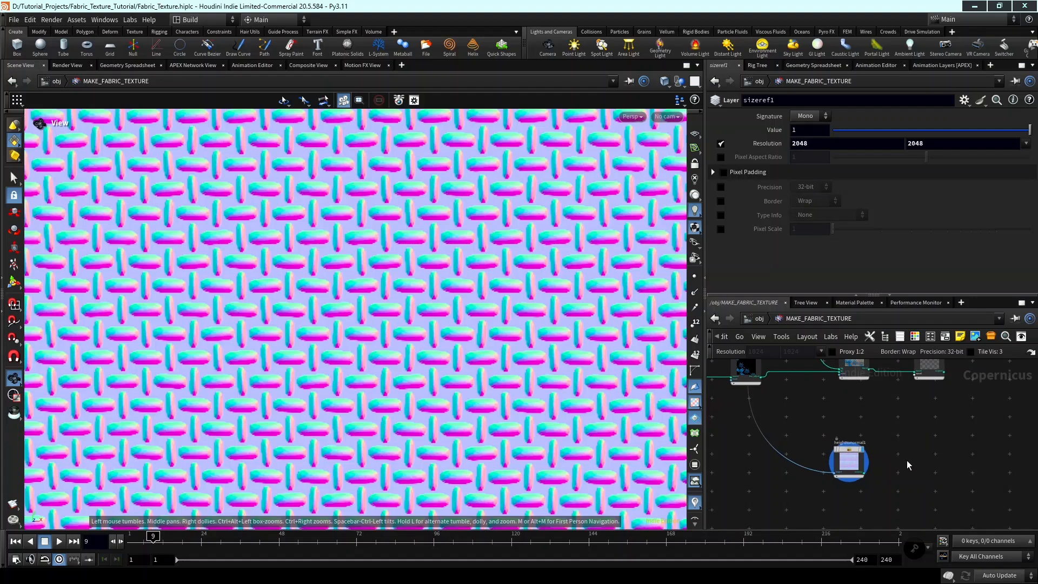
key("Tab")
type("null")
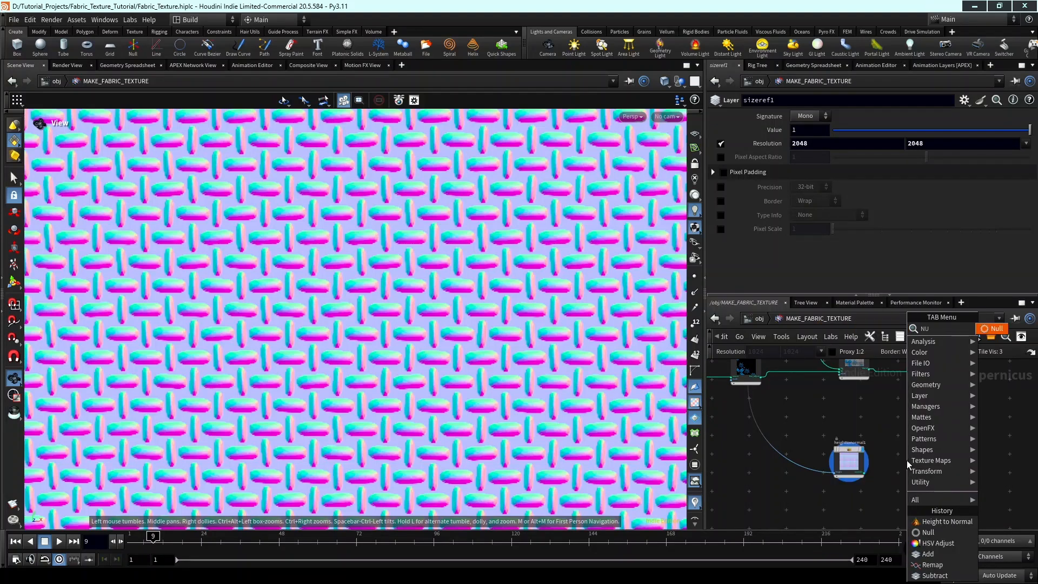
key("Return")
left_click(906, 460)
scroll(906, 459, "up", 2)
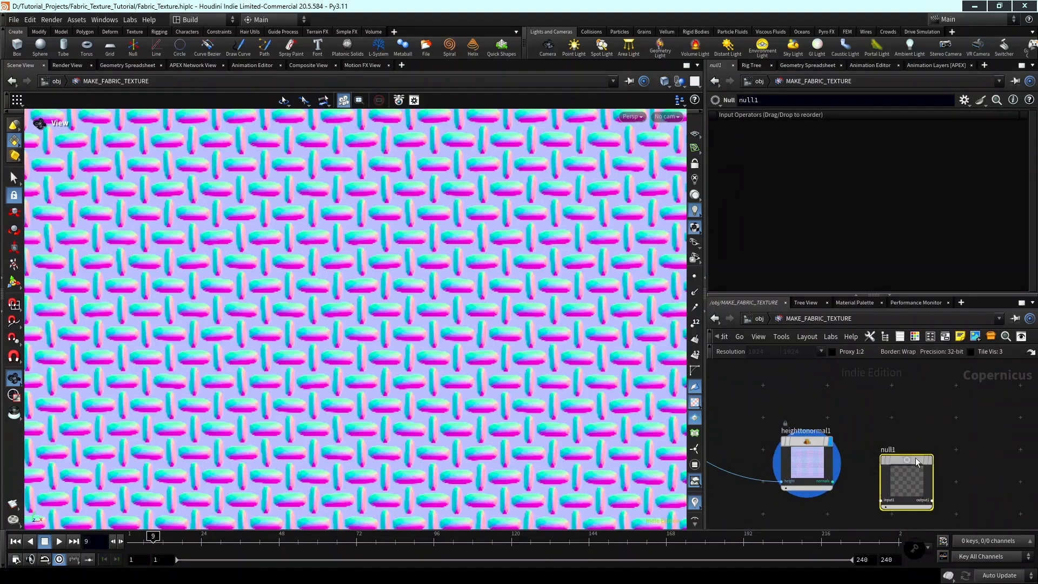
left_click_drag(931, 432, 926, 444)
middle_click_drag(861, 478, 839, 474)
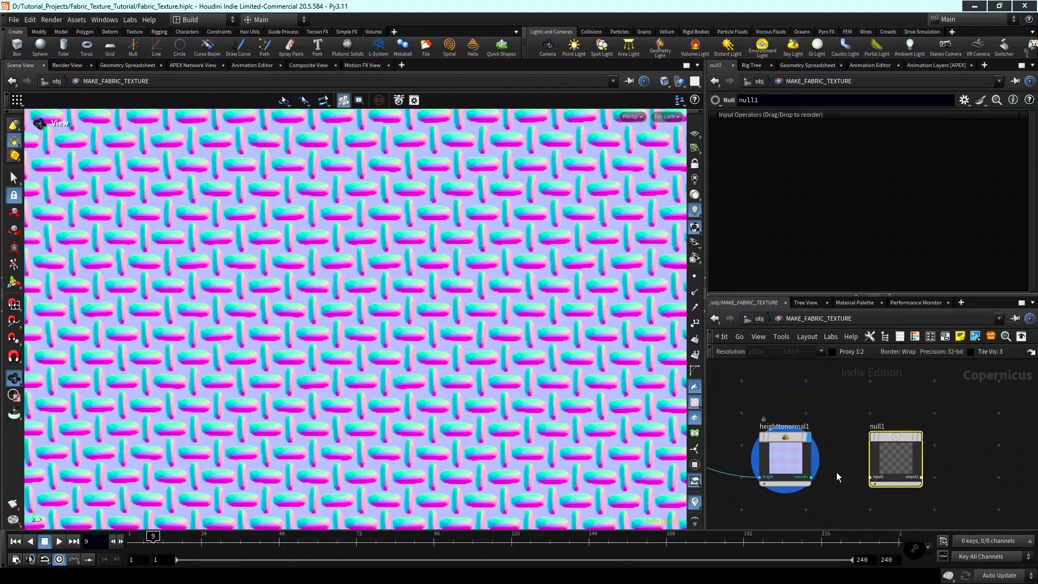
left_click_drag(810, 477, 872, 477)
Rename the Null node after heighttonormal1 to OUT_NORMALS and display it.
double_click(879, 426)
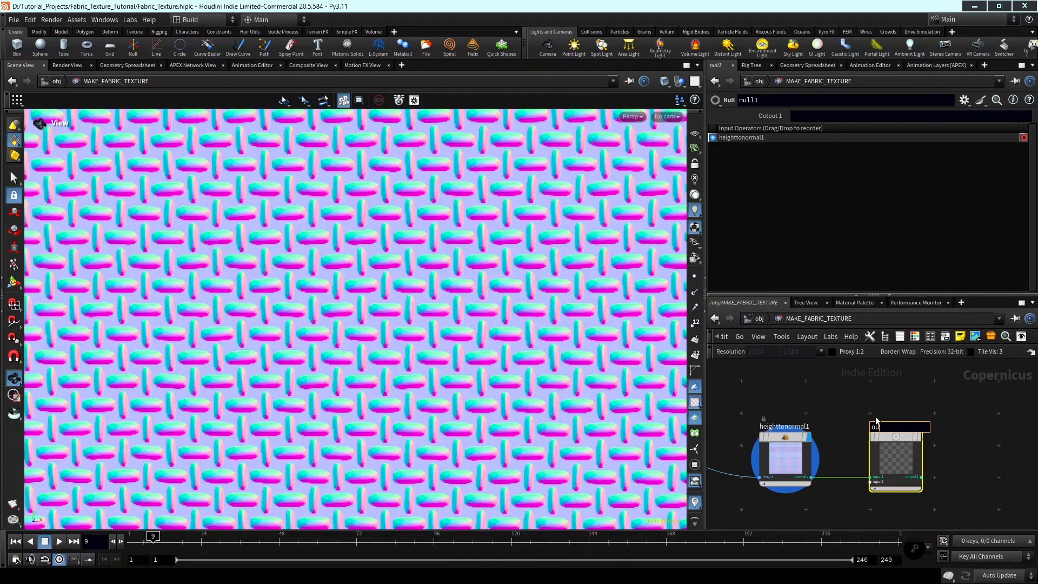
type("OUT_NORMALS")
key("Return")
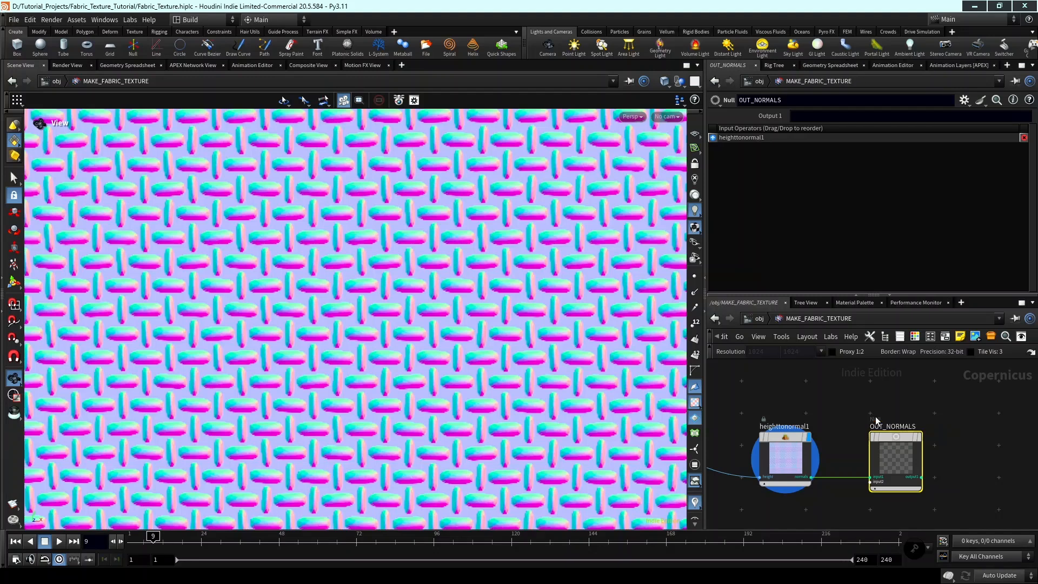
scroll(913, 426, "up", 2)
scroll(924, 447, "down", 8)
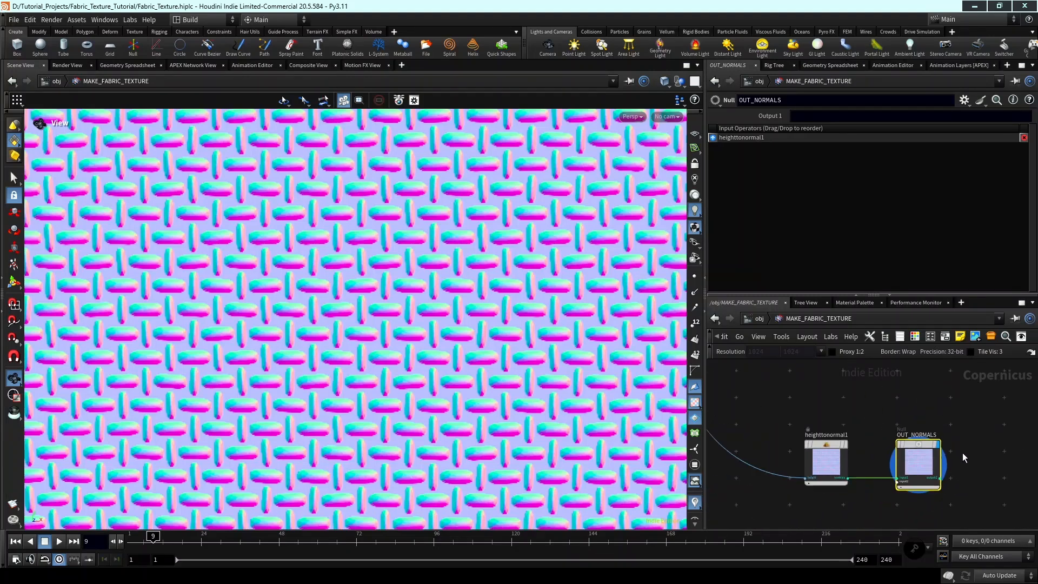
Move heighttonormal1 and OUT_NORMALS together further down, leaving free space below the OUT_COLOR branch.
scroll(920, 472, "down", 1)
middle_click_drag(920, 471, 962, 491)
scroll(932, 427, "up", 1)
middle_click_drag(924, 435, 871, 427)
scroll(891, 444, "down", 1)
scroll(897, 484, "up", 3)
left_click_drag(951, 500, 850, 485)
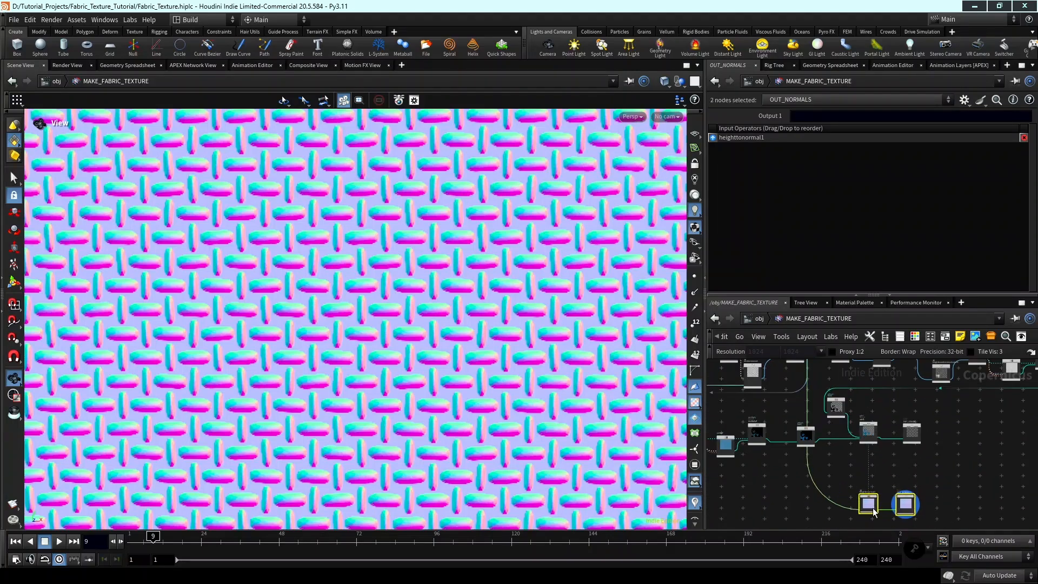
Branch a Remap node off the blend output of multiply_random_mono_with_tiles, between the colour and normals branches, and display it.
scroll(827, 432, "up", 5)
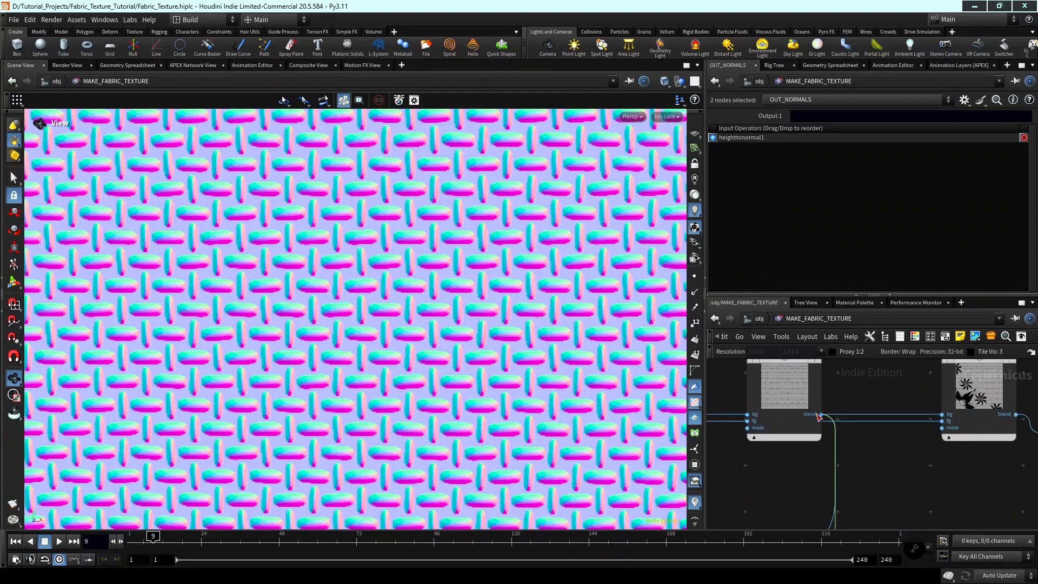
scroll(891, 479, "down", 2)
left_click(863, 453)
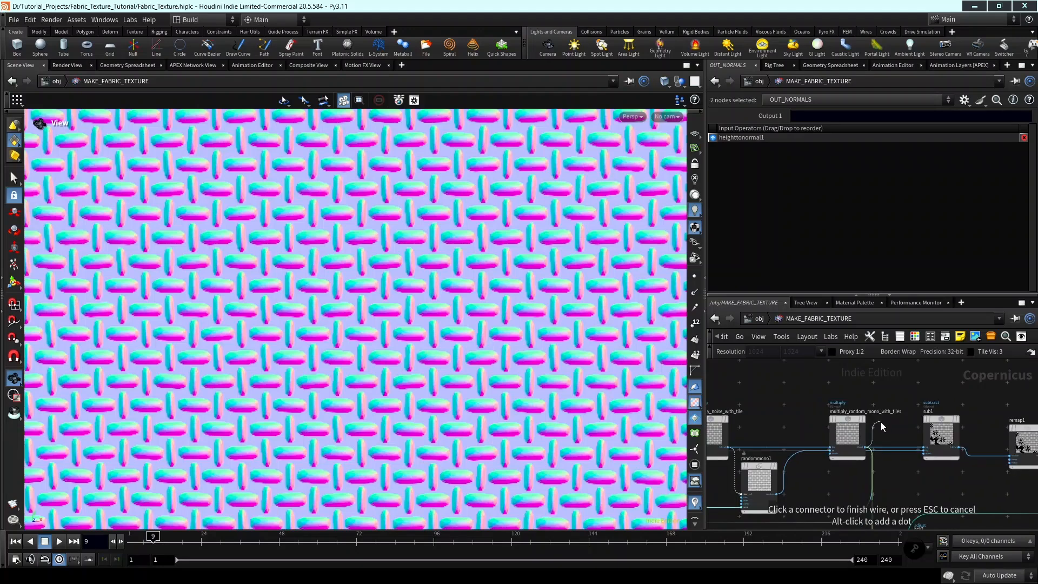
scroll(880, 421, "down", 4)
scroll(887, 441, "up", 3)
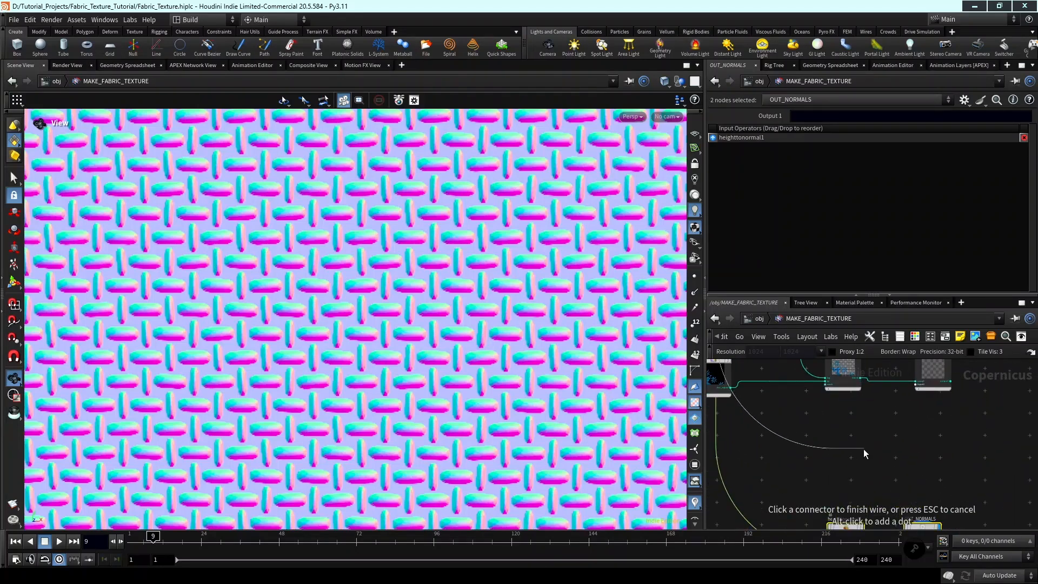
key("Tab")
type("REMA")
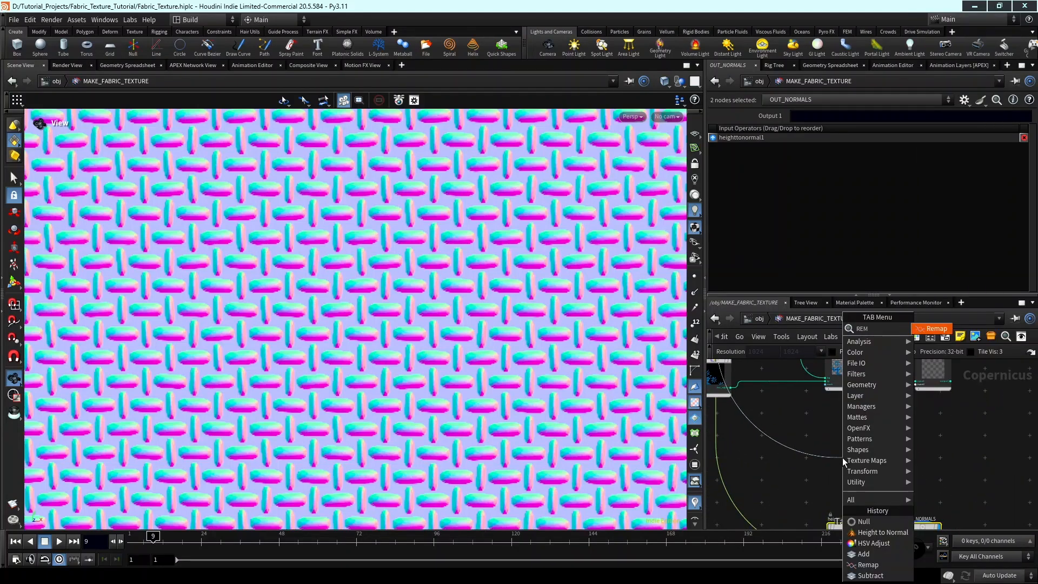
key("Return")
scroll(842, 457, "up", 3)
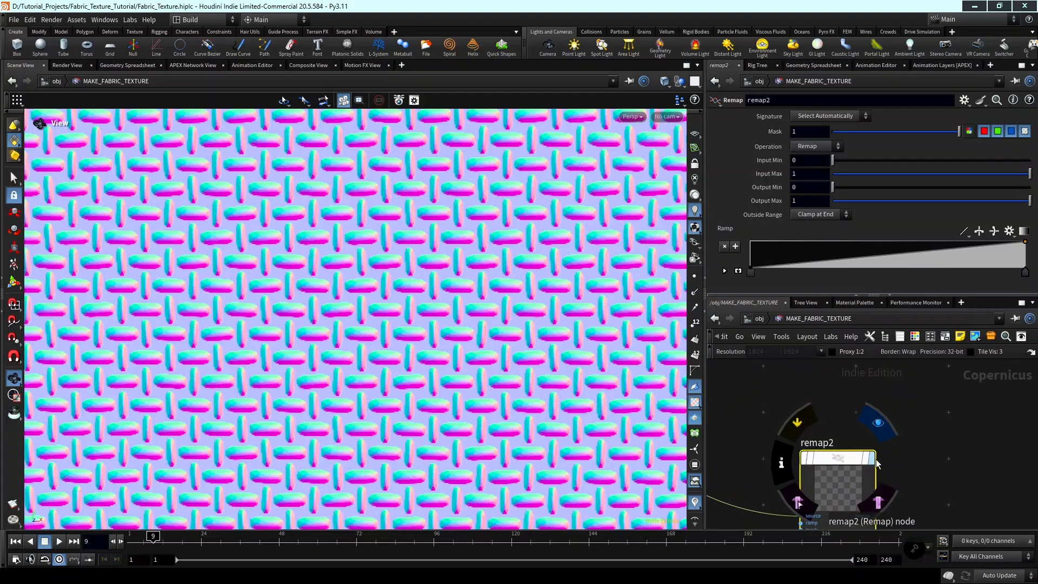
key("r")
scroll(845, 440, "down", 3)
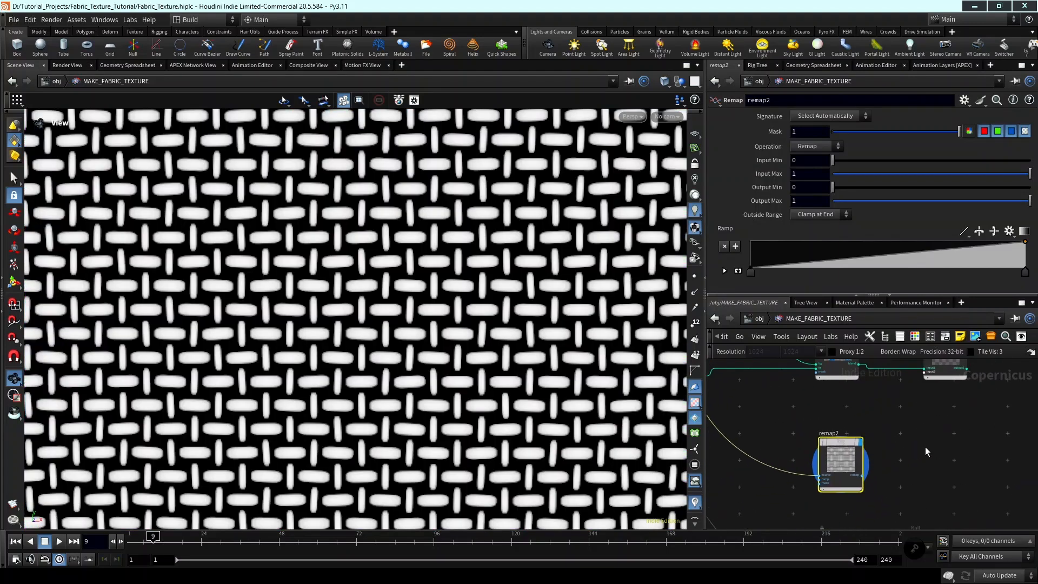
key("Tab")
left_click(895, 446)
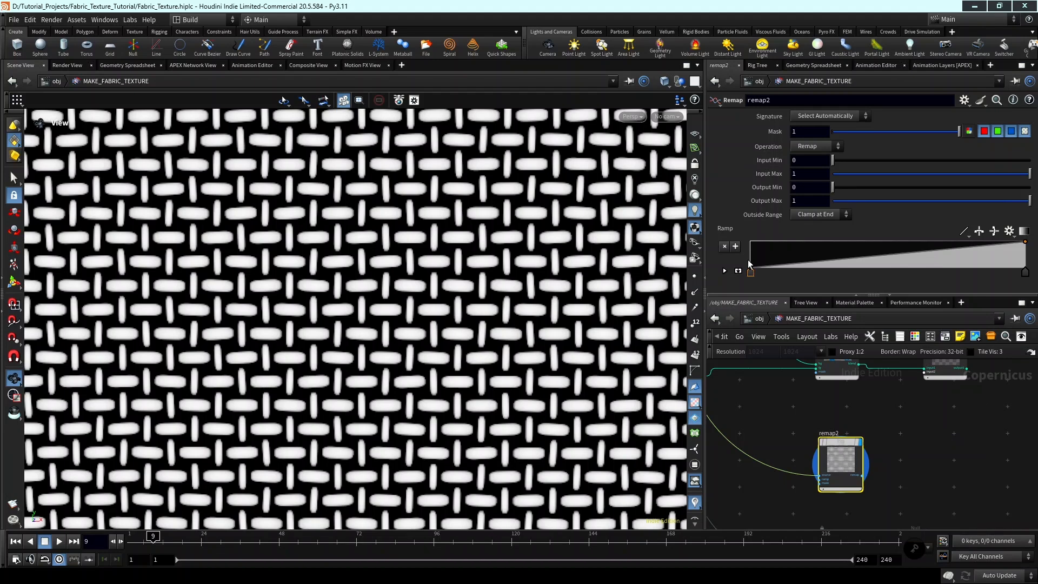
Raise the start of remap2's ramp to full value and add two points, lowering the second slightly at about two thirds.
left_click_drag(751, 271, 737, 236)
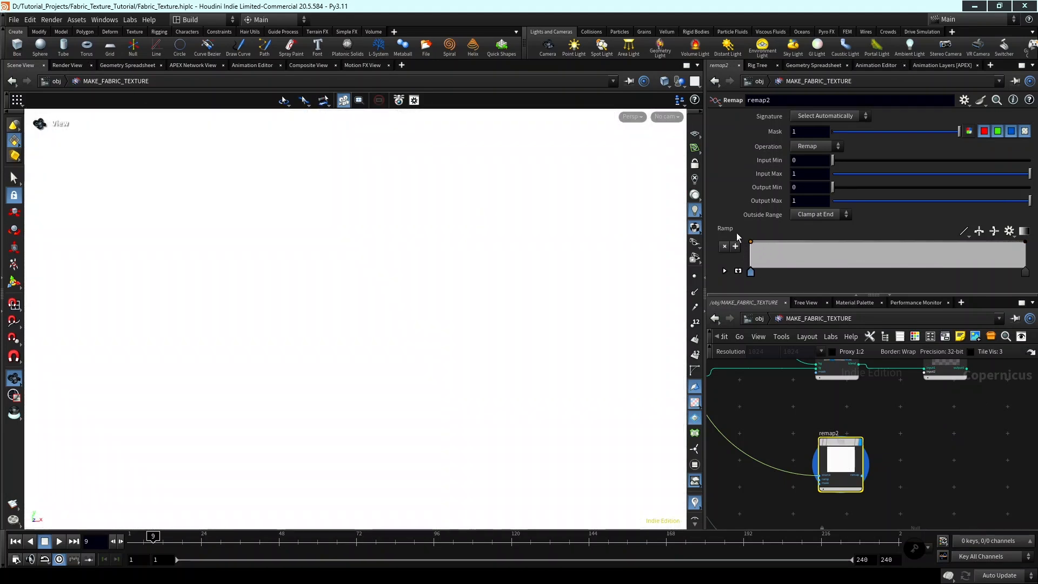
left_click(845, 244)
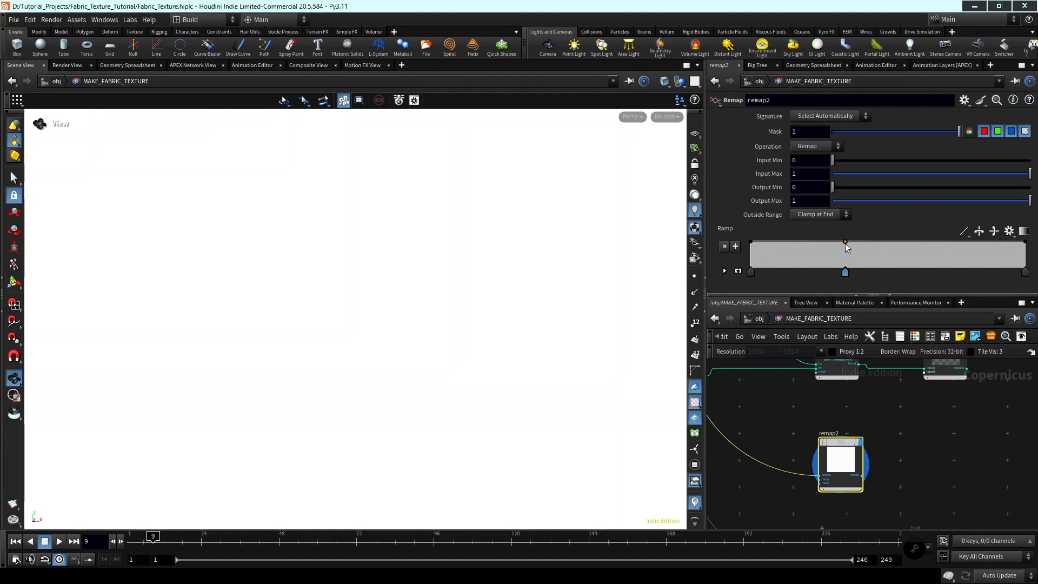
left_click_drag(918, 245, 937, 253)
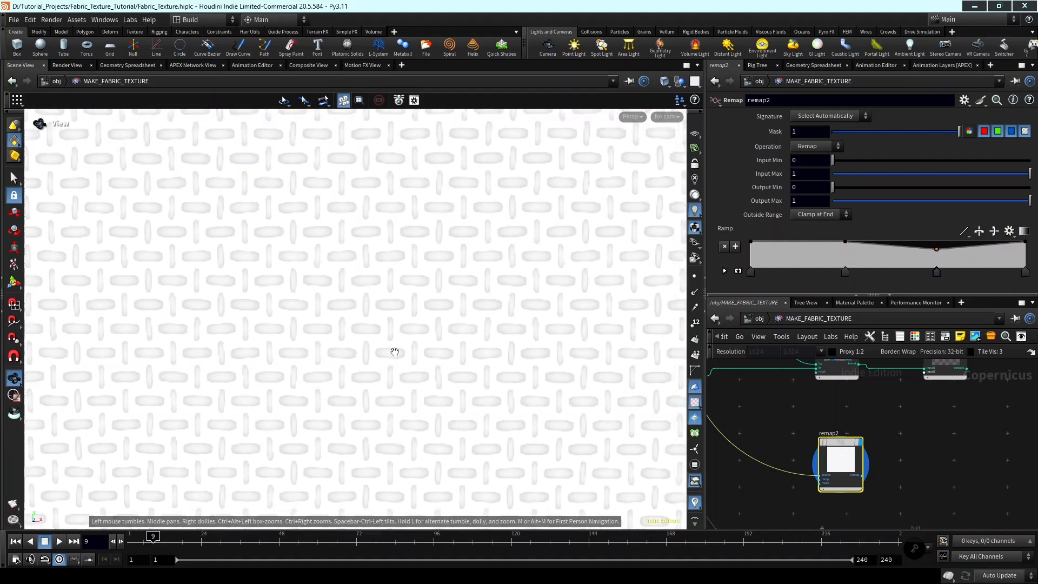
right_click_drag(394, 352, 462, 255)
middle_click_drag(462, 254, 606, 257)
Add a Null node beside remap2, connect the remap output to it and rename it OUT_ROUGH.
scroll(870, 440, "down", 3)
key("Tab")
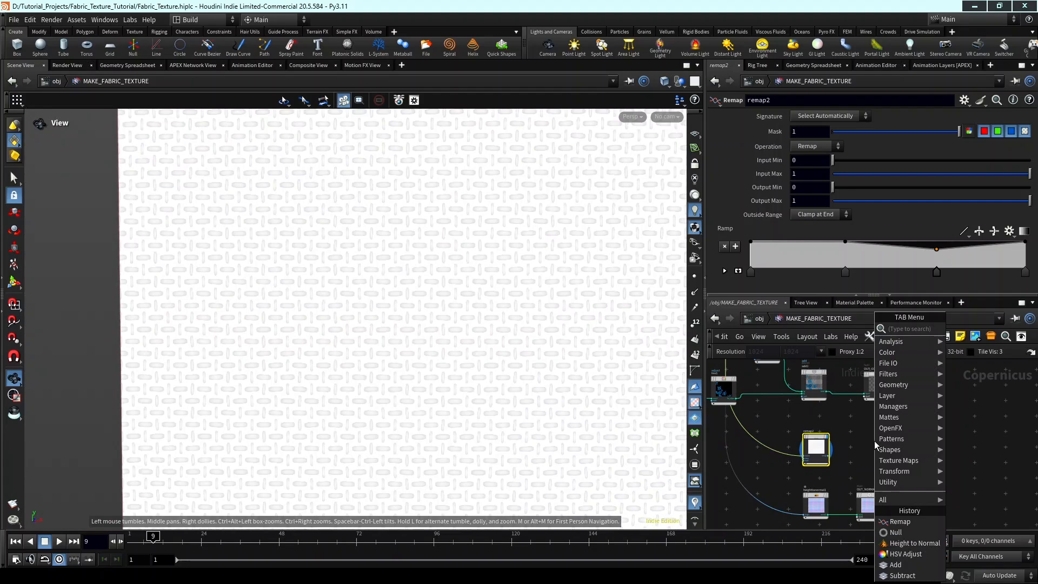
type("null")
key("Return")
left_click(876, 444)
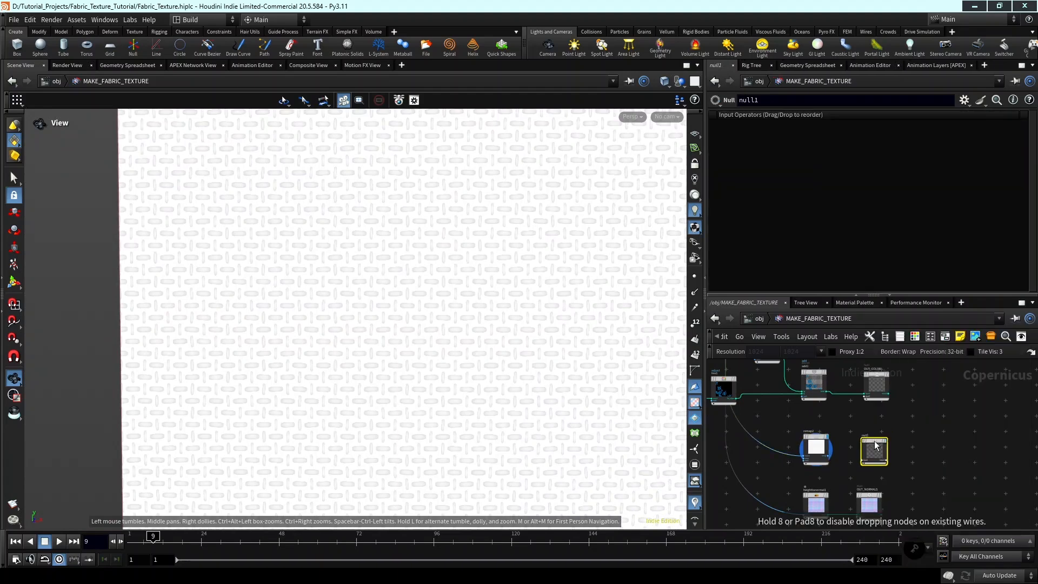
scroll(873, 440, "up", 3)
left_click_drag(800, 478, 852, 481)
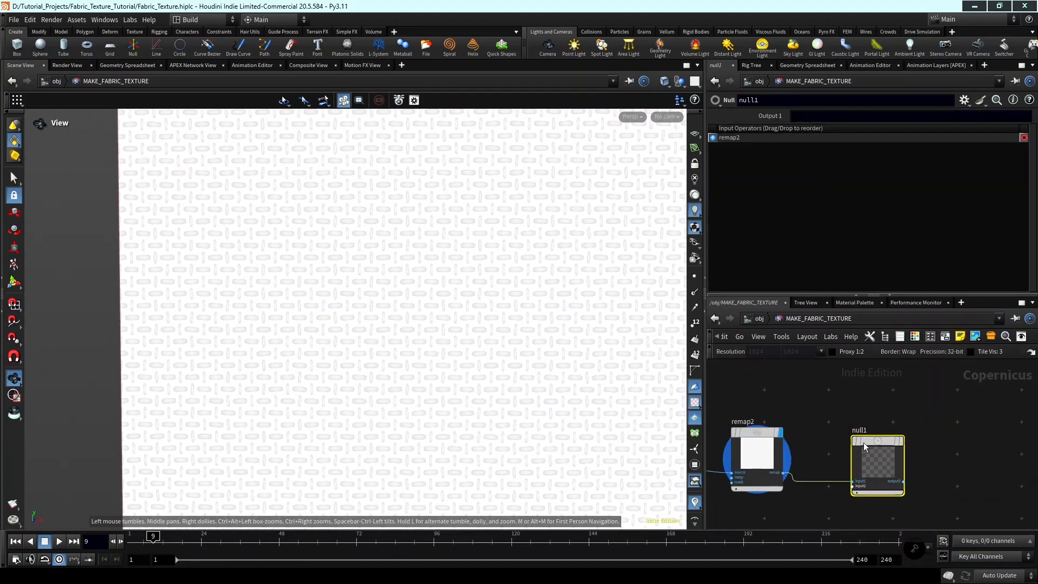
double_click(860, 430)
key("Return")
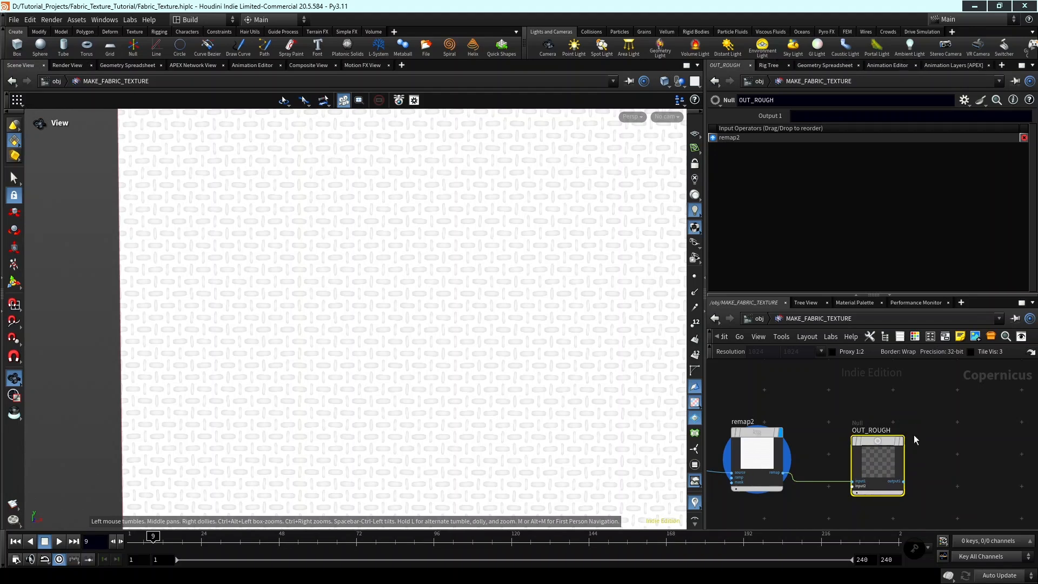
Display OUT_COLOR and view the whole coloured fabric texture.
scroll(913, 434, "down", 5)
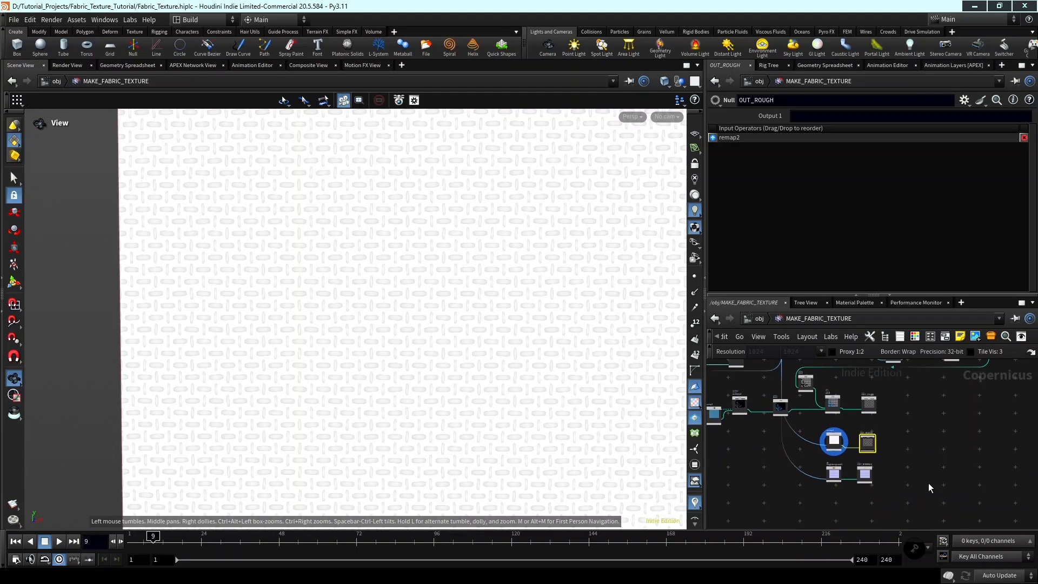
left_click_drag(874, 410, 871, 407)
key("f")
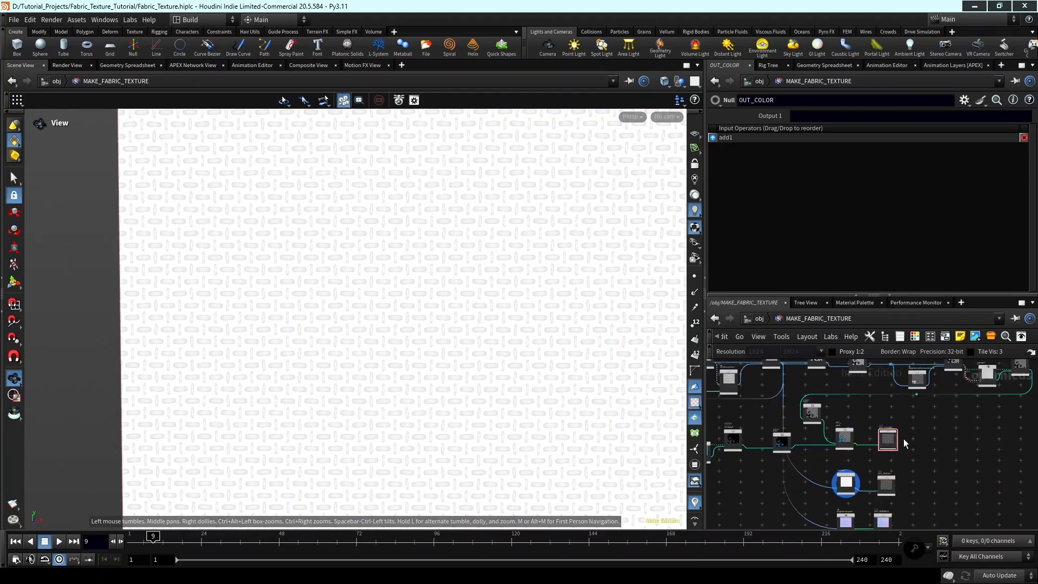
scroll(893, 425, "up", 5)
left_click(895, 428)
right_click_drag(429, 270, 483, 331)
middle_click_drag(482, 331, 371, 359)
right_click_drag(371, 359, 512, 347)
middle_click_drag(512, 347, 533, 375)
Add a Transform 2D node after OUT_COLOR, connect the colour output to its source and display it.
middle_click_drag(919, 441, 857, 432)
scroll(857, 431, "down", 2)
key("Tab")
type("transform")
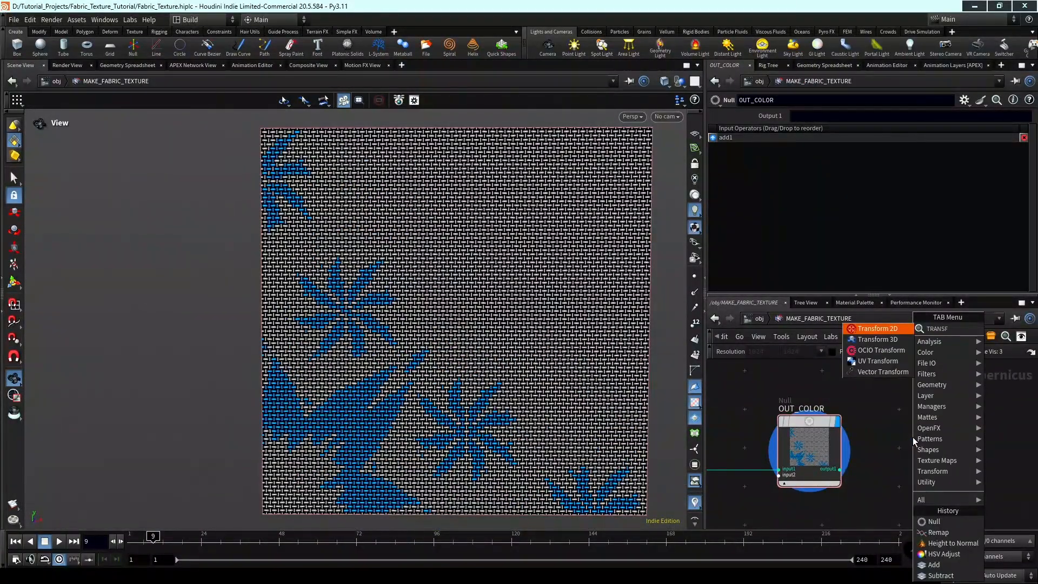
key("Return")
left_click(912, 441)
scroll(902, 475, "up", 5)
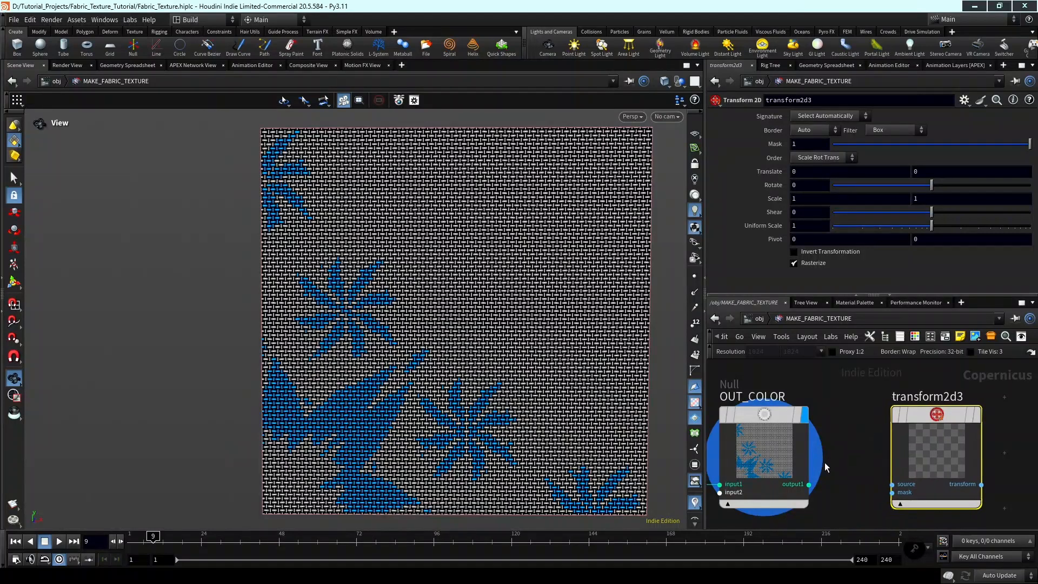
middle_click_drag(877, 480, 822, 507)
scroll(821, 507, "down", 1)
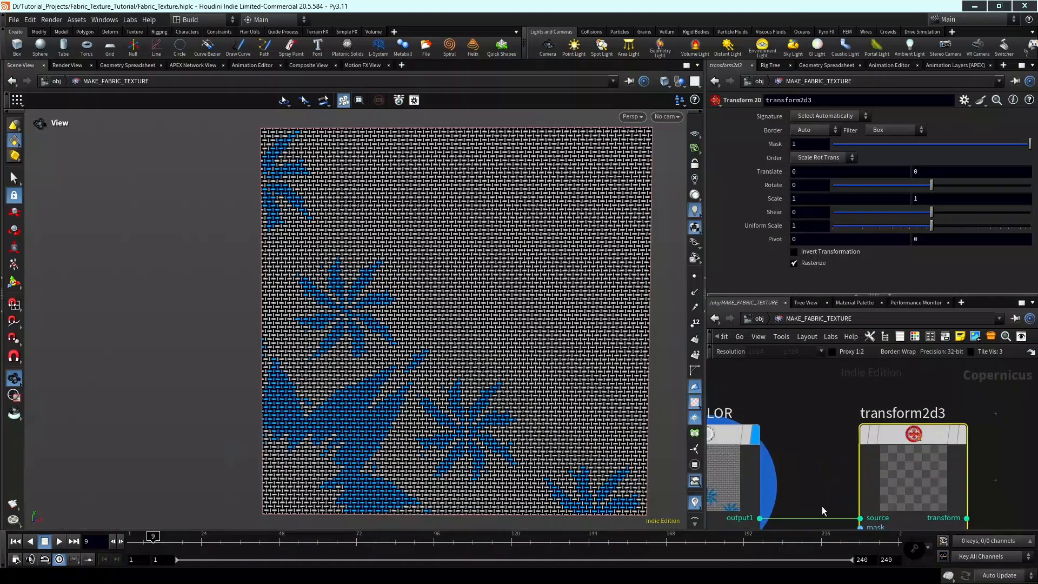
left_click(961, 436)
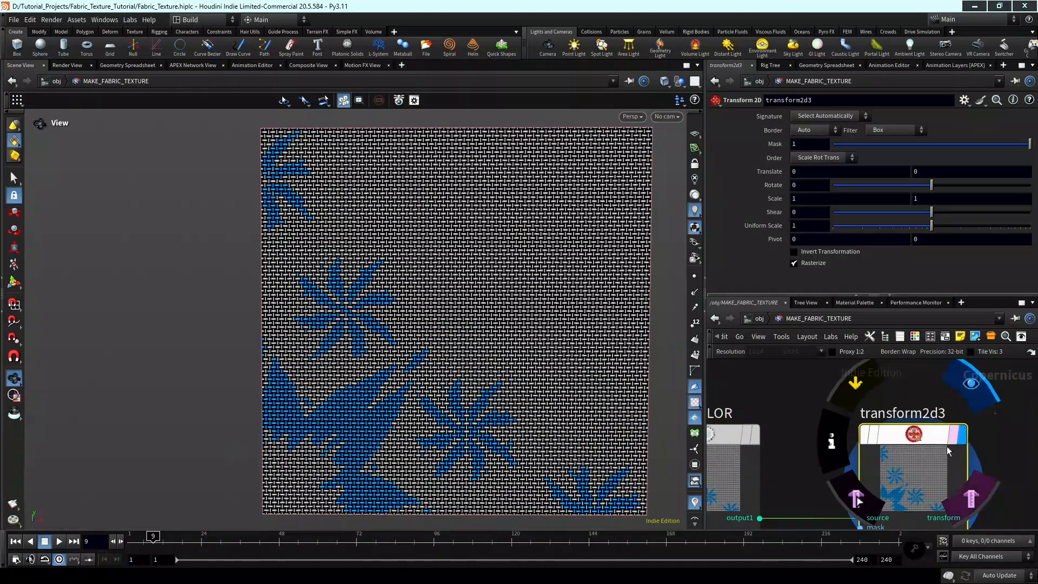
Set the Transform 2D border to Mirror and reduce its uniform scale to about 0.18.
left_click(812, 134)
left_click(809, 176)
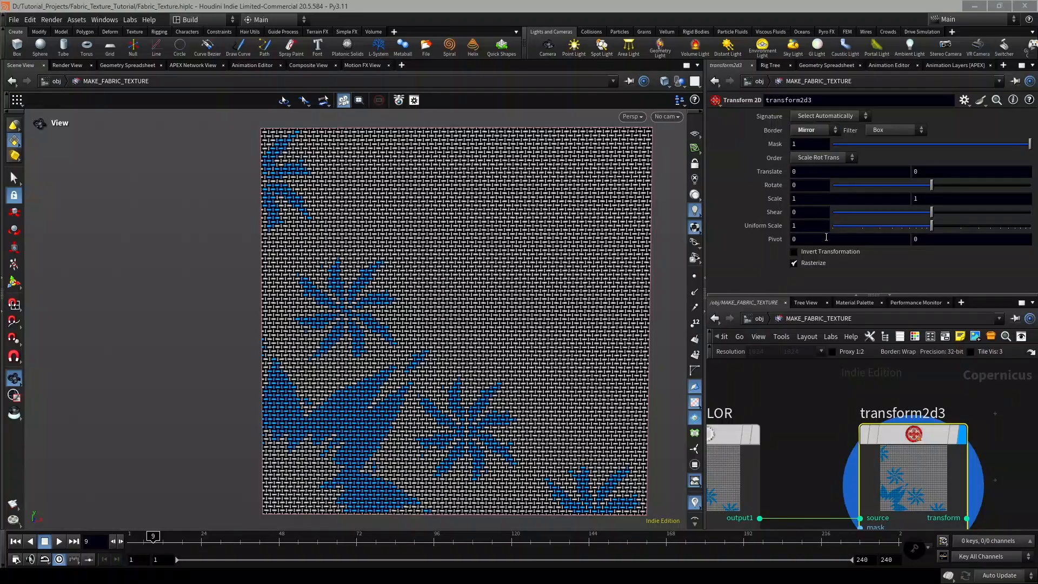
left_click_drag(928, 224, 856, 231)
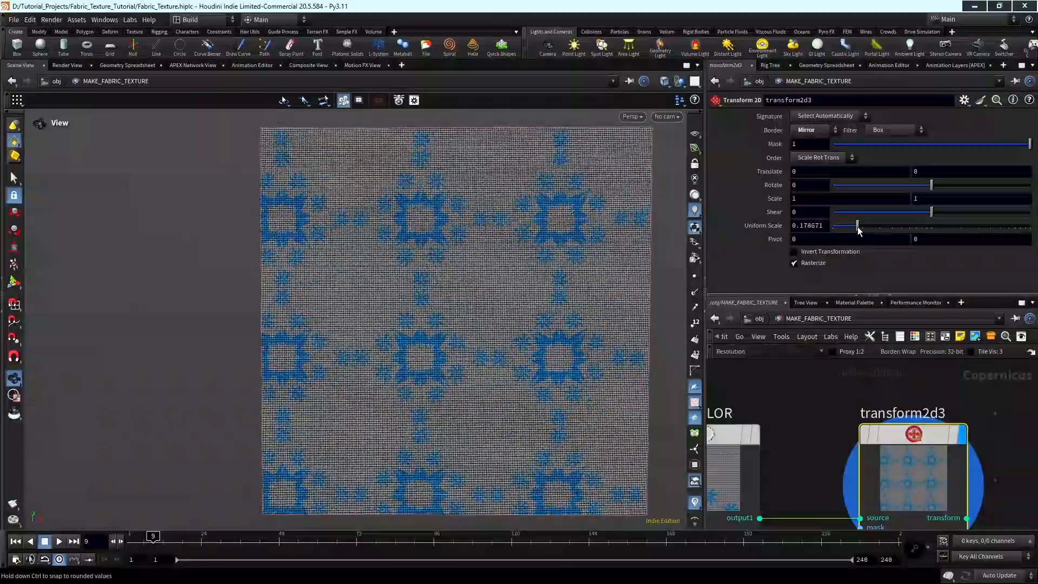
Examine the mirrored floral pattern up close and delete the Transform 2D node.
scroll(517, 298, "up", 2)
scroll(517, 299, "up", 6)
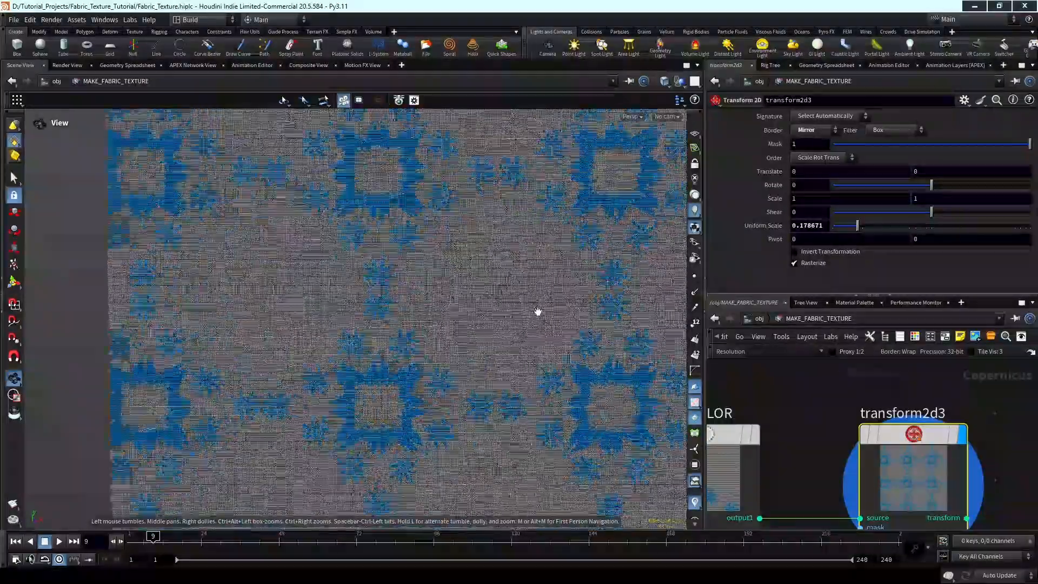
scroll(537, 313, "up", 4)
scroll(981, 420, "down", 3)
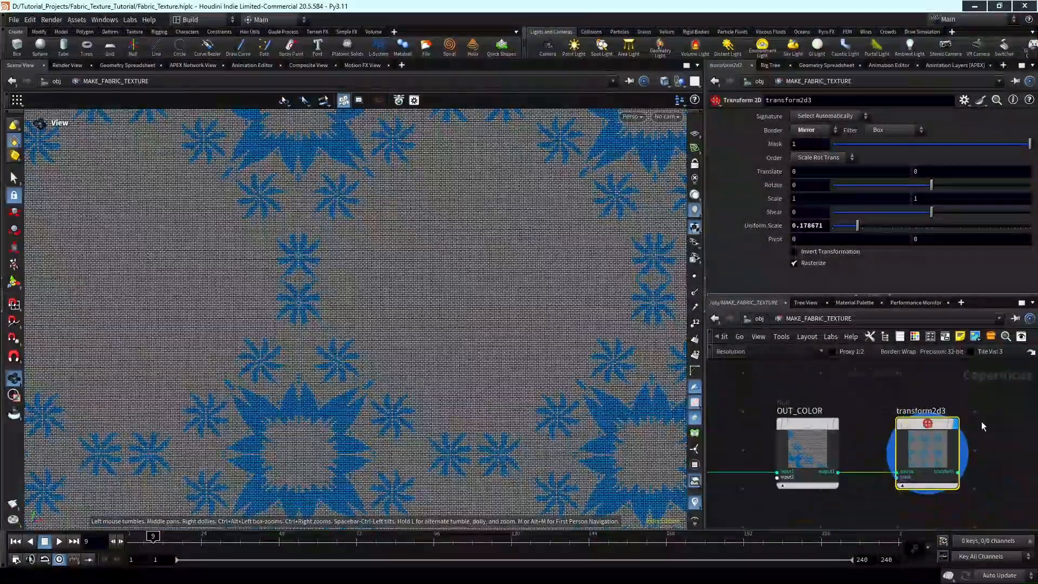
key("Delete")
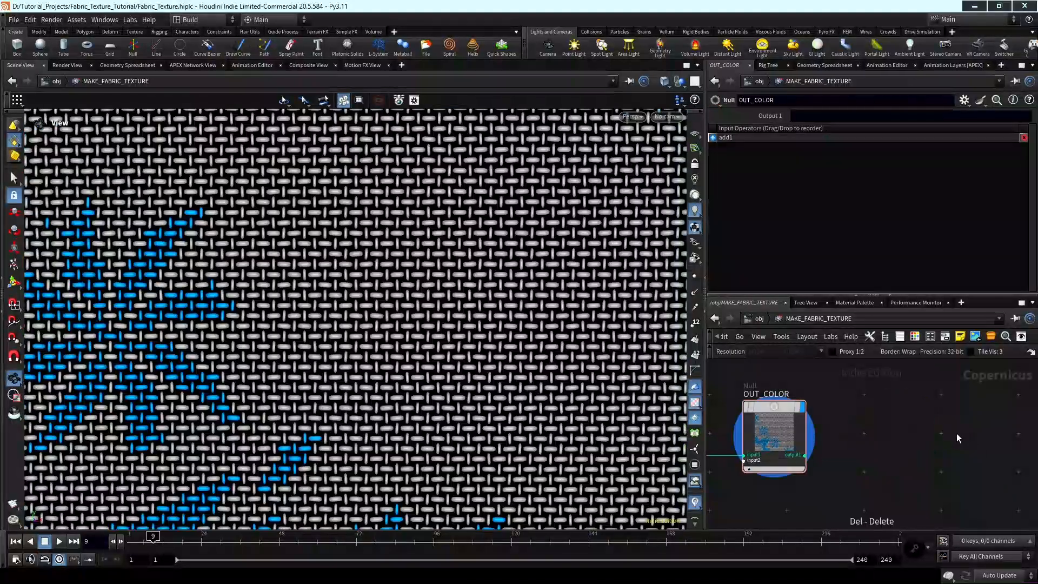
Switch to the LOPs stage network and add a SOP Create node.
scroll(931, 438, "down", 2)
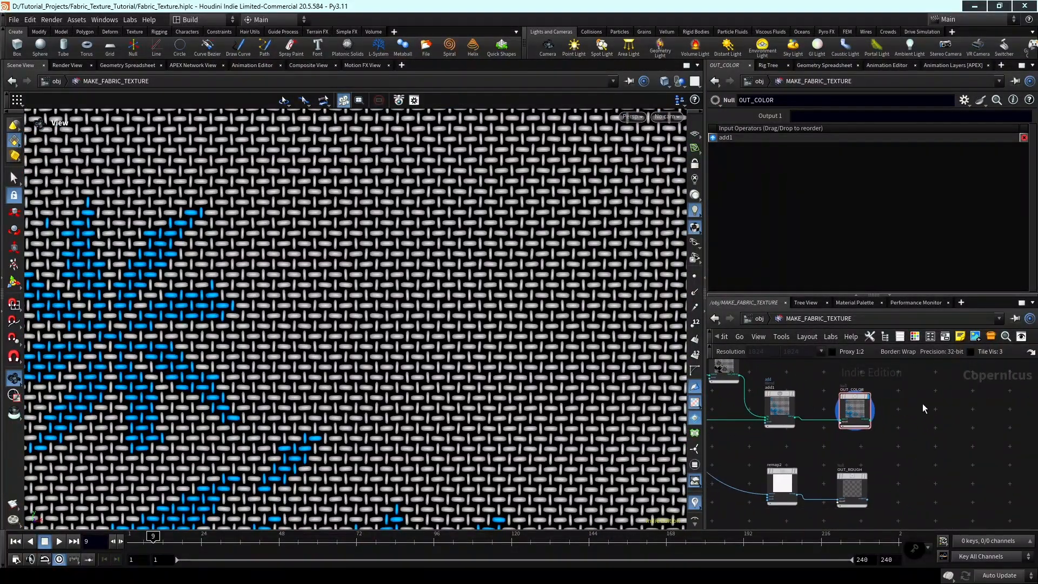
key("n")
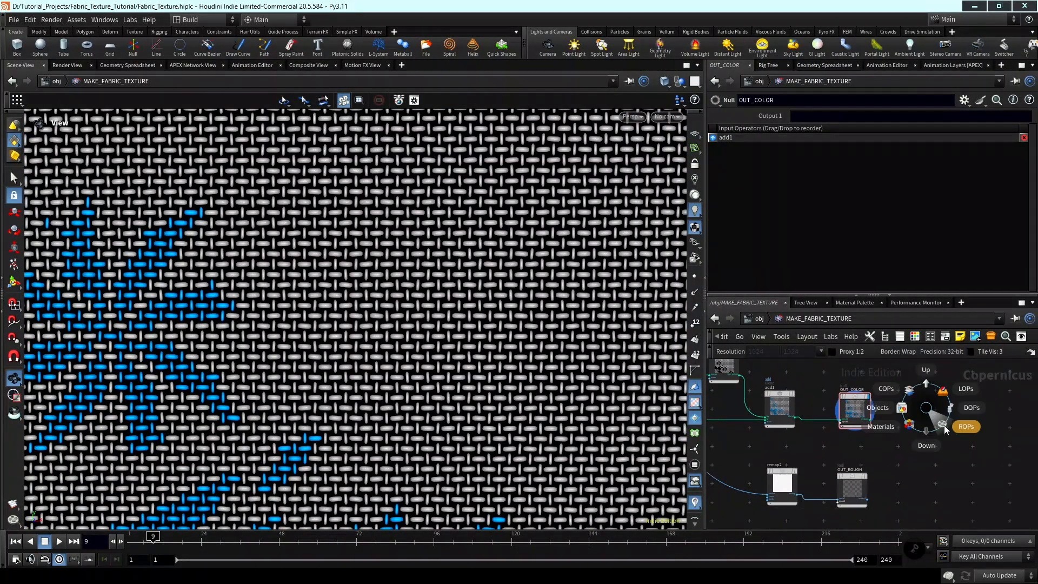
left_click(943, 393)
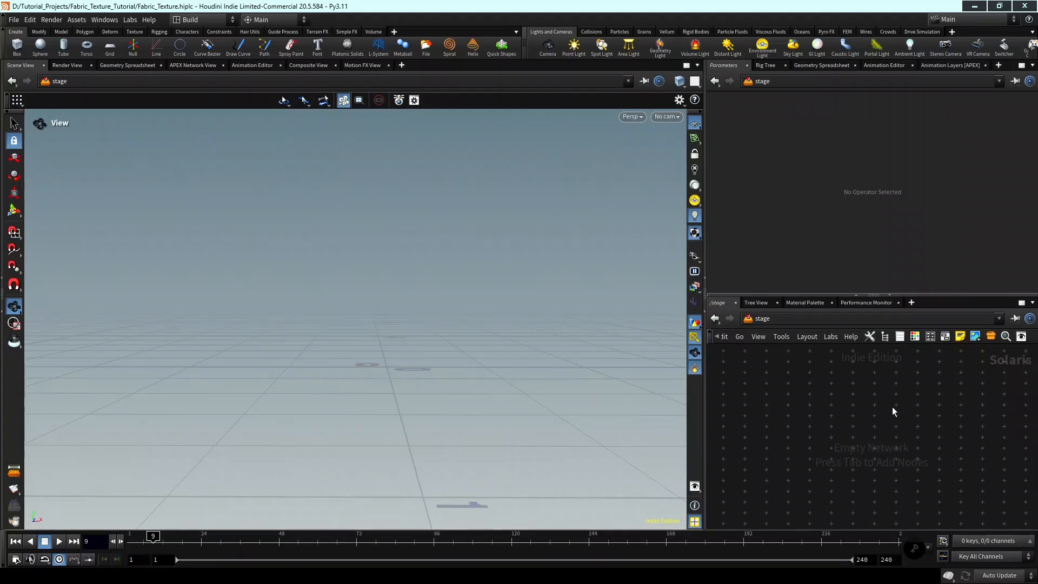
key("Tab")
key("Tab")
mouse_move(858, 405)
type("sop cre")
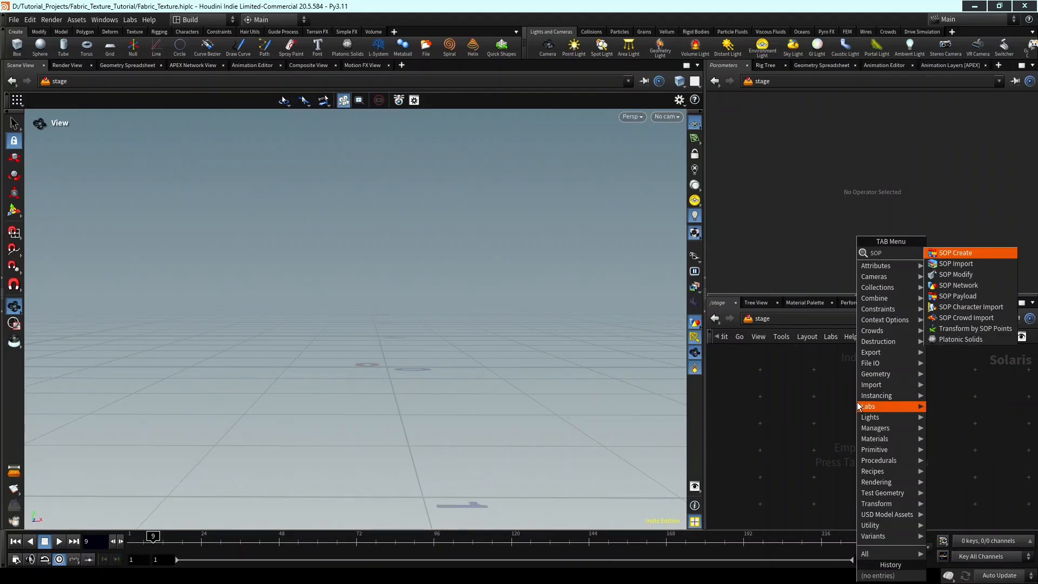
key("Return")
left_click(858, 407)
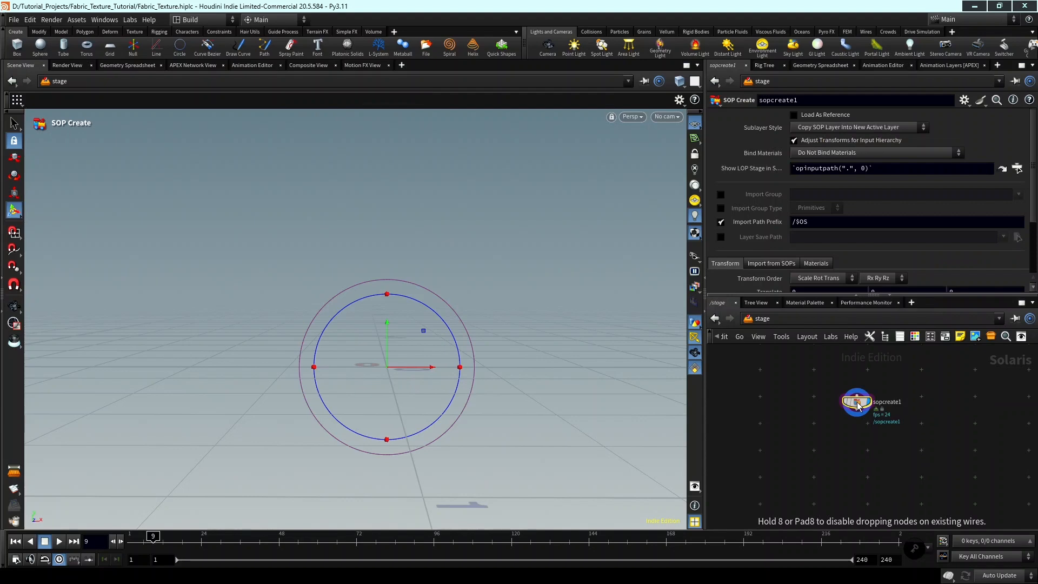
Enter the SOP Create node's geometry network and add a Grid node.
scroll(858, 405, "up", 4)
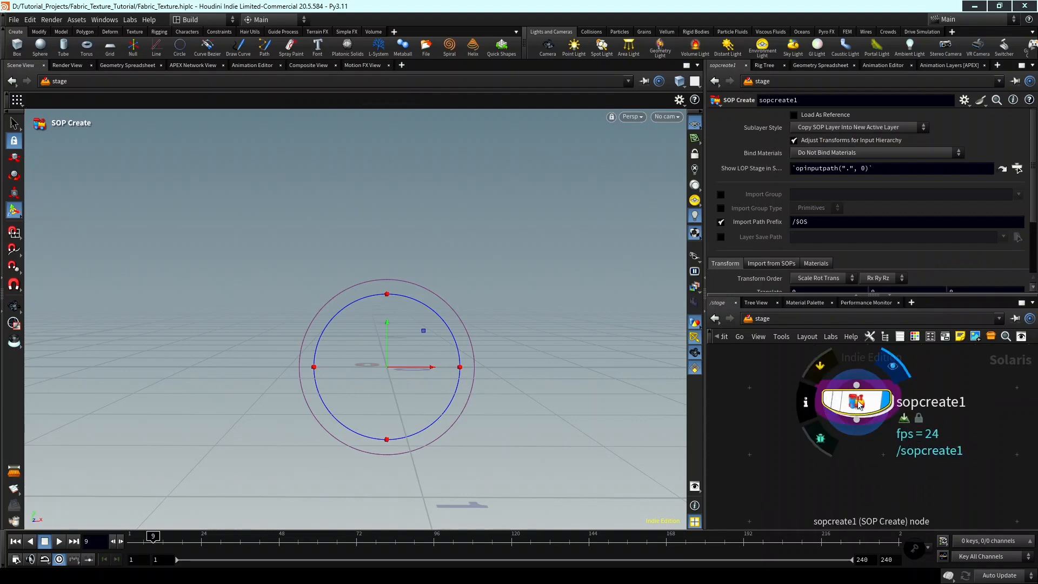
double_click(858, 404)
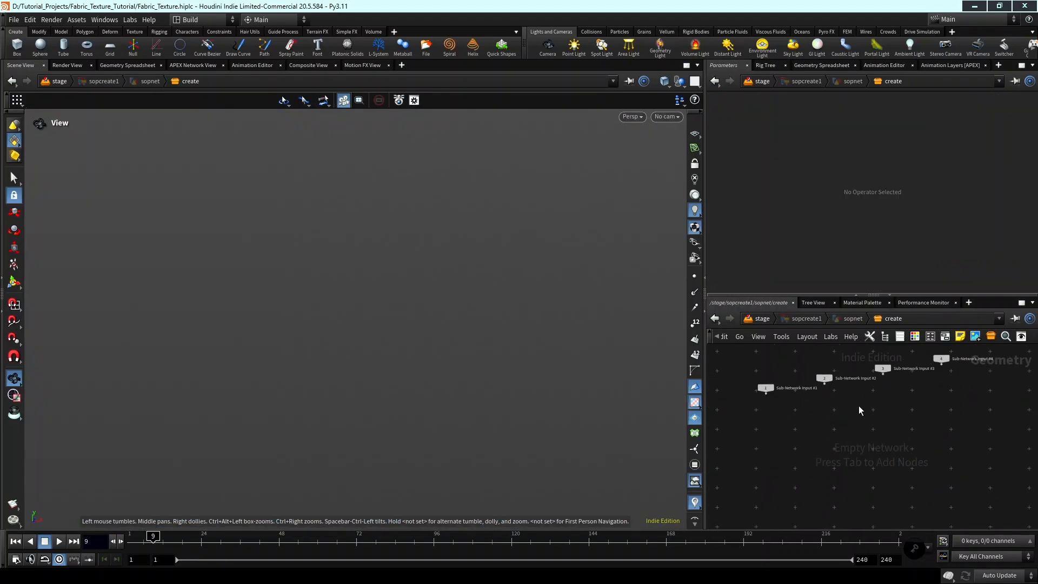
key("Tab")
type("GR")
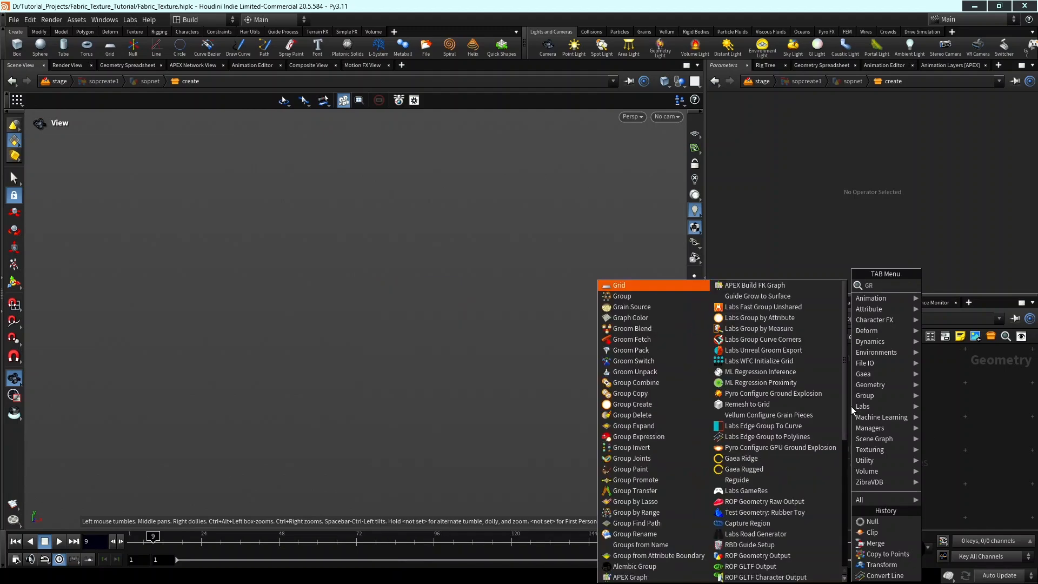
key("Return")
left_click(851, 407)
type("grid")
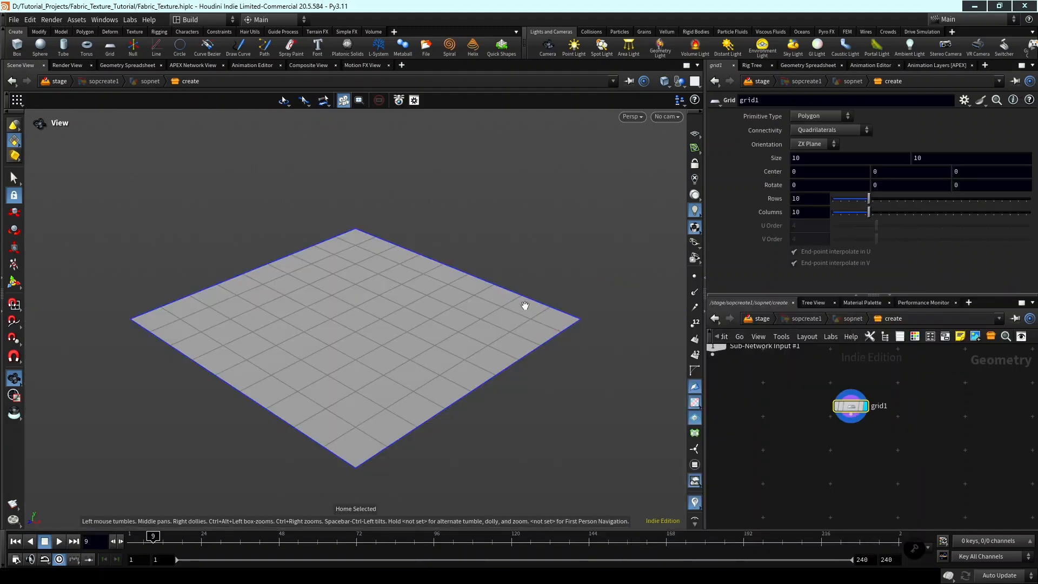
type("1")
Set the grid's size to 1 by 1 and frame it in the viewport.
key("Tab")
type("1")
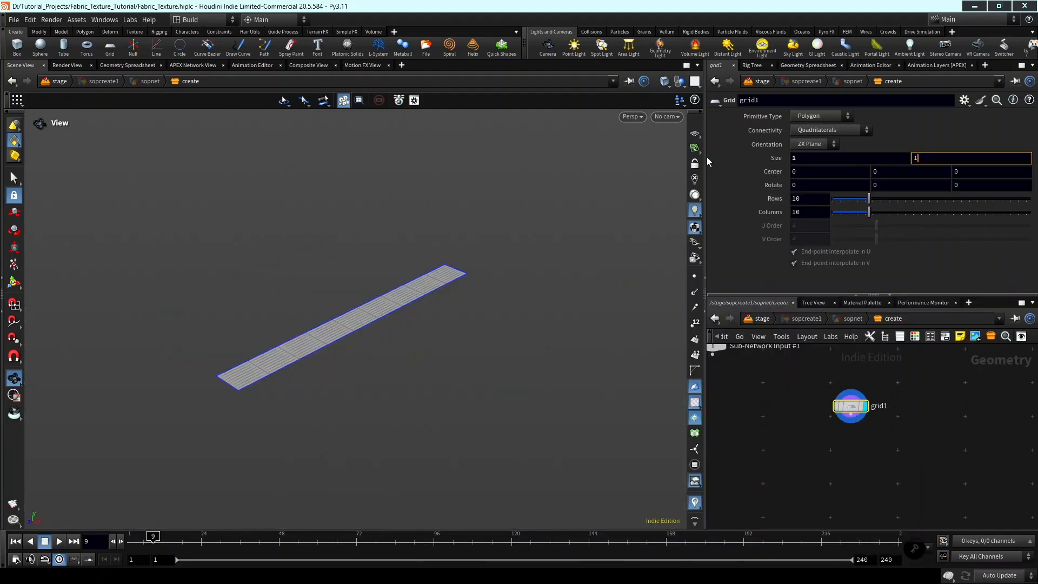
key("Return")
key("g")
left_click_drag(338, 323, 389, 345)
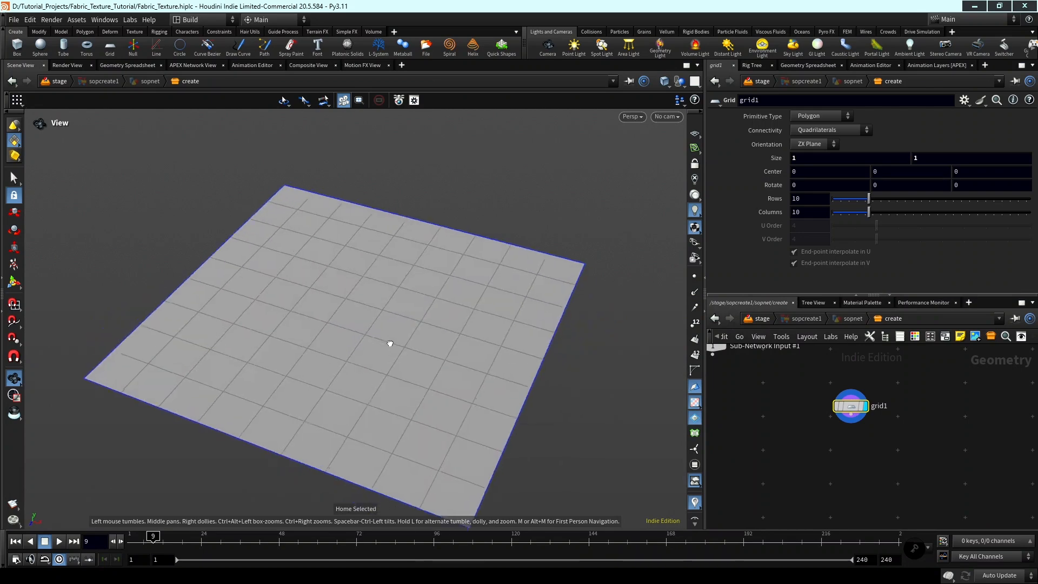
Set the grid's rows and columns to 50 each.
right_click_drag(389, 345, 380, 345)
left_click_drag(380, 345, 324, 307)
left_click_drag(868, 210, 1030, 210)
left_click_drag(324, 273, 362, 274)
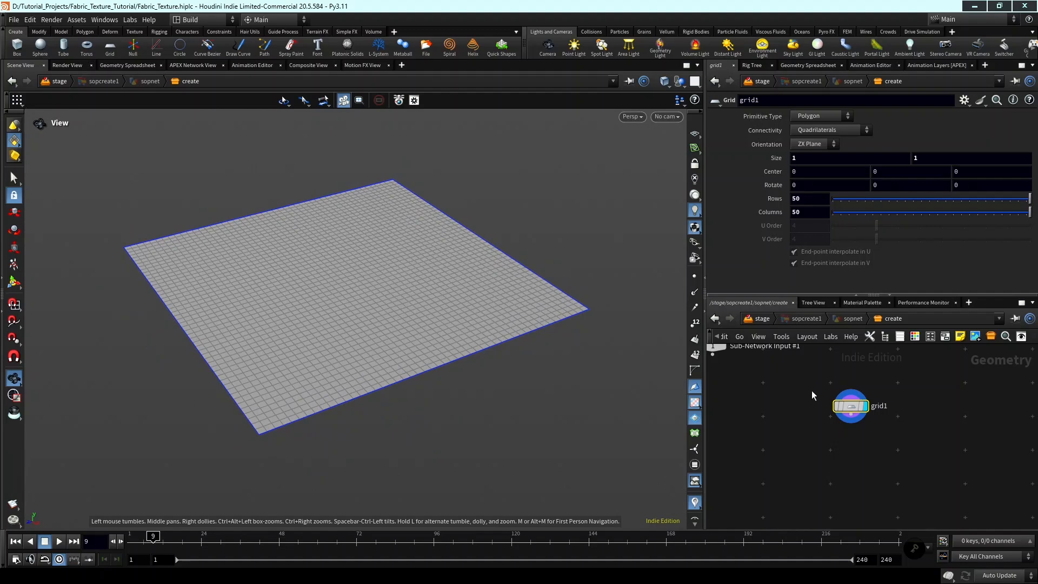
Add a Divide node below grid1, connect the grid to its first input and display it.
middle_click_drag(920, 428, 869, 444)
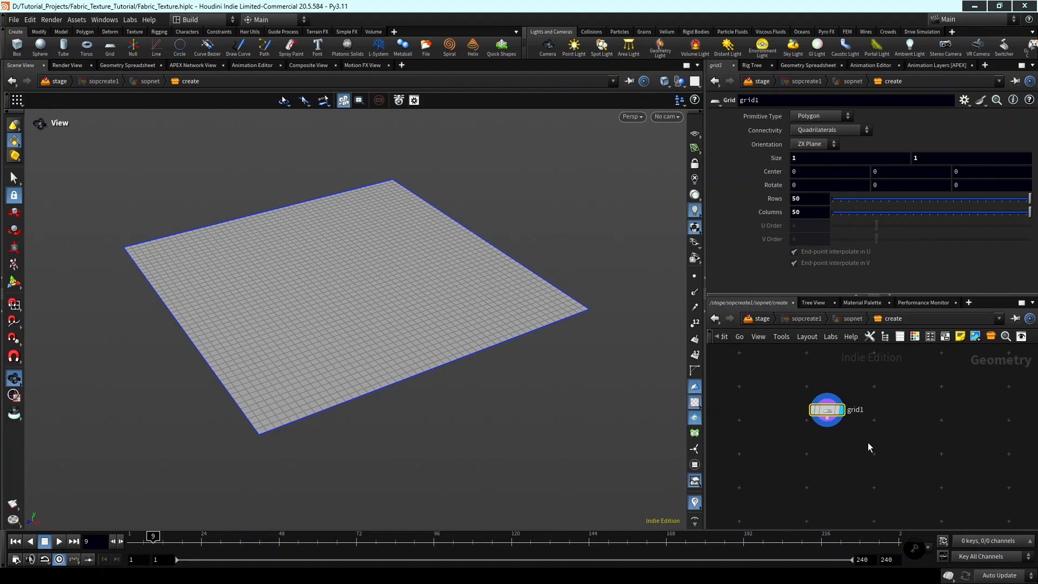
key("Tab")
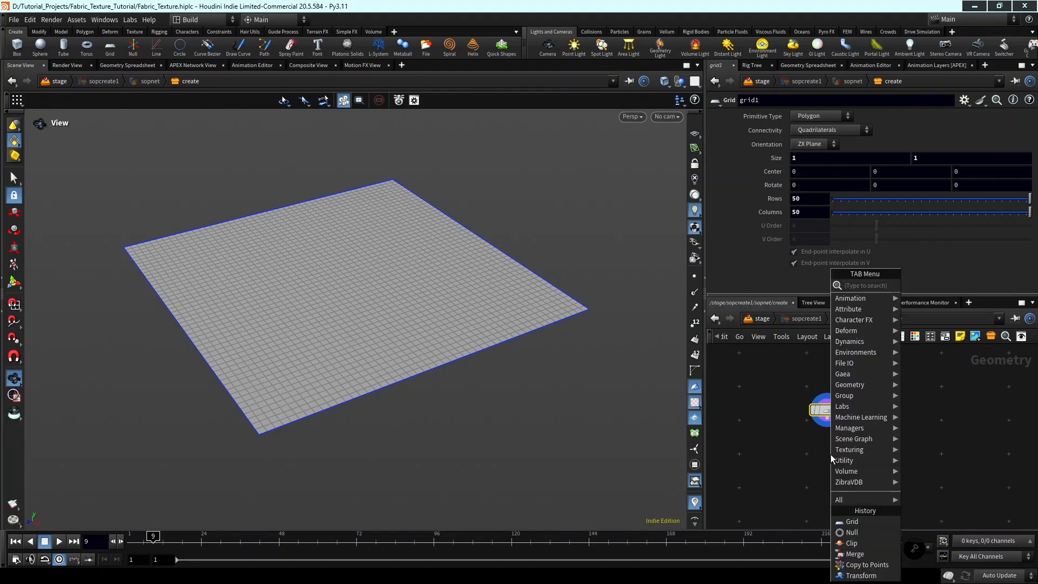
type("divid")
key("Return")
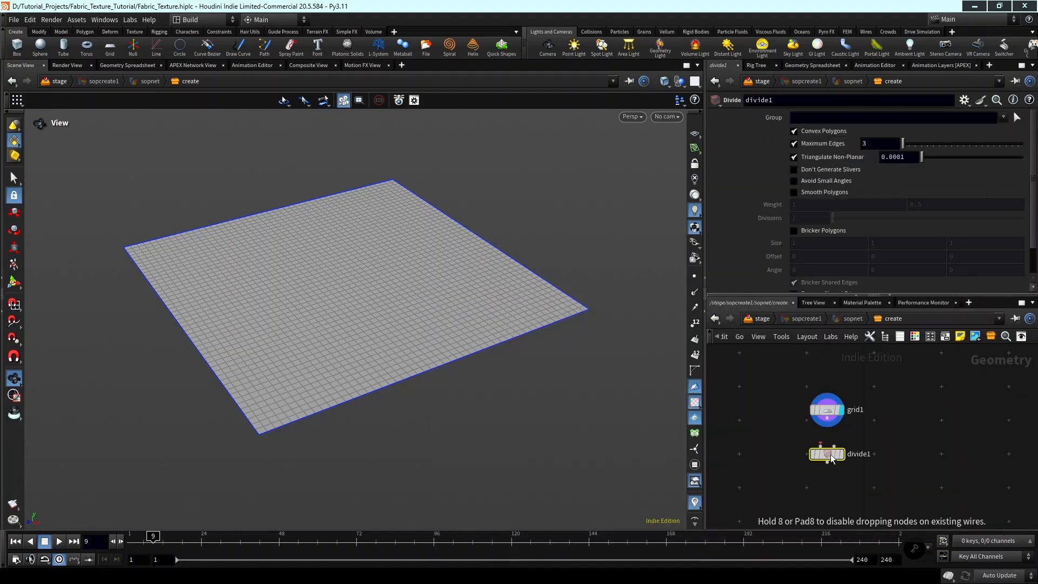
left_click(822, 456)
scroll(795, 449, "up", 3)
left_click_drag(784, 447, 800, 378)
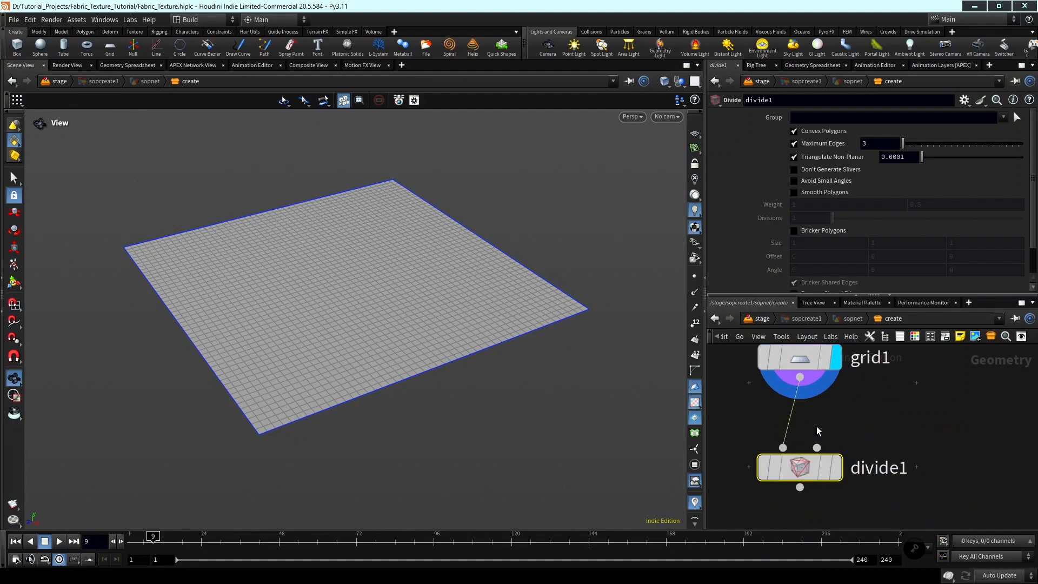
left_click(836, 467)
Insert a UV Flatten node on the wire between grid1 and divide1.
scroll(858, 463, "down", 3)
middle_click_drag(878, 471, 891, 455)
key("Tab")
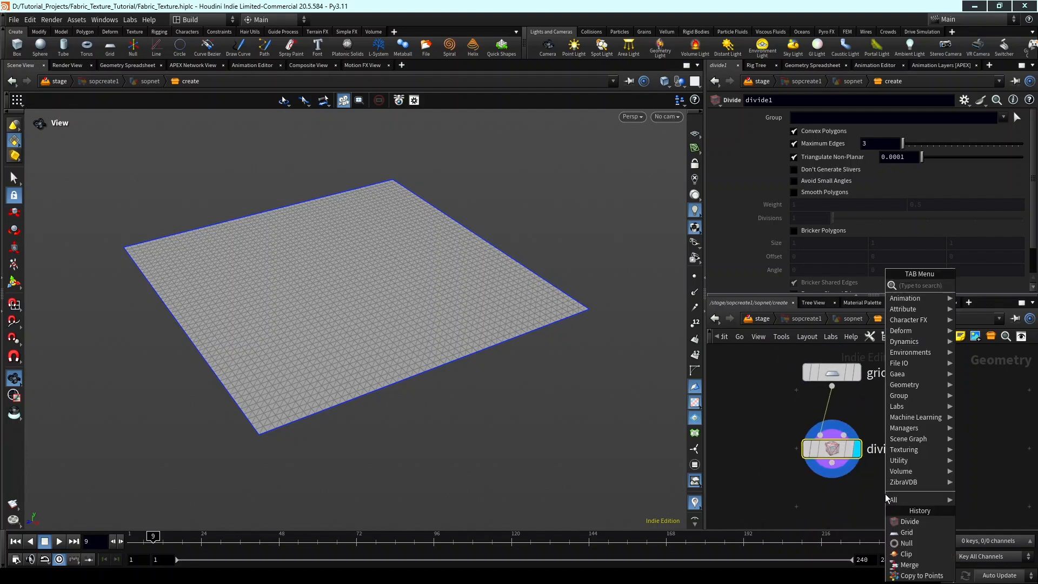
type("uv fla")
key("Return")
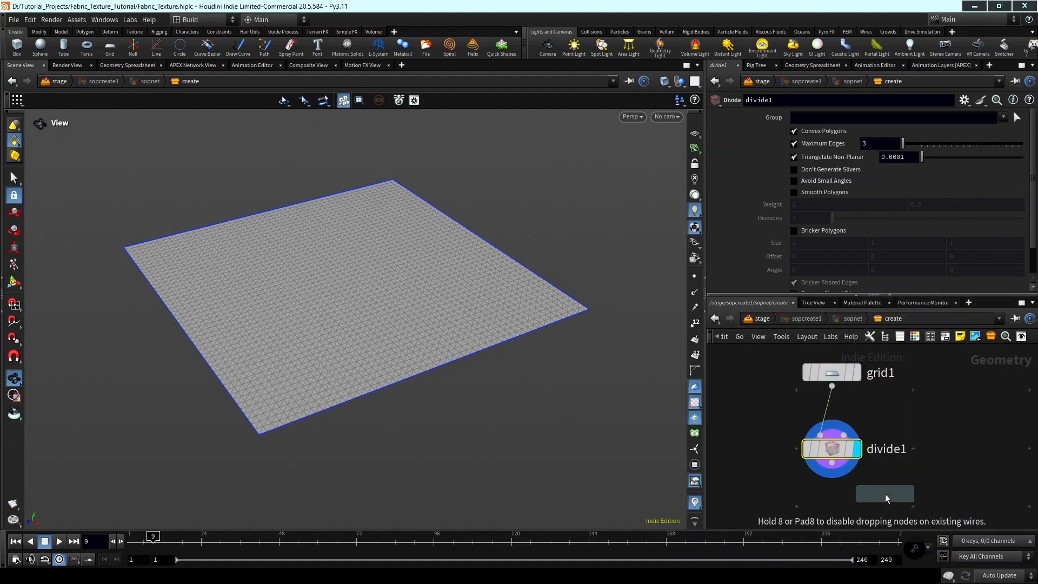
left_click(885, 494)
scroll(884, 494, "up", 3)
left_click_drag(889, 494, 806, 373)
scroll(889, 422, "down", 3)
middle_click_drag(882, 423, 894, 445)
scroll(847, 440, "down", 3)
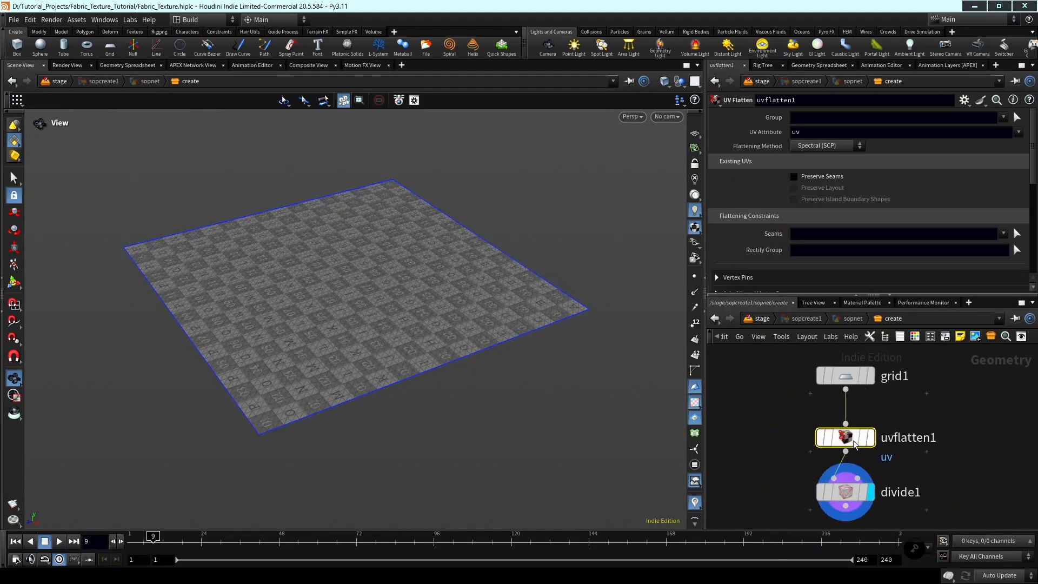
left_click(843, 446)
Add a Vellum Configure Cloth node below divide1, connect divide1 to its first input and display it.
middle_click_drag(911, 472, 909, 424)
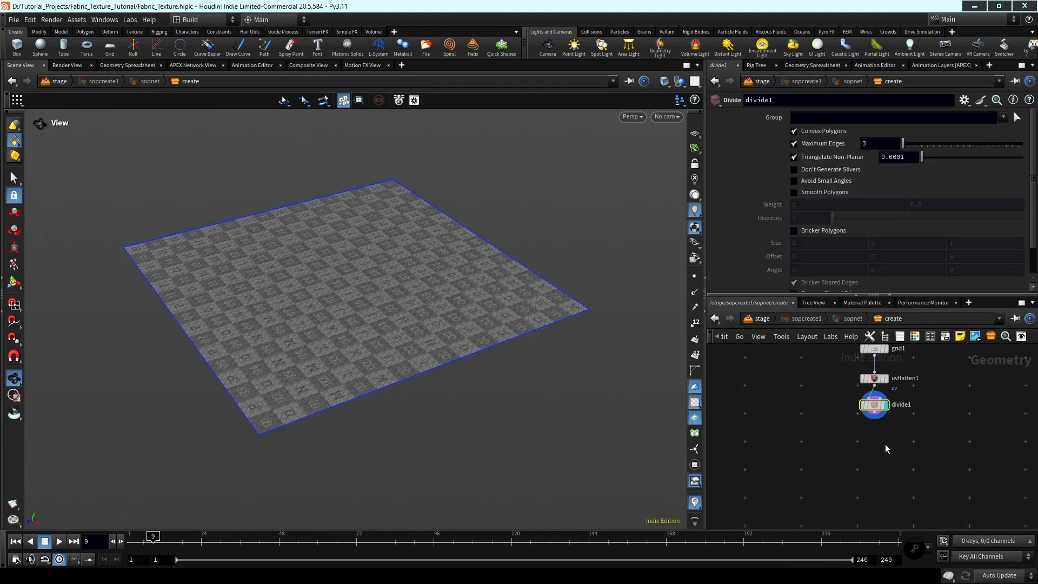
key("Tab")
type("v")
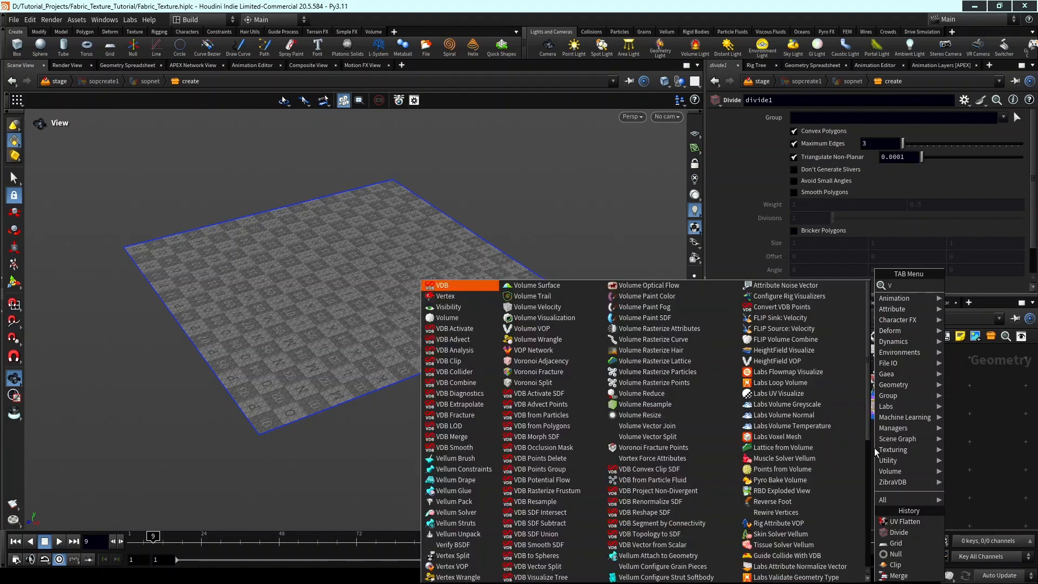
type("ellum configure c")
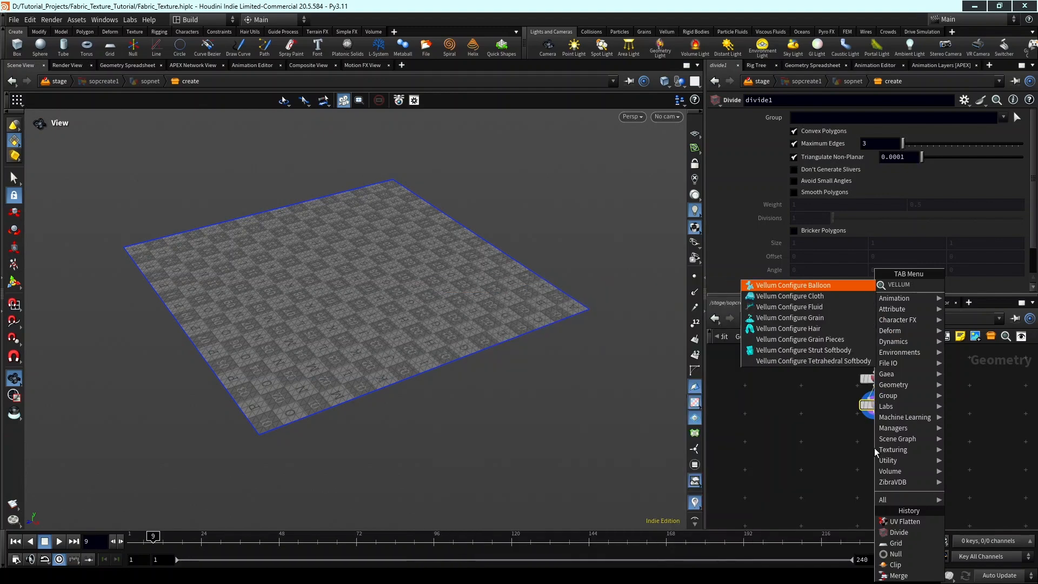
key("Return")
scroll(876, 453, "up", 3)
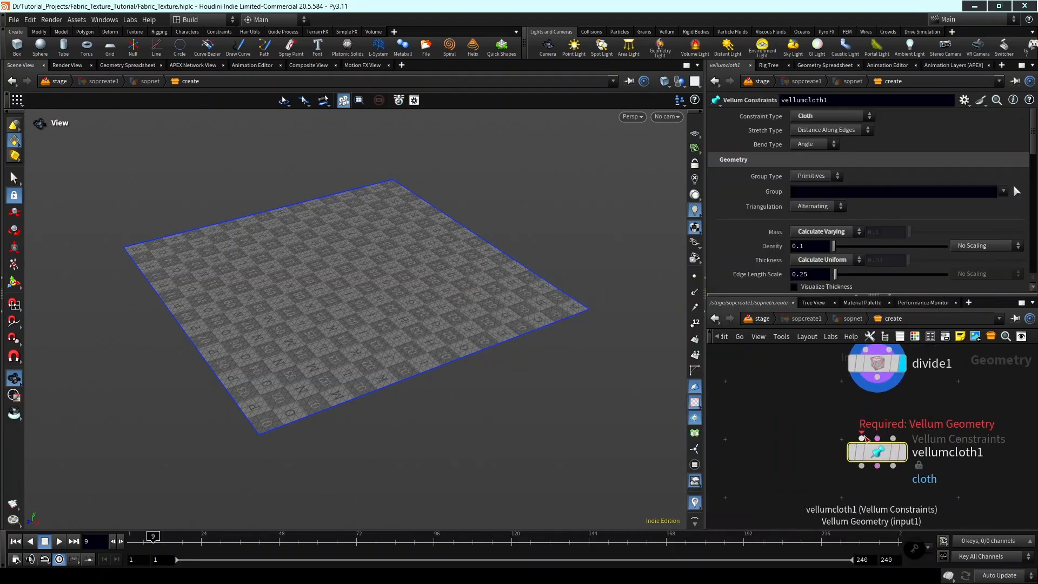
left_click(862, 438)
left_click(877, 377)
scroll(908, 400, "down", 4)
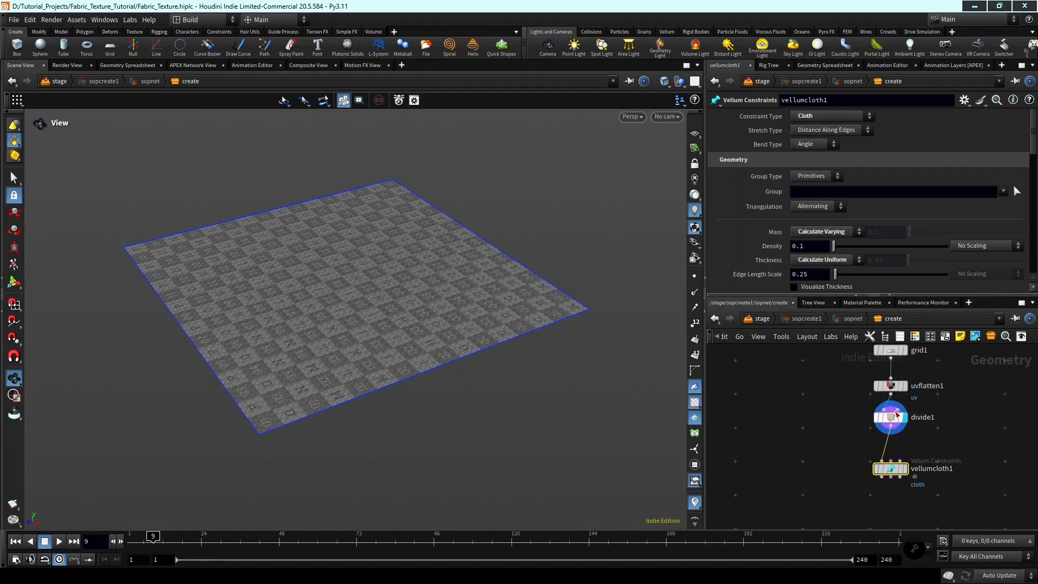
scroll(914, 440, "up", 3)
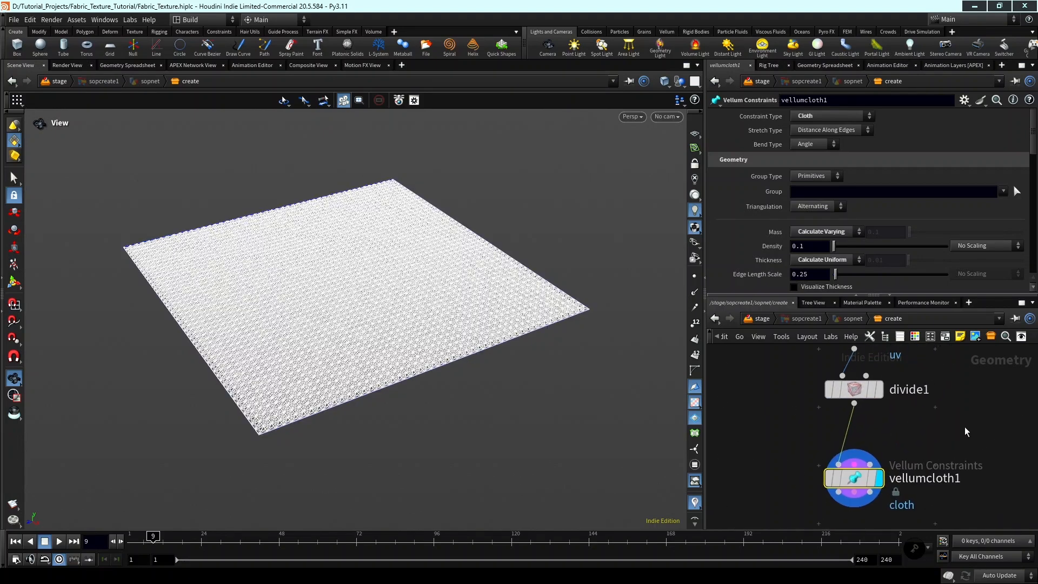
Add a Sphere node beside the cloth chain and set its rows and columns to 50 each.
key("Tab")
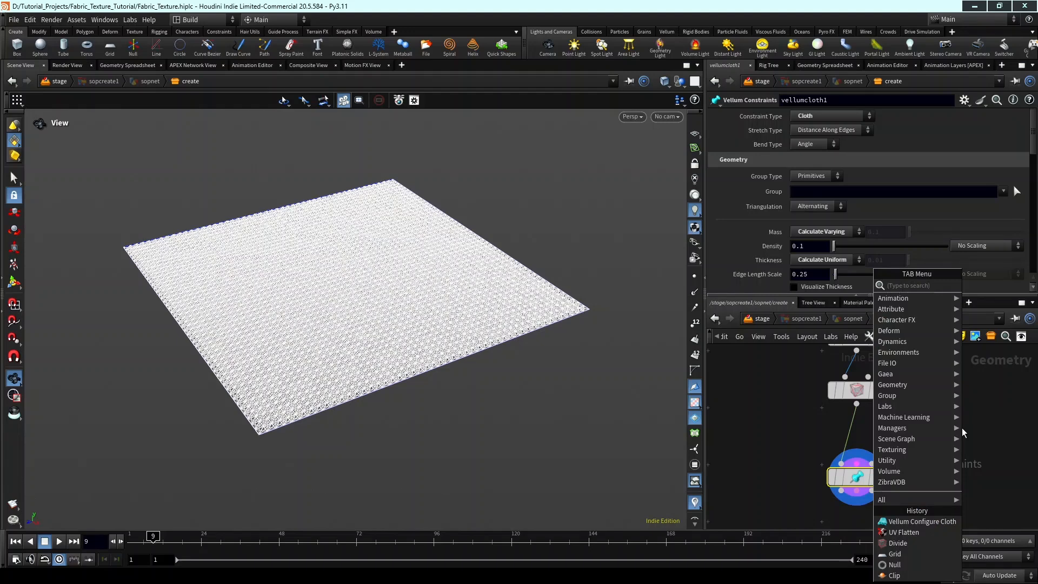
type("sphere")
key("Return")
scroll(962, 428, "up", 3)
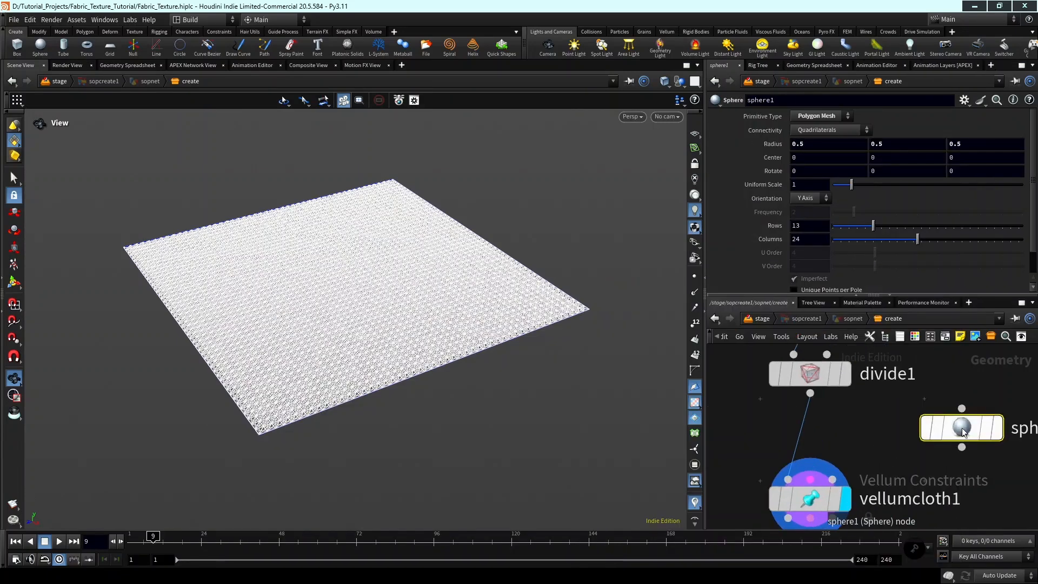
middle_click_drag(962, 429, 870, 453)
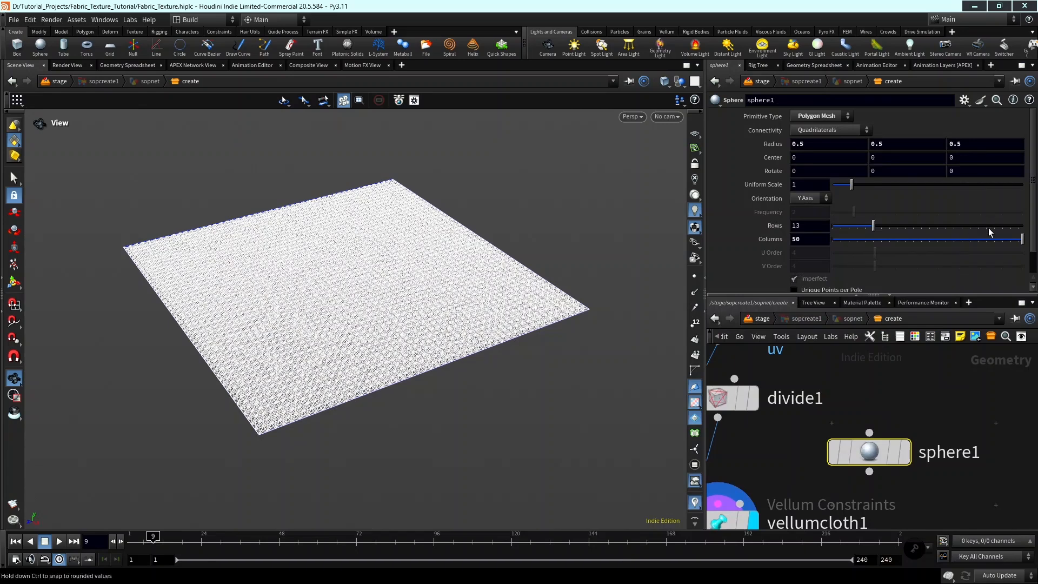
scroll(900, 381, "down", 2)
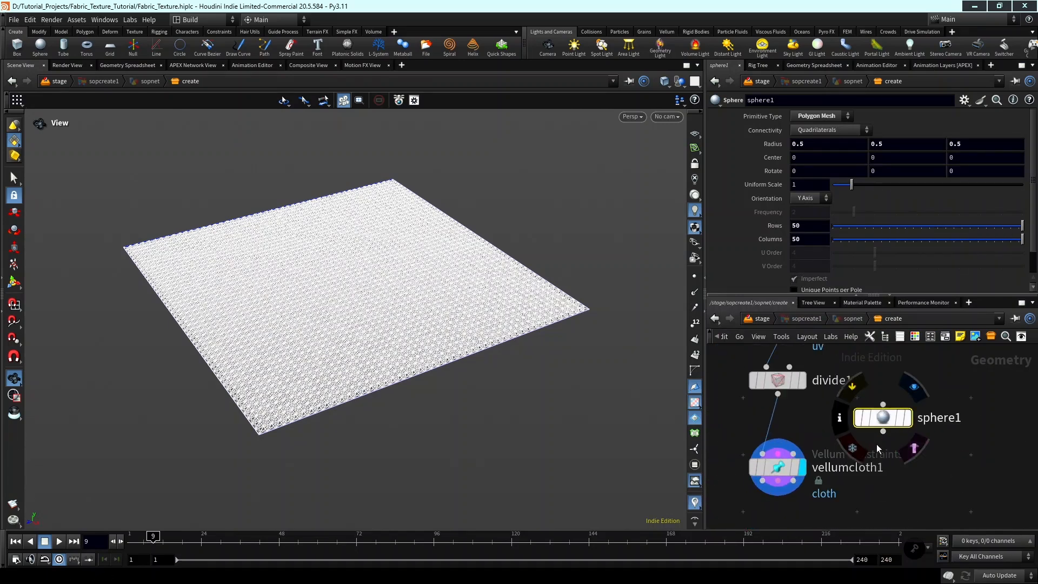
Connect sphere1's output to the third input of vellumcloth1 as the collision geometry.
left_click(883, 432)
left_click(800, 455)
scroll(864, 451, "down", 2)
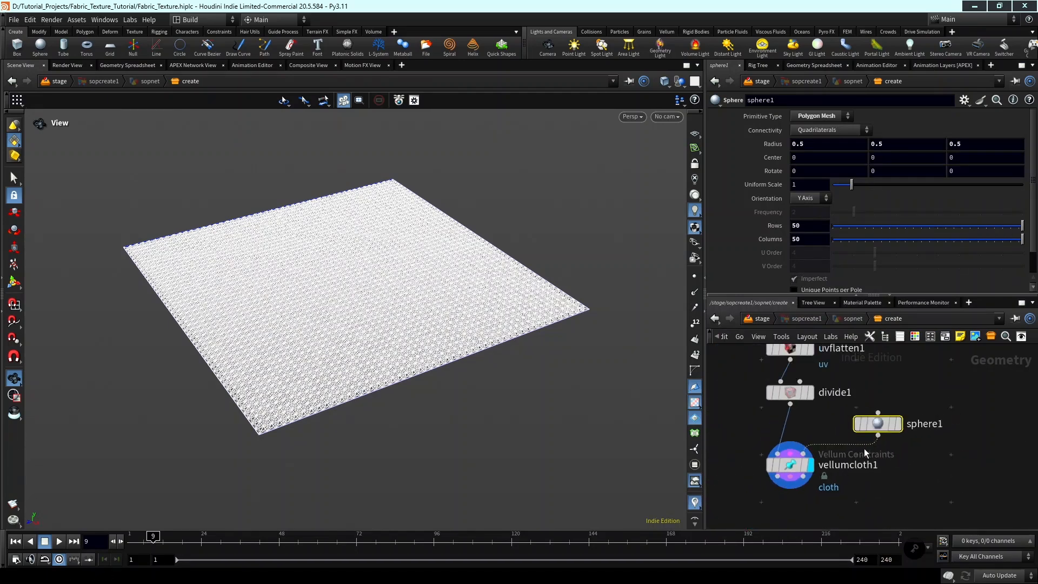
Set grid1's Y centre to 1.5.
middle_click_drag(838, 423, 857, 449)
middle_click_drag(868, 407, 904, 451)
scroll(892, 440, "up", 1)
scroll(905, 453, "down", 2)
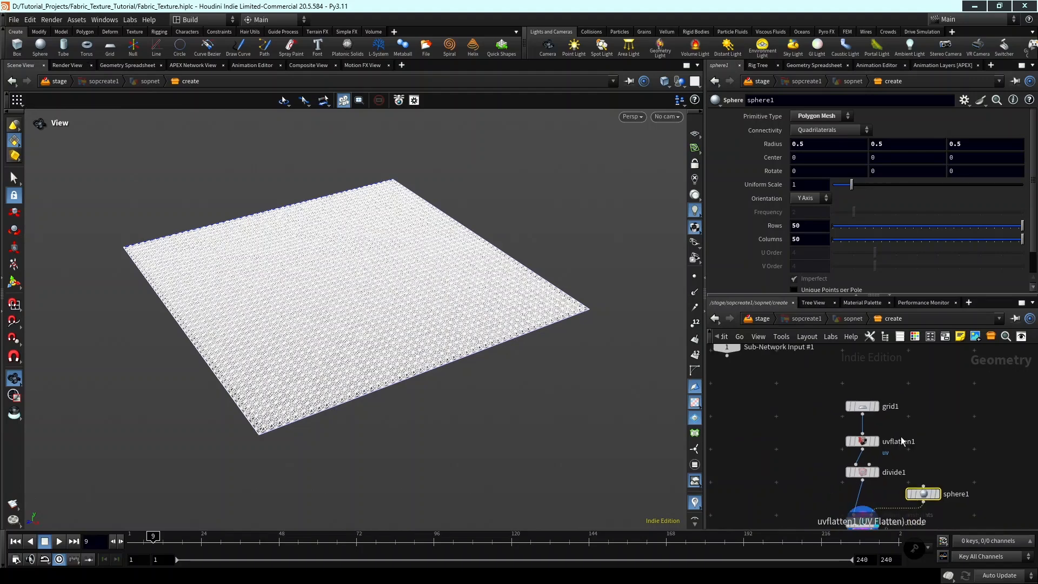
left_click(878, 406)
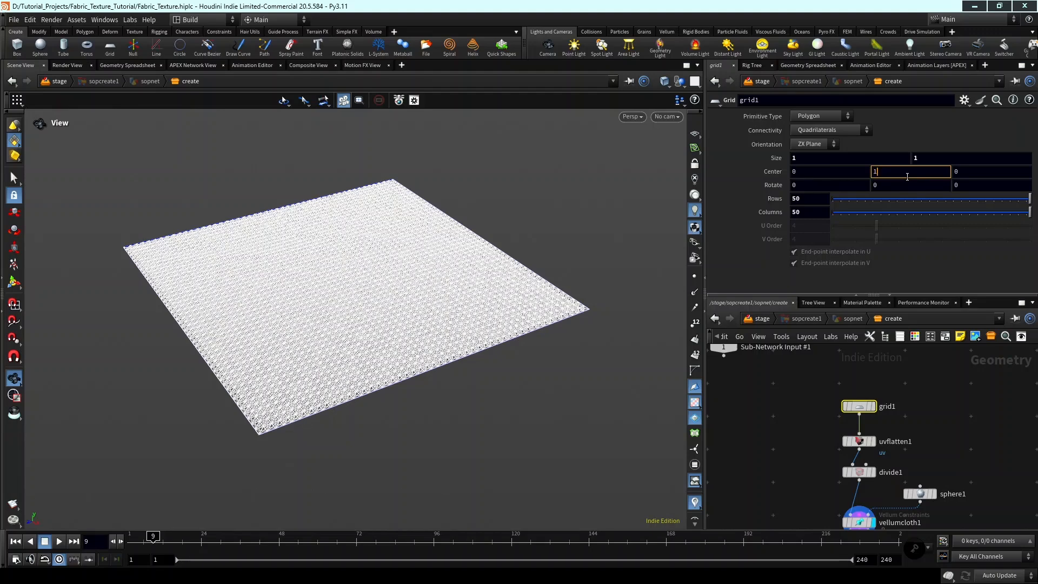
left_click(907, 176)
type("1.5")
key("Return")
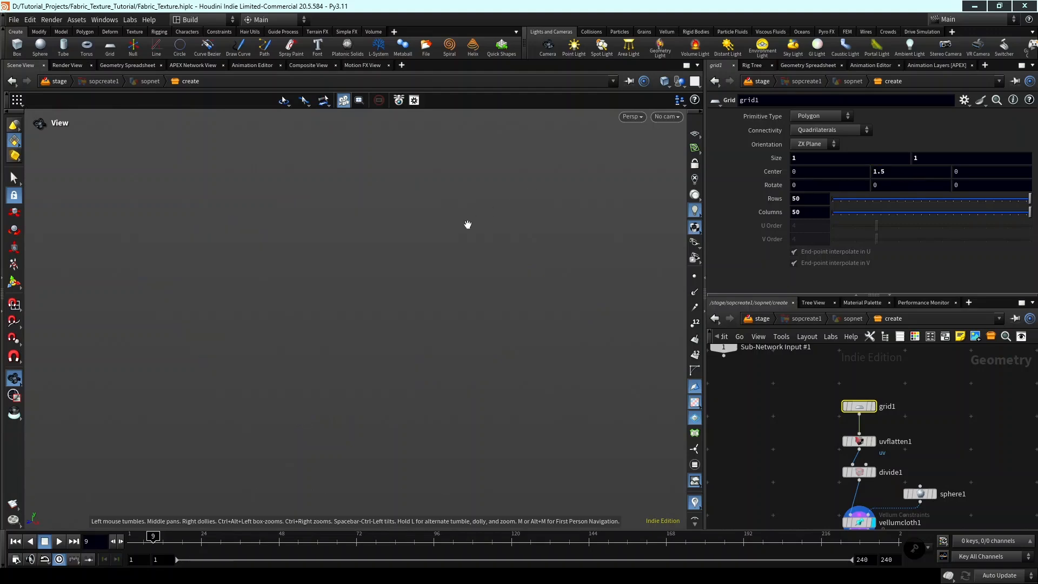
Show the reference grid in the viewport and frame the raised cloth above the origin.
left_click(690, 135)
key("space+g")
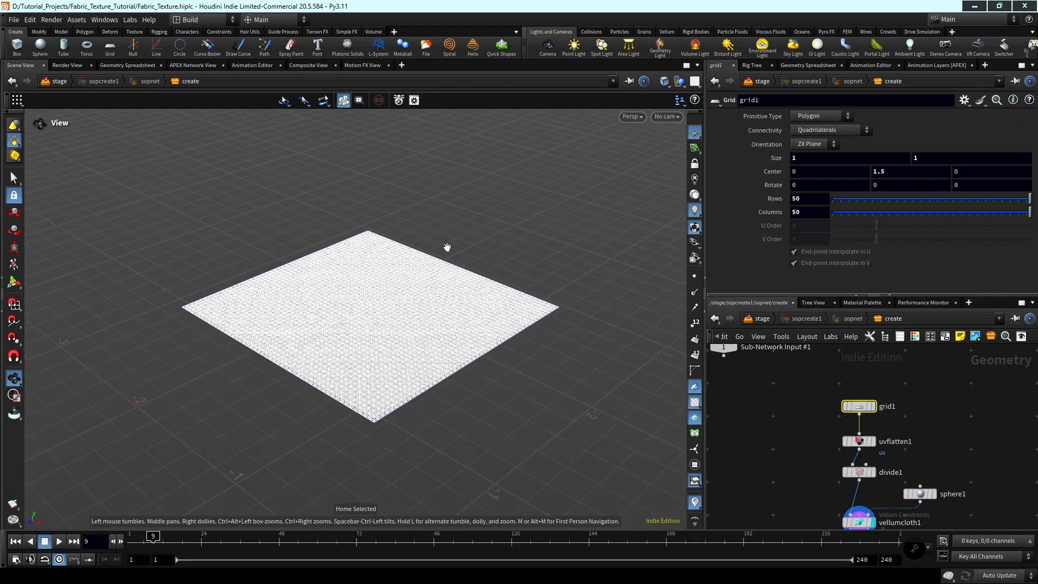
left_click_drag(447, 292, 516, 276)
middle_click_drag(511, 335, 475, 227)
left_click_drag(474, 226, 491, 262)
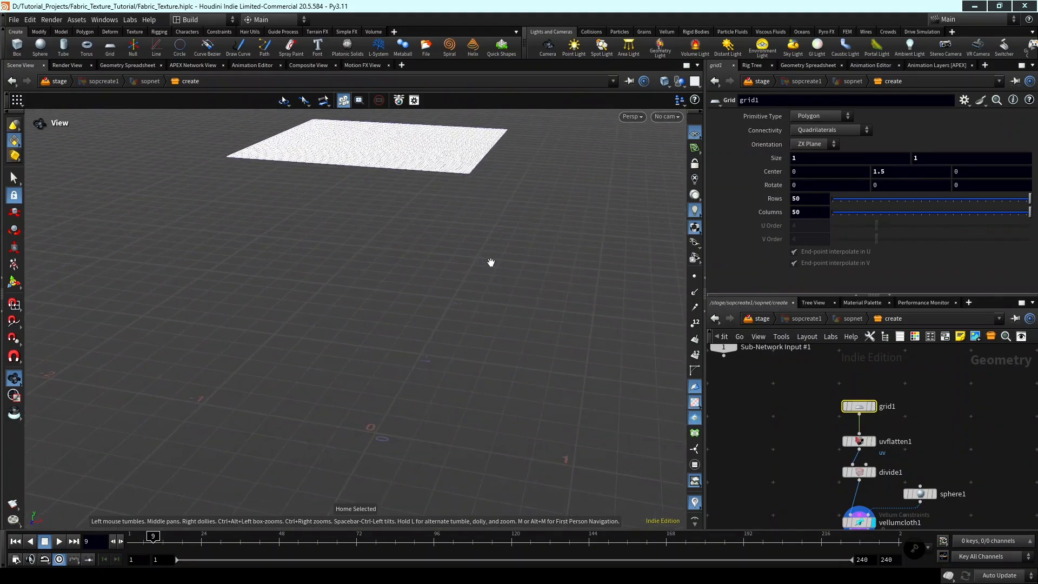
Set grid1's Y centre to 1.
left_click(919, 157)
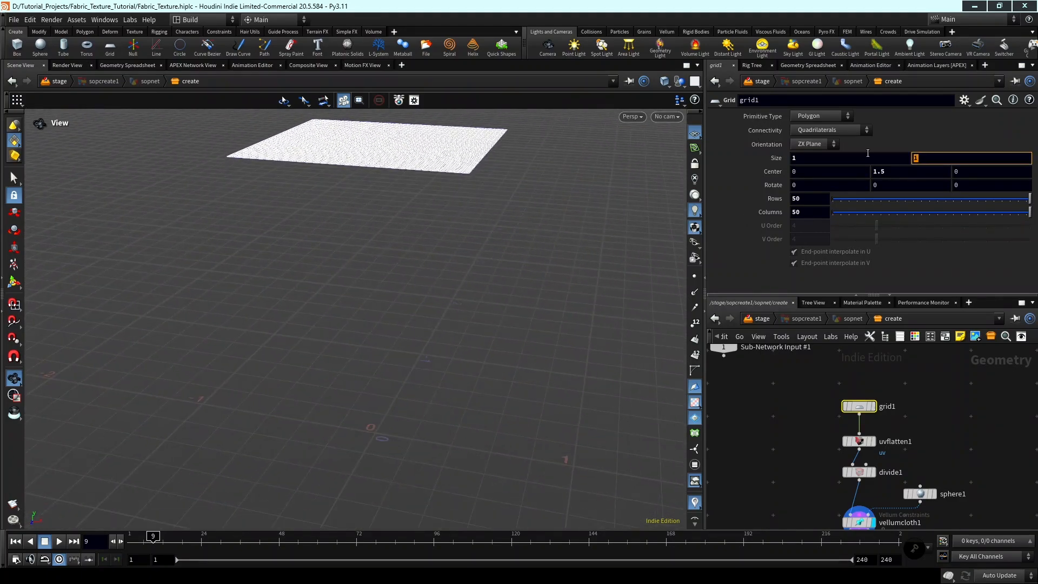
left_click(909, 172)
key("Return")
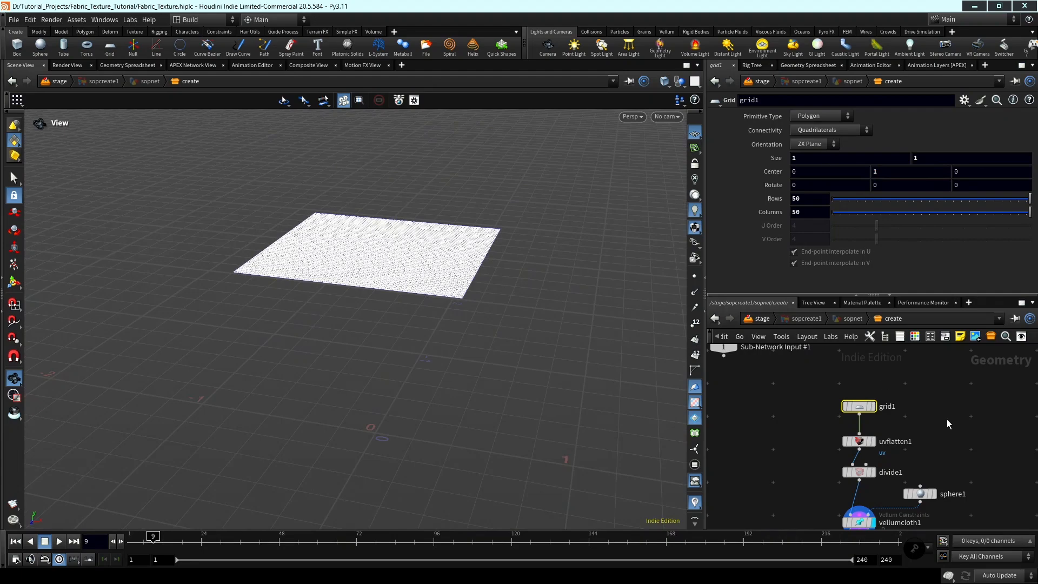
Add a Vellum Solver below vellumcloth1 with all three inputs connected, display it and return the timeline to frame 1.
middle_click_drag(946, 419, 903, 475)
key("Tab")
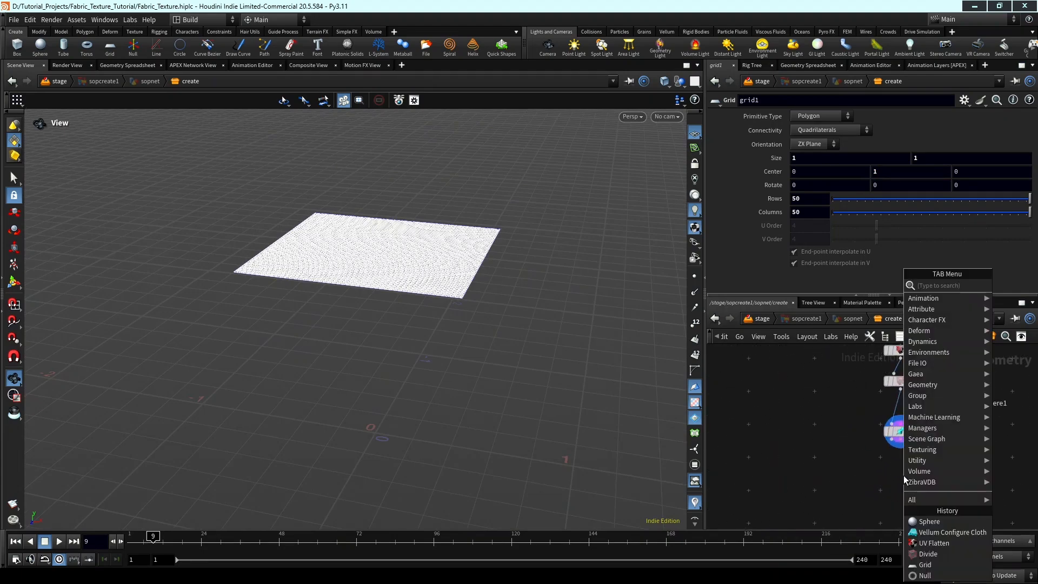
type("vellum sol")
key("Return")
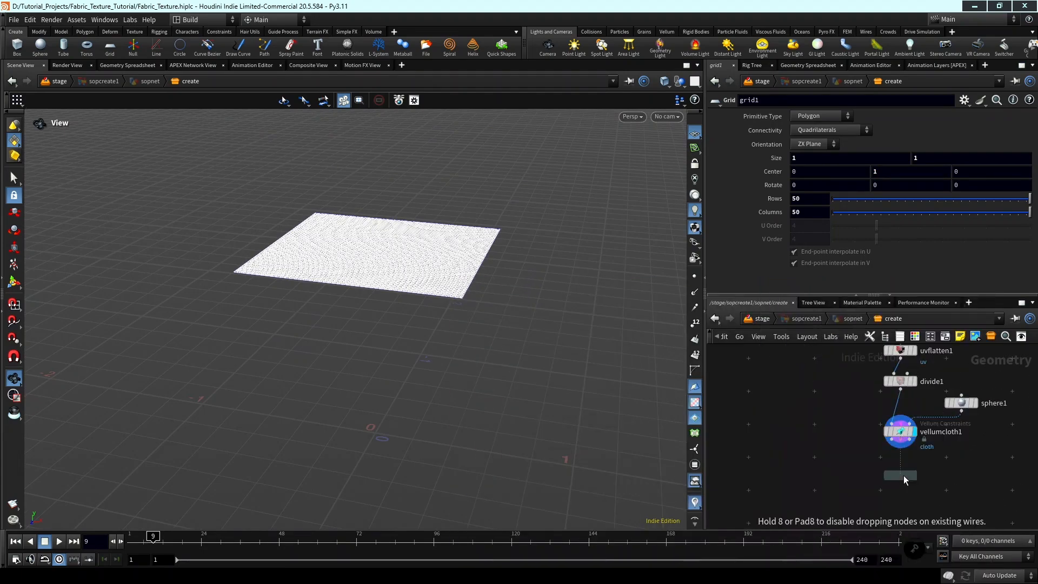
scroll(903, 475, "up", 3)
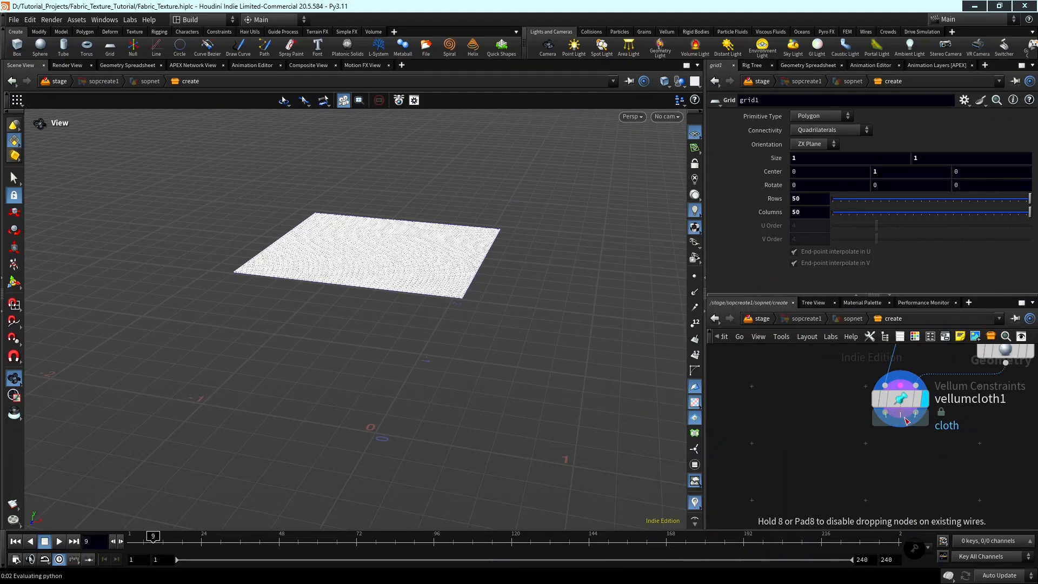
left_click(912, 458)
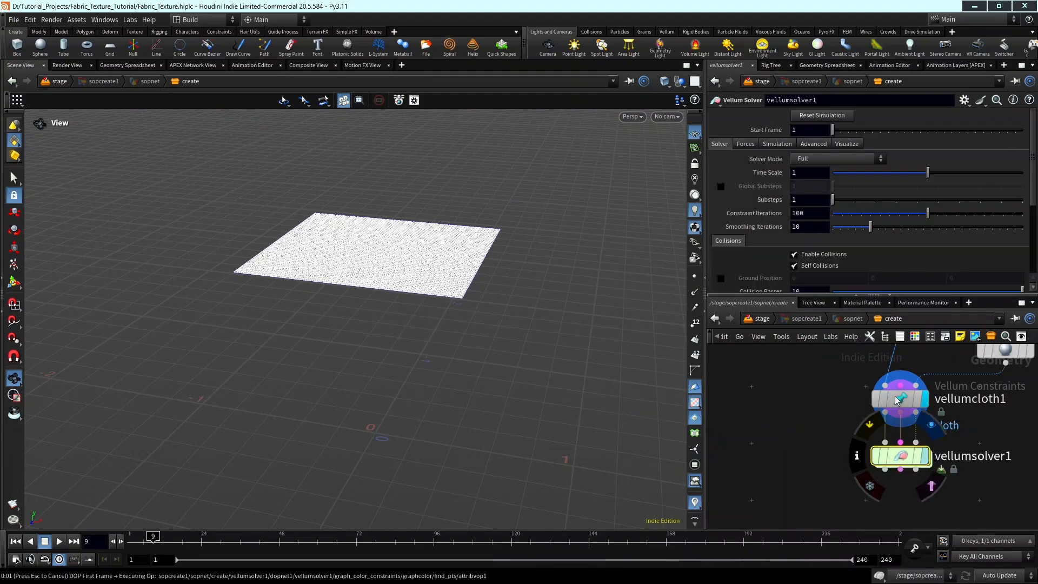
left_click(132, 540)
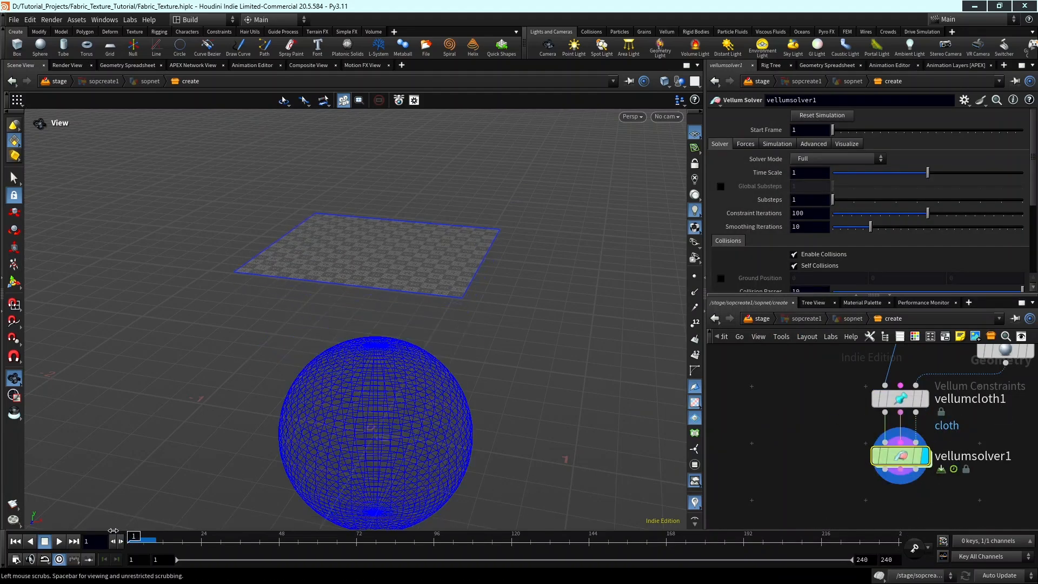
Reduce sphere1's uniform scale, trying 0.4 and 0.45 before settling on 0.44.
left_click(900, 399)
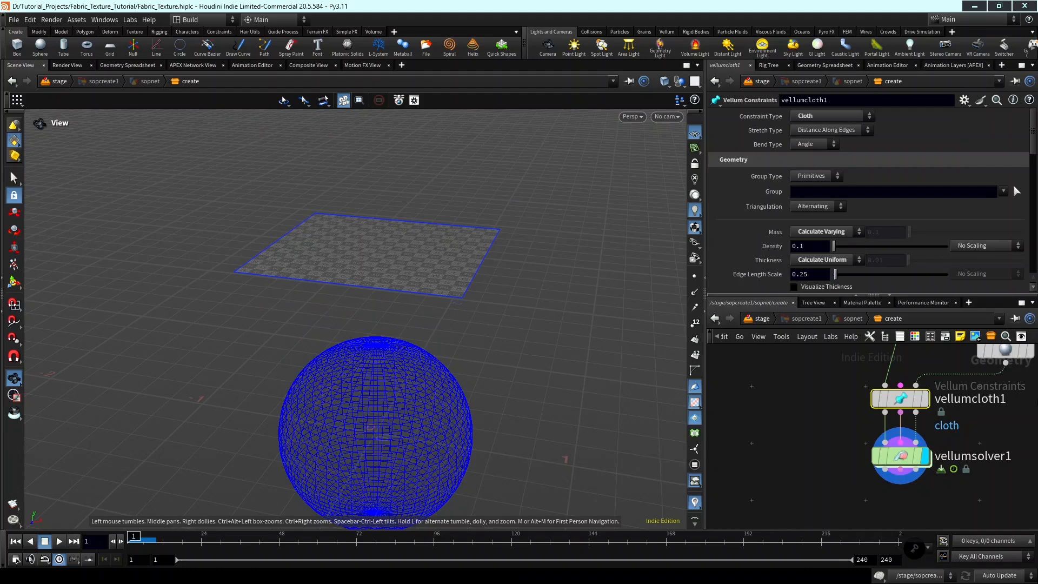
middle_click_drag(1017, 380, 939, 447)
left_click(942, 421)
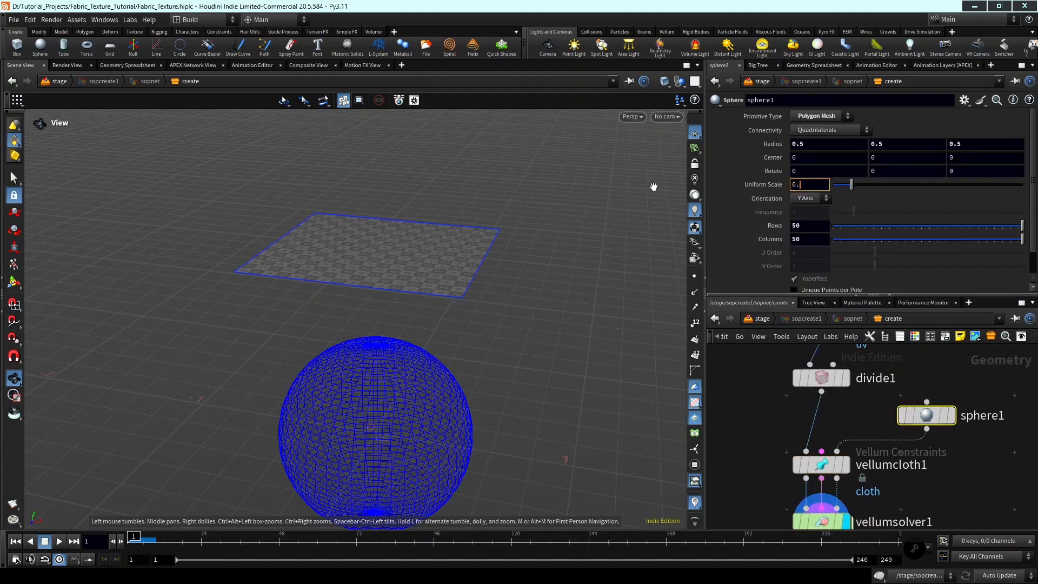
type("0.4")
key("Return")
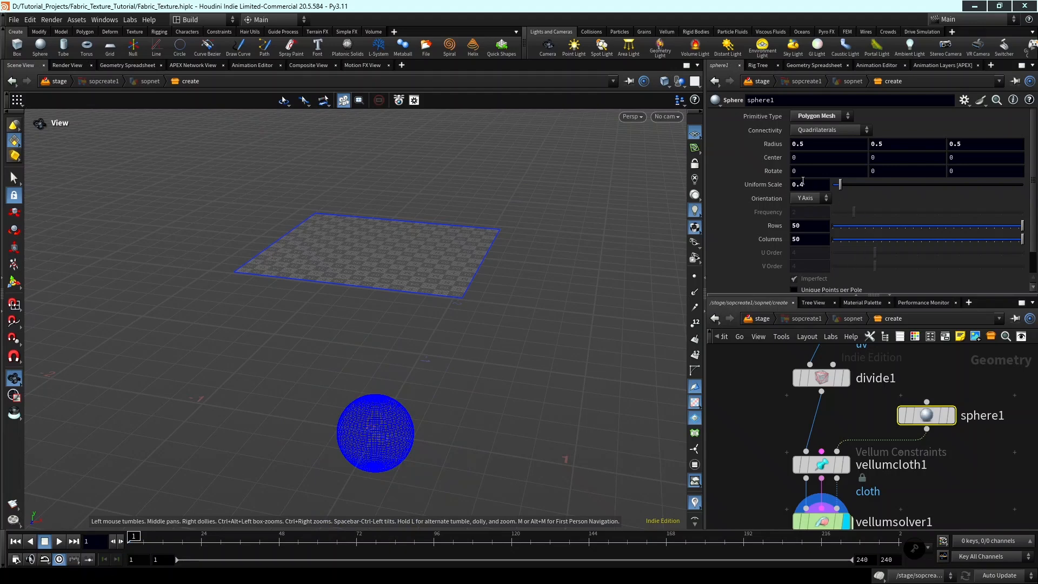
type("5")
key("Return")
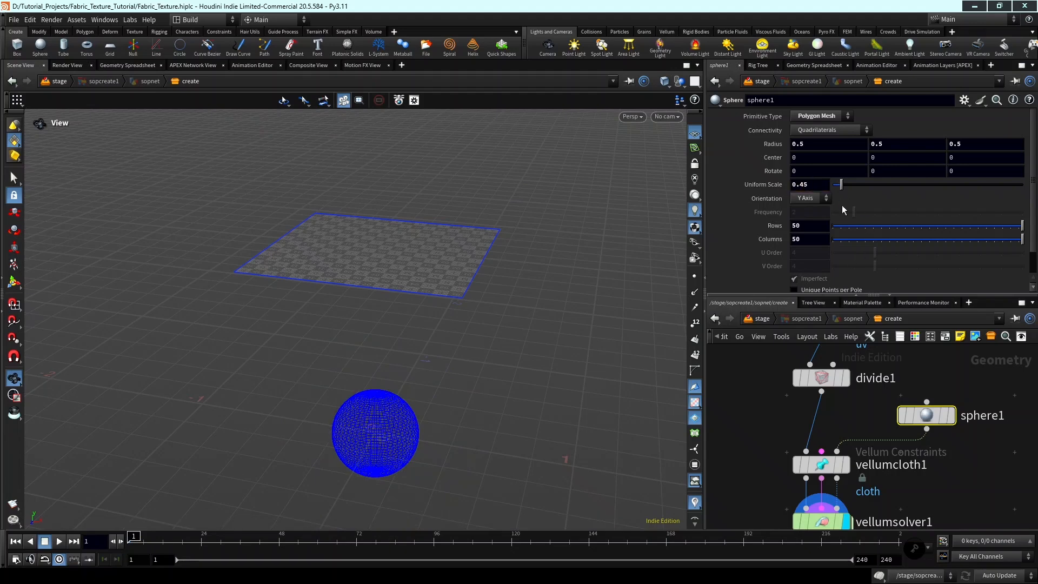
type("4")
key("Return")
On vellumcloth1, set the edge length scale to 0.1 and the bend stiffness multiplier to 0.000001.
left_click(833, 470)
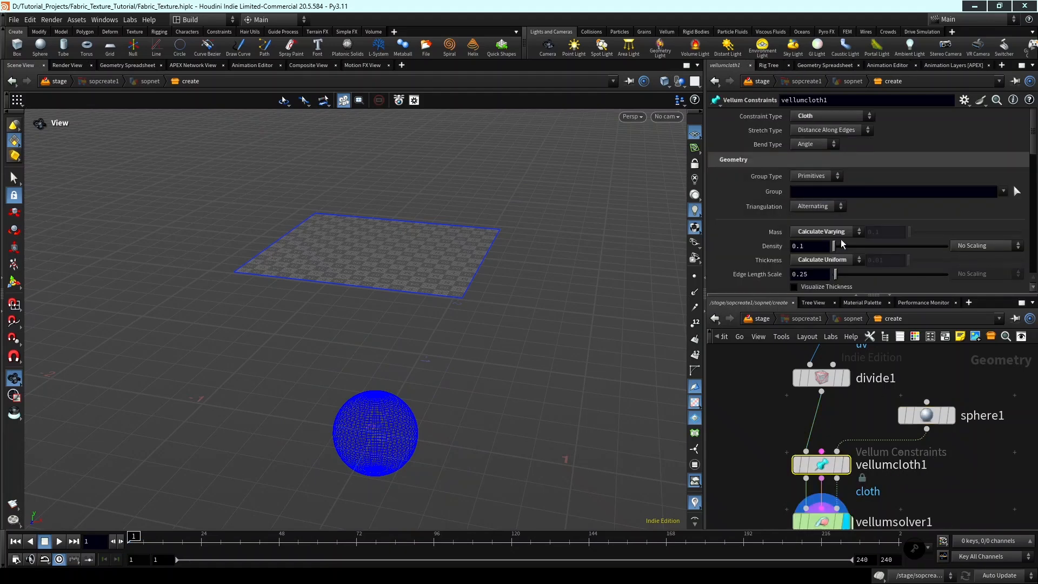
scroll(1014, 186, "down", 4)
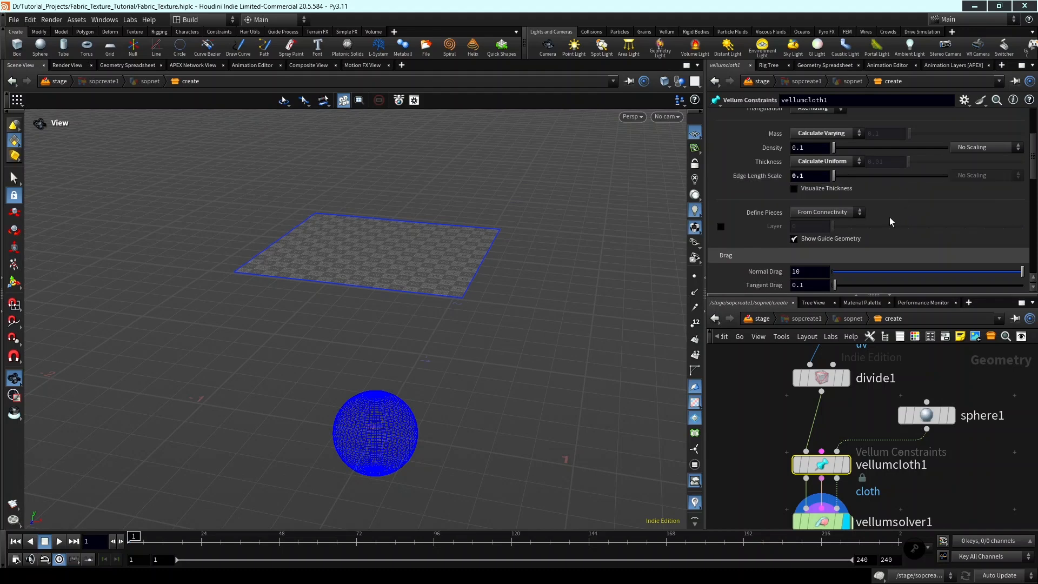
scroll(913, 216, "down", 1)
scroll(915, 216, "down", 10)
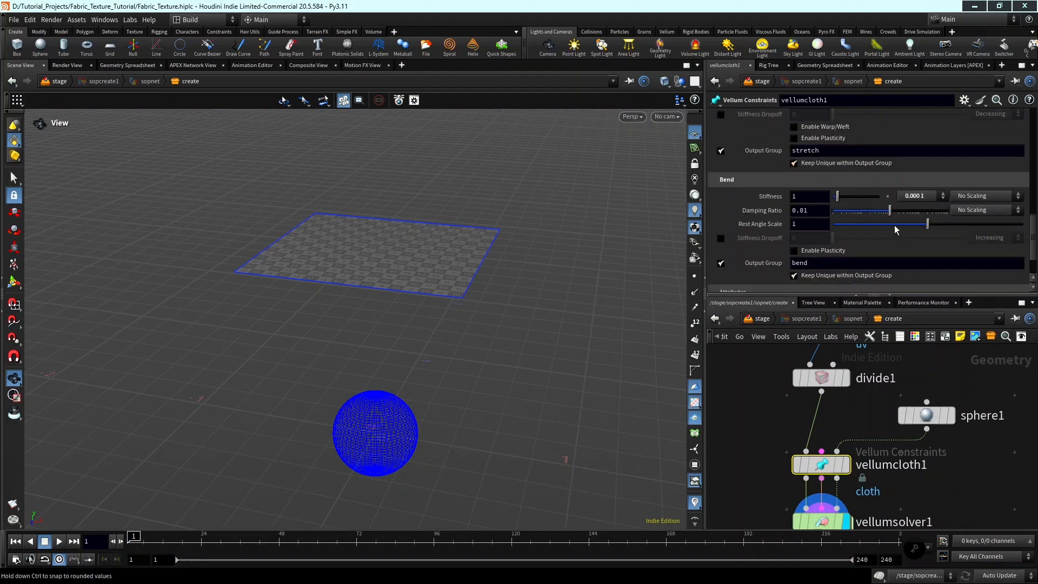
left_click(918, 195)
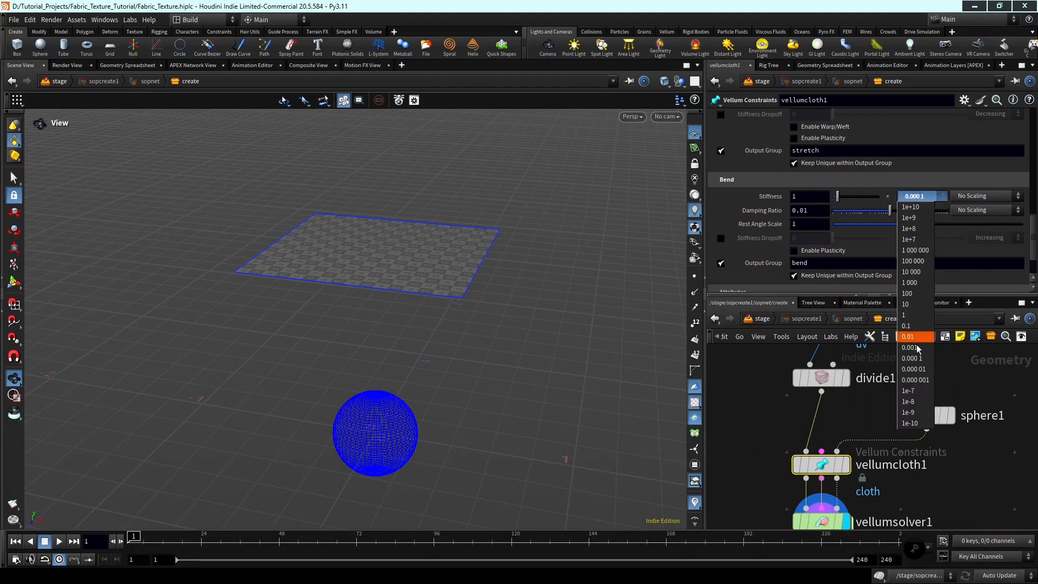
left_click(916, 381)
scroll(967, 453, "down", 3)
middle_click_drag(934, 503, 943, 461)
scroll(922, 454, "up", 4)
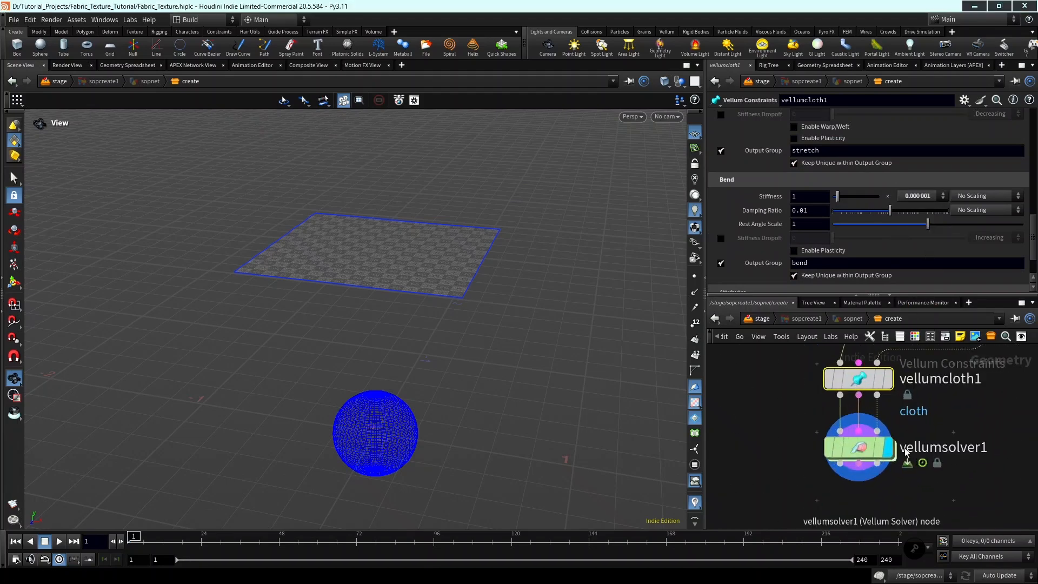
Play the vellumsolver1 simulation from frame 1 to preview the cloth falling over the sphere, then scrub back to frame 12.
left_click(863, 451)
scroll(941, 406, "down", 3)
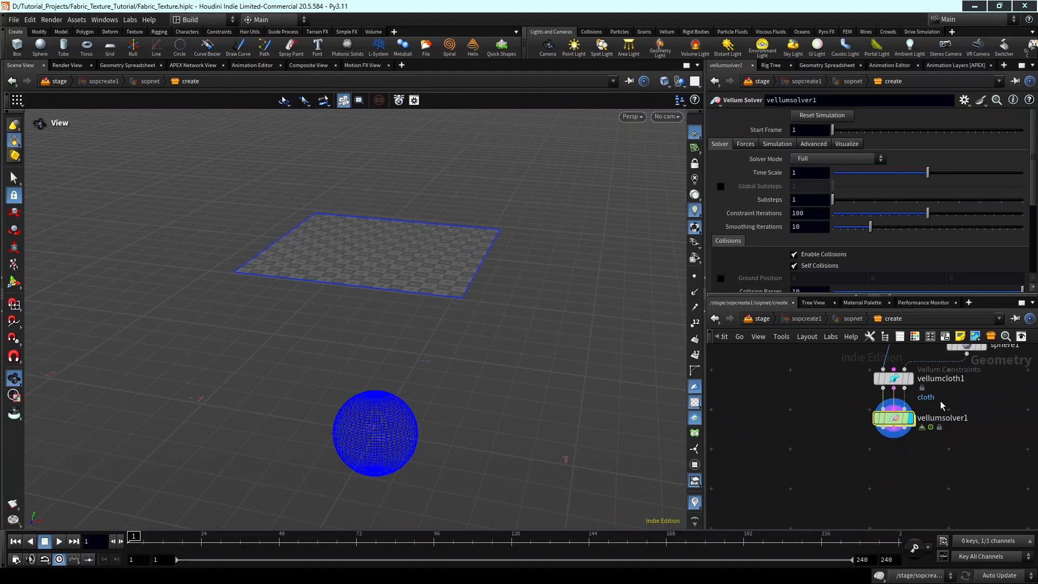
scroll(923, 412, "up", 3)
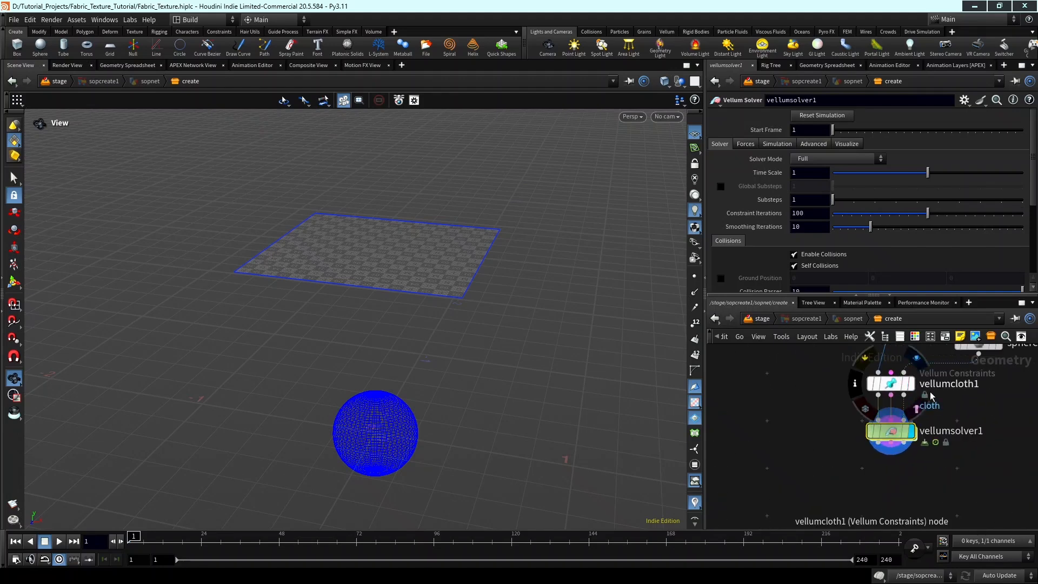
middle_click_drag(931, 421, 931, 428)
left_click_drag(889, 453, 889, 455)
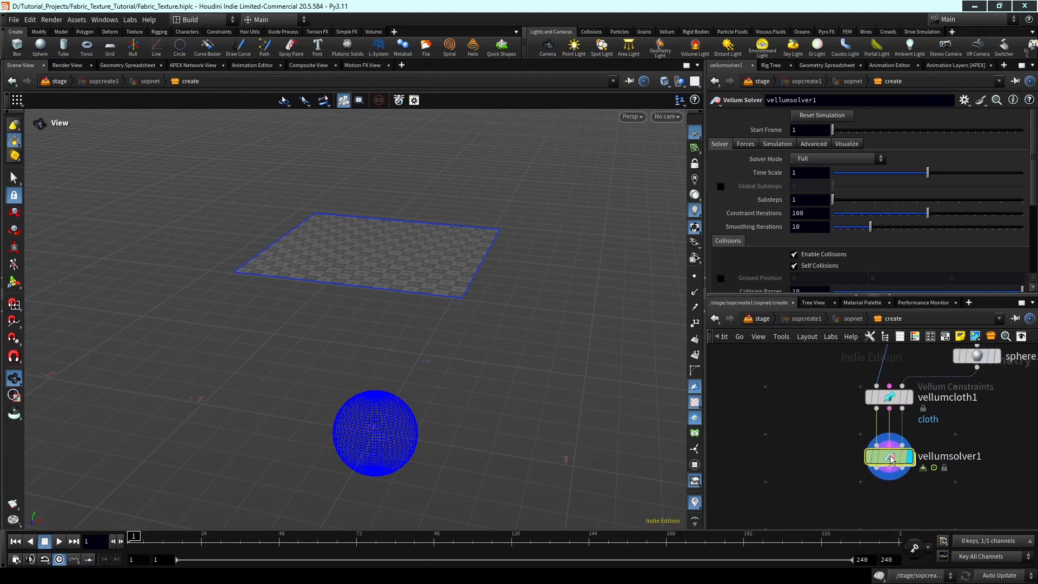
middle_click_drag(956, 449, 932, 452)
left_click_drag(310, 316, 231, 450)
left_click(58, 541)
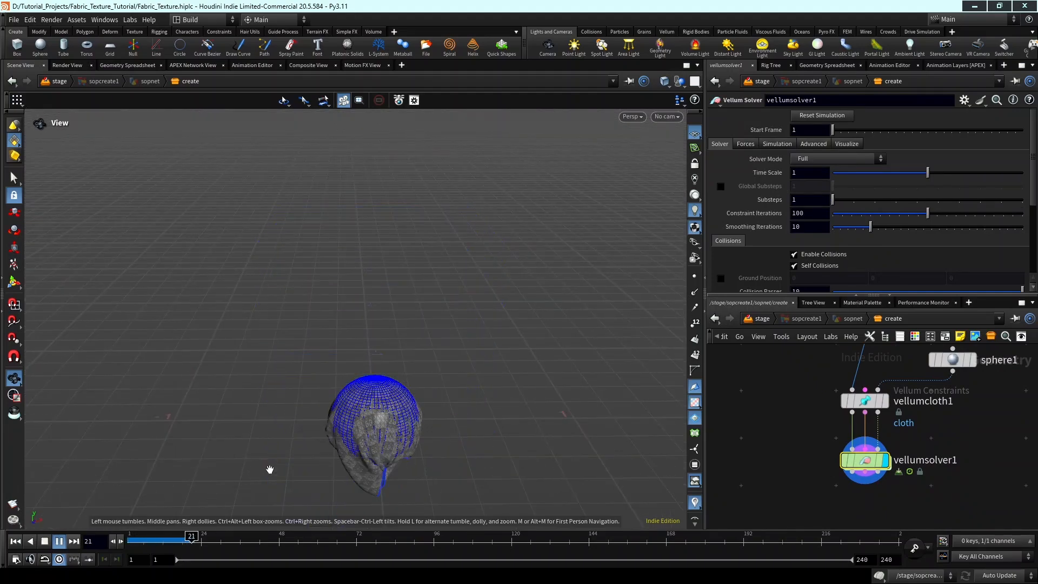
left_click_drag(217, 540, 163, 541)
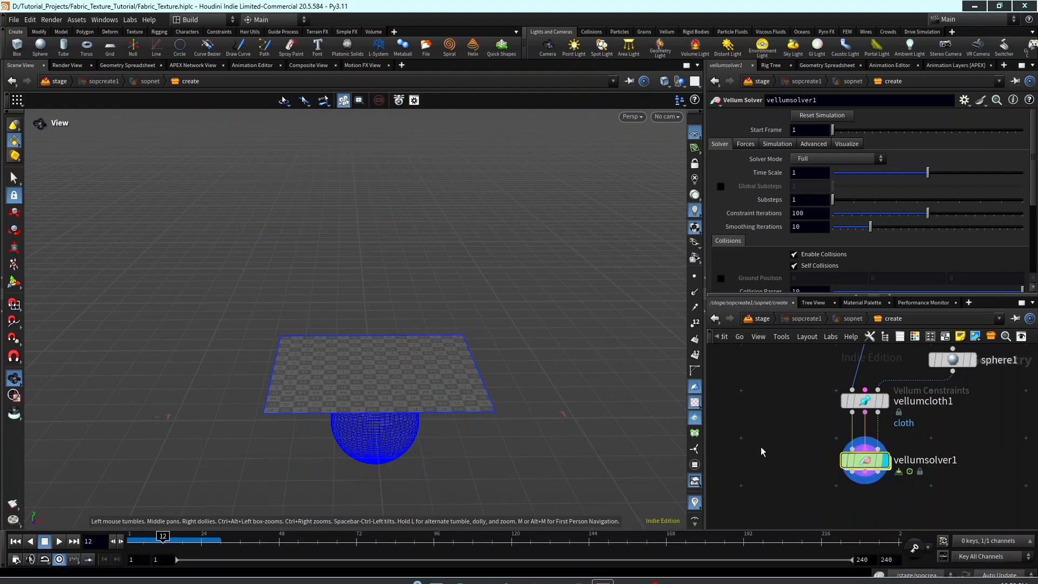
Resume the simulation from frame 12, scrub ahead to examine how the cloth settles, and return the timeline to frame 1.
scroll(806, 464, "down", 1)
middle_click_drag(799, 474, 789, 429)
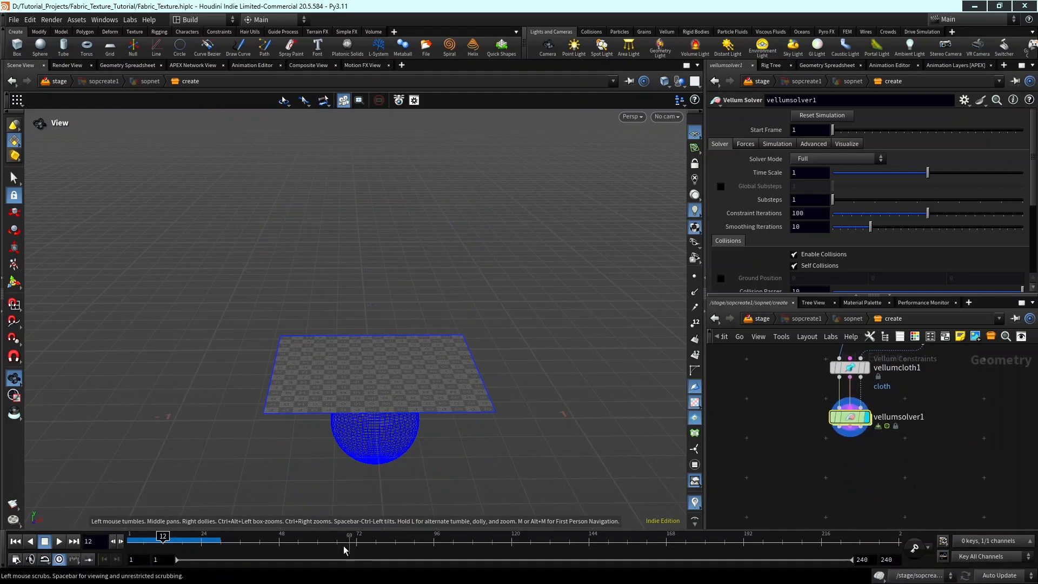
left_click(60, 541)
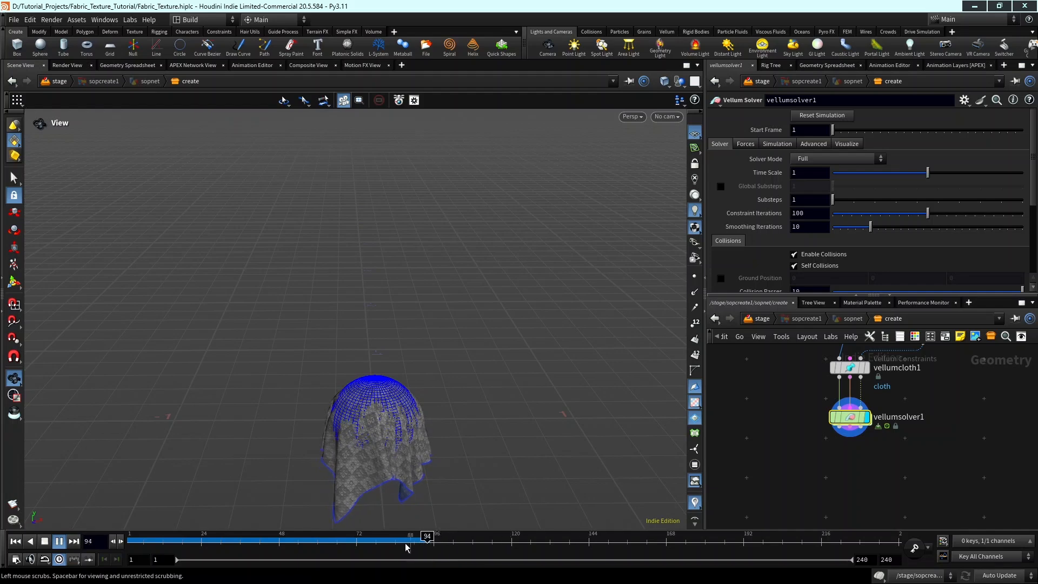
left_click_drag(400, 546, 573, 544)
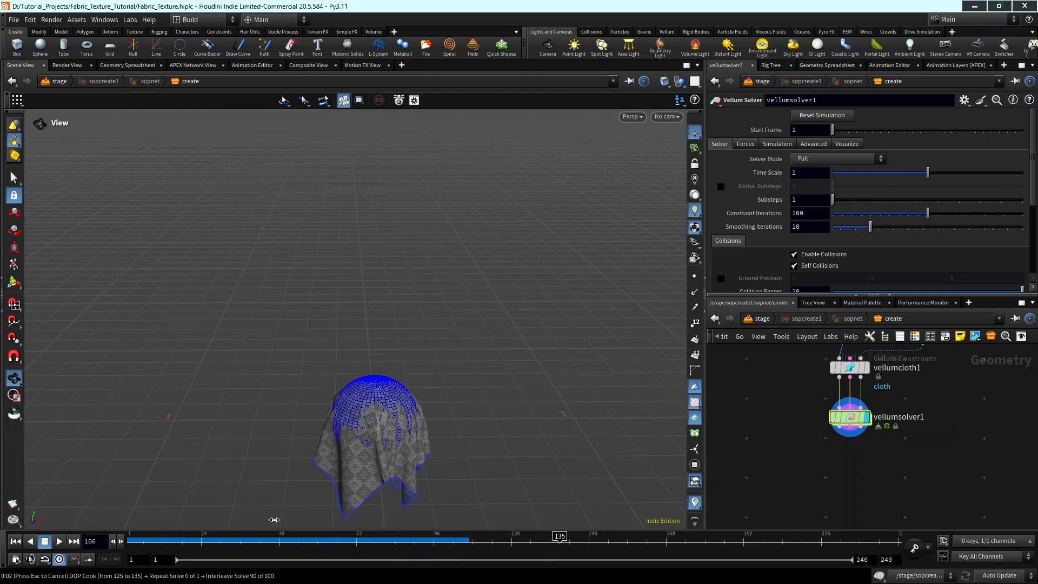
left_click_drag(275, 519, 70, 514)
Set the velocity damping in vellumsolver1's forces to 0.01.
scroll(867, 426, "up", 2)
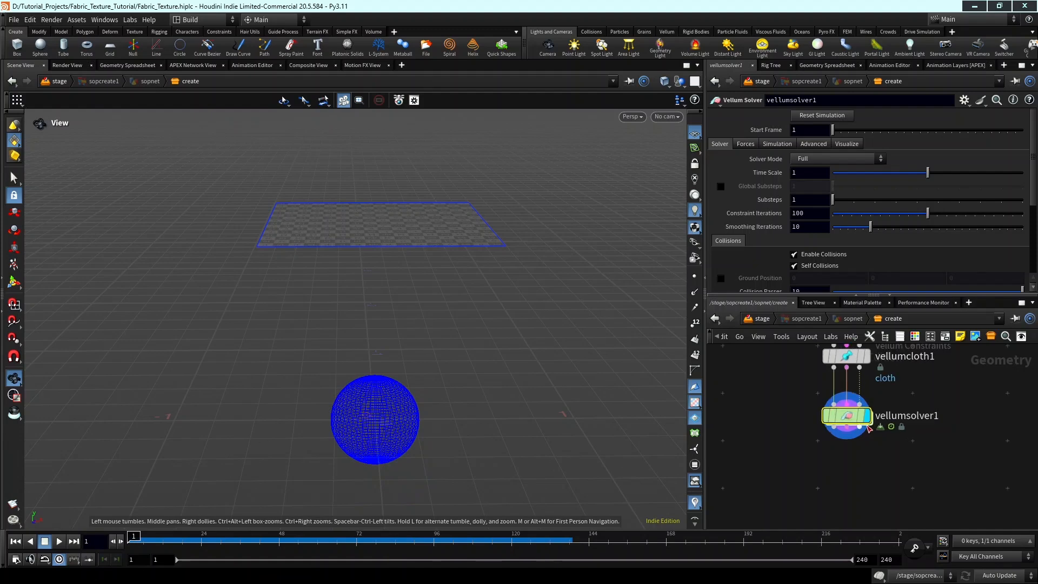
scroll(867, 426, "up", 1)
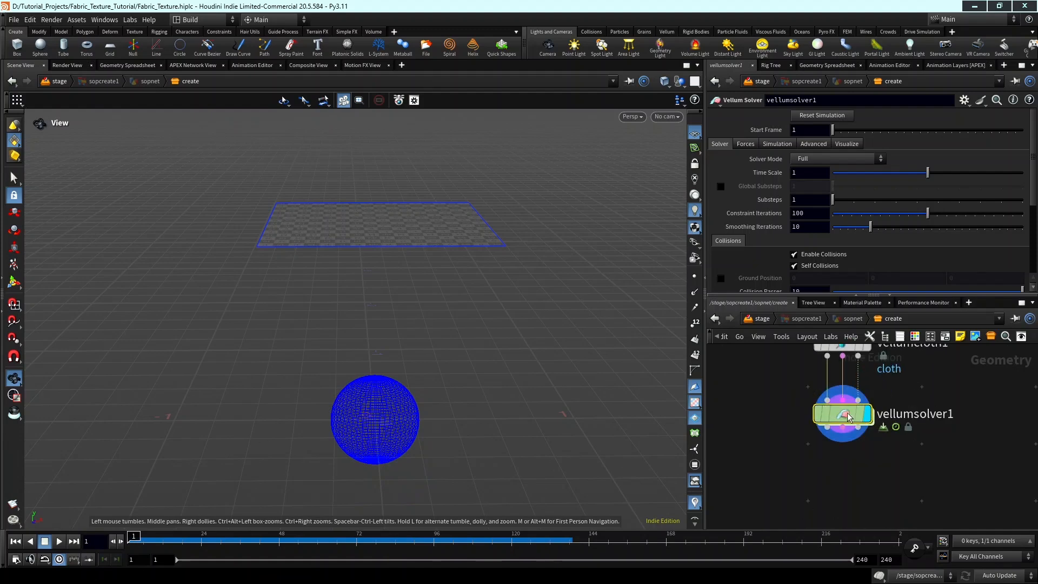
left_click(746, 144)
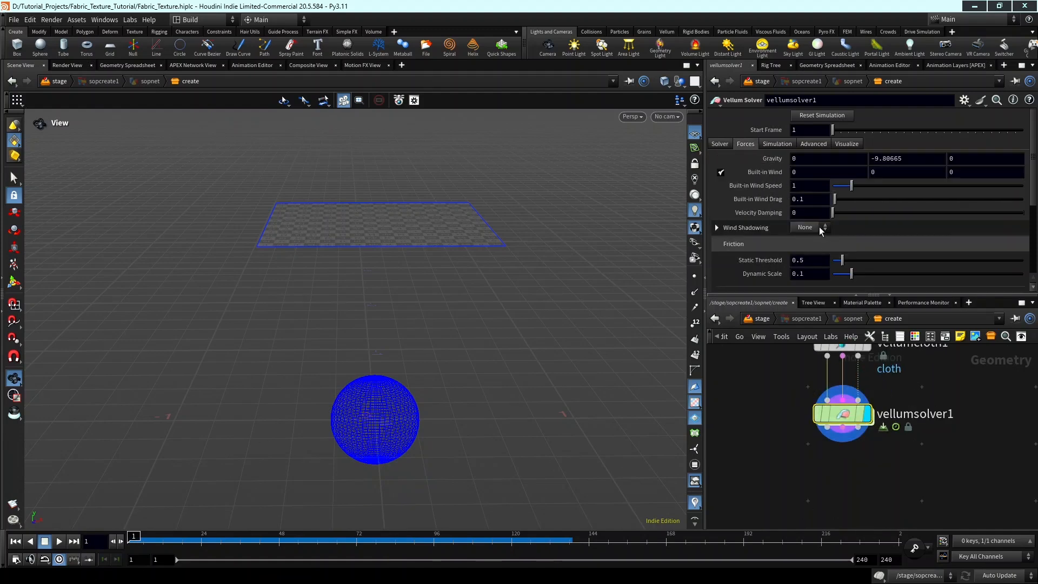
scroll(822, 257, "down", 2)
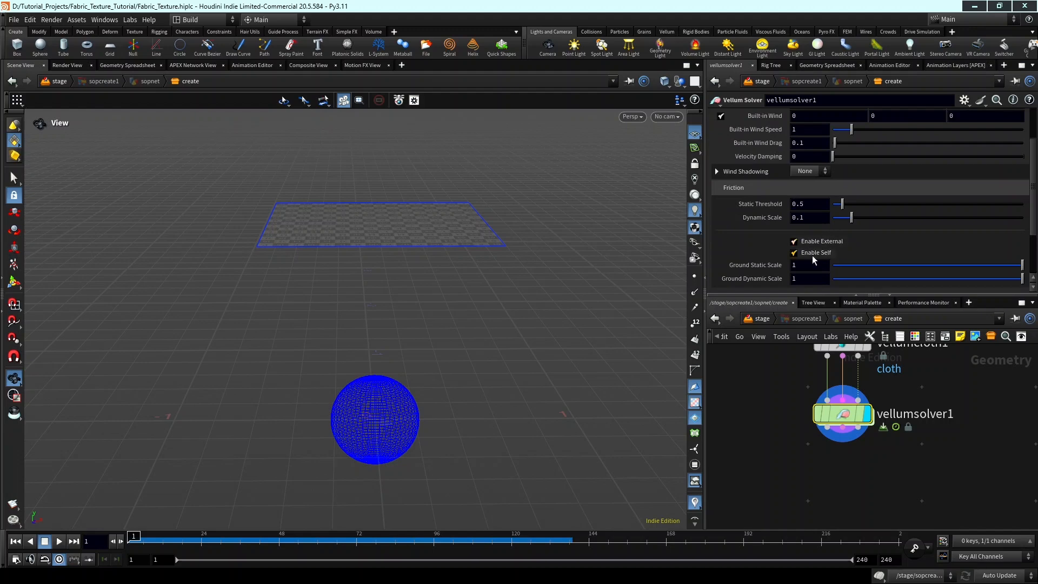
scroll(800, 245, "up", 2)
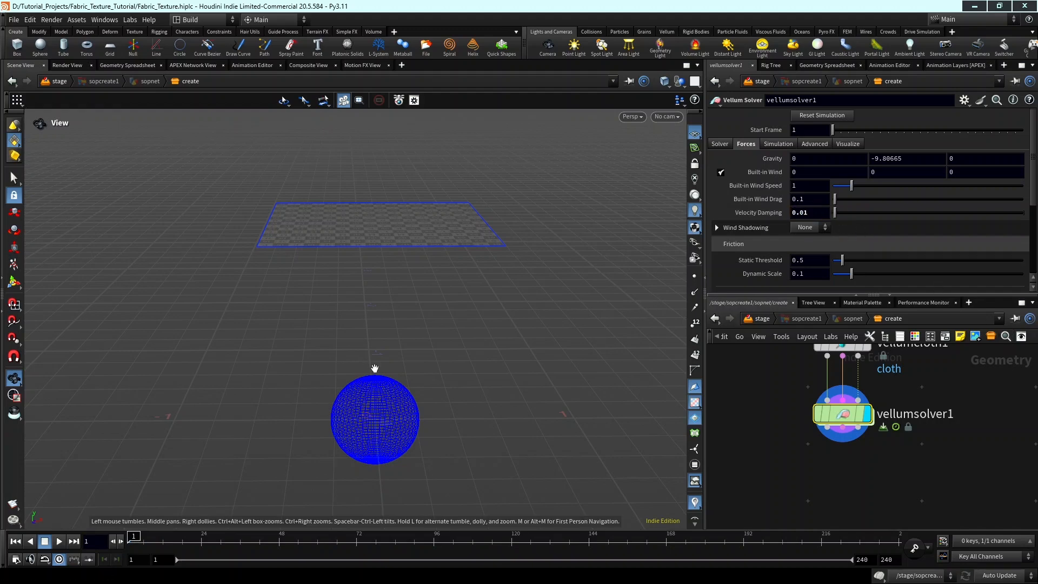
Replay the damped cloth simulation, stop it at frame 144 and inspect the draped folds up close.
left_click_drag(412, 373, 187, 446)
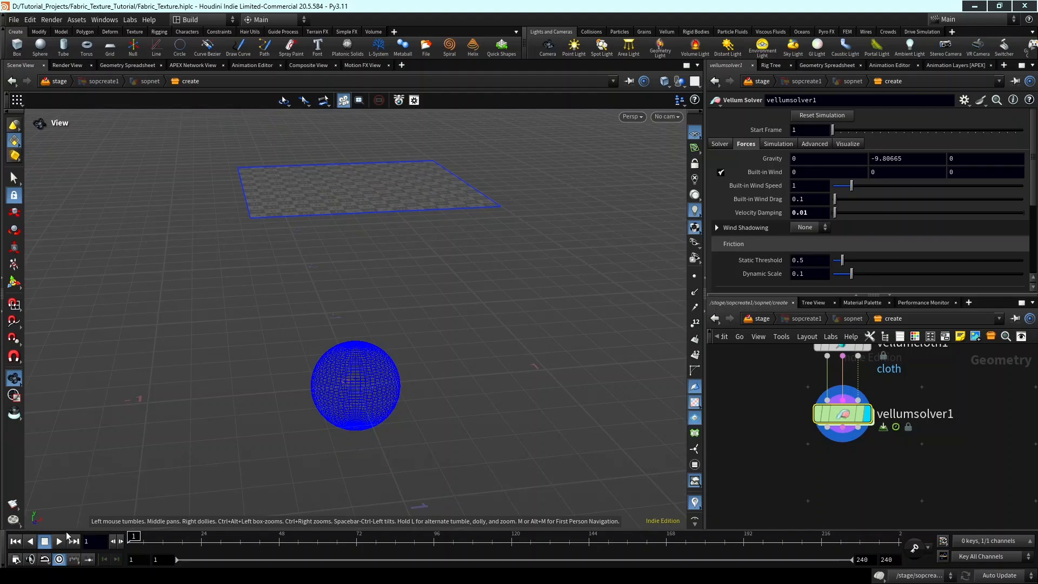
left_click(59, 541)
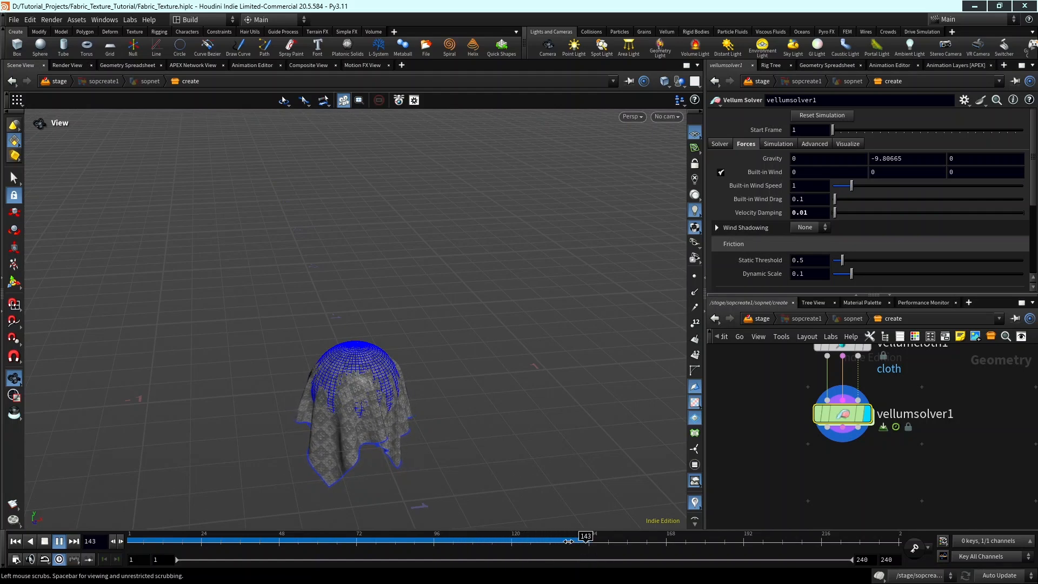
left_click(585, 541)
middle_click_drag(393, 459, 412, 384)
scroll(375, 373, "up", 4)
left_click_drag(377, 381, 415, 323)
Add a Vellum Post-Process node below vellumsolver1 with its inputs connected to the solver, and display it.
scroll(780, 455, "down", 2)
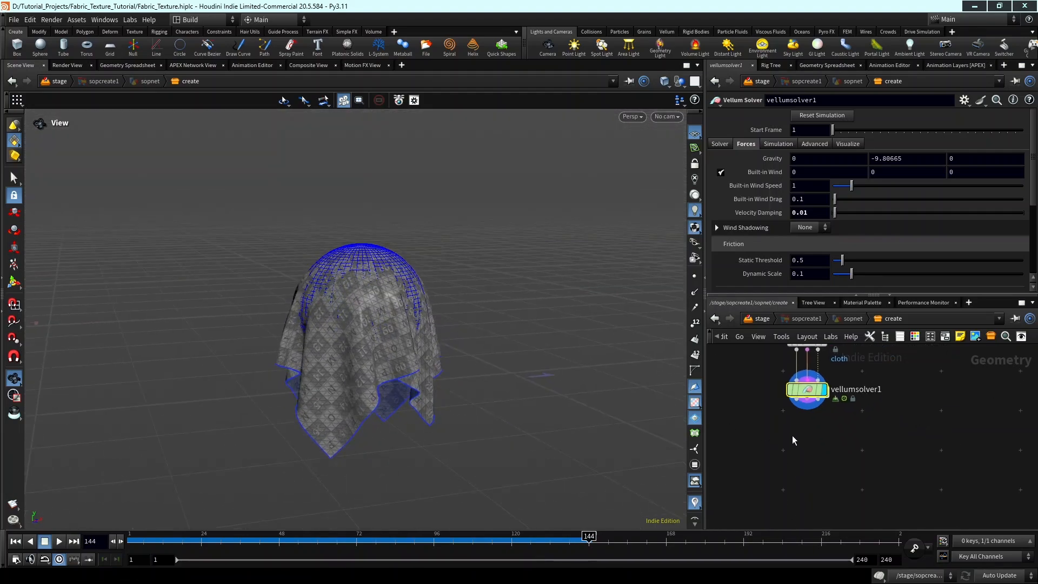
key("Tab")
type("VELLUM POST")
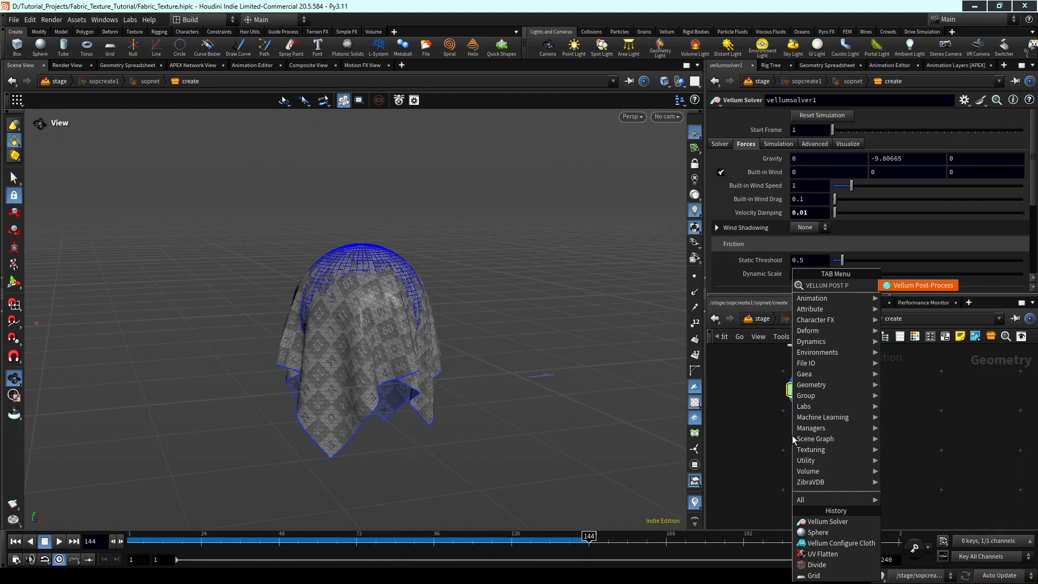
key("Return")
left_click(803, 403)
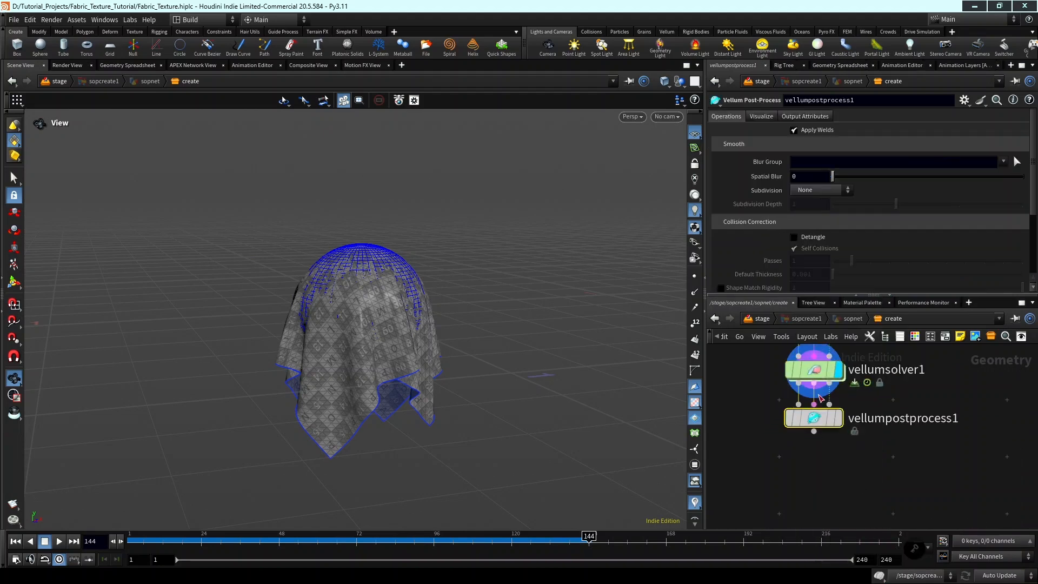
scroll(340, 327, "up", 2)
scroll(340, 327, "up", 3)
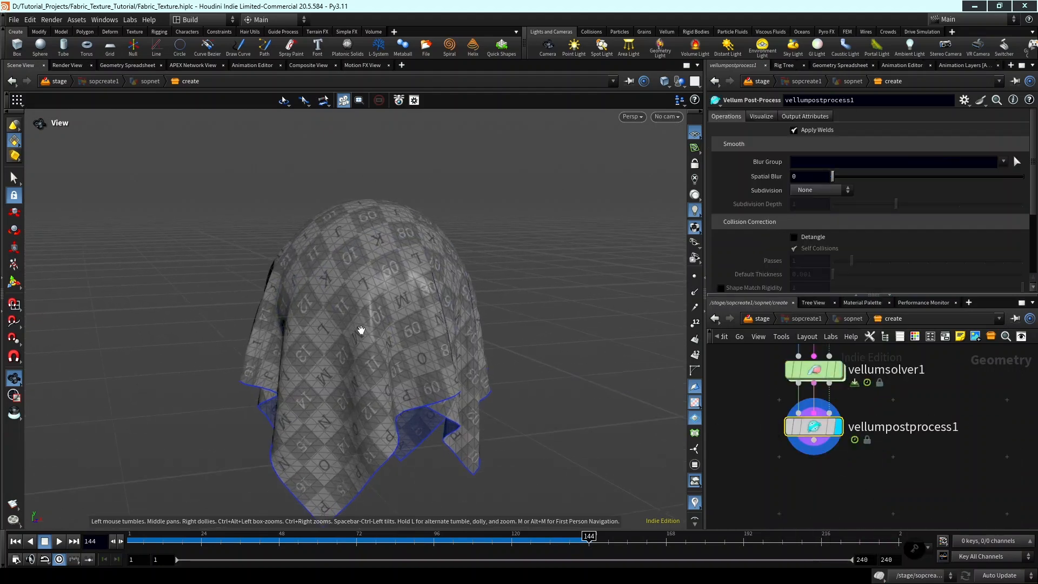
Set vellumpostprocess1's subdivision to Loop and check the smoothed cloth.
left_click(818, 193)
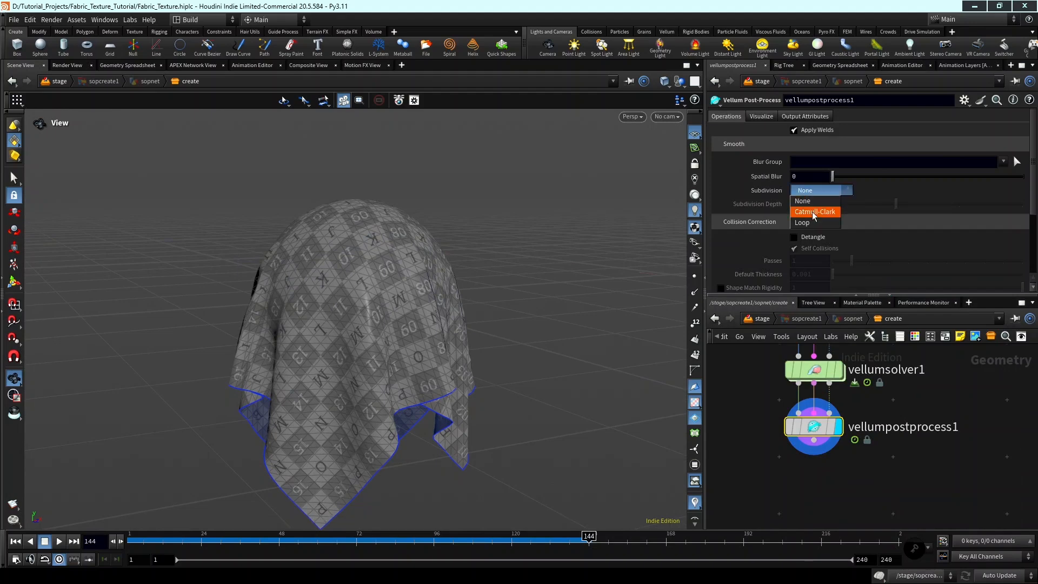
left_click(826, 218)
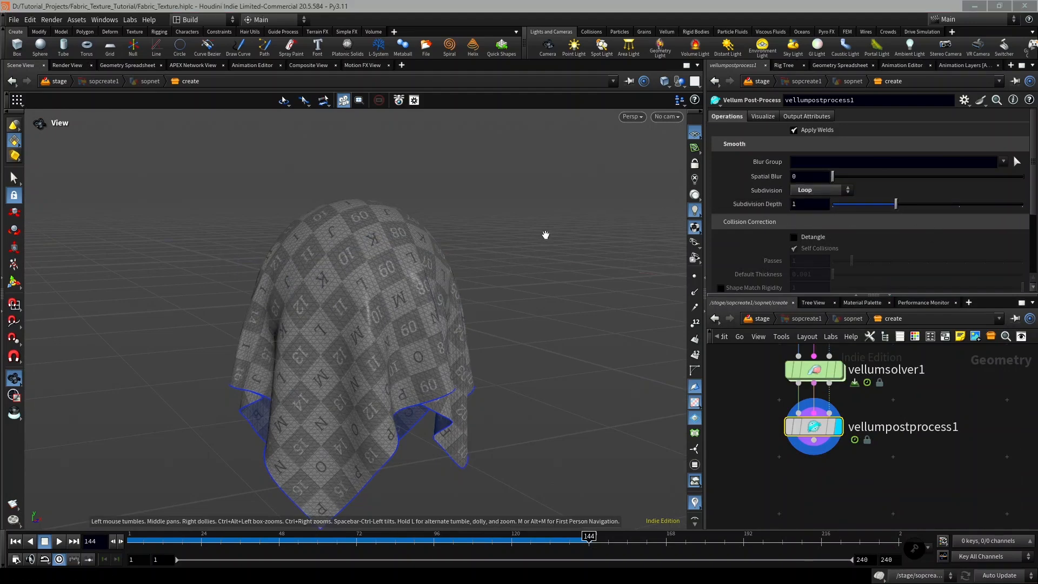
left_click_drag(545, 235, 420, 272)
Add a Normal node connected below vellumpostprocess1 and display it.
middle_click_drag(887, 490, 888, 449)
key("Tab")
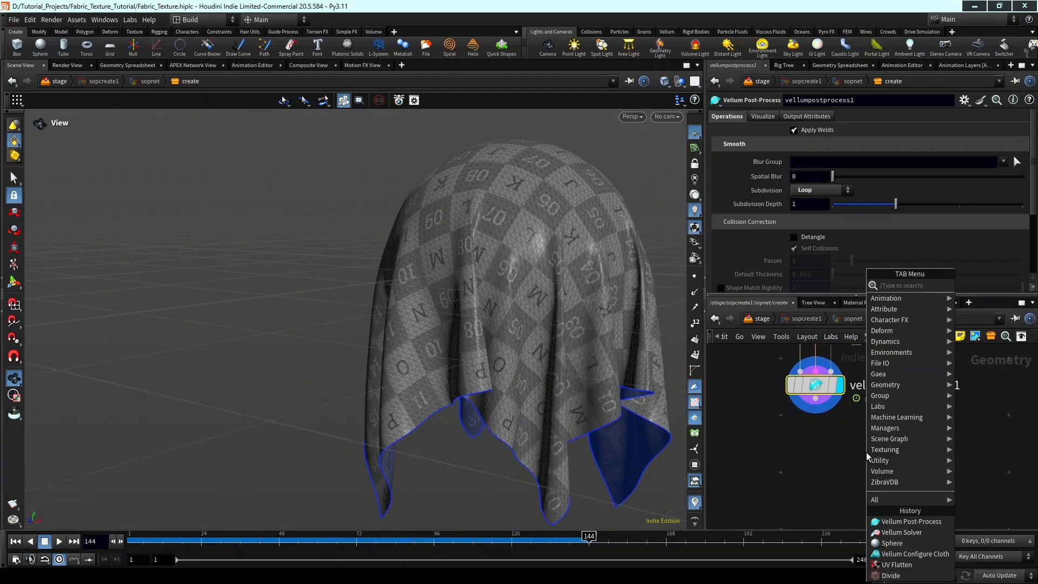
type("normal")
key("Return")
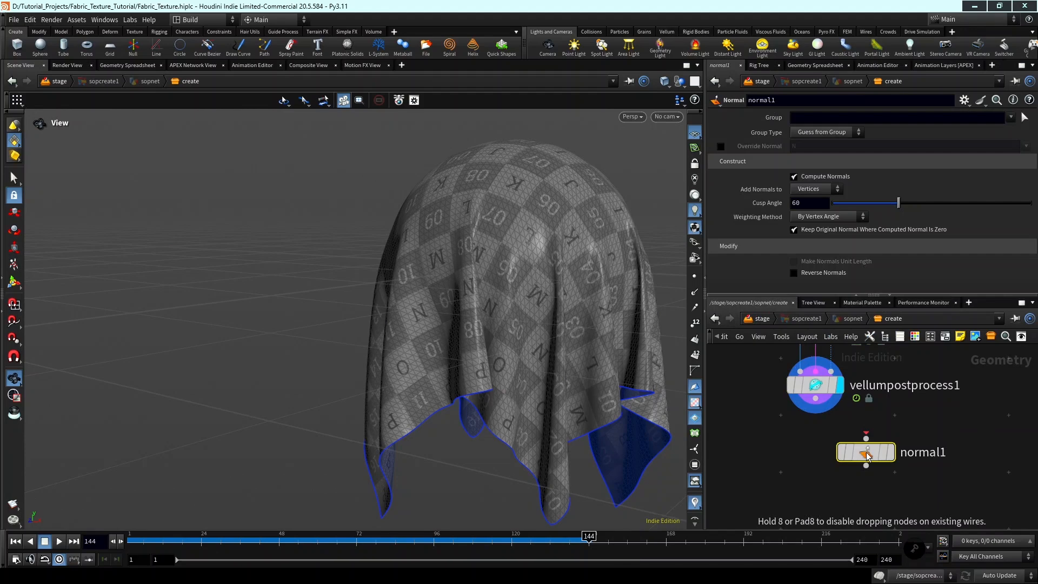
scroll(866, 453, "up", 1)
left_click_drag(806, 388, 806, 443)
left_click(896, 455)
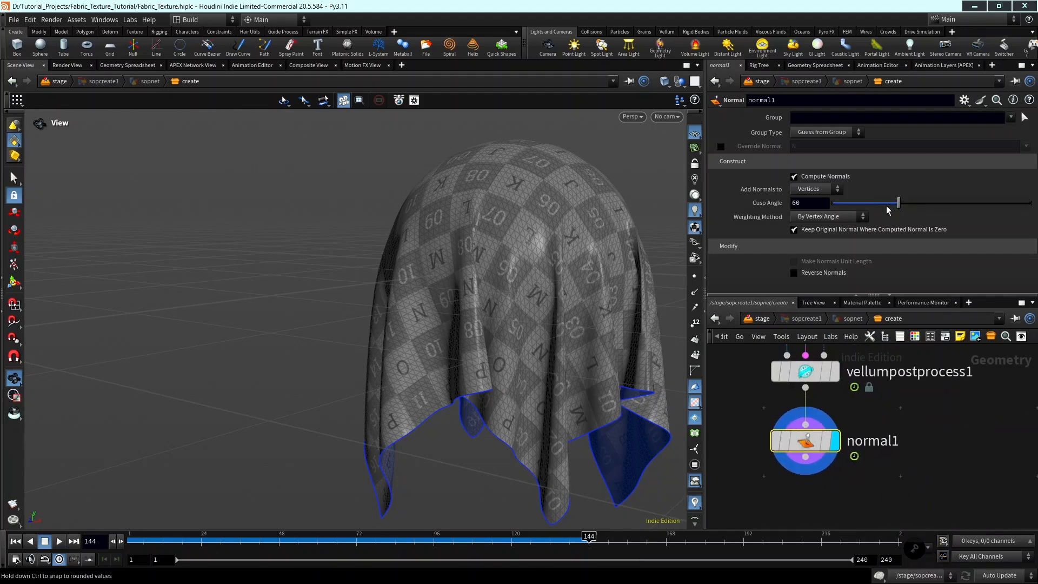
Raise normal1's cusp angle to 180 and inspect the shading across the cloth folds.
left_click_drag(899, 204, 1030, 206)
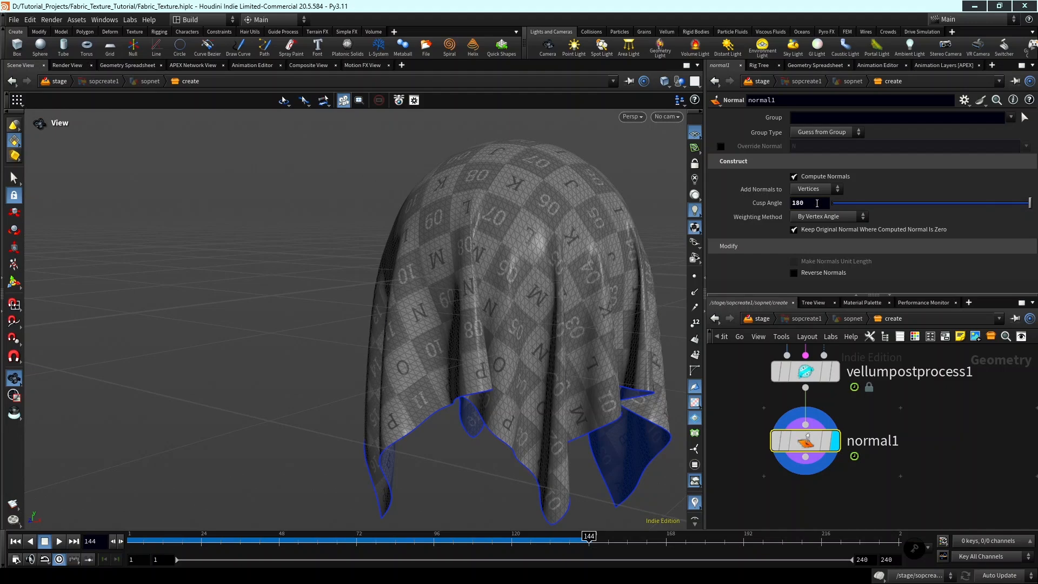
middle_click_drag(848, 370, 859, 375)
left_click_drag(485, 324, 473, 277)
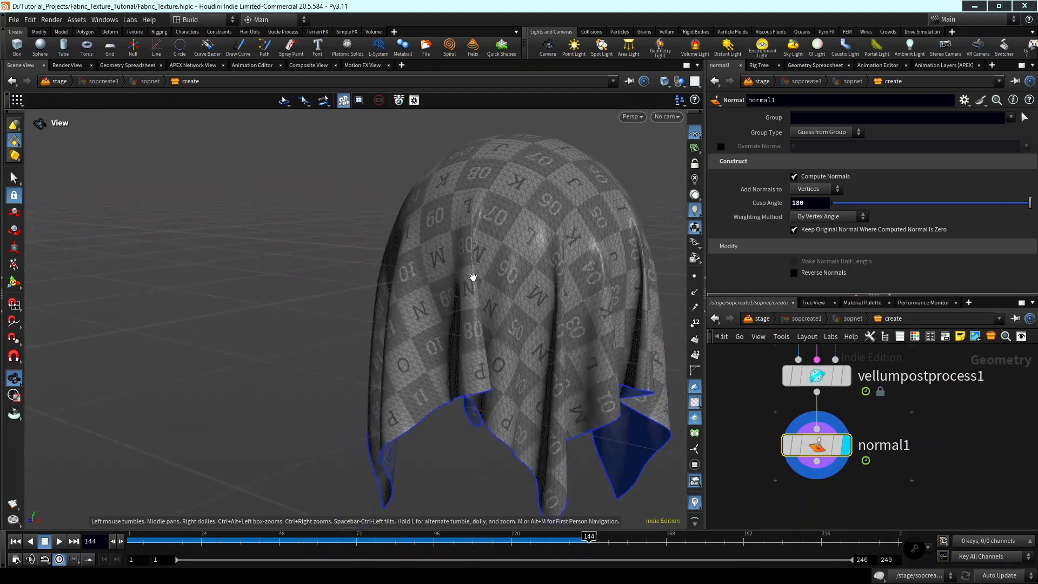
right_click_drag(473, 277, 470, 239)
left_click_drag(470, 239, 490, 266)
middle_click_drag(491, 265, 528, 312)
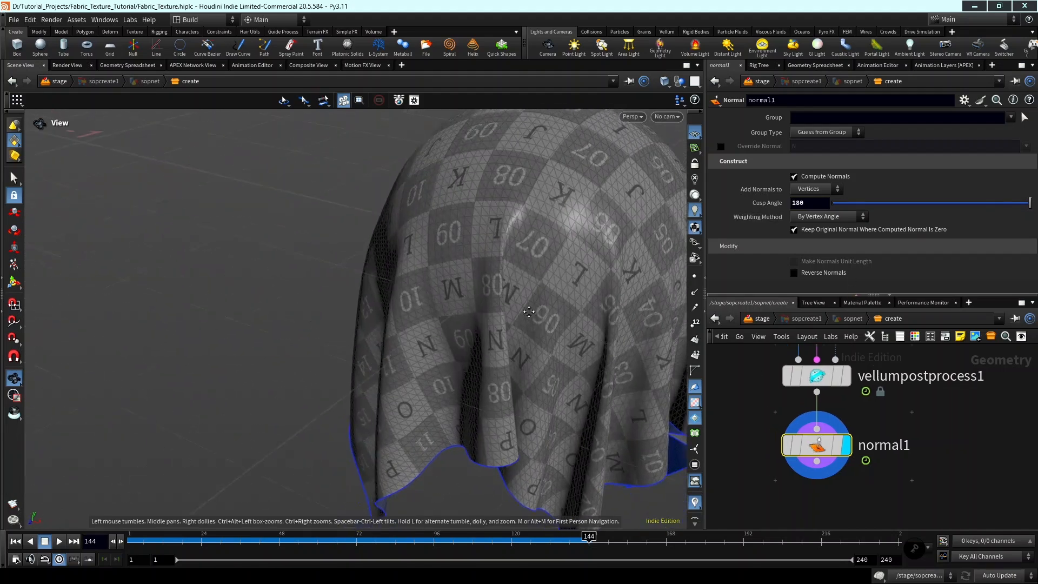
Add a Null connected below normal1, rename it OUT_CLOTH and display it.
key("Tab")
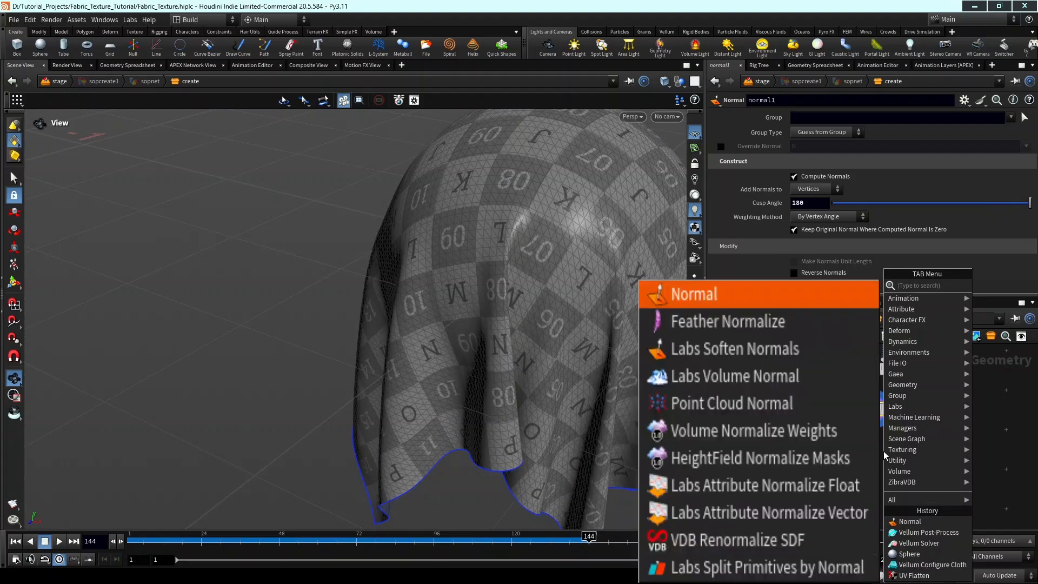
left_click(883, 451)
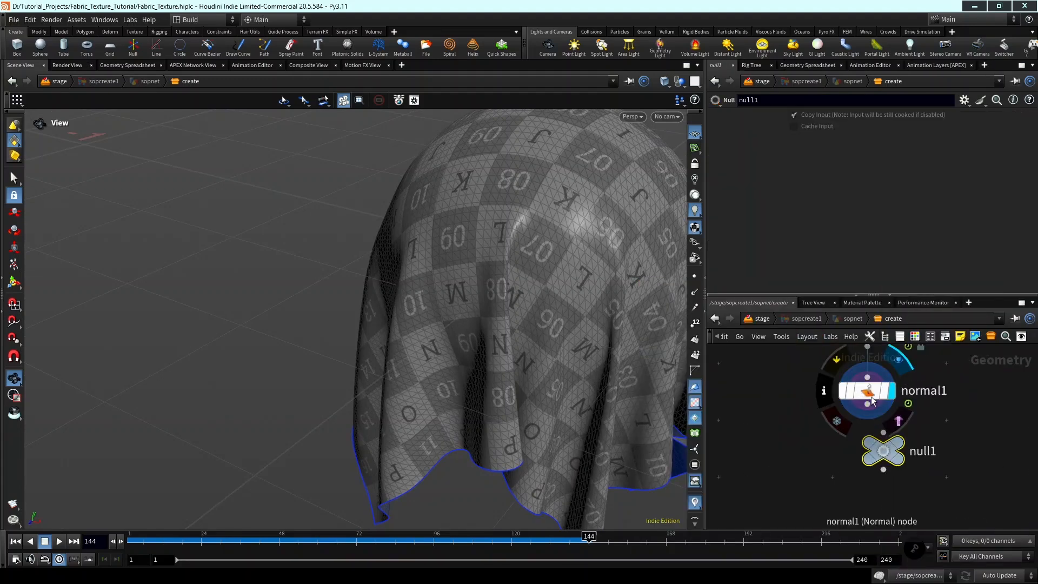
double_click(922, 450)
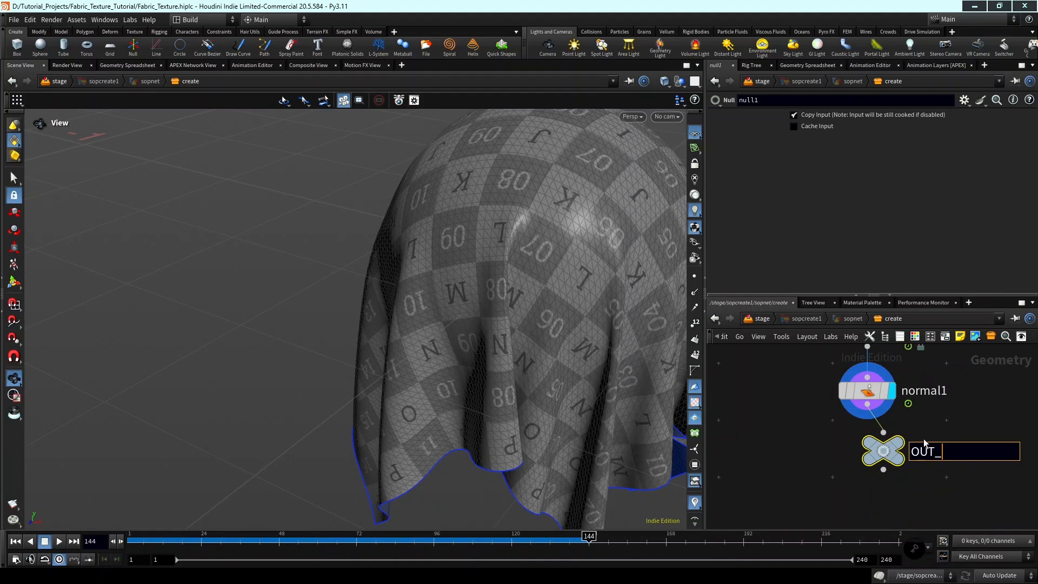
type("OUT_CLOTH")
key("Return")
scroll(917, 441, "up", 2)
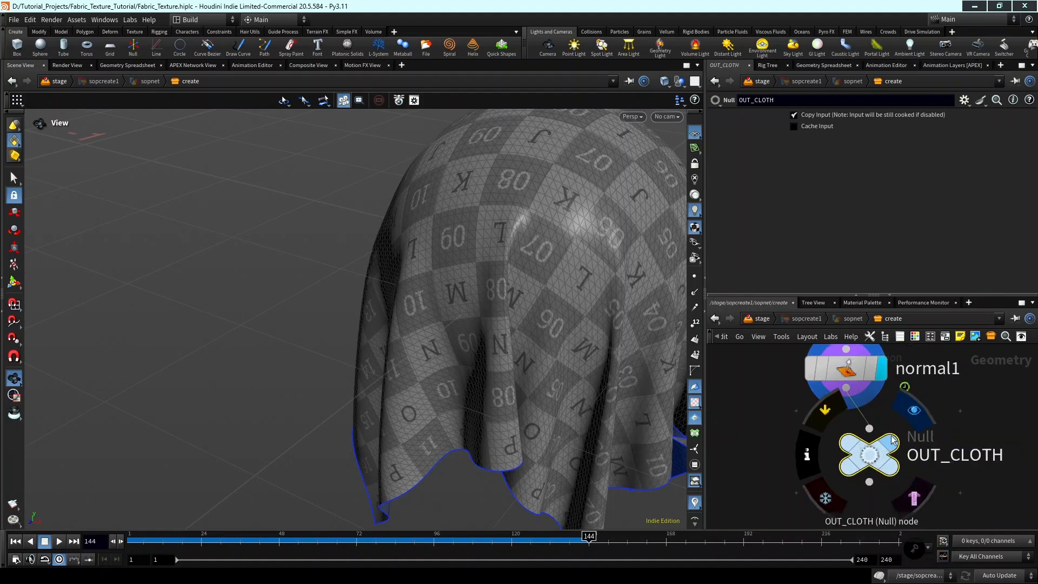
left_click(888, 444)
left_click_drag(872, 456, 848, 460)
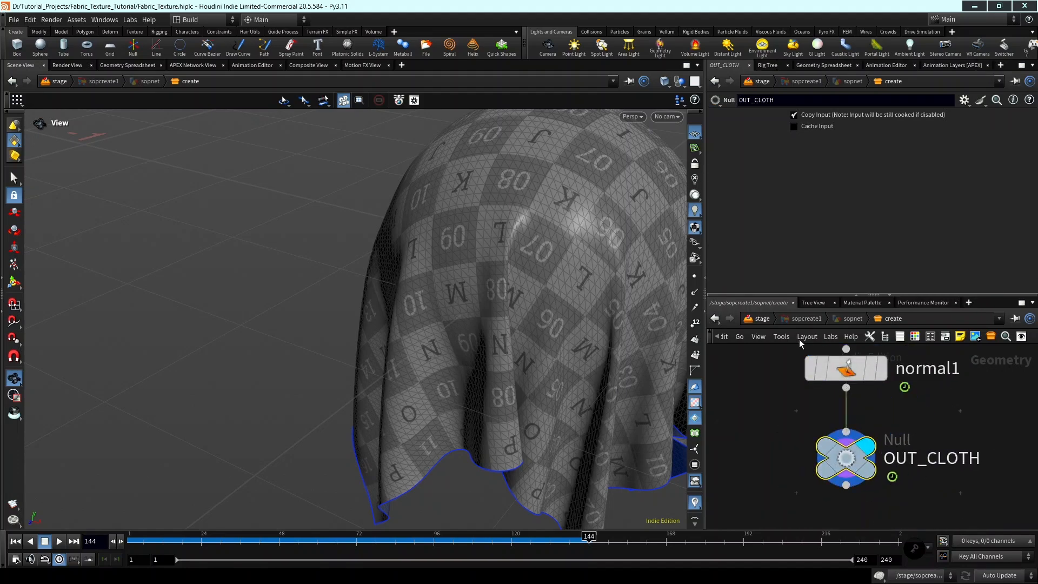
Return to the stage network and frame the whole draped cloth in the viewport.
left_click(764, 319)
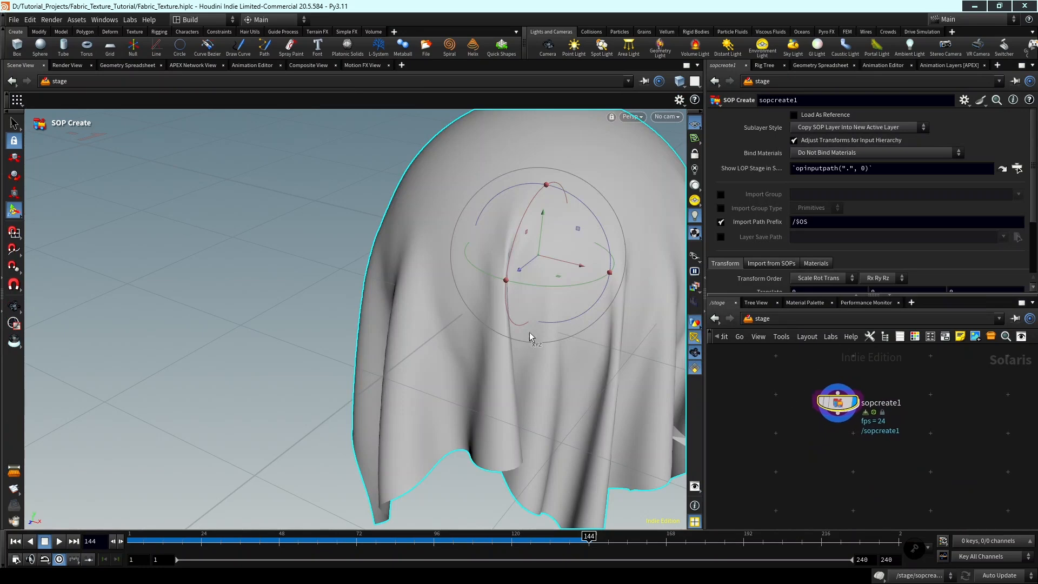
key("space+f")
left_click_drag(469, 325, 493, 305)
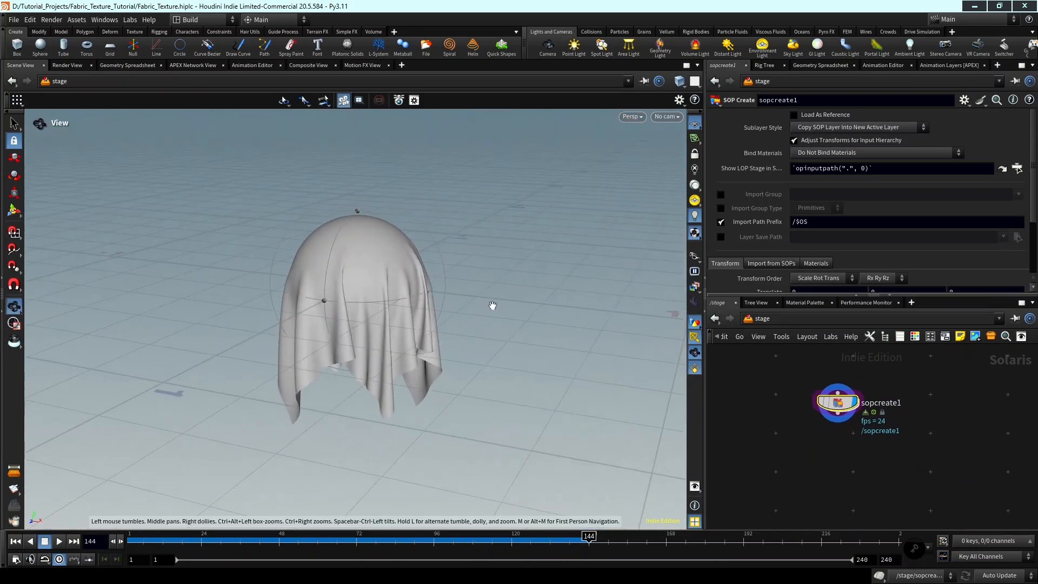
Set the viewport background color scheme to Grey and undo the accidental transform of the cloth.
key("d")
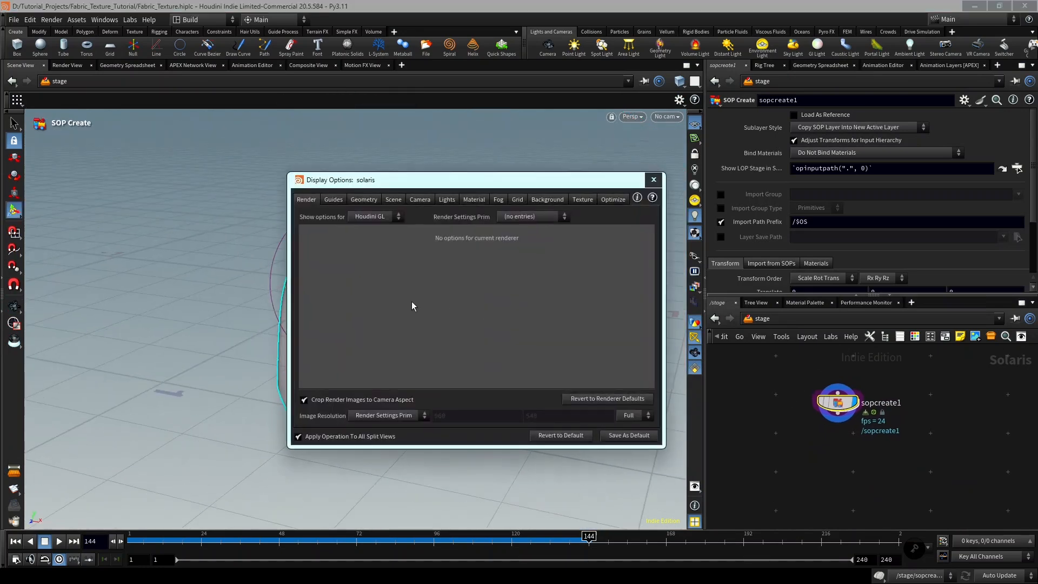
left_click(548, 200)
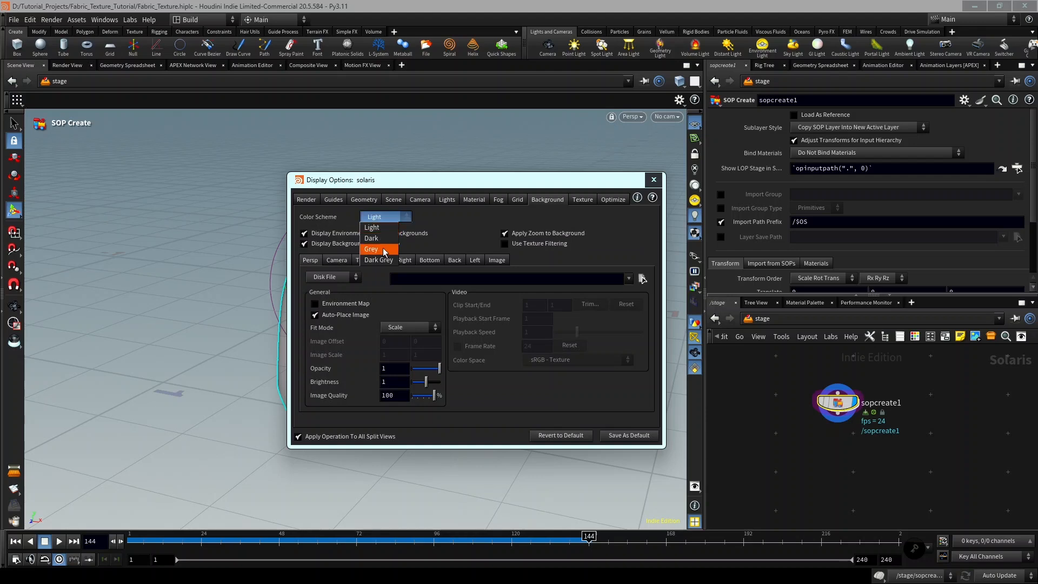
left_click(384, 250)
left_click(654, 179)
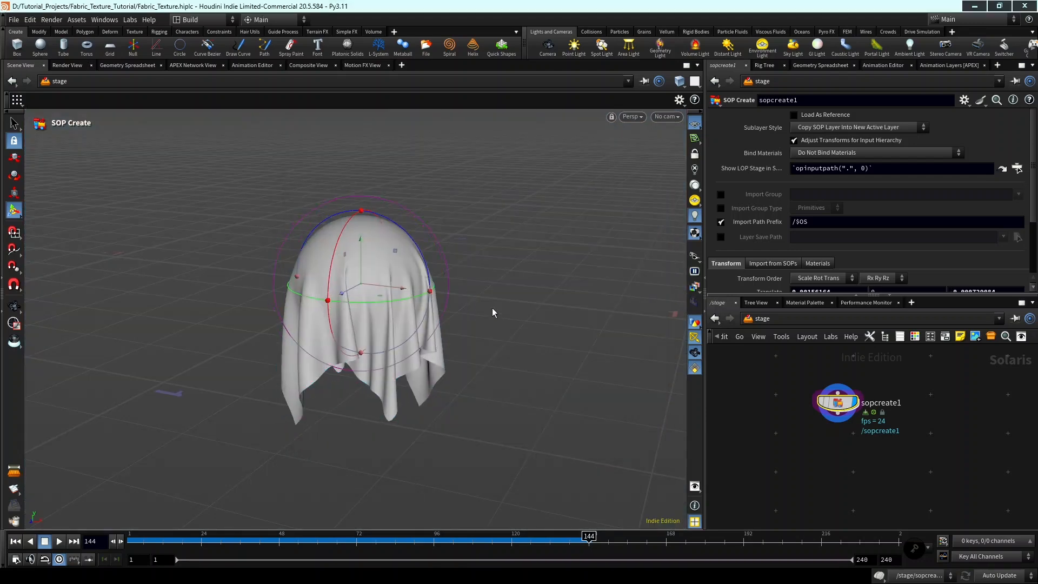
key("ctrl+z")
key("ctrl+z")
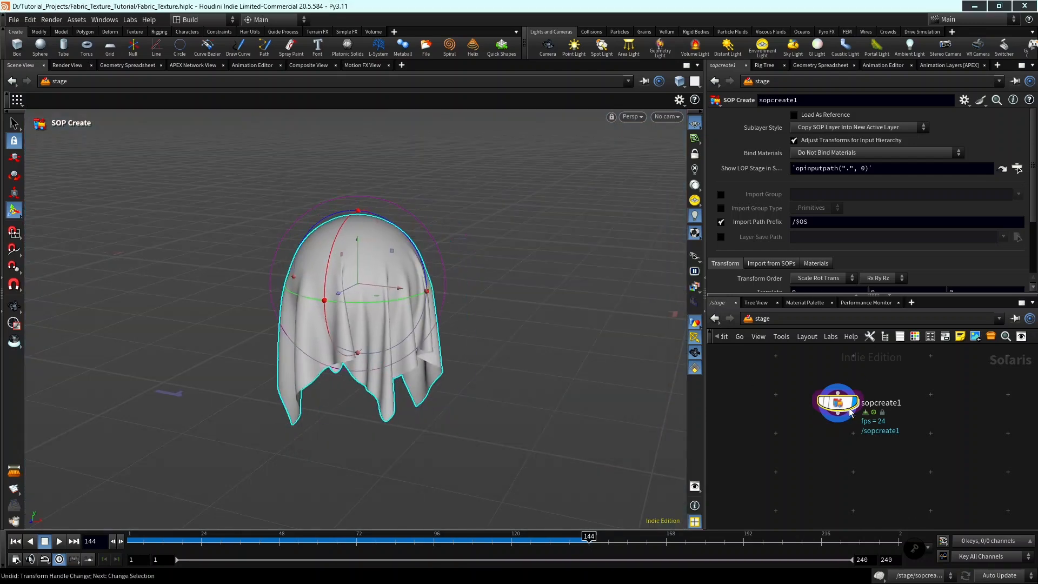
Inside sopcreate1's geometry network, insert a Time Shift node between vellumpostprocess1 and normal1.
double_click(844, 405)
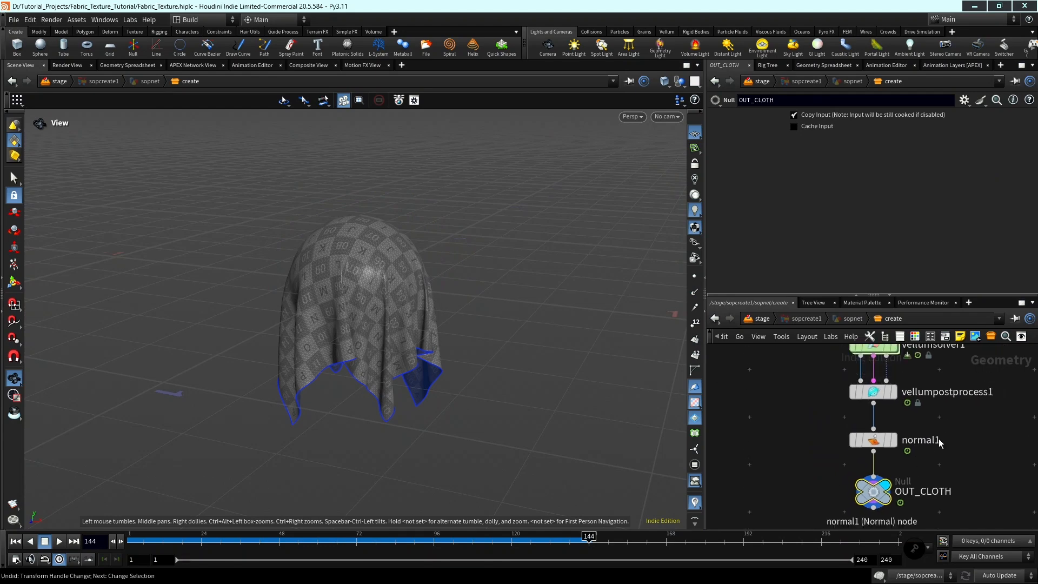
key("Tab")
type("T")
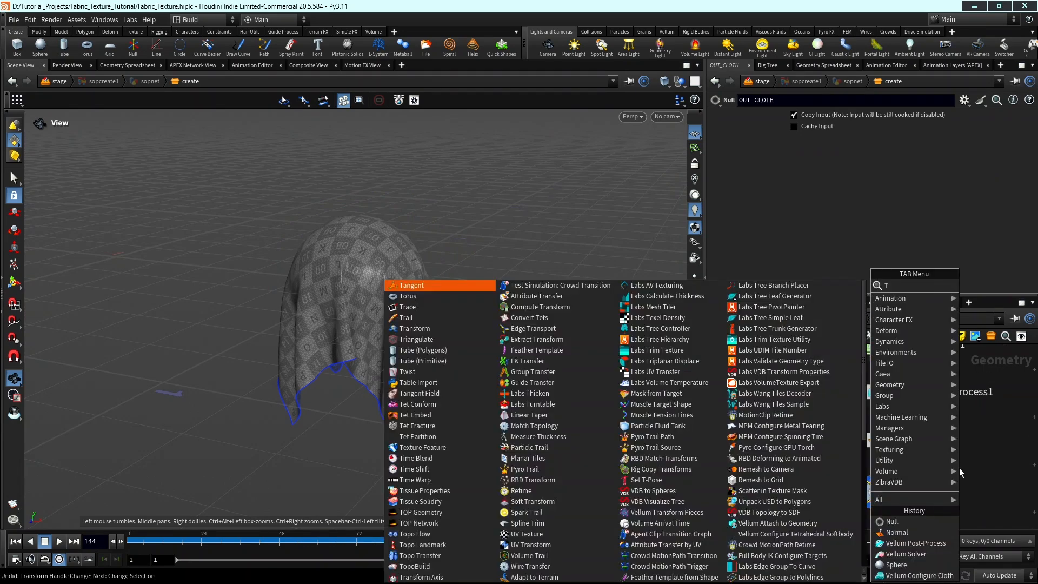
type("imesh")
key("Return")
left_click(959, 468)
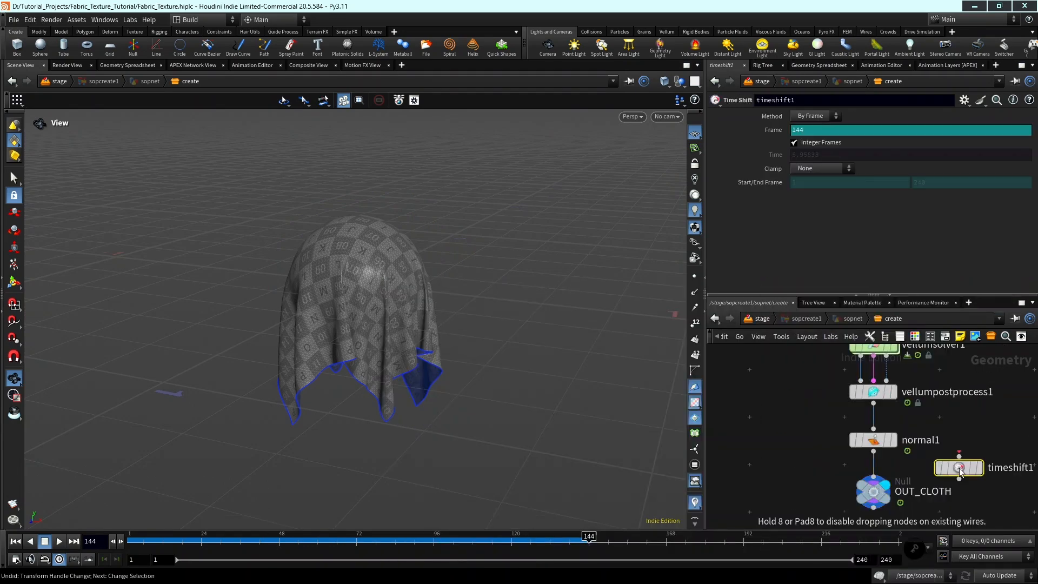
left_click_drag(960, 471, 857, 400)
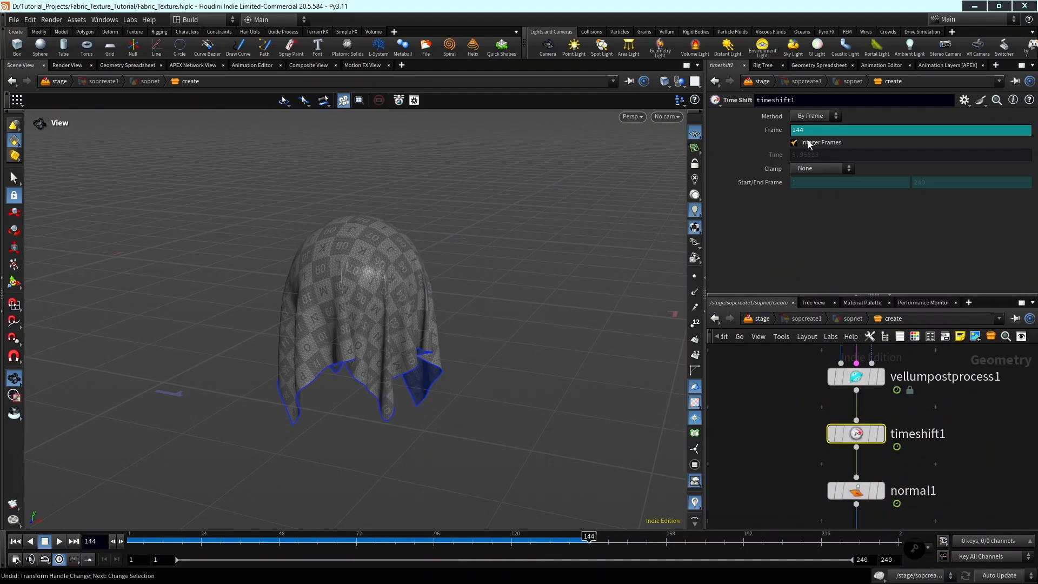
Delete the expression from timeshift1's Frame value so it holds frame 144, and move the timeline to frame 1.
left_click(770, 131, "ctrl+shift")
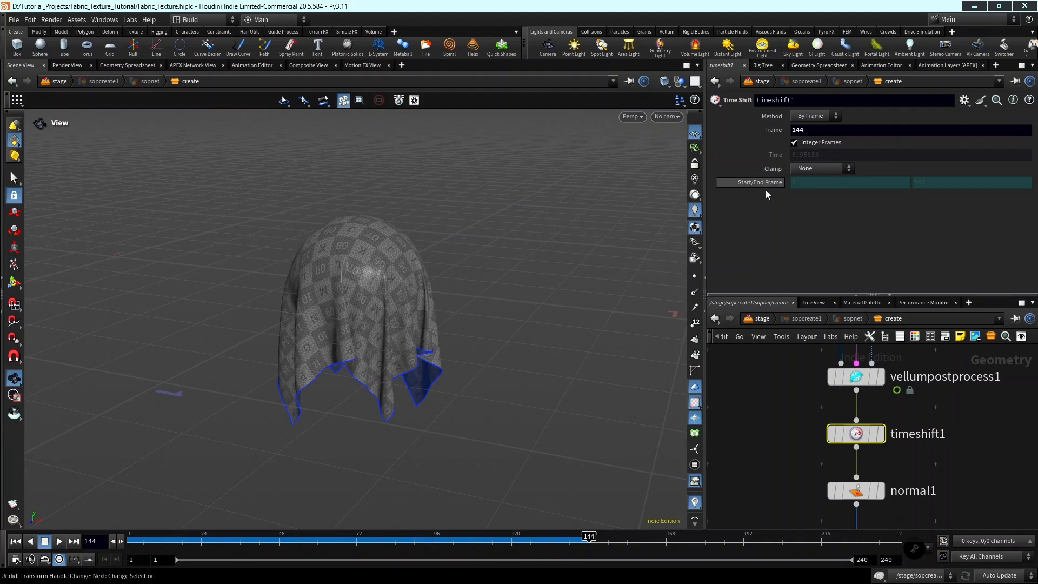
left_click(281, 537)
left_click_drag(140, 530, 129, 528)
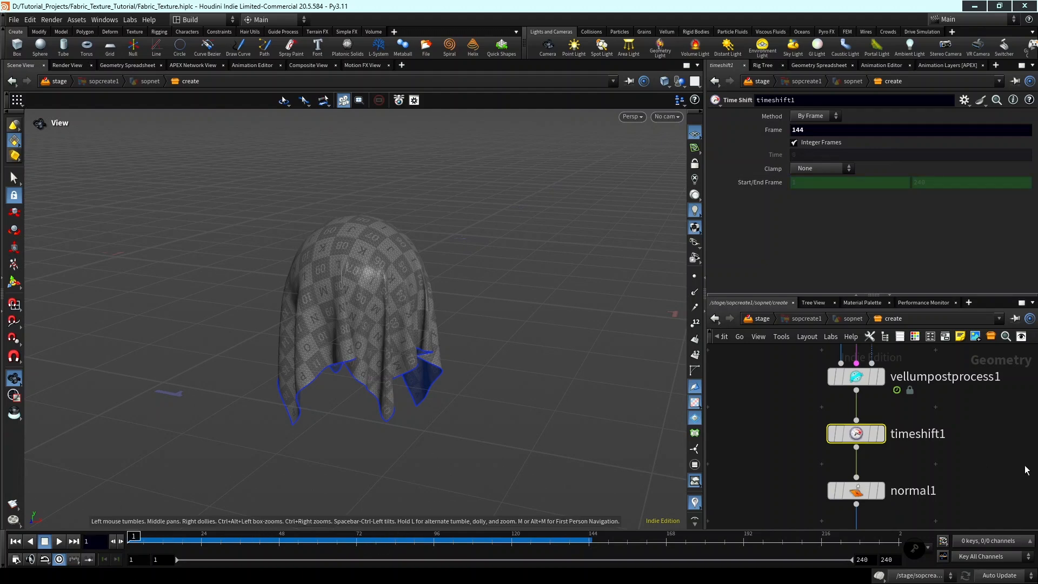
Return to the stage network and rename sopcreate1 to CLOTH.
scroll(1030, 476, "down", 3)
middle_click_drag(1024, 478, 1010, 423)
left_click(762, 319)
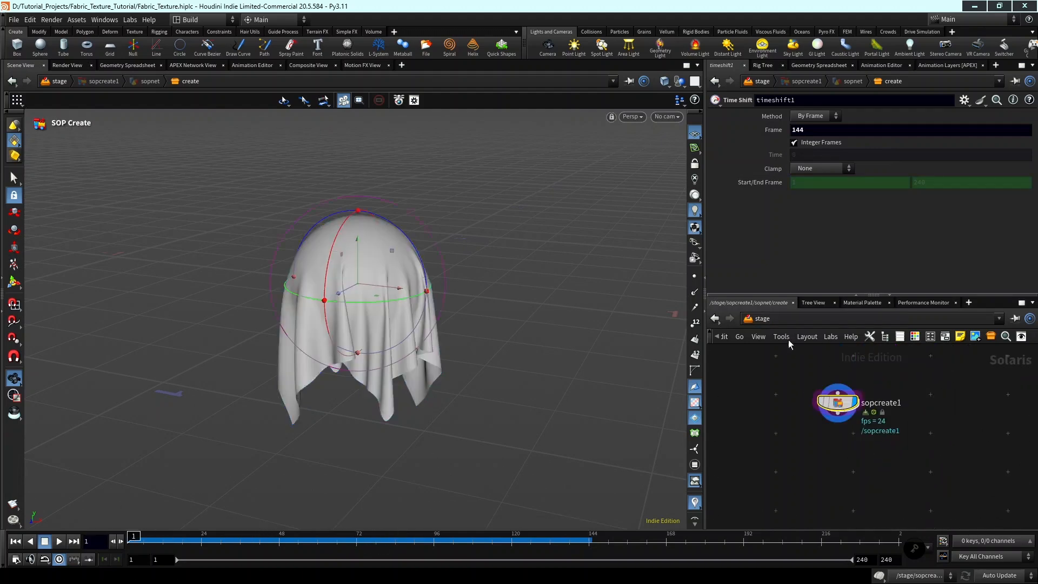
scroll(868, 412, "up", 2)
double_click(873, 404)
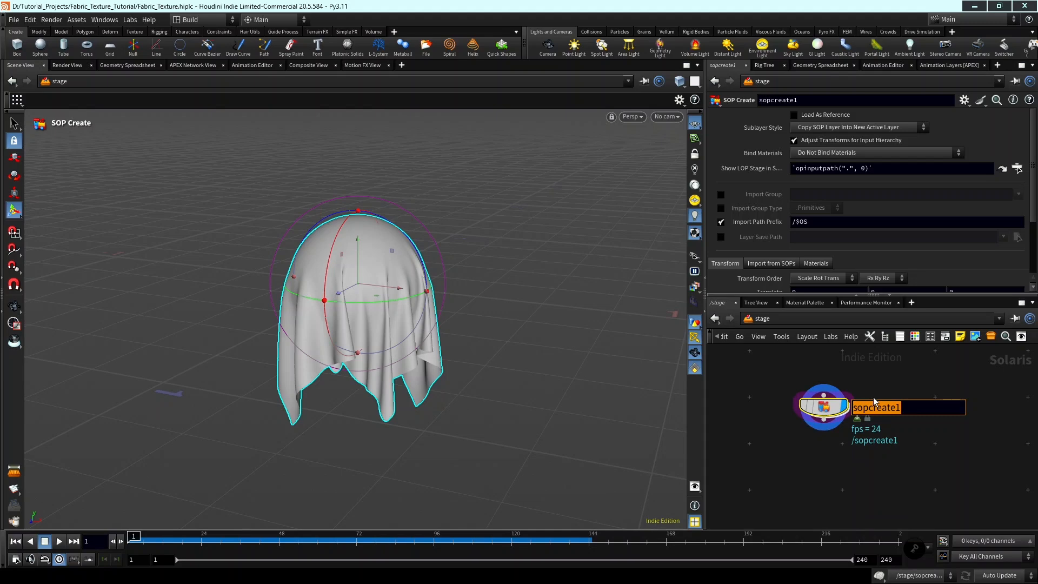
type("CLOTH")
key("Return")
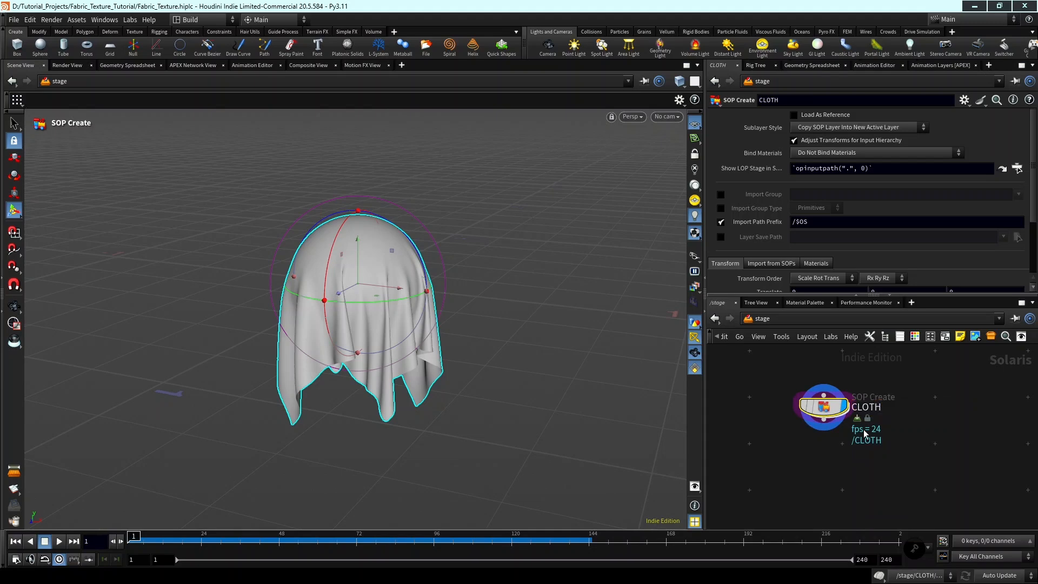
Add a Material Library node connected below CLOTH and display it.
scroll(849, 433, "down", 2)
key("Tab")
type("MATL")
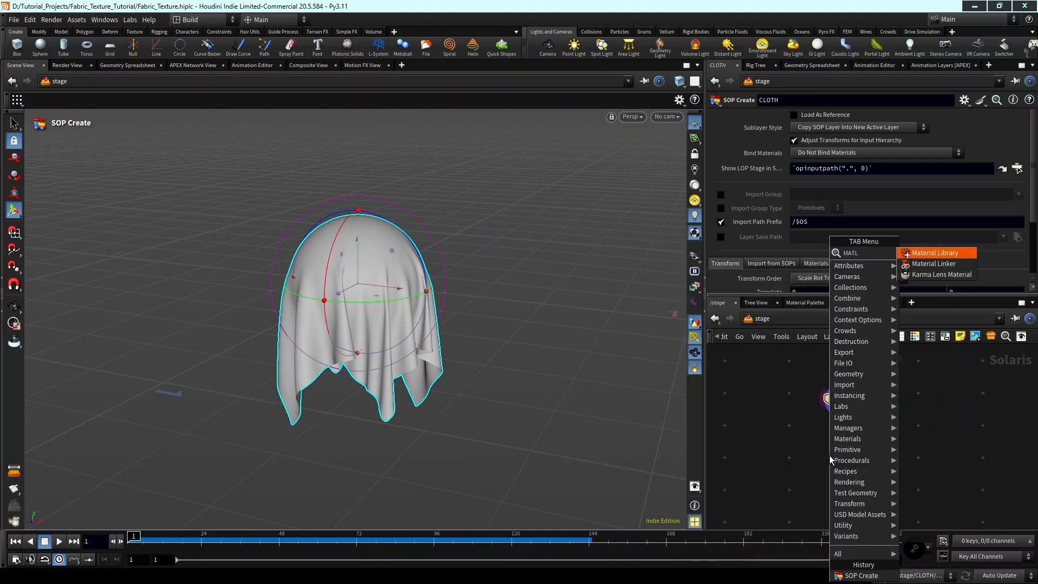
key("Return")
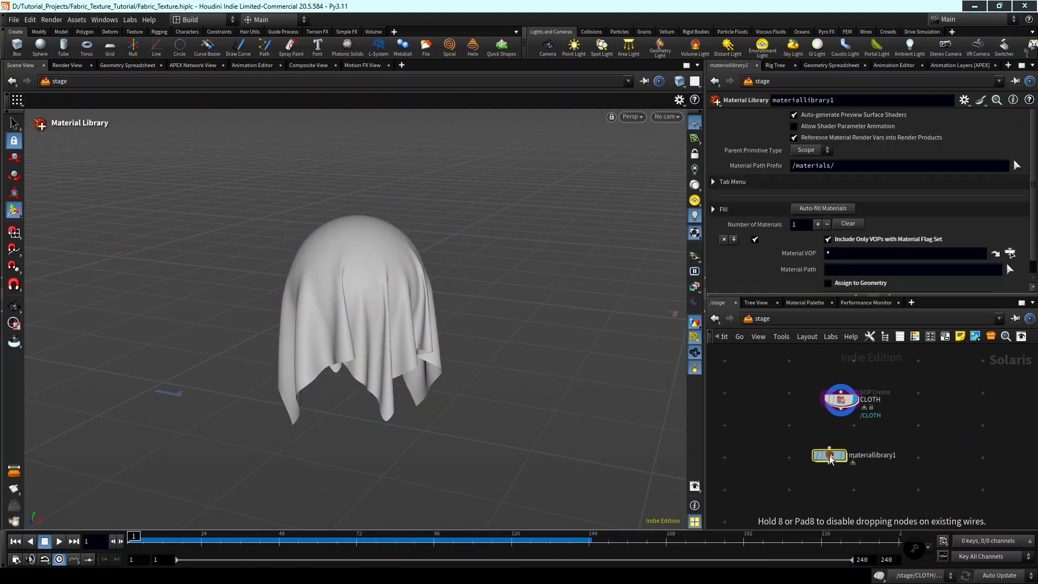
left_click(844, 454)
left_click(843, 440)
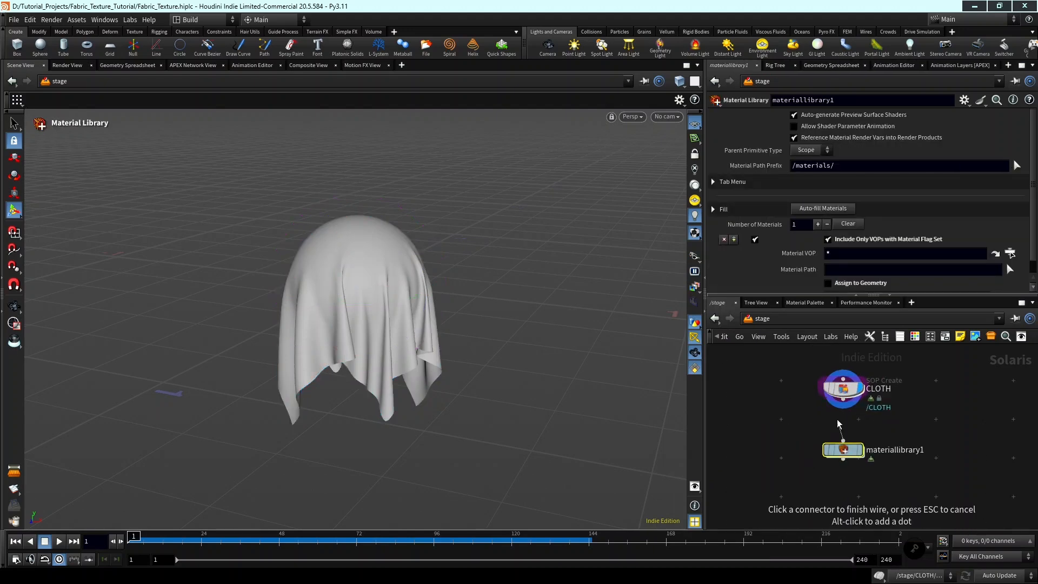
left_click(843, 399)
left_click(861, 453)
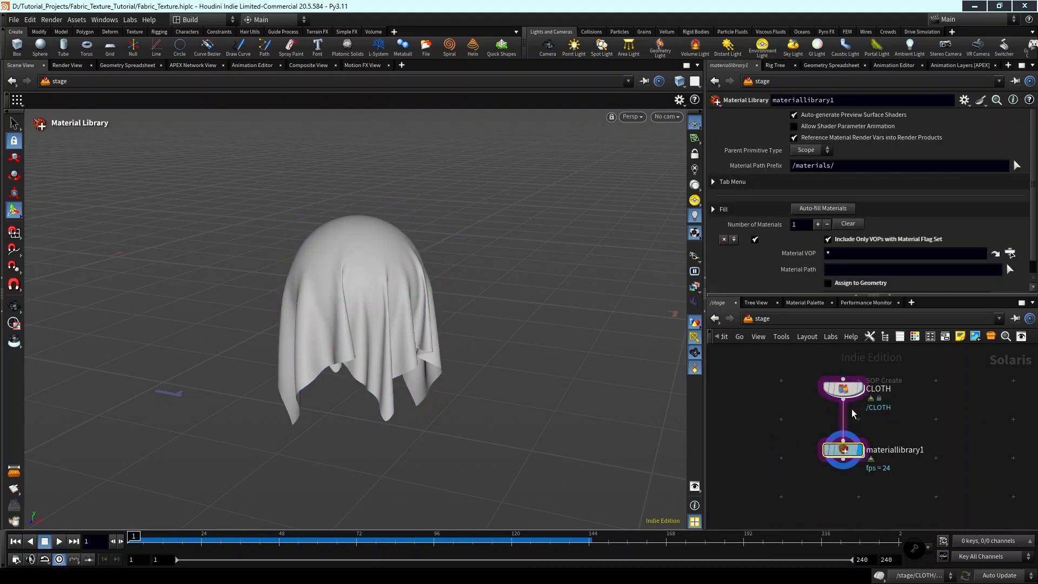
Inside materiallibrary1, add a Karma Material Builder.
scroll(860, 448, "up", 4)
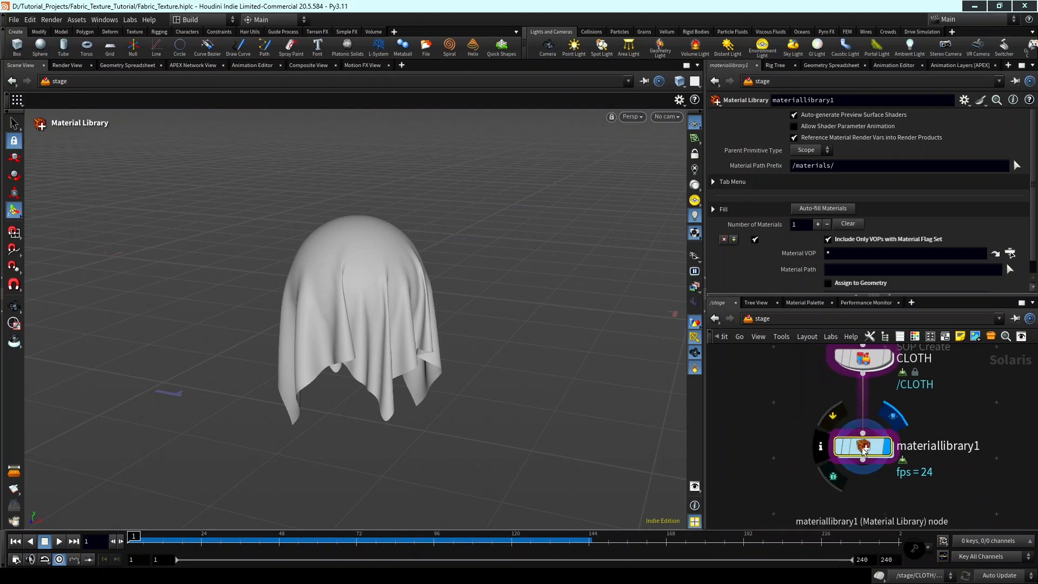
double_click(863, 446)
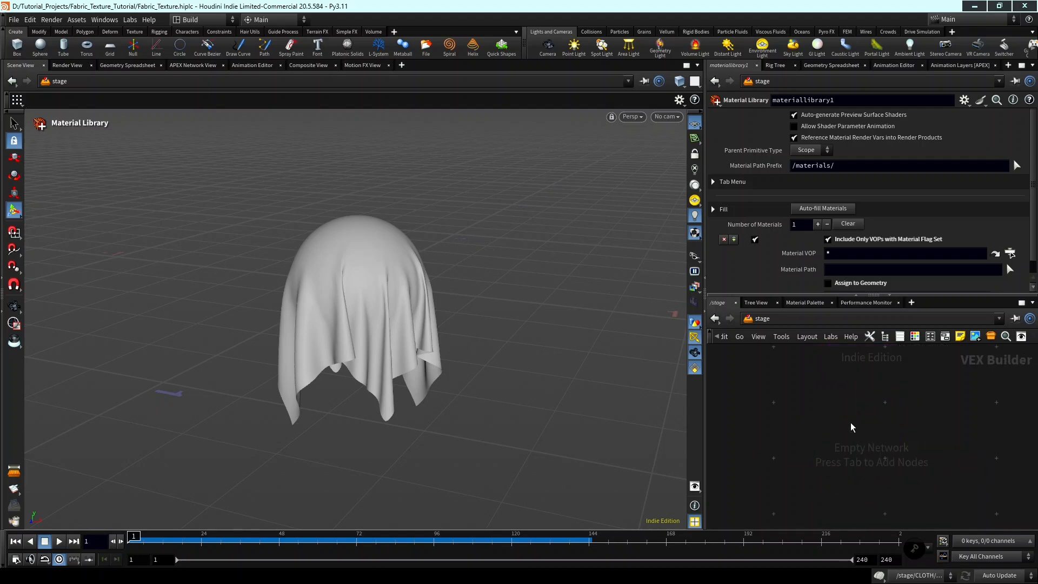
key("Tab")
type("karma")
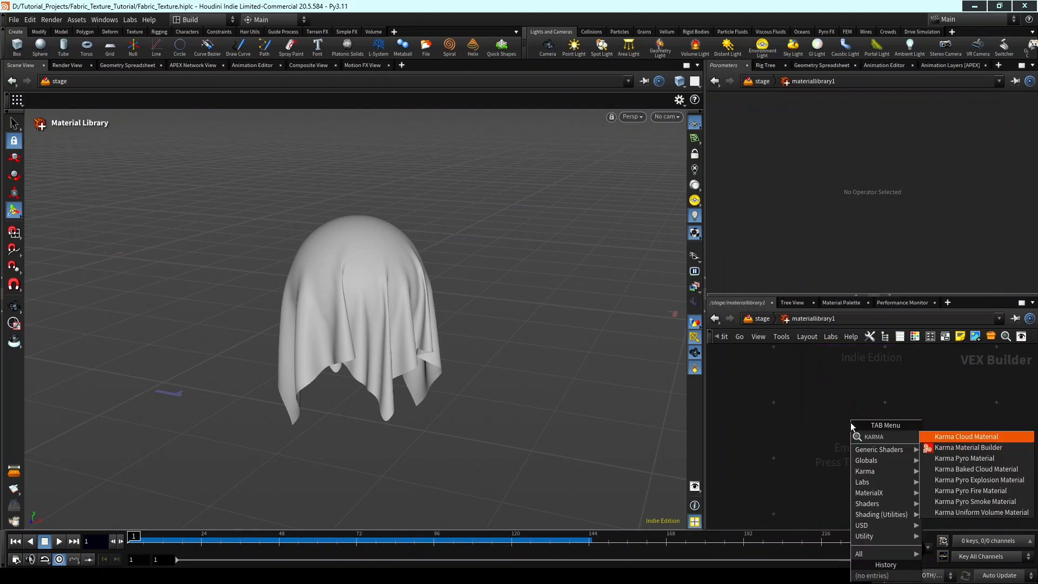
type(" mat bui")
key("Return")
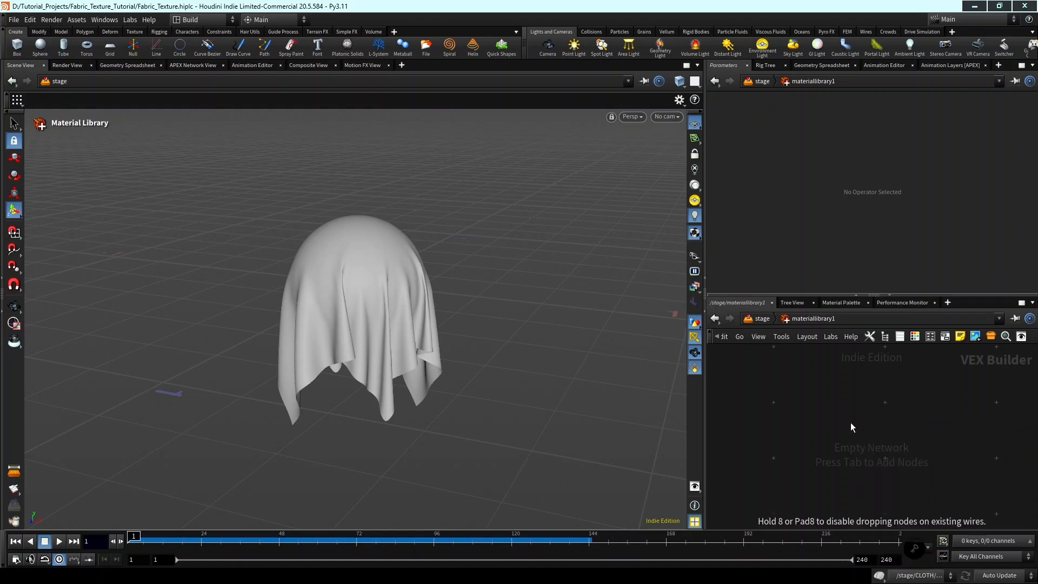
left_click(851, 423)
Rename the karmamaterial subnetwork to cloth_mat.
double_click(846, 397)
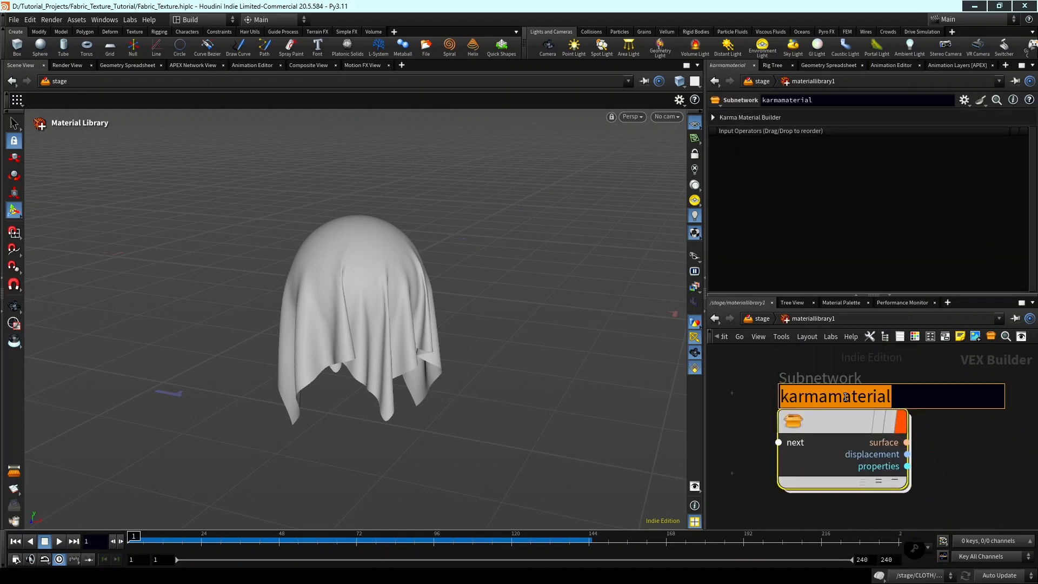
type("C")
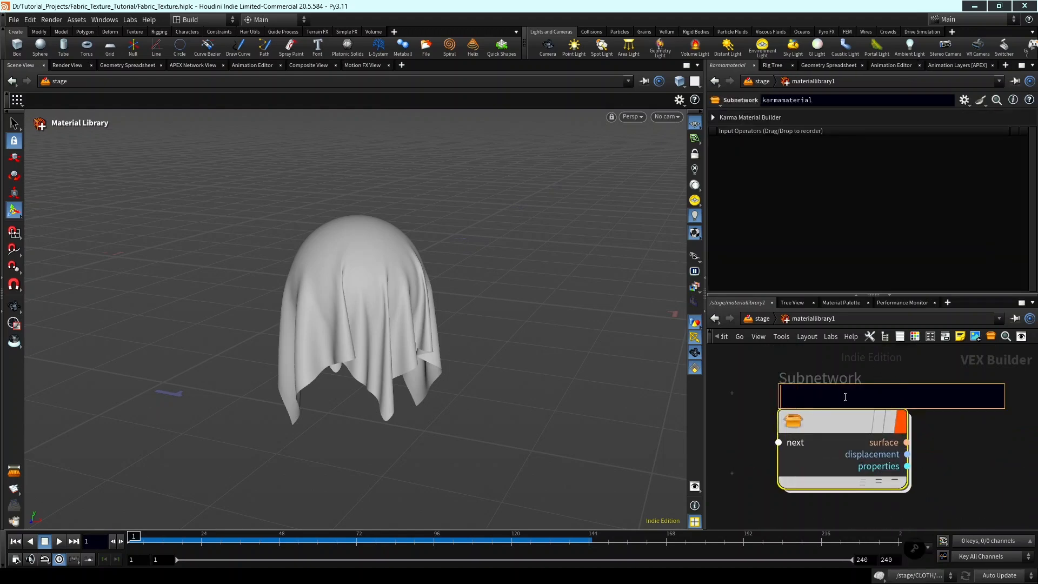
key("Return")
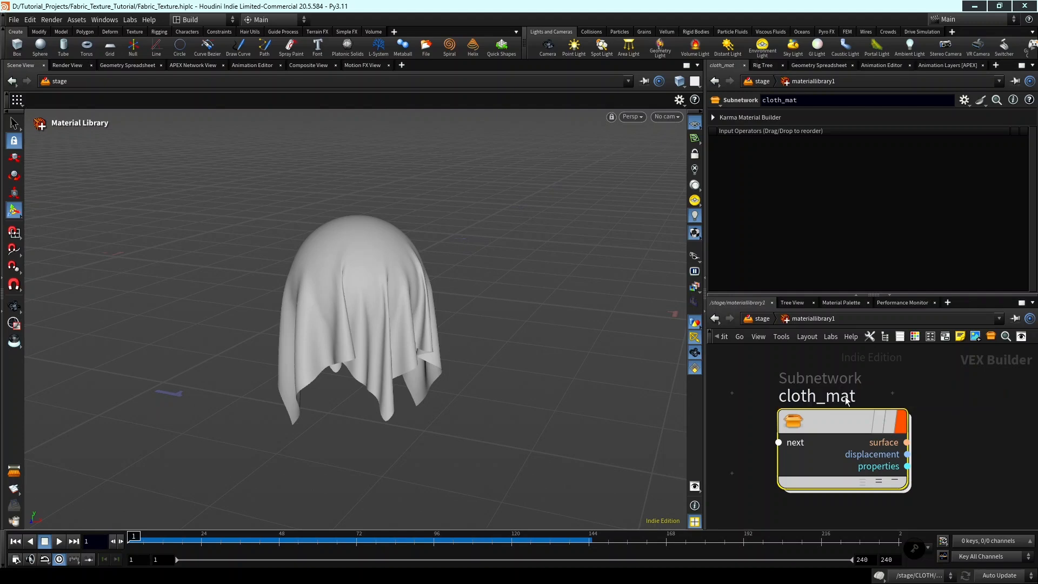
Back in the stage network, auto-fill the materials on materiallibrary1 and assign cloth_mat to the geometry path /CLOTH/.
left_click(763, 319)
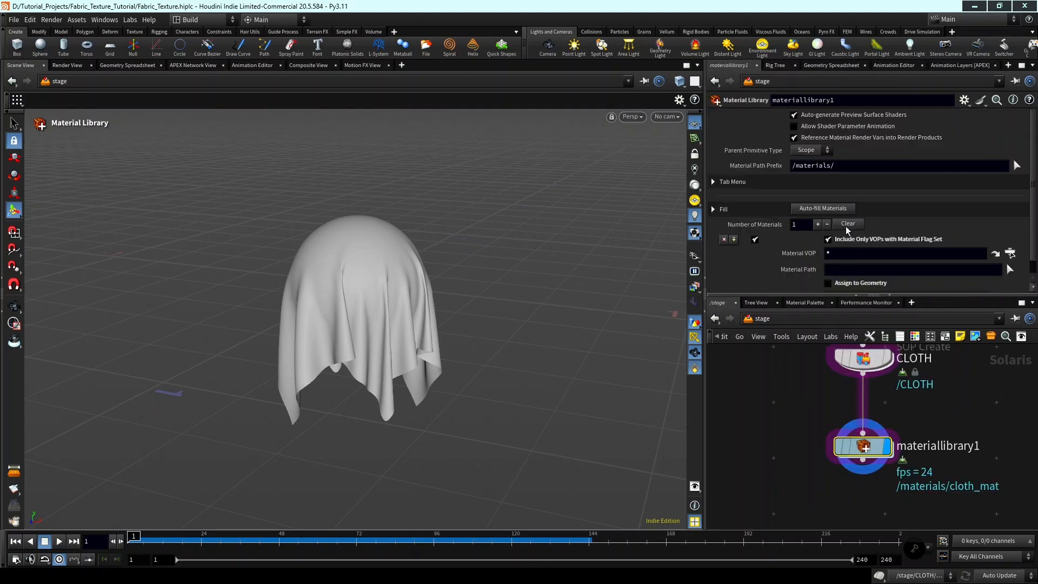
left_click(830, 209)
scroll(1006, 264, "down", 1)
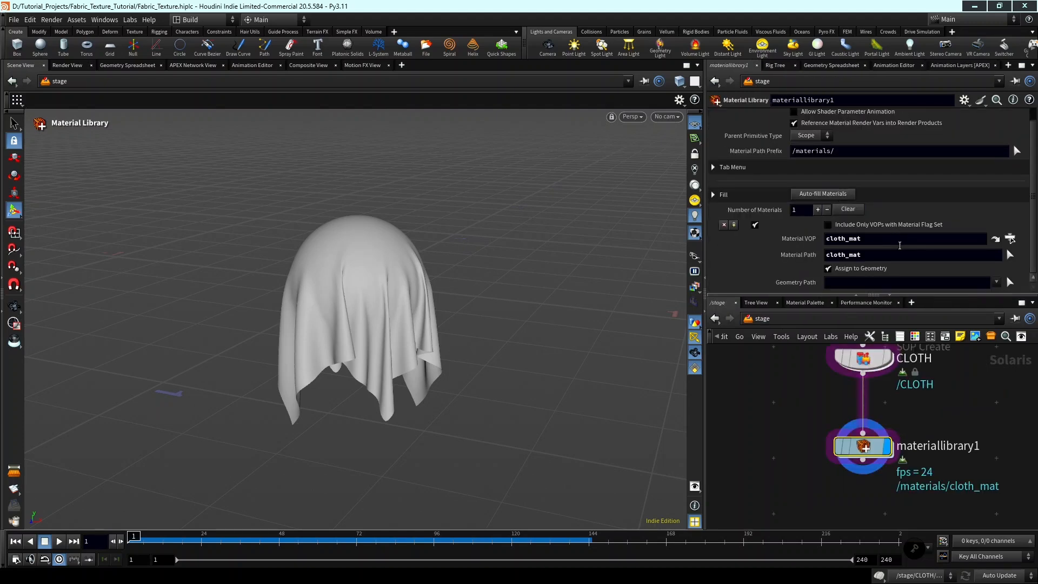
left_click(861, 281)
type("/")
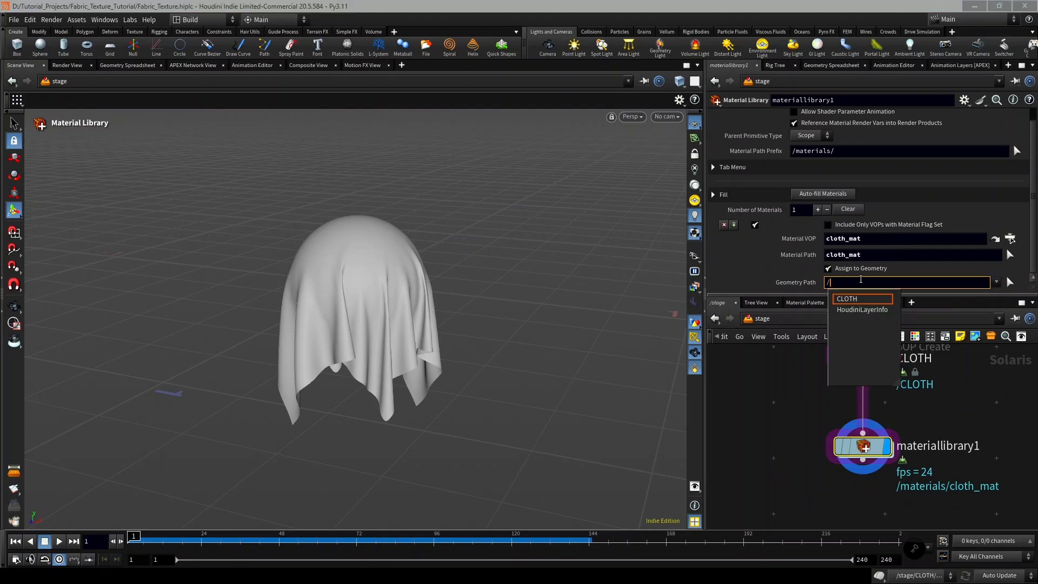
left_click(871, 300)
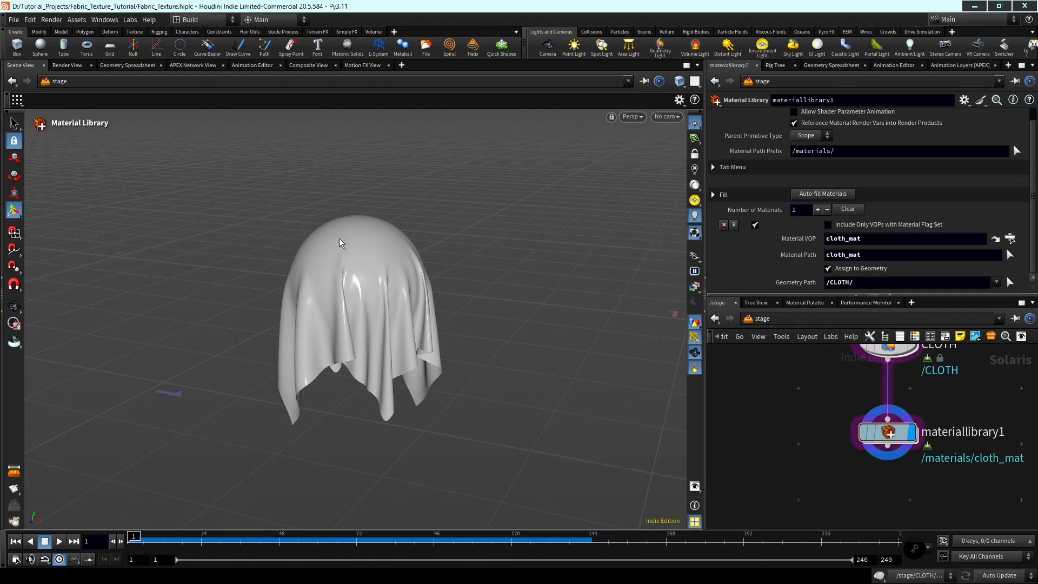
scroll(369, 276, "up", 2, "alt")
left_click_drag(369, 277, 450, 285, "alt")
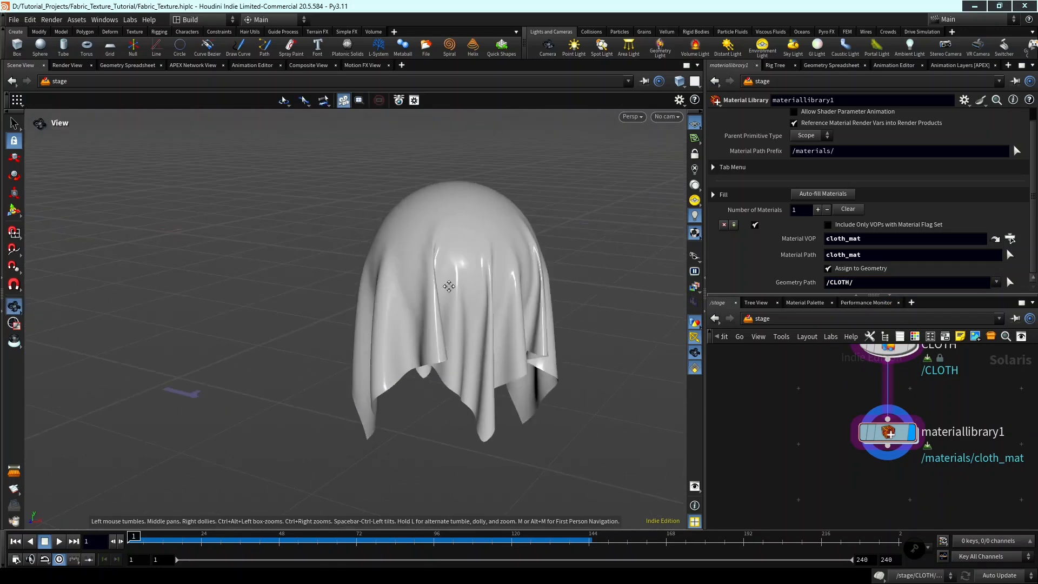
middle_click_drag(449, 285, 413, 301, "alt")
scroll(872, 417, "up", 1)
Open the cloth_mat network inside materiallibrary1 and widen the gap between the inputs node and the shader nodes.
double_click(874, 419)
double_click(845, 418)
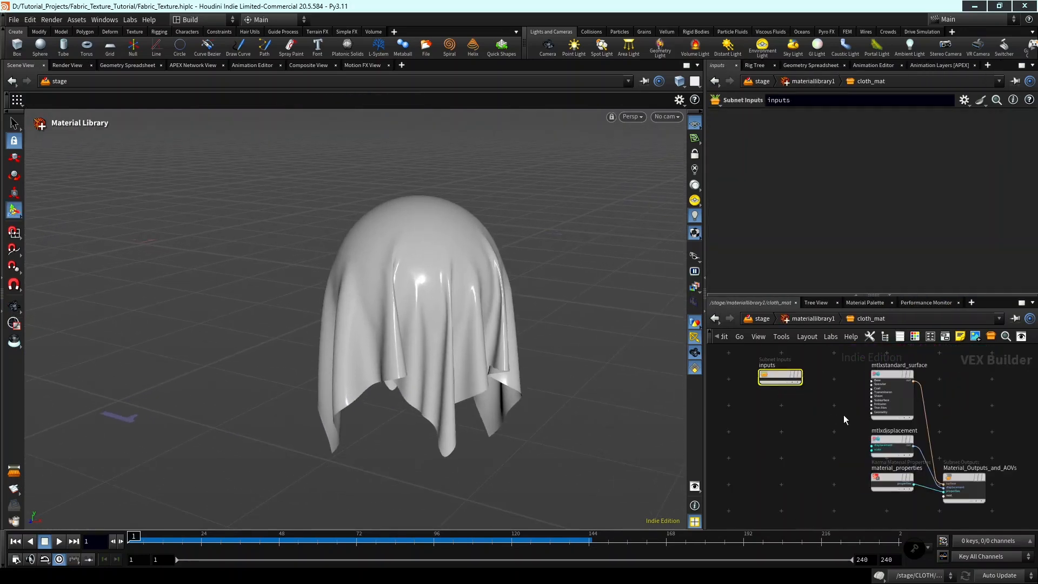
middle_click_drag(867, 434, 880, 437)
left_click_drag(823, 401, 747, 401)
middle_click_drag(796, 409, 810, 413)
scroll(810, 412, "up", 1)
middle_click_drag(810, 412, 849, 416)
Add a MtlX Image node between the inputs node and mtlxstandard_surface.
key("Tab")
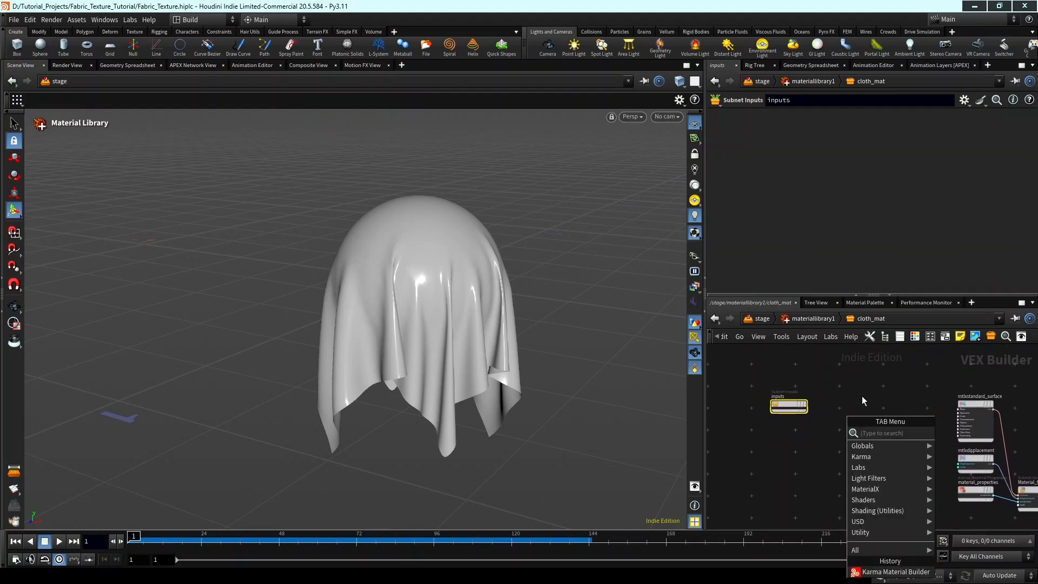
key("Escape")
key("Tab")
type("m")
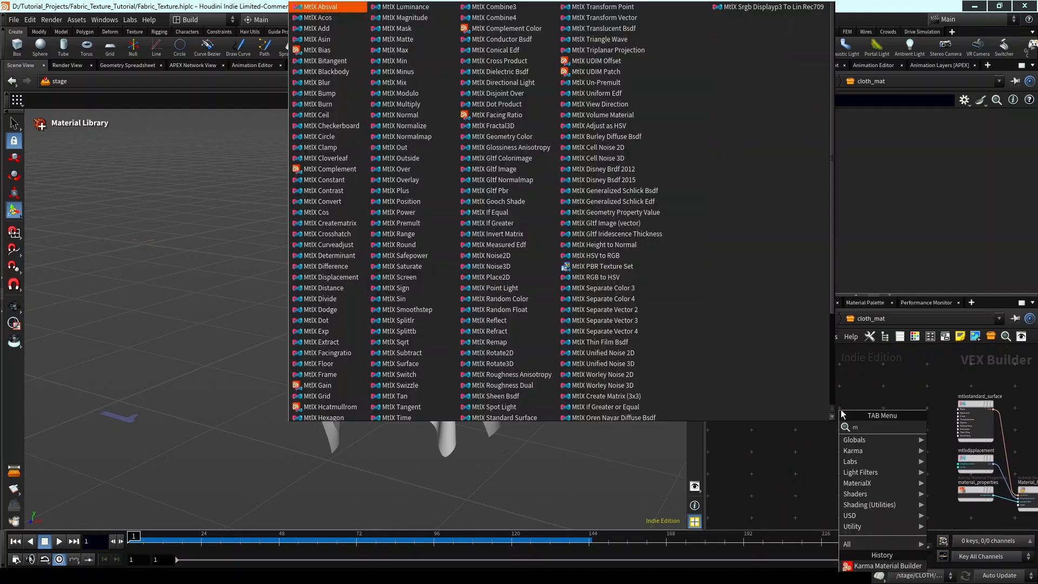
type("tlx image")
key("Return")
left_click(841, 409)
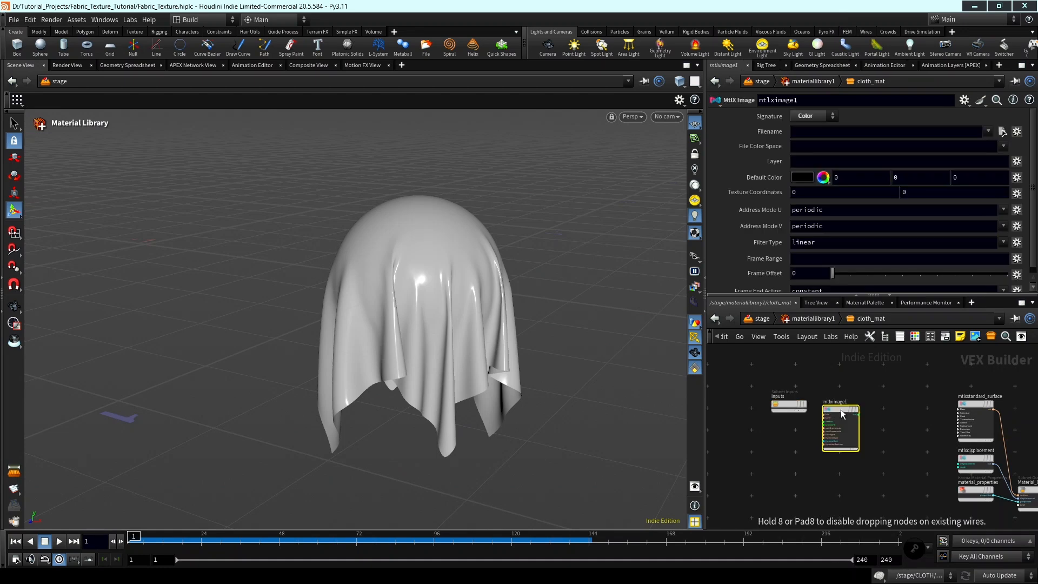
Rename the MtlX Image node to color.
scroll(864, 406, "up", 4)
double_click(814, 403)
type("C")
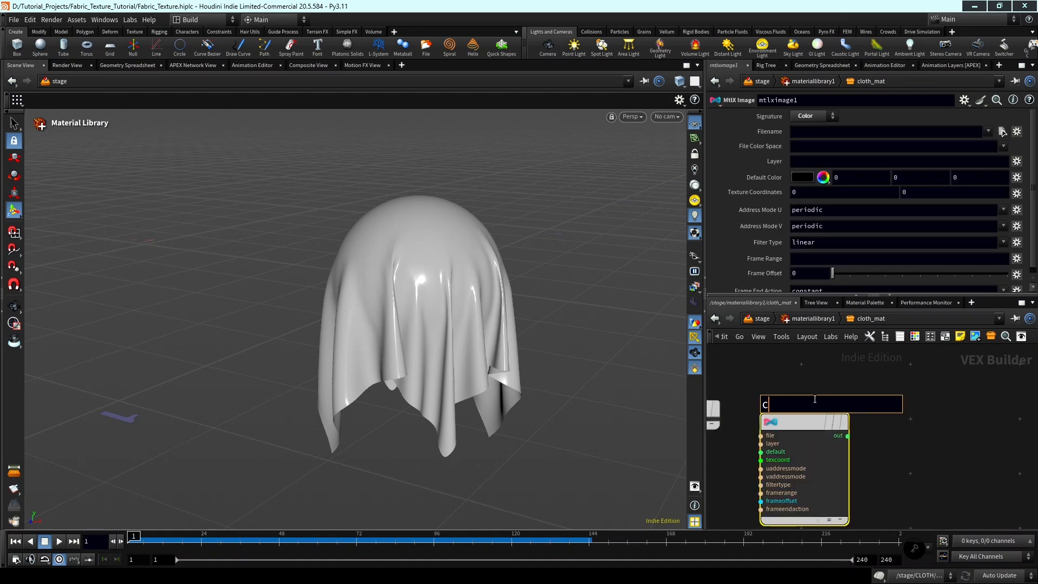
type("olor")
key("Return")
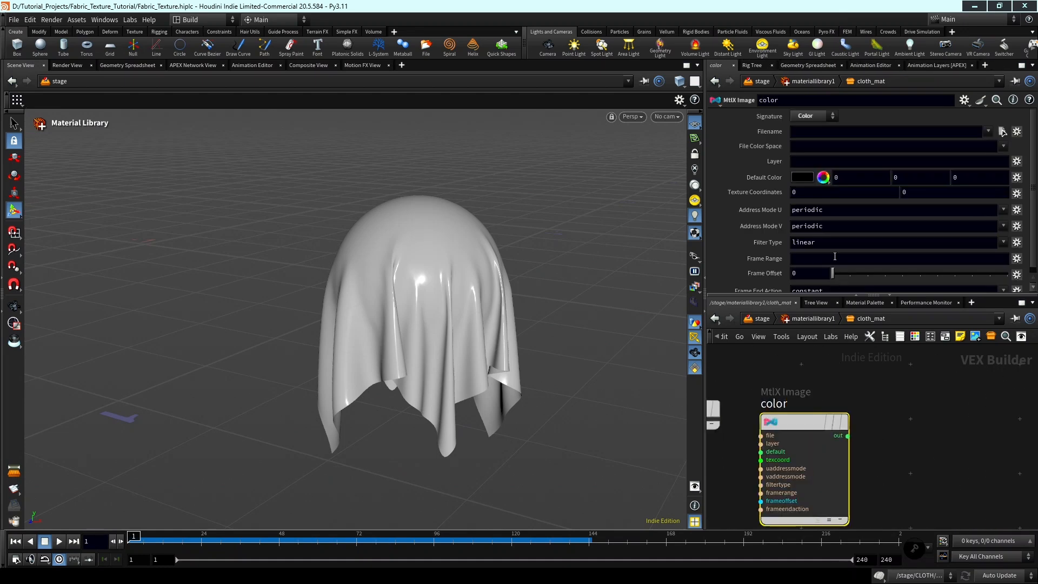
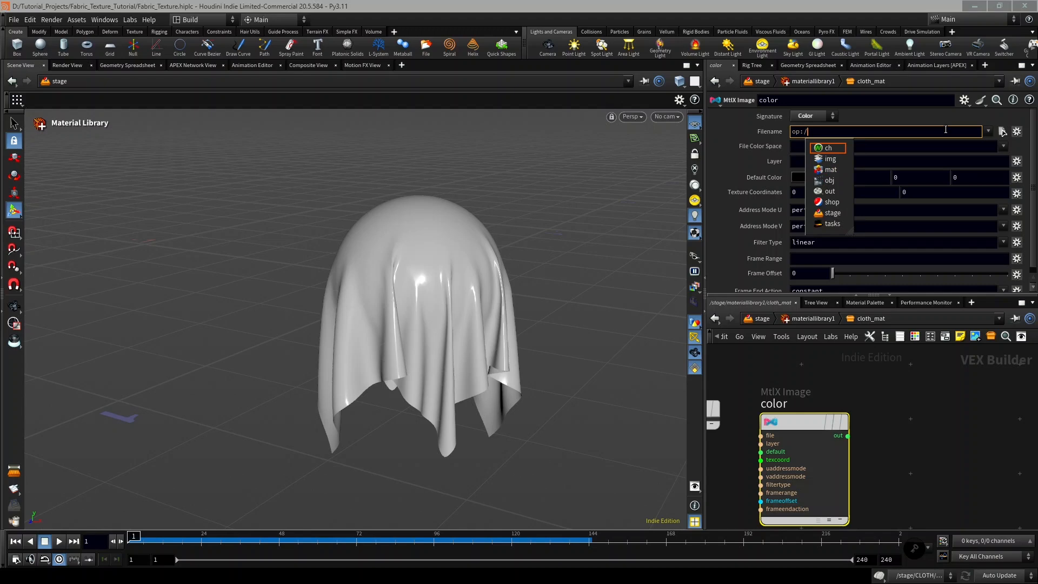
Set the color image node's filename to op:/obj/MAKE_FABRIC_TEXTURE/OUT_COLOR/.
type("j/")
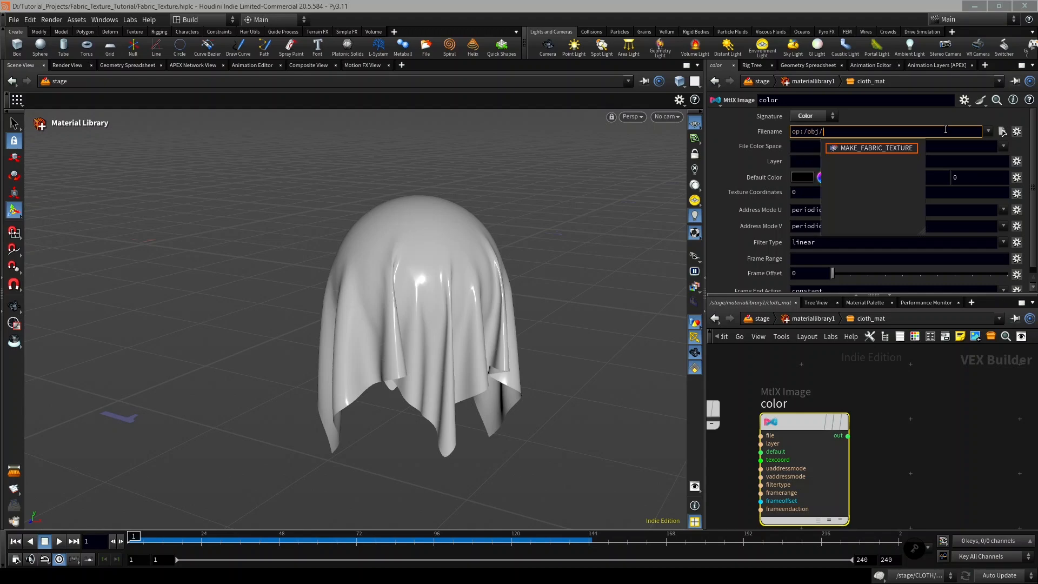
key("Tab")
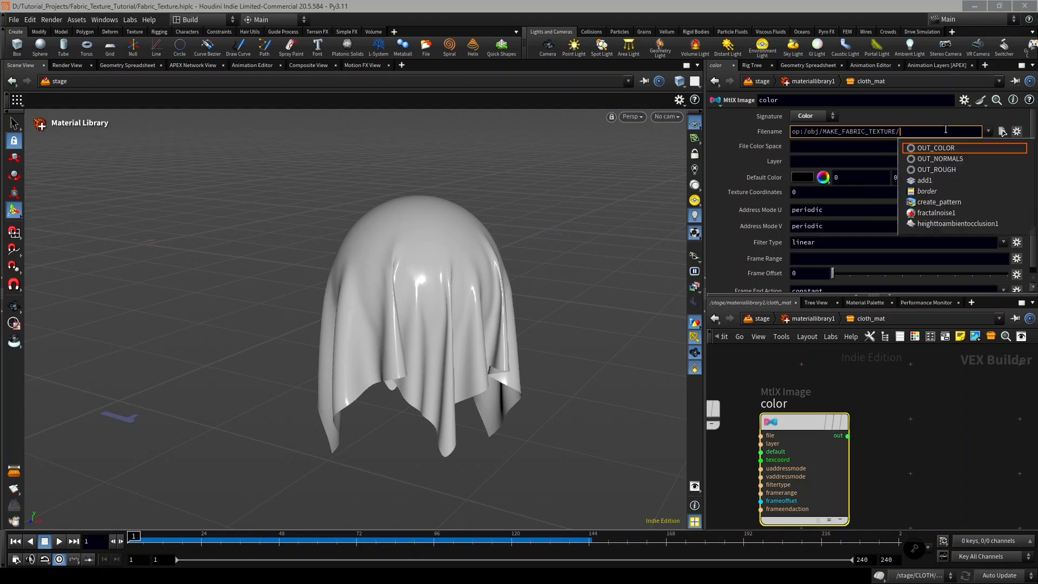
key("Tab")
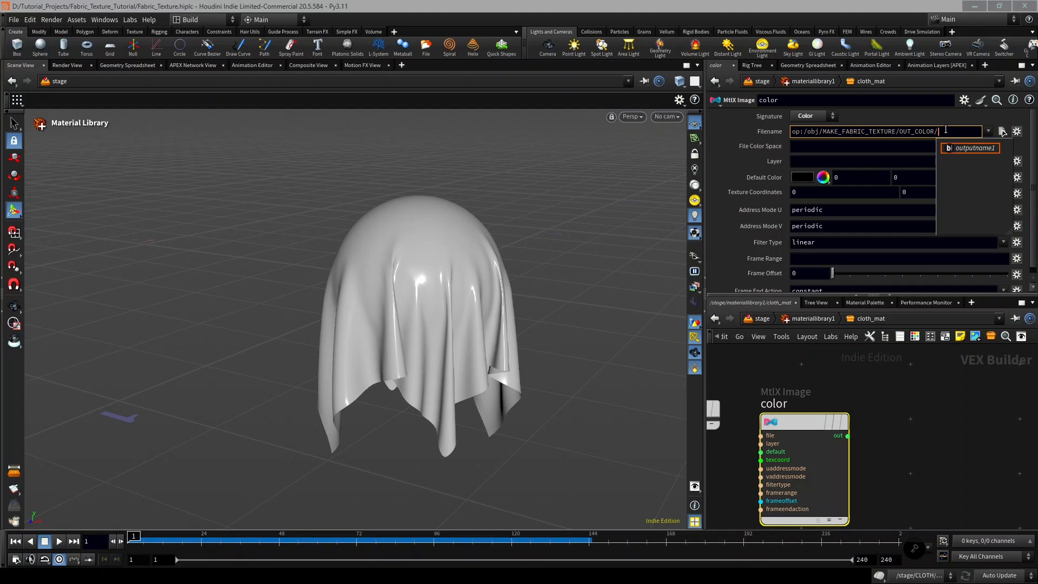
left_click_drag(946, 130, 802, 133)
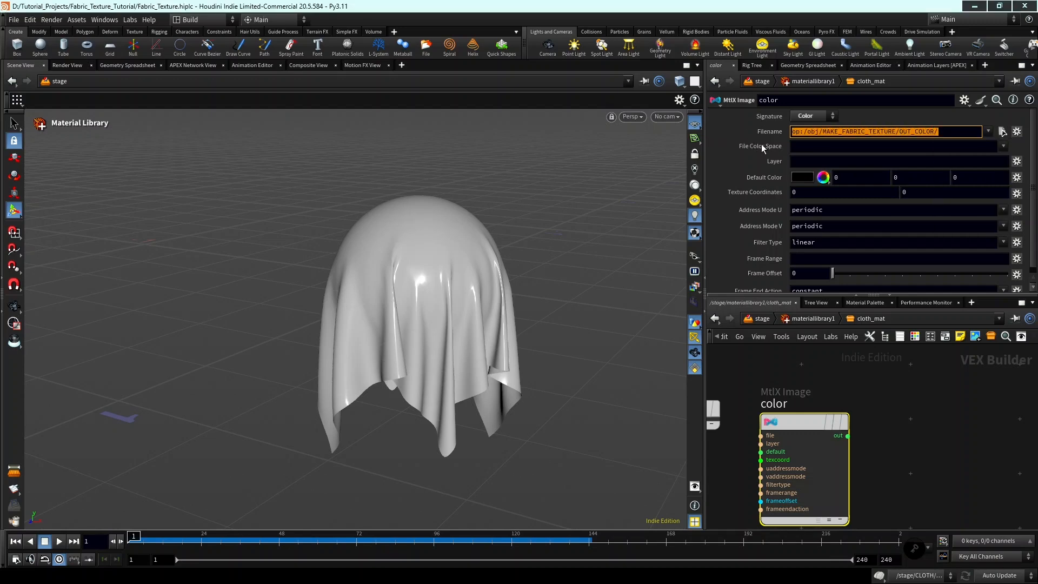
left_click(891, 397)
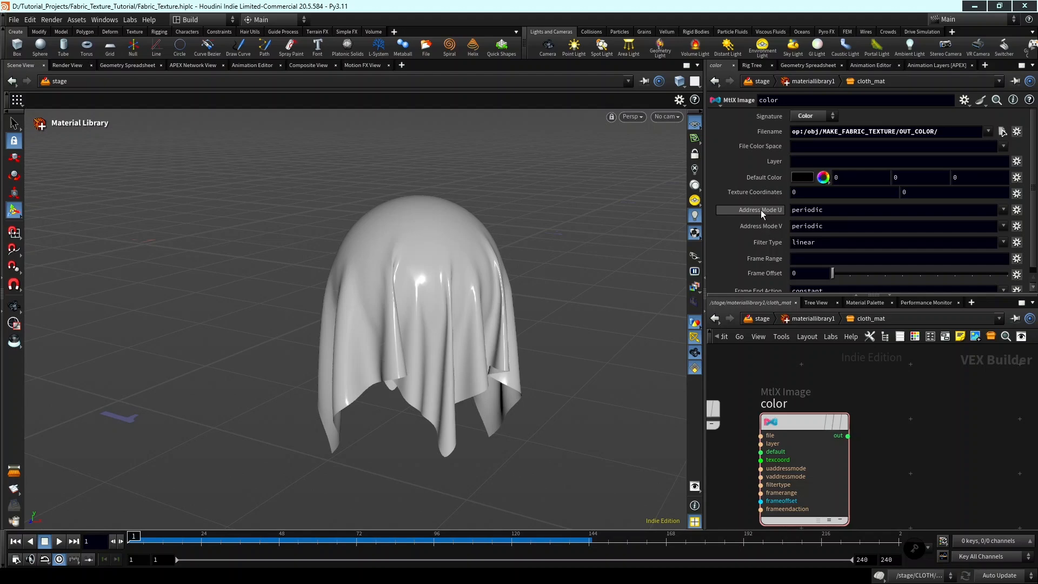
Set the color image node's Address Mode U and Address Mode V to mirror.
left_click(1003, 207)
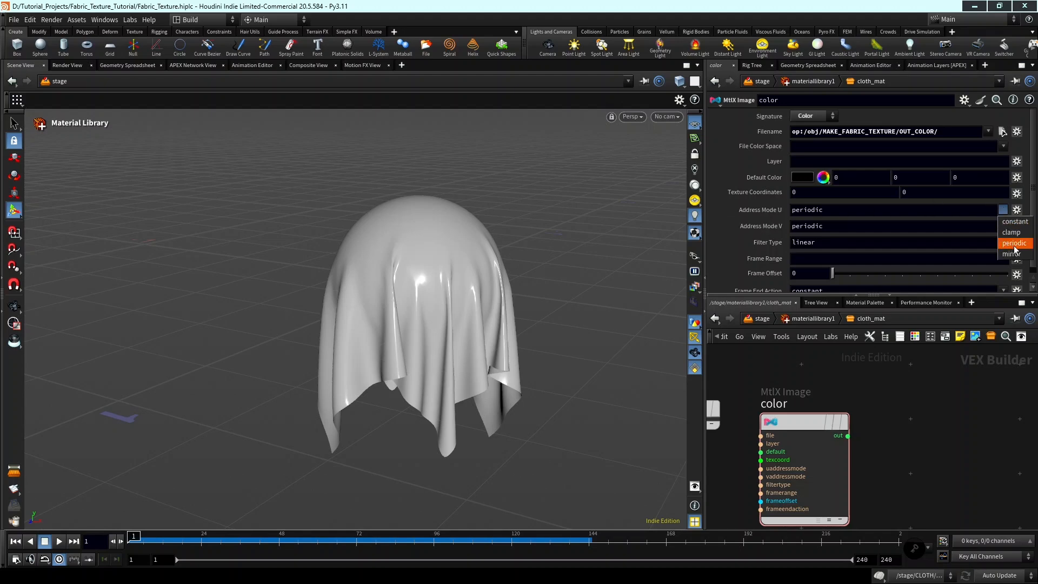
left_click(1011, 241)
left_click(1002, 226)
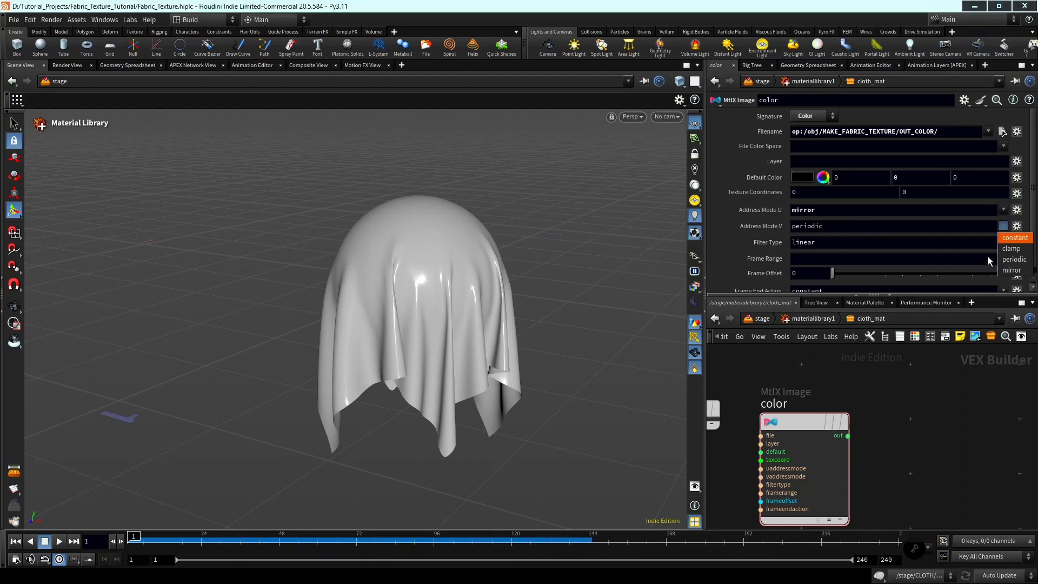
left_click(1007, 270)
Connect the color image node's output to the Base Color input of mtlxstandard_surface.
scroll(952, 487, "down", 3)
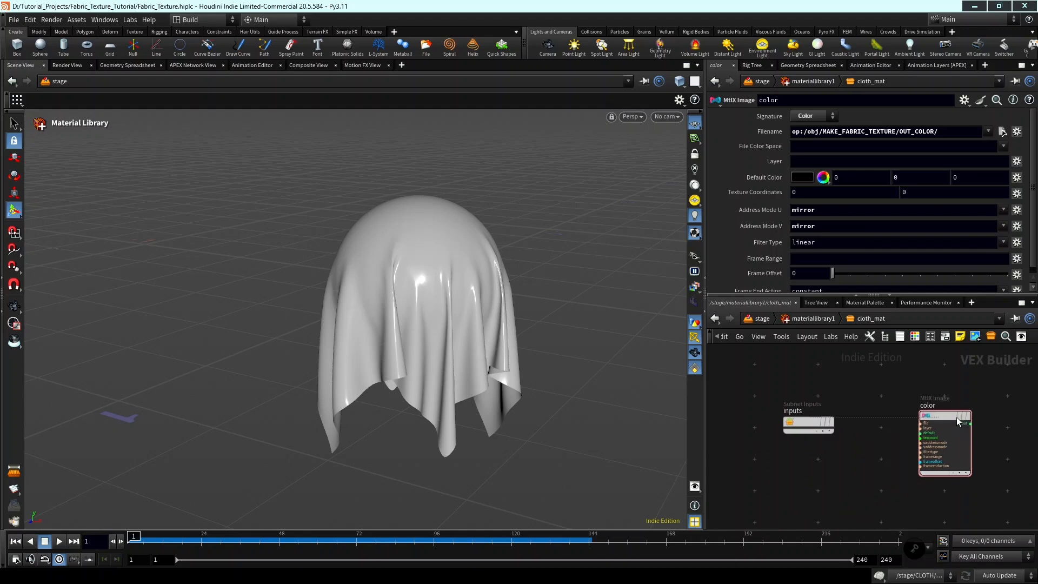
scroll(922, 420, "up", 2)
middle_click_drag(991, 449, 868, 425)
left_click(916, 408)
left_click(956, 416)
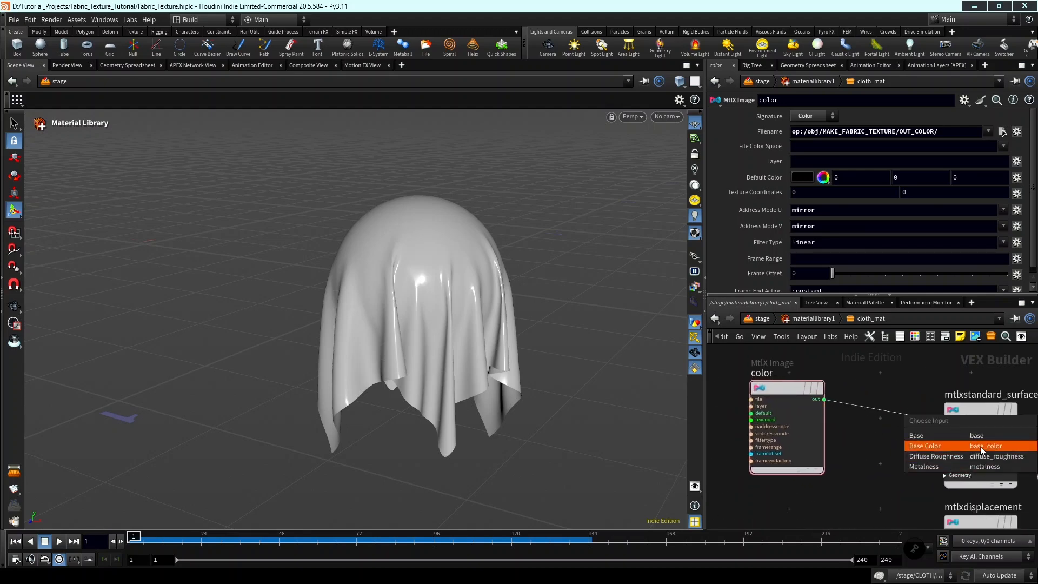
left_click(981, 447)
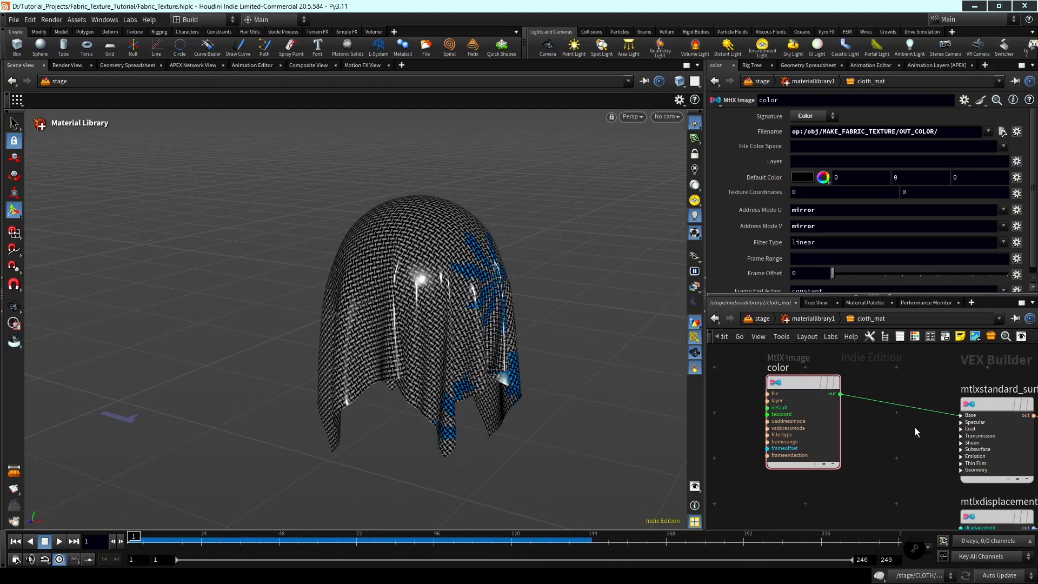
Duplicate the color image node and place the copy below the original.
scroll(914, 427, "down", 1)
mouse_move(491, 331)
left_mouse_down("alt")
mouse_move(446, 311)
mouse_move(466, 287)
mouse_move(493, 327)
mouse_move(466, 254)
left_mouse_up("alt")
scroll(790, 386, "down", 2)
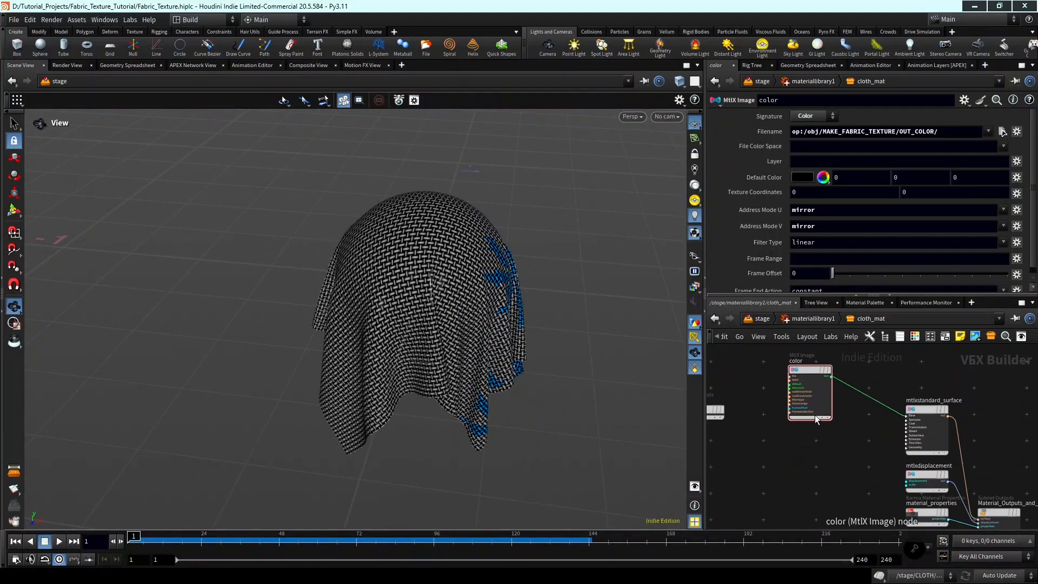
middle_click(815, 415)
middle_click_drag(827, 433, 842, 421)
scroll(819, 441, "down", 1)
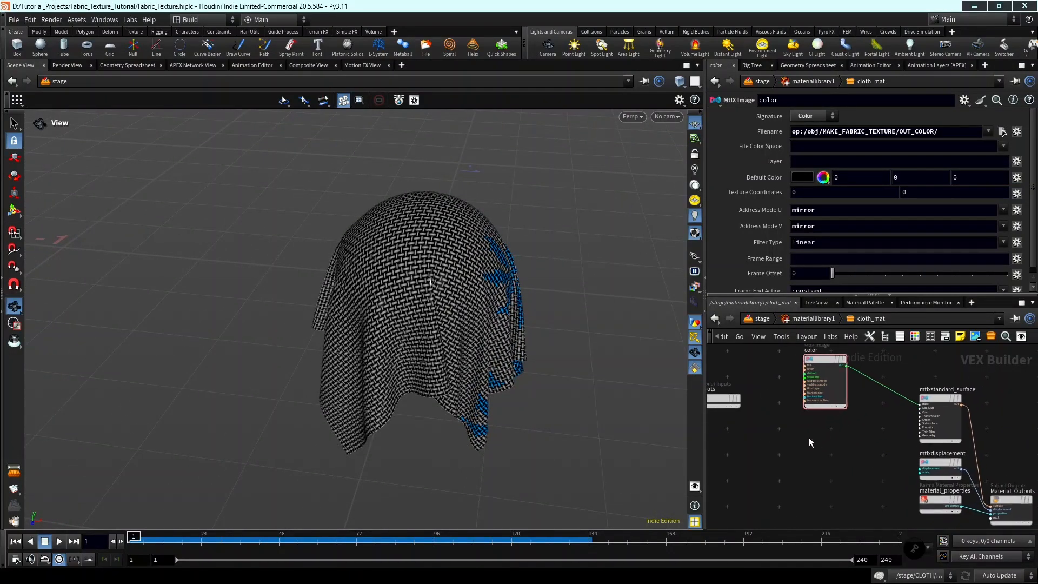
key("Tab")
type("m")
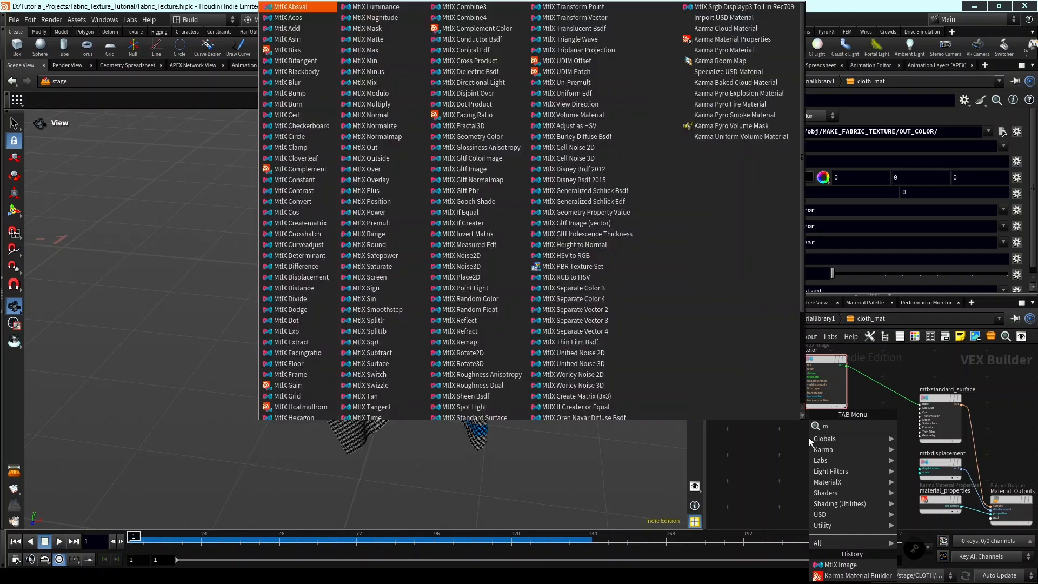
type("tlx")
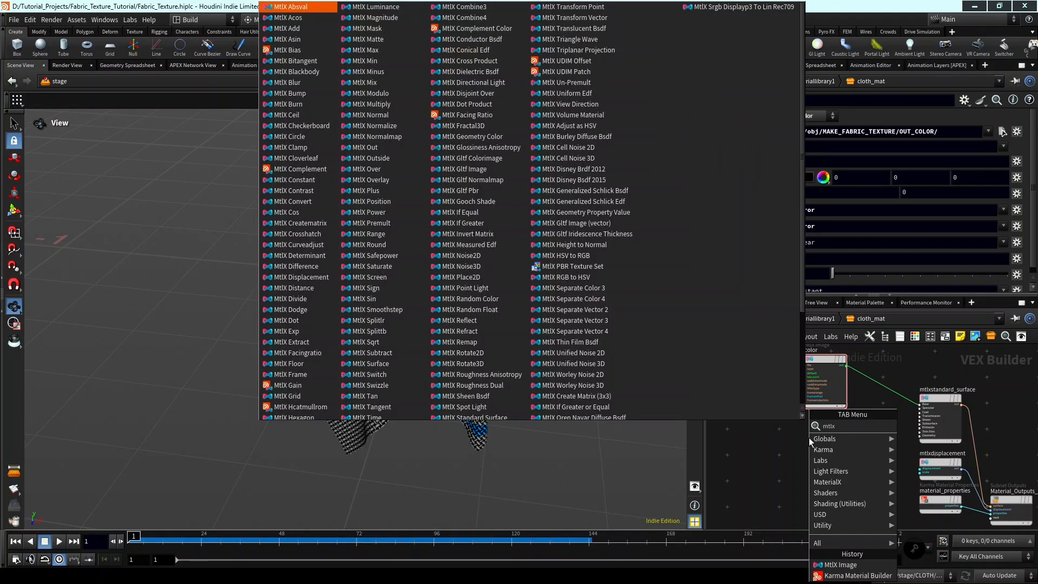
key("Return")
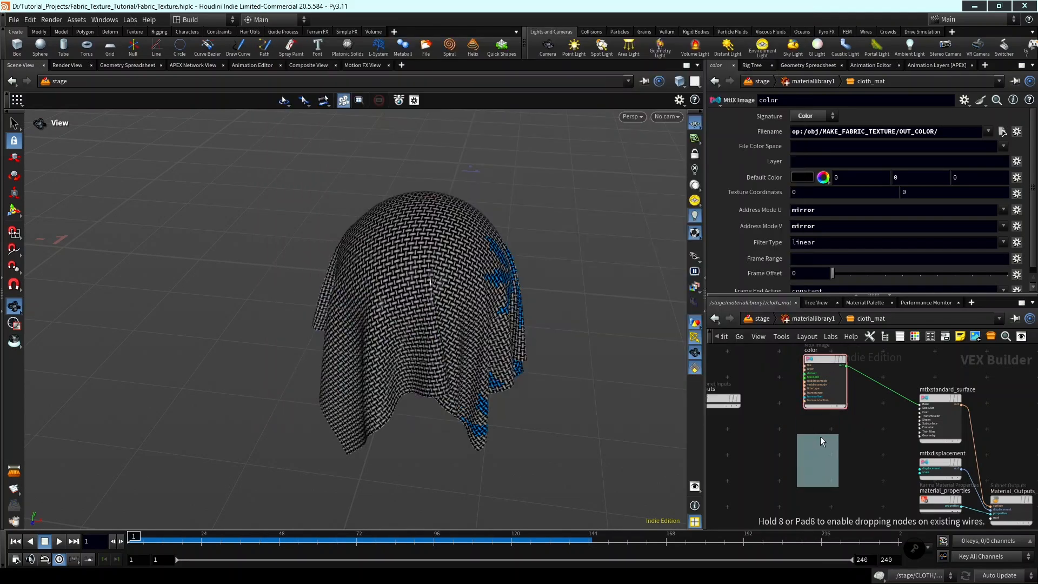
left_click(819, 436)
Point the duplicated image node's filename to op:/obj/MAKE_FABRIC_TEXTURE/OUT_ROUGH.
scroll(819, 454, "up", 3)
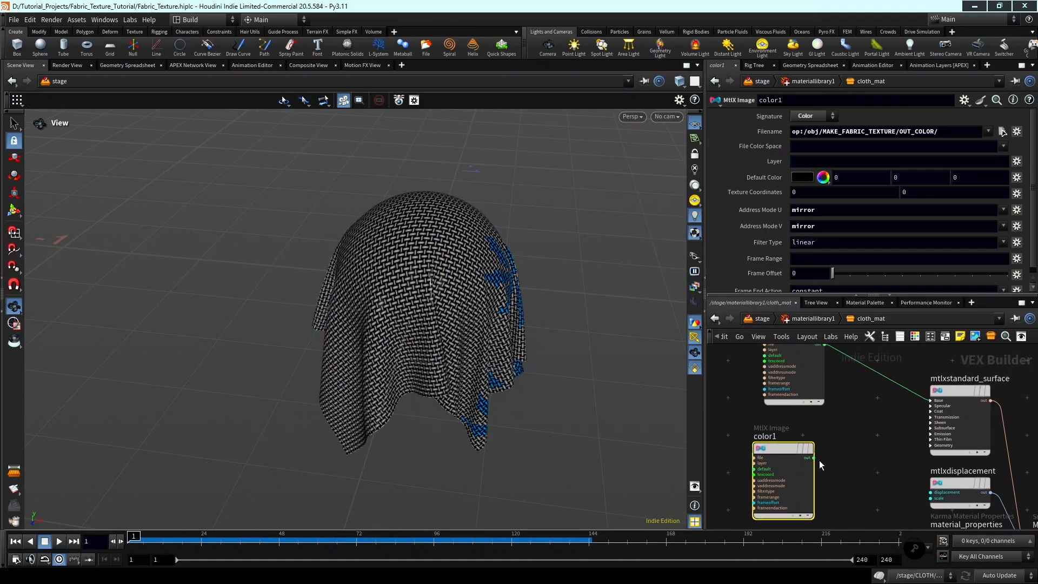
scroll(819, 460, "up", 2)
middle_click_drag(838, 459, 889, 462)
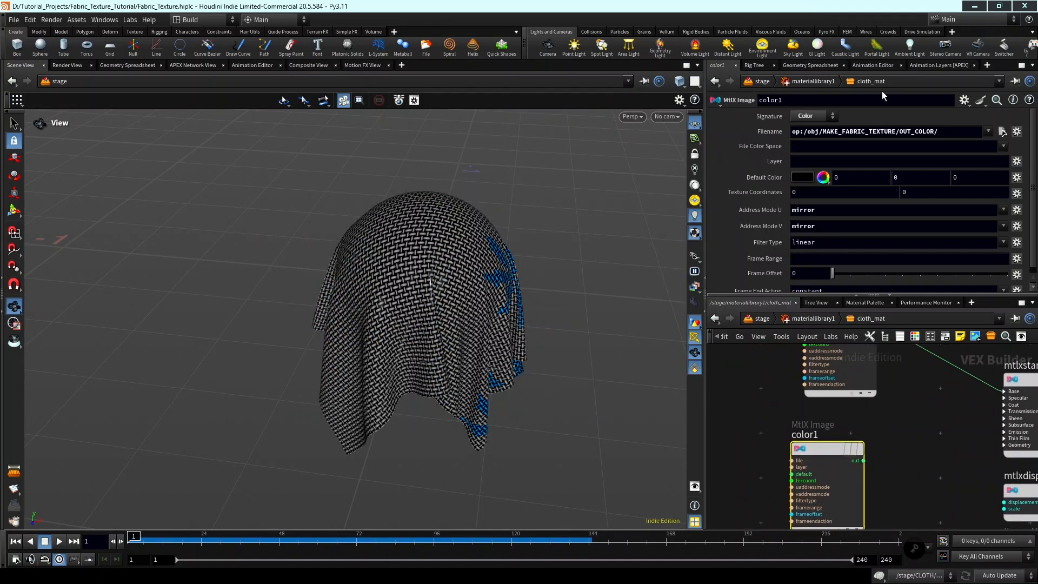
left_click_drag(938, 130, 920, 130)
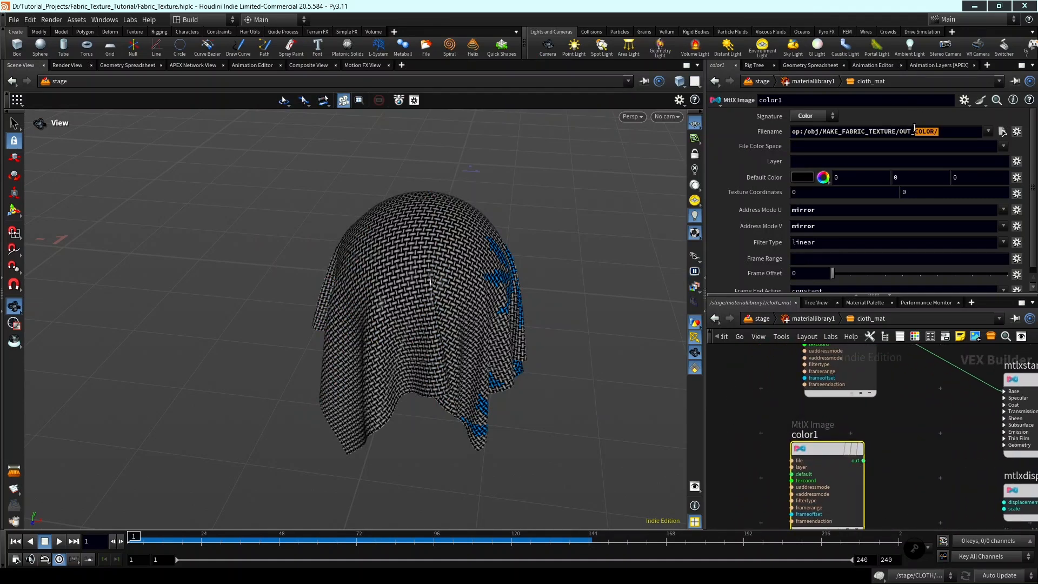
type("ROUGH")
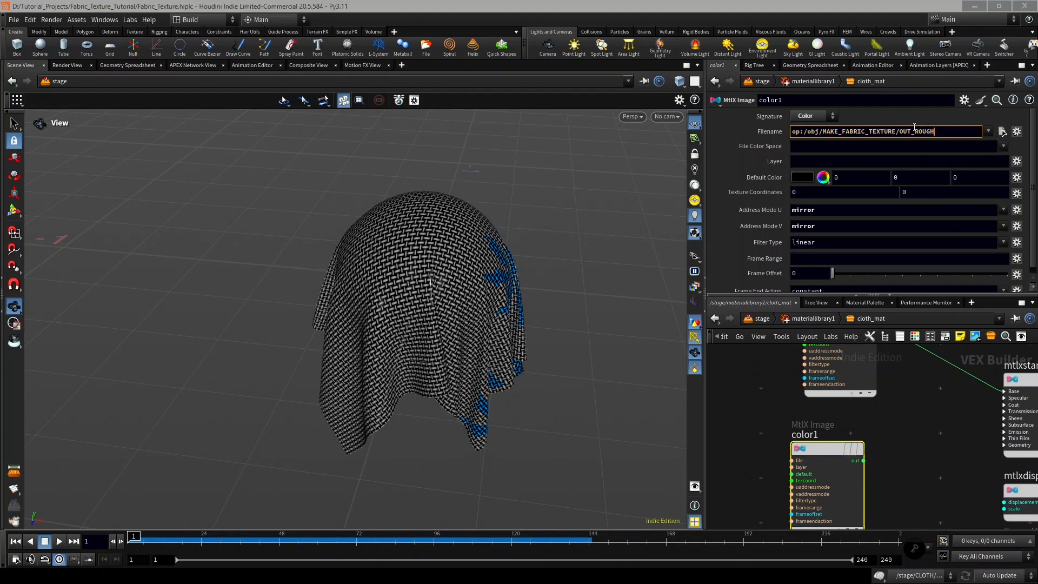
key("Return")
Set the duplicated image node's signature to Float and reset both its U and V address modes to periodic.
left_click(826, 117)
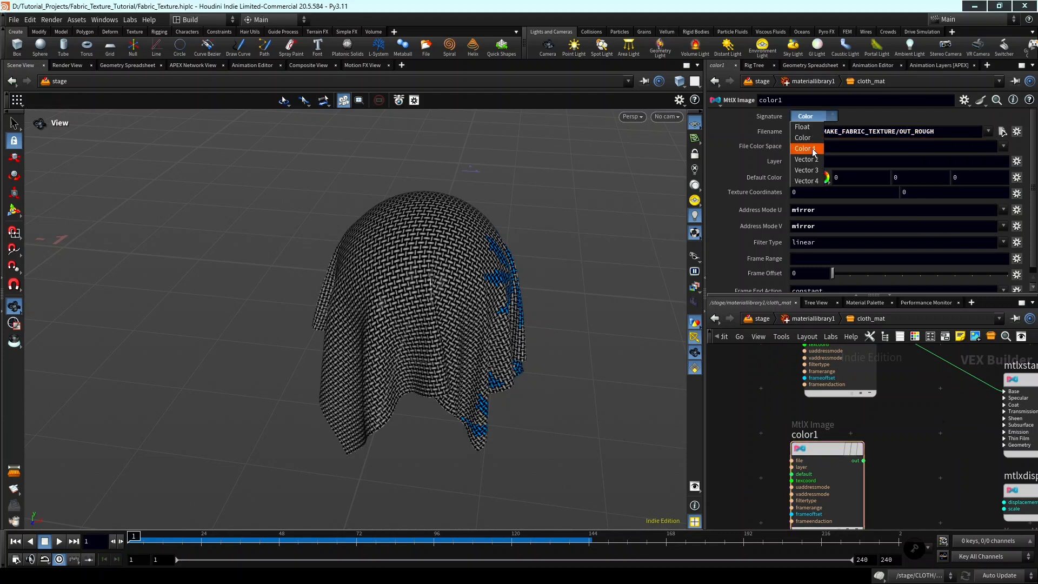
left_click(804, 128)
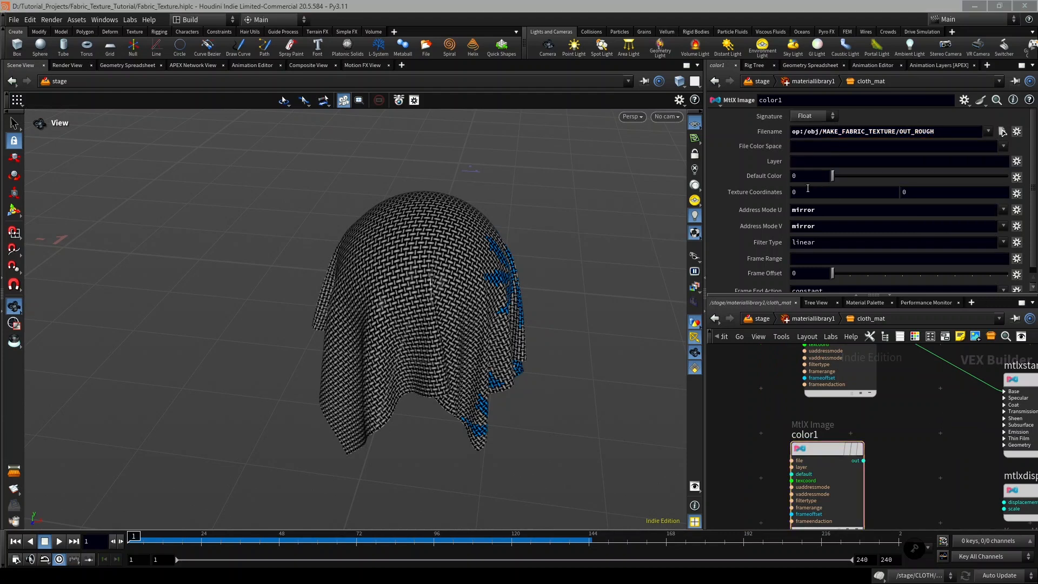
middle_click(762, 209, "ctrl")
middle_click(769, 227, "ctrl")
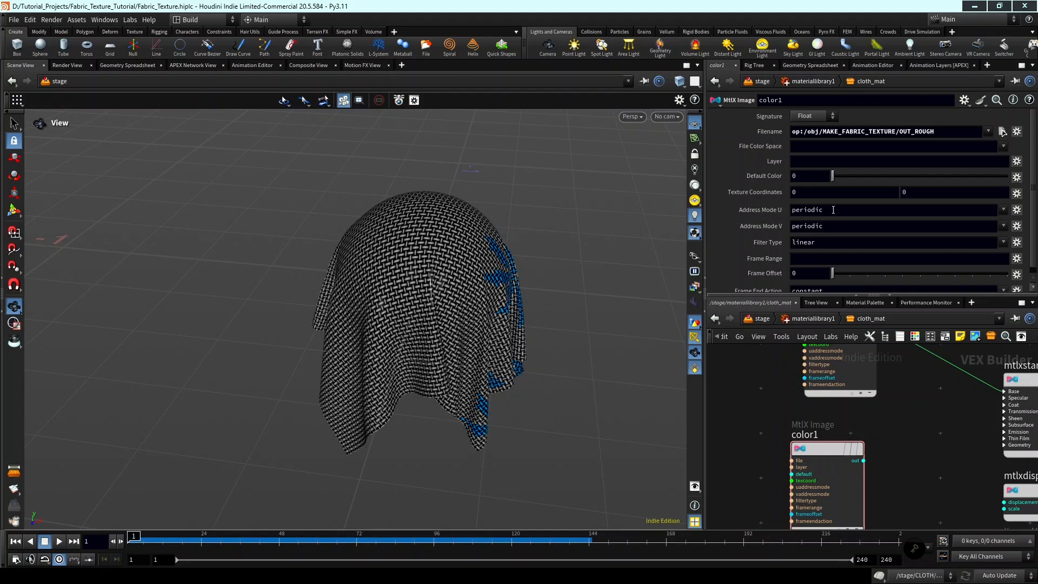
Connect the OUT_ROUGH image node's output to an input in the Specular group of mtlxstandard_surface.
scroll(949, 385, "down", 3)
middle_click_drag(933, 409, 893, 418)
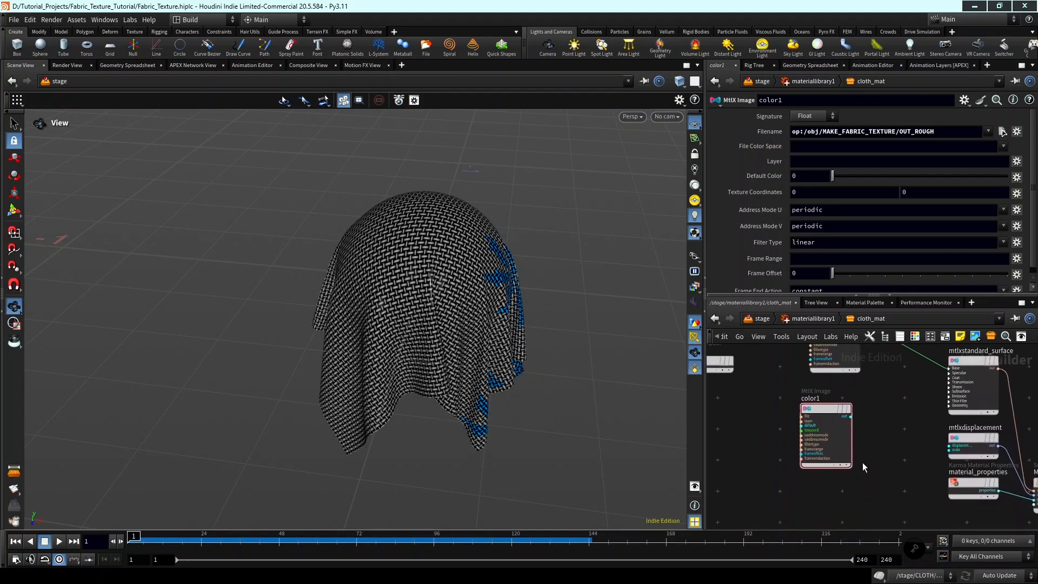
mouse_move(865, 465)
middle_mouse_down()
mouse_move(858, 449)
mouse_move(855, 463)
middle_mouse_up()
scroll(862, 424, "up", 1)
scroll(825, 441, "up", 1)
middle_click_drag(861, 424, 824, 452)
left_click(826, 440)
scroll(852, 441, "down", 3)
scroll(884, 417, "up", 4)
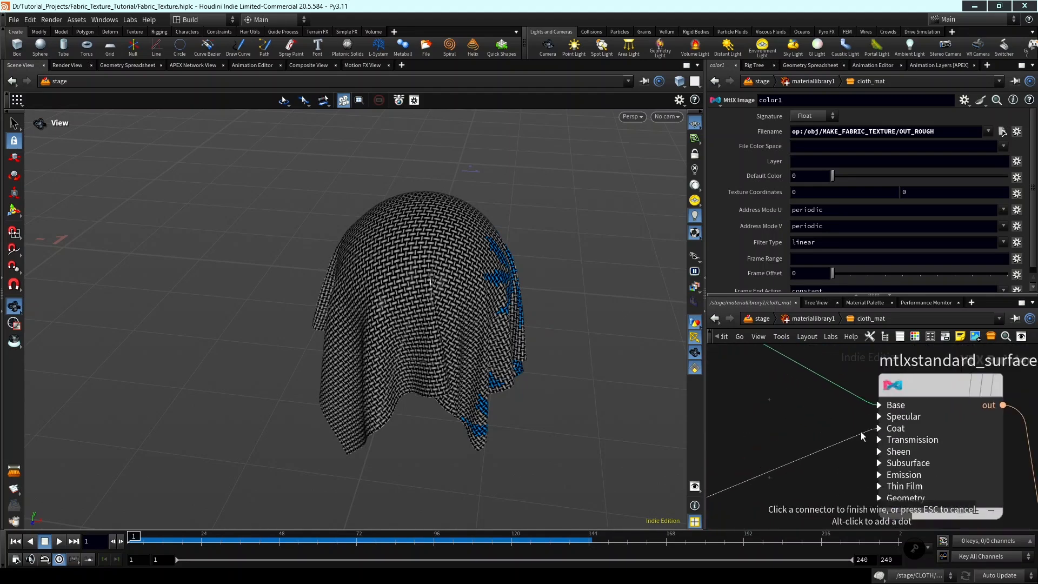
middle_click_drag(909, 416, 886, 424)
scroll(911, 457, "up", 1)
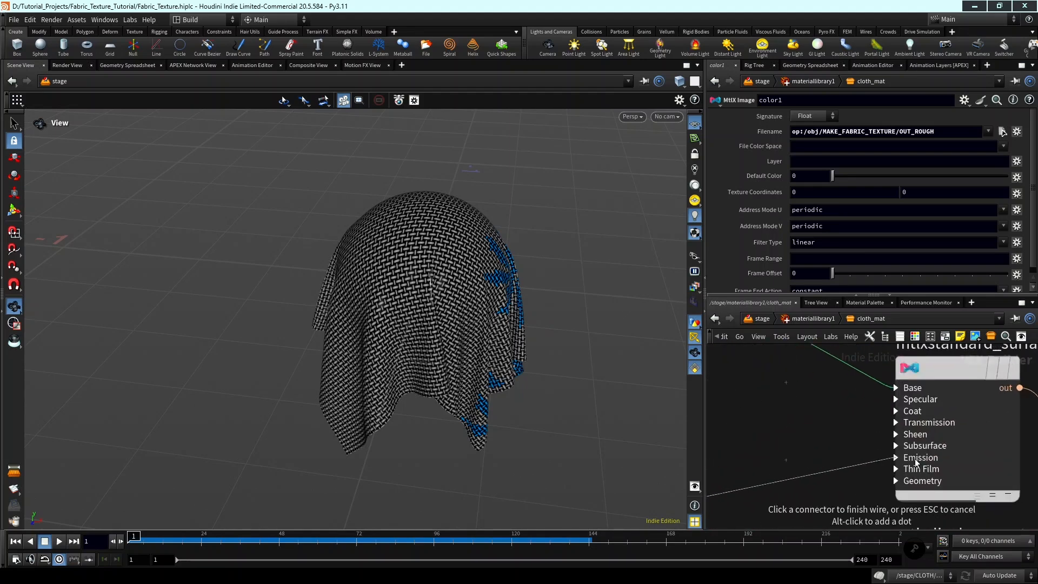
scroll(900, 457, "up", 2)
scroll(881, 463, "down", 2)
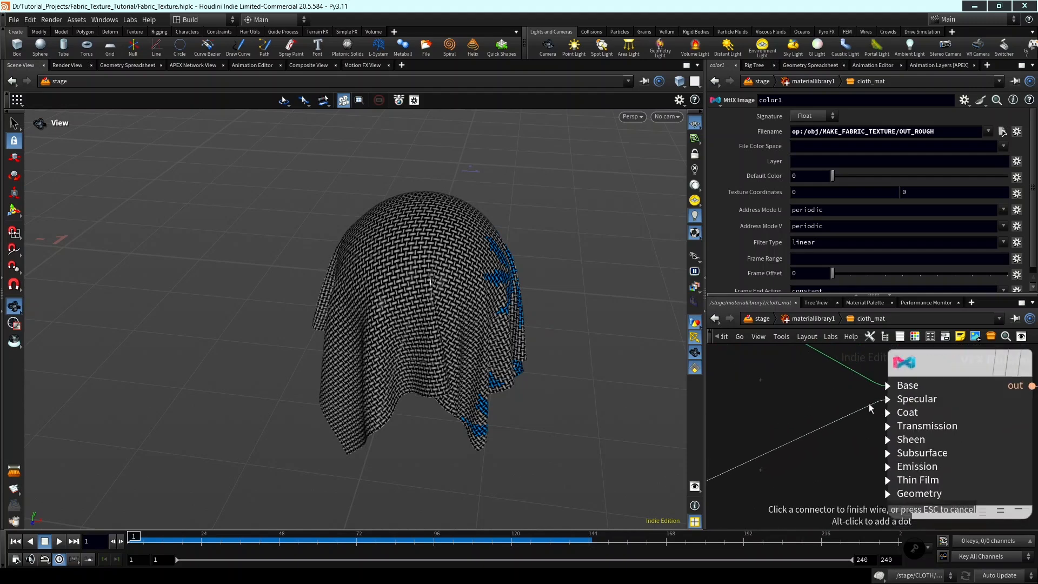
left_click(883, 401)
left_click(951, 438)
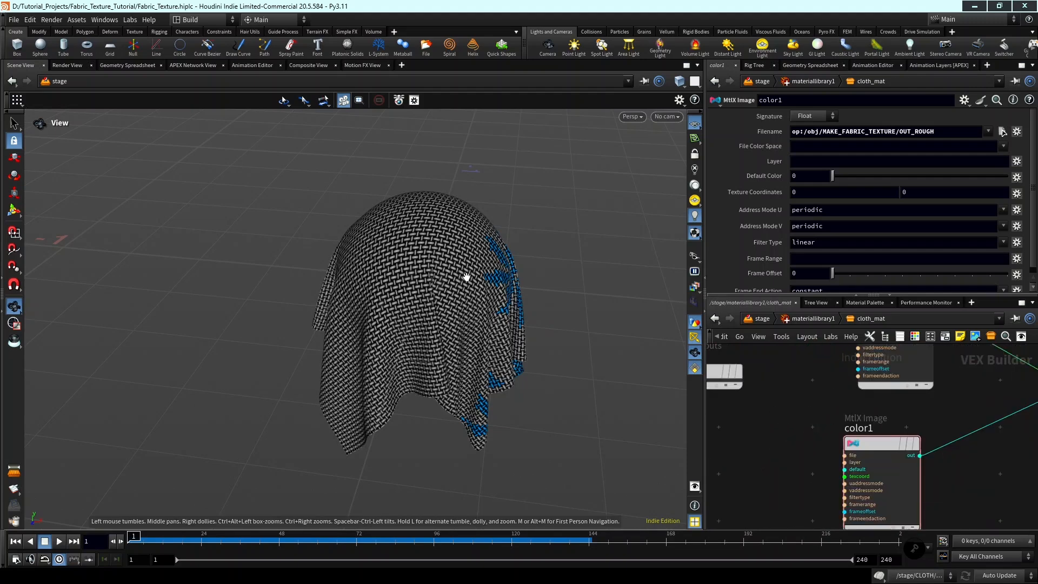
Select both image nodes and move them higher in the network, between the inputs node and the surface shader.
scroll(834, 410, "down", 3)
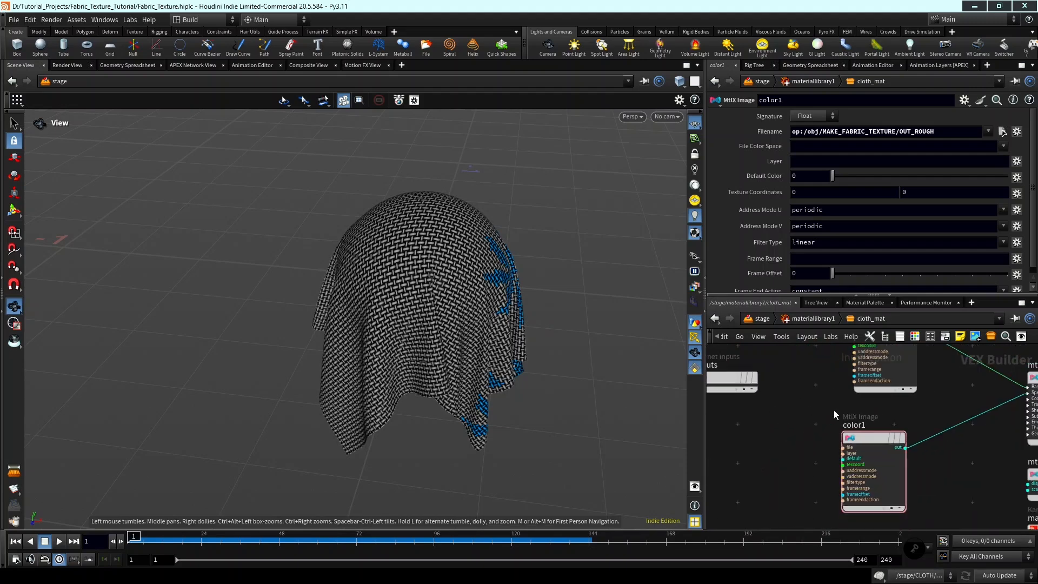
middle_click_drag(837, 411, 789, 398)
scroll(825, 421, "up", 1)
scroll(827, 427, "down", 3)
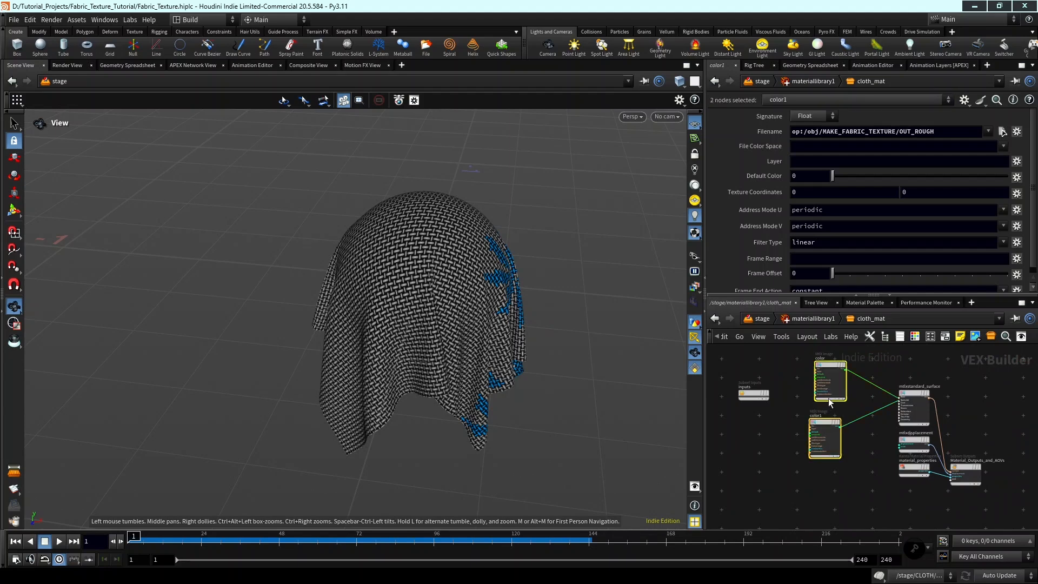
left_click(828, 375, "shift")
left_click(816, 413)
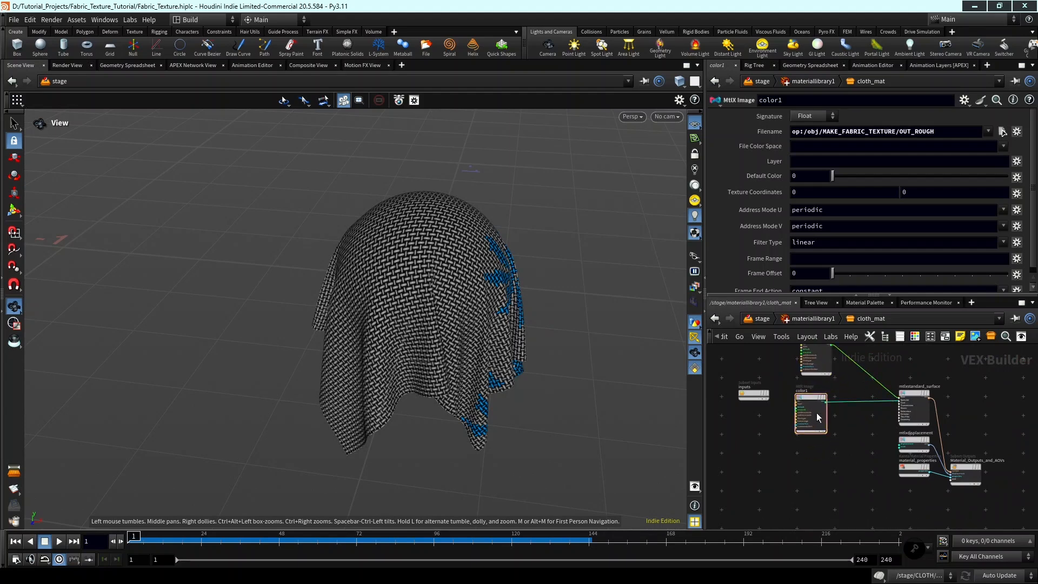
Rename the OUT_ROUGH image node to rough.
scroll(813, 395, "up", 3)
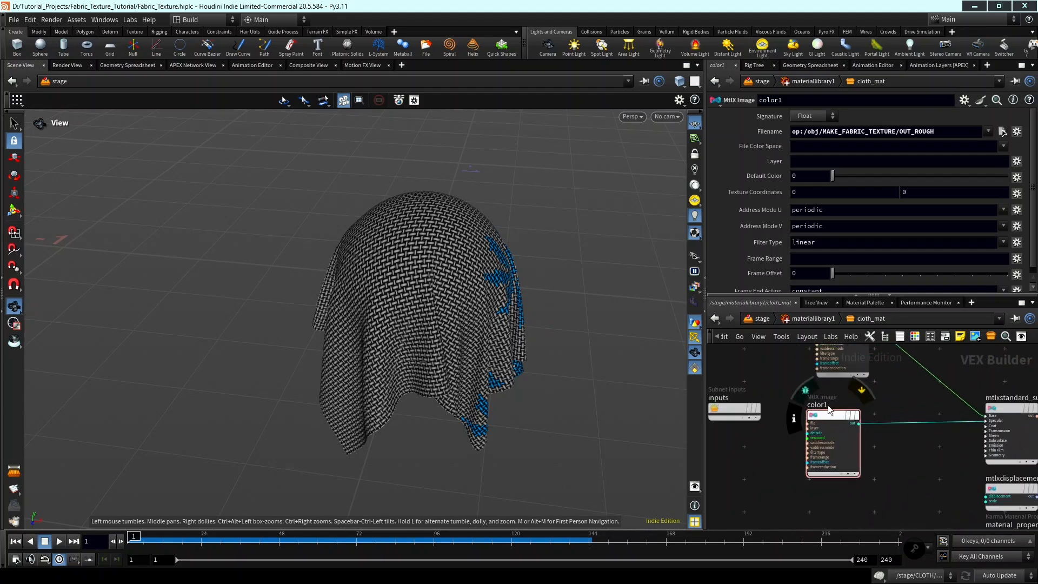
scroll(824, 403, "up", 3)
double_click(824, 406)
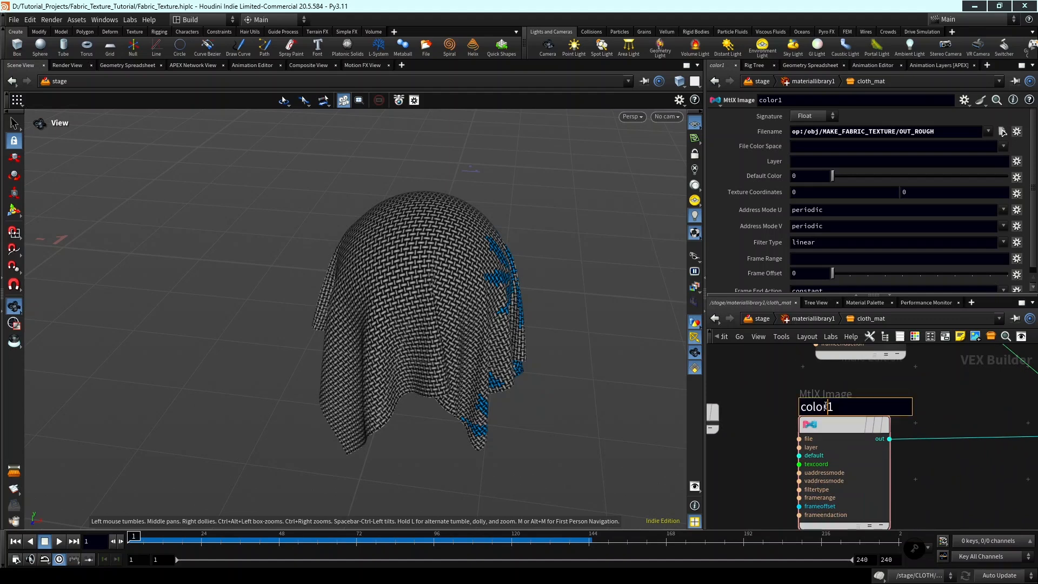
type("rough")
key("Return")
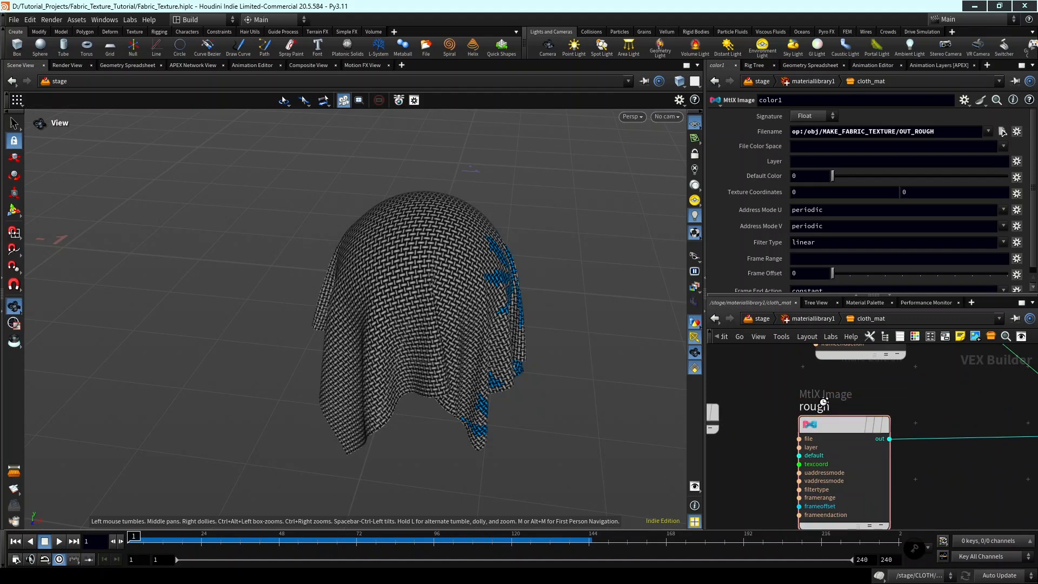
Duplicate the rough image node and place the copy directly below it.
scroll(909, 433, "down", 3)
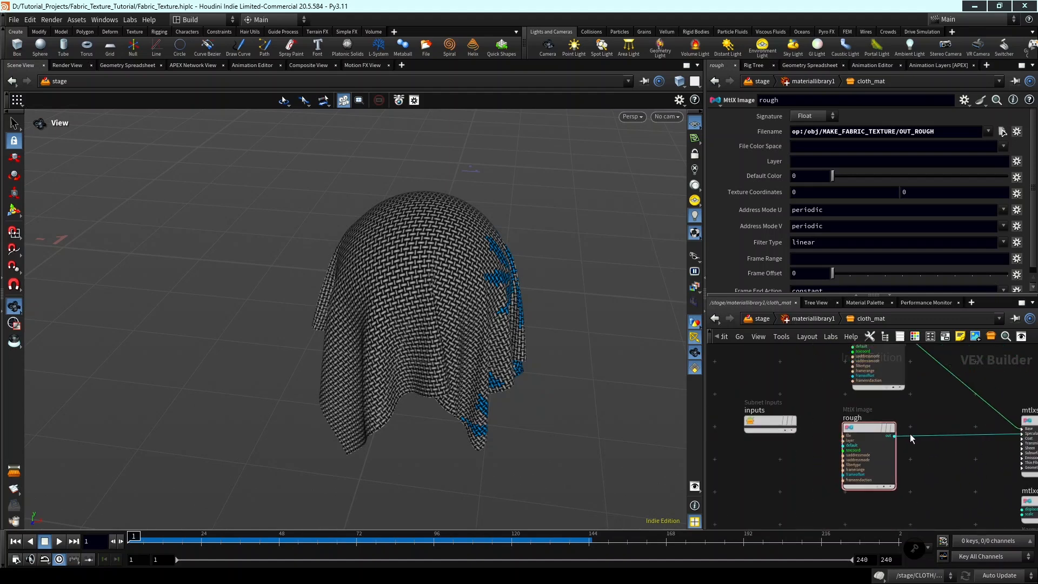
left_click_drag(873, 443, 891, 519, "alt")
middle_click_drag(921, 460, 926, 394)
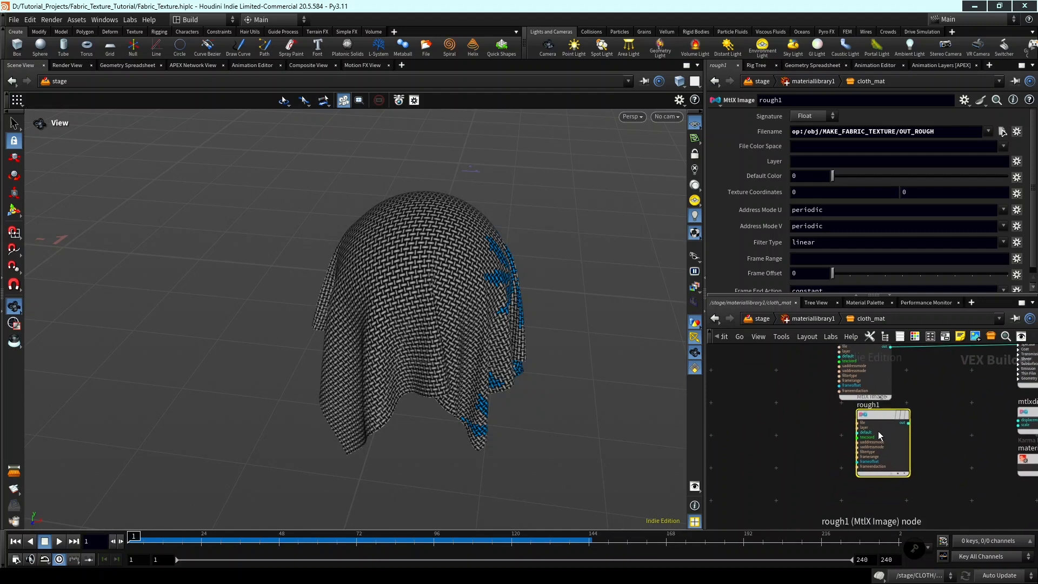
Move the duplicated rough image node lower in the network and rename it to normals.
left_click_drag(878, 430, 872, 475)
scroll(865, 449, "up", 2)
left_click(867, 448)
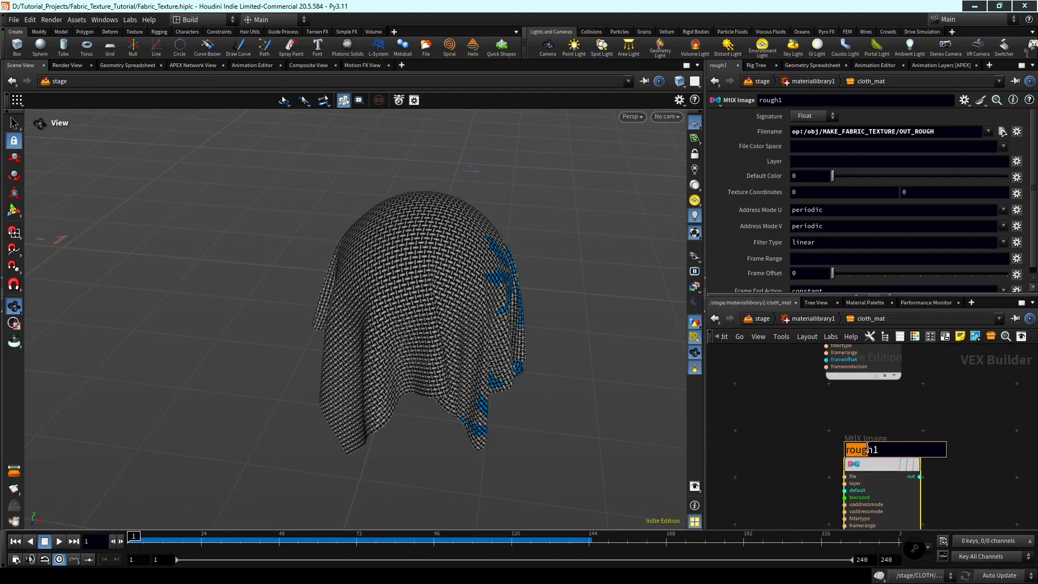
type("normals")
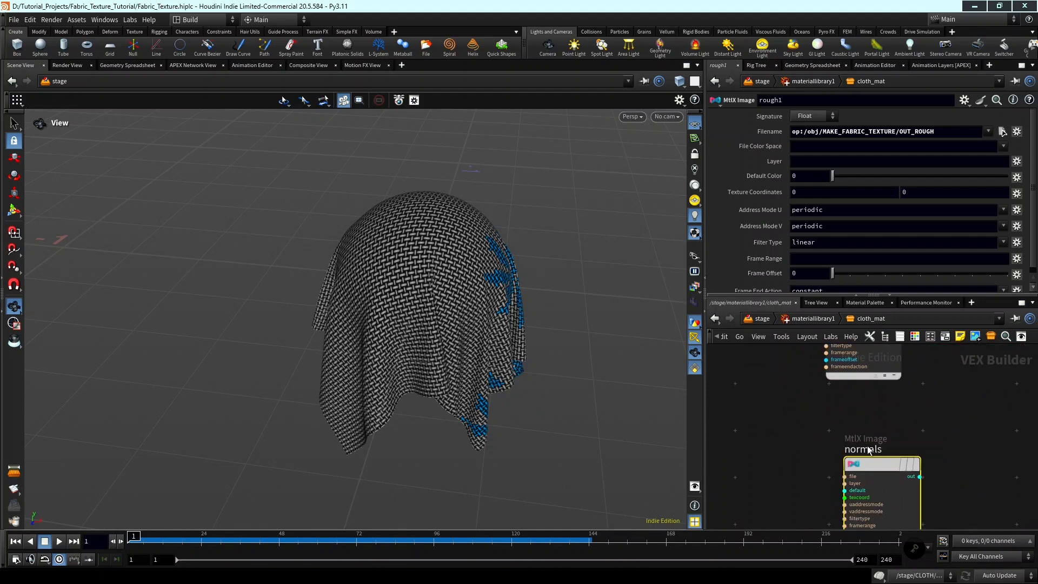
key("Return")
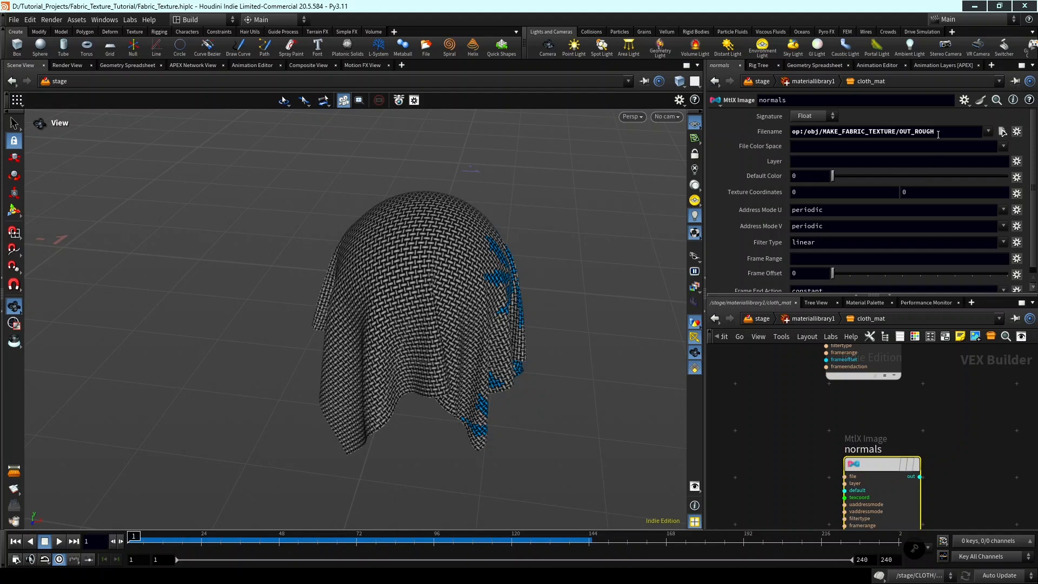
Set the normals image node's file path to op:/obj/MAKE_FABRIC_TEXTURE/OUT_NORMALS/.
double_click(913, 132)
type("NOR")
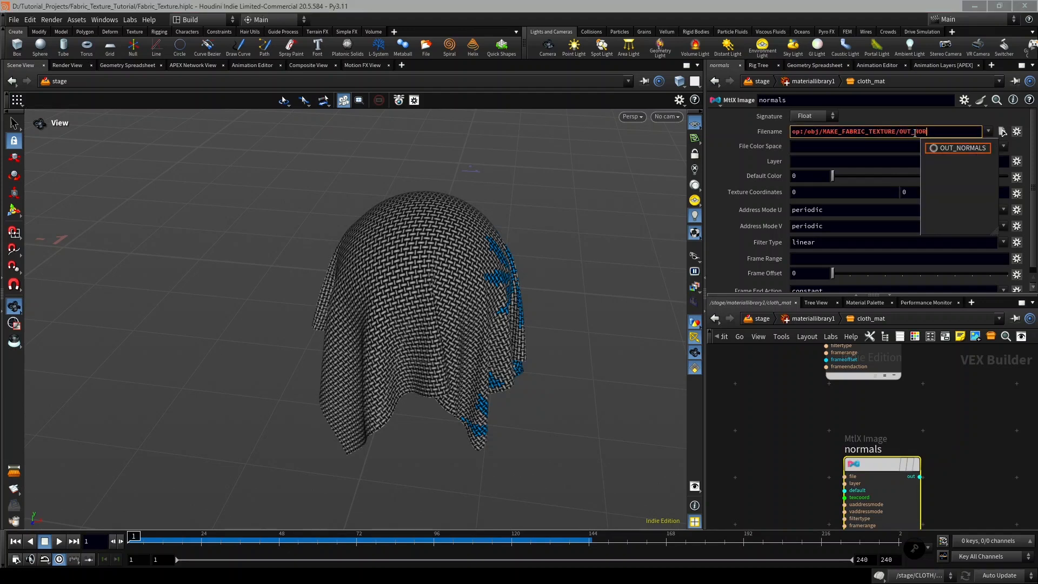
key("Tab")
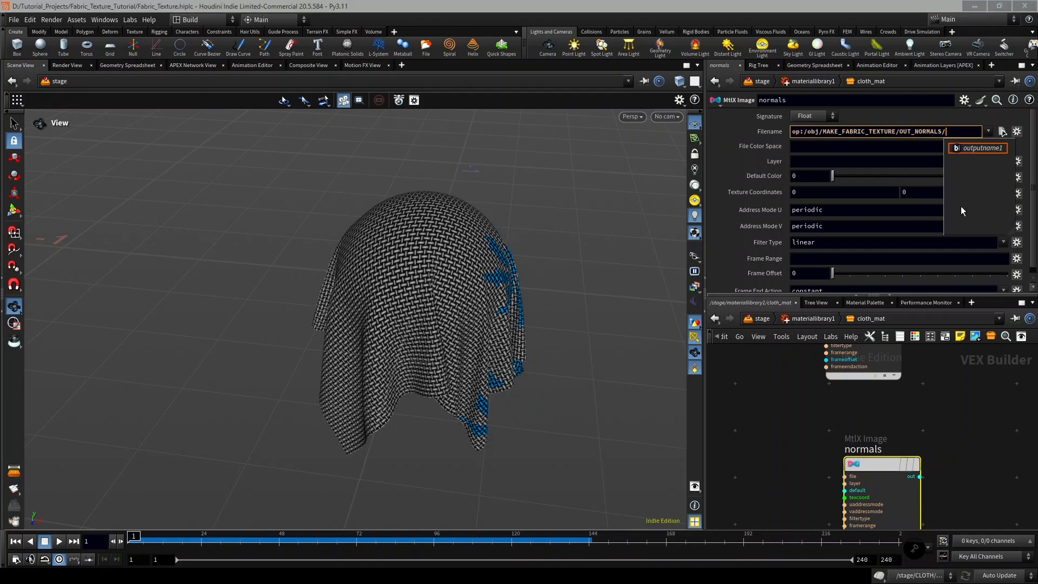
left_click(953, 379)
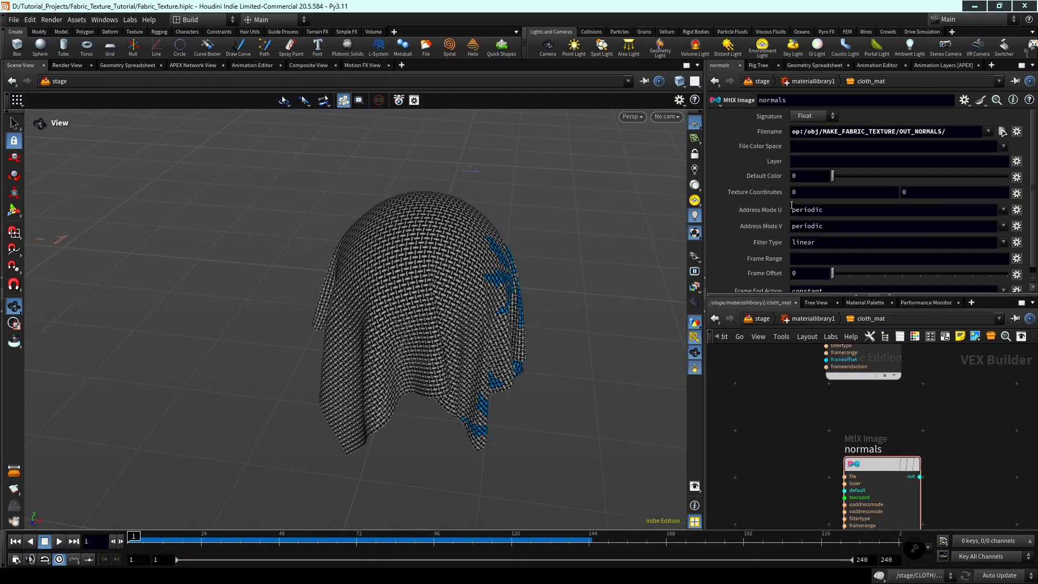
left_click_drag(645, 231, 540, 238)
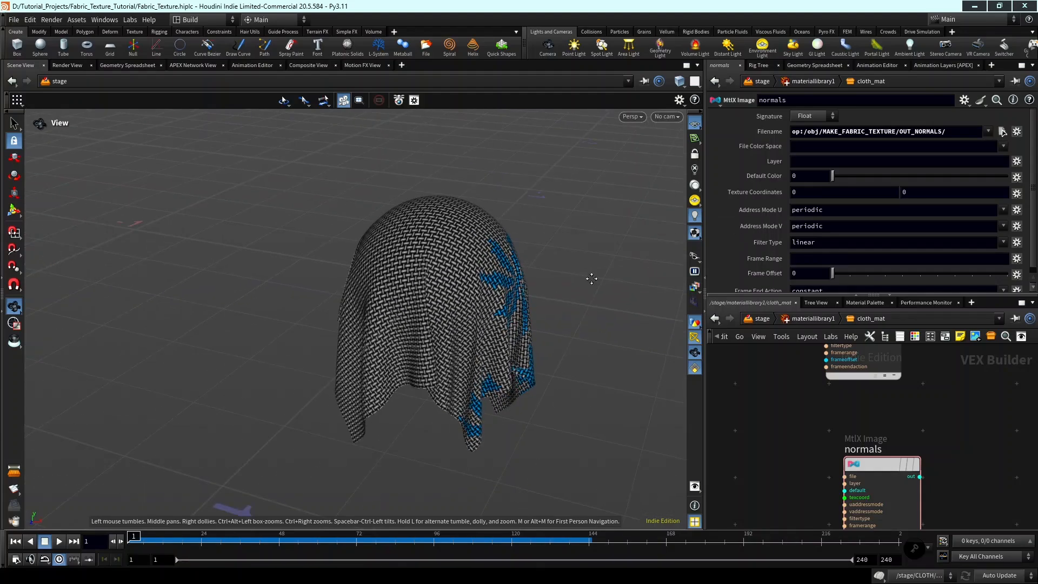
left_click_drag(592, 278, 573, 346)
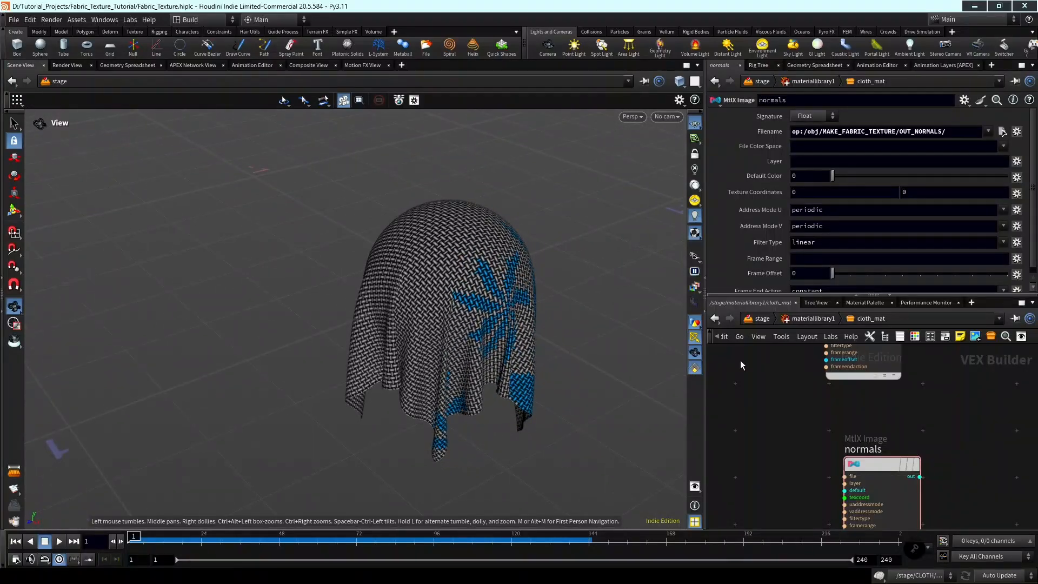
scroll(881, 420, "down", 3)
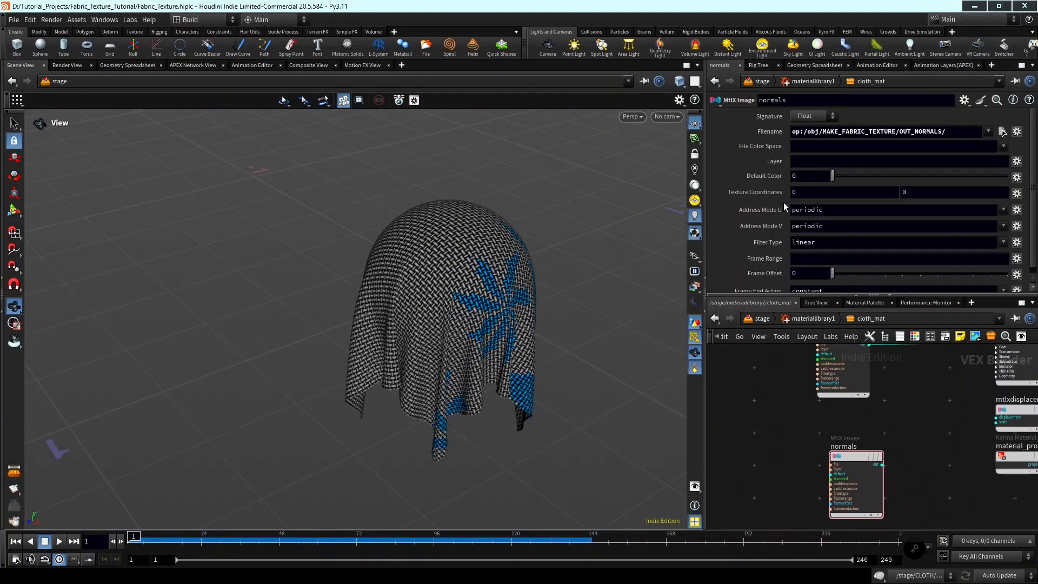
scroll(884, 461, "up", 2)
left_click(881, 466)
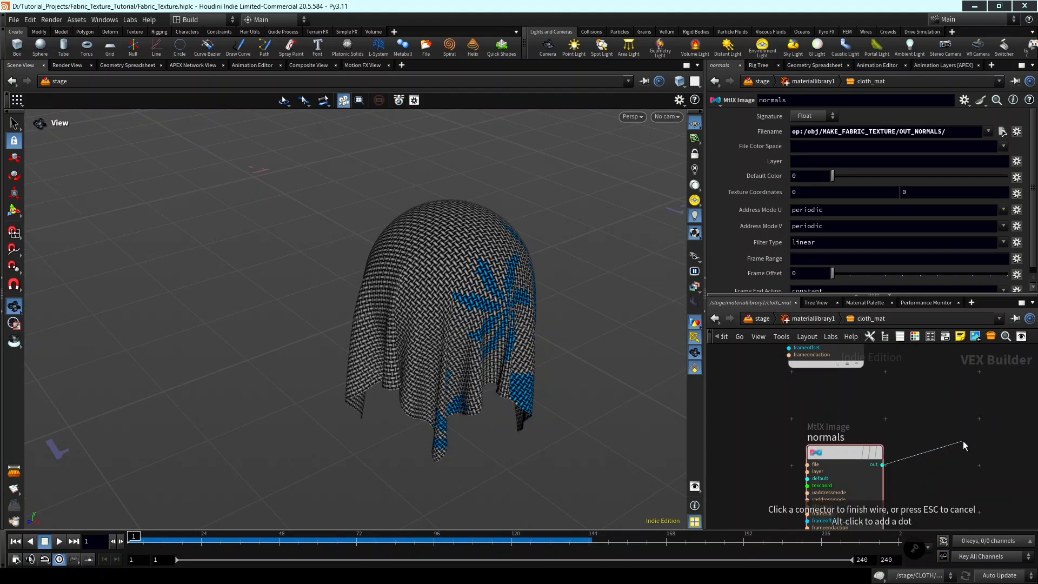
scroll(952, 430, "down", 3)
middle_click_drag(939, 424, 874, 451)
scroll(918, 422, "up", 3)
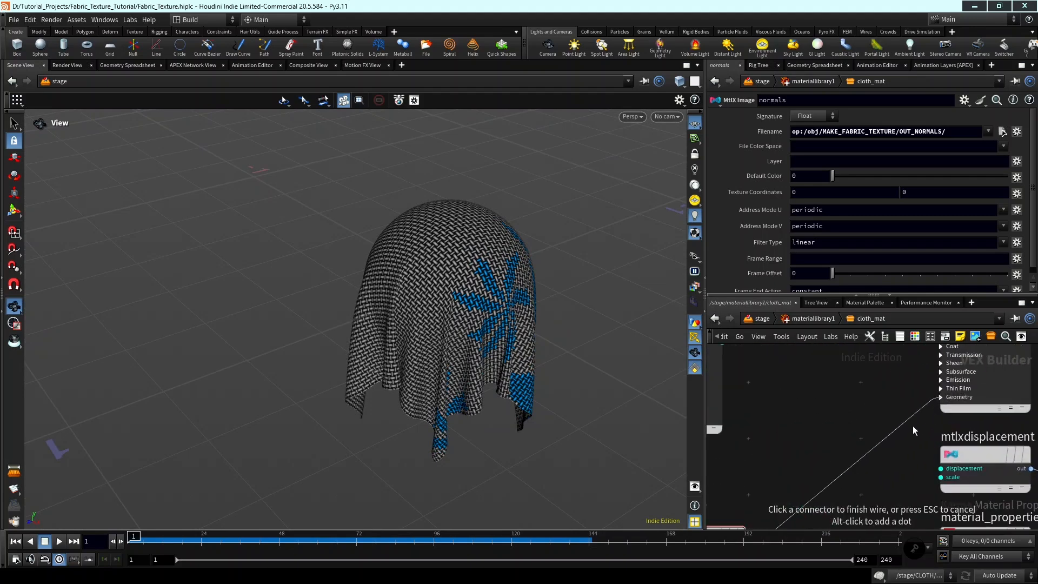
key("Escape")
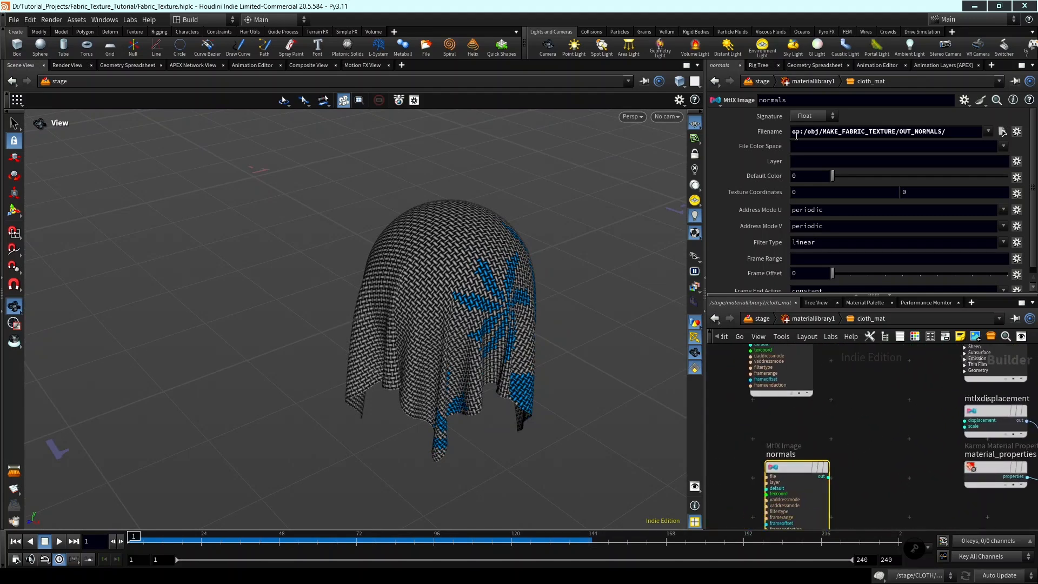
Change the signature of the normals image node to Vector 3.
left_click(826, 118)
left_click(808, 162)
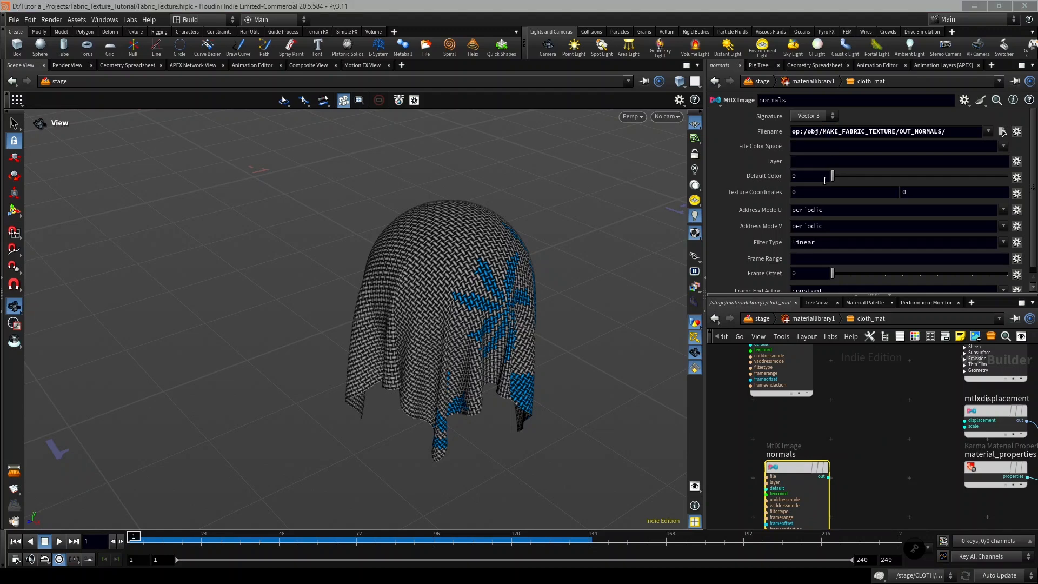
scroll(874, 375, "down", 2)
middle_click_drag(874, 374, 883, 354)
scroll(829, 407, "up", 1)
left_click_drag(815, 409, 757, 404)
scroll(780, 406, "down", 1)
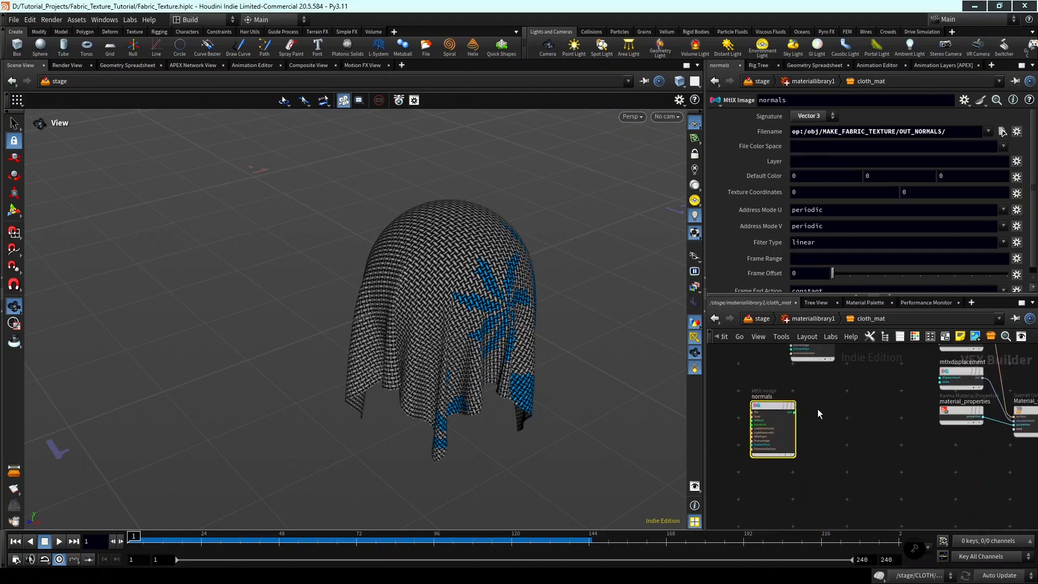
middle_click_drag(818, 409, 845, 421)
scroll(822, 414, "up", 1)
key("Tab")
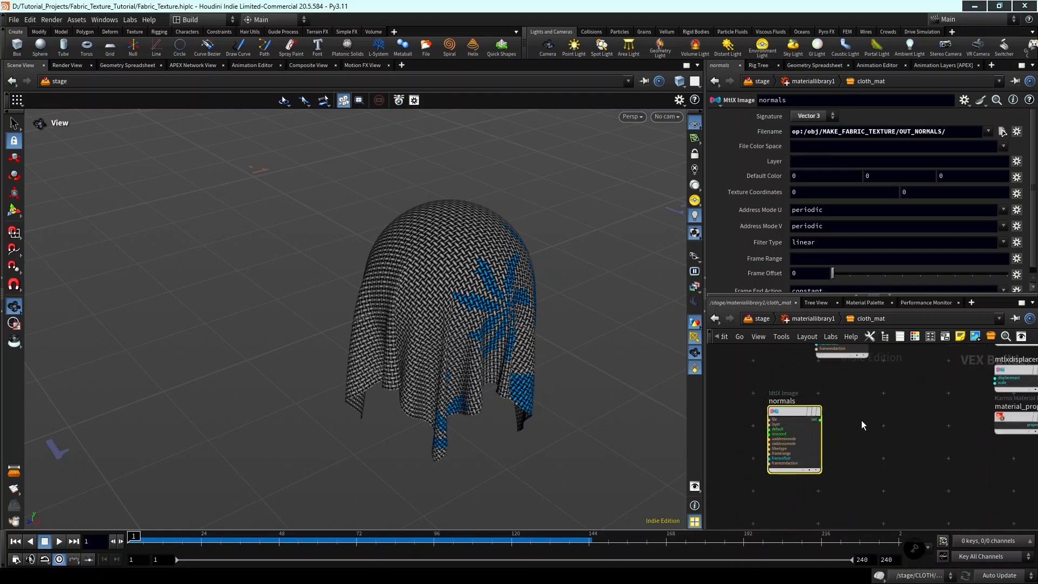
type("MTLX")
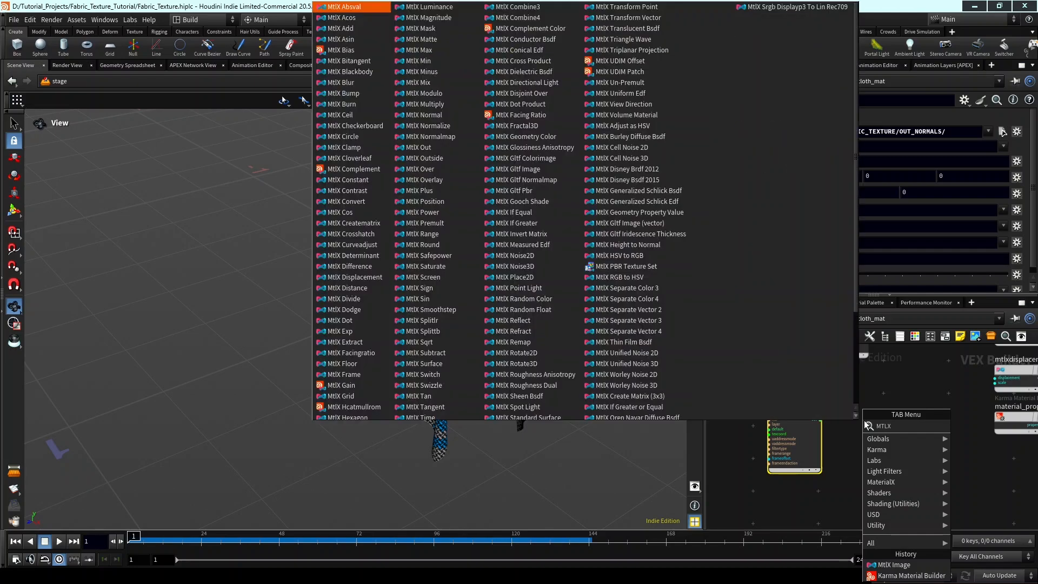
type(" NORM")
key("Return")
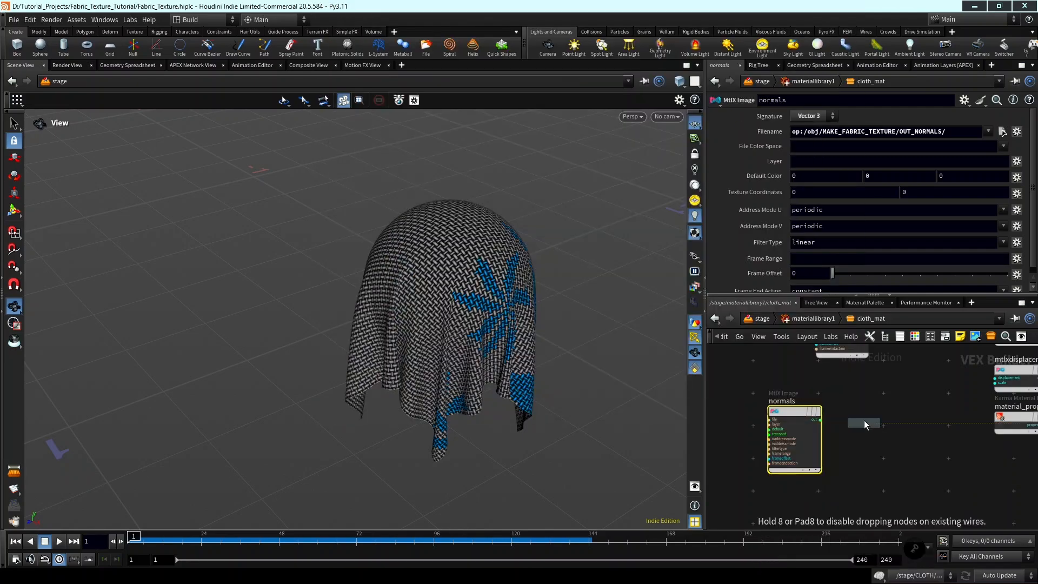
left_click(864, 420)
scroll(863, 420, "up", 2)
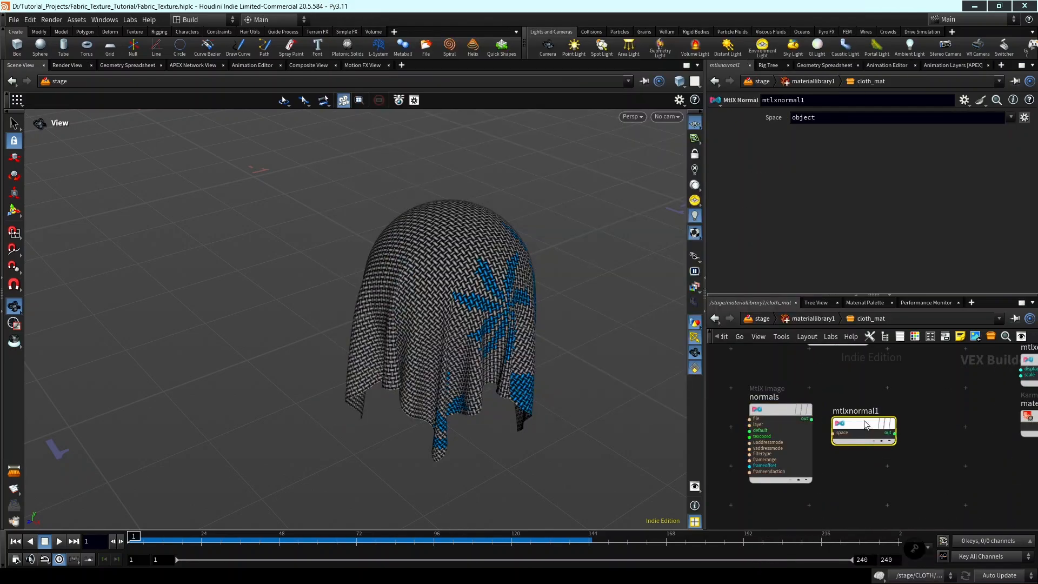
key("Delete")
Add a MtlX Normalmap node beside the normals image node, on the side toward the surface shader.
key("Tab")
type("MTLX")
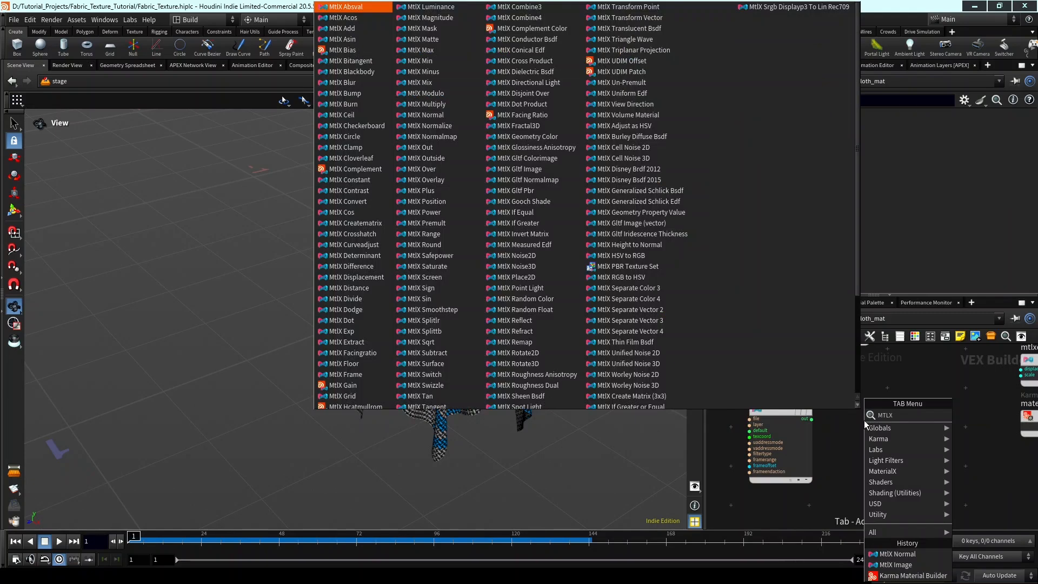
type(" NORMAL")
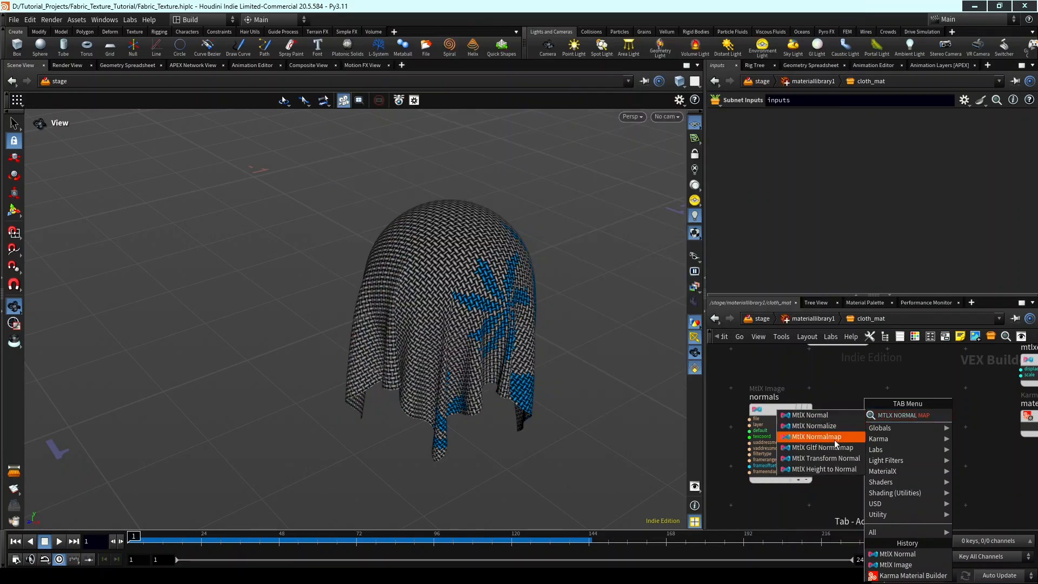
left_click(835, 437)
left_click(887, 424)
scroll(773, 400, "up", 5)
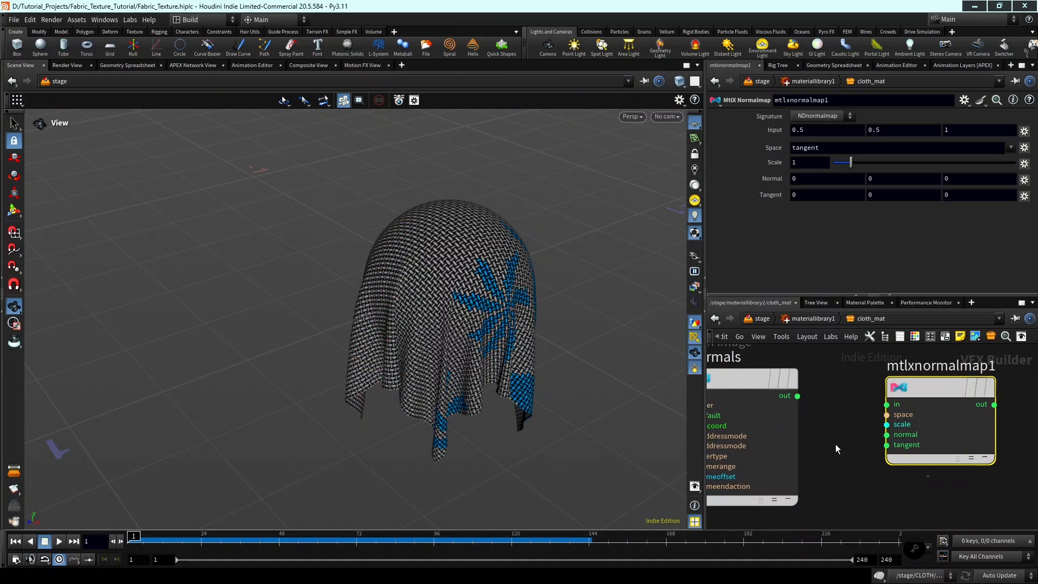
Connect the normals image node's output to the in input of the normal map node.
left_click(788, 397)
left_click(887, 405)
scroll(858, 439, "down", 3)
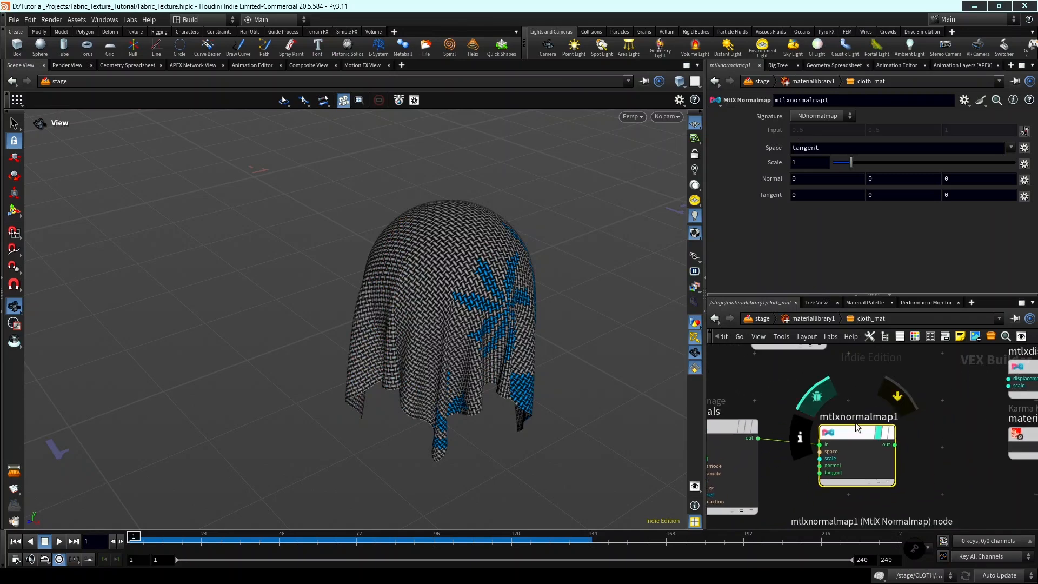
Connect the normal map node's output to an input in the Geometry group of mtlxstandard_surface.
scroll(930, 431, "up", 3)
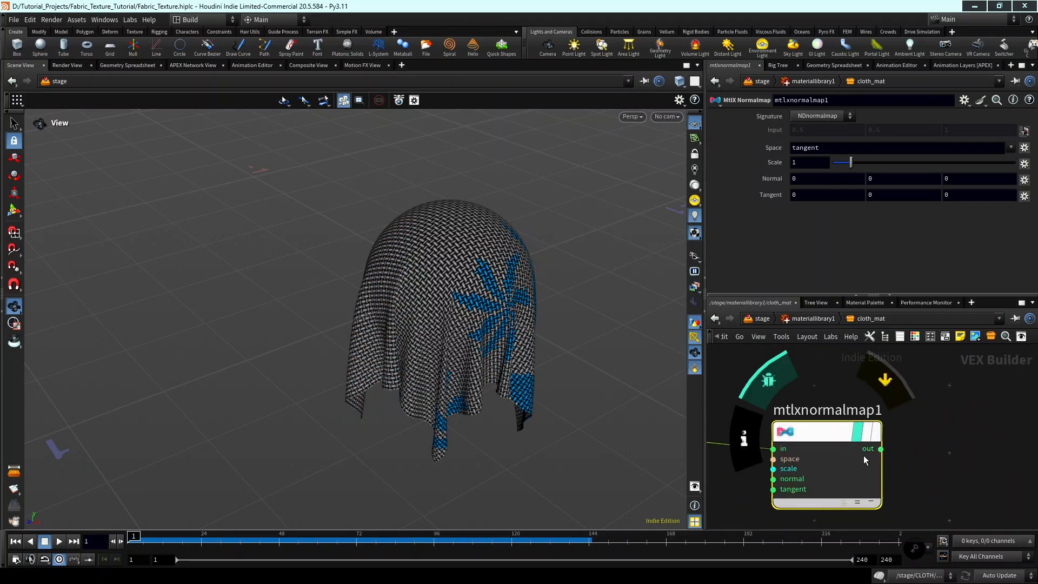
left_click(774, 381)
left_click(881, 452)
scroll(968, 408, "down", 1)
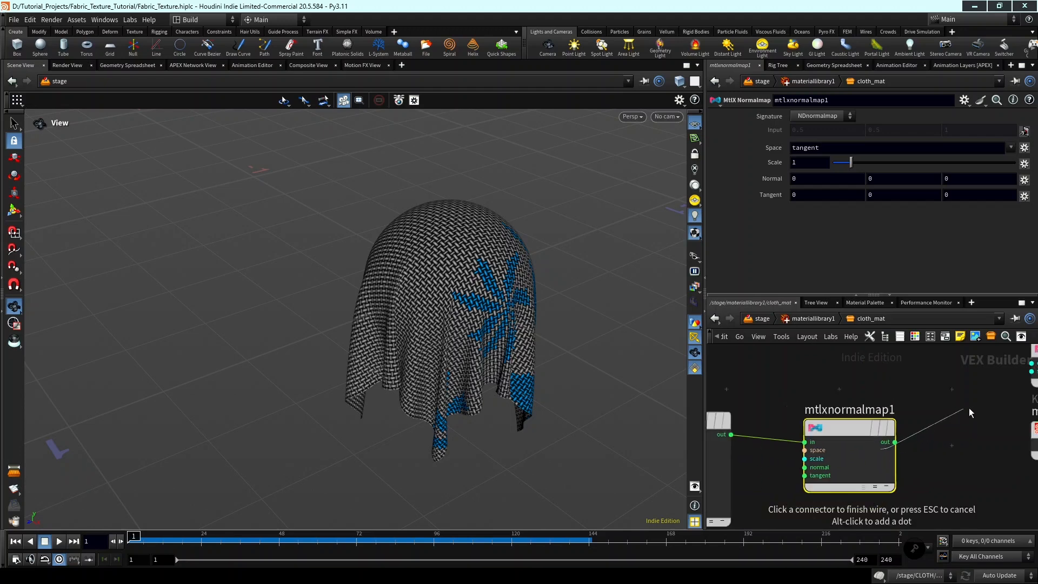
scroll(976, 395, "up", 1)
middle_click_drag(983, 384, 895, 492)
scroll(925, 420, "down", 1)
middle_click_drag(925, 420, 913, 488)
left_click(932, 466)
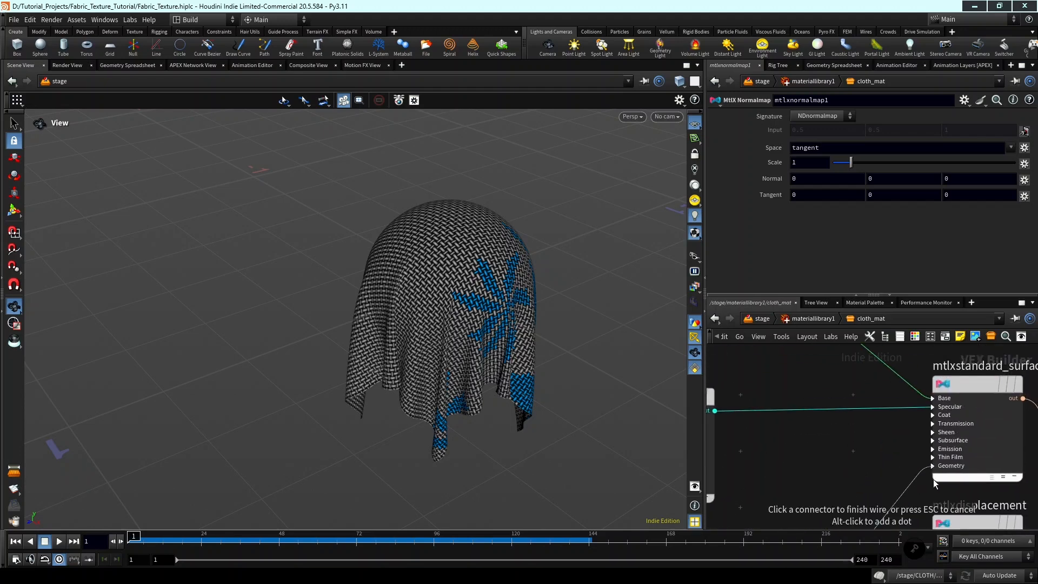
left_click(964, 521)
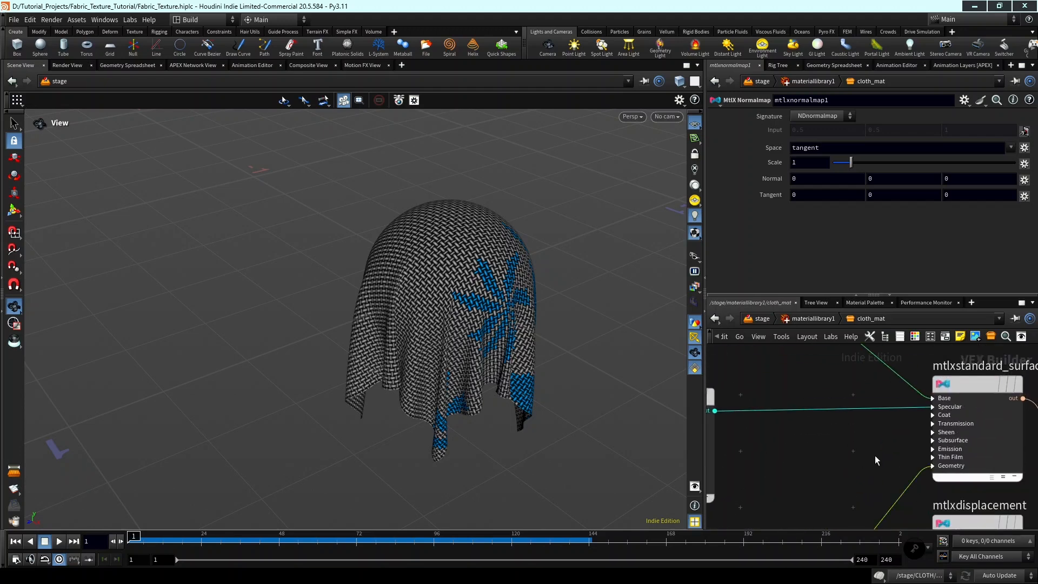
Return to the stage network and open the geometry network inside the CLOTH node.
scroll(882, 469, "down", 5)
scroll(872, 467, "down", 2)
middle_click_drag(879, 469, 866, 438)
scroll(862, 448, "up", 3)
scroll(864, 443, "down", 2)
scroll(866, 437, "up", 2)
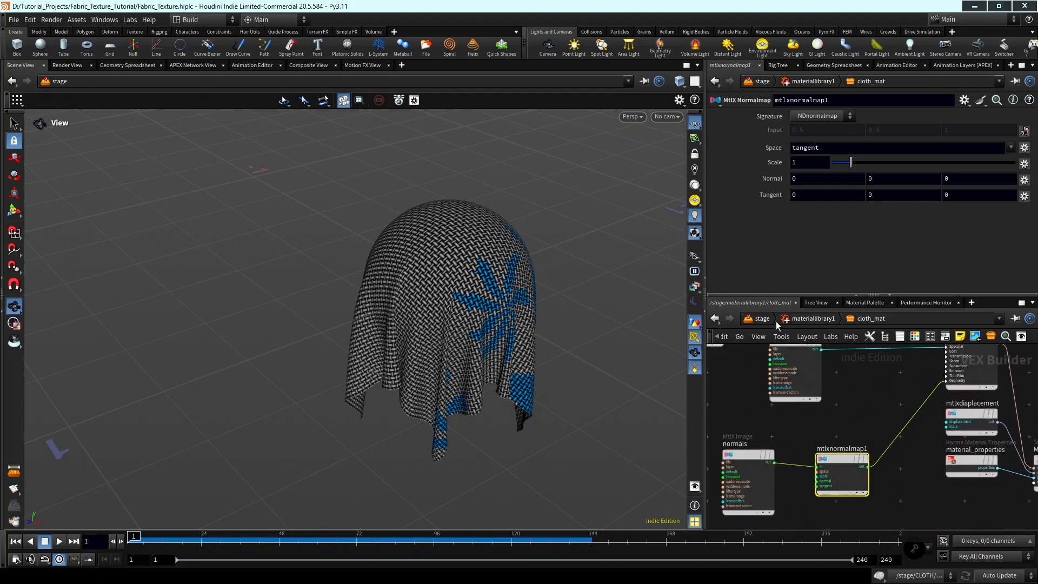
left_click(762, 318)
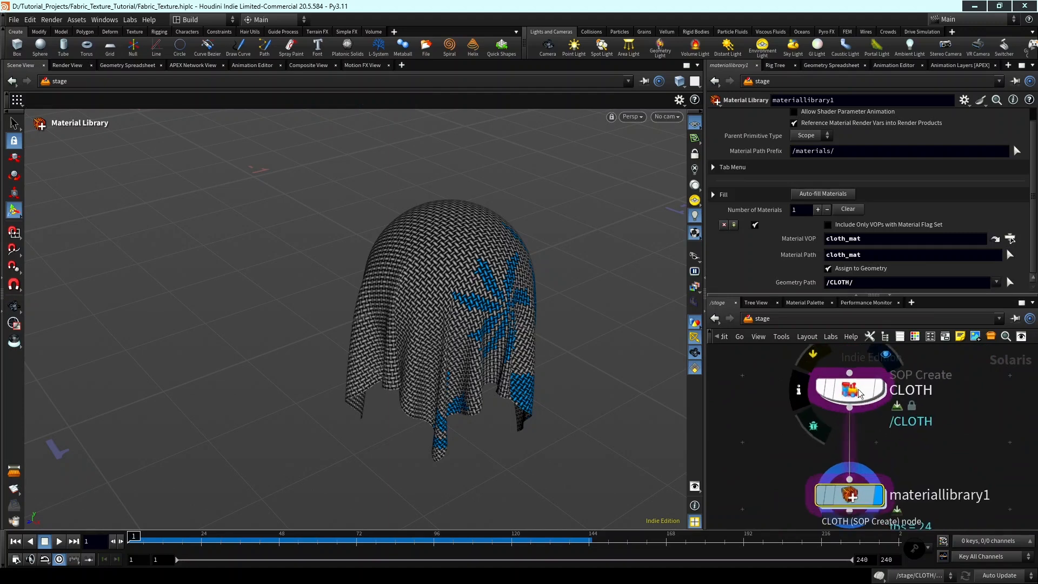
double_click(859, 389)
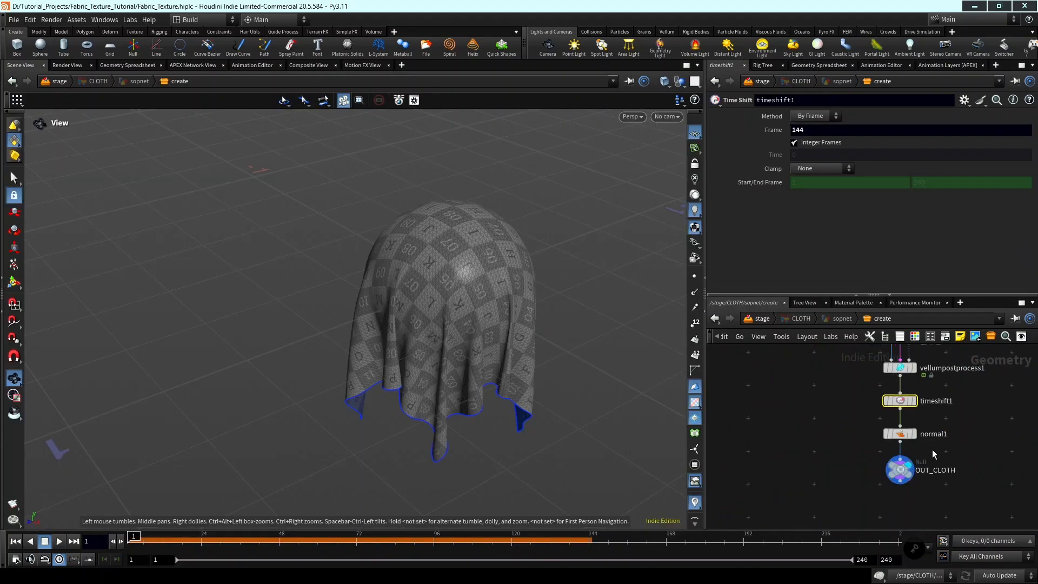
Insert a UV Transform node between normal1 and OUT_CLOTH and display its output.
key("Tab")
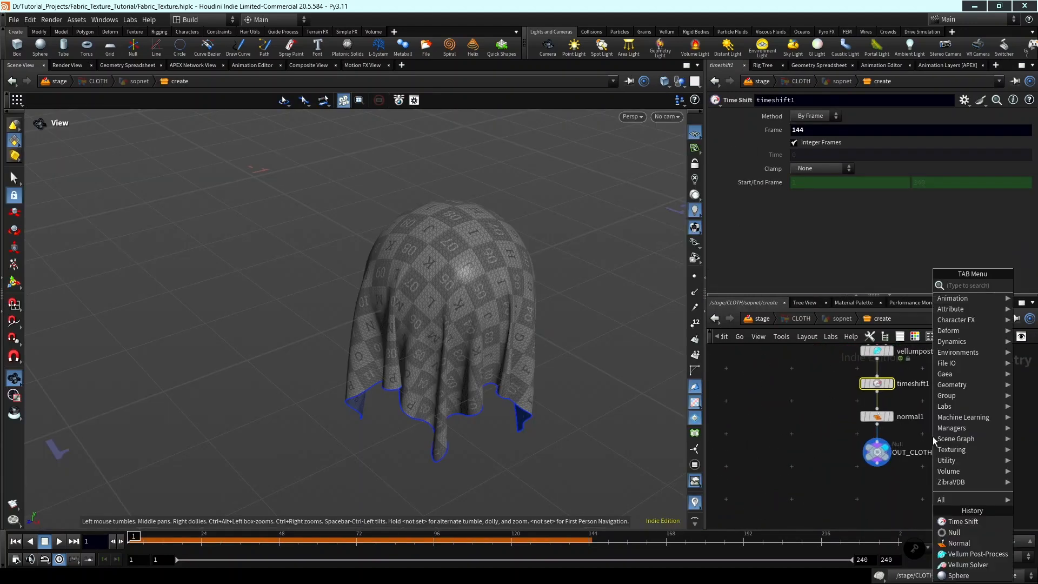
type("UV Tr")
key("Return")
left_click(932, 436)
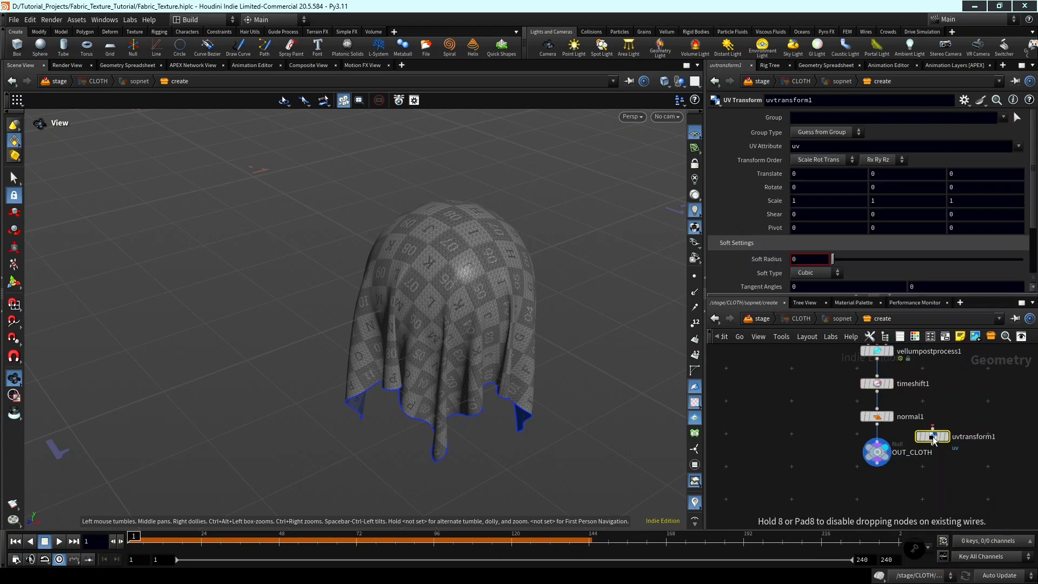
scroll(939, 434, "up", 1)
left_click_drag(928, 441, 815, 470)
mouse_move(799, 470)
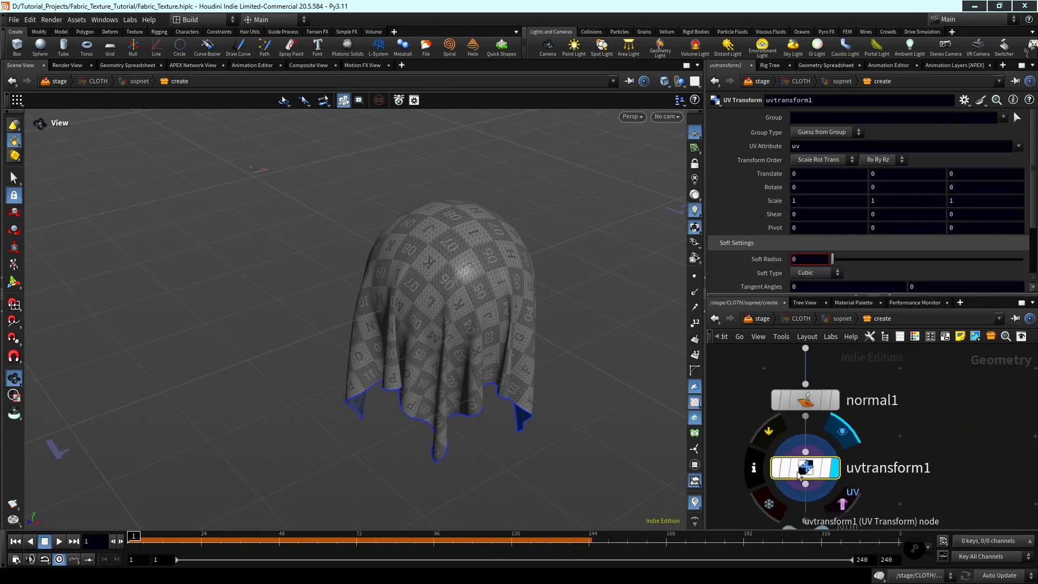
Set the UV Transform's scale to 10 on all three axes.
key("h")
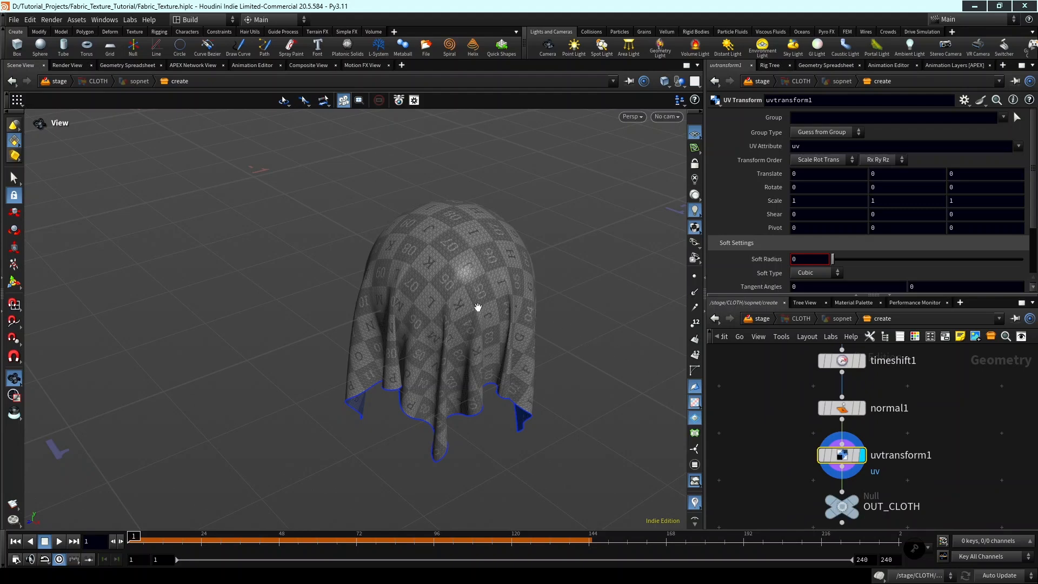
scroll(861, 445, "down", 1)
left_click_drag(461, 291, 511, 295)
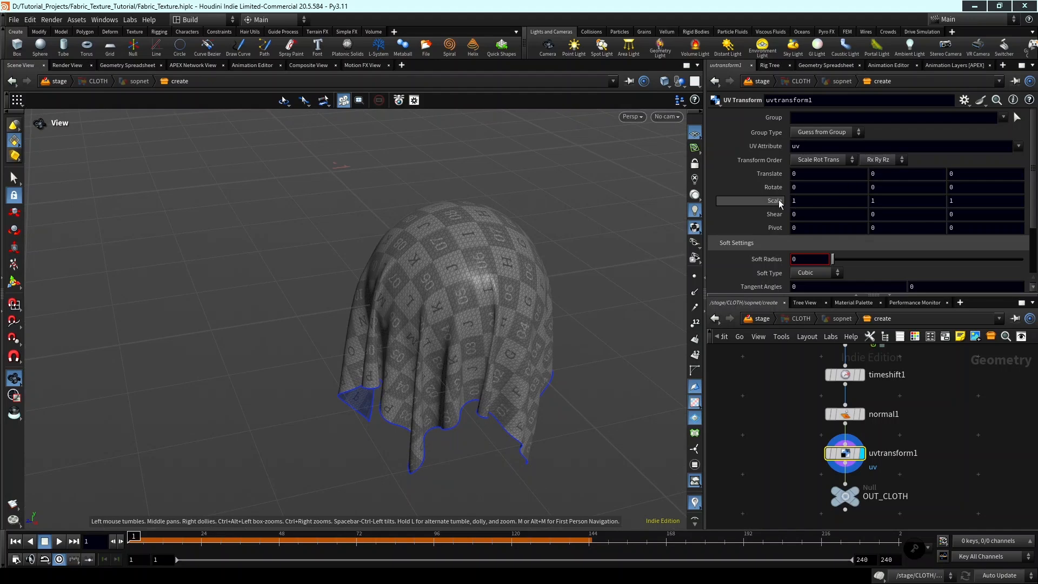
middle_click_drag(777, 199, 829, 179)
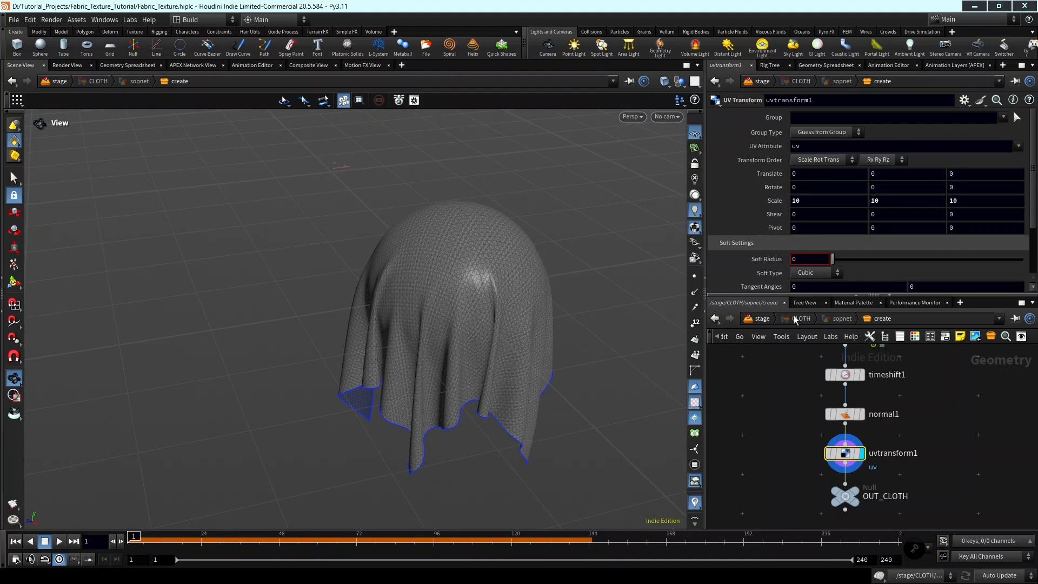
Return to the stage network, select materiallibrary1 and switch the viewport renderer to Karma CPU.
left_click(759, 319)
scroll(872, 420, "down", 2)
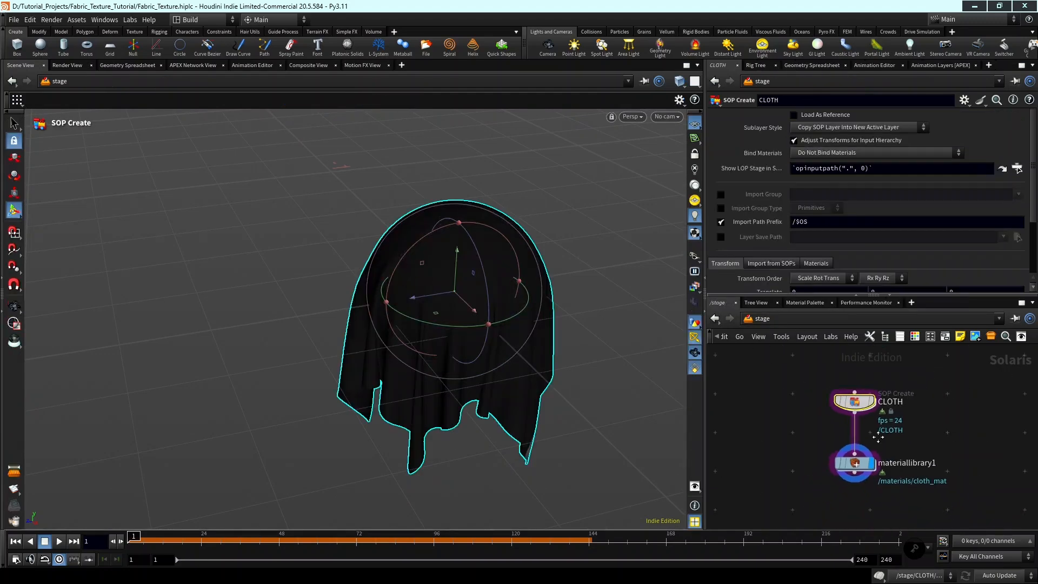
left_click(867, 465)
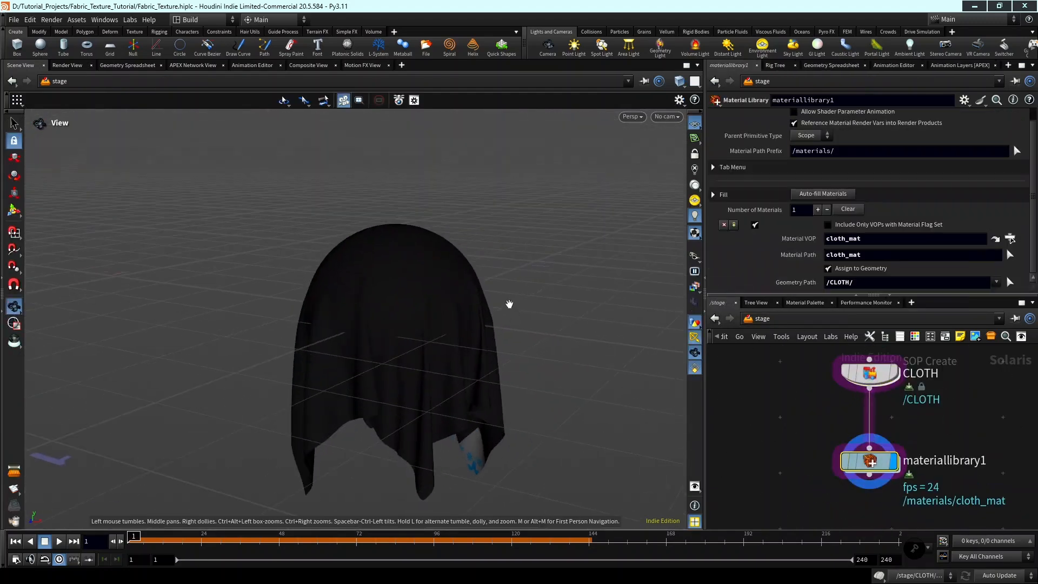
scroll(825, 392, "down", 2)
left_click_drag(451, 357, 528, 283, "alt")
left_click(632, 117)
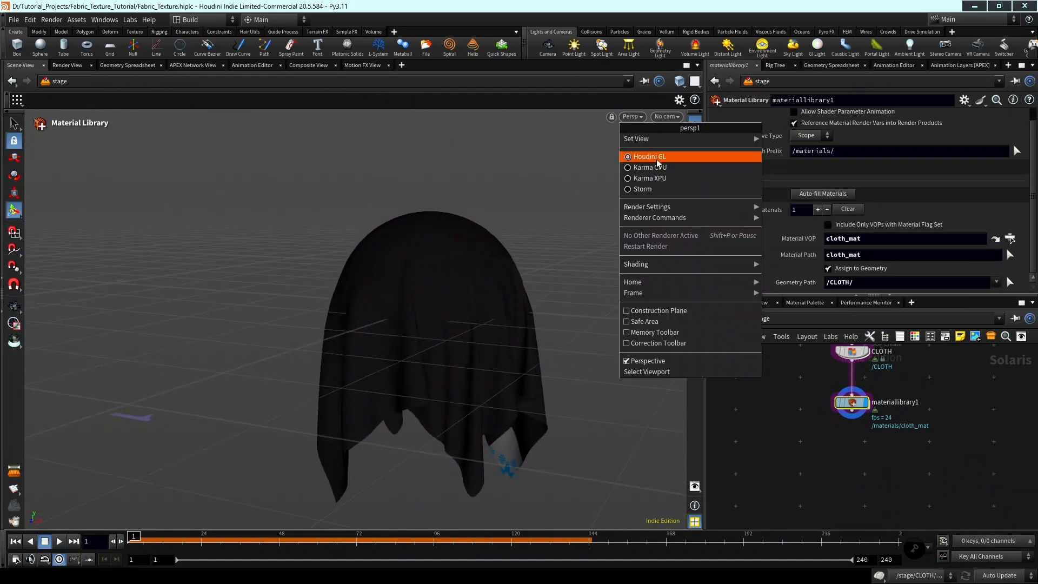
left_click(641, 167)
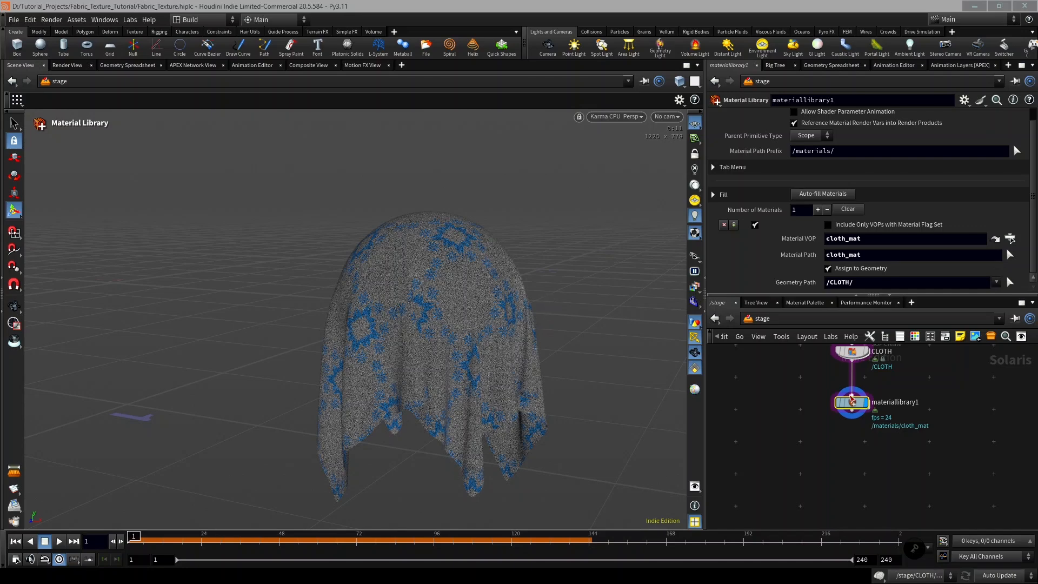
Add an area light after materiallibrary1, aim it at the cloth by looking through it, and unlock the view from the light.
key("Escape")
left_click_drag(429, 336, 503, 346)
middle_click_drag(901, 440, 935, 447)
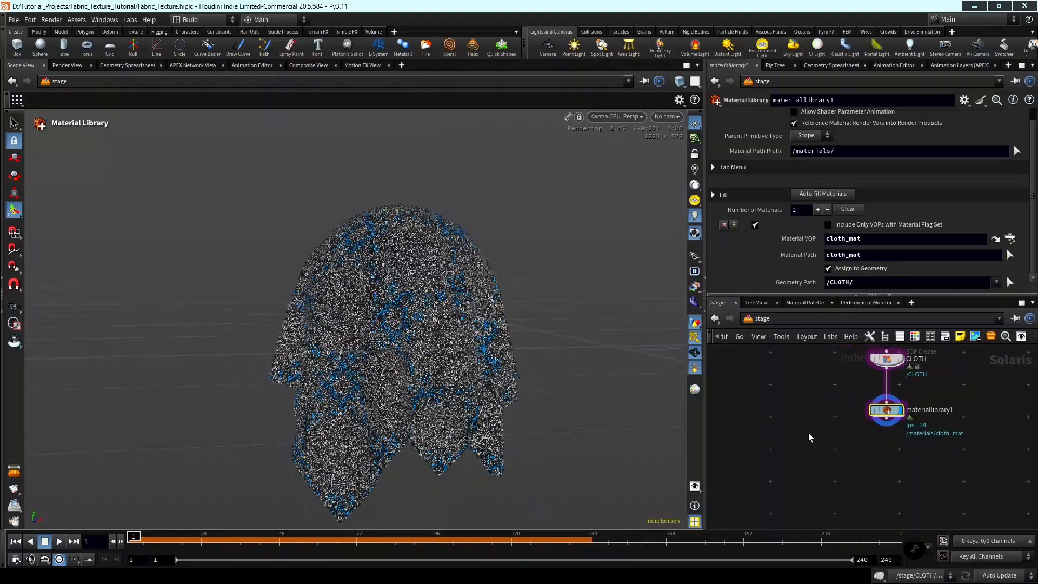
left_click_drag(456, 376, 475, 376, "alt")
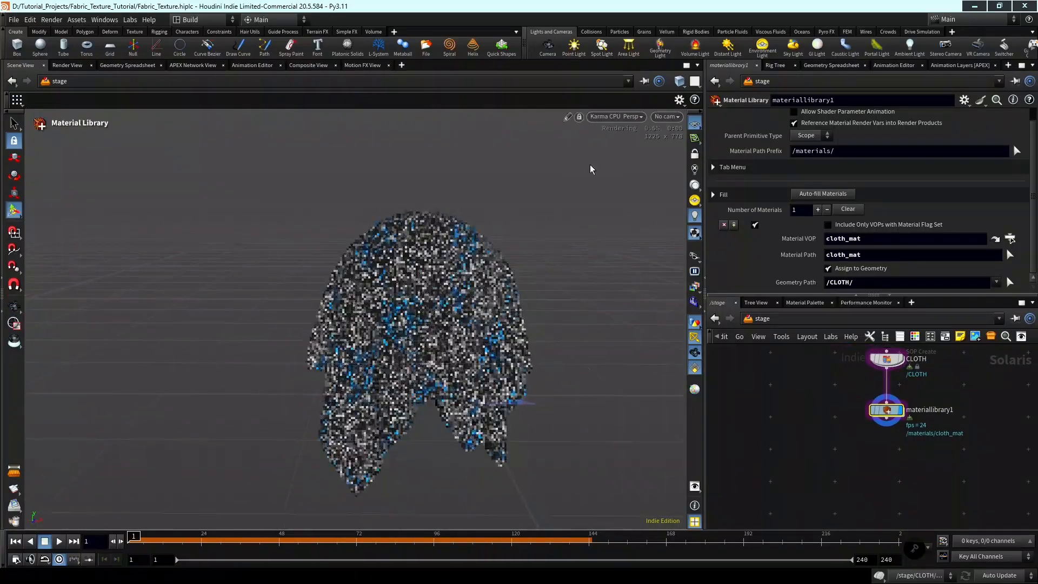
left_click(628, 46)
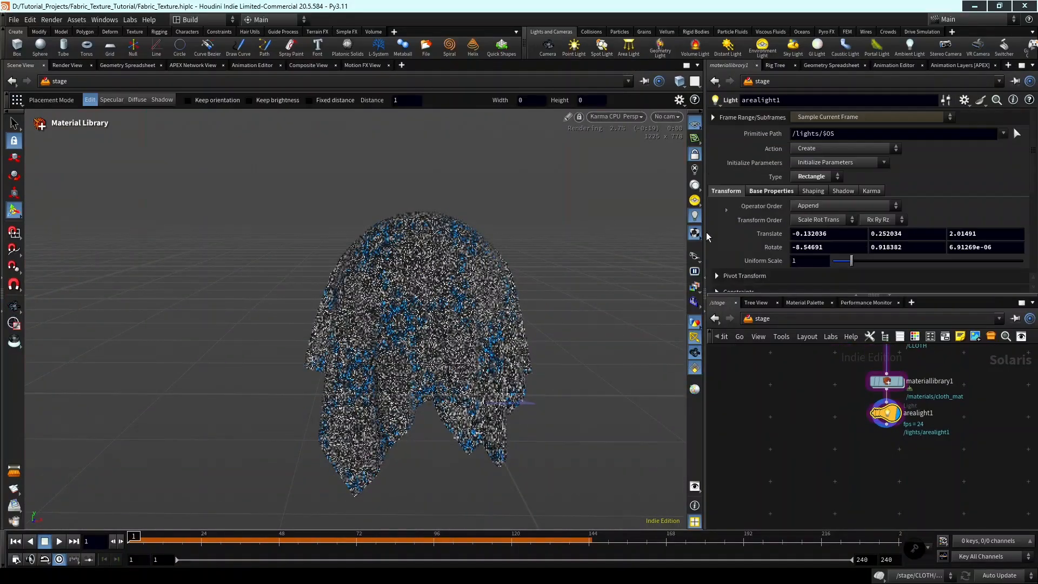
left_click_drag(446, 289, 471, 320)
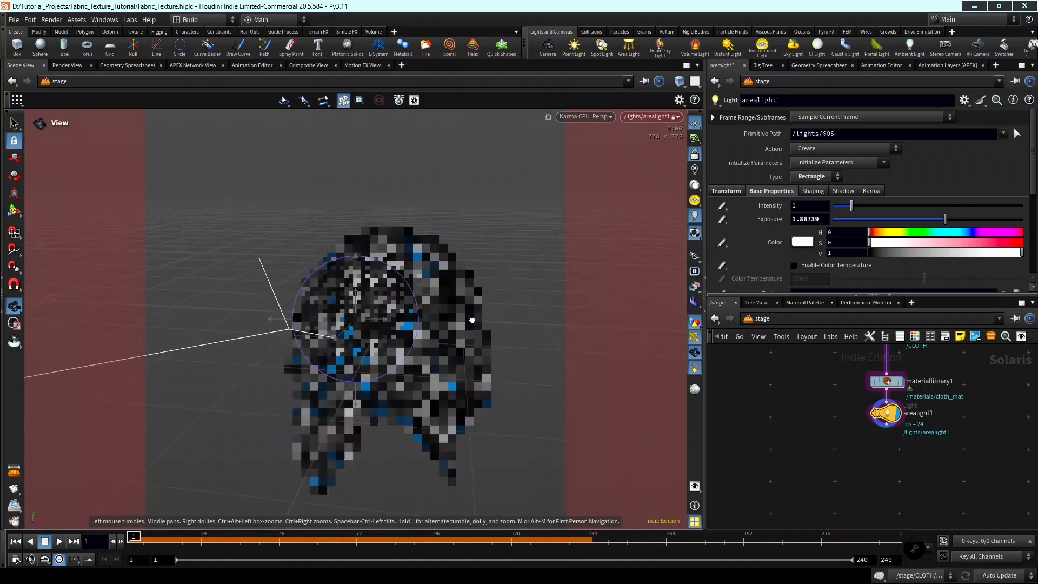
key("Return")
left_click(693, 158)
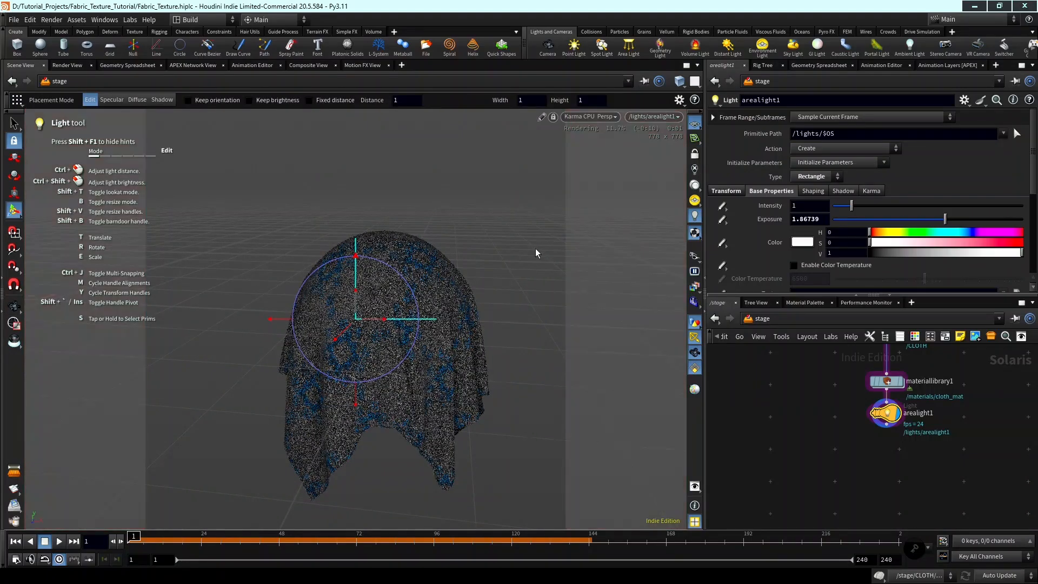
Add a second area light from another side of the cloth and unlock the view from it.
left_click_drag(534, 250, 416, 287, "alt")
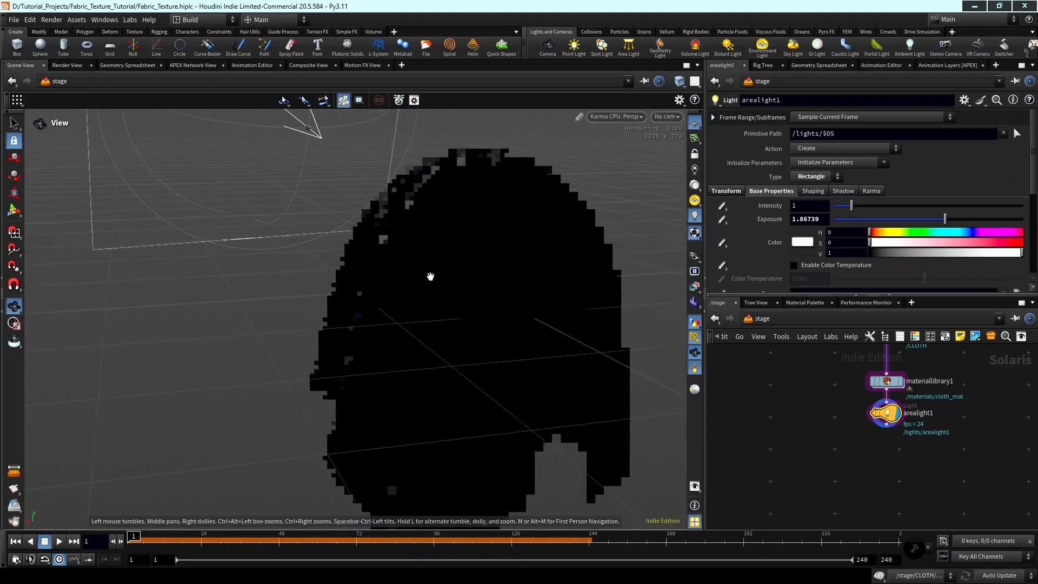
left_click(628, 46)
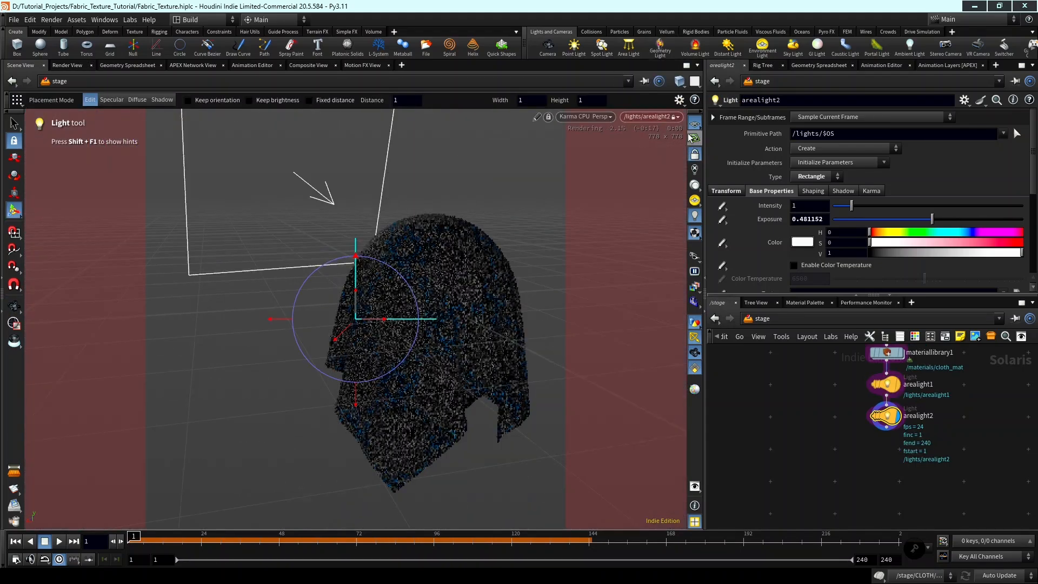
left_click(694, 159)
Add a third area light, position it by looking through it at the cloth, and unlock the view from it.
left_click_drag(357, 333, 485, 291, "alt")
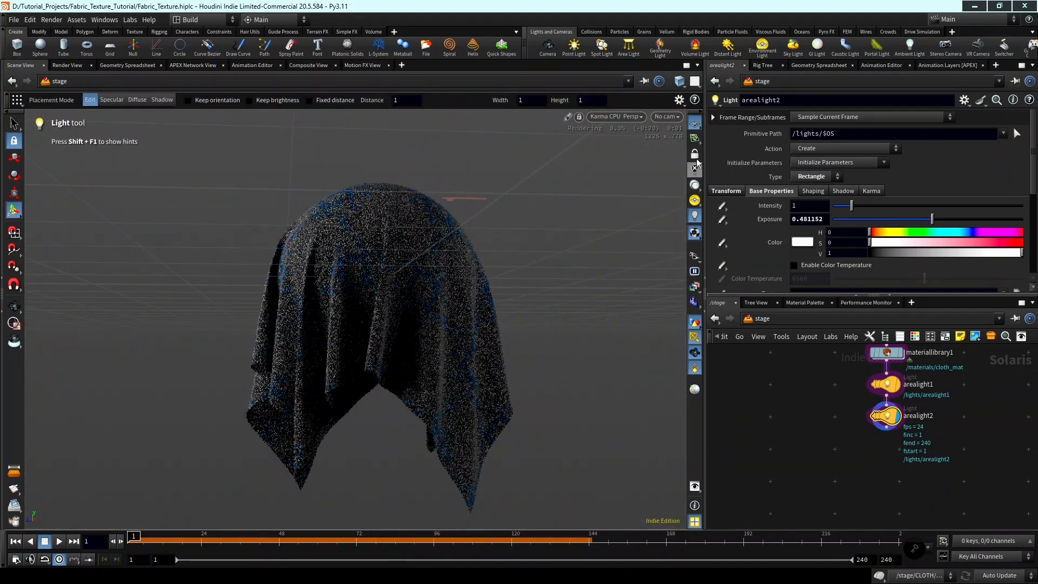
left_click(628, 46)
key("Escape")
left_click_drag(466, 274, 425, 329)
scroll(491, 262, "down", 3)
left_click(694, 160)
Enable color temperature on arealight1.
scroll(425, 329, "down", 2)
middle_click_drag(923, 379, 924, 424)
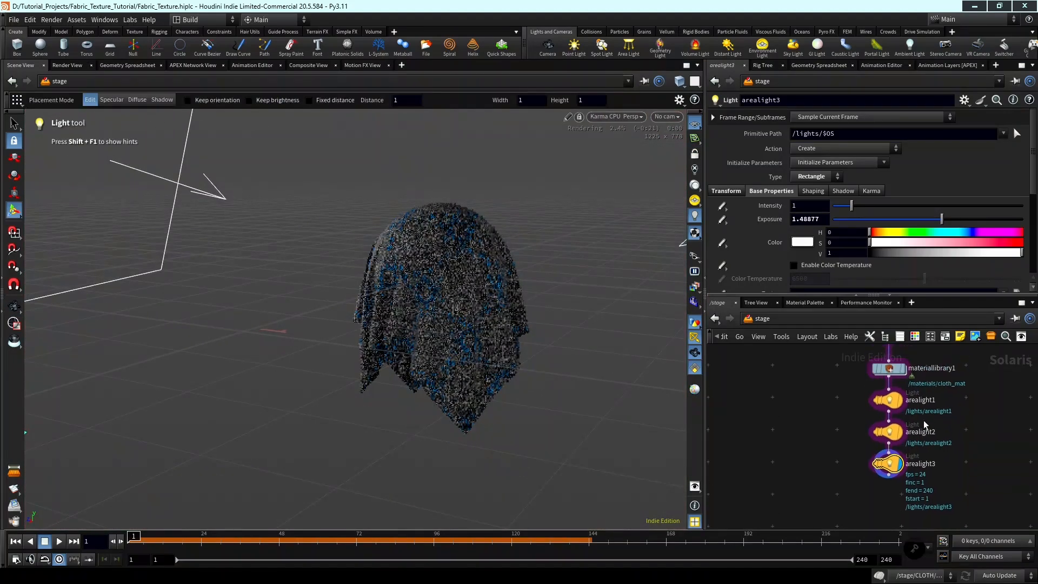
scroll(899, 404, "up", 3)
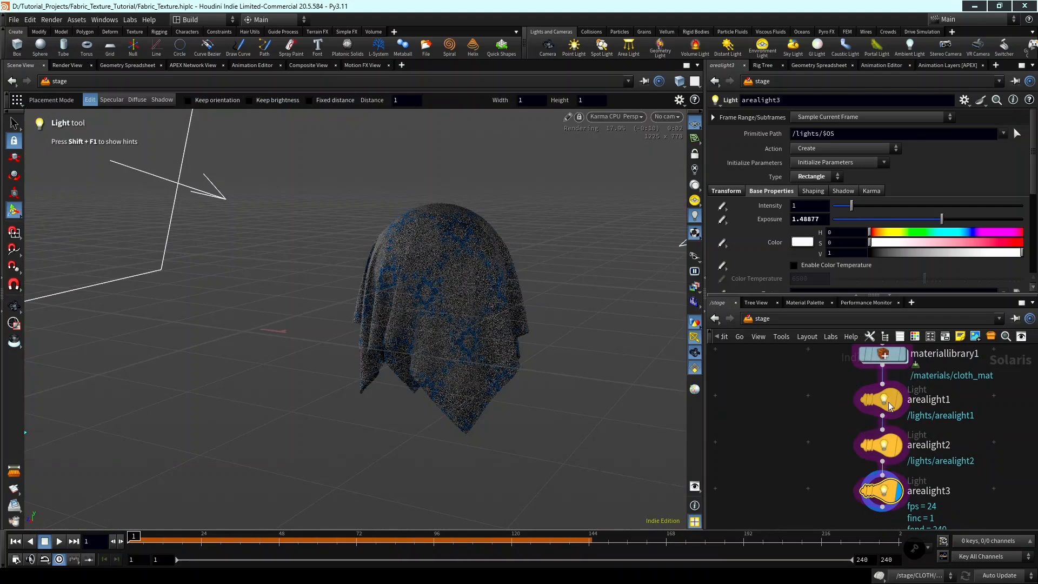
left_click(894, 403)
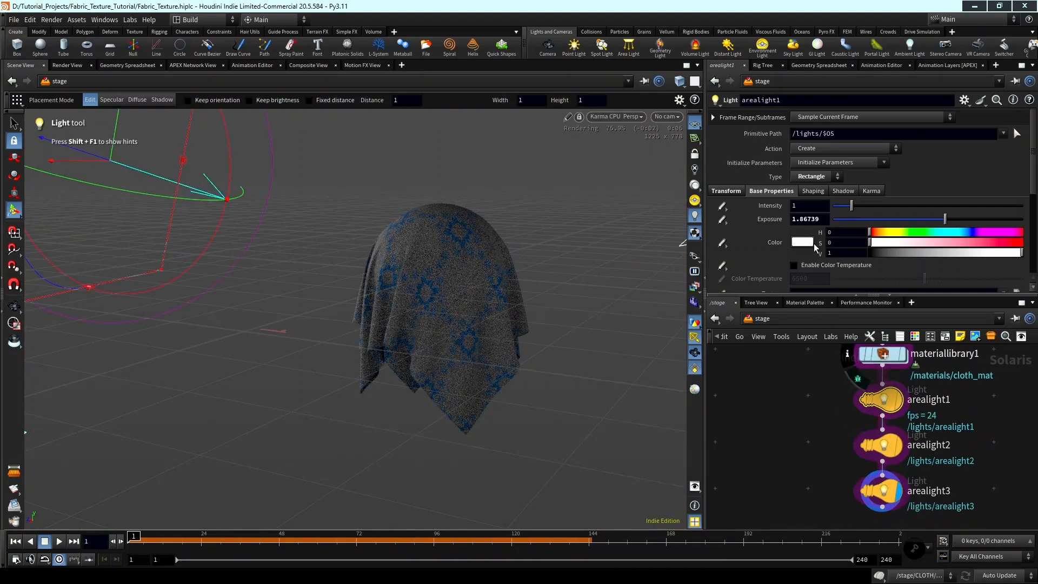
left_click(833, 268)
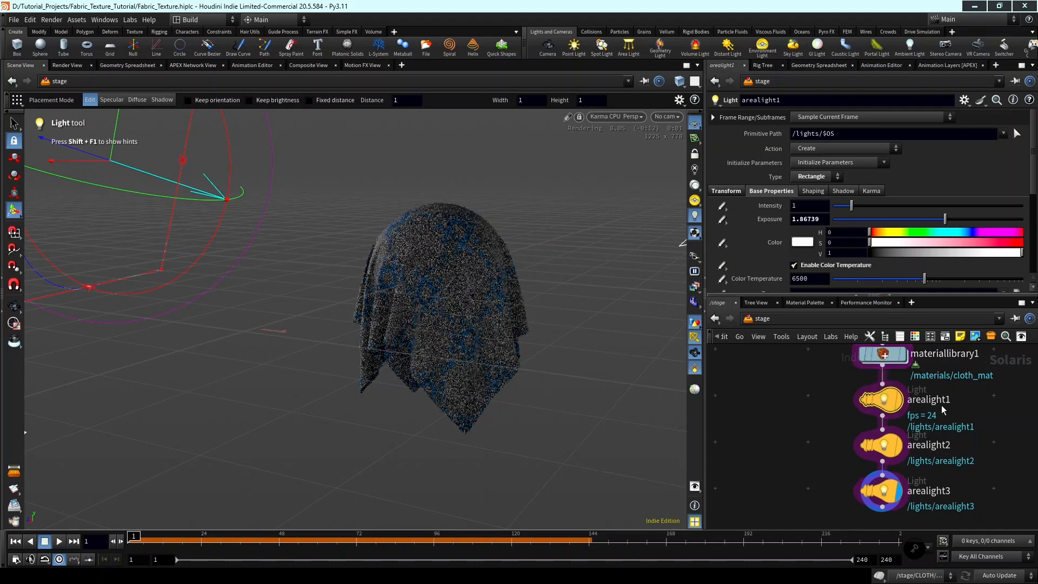
Rename the arealight1 node as LEFT_LIGHT.
middle_click_drag(900, 403, 913, 422)
scroll(913, 422, "up", 1)
double_click(949, 418)
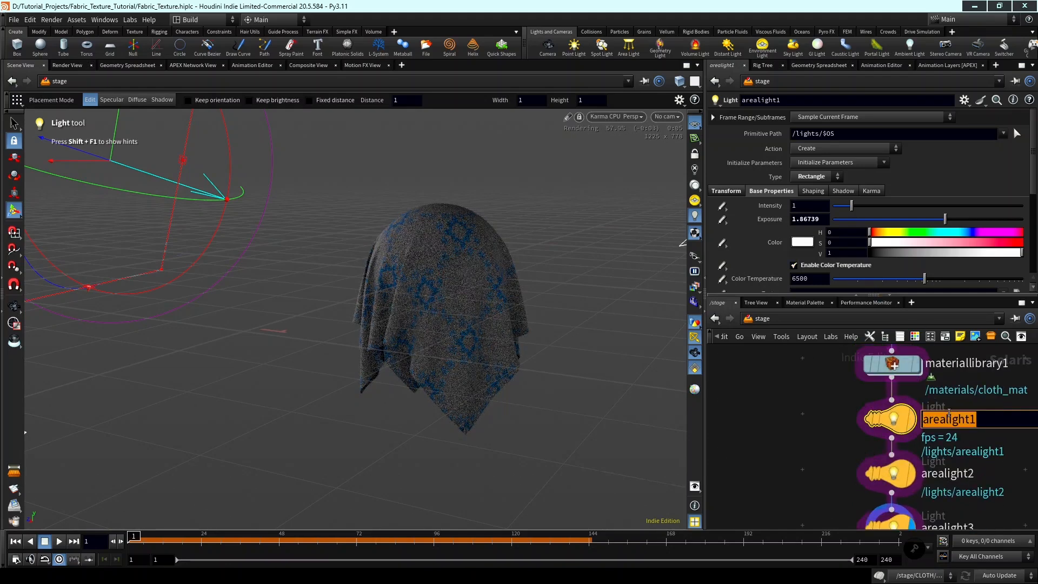
type("LEFT_L")
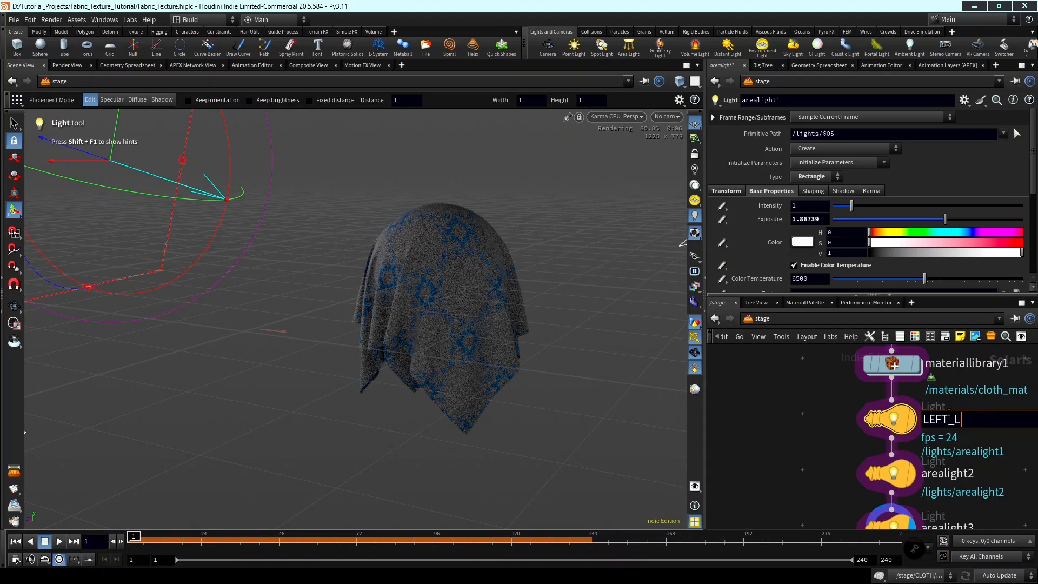
type("IGHT")
key("Return")
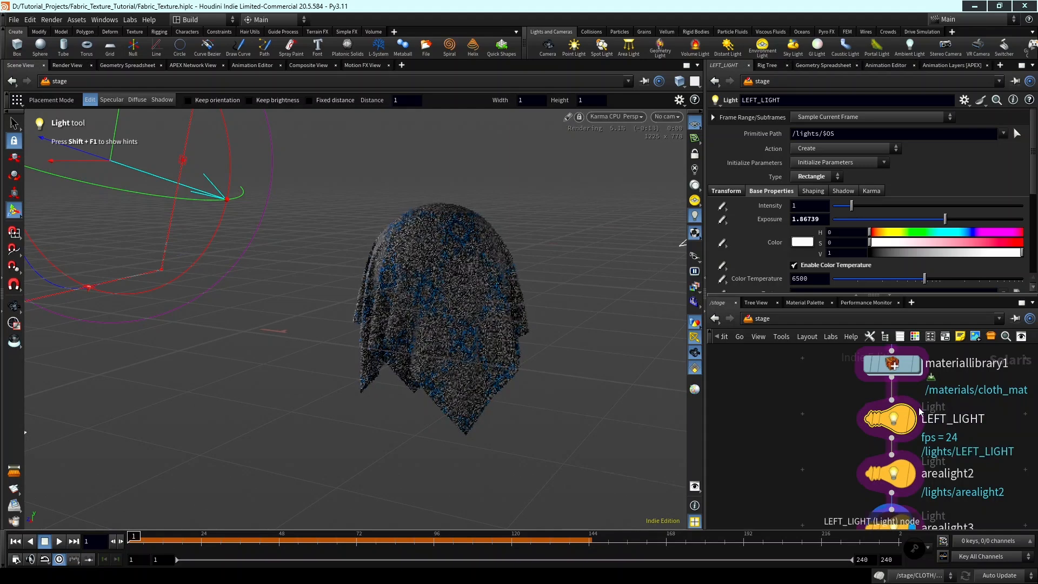
Set LEFT_LIGHT's exposure to 4.5 and its color temperature to about 8800 for a cool tint.
left_click_drag(955, 219, 973, 220)
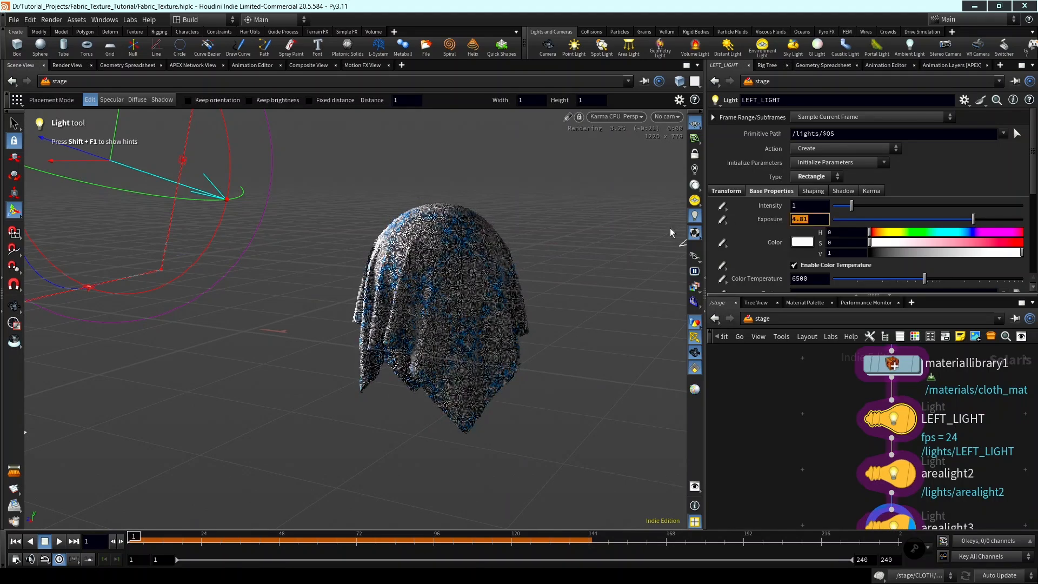
type("4.5")
key("Return")
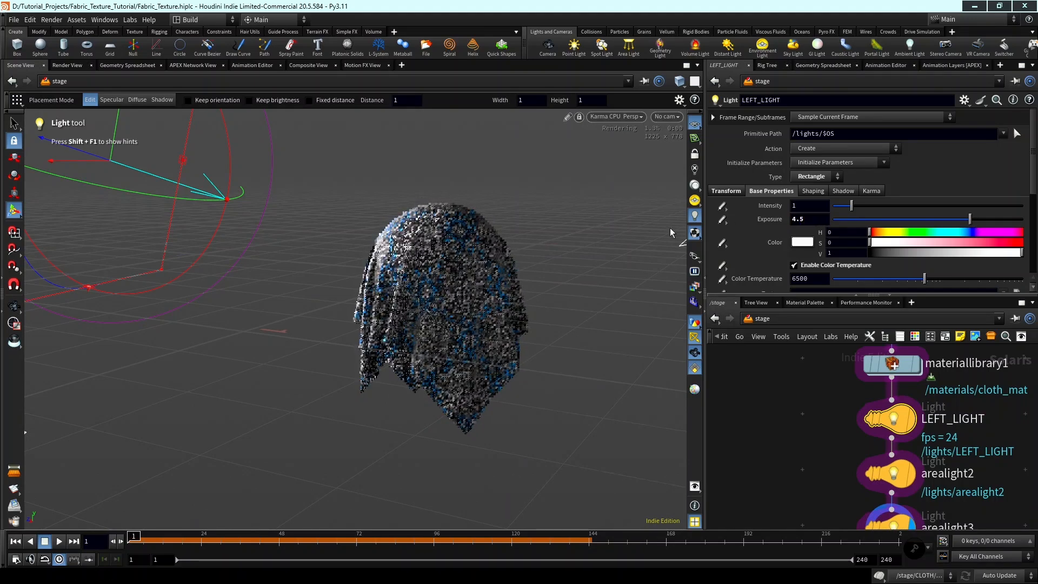
key("Escape")
left_click_drag(424, 274, 476, 271)
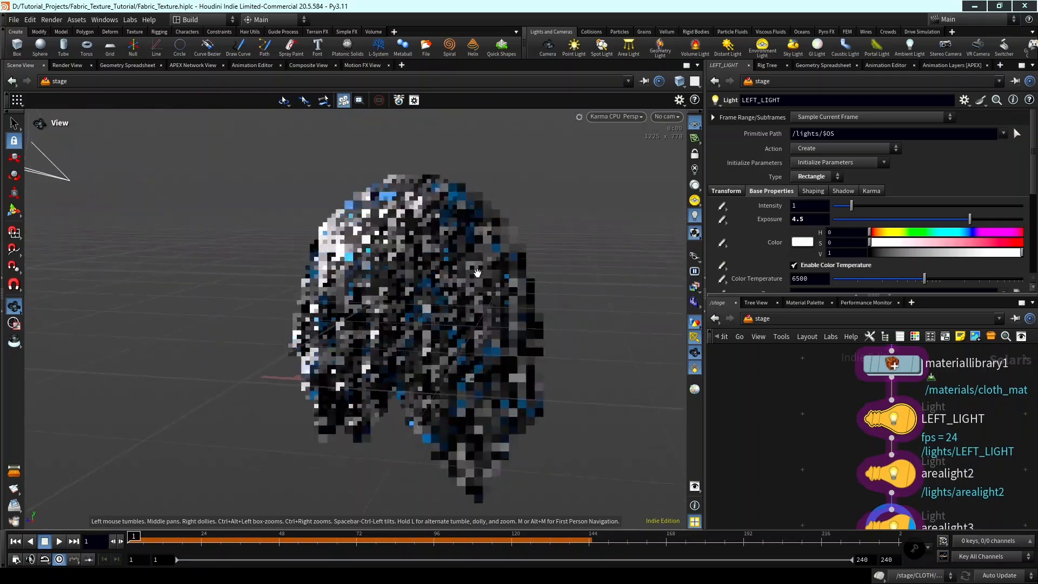
key("Return")
scroll(849, 244, "down", 2)
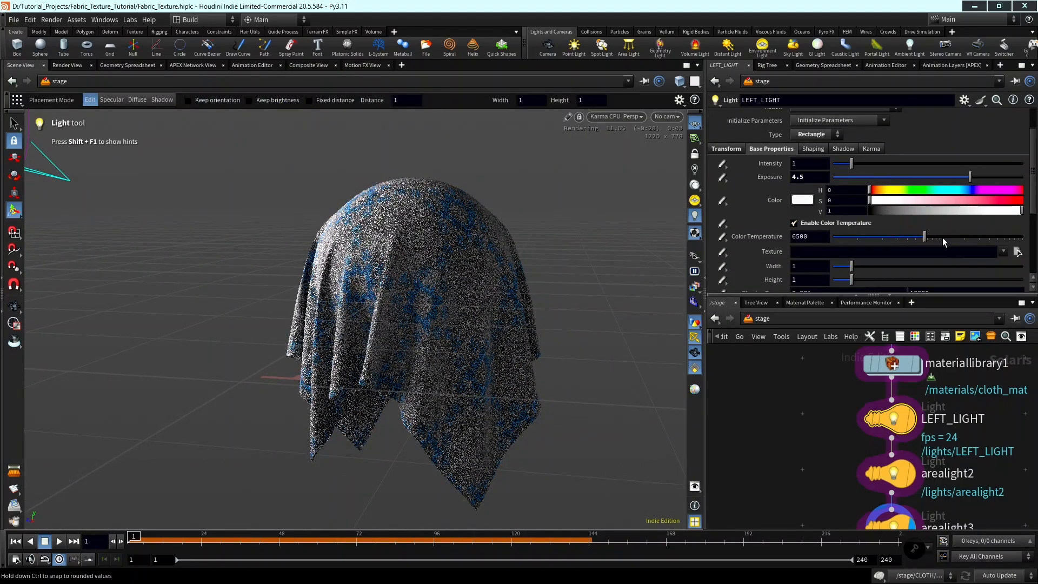
left_click_drag(942, 238, 943, 242)
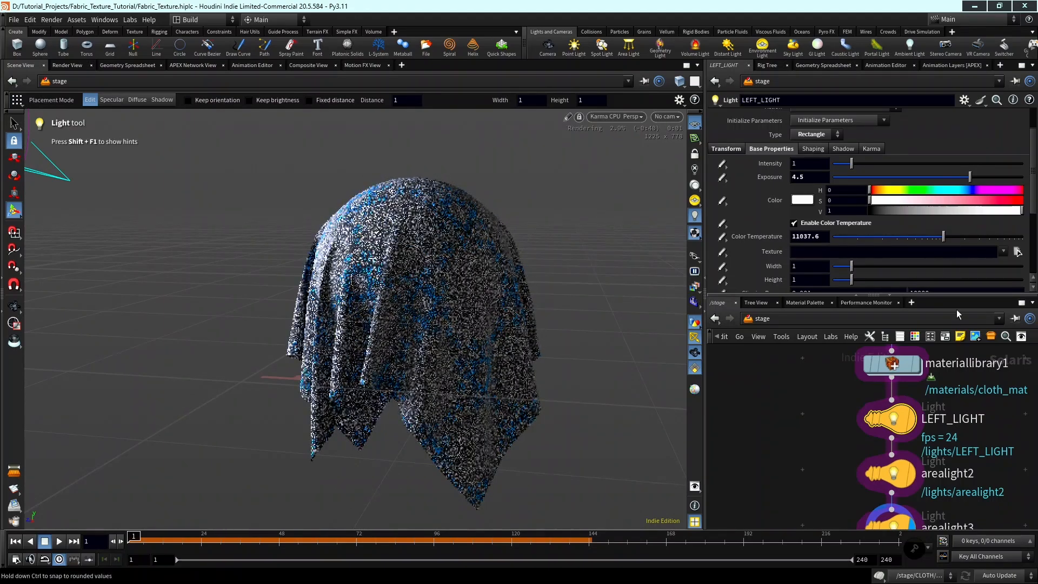
Rename the arealight2 node as RIGHT_LIGHT.
scroll(986, 466, "down", 3)
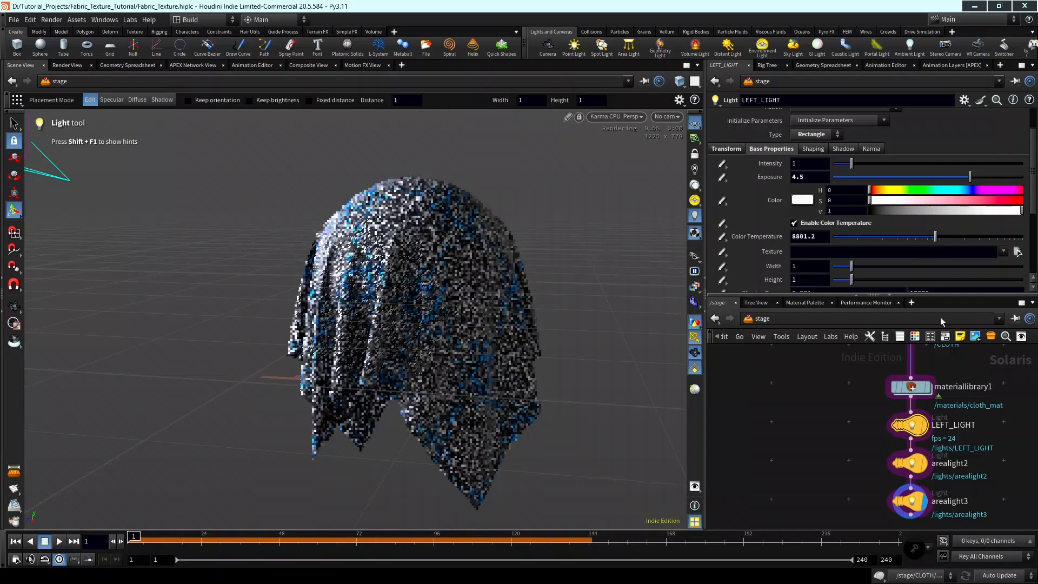
scroll(941, 420, "down", 3)
scroll(941, 420, "up", 3)
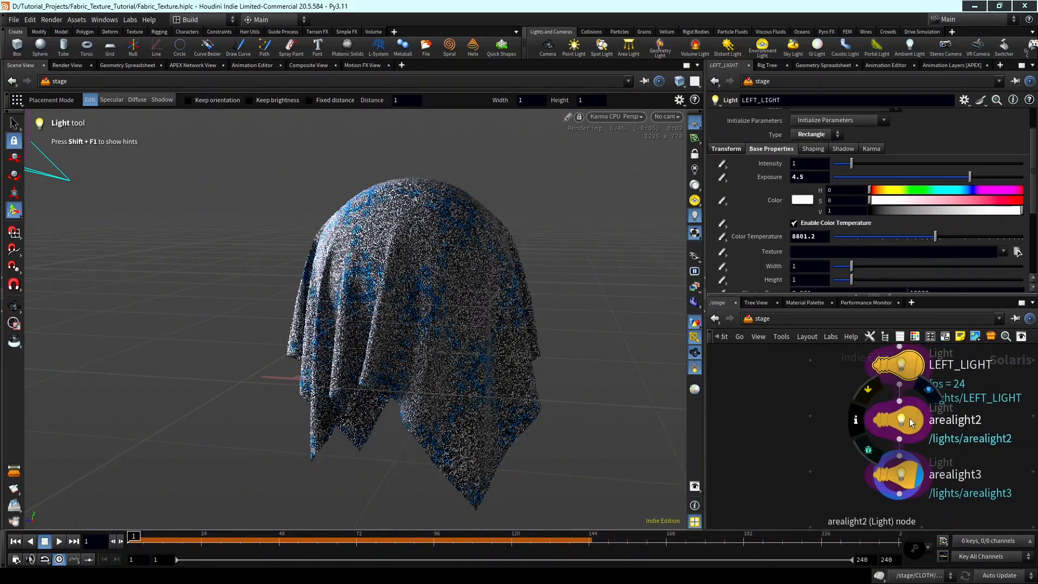
double_click(946, 420)
type("RIGHT")
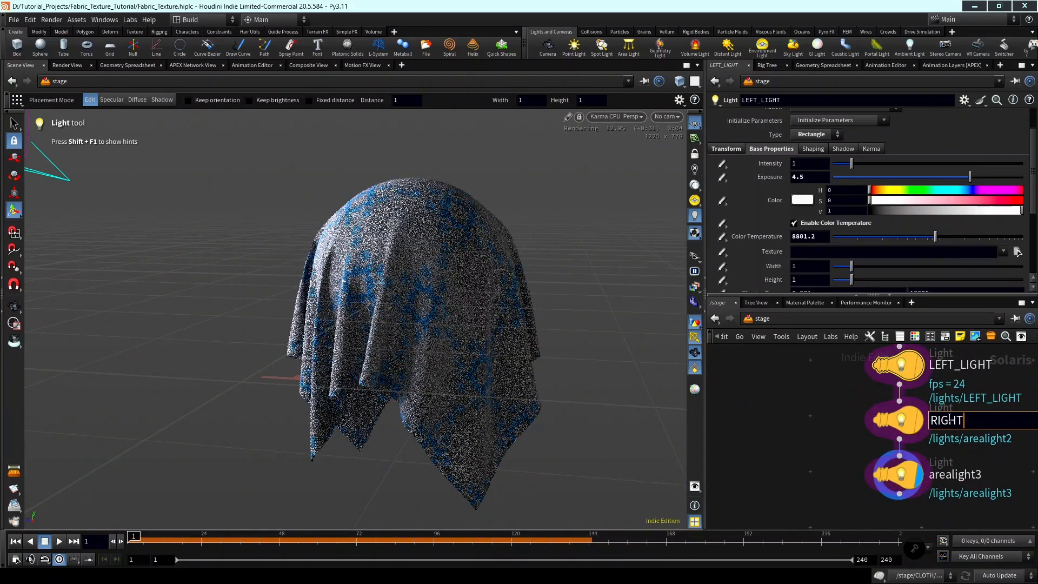
type("_LIGHT")
key("Return")
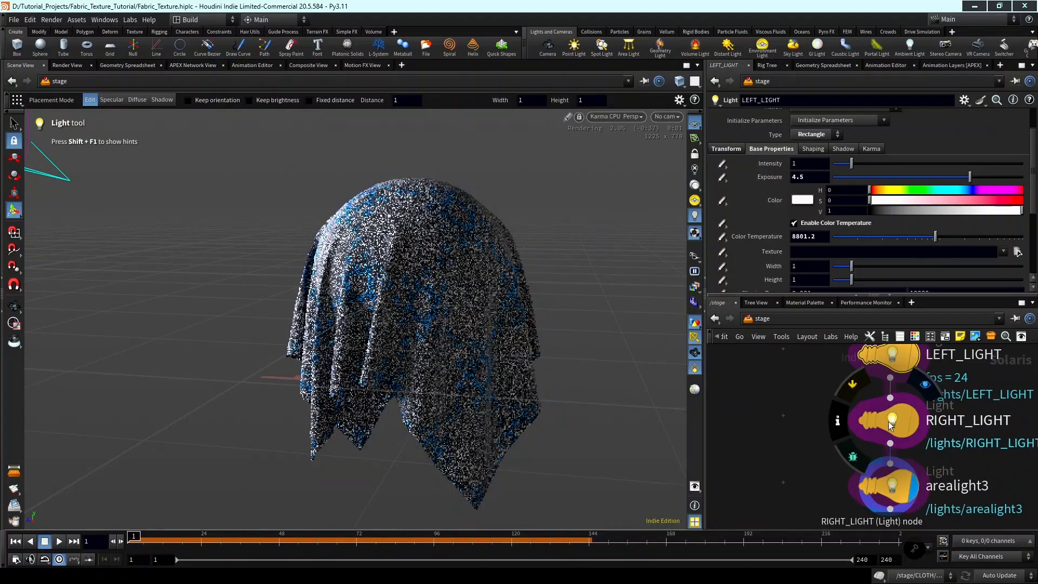
Enable color temperature on RIGHT_LIGHT at about 4800 and set its exposure to 2.
left_click(900, 419)
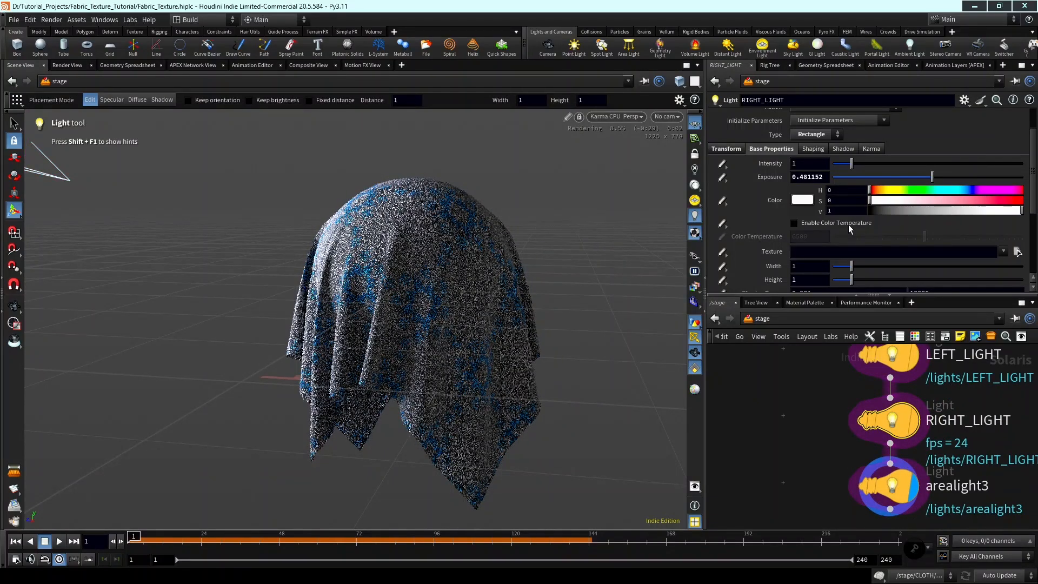
left_click(848, 223)
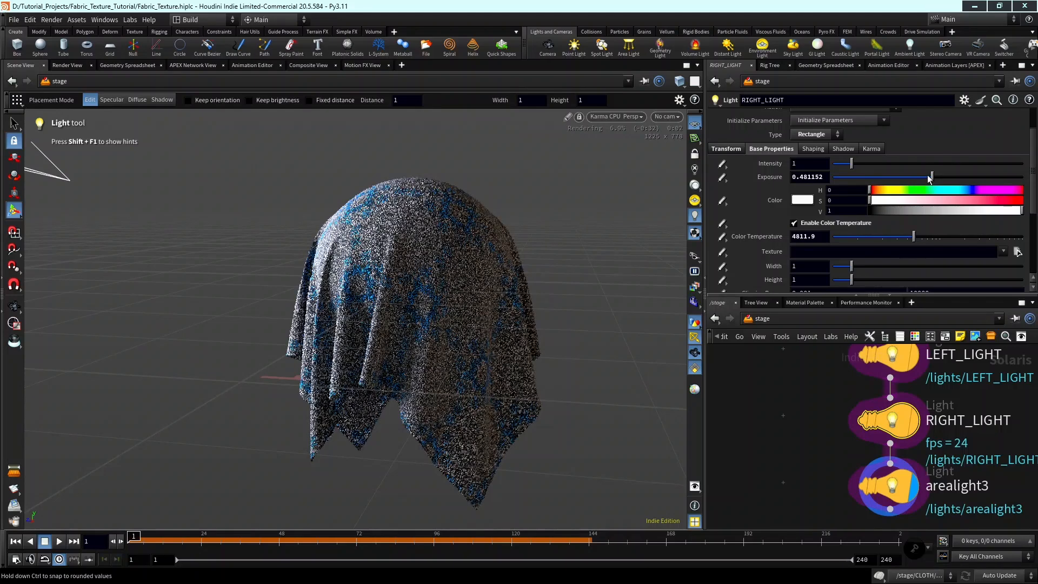
left_click_drag(825, 177, 728, 179)
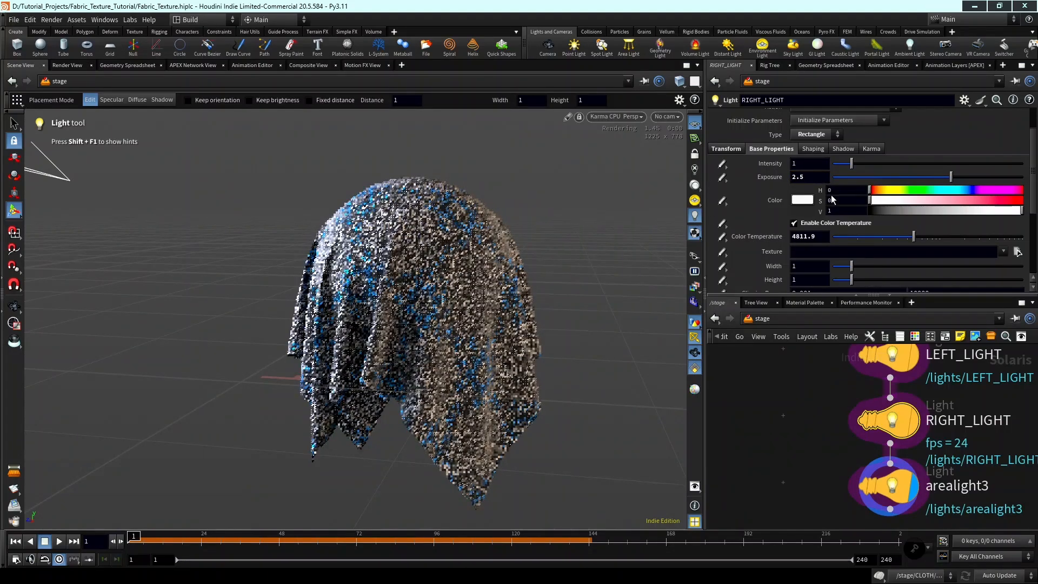
left_click_drag(806, 177, 700, 186)
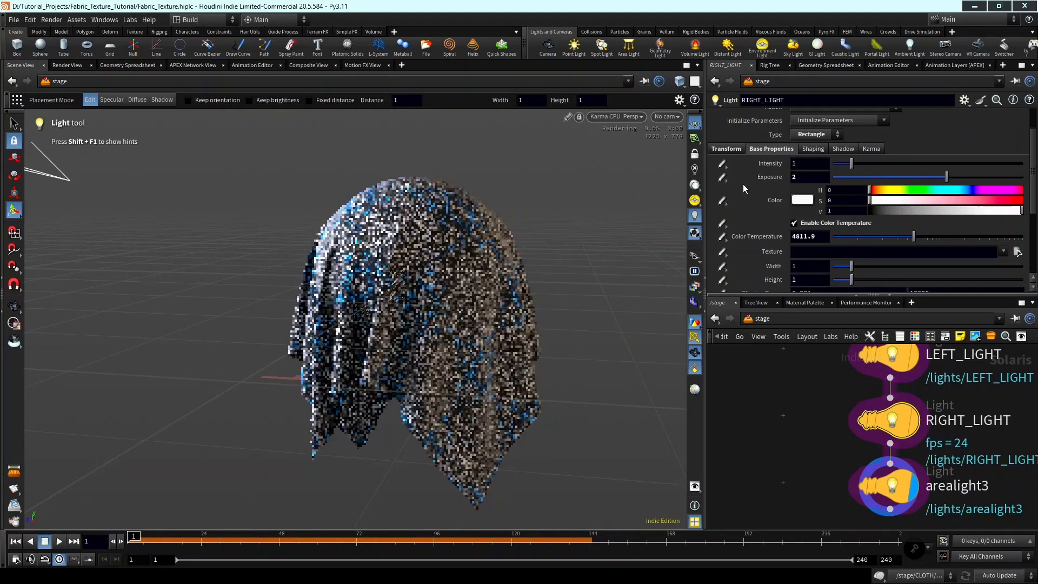
Rename the arealight3 node as FILL_LIGHT.
left_click_drag(380, 306, 483, 280, "alt")
scroll(848, 433, "down", 2)
double_click(901, 410)
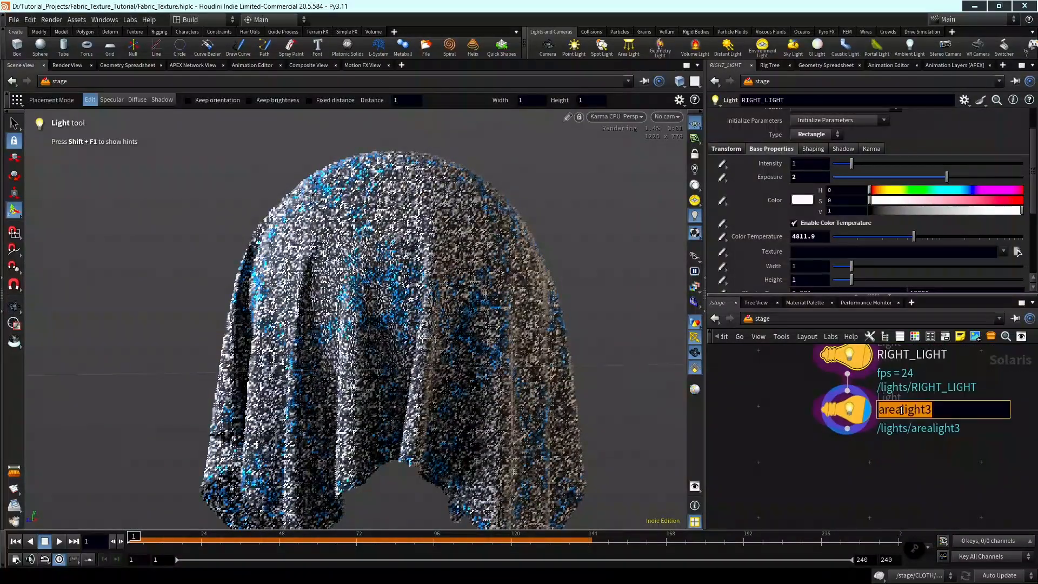
type("Fl")
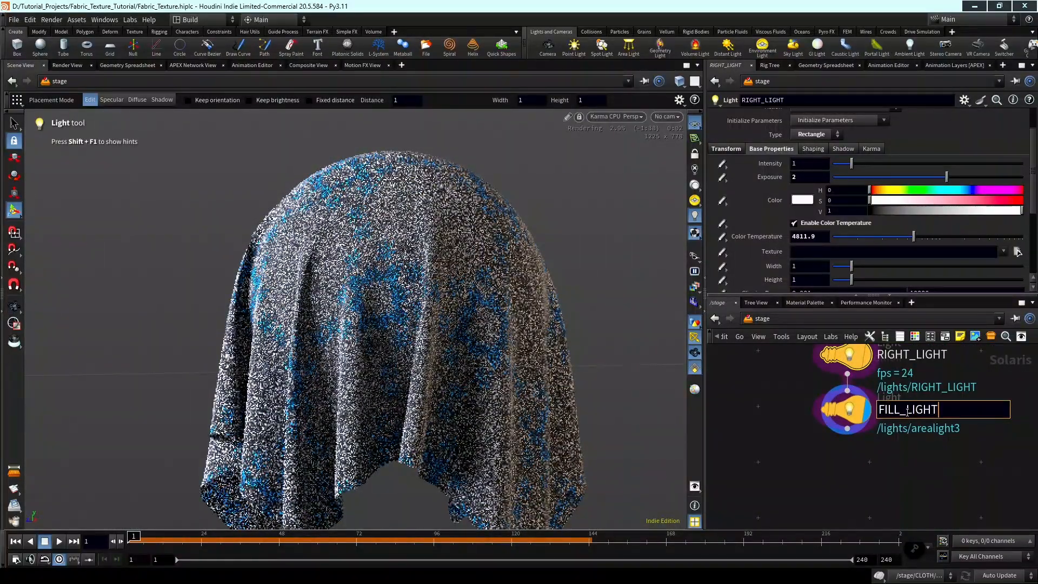
key("Return")
Select the FILL_LIGHT node and examine the lighting on the draped cloth from a closer view.
scroll(907, 412, "up", 2)
left_click(821, 409)
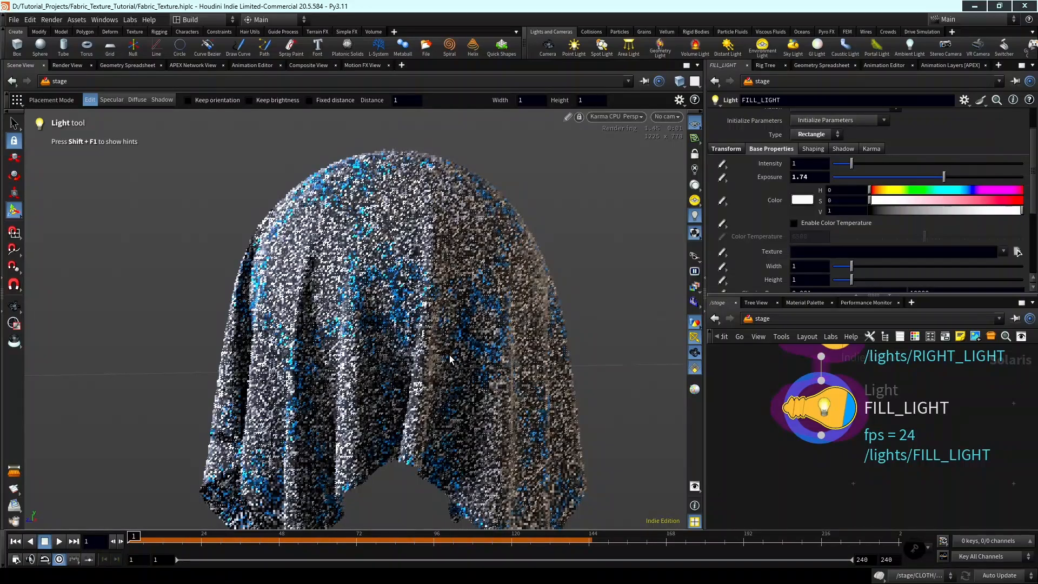
key("Escape")
key("Return")
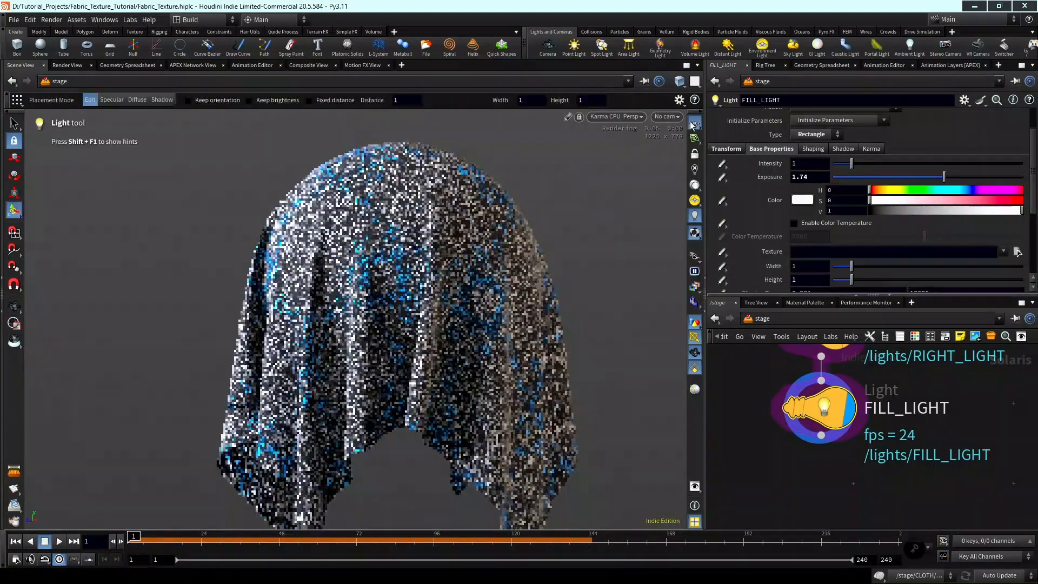
key("Escape")
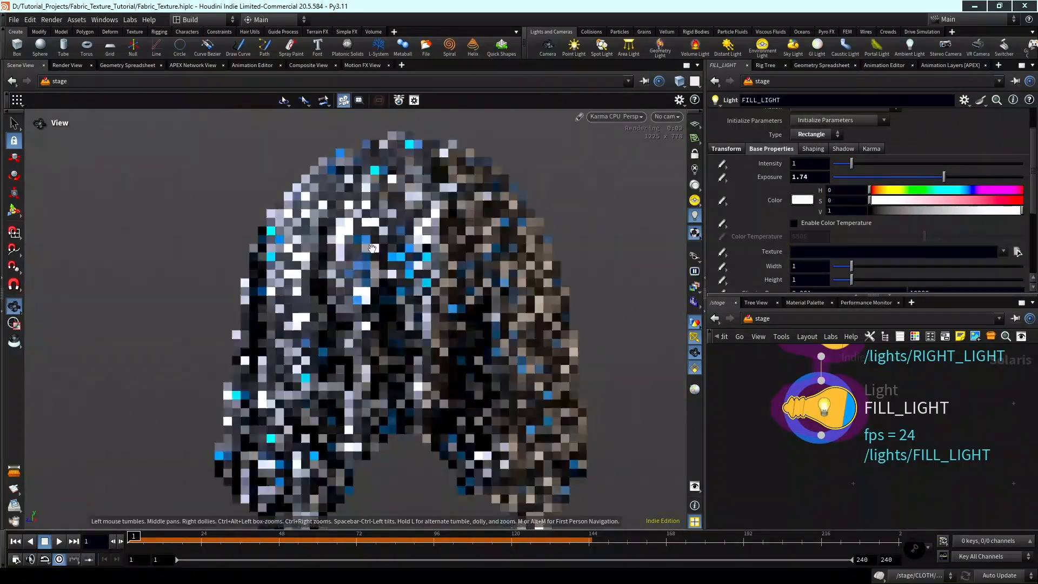
left_click_drag(372, 248, 484, 282)
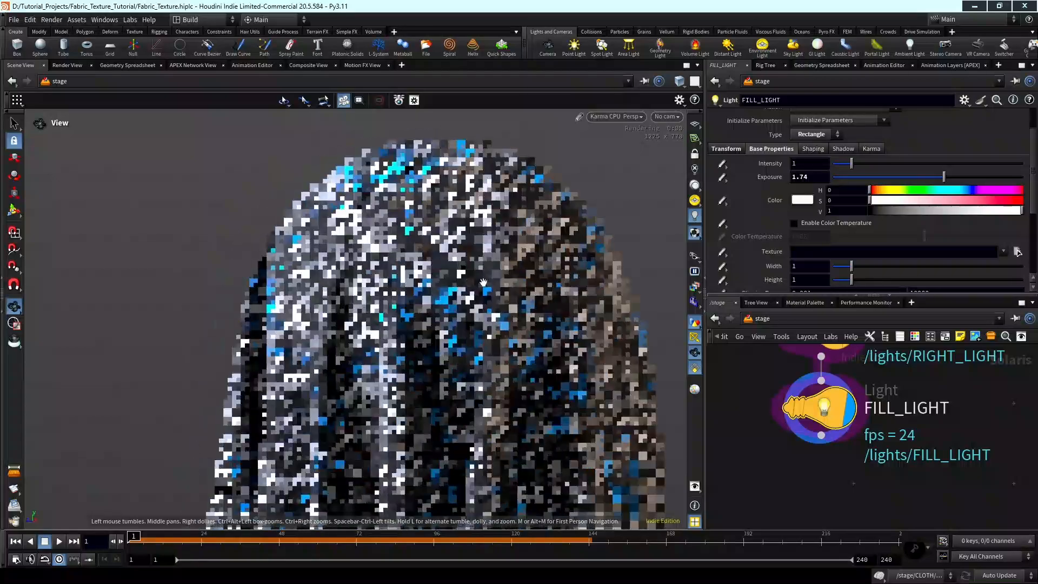
key("Return")
Add a Karma render setup below FILL_LIGHT, wire it to that light, and display the karmarendersettings node.
scroll(909, 447, "down", 2)
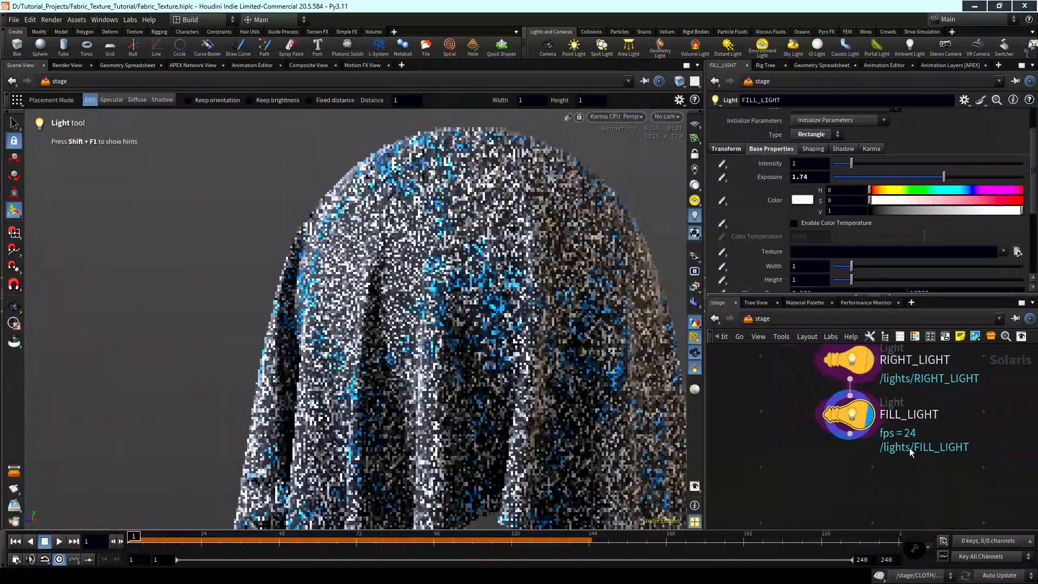
scroll(900, 442, "down", 2)
key("Tab")
type("karma")
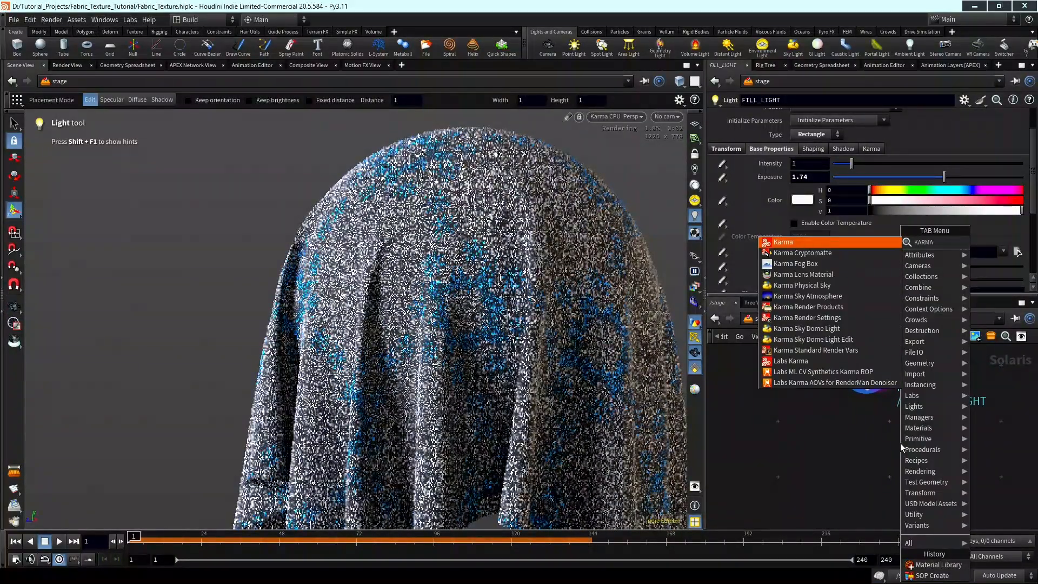
key("Return")
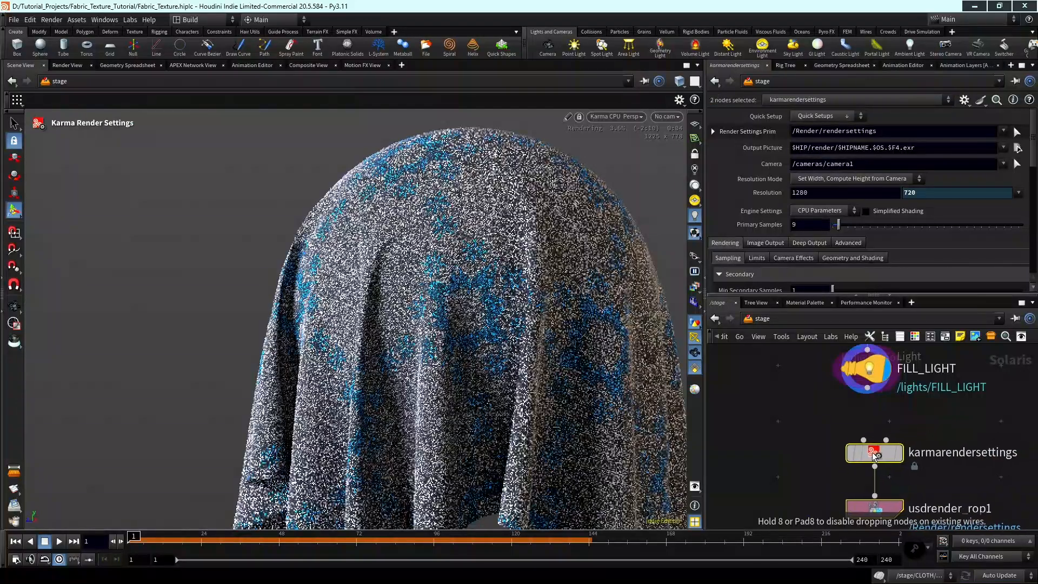
left_click(865, 451)
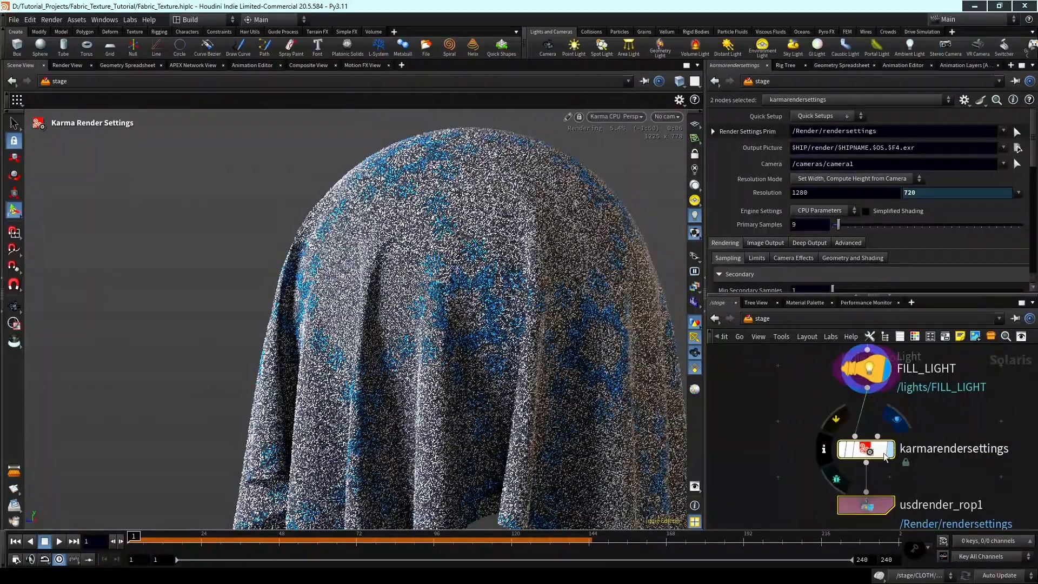
left_click(884, 457)
Review the denoiser options in the image output filters of karmarendersettings and set the tone map to Aces.
scroll(769, 226, "down", 1)
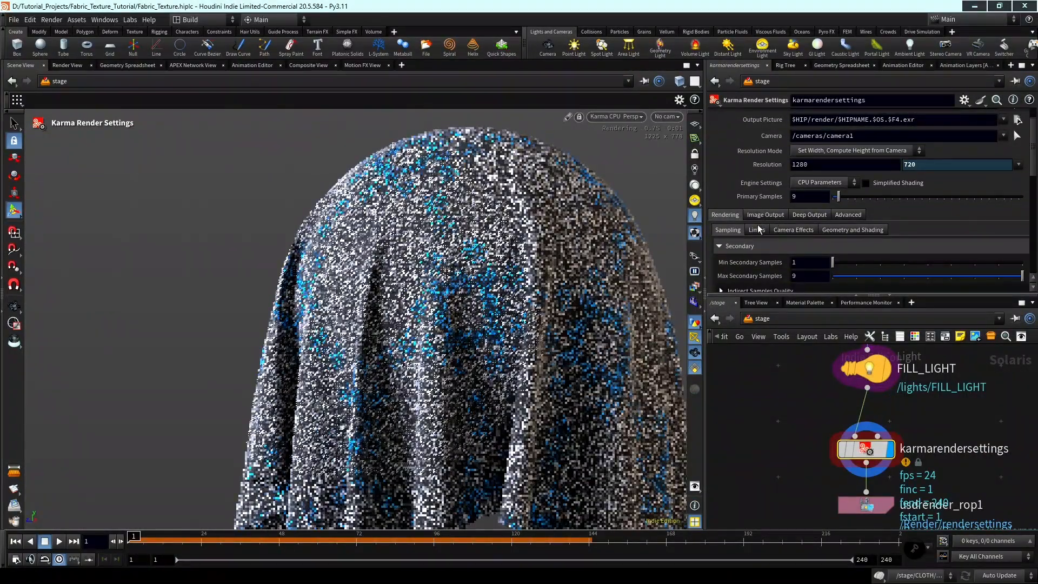
left_click(765, 213)
scroll(761, 186, "down", 1)
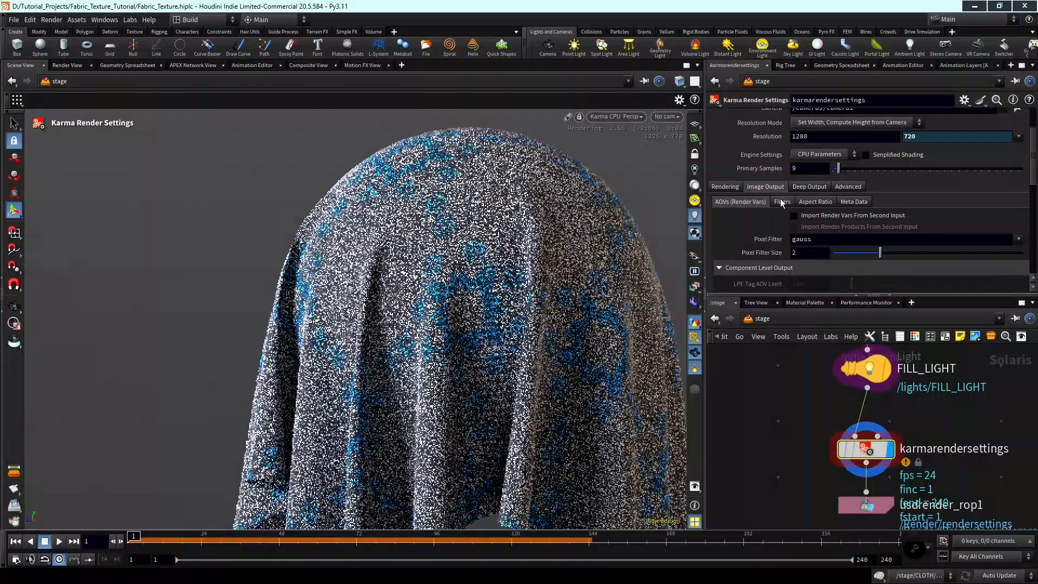
left_click(781, 202)
scroll(851, 238, "down", 2)
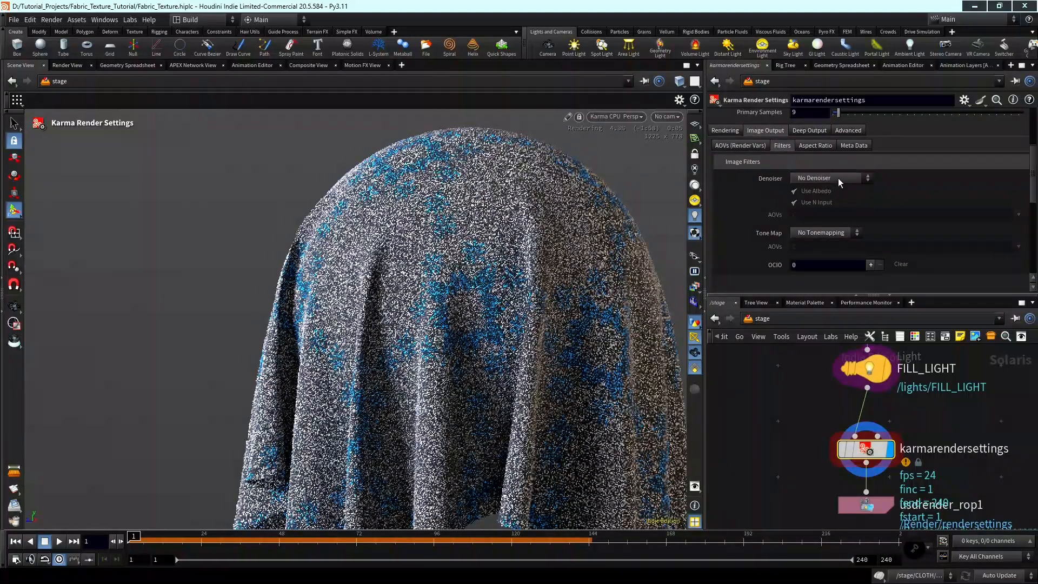
left_click(845, 180)
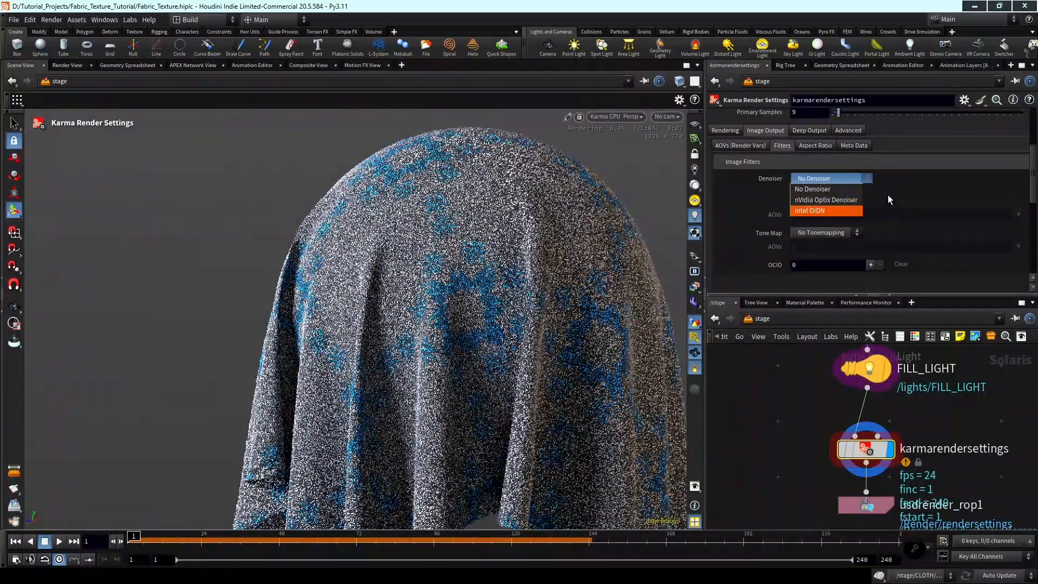
left_click(826, 210)
left_click(844, 232)
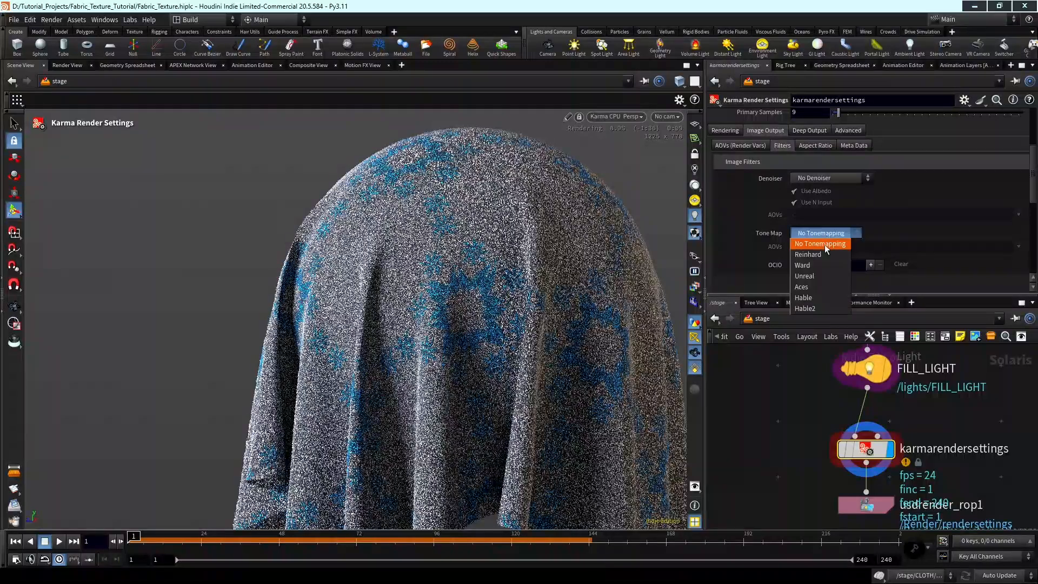
left_click(828, 286)
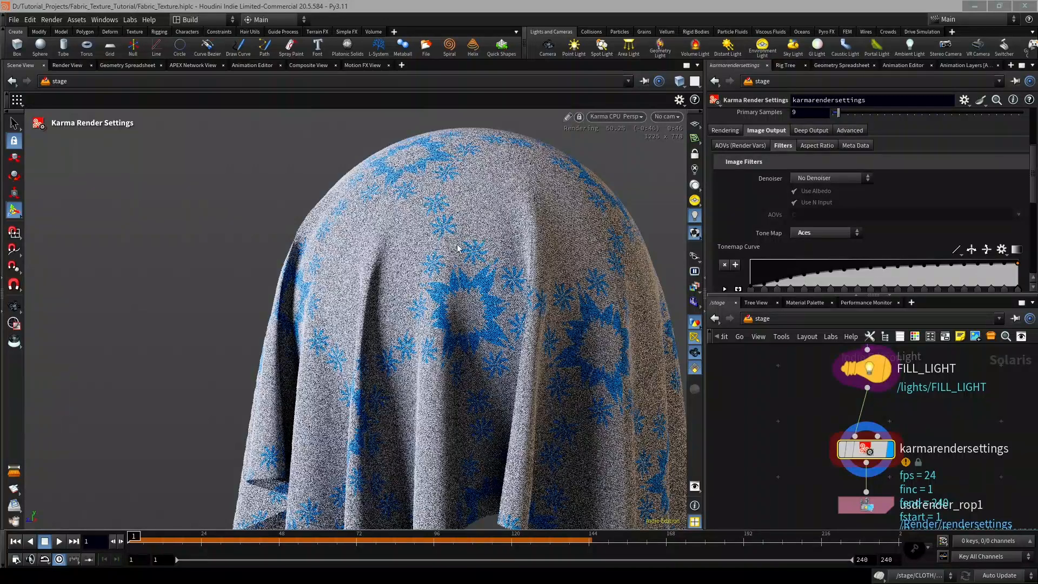
Move the usdrender_rop1 node farther down, leaving more space beneath karmarendersettings.
scroll(899, 433, "down", 3)
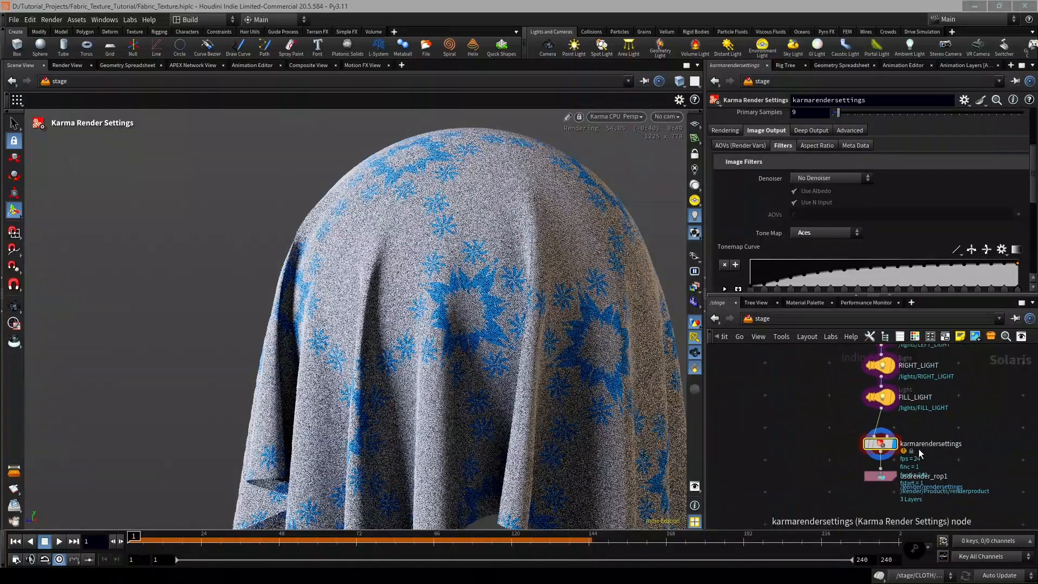
middle_click_drag(917, 450, 879, 422)
scroll(848, 458, "up", 2)
left_click_drag(853, 444, 852, 468)
scroll(871, 454, "down", 2)
middle_click_drag(883, 453, 875, 456)
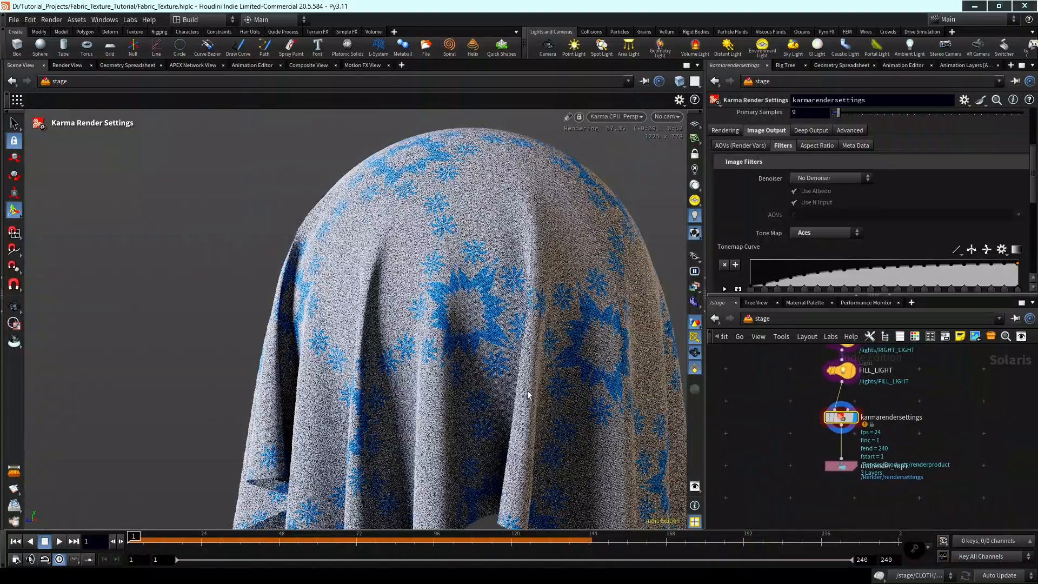